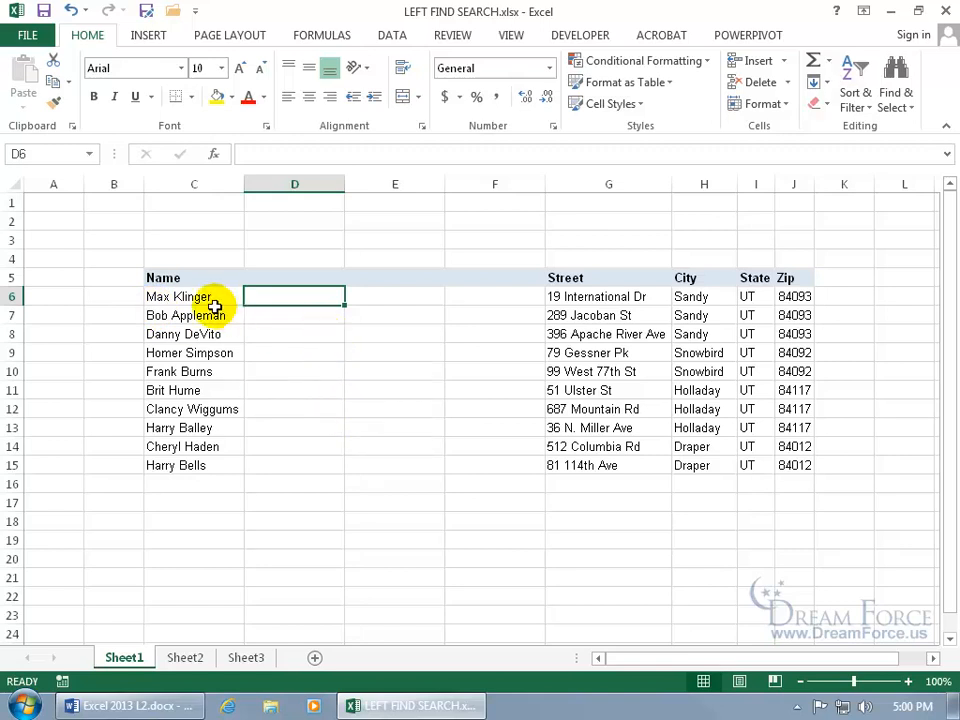
# Enter the formula =LEFT(C6,3) in cell D6 to extract the first three characters of the name.
pyautogui.write('=')
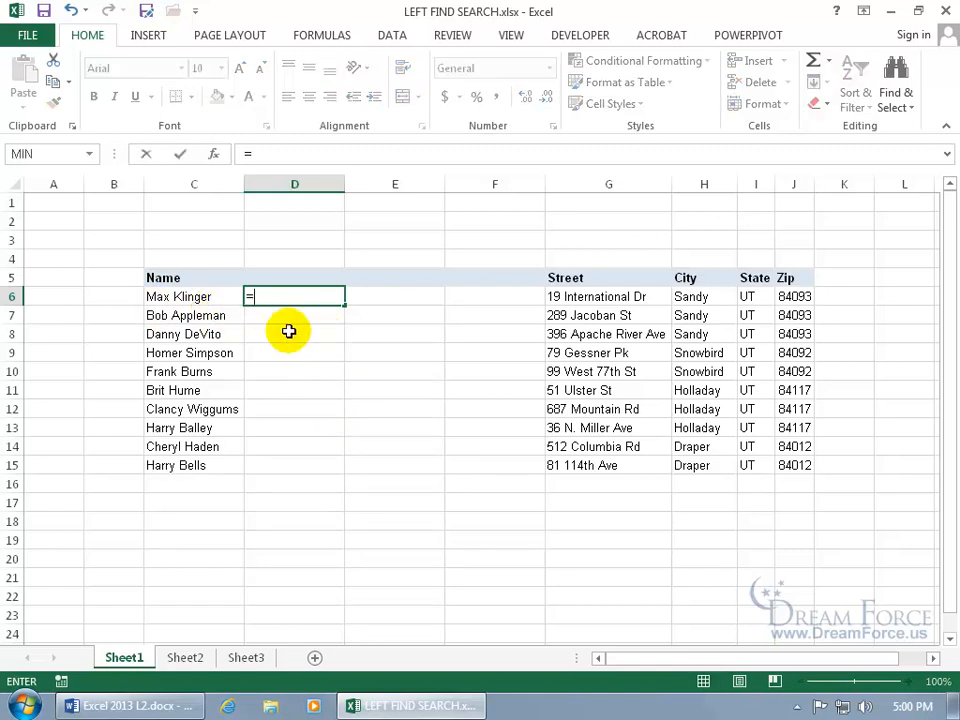
pyautogui.write('lef')
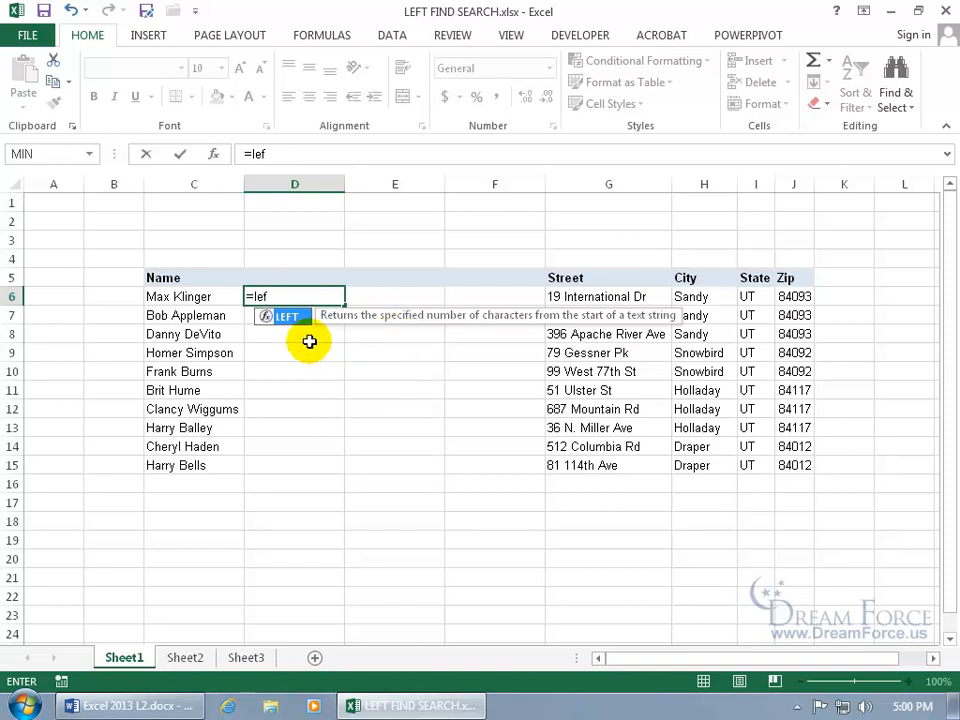
pyautogui.press('Tab')
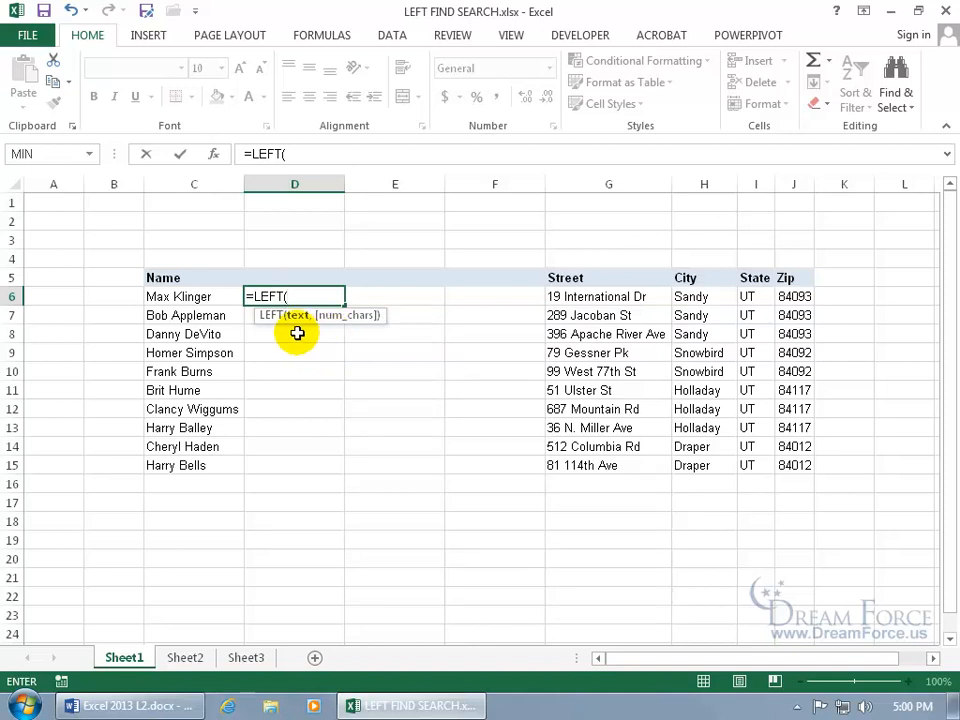
pyautogui.click(207, 298)
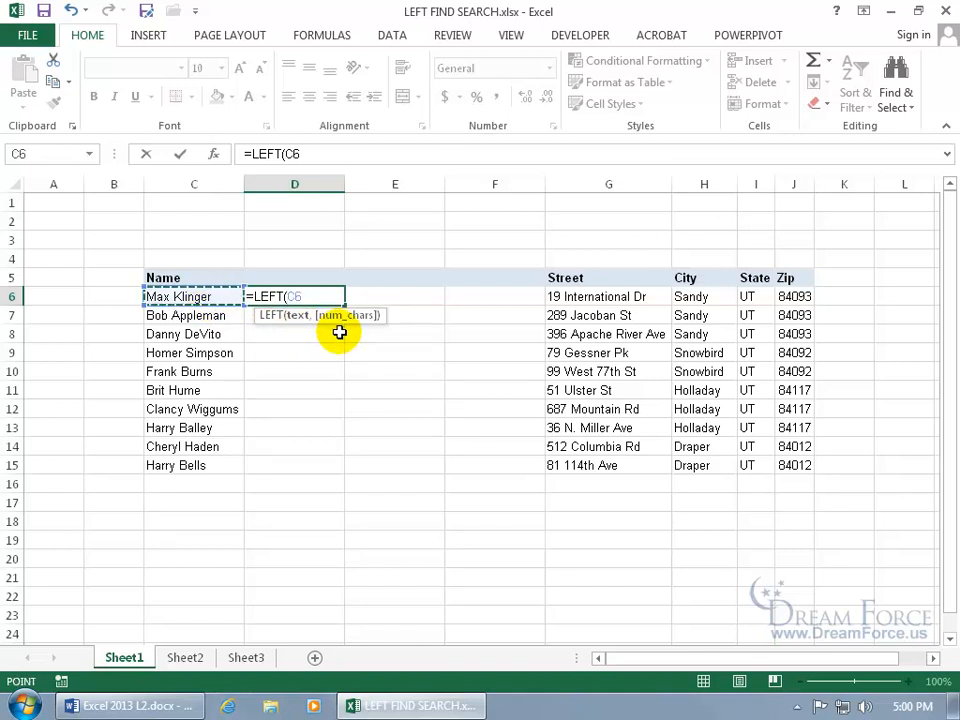
pyautogui.write(',')
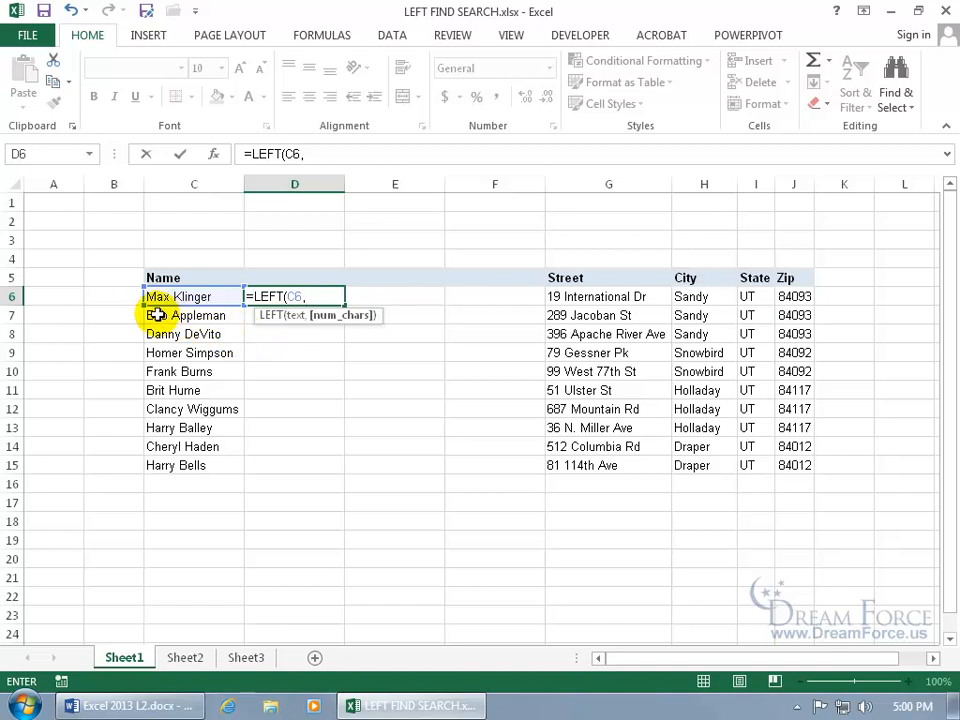
pyautogui.write('3')
pyautogui.press('Return')
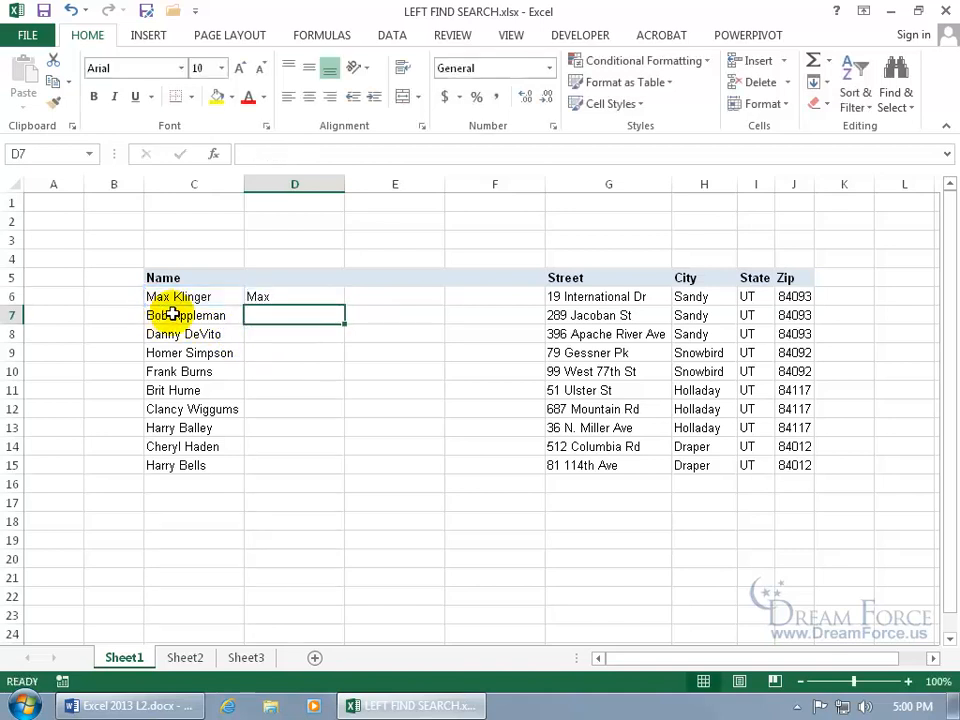
# Fill the D6 formula down through D15, and clear the copied results from D7:D15.
pyautogui.click(332, 293)
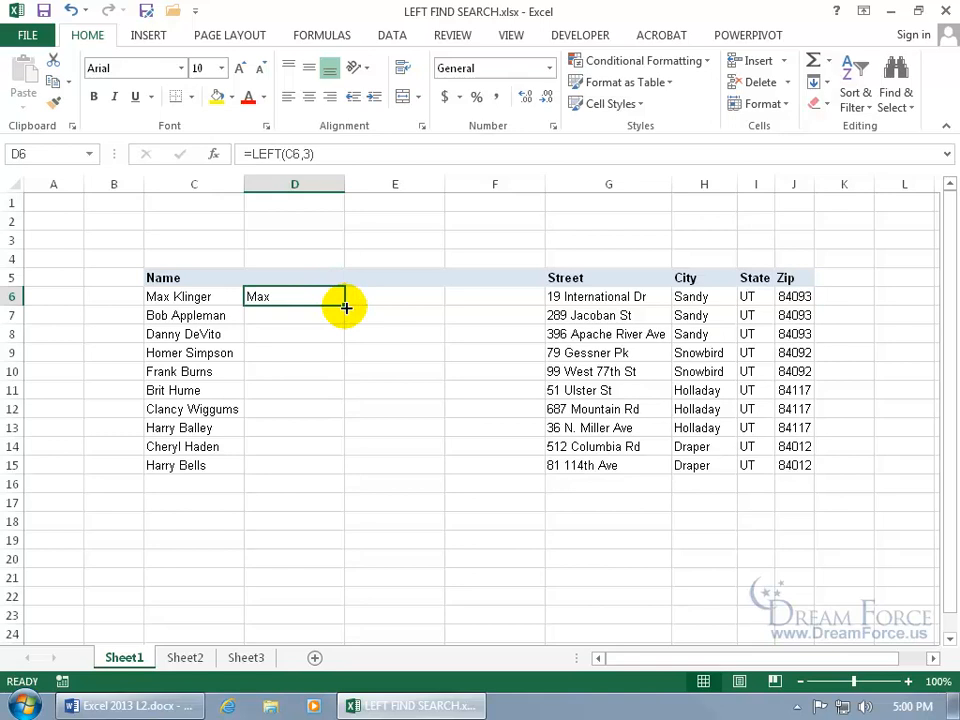
pyautogui.doubleClick(345, 307)
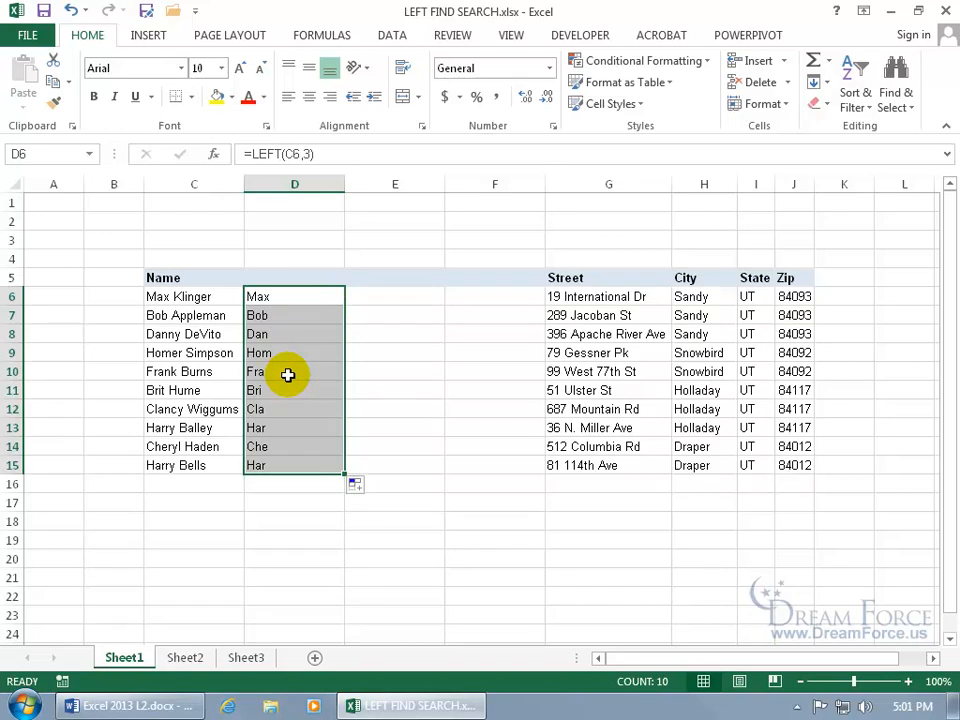
pyautogui.moveTo(289, 317); pyautogui.dragTo(274, 465)
pyautogui.press('Delete')
# Replace the fixed character count in D6 with a nested FIND for the space, making the formula =LEFT(C6,FIND(" ",C6)).
pyautogui.doubleClick(289, 296)
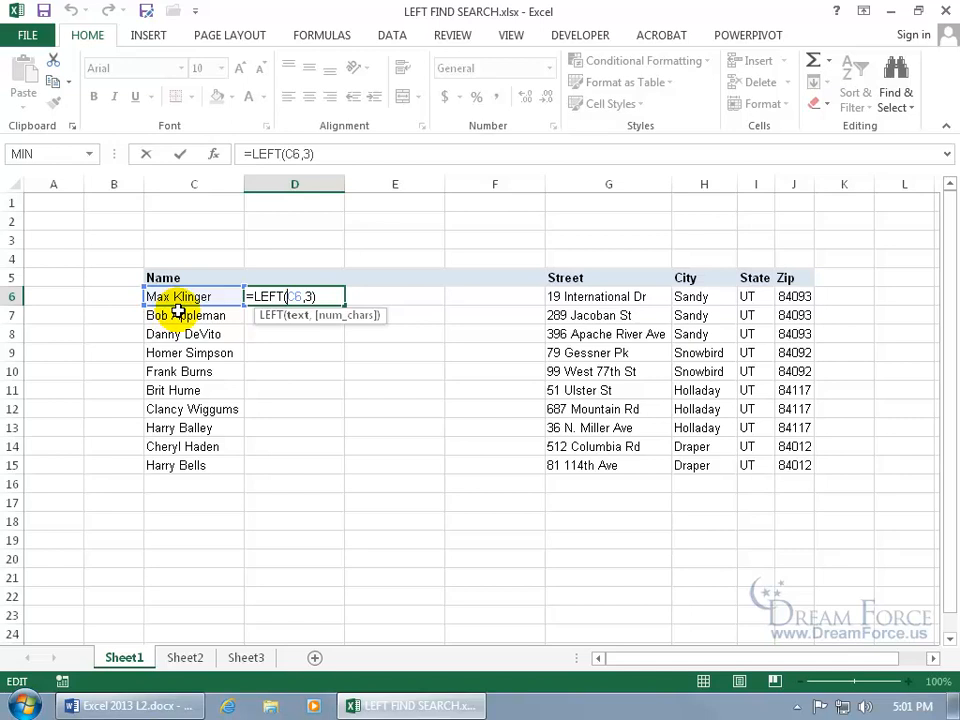
pyautogui.click(308, 297)
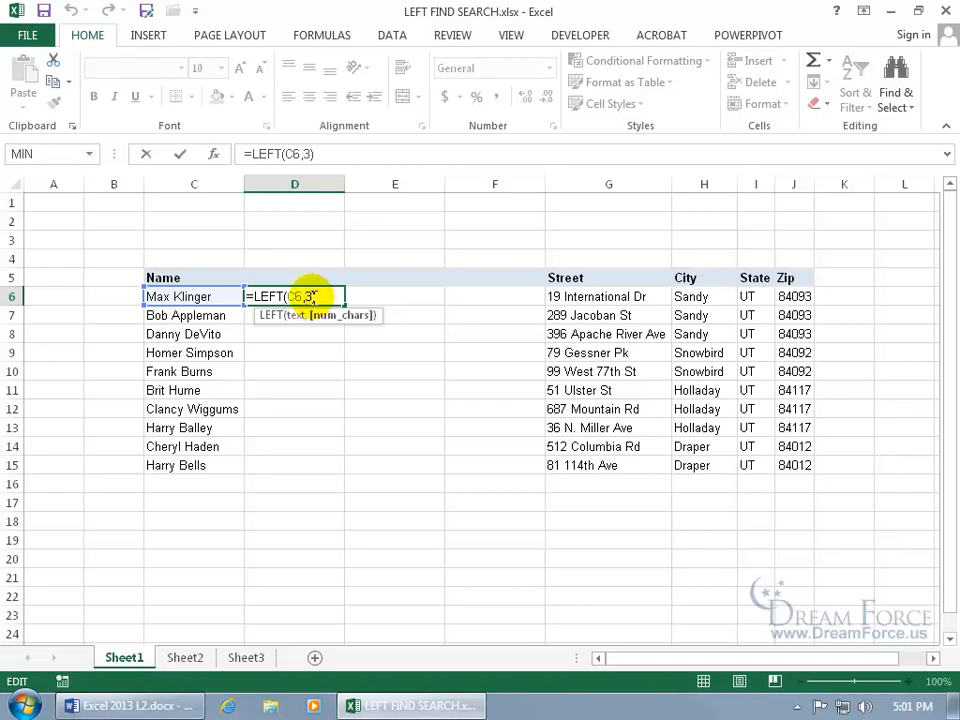
pyautogui.press('BackSpace')
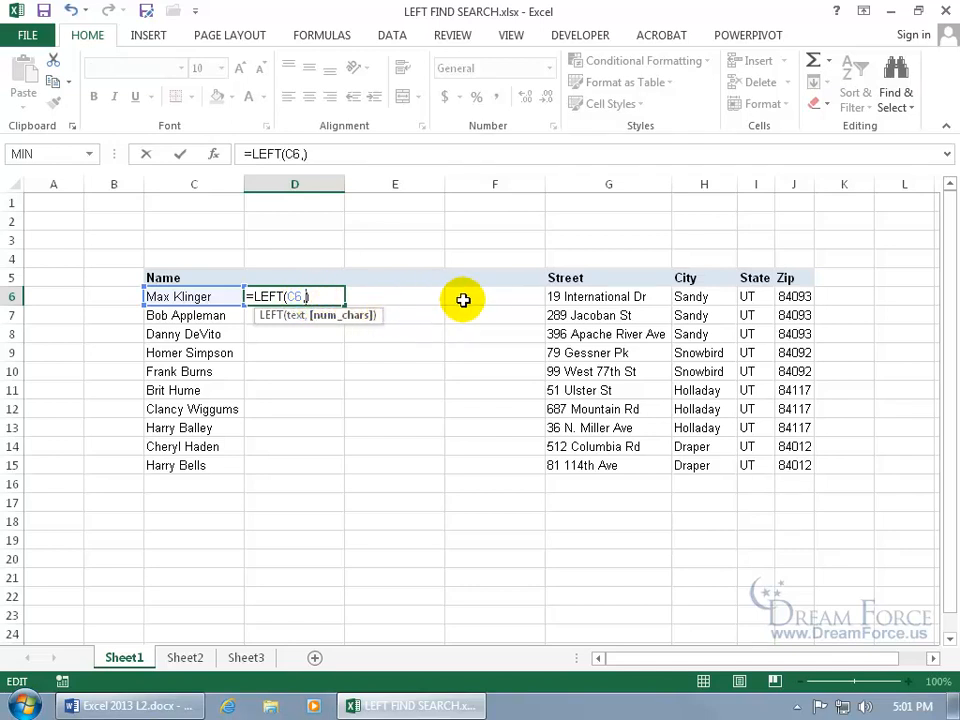
pyautogui.write('fin')
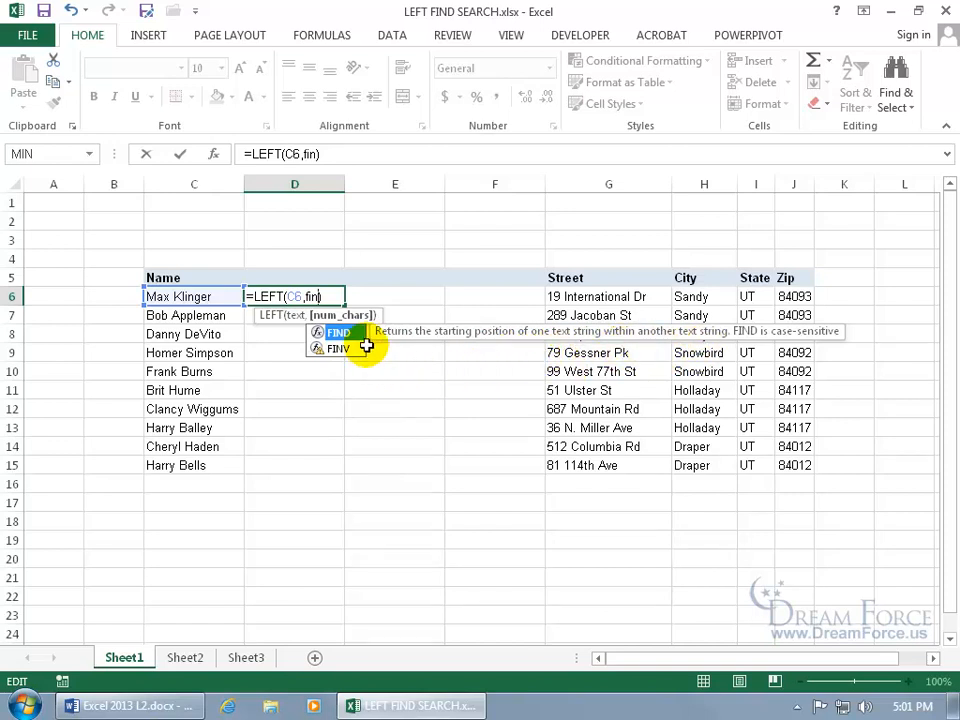
pyautogui.press('Tab')
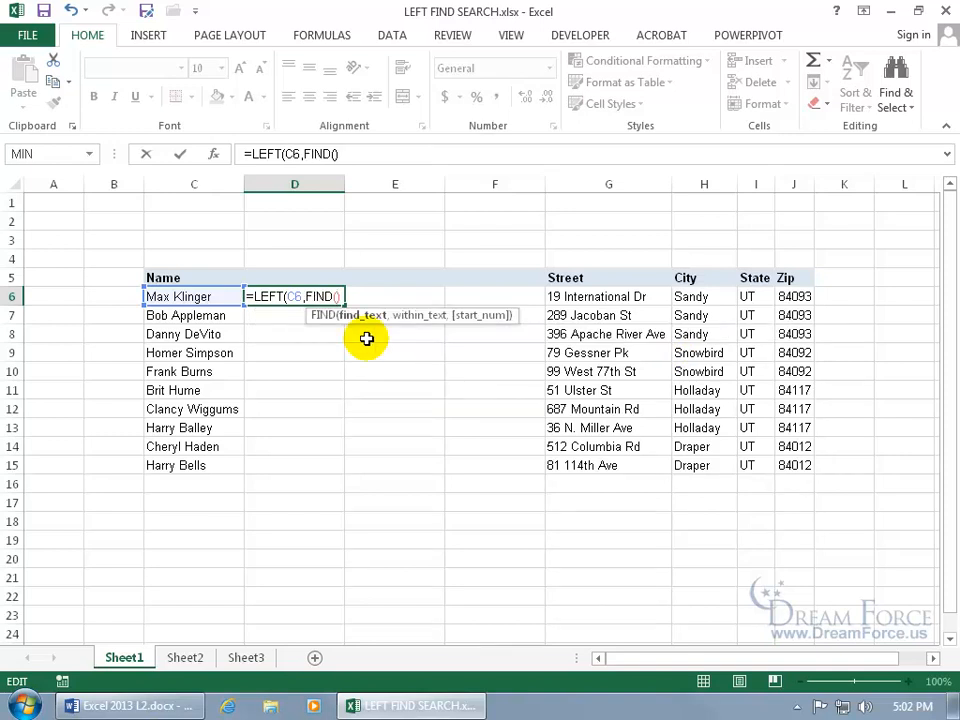
pyautogui.write('" "')
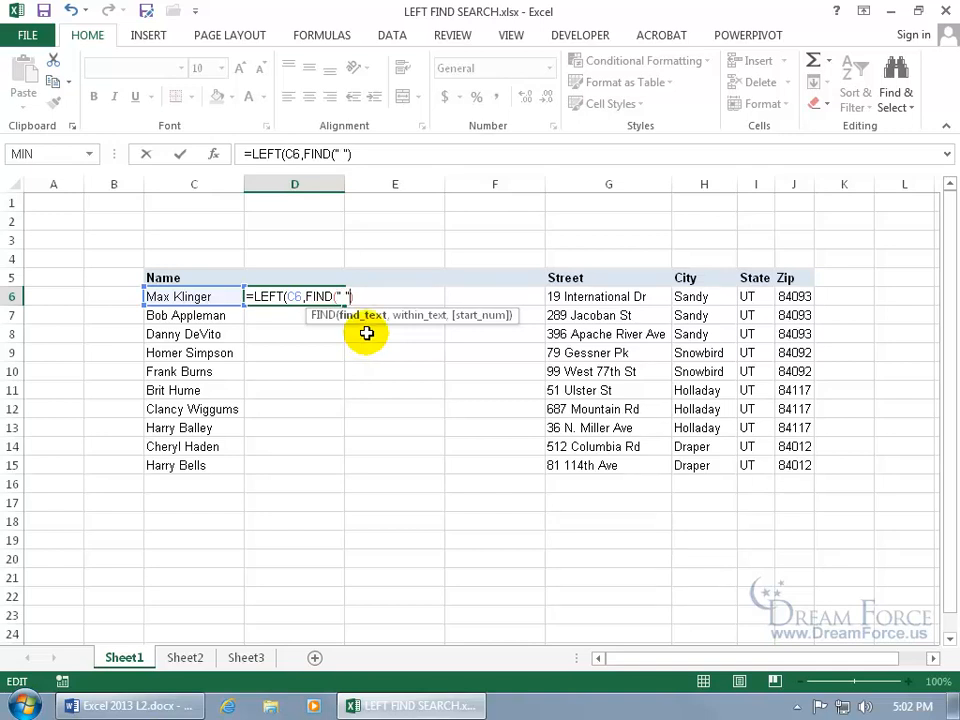
pyautogui.write(',')
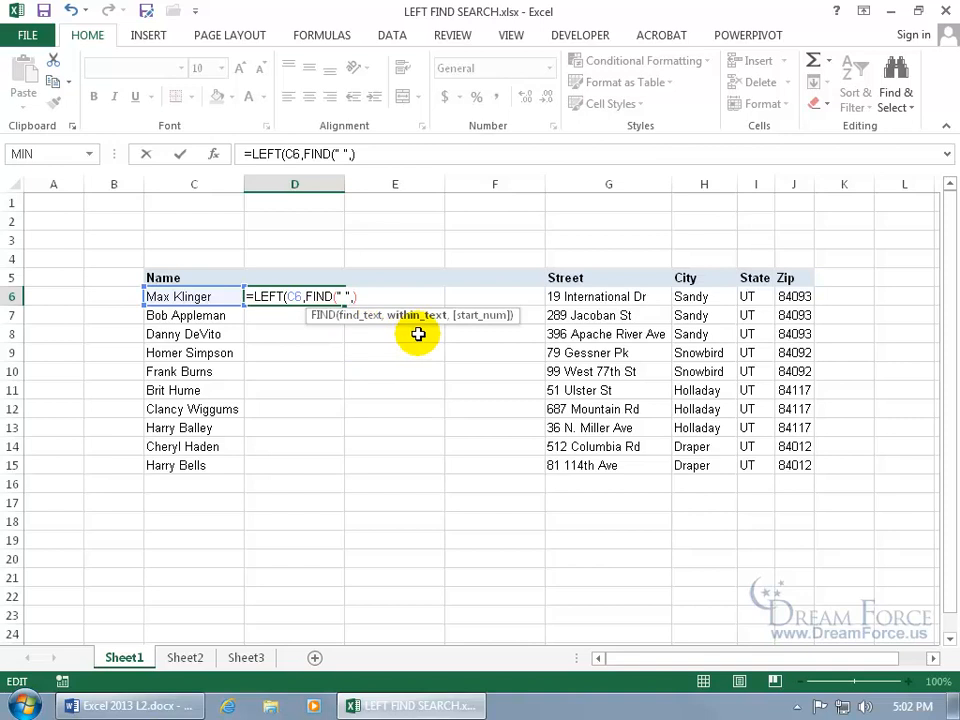
pyautogui.click(216, 297)
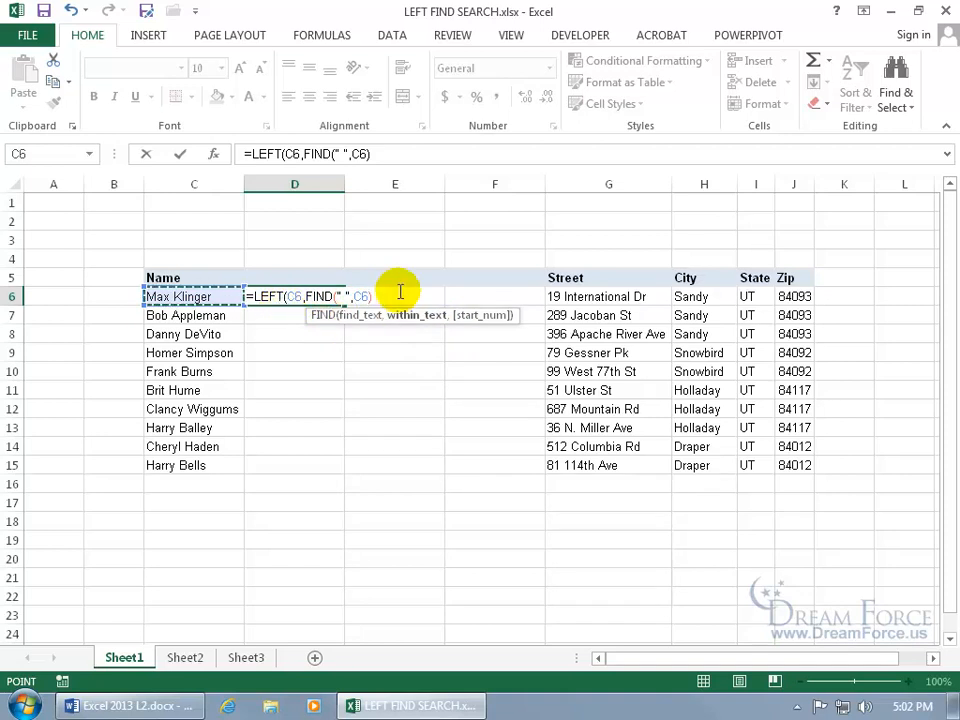
pyautogui.write(')')
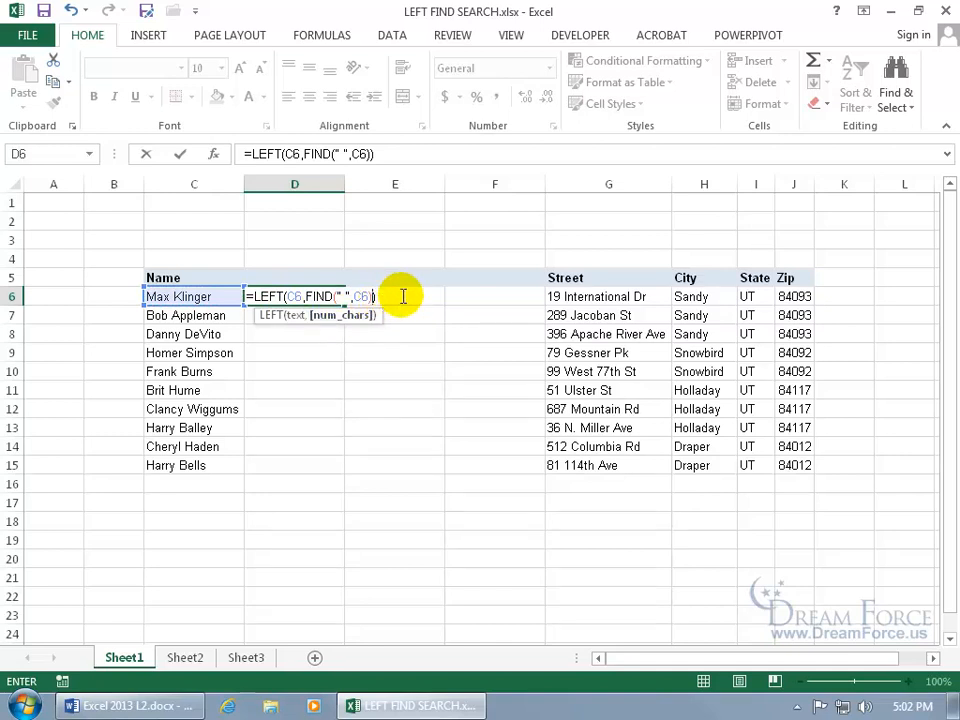
pyautogui.press('Return')
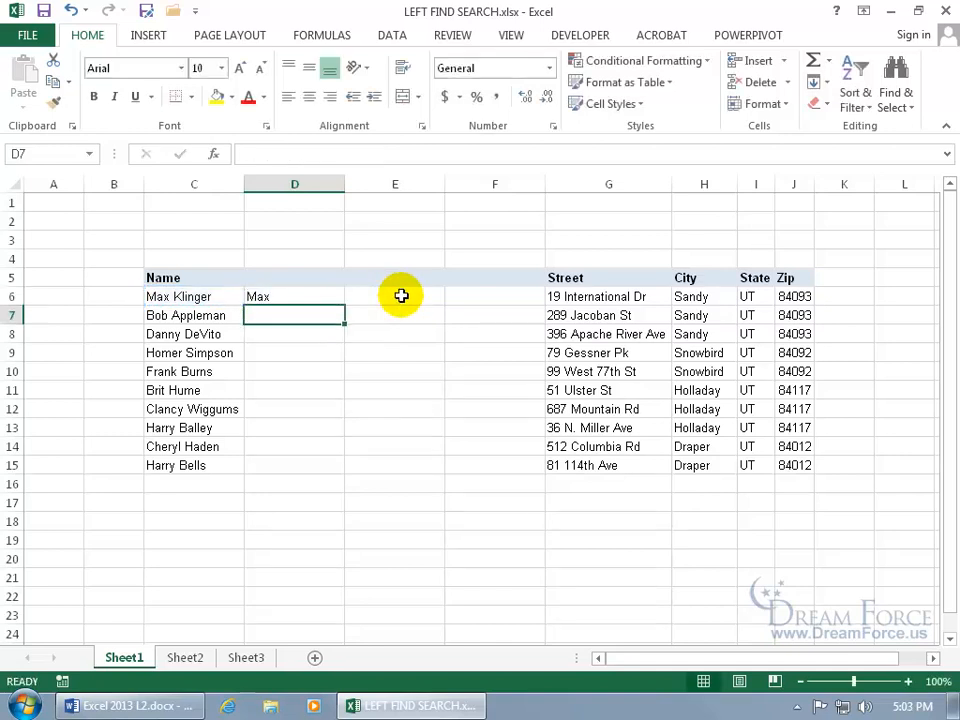
# Fill the LEFT and FIND formula from D6 down through D15.
pyautogui.click(328, 296)
pyautogui.click(328, 296)
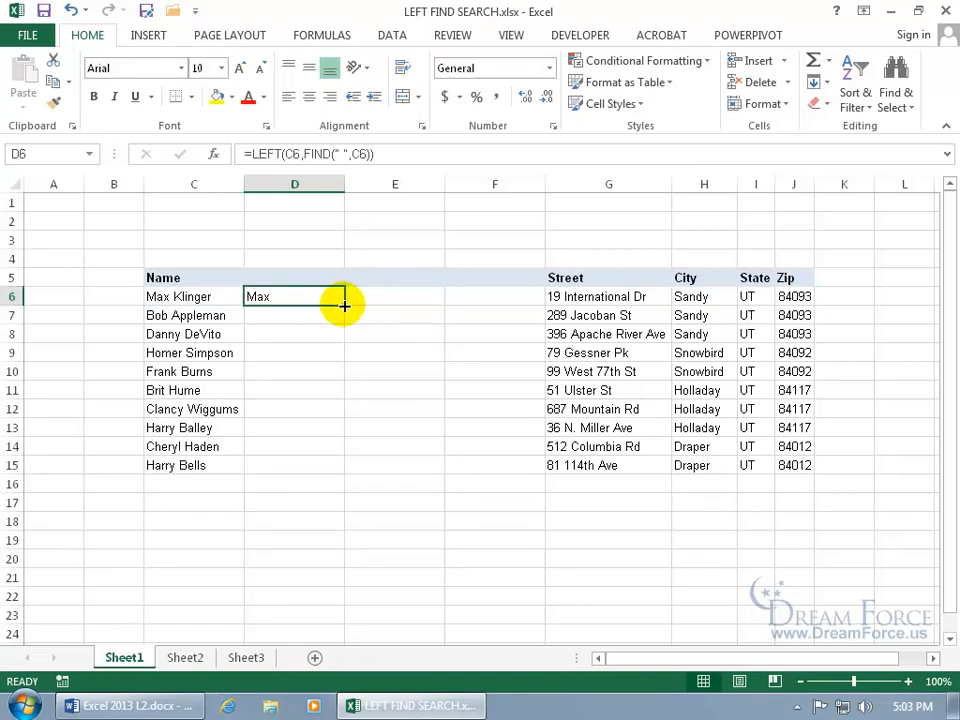
pyautogui.doubleClick(344, 305)
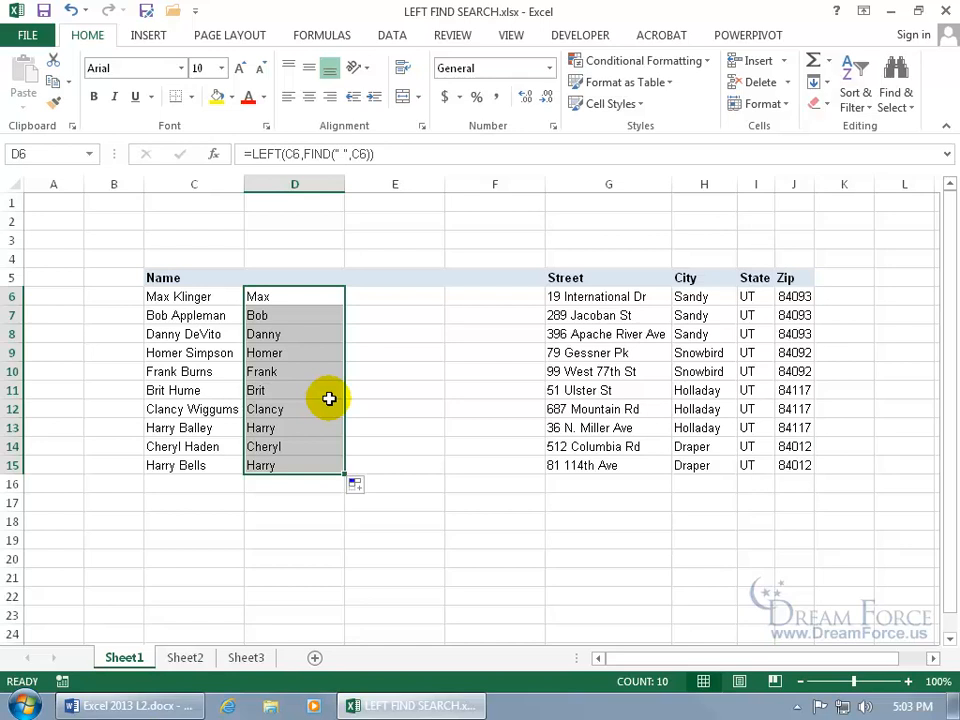
# Try adding a start number of 5 to the FIND function in D6, giving =LEFT(C6,FIND(" ",C6,5)).
pyautogui.click(296, 297)
pyautogui.doubleClick(298, 297)
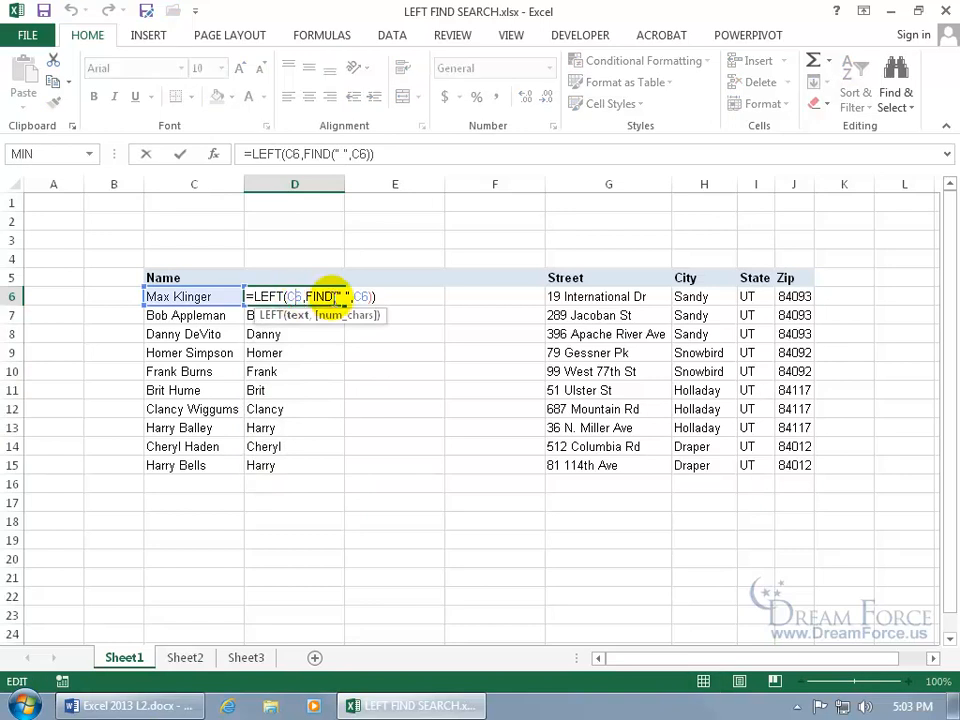
pyautogui.click(365, 296)
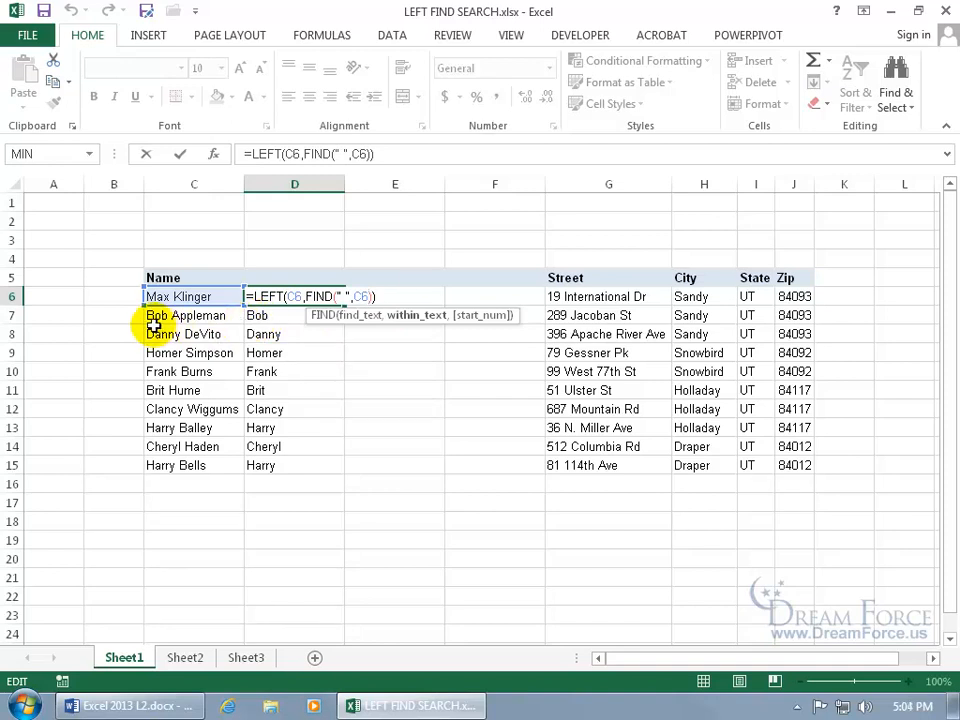
pyautogui.write(',')
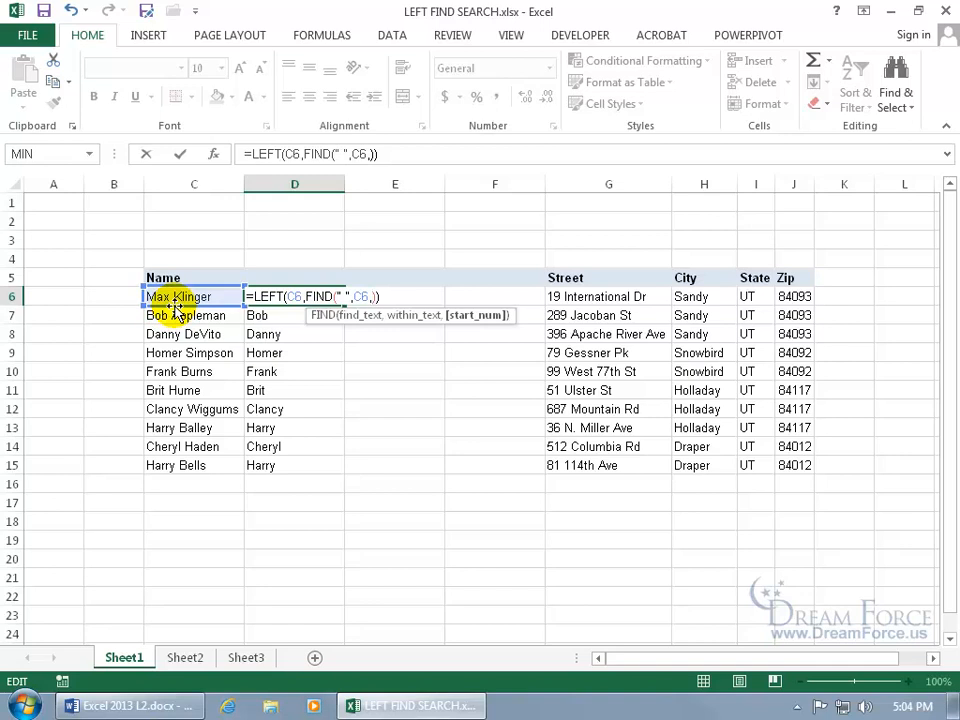
pyautogui.write('5')
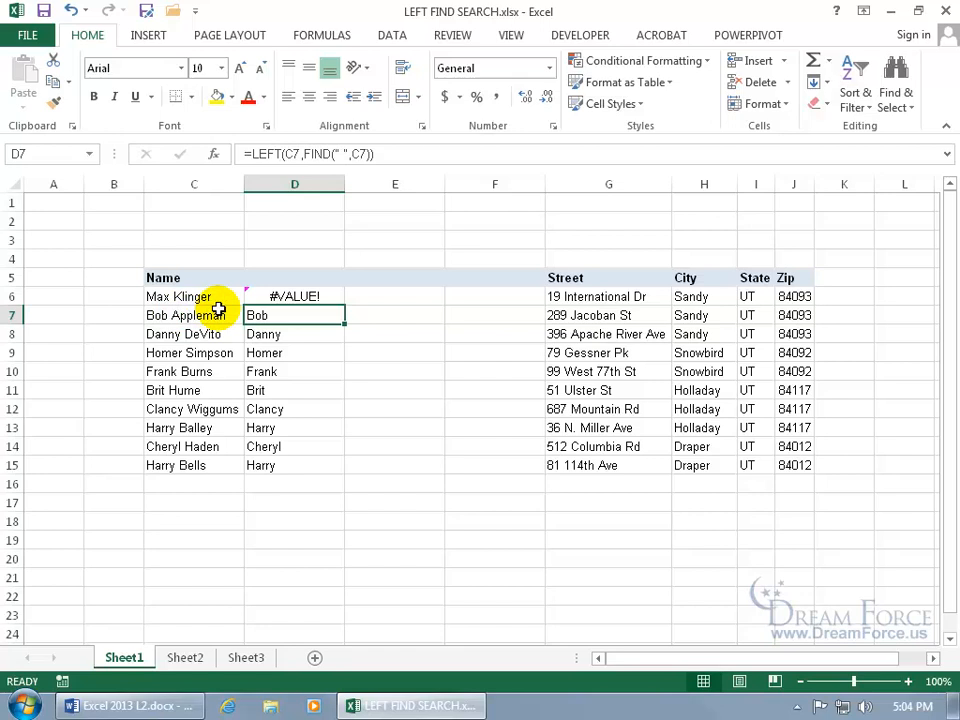
# Remove the start number argument from the FIND function in D6, restoring =LEFT(C6,FIND(" ",C6)).
pyautogui.click(309, 296)
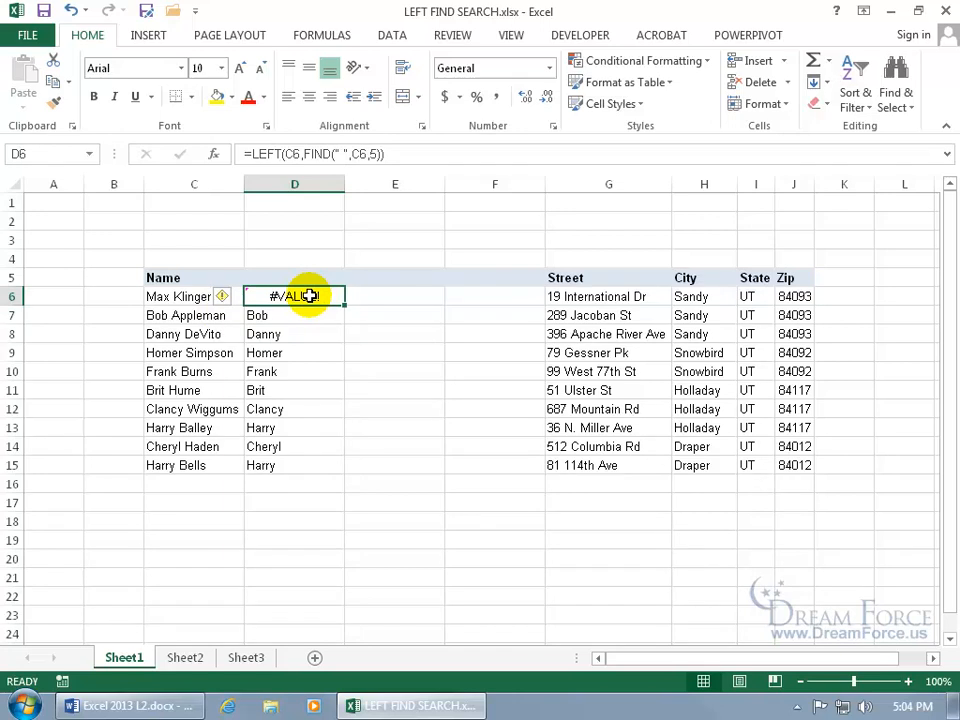
pyautogui.doubleClick(309, 296)
pyautogui.click(257, 296)
pyautogui.click(372, 296)
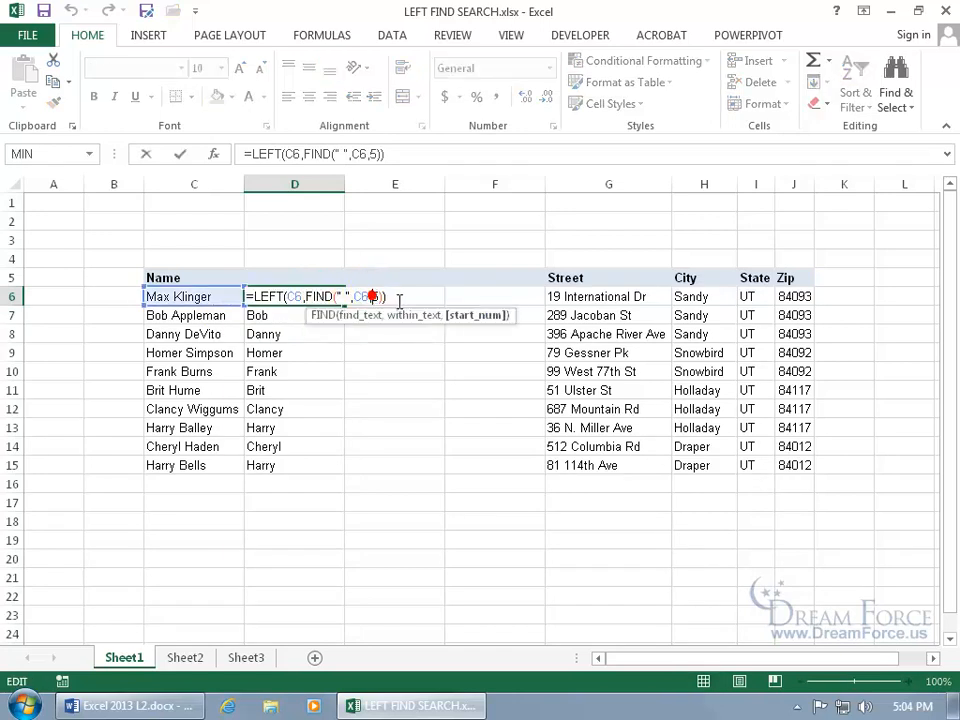
pyautogui.press('BackSpace')
pyautogui.press('BackSpace')
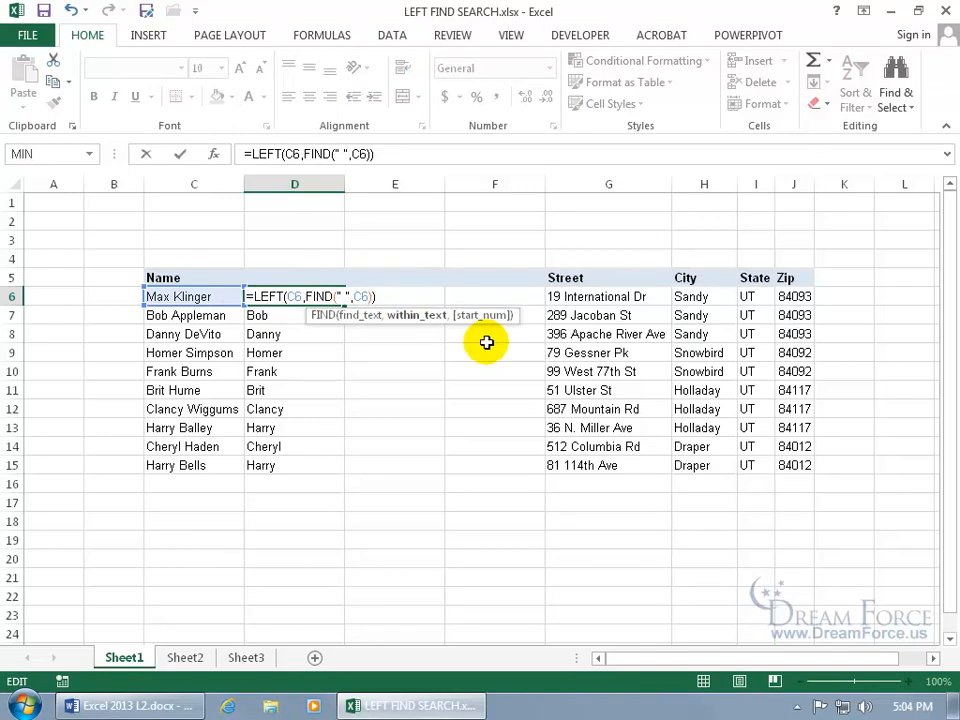
pyautogui.press('Return')
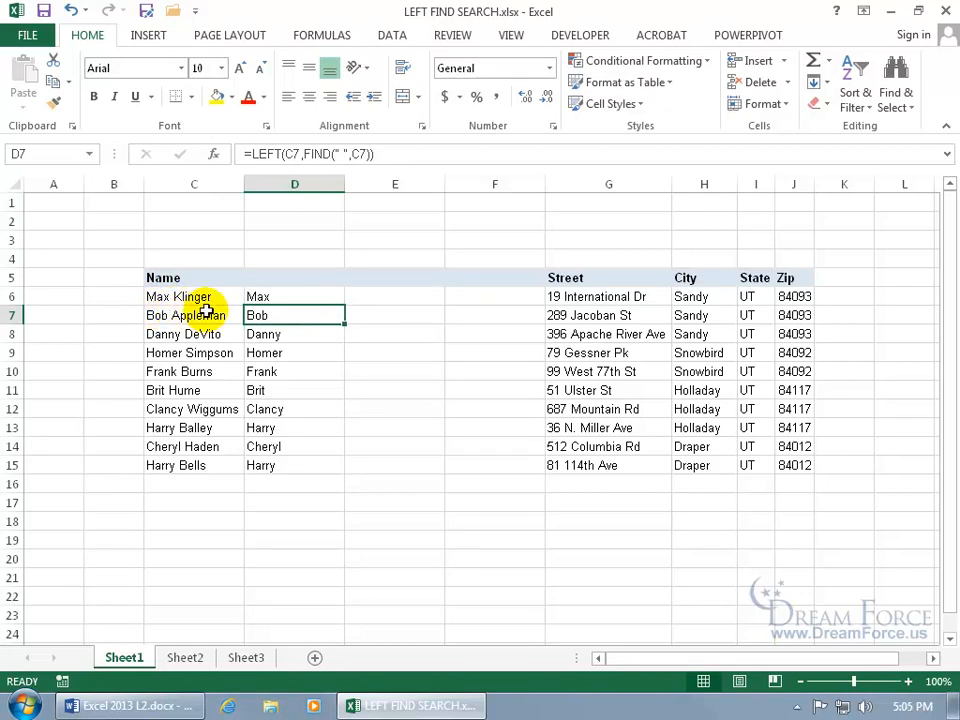
# Copy the first-name formulas in D6:D15 and paste them over the same cells as values only.
pyautogui.click(302, 295)
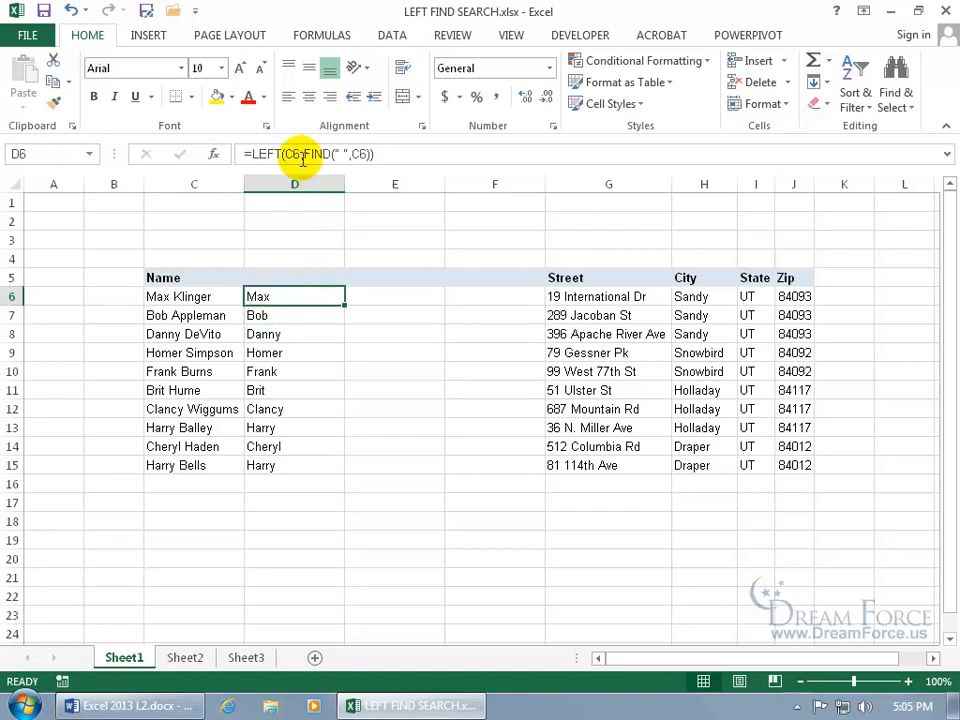
pyautogui.moveTo(309, 294); pyautogui.dragTo(306, 461)
pyautogui.rightClick(297, 387)
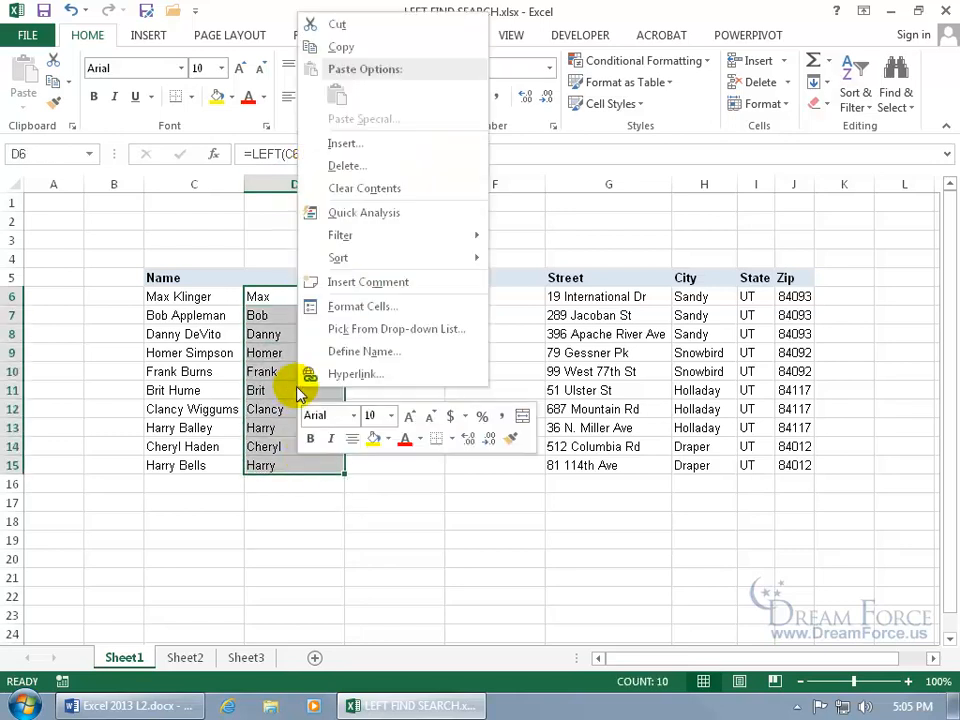
pyautogui.click(338, 47)
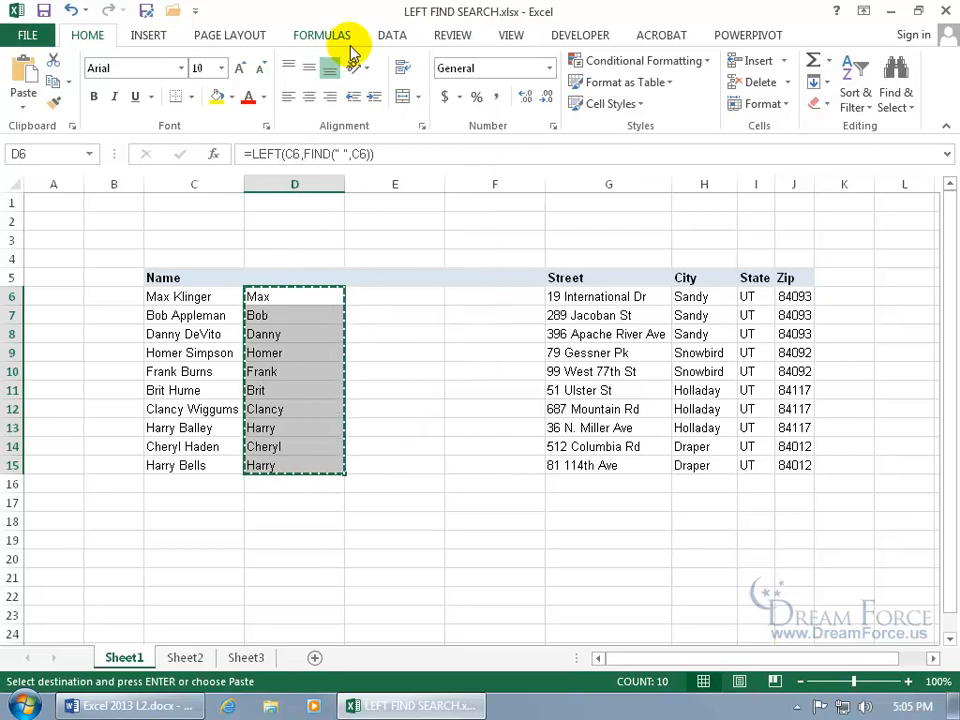
pyautogui.rightClick(311, 318)
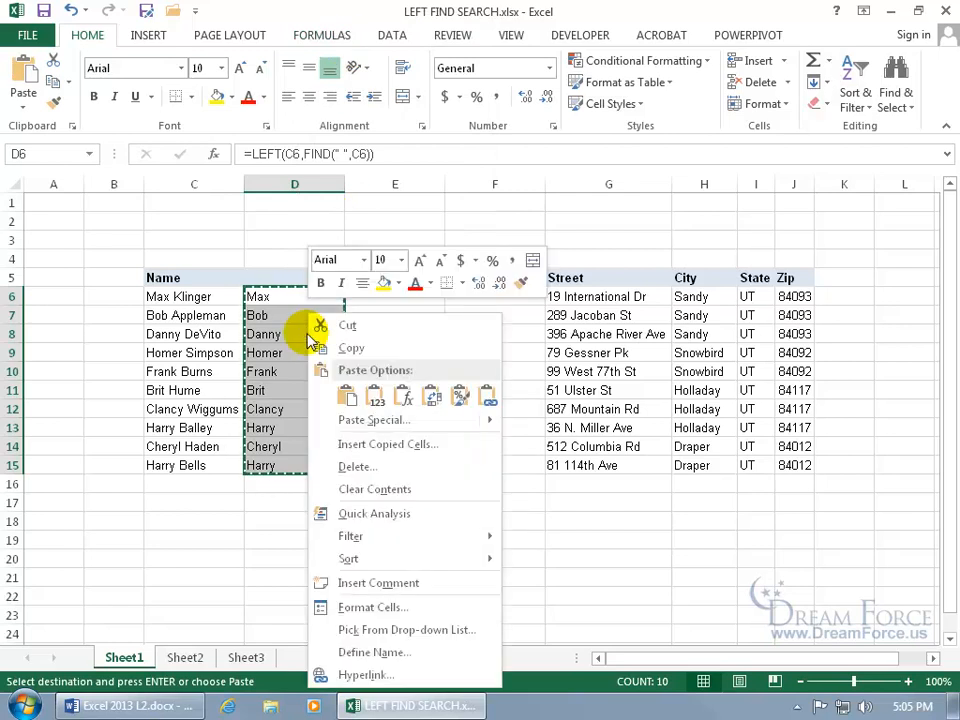
pyautogui.click(374, 399)
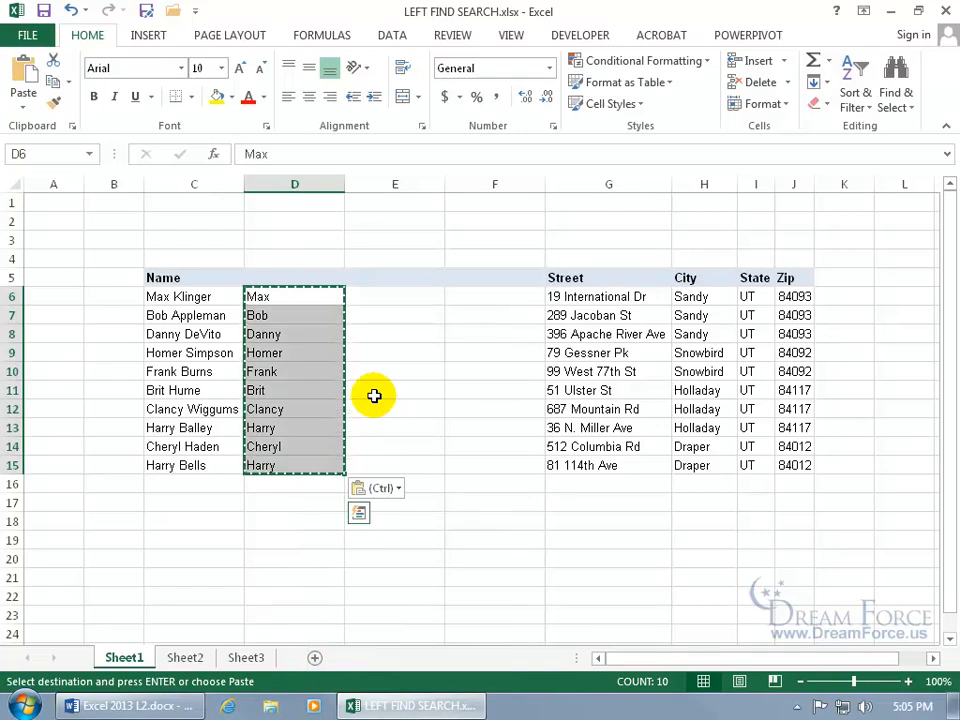
# Inspect the contents of D6 and D8 for remaining formulas, opening D8 for editing.
pyautogui.click(306, 302)
pyautogui.click(306, 336)
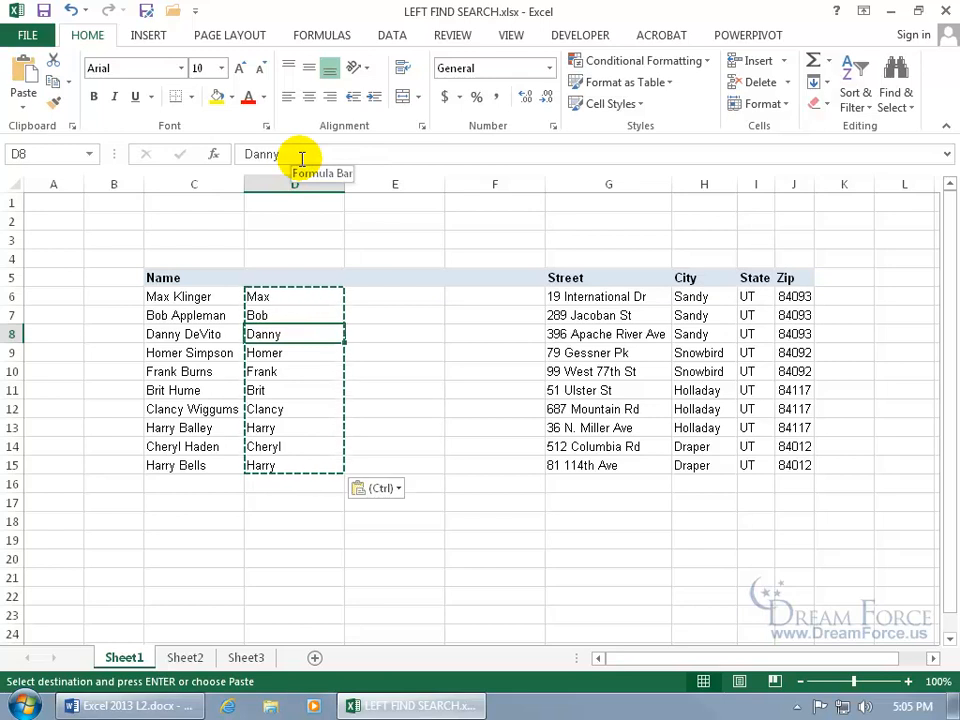
pyautogui.doubleClick(305, 334)
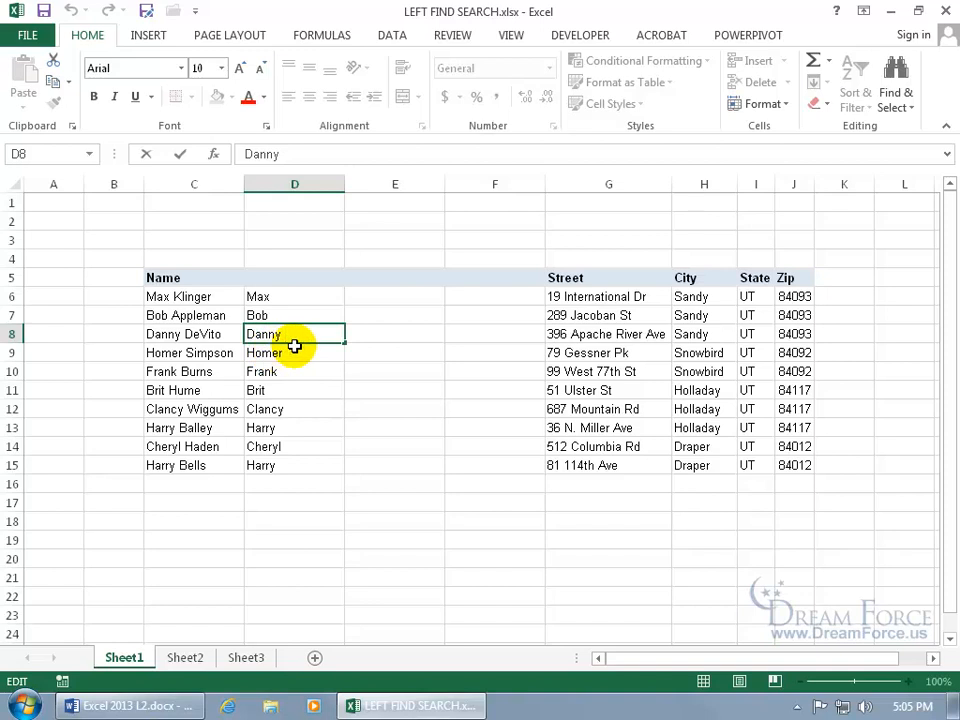
# Undo the values-only paste and subtract 1 from the FIND result in D6, giving =LEFT(C6,FIND(" ",C6)-1).
pyautogui.press('Escape')
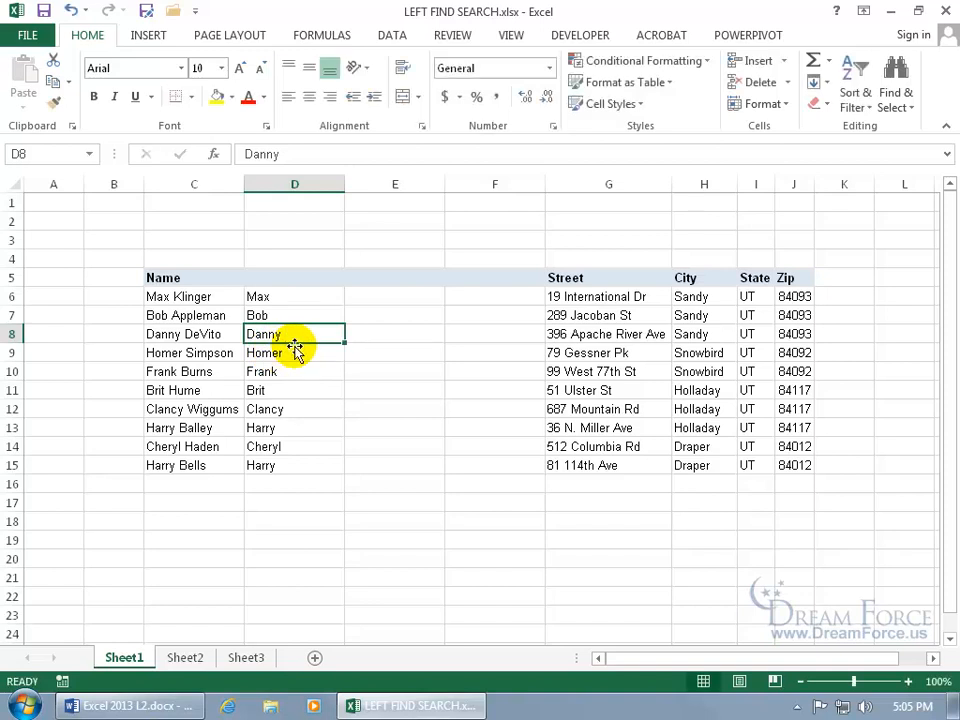
pyautogui.click(71, 11)
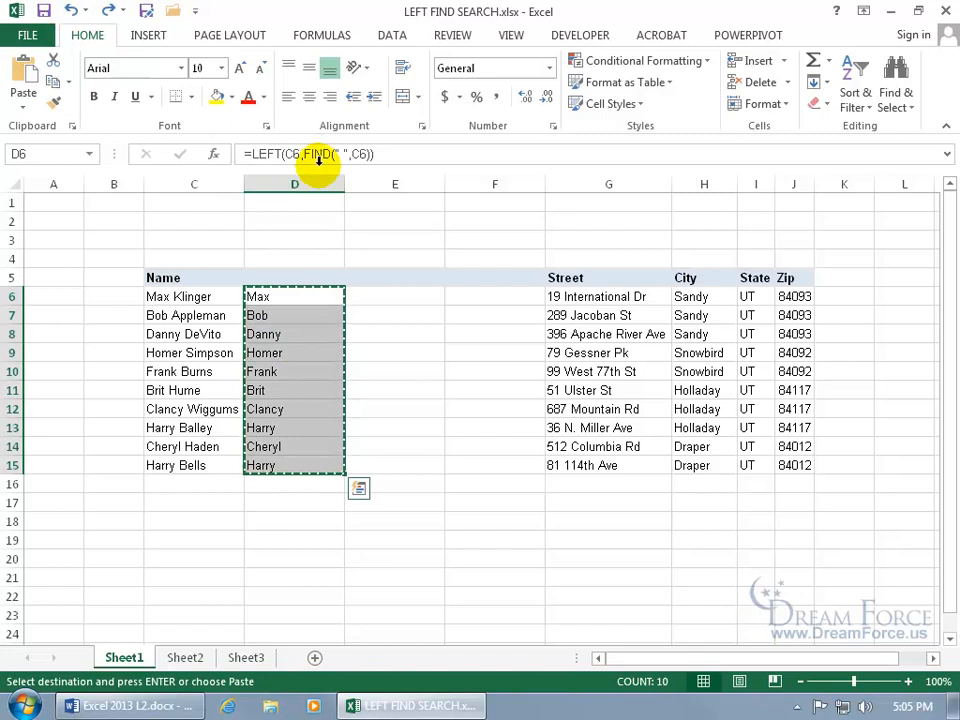
pyautogui.doubleClick(321, 295)
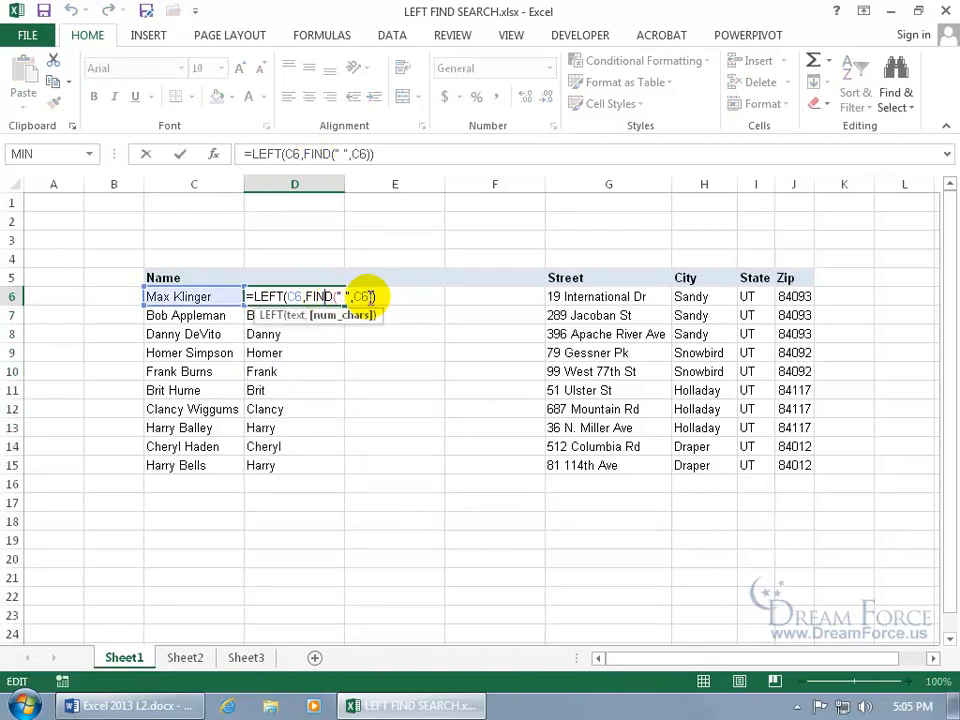
pyautogui.click(371, 296)
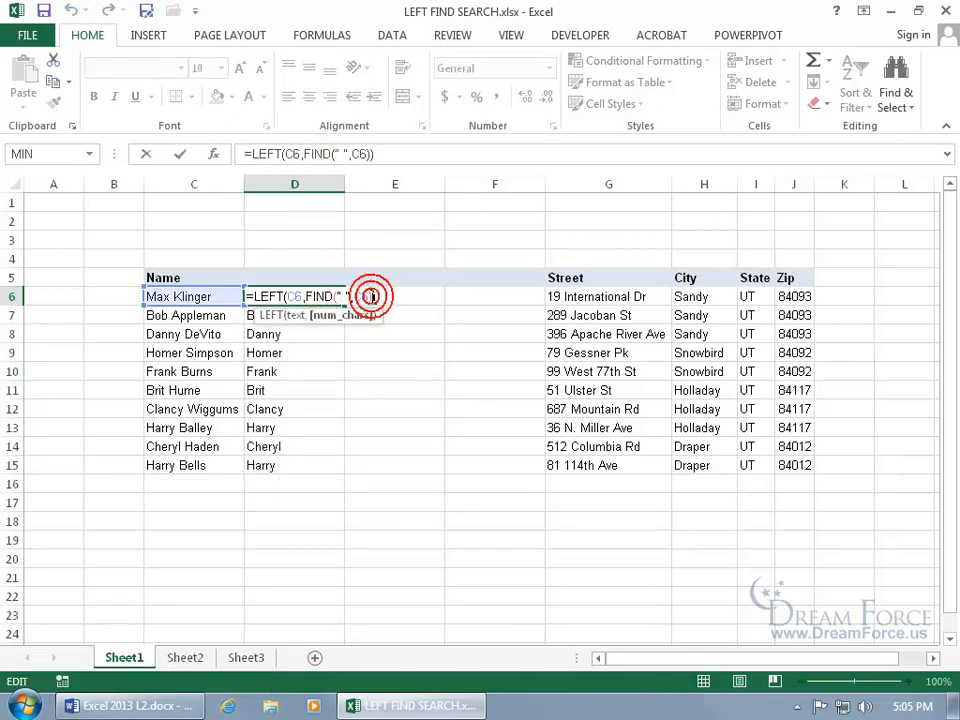
pyautogui.write('-1')
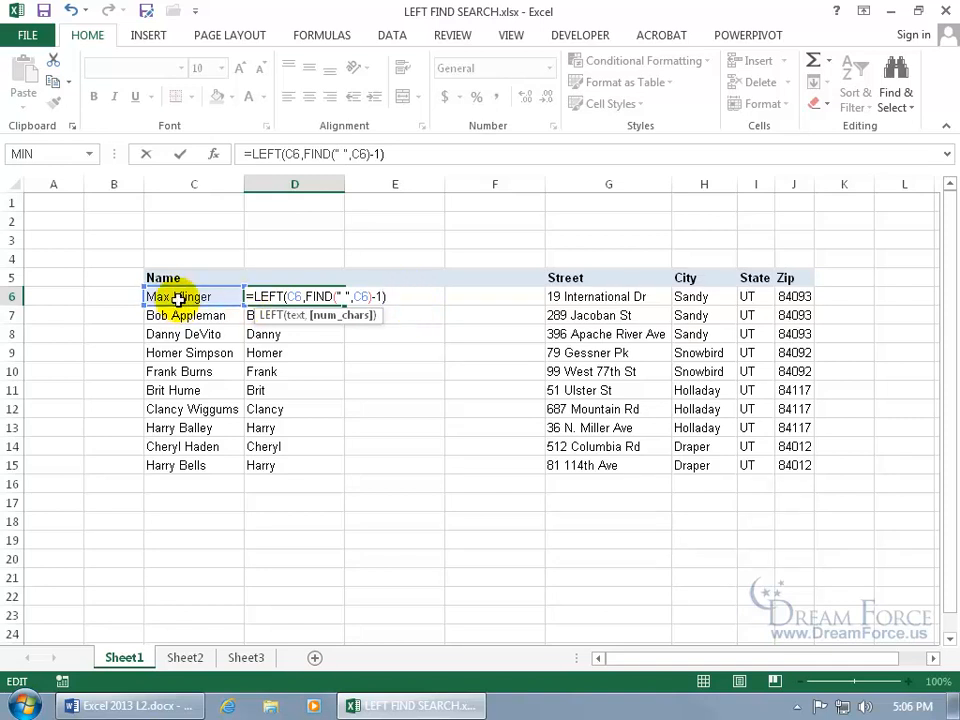
pyautogui.press('Return')
# Fill the D6 formula down to D15, and paste the copied range over itself as values only.
pyautogui.click(336, 297)
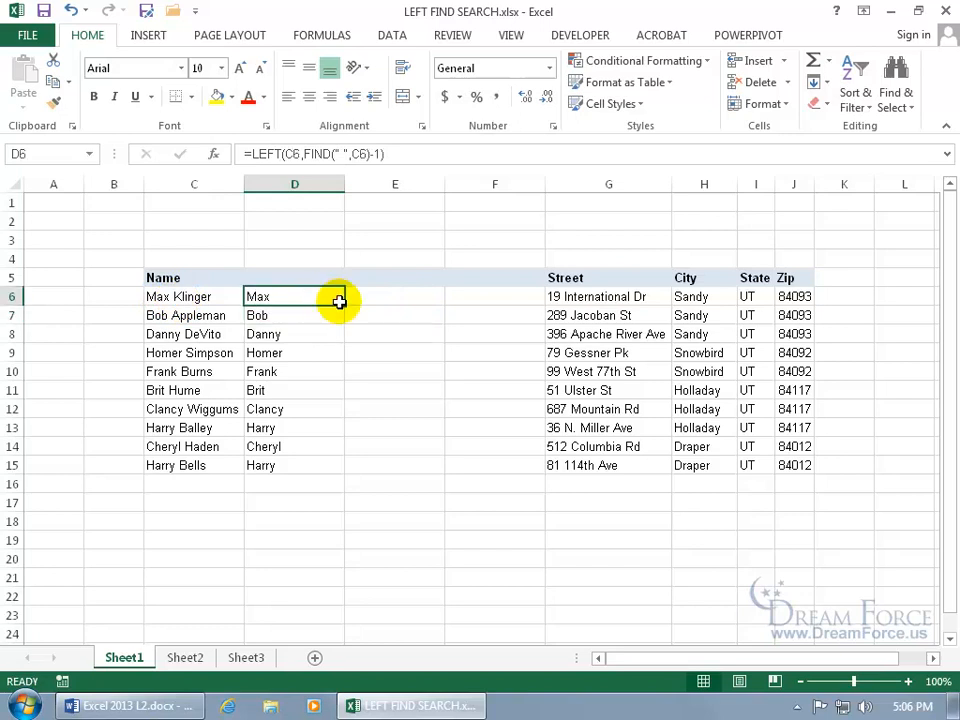
pyautogui.doubleClick(345, 302)
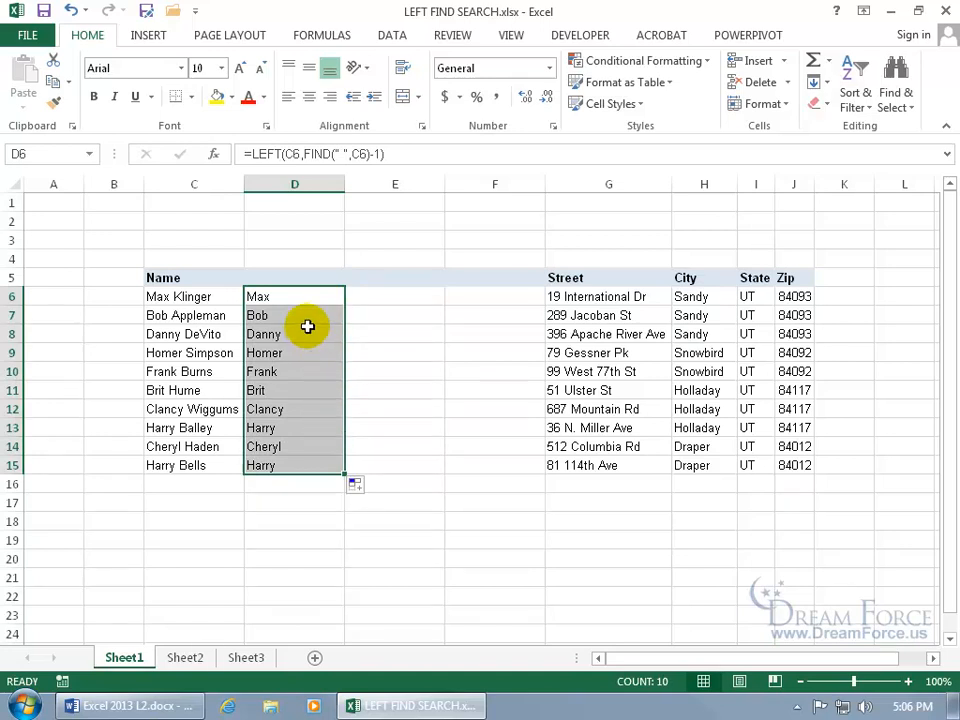
pyautogui.rightClick(309, 327)
pyautogui.click(326, 347)
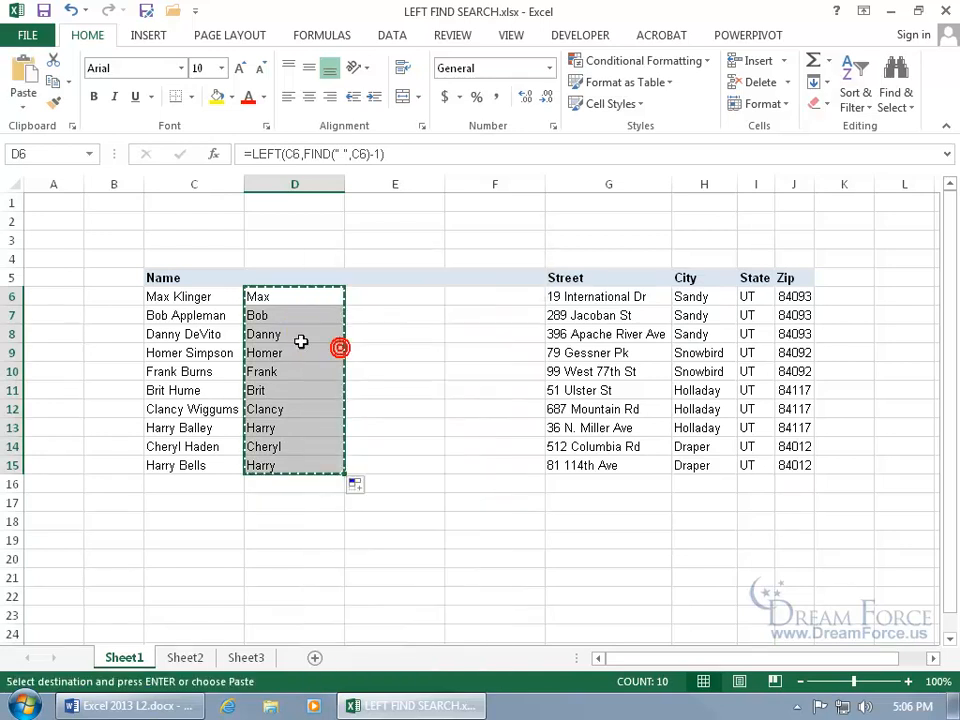
pyautogui.rightClick(311, 344)
pyautogui.click(364, 399)
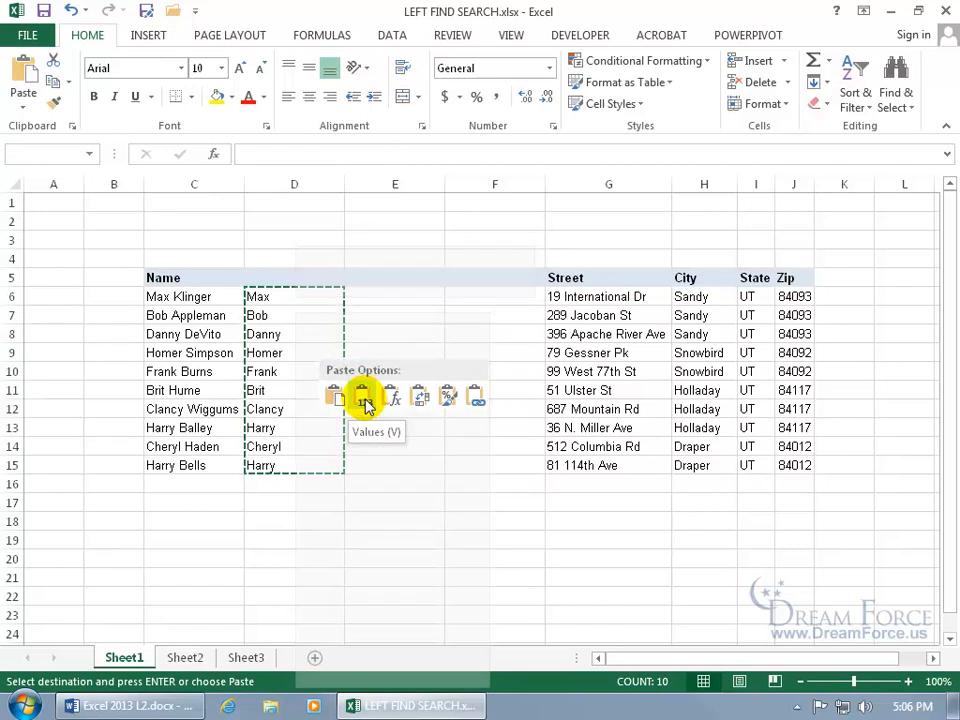
# Inspect the content of D6 for a trailing space after the first name.
pyautogui.click(302, 300)
pyautogui.doubleClick(300, 298)
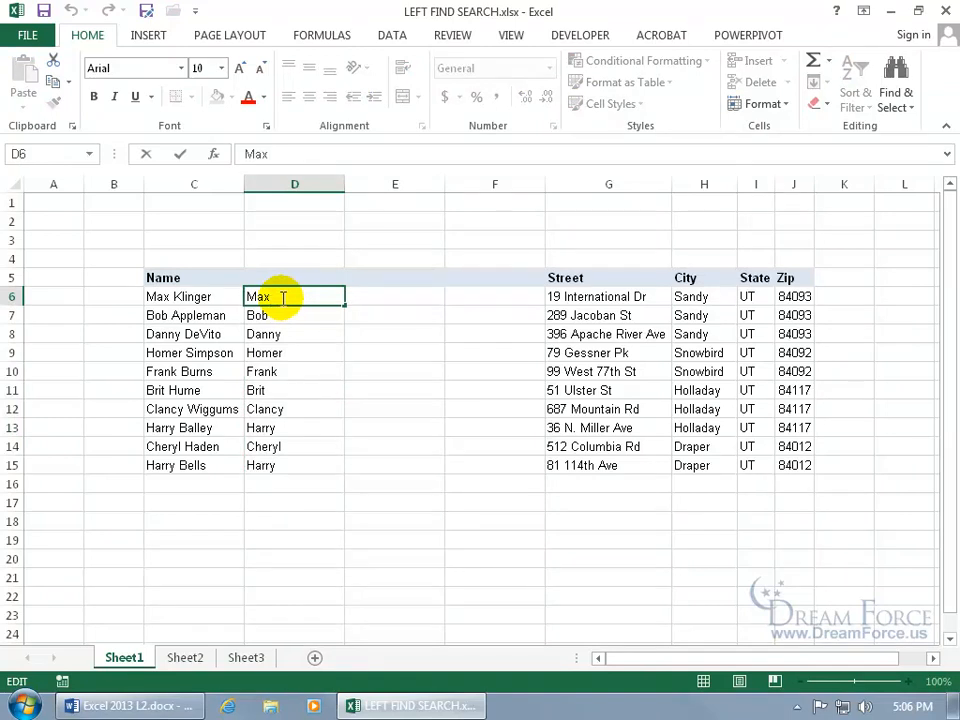
pyautogui.press('Escape')
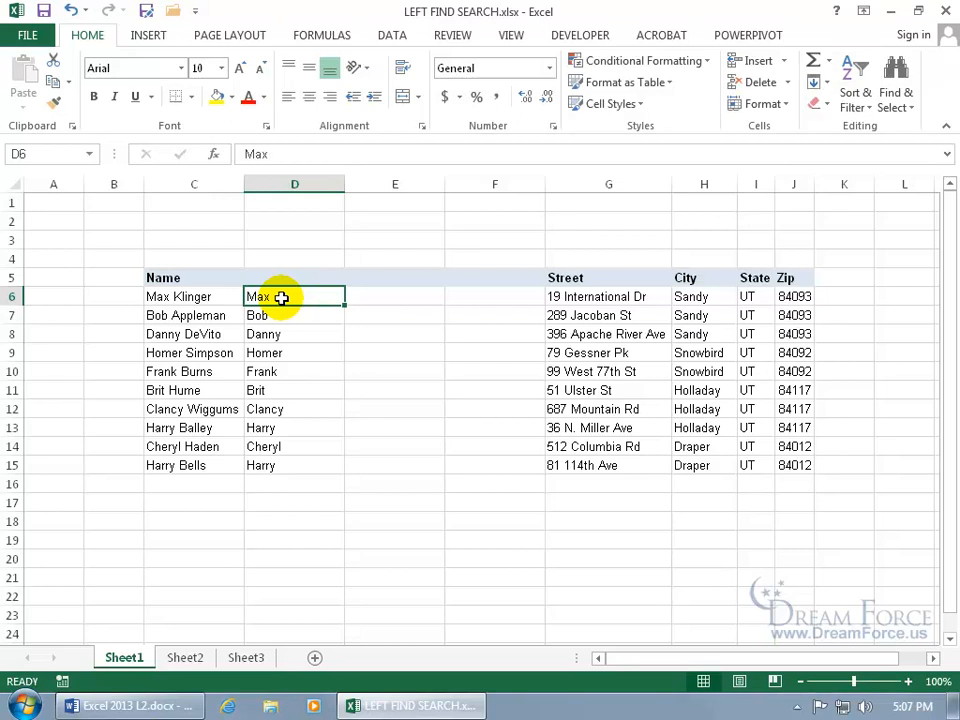
pyautogui.doubleClick(281, 297)
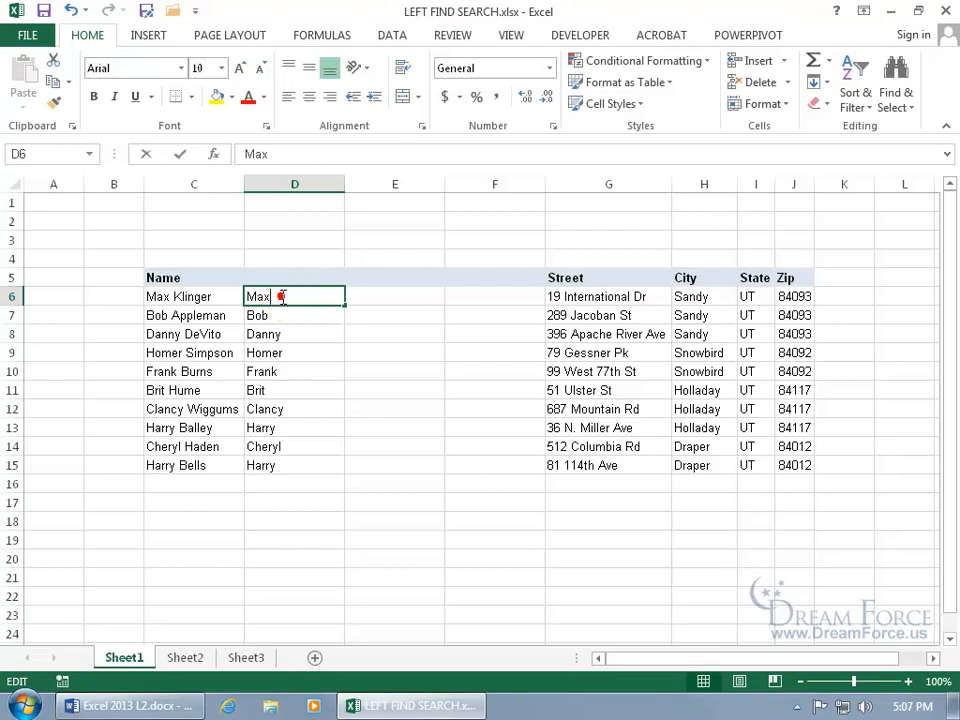
pyautogui.press('Escape')
# Undo the values-only paste in D6:D15 and cancel the pending copy selection.
pyautogui.click(70, 10)
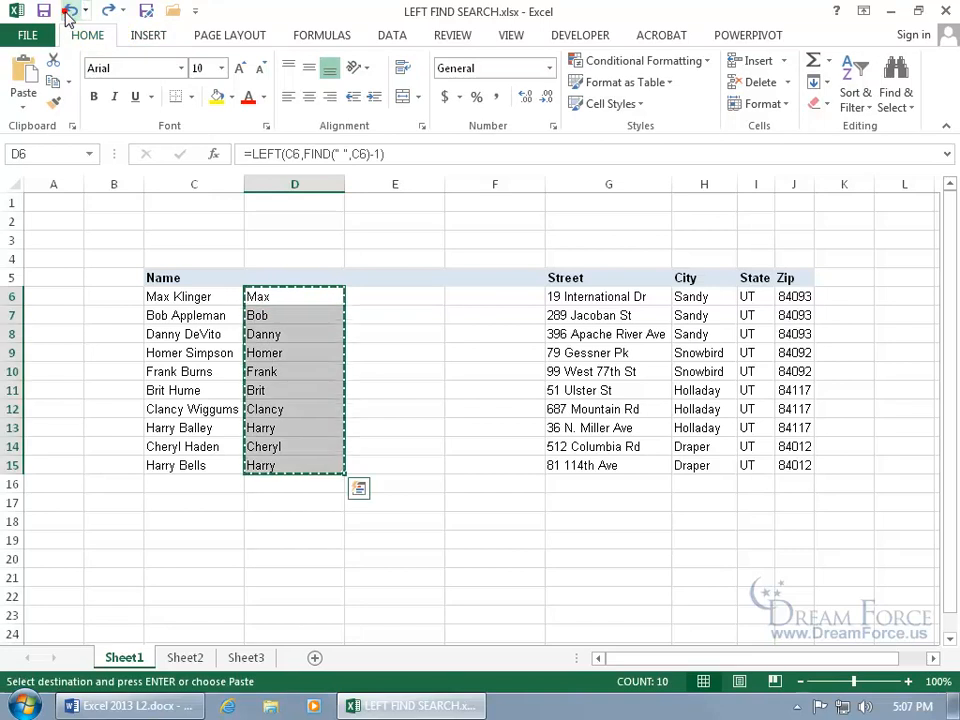
pyautogui.click(316, 296)
pyautogui.click(316, 296)
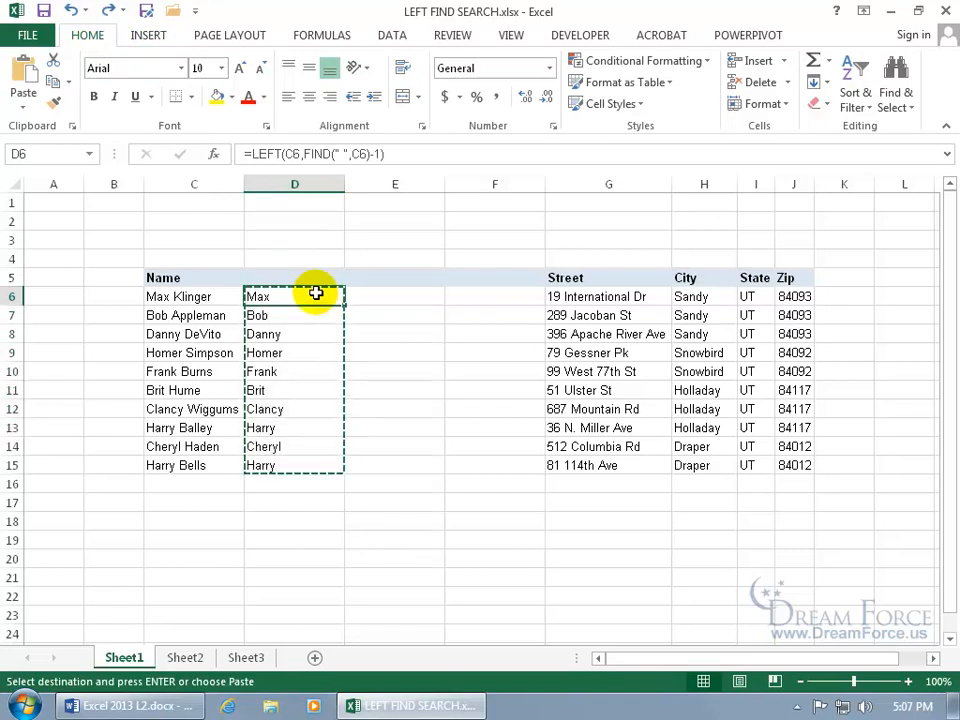
pyautogui.press('Escape')
# Replace the FIND function in D6 with SEARCH, giving =LEFT(C6,SEARCH(" ",C6)-1).
pyautogui.doubleClick(315, 296)
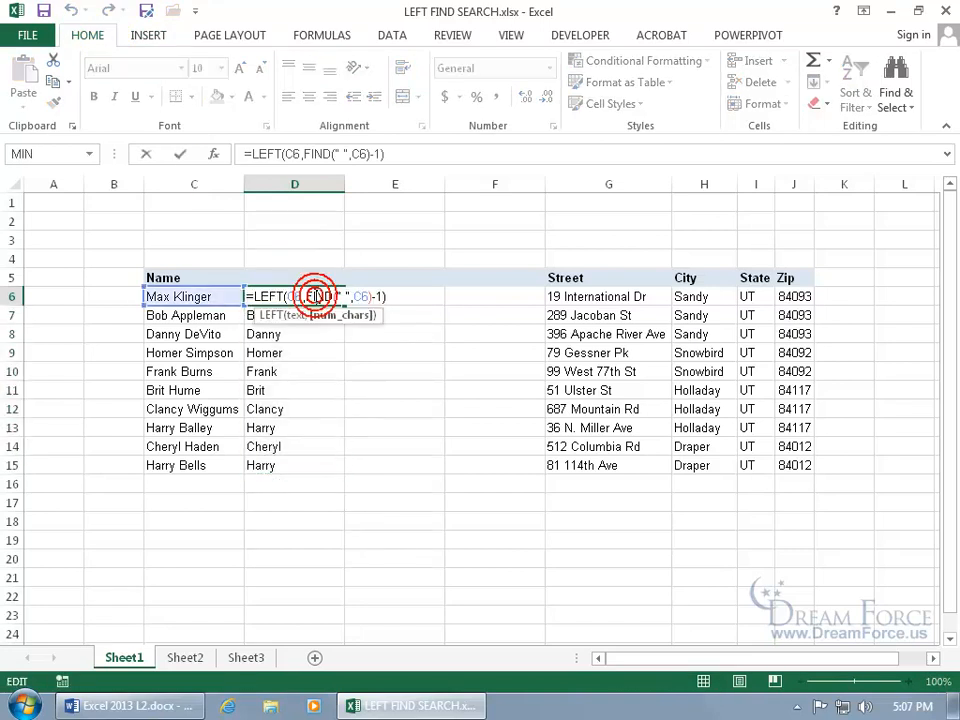
pyautogui.moveTo(326, 296); pyautogui.dragTo(381, 296)
pyautogui.press('Delete')
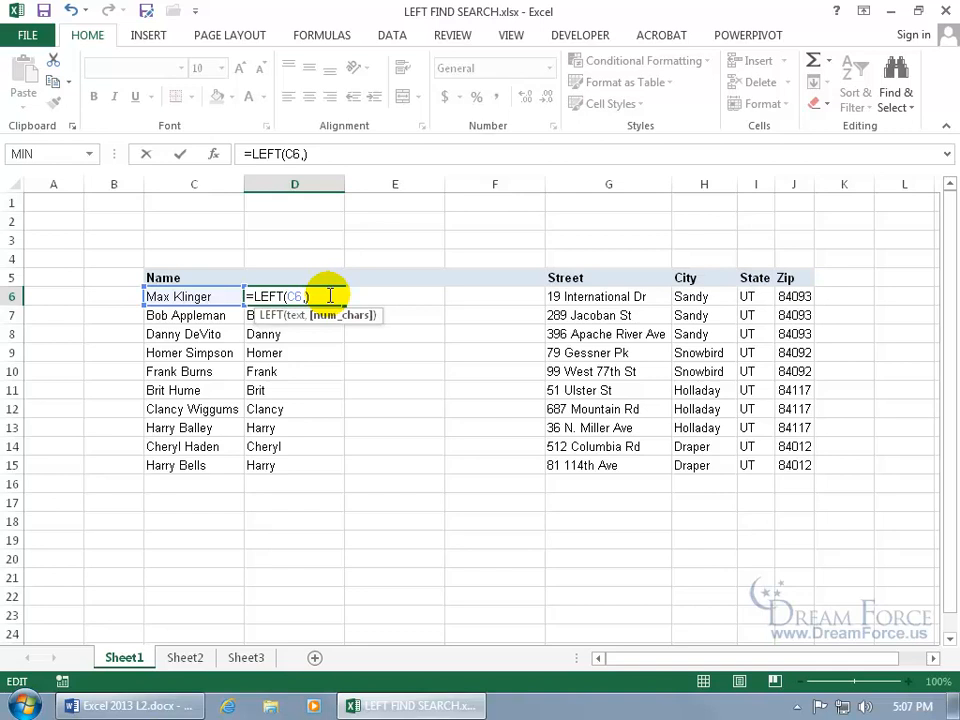
pyautogui.write('sea')
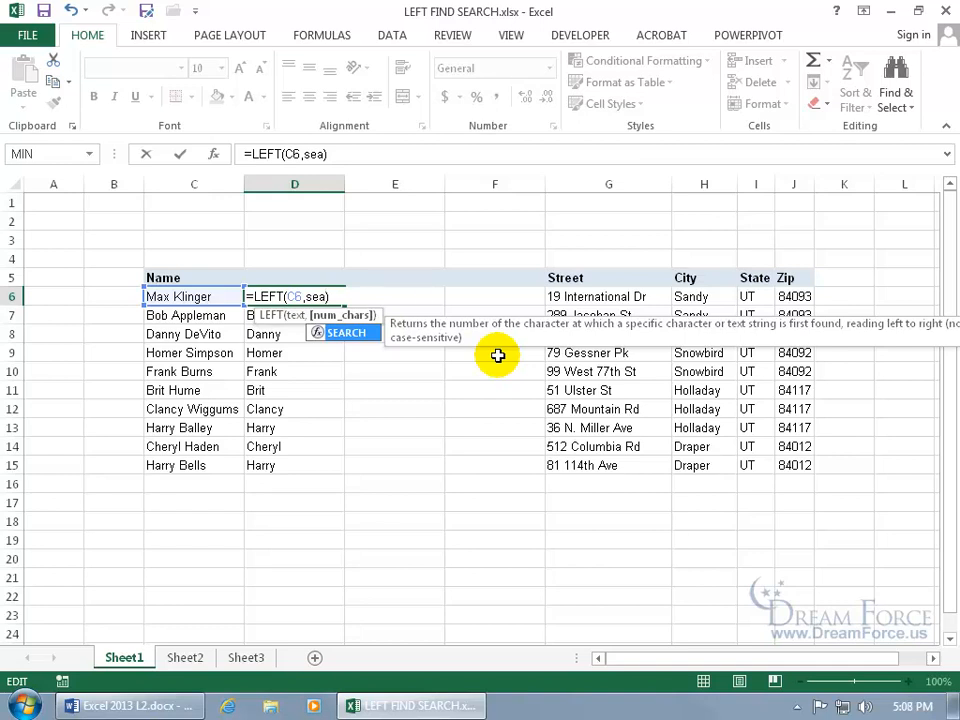
pyautogui.press('Tab')
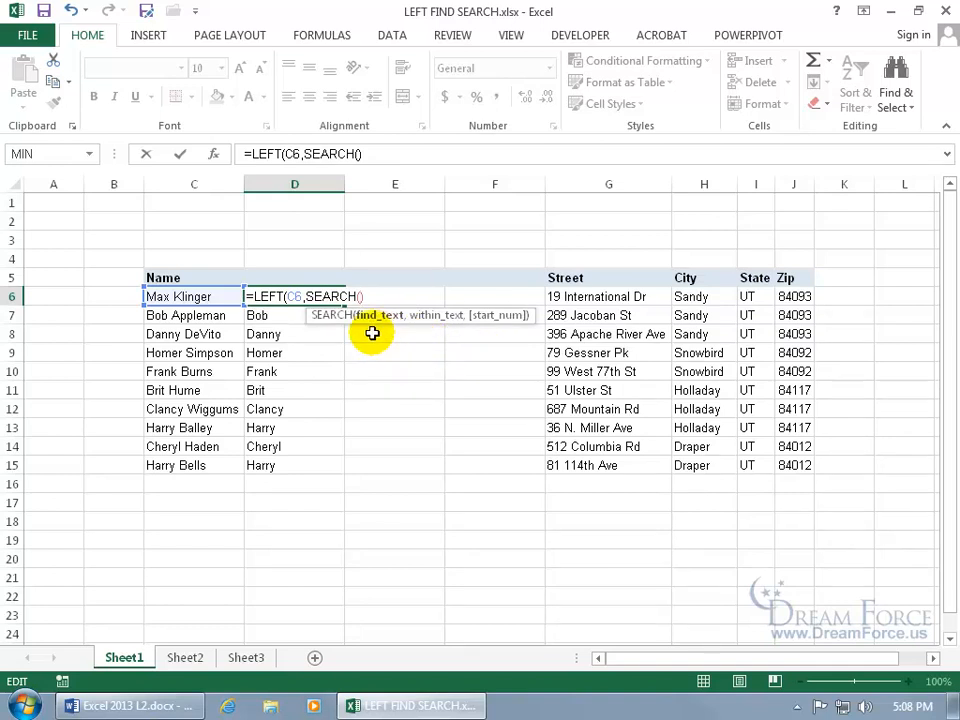
pyautogui.write('" ",')
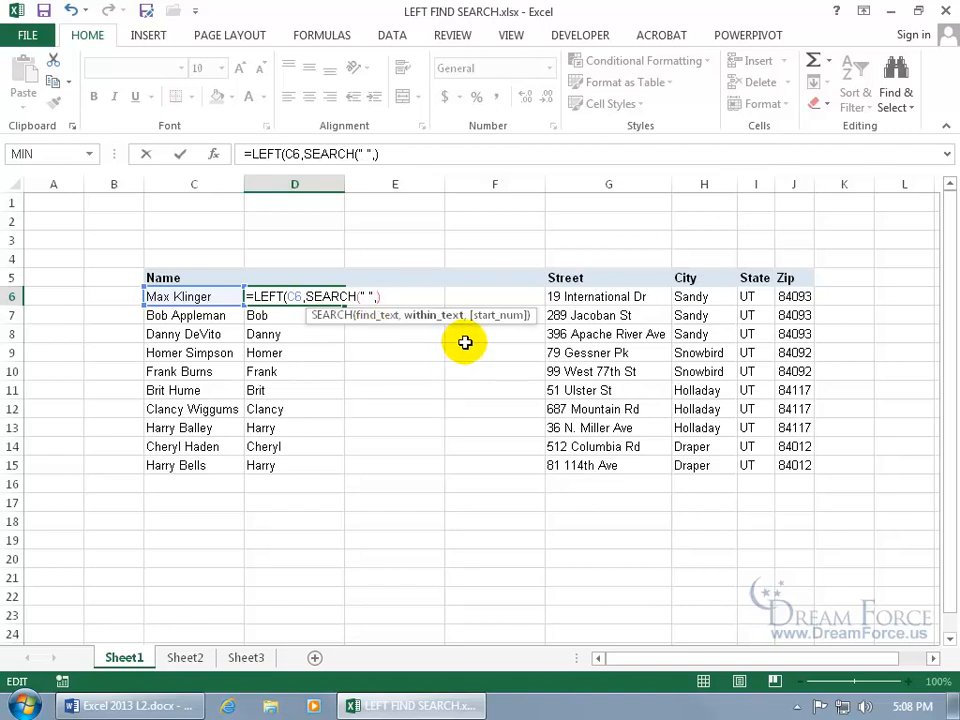
pyautogui.click(210, 296)
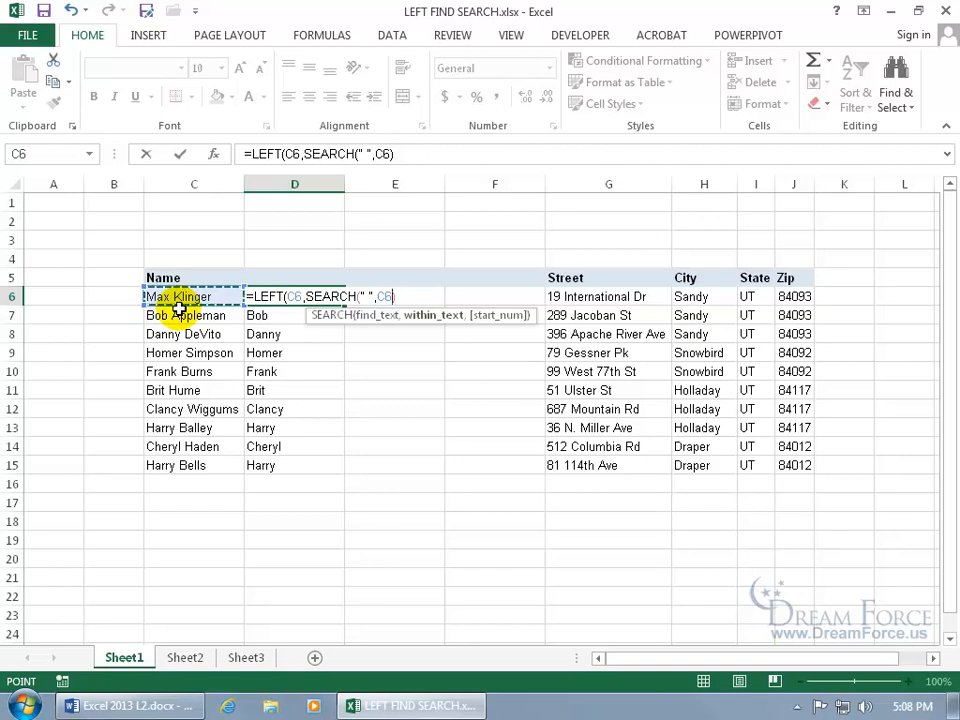
pyautogui.click(404, 297)
pyautogui.write('-1')
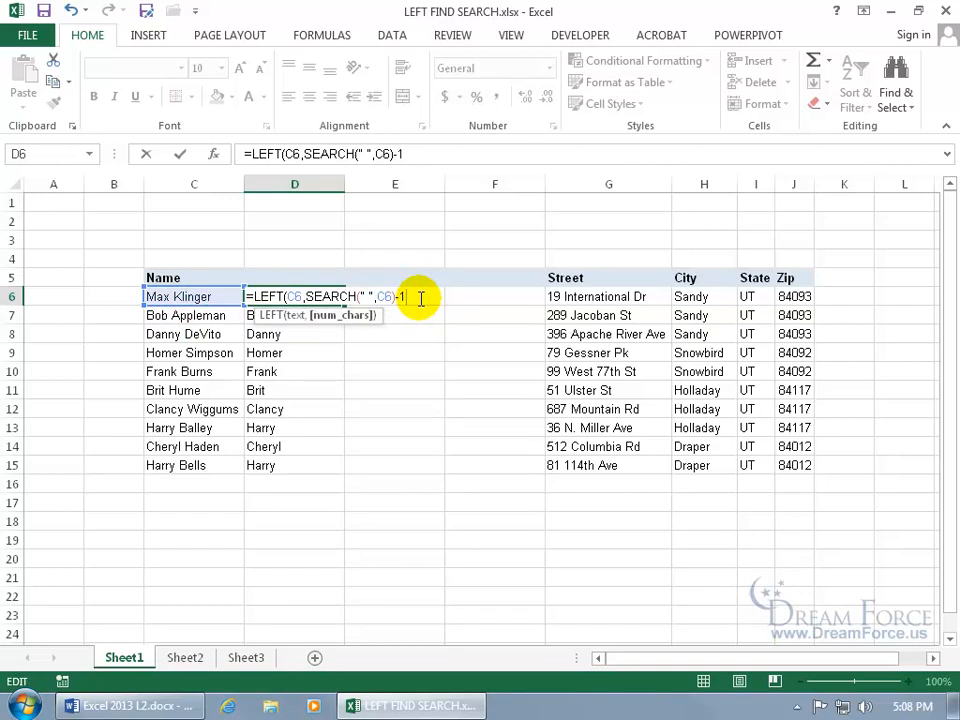
pyautogui.write(')')
pyautogui.press('Return')
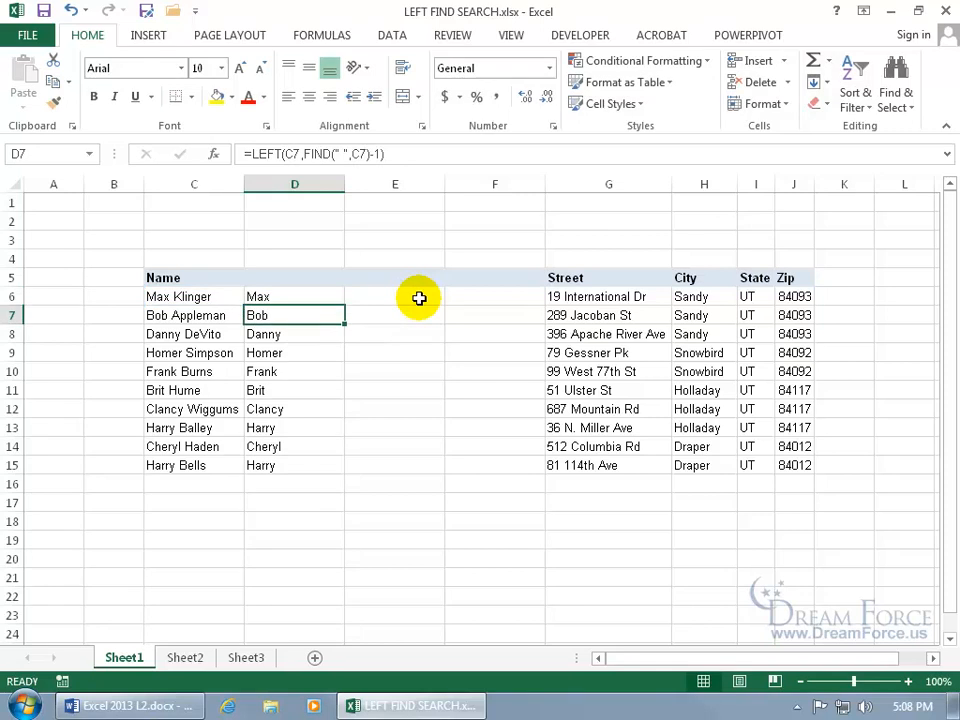
# Fill the SEARCH-based formula from D6 down to D15, and paste the copied range over itself as values only.
pyautogui.click(302, 296)
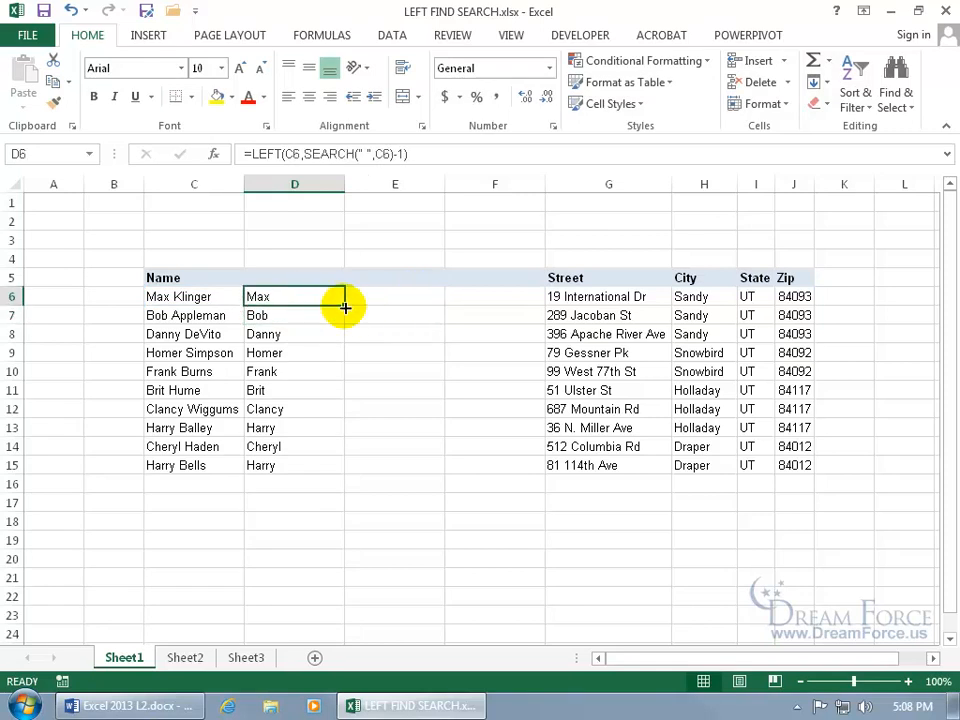
pyautogui.doubleClick(345, 308)
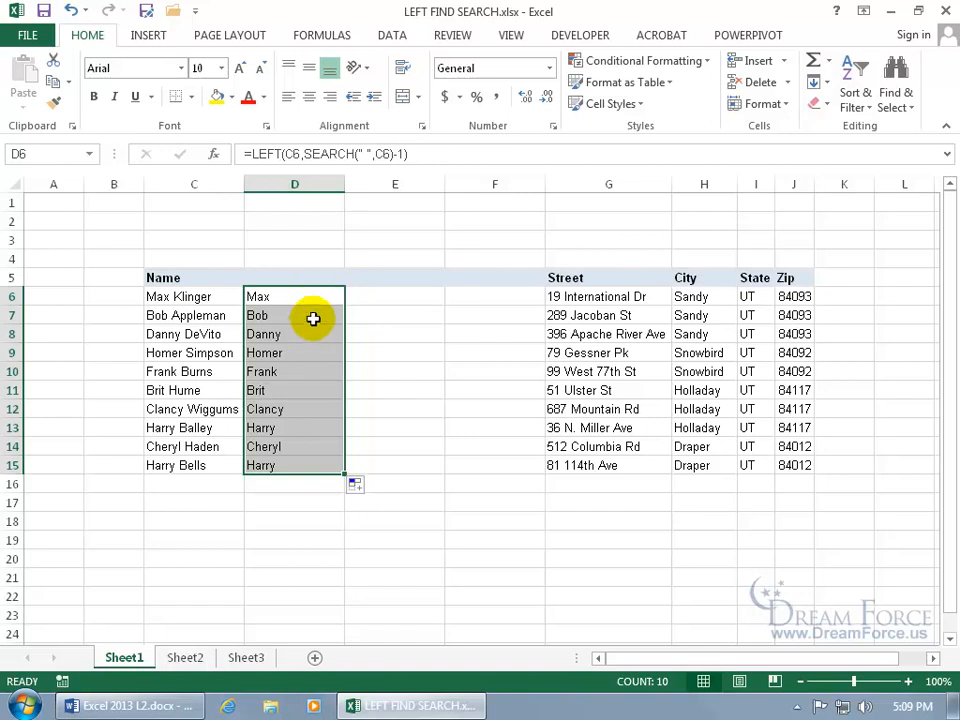
pyautogui.rightClick(312, 322)
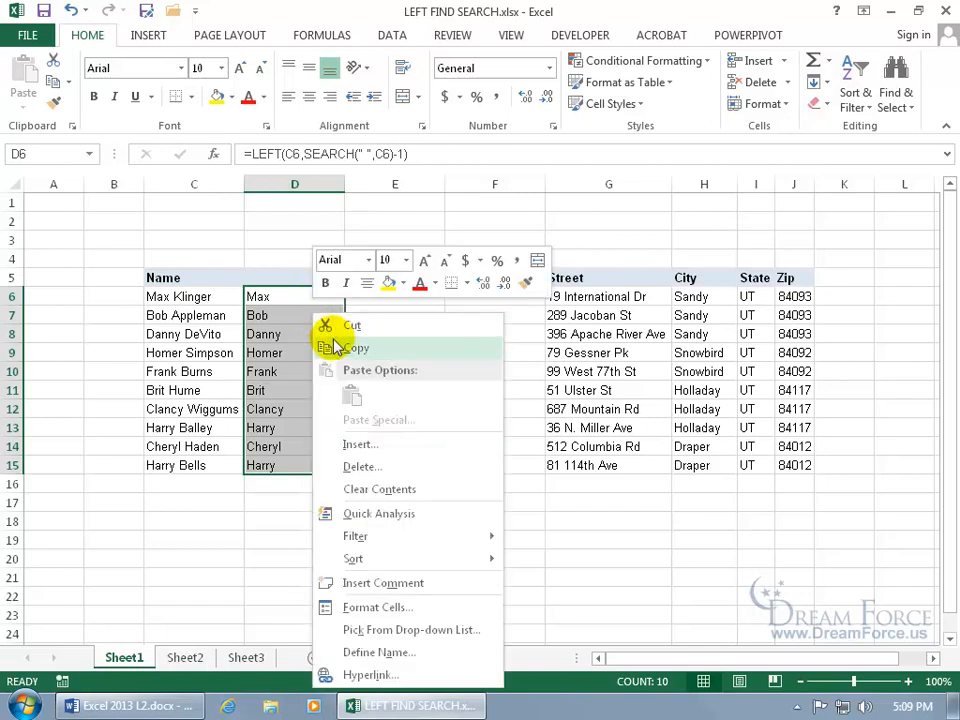
pyautogui.click(335, 346)
pyautogui.rightClick(296, 355)
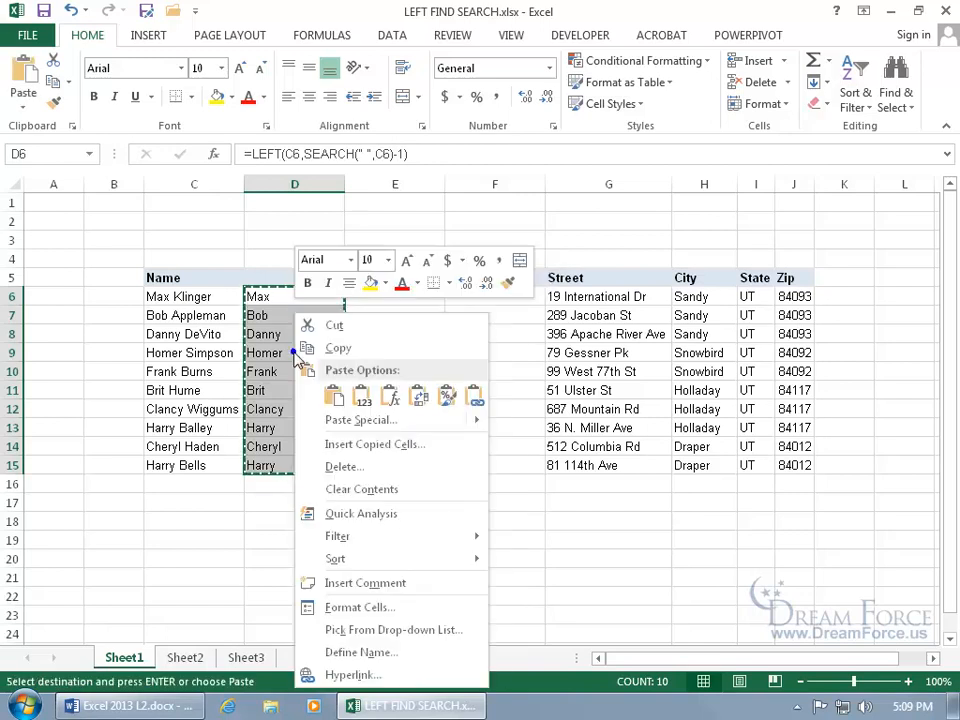
pyautogui.click(362, 396)
# Check D8 for a remaining formula, and clear the contents of D6:D15.
pyautogui.click(311, 333)
pyautogui.doubleClick(312, 333)
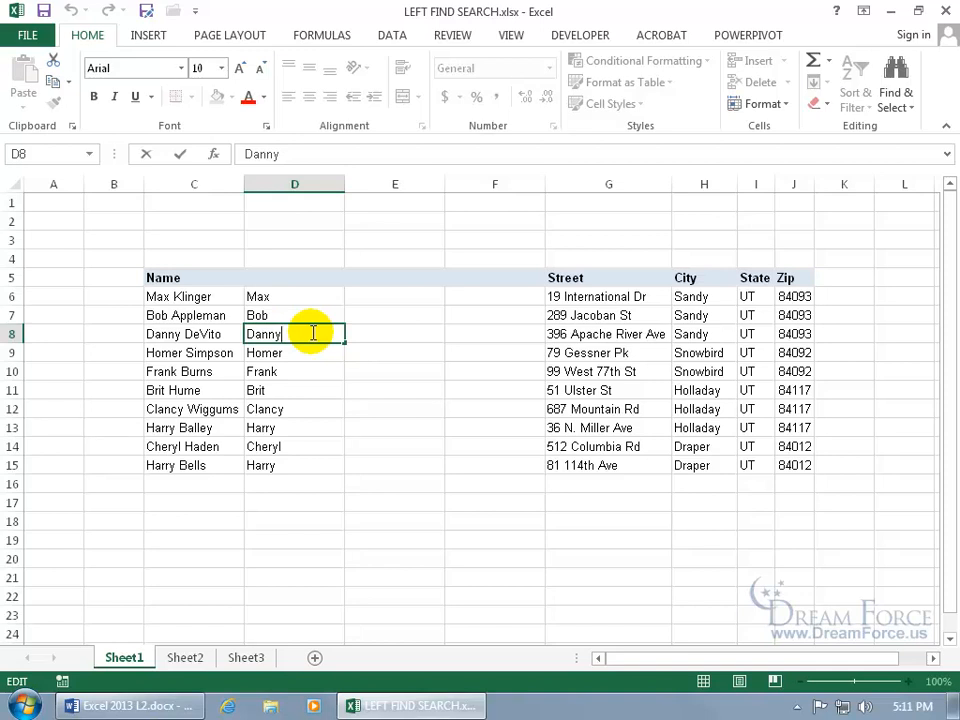
pyautogui.moveTo(294, 298); pyautogui.dragTo(302, 460)
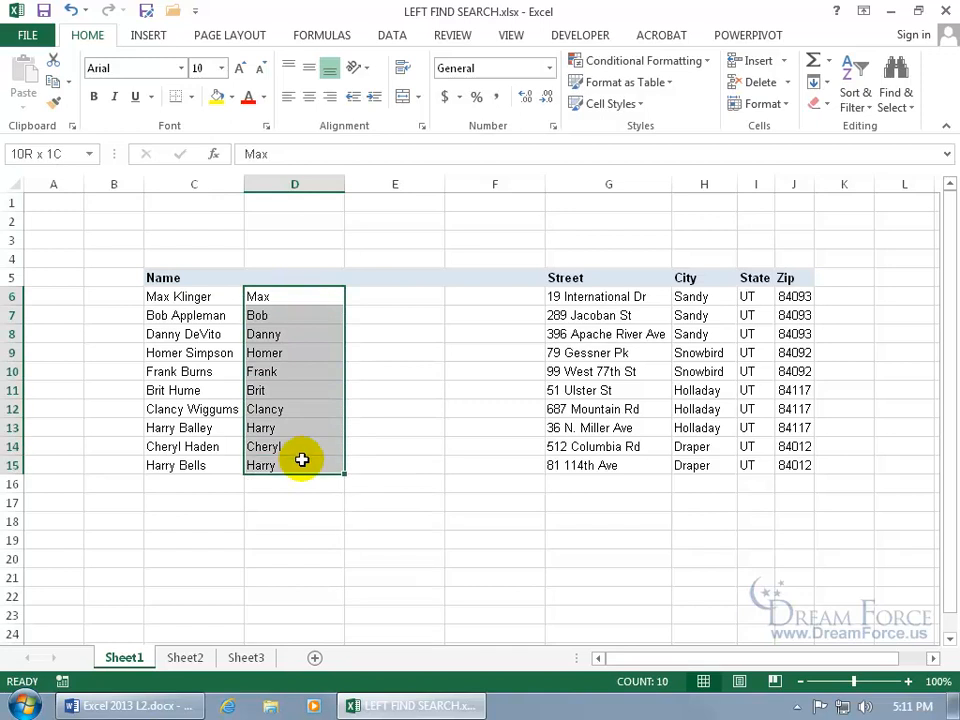
pyautogui.press('Delete')
# Enter the first names from C6 and C7 in D6 and D7, accepting the Flash Fill suggestions down to D15.
pyautogui.click(302, 298)
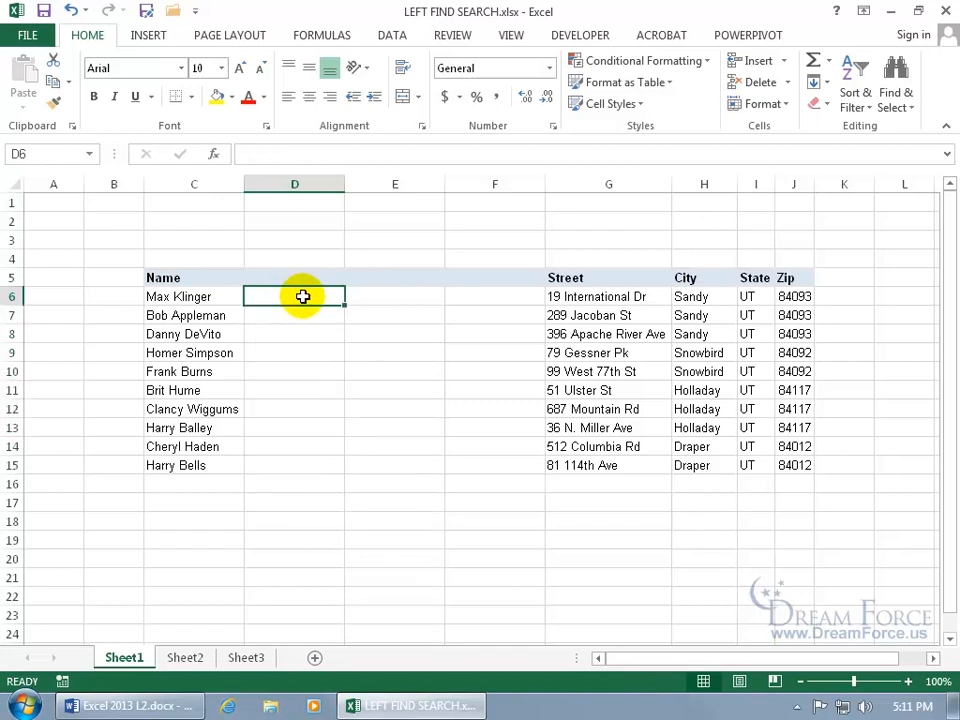
pyautogui.write('Max')
pyautogui.press('Return')
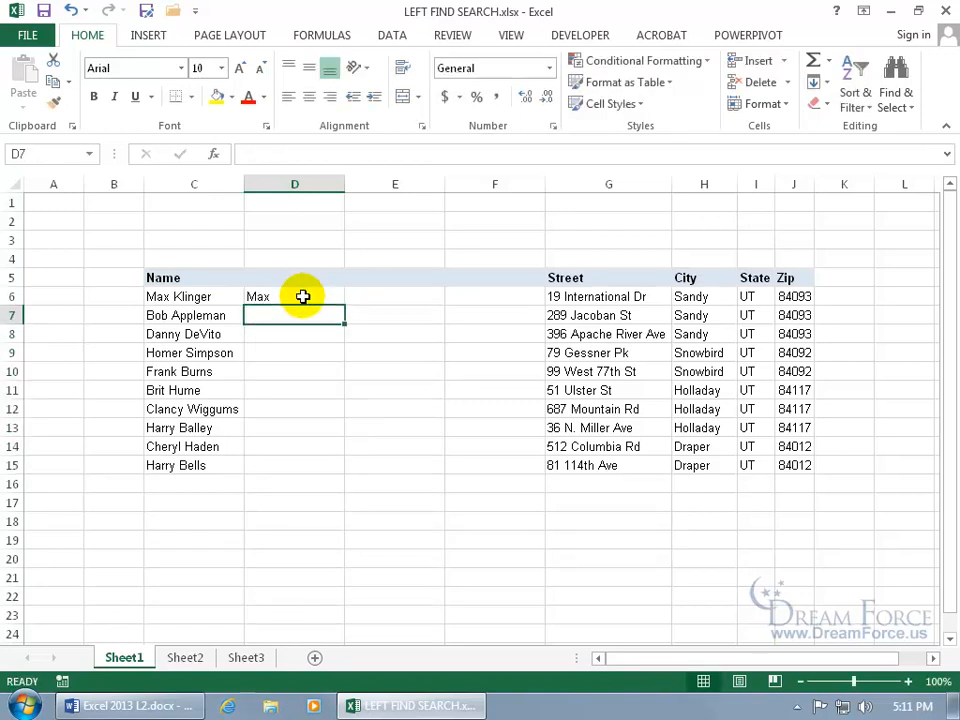
pyautogui.write('Bob')
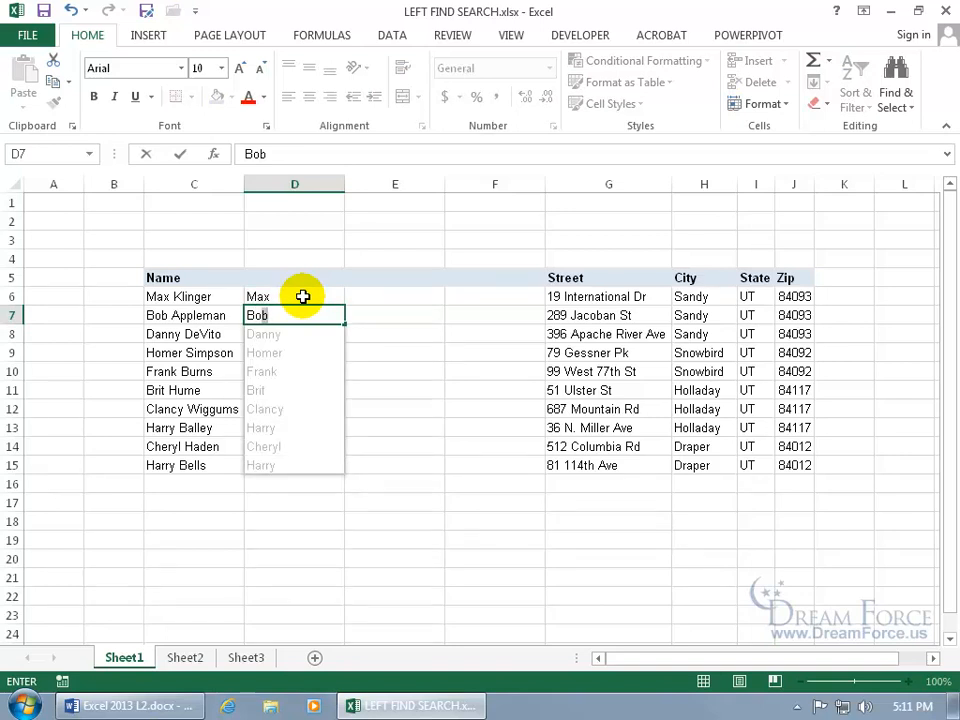
pyautogui.press('Return')
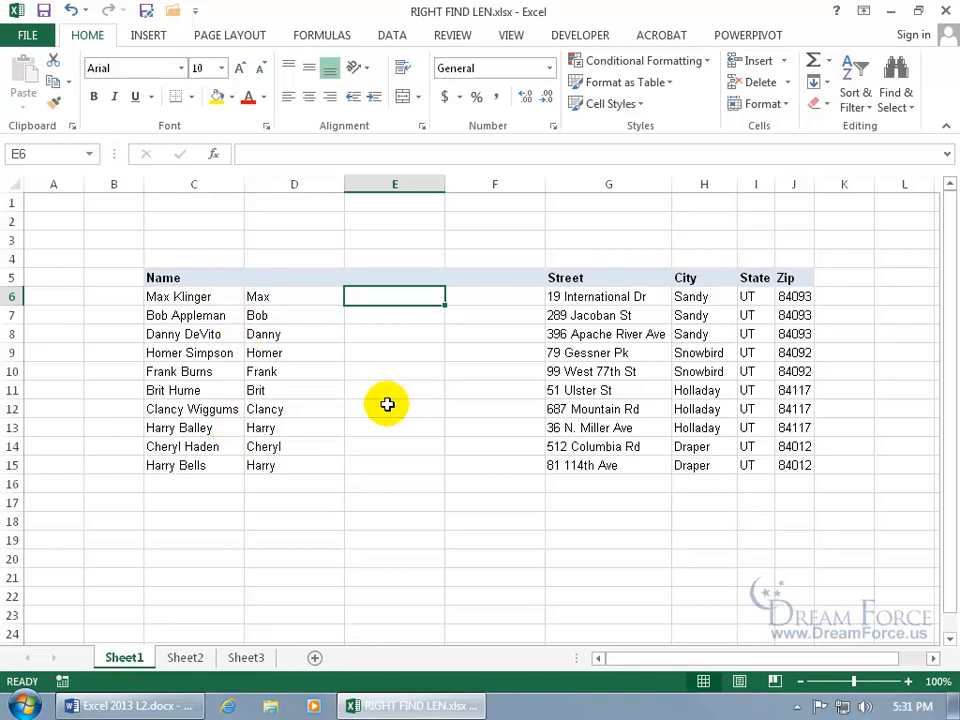
# Enter the formula =RIGHT(C6,7) in E6 to extract the last seven characters of the name.
pyautogui.write('=righ')
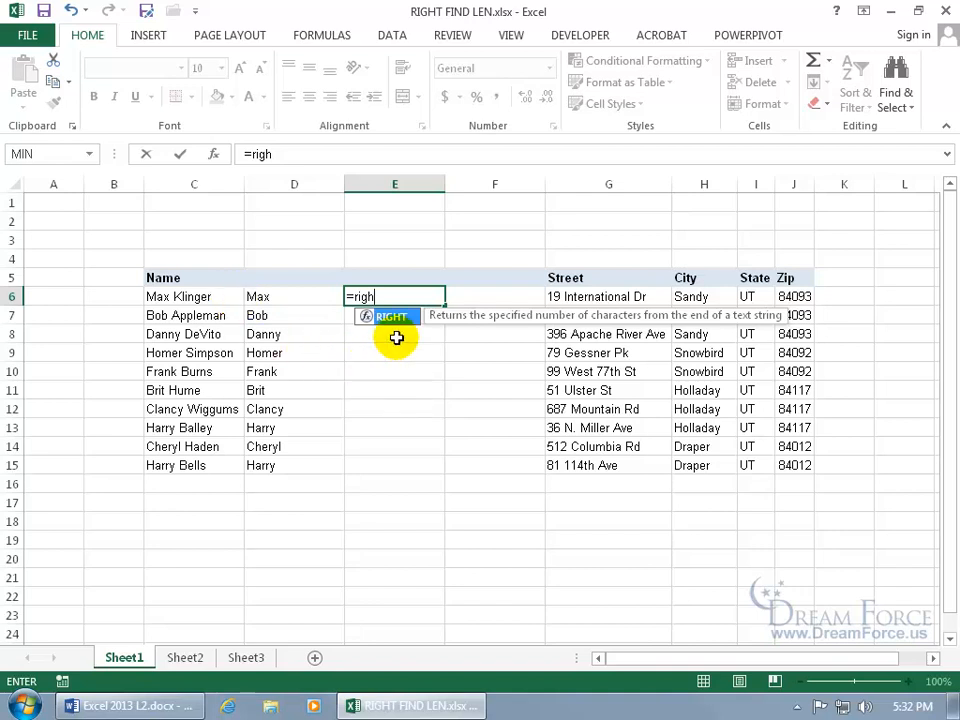
pyautogui.press('Tab')
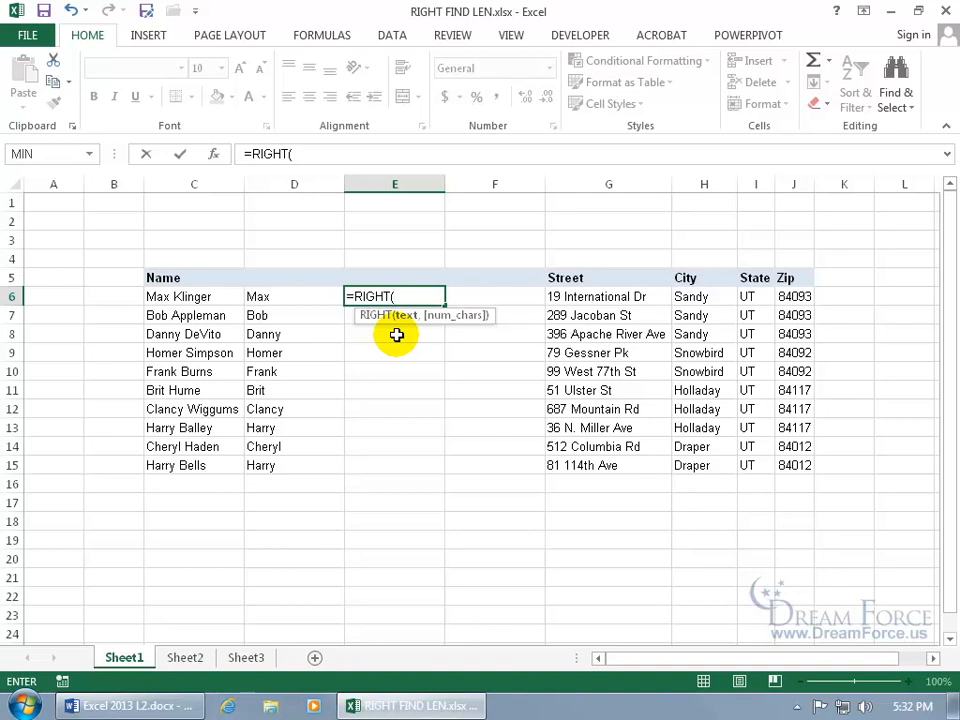
pyautogui.click(204, 297)
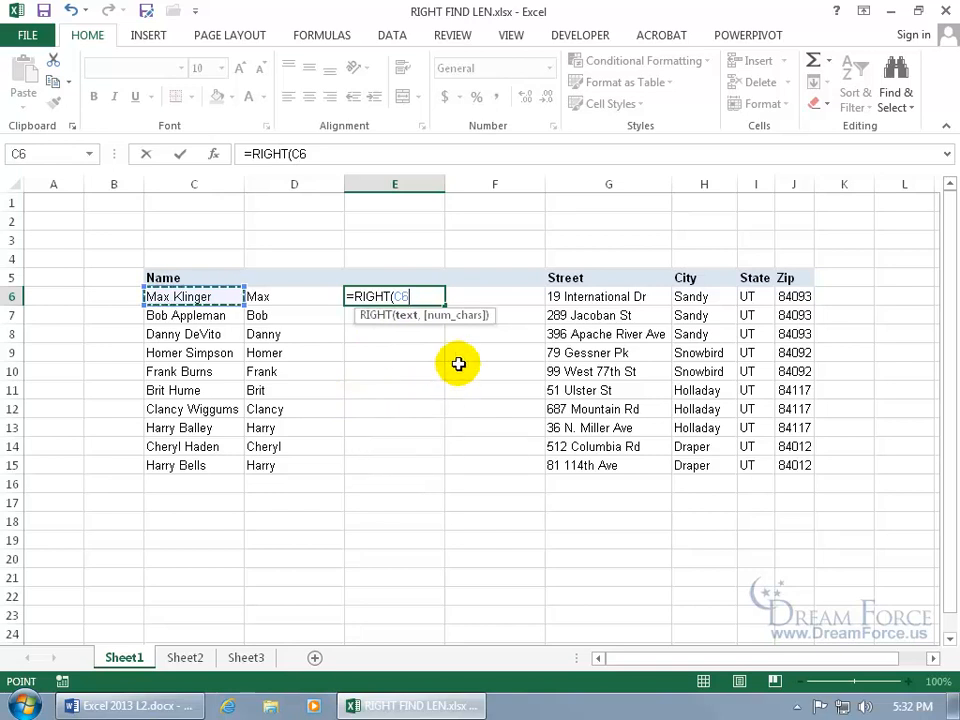
pyautogui.write(',')
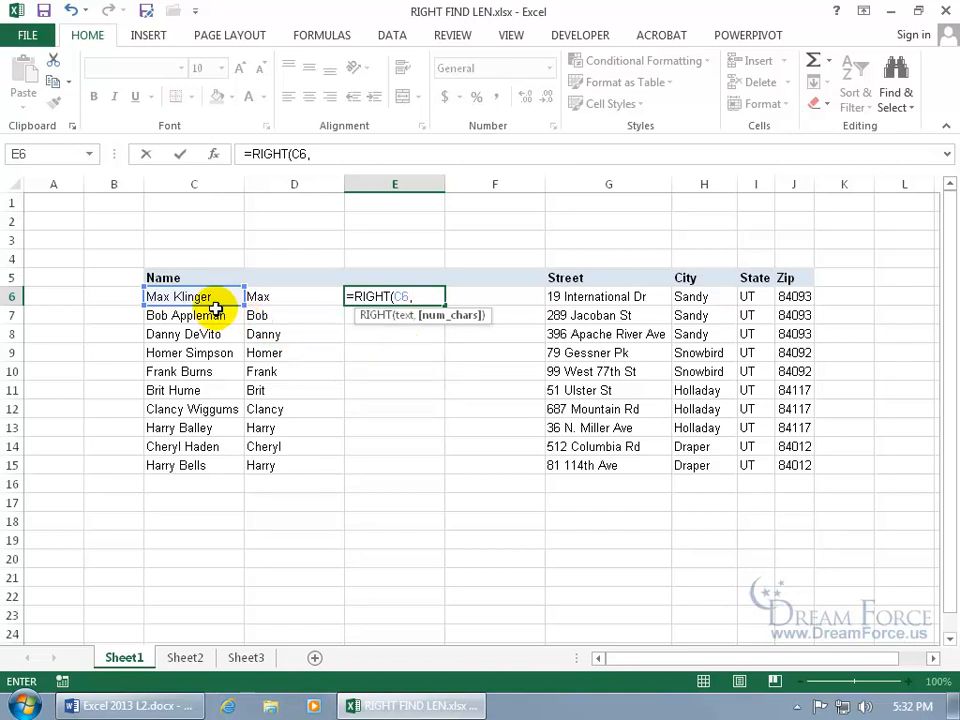
pyautogui.write('7')
pyautogui.press('Return')
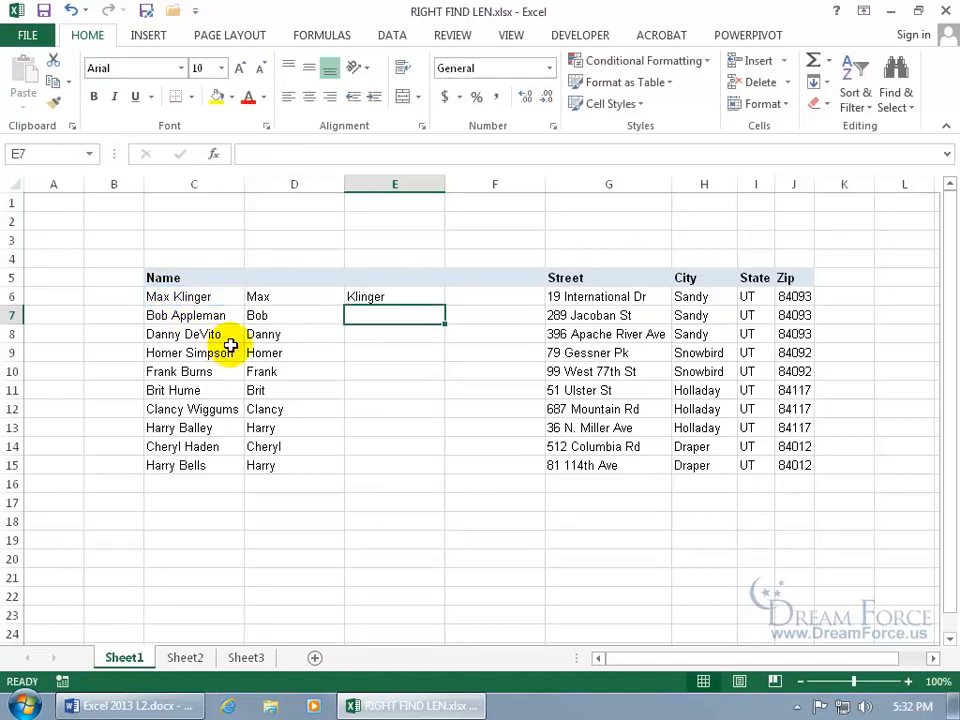
# Try filling the RIGHT formula from E6 down to E15, undoing the fill and clearing E6.
pyautogui.click(418, 296)
pyautogui.click(418, 296)
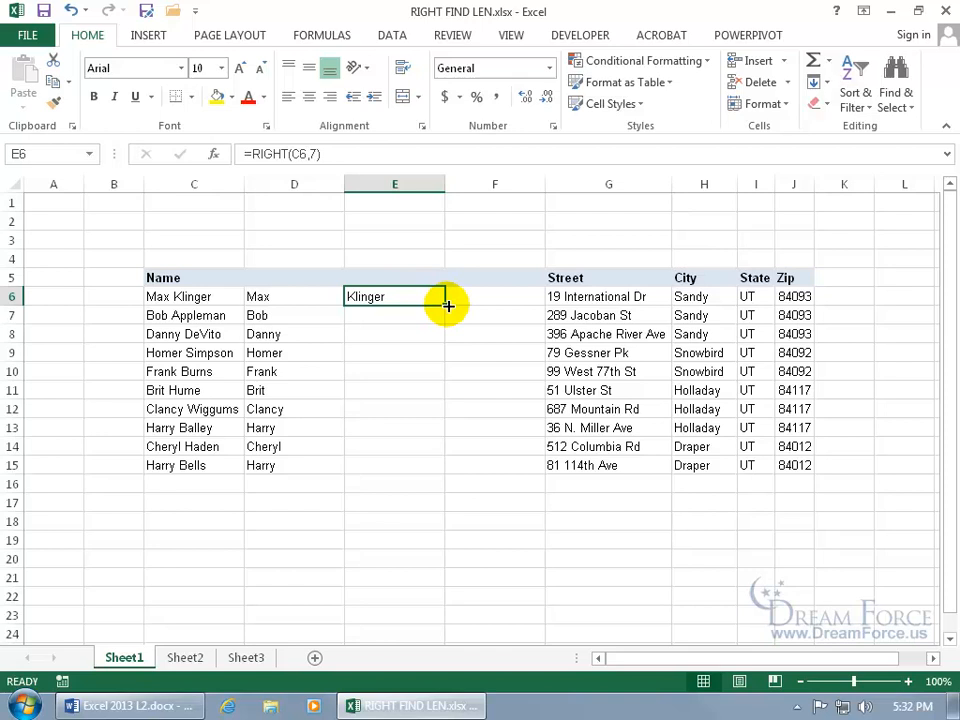
pyautogui.moveTo(448, 306); pyautogui.dragTo(438, 470)
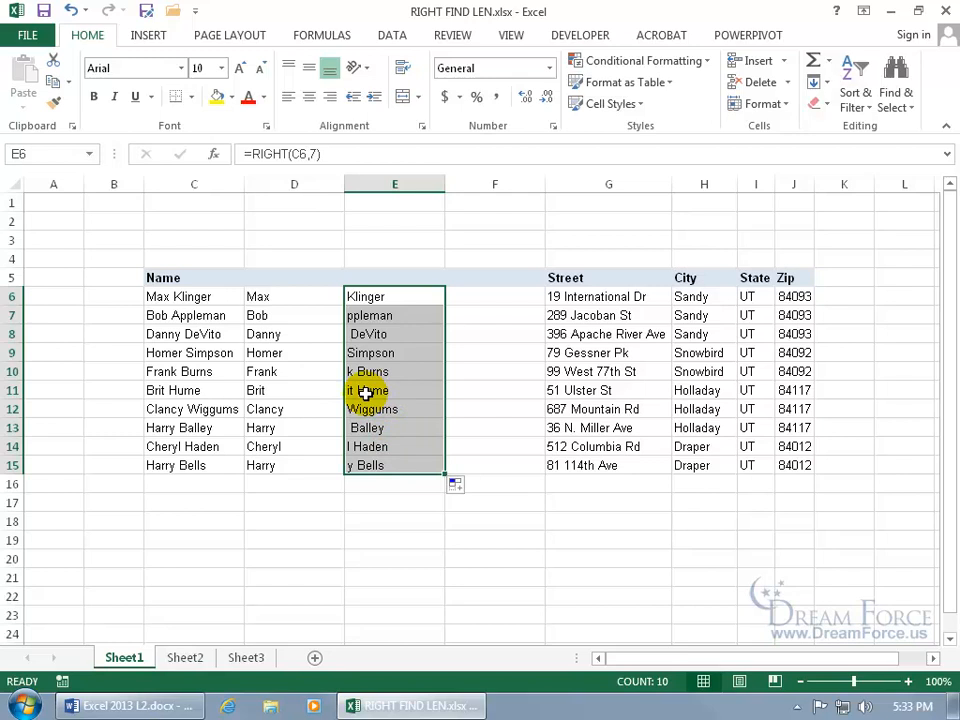
pyautogui.click(70, 11)
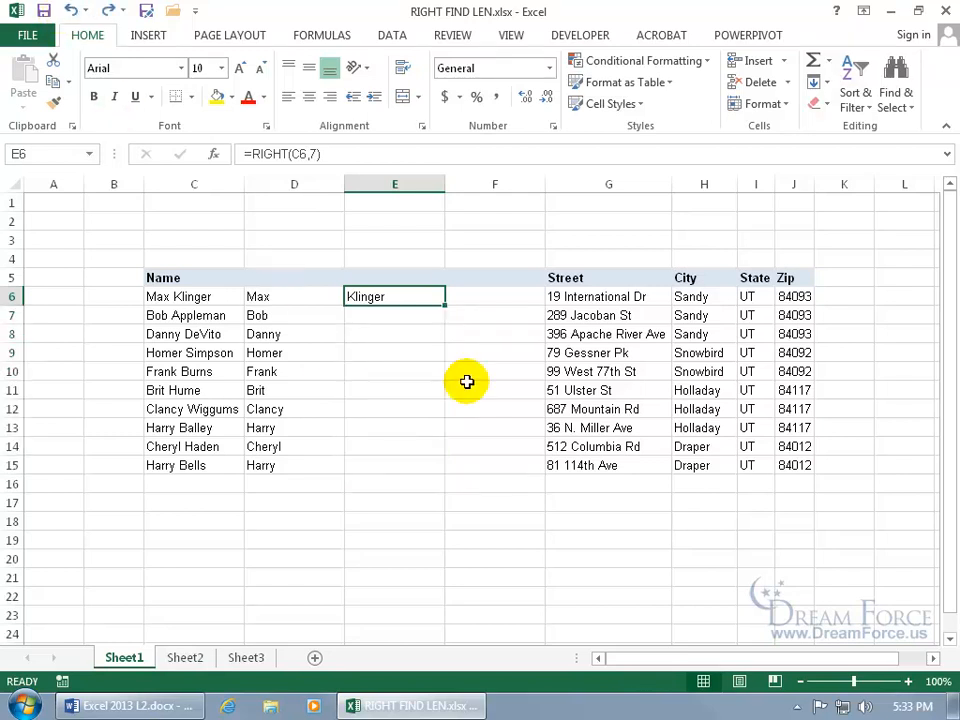
pyautogui.press('Delete')
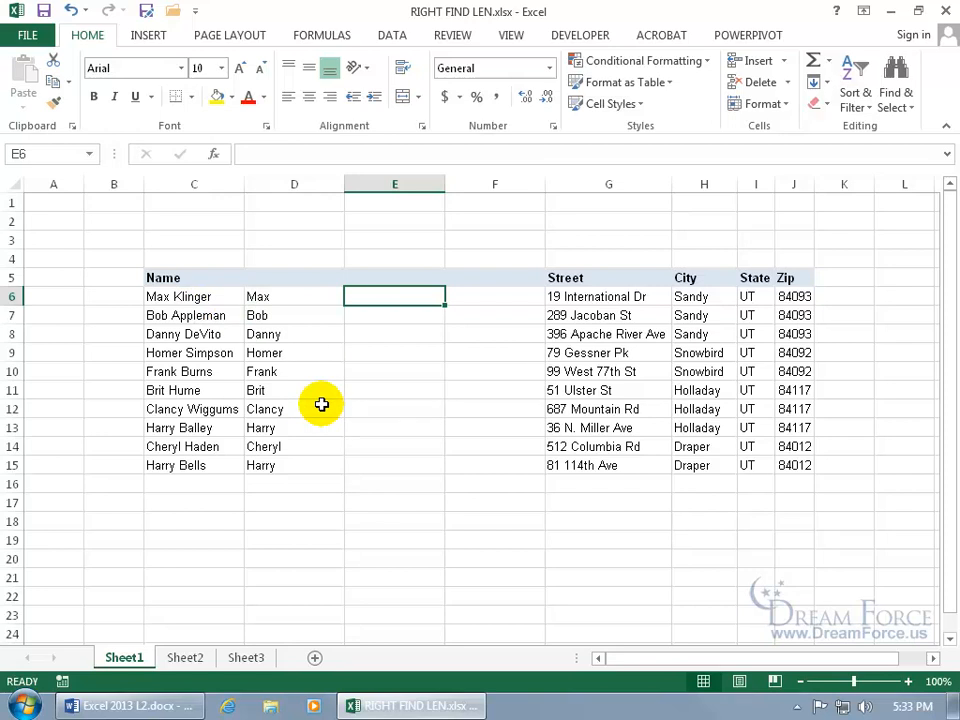
# Enter =FIND(" ",C6) in E6 to locate the space in the name, and fill it down to E15.
pyautogui.write('=fin')
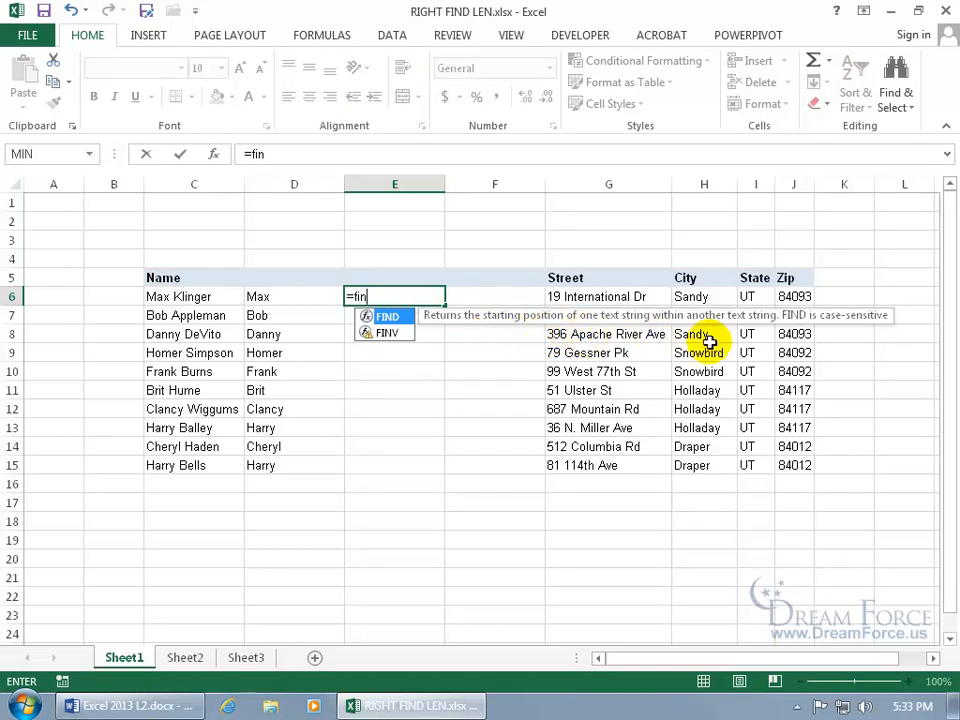
pyautogui.press('Tab')
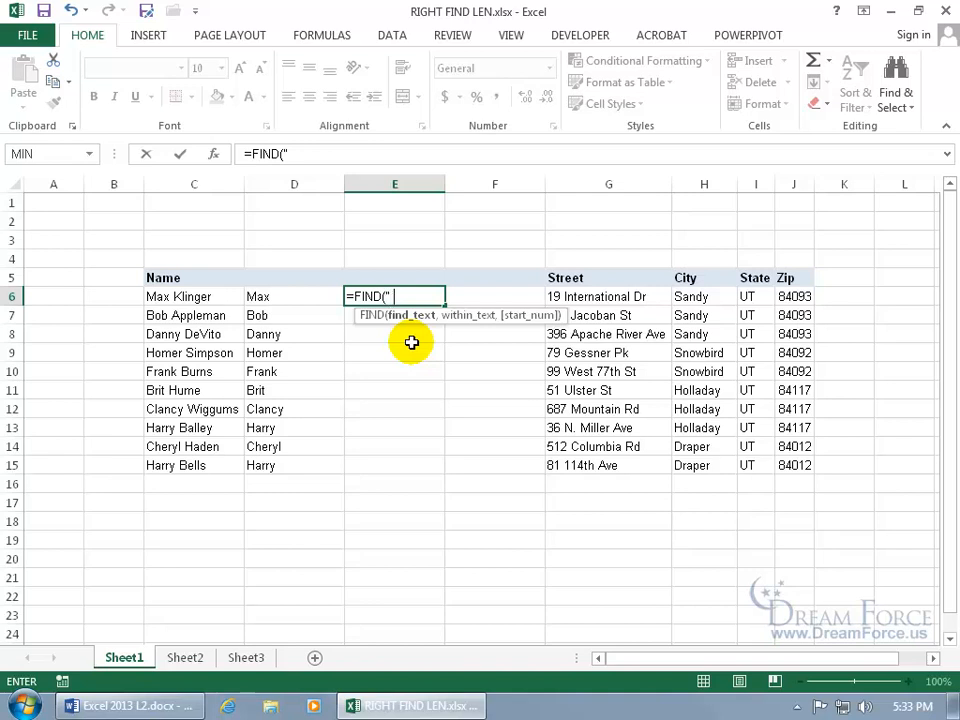
pyautogui.write(',')
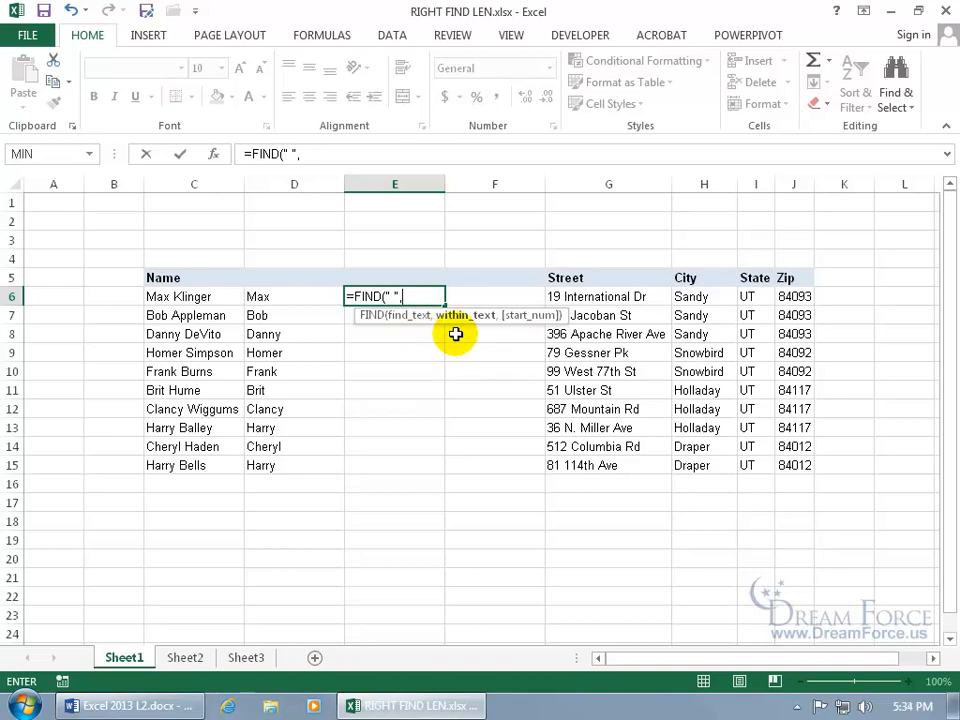
pyautogui.click(214, 298)
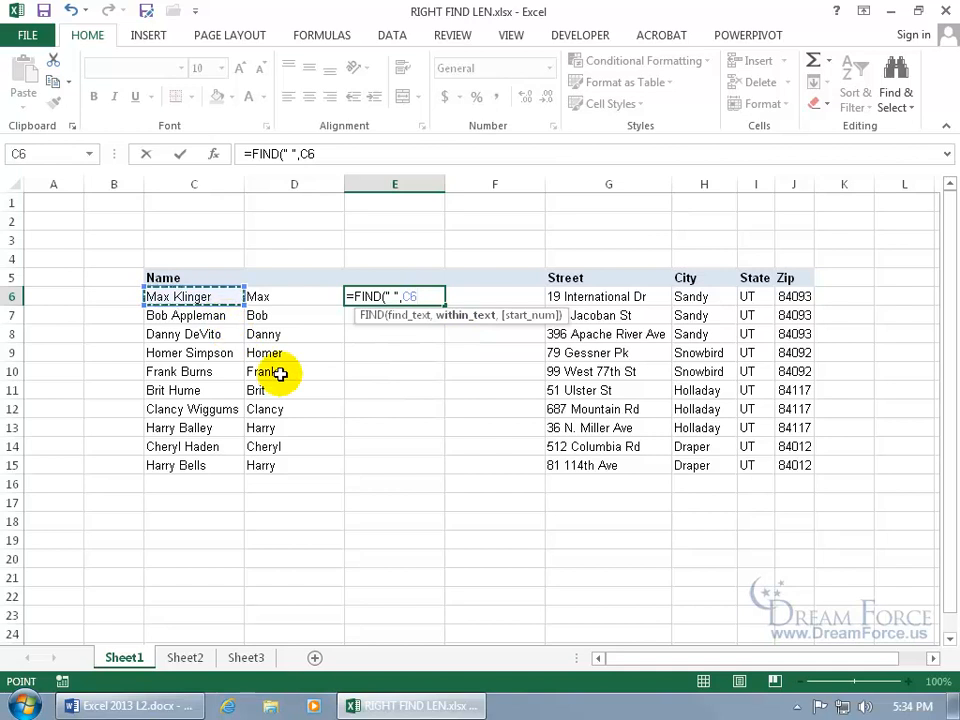
pyautogui.press('Return')
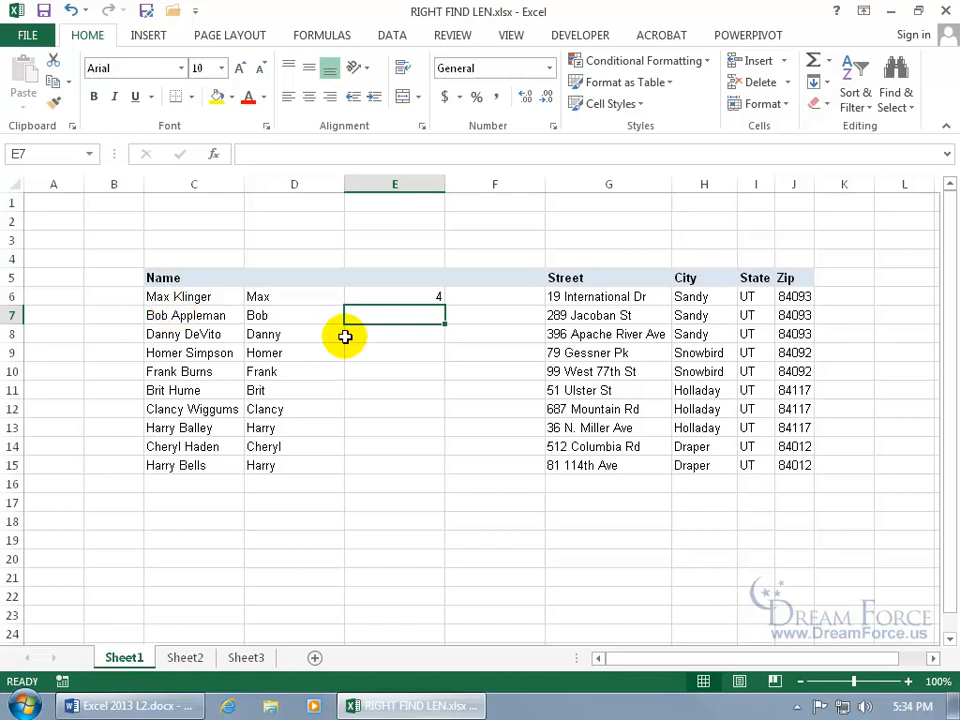
pyautogui.click(433, 298)
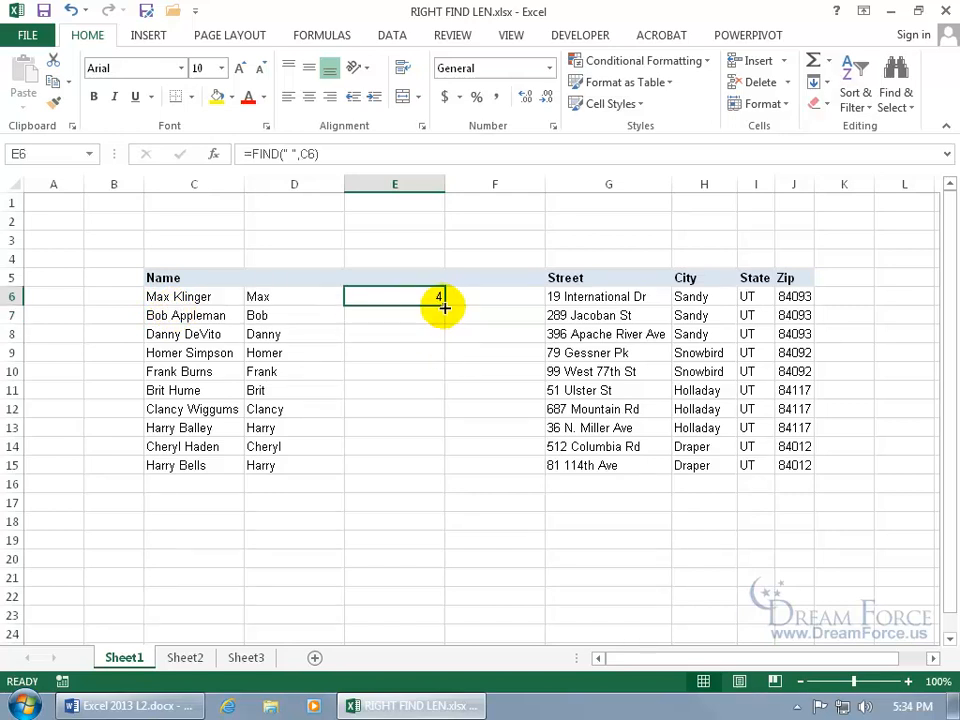
pyautogui.doubleClick(444, 306)
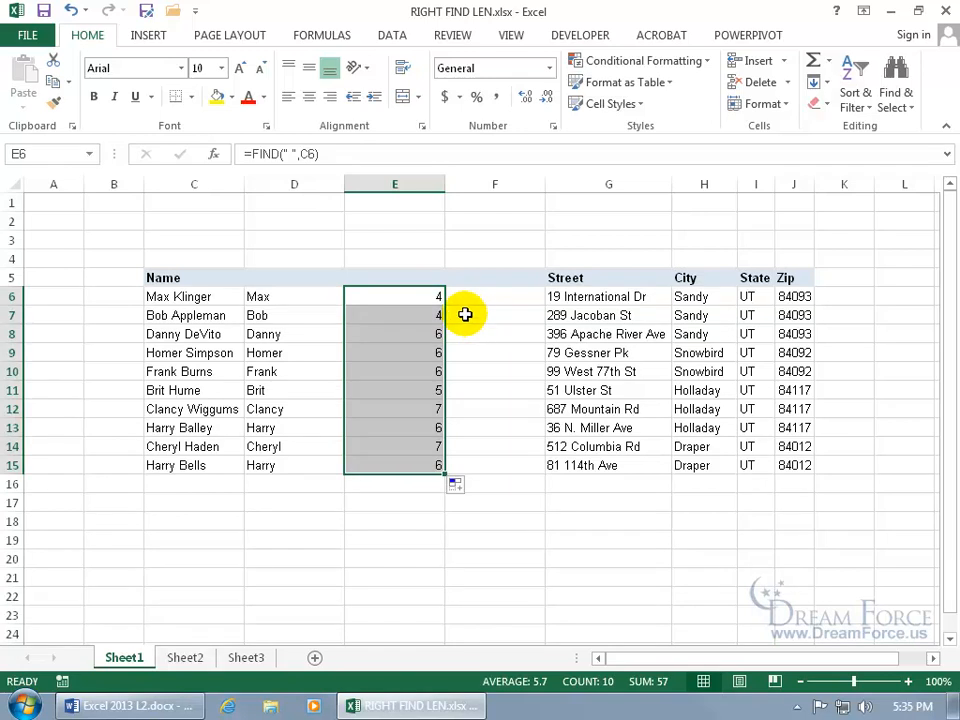
# Enter =LEN(C6) in F6 to count the name's characters, and fill it down to F15.
pyautogui.click(480, 298)
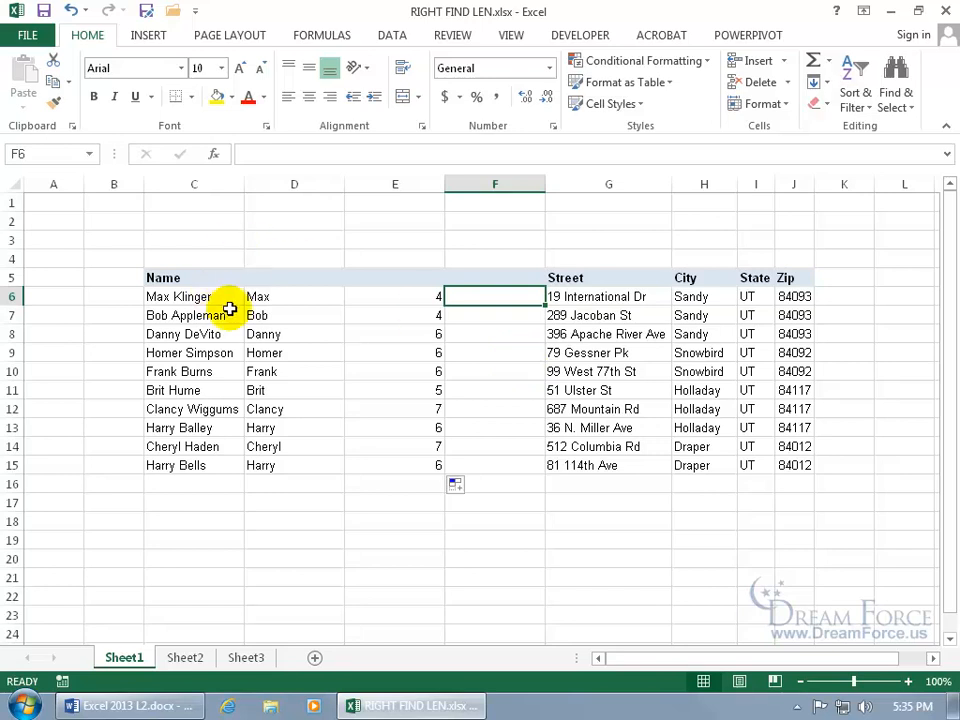
pyautogui.write('=len')
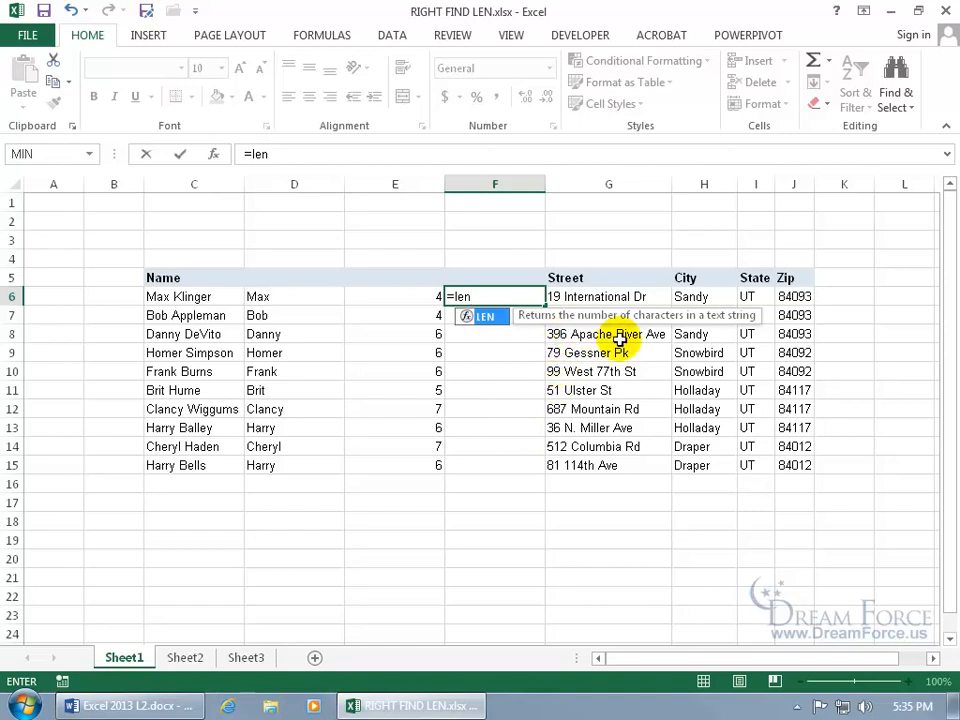
pyautogui.press('Tab')
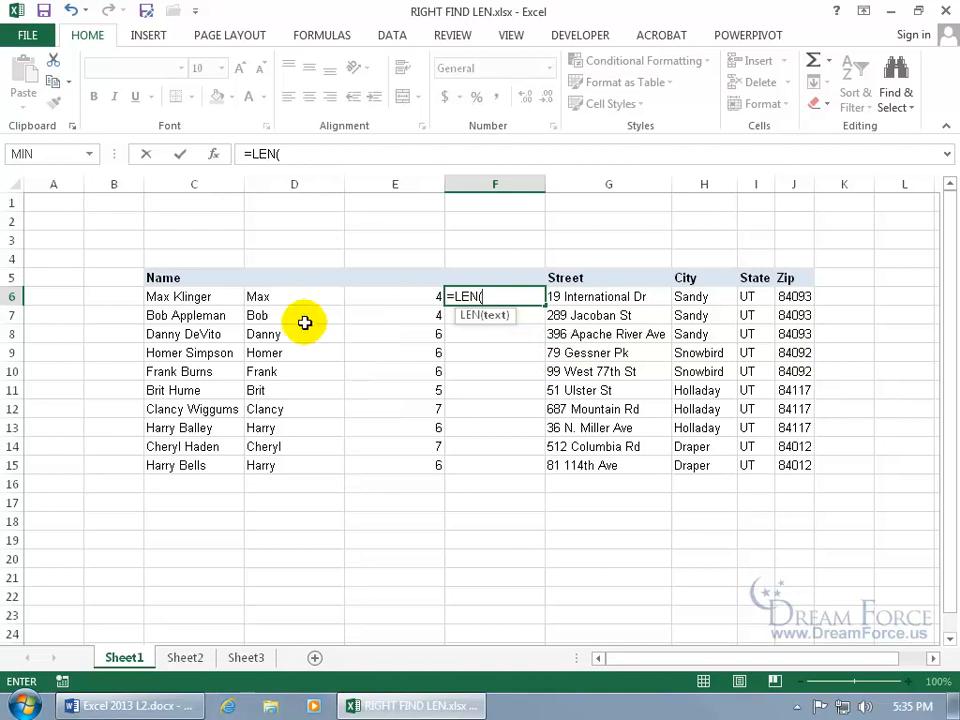
pyautogui.click(208, 293)
pyautogui.press('Return')
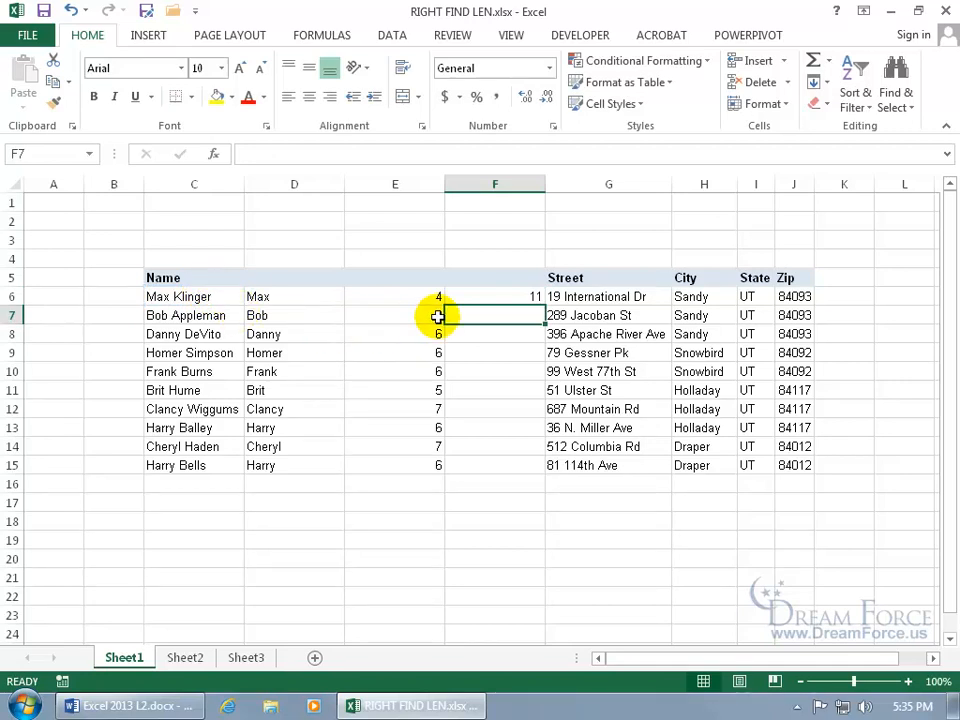
pyautogui.click(530, 293)
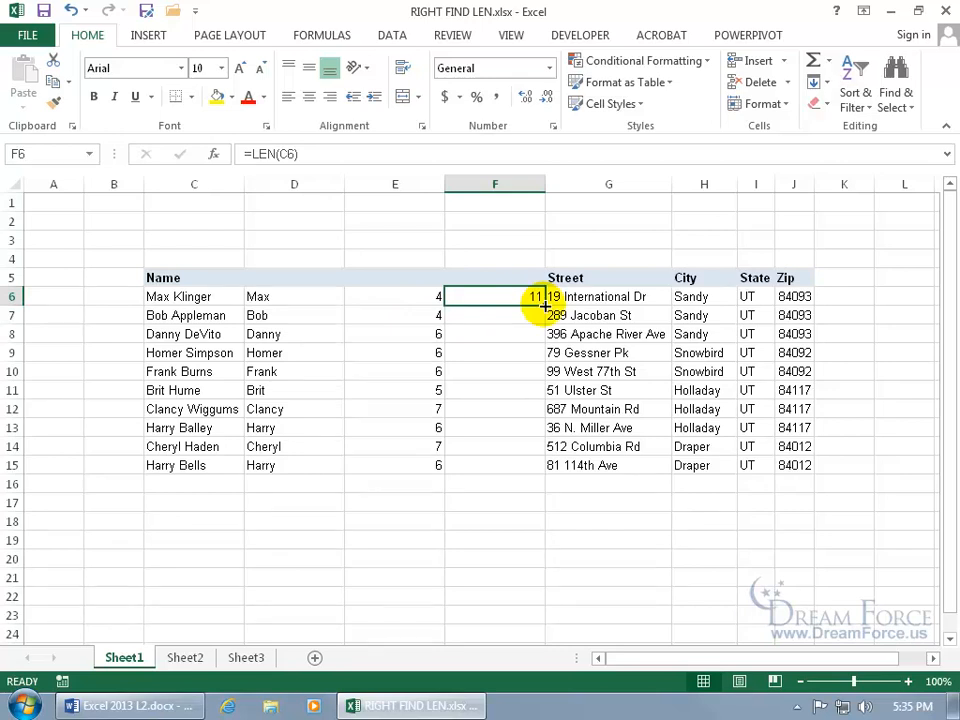
pyautogui.doubleClick(545, 305)
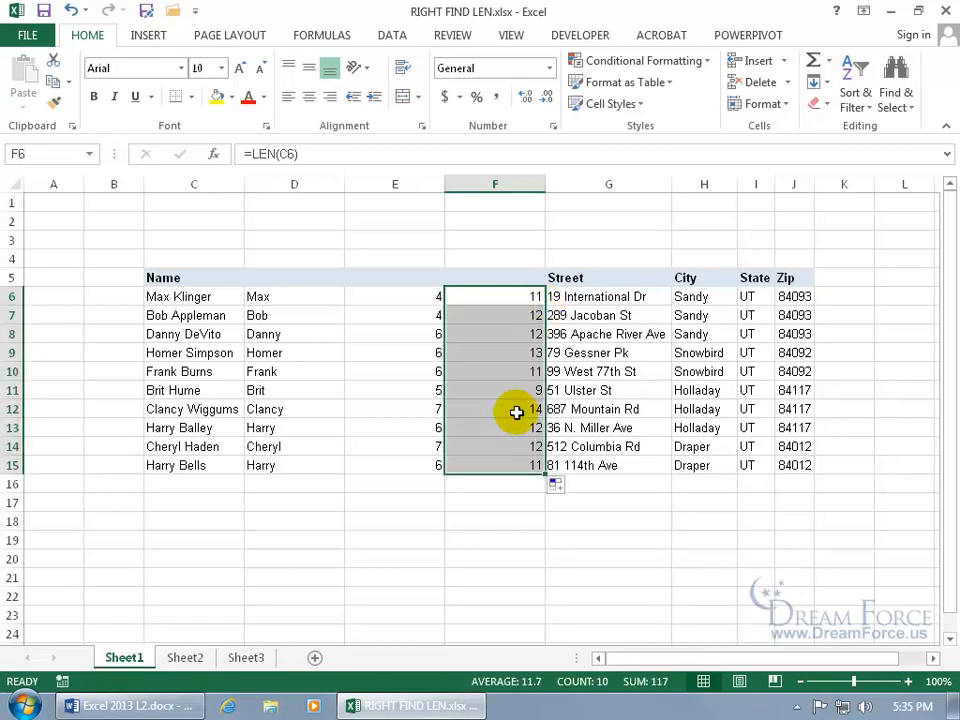
pyautogui.click(472, 296)
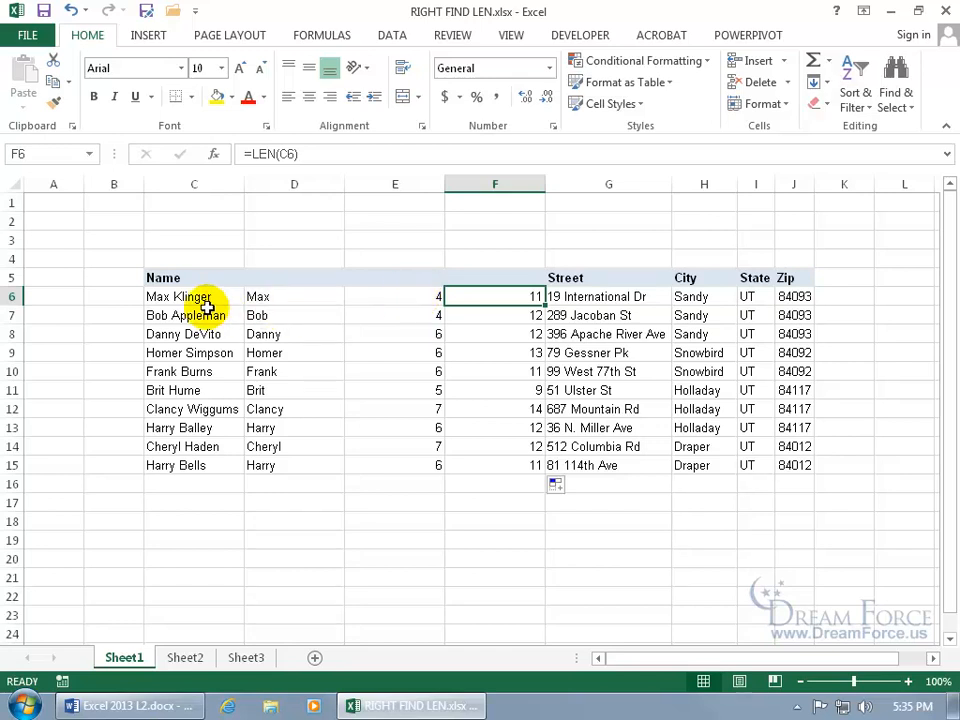
pyautogui.click(486, 317)
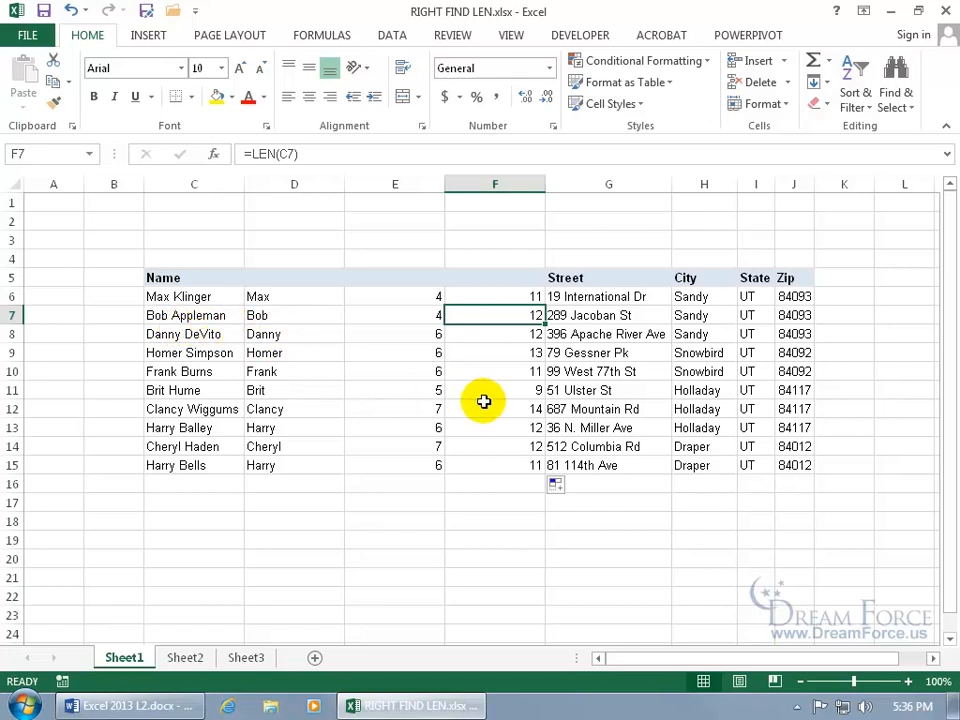
pyautogui.moveTo(508, 296); pyautogui.dragTo(509, 424)
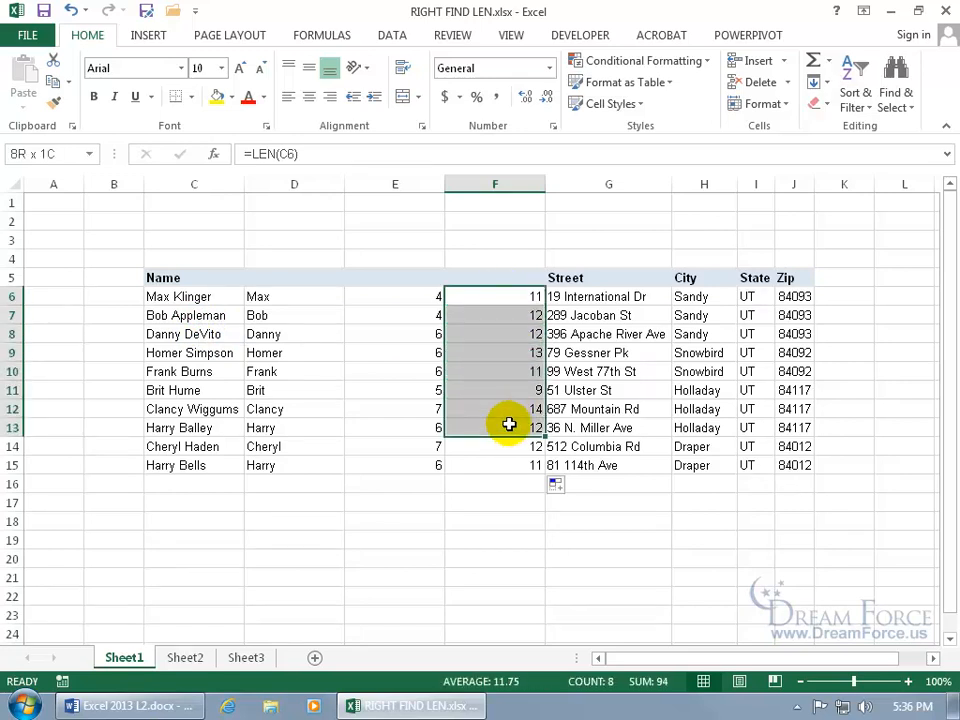
pyautogui.click(414, 346)
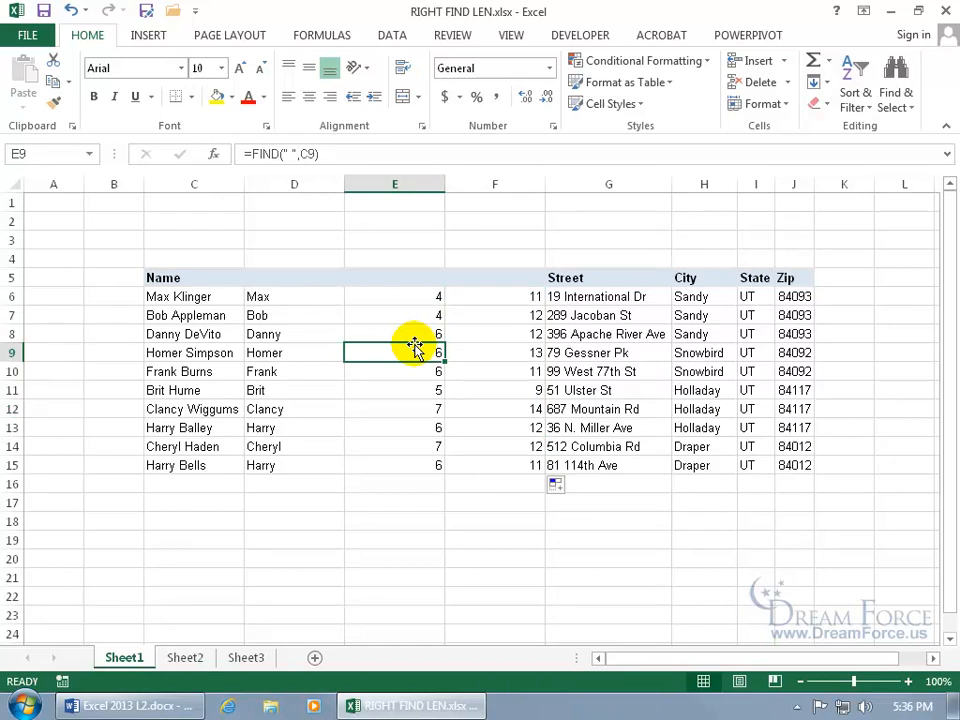
# Insert a blank column before the Street column.
pyautogui.rightClick(608, 186)
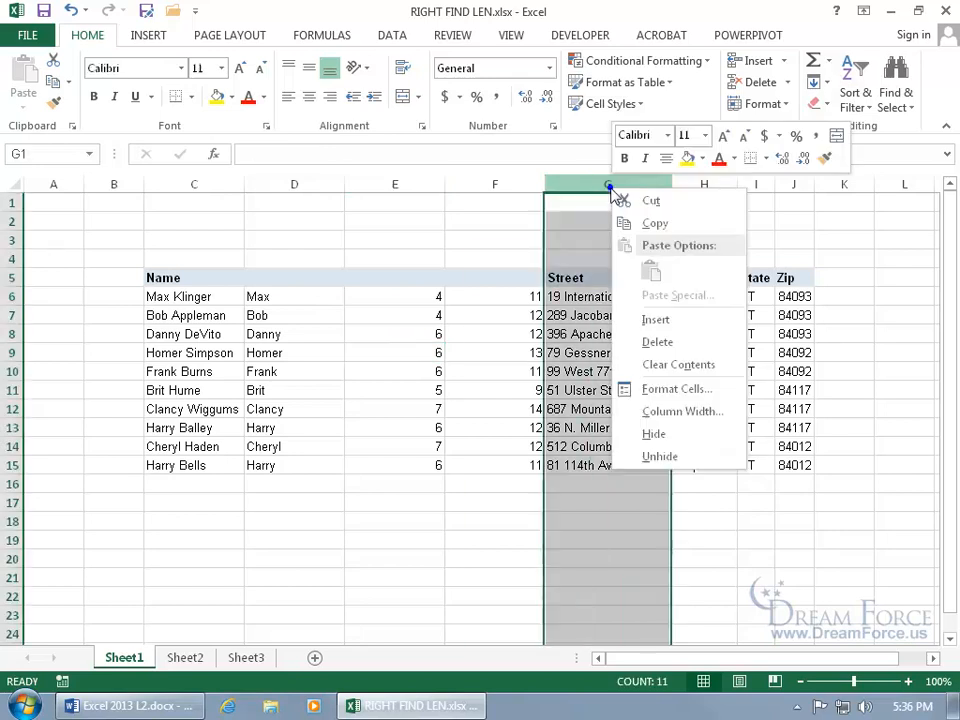
pyautogui.click(655, 319)
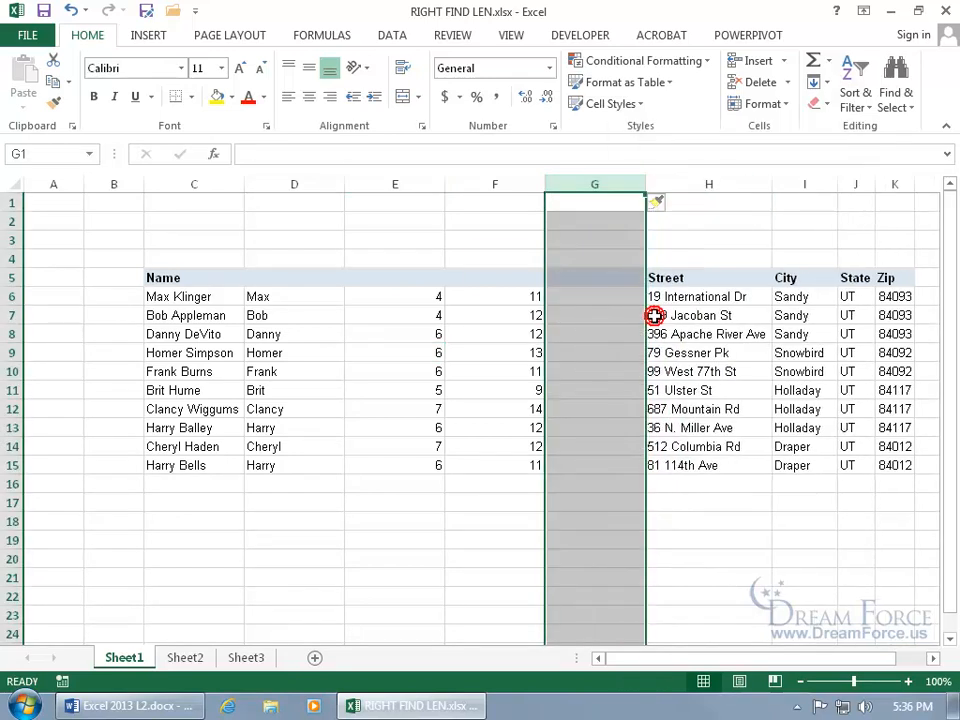
# Enter =RIGHT(C6,LEN(C6)-FIND(" ",C6)) in G6 to extract the last name, and fill it down to G15.
pyautogui.click(607, 300)
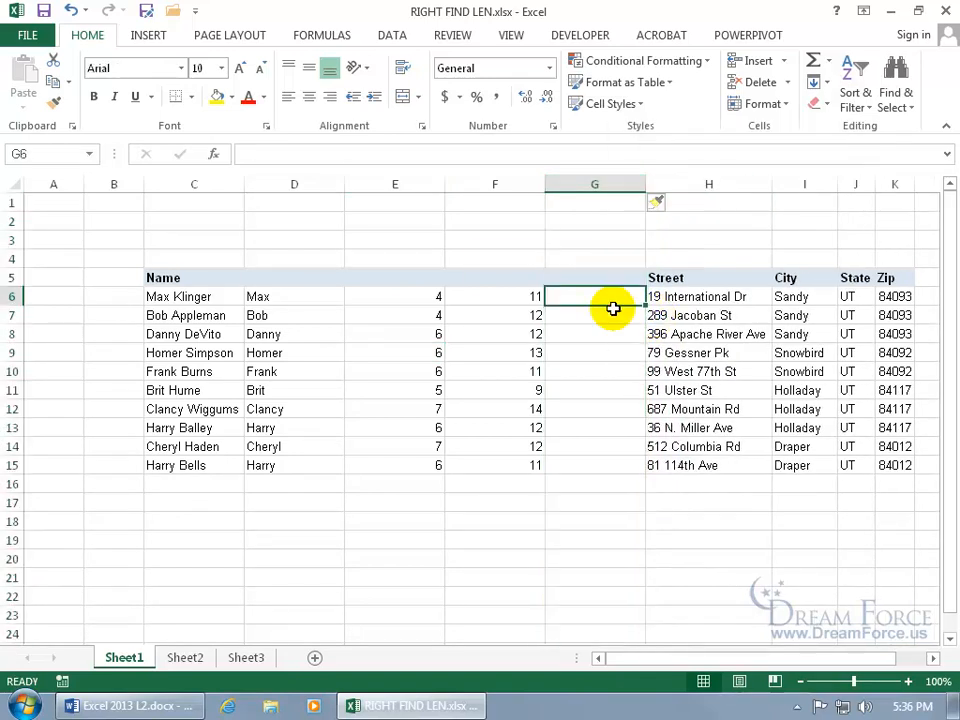
pyautogui.write('=righ')
pyautogui.doubleClick(615, 317)
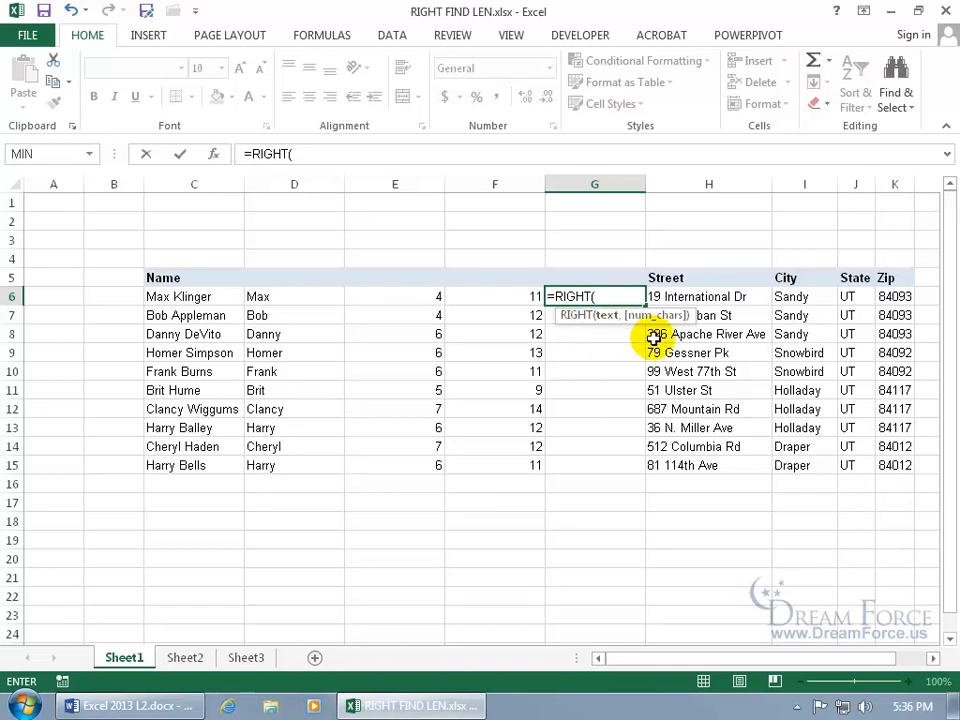
pyautogui.click(192, 296)
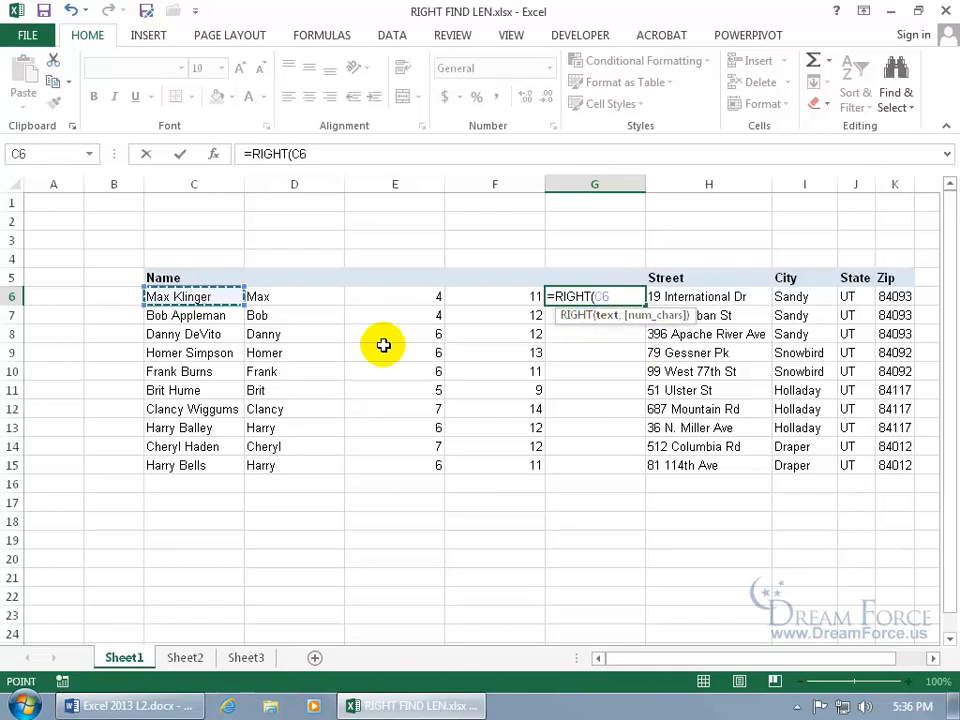
pyautogui.write(',')
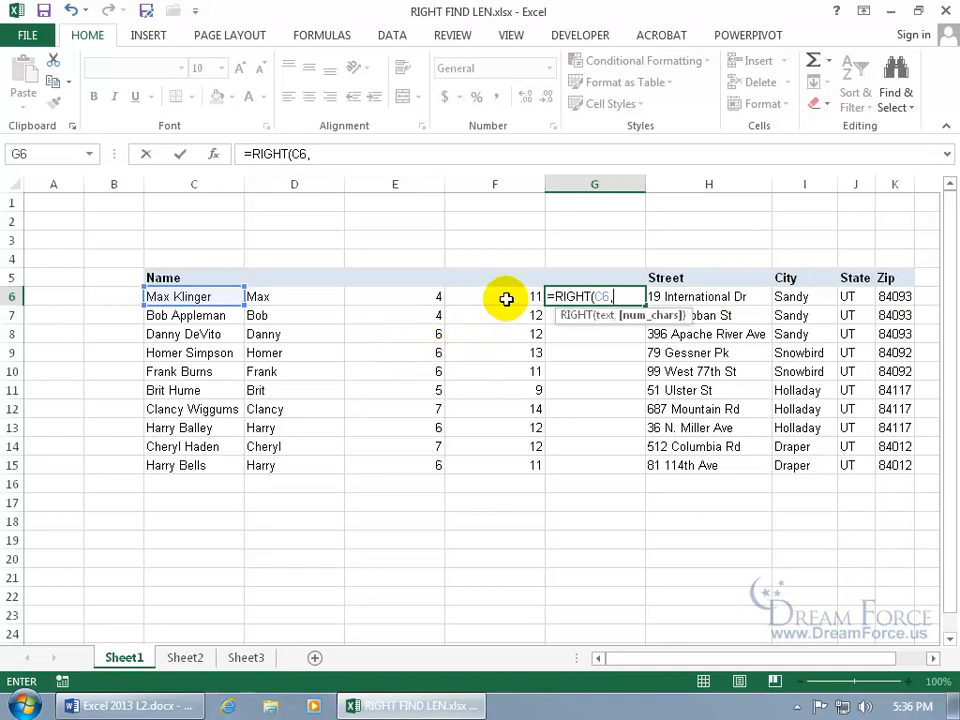
pyautogui.write('len(')
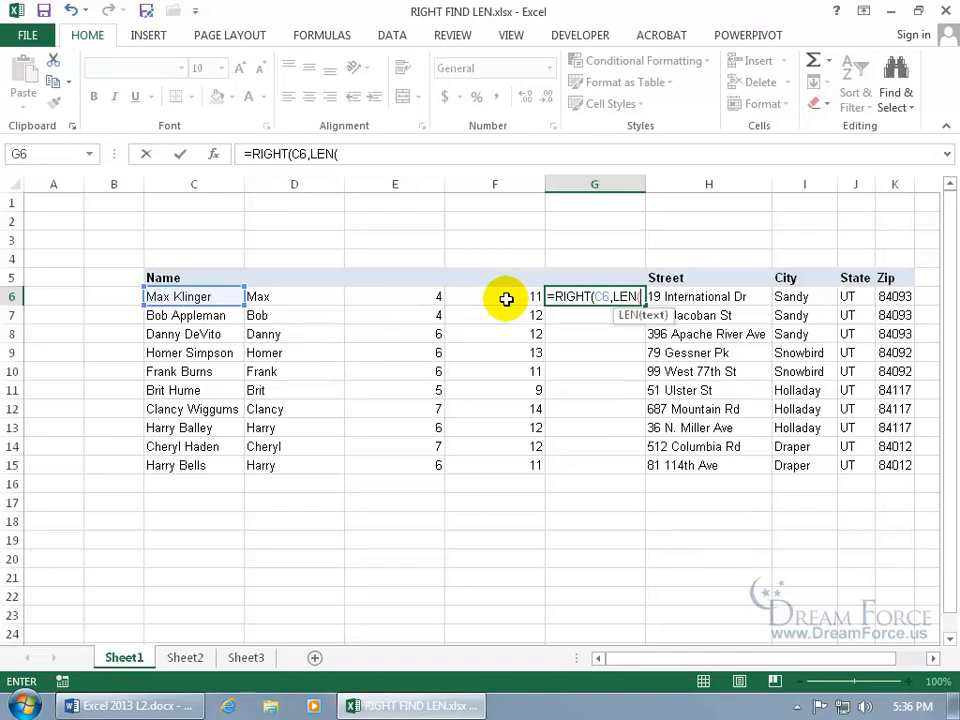
pyautogui.click(209, 296)
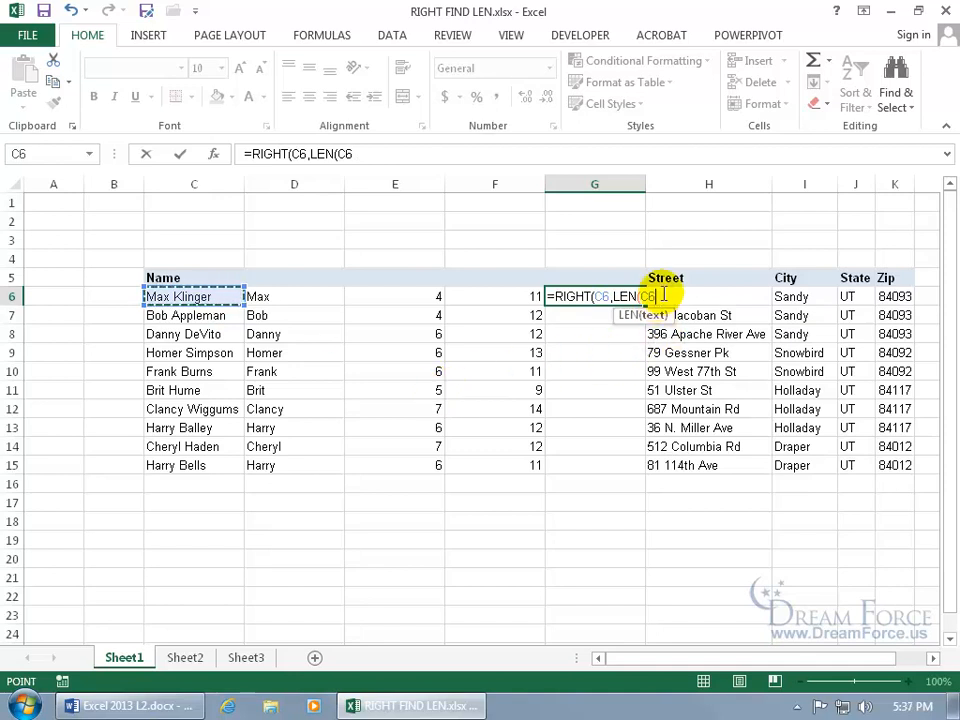
pyautogui.write(')-')
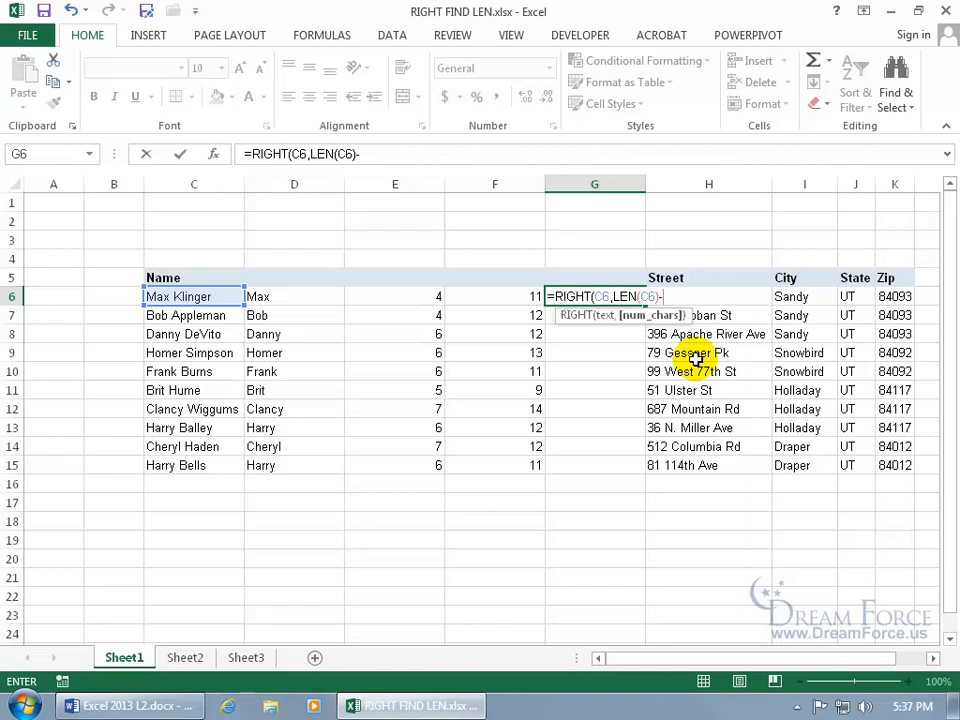
pyautogui.write('fin')
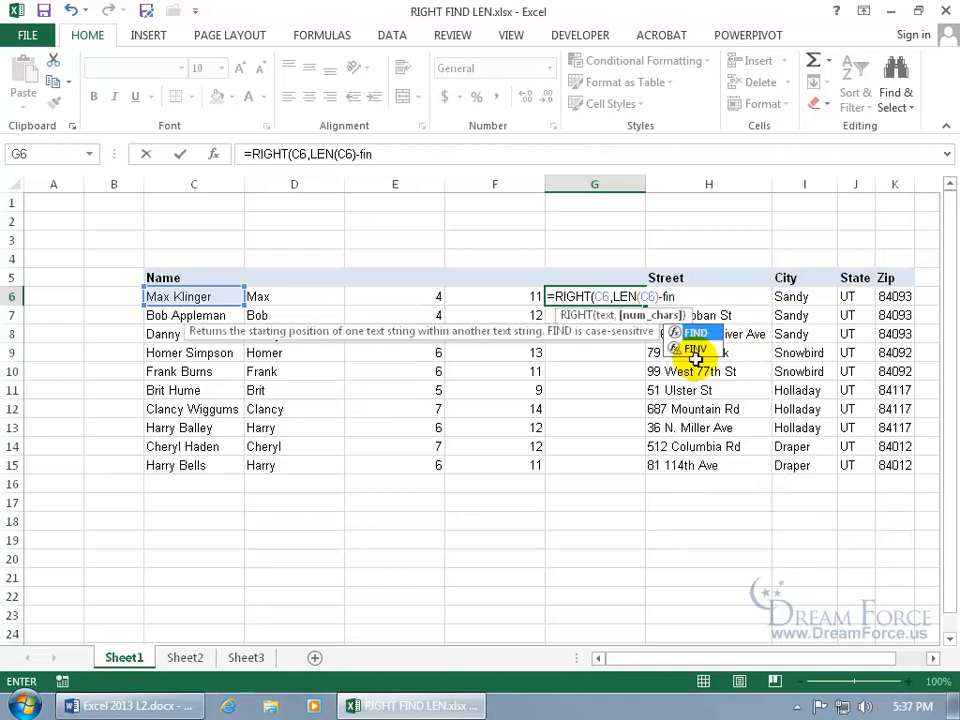
pyautogui.press('Tab')
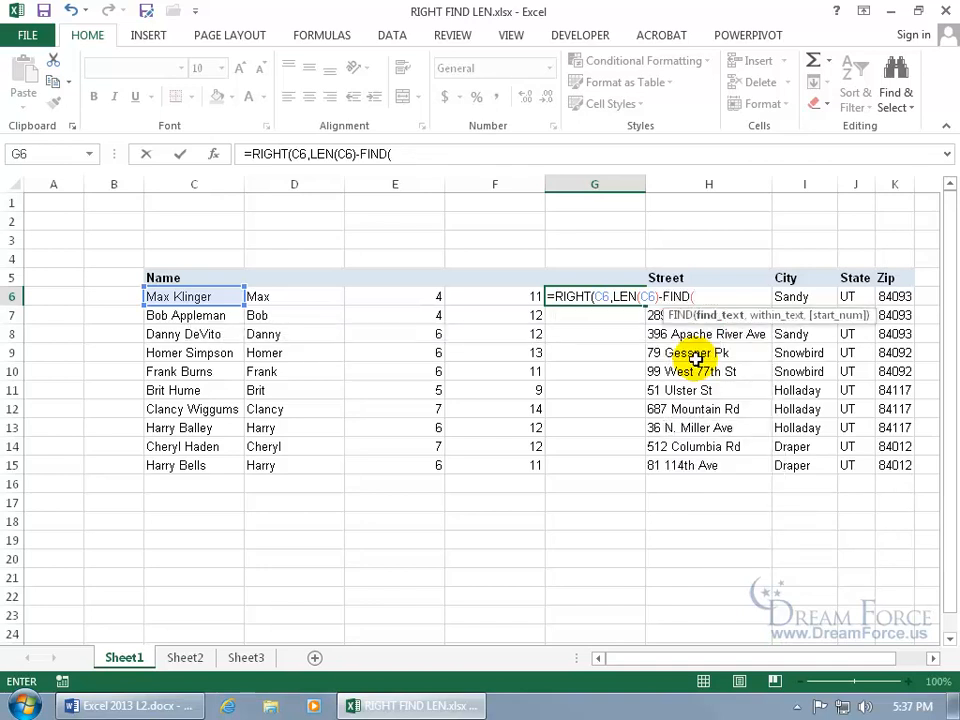
pyautogui.write('" "')
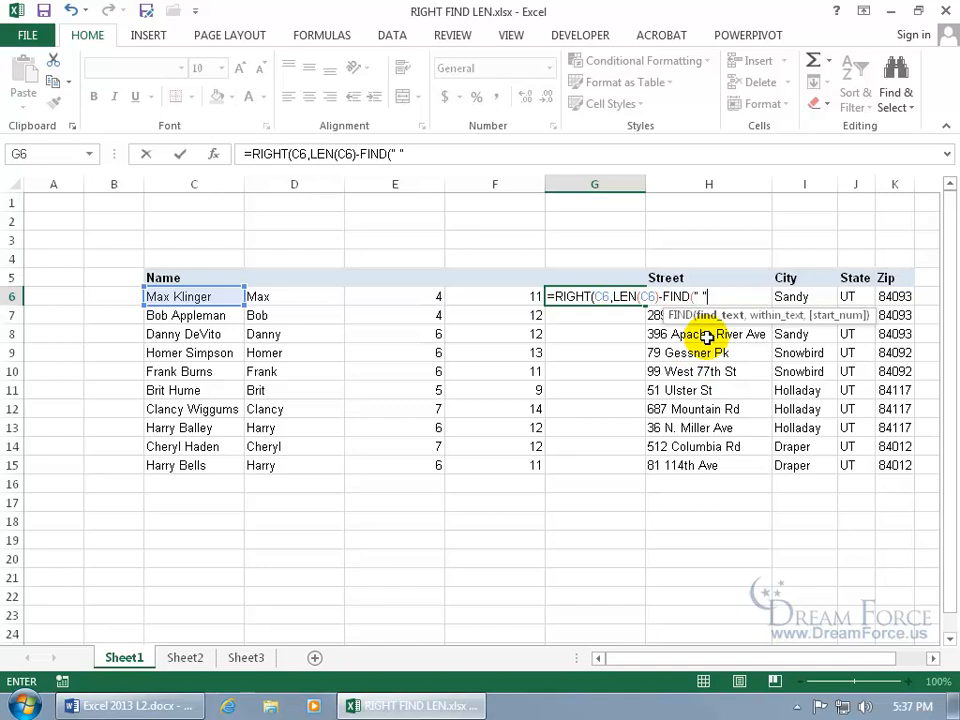
pyautogui.write(',')
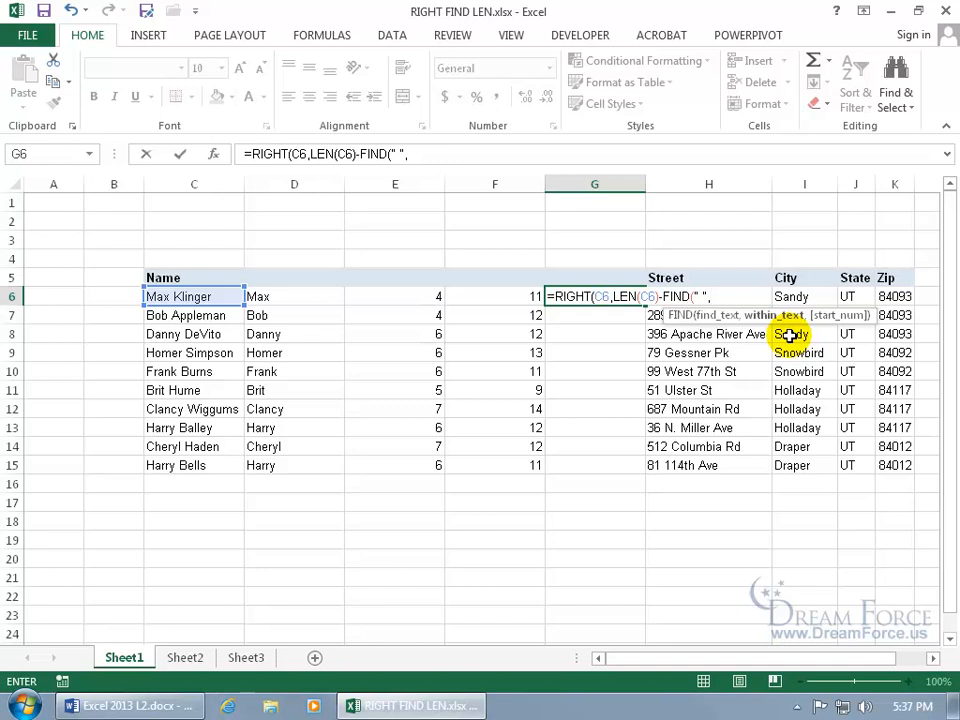
pyautogui.click(211, 296)
pyautogui.write('))')
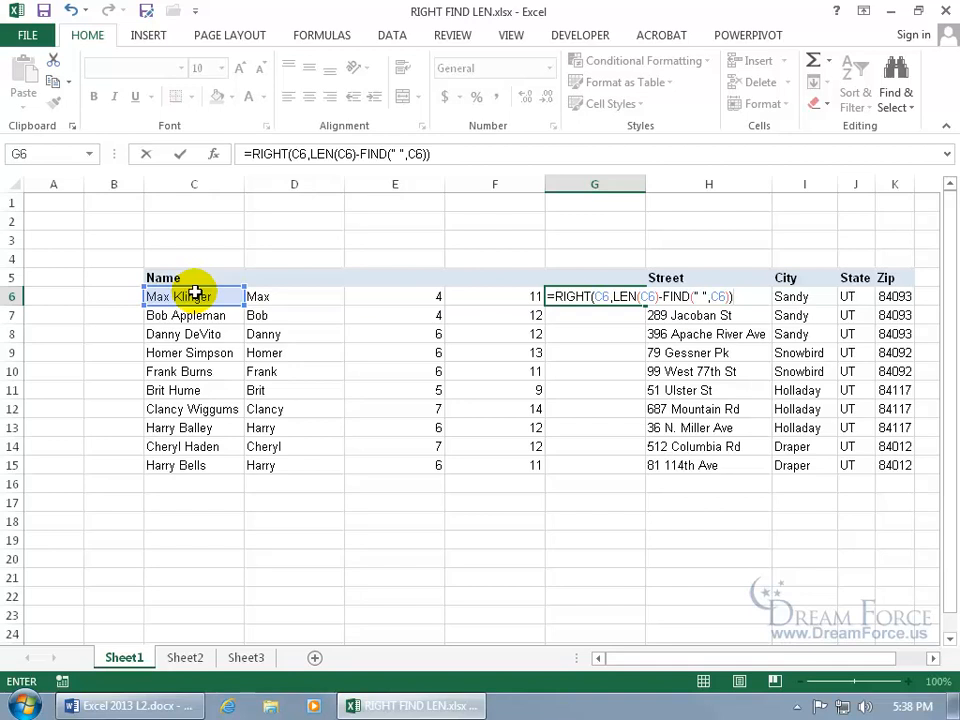
pyautogui.press('Return')
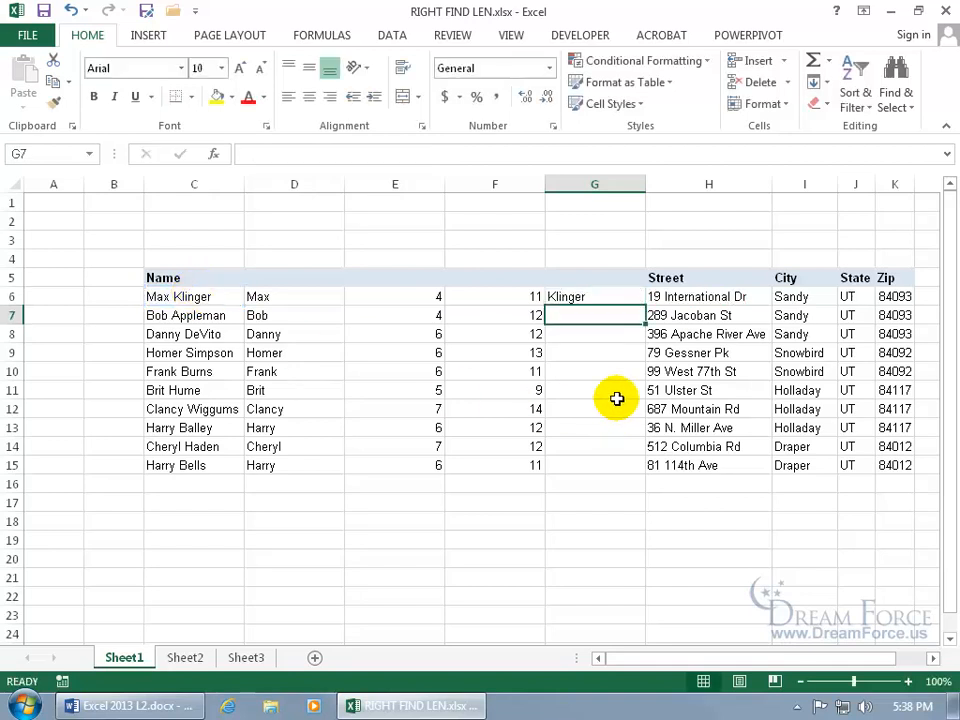
pyautogui.click(638, 298)
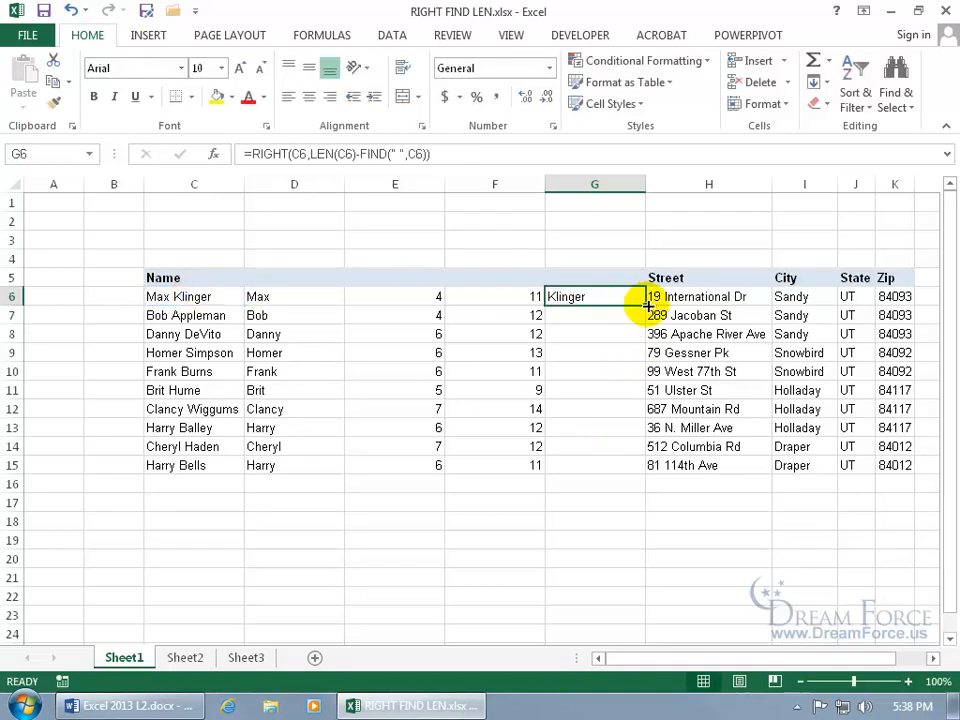
pyautogui.moveTo(648, 305); pyautogui.dragTo(638, 470)
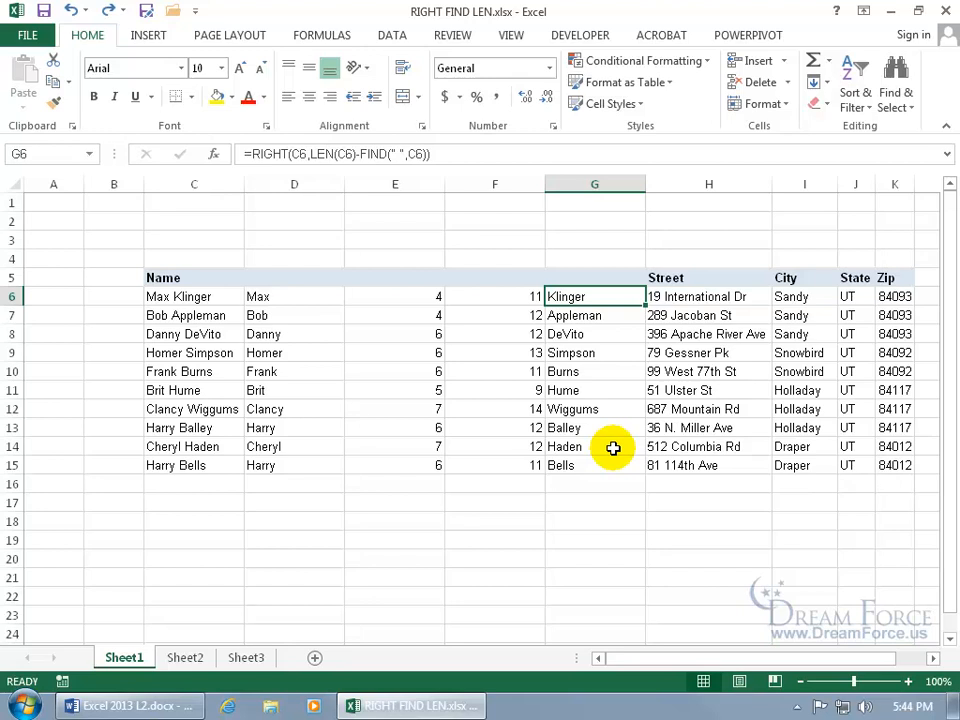
# Clear G6:G15 and refill it with last names by entering the first one and accepting the Flash Fill suggestion at the second.
pyautogui.moveTo(621, 302); pyautogui.dragTo(604, 458)
pyautogui.press('Delete')
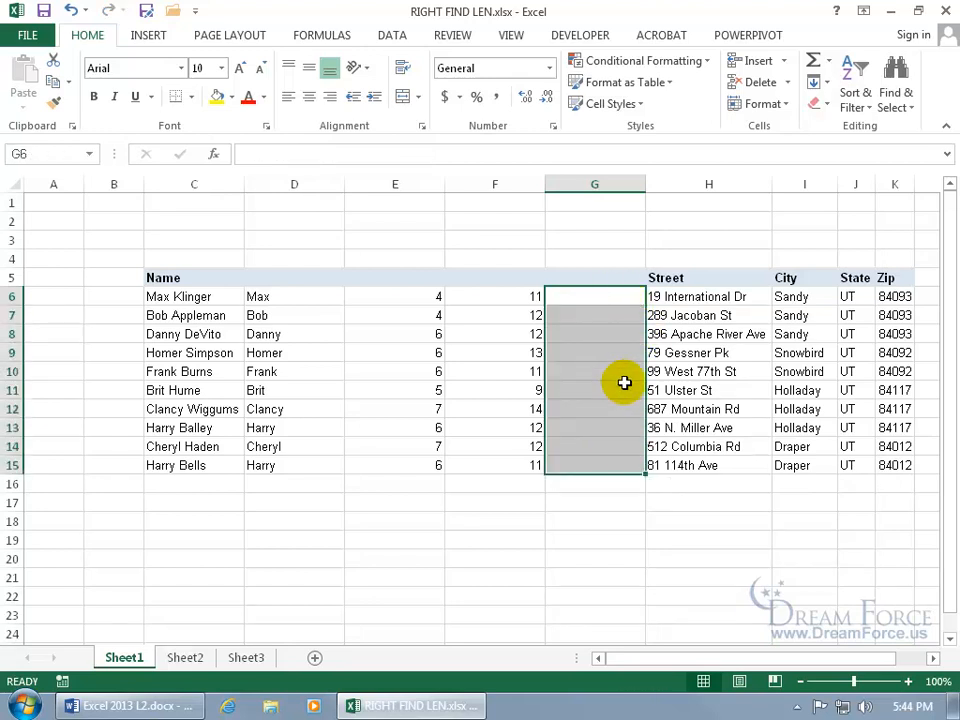
pyautogui.click(597, 298)
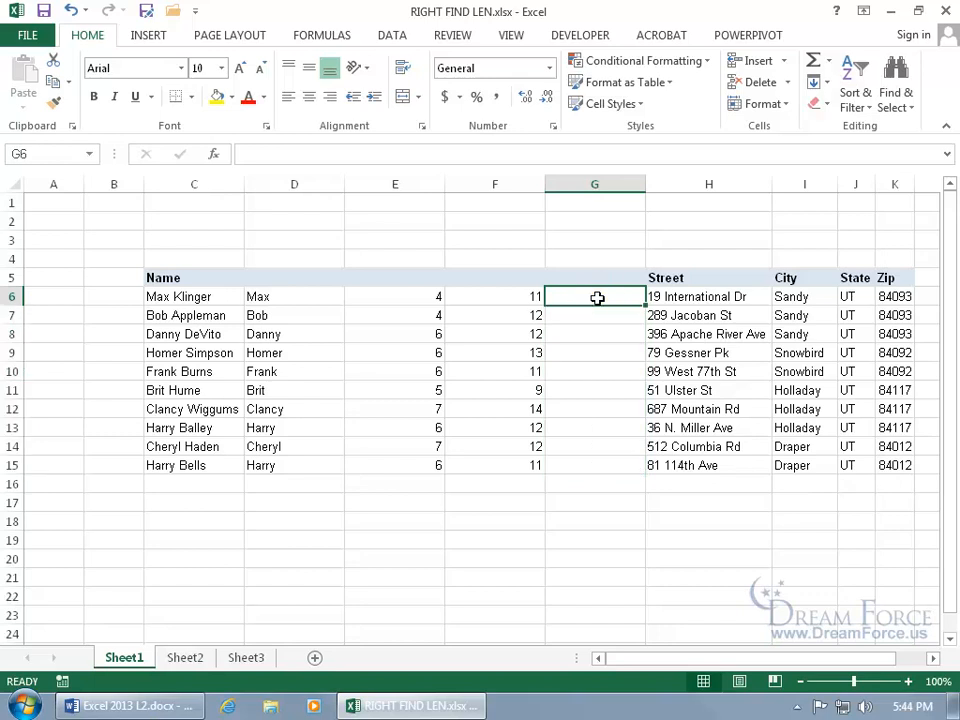
pyautogui.write('Klinger')
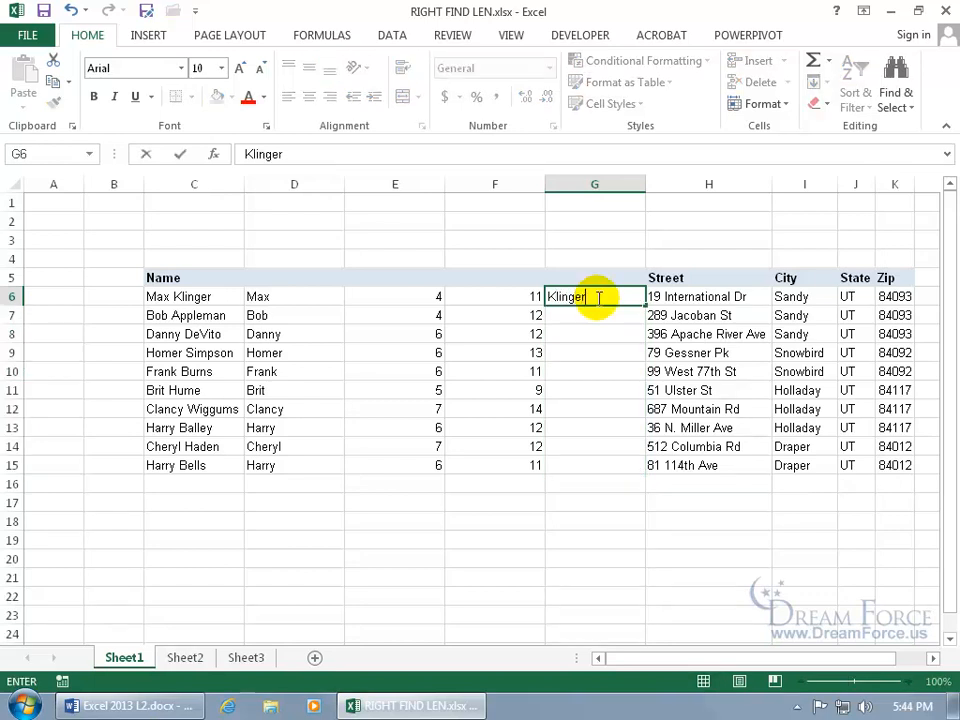
pyautogui.press('Return')
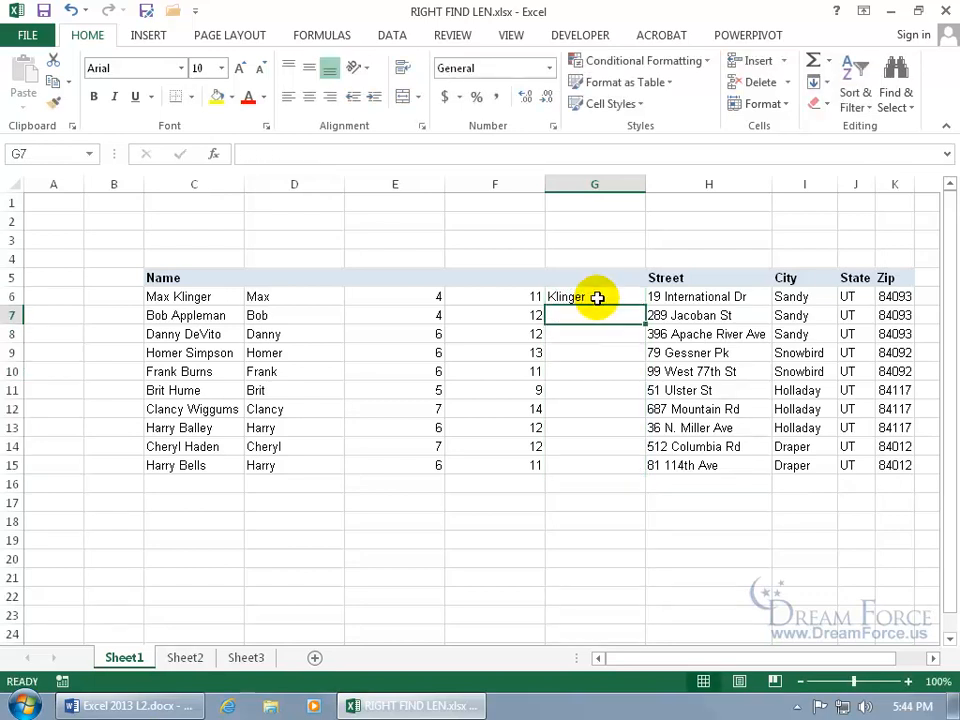
pyautogui.write('Appleman')
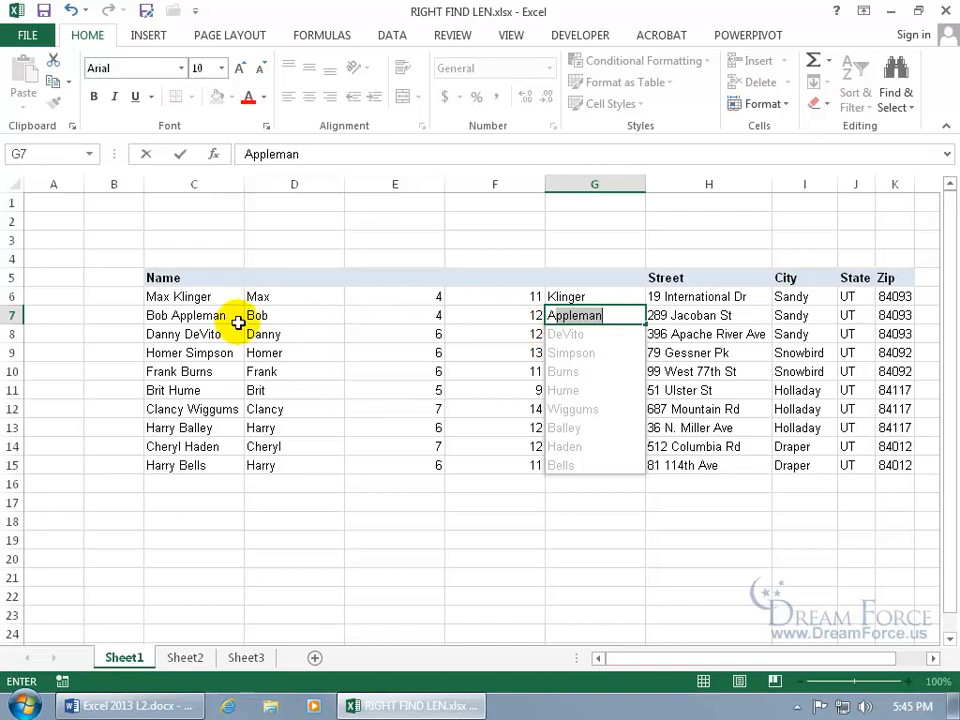
pyautogui.press('Return')
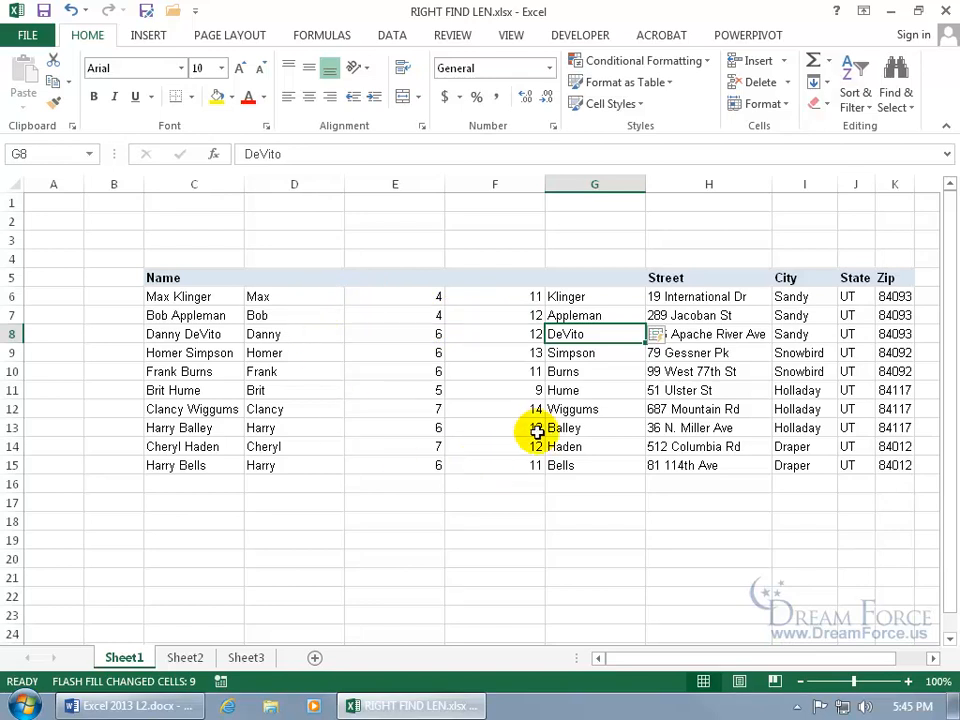
pyautogui.click(635, 576)
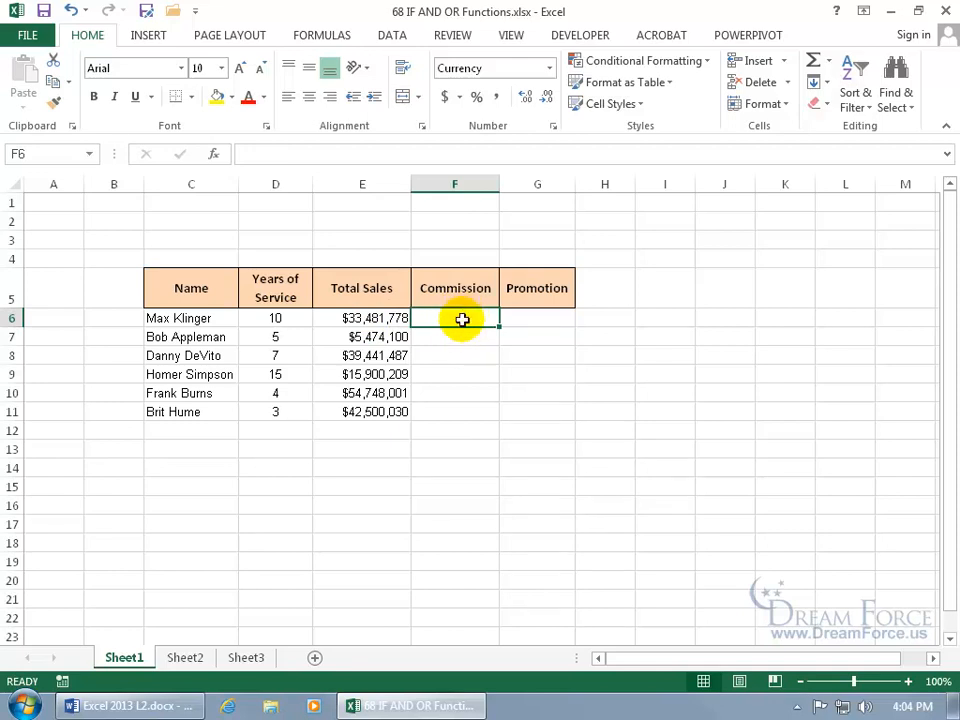
# Begin an IF formula in the first Commission cell, F6, with the logical test E6>=20000000 on total sales.
pyautogui.write('=')
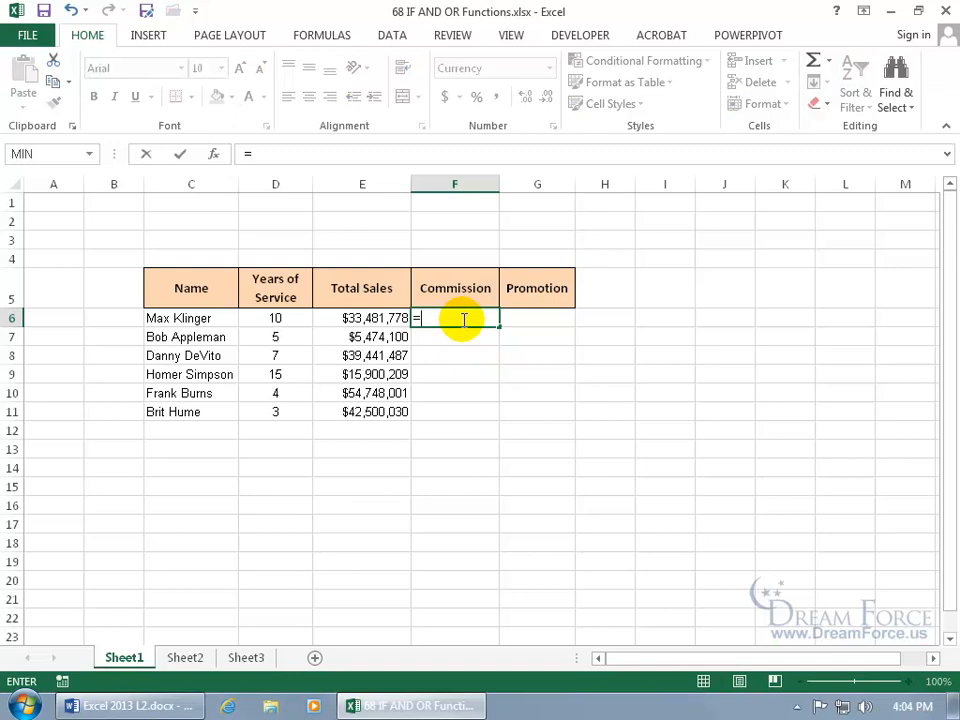
pyautogui.write('if')
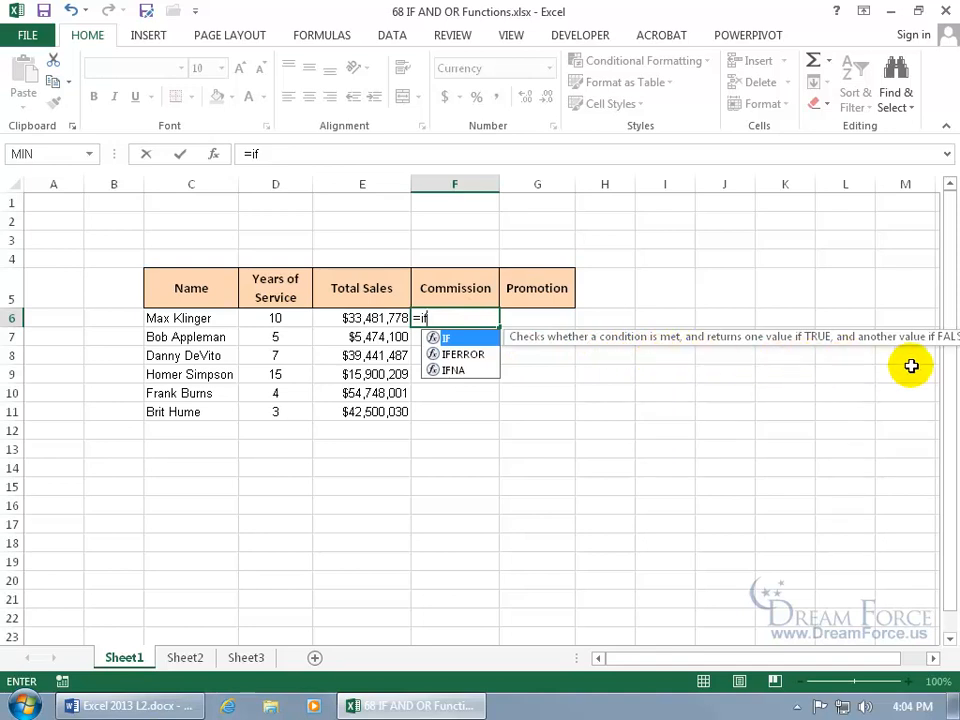
pyautogui.press('Tab')
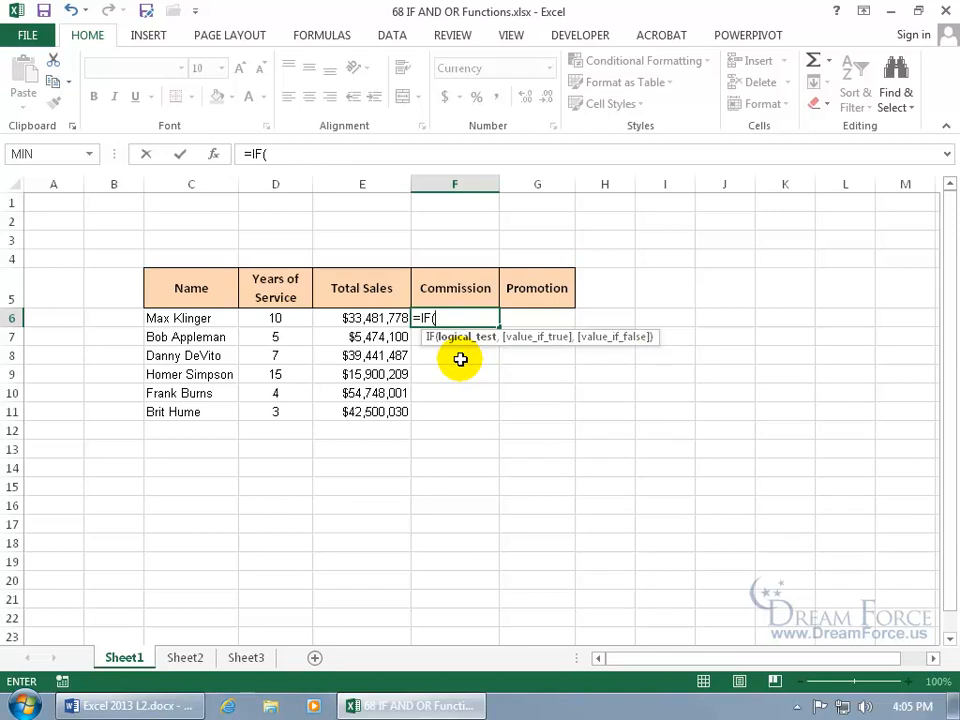
pyautogui.click(376, 316)
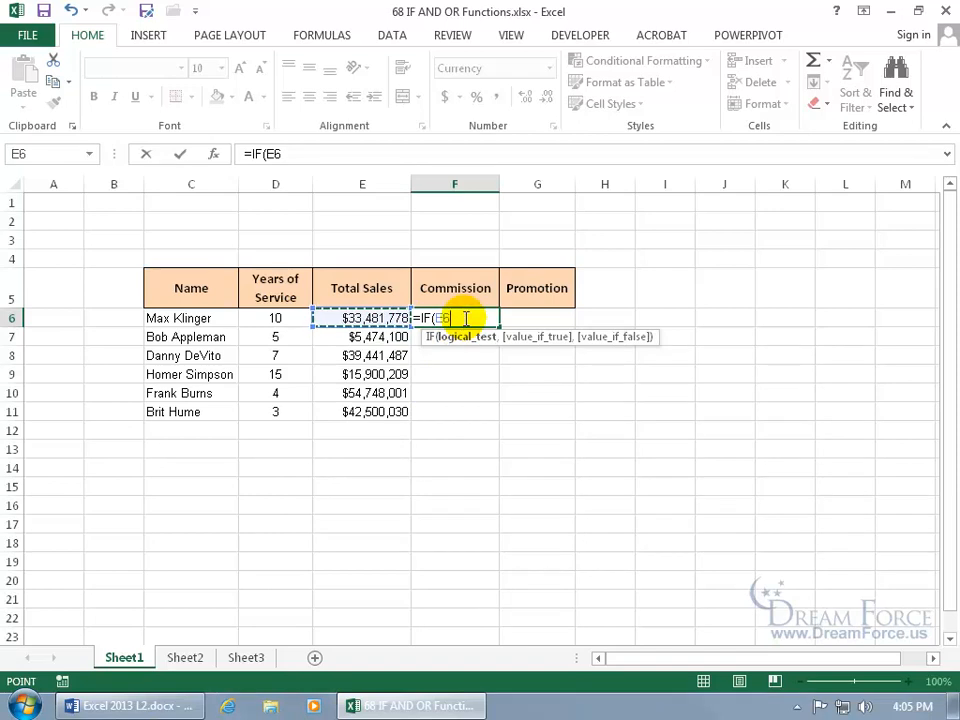
pyautogui.write('>')
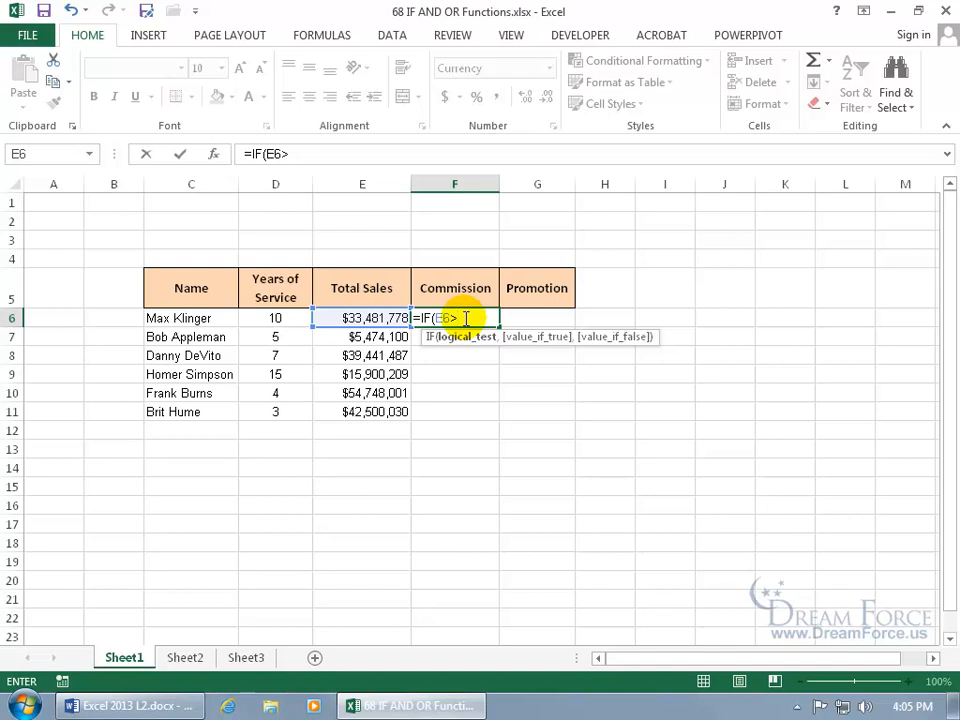
pyautogui.click(447, 318)
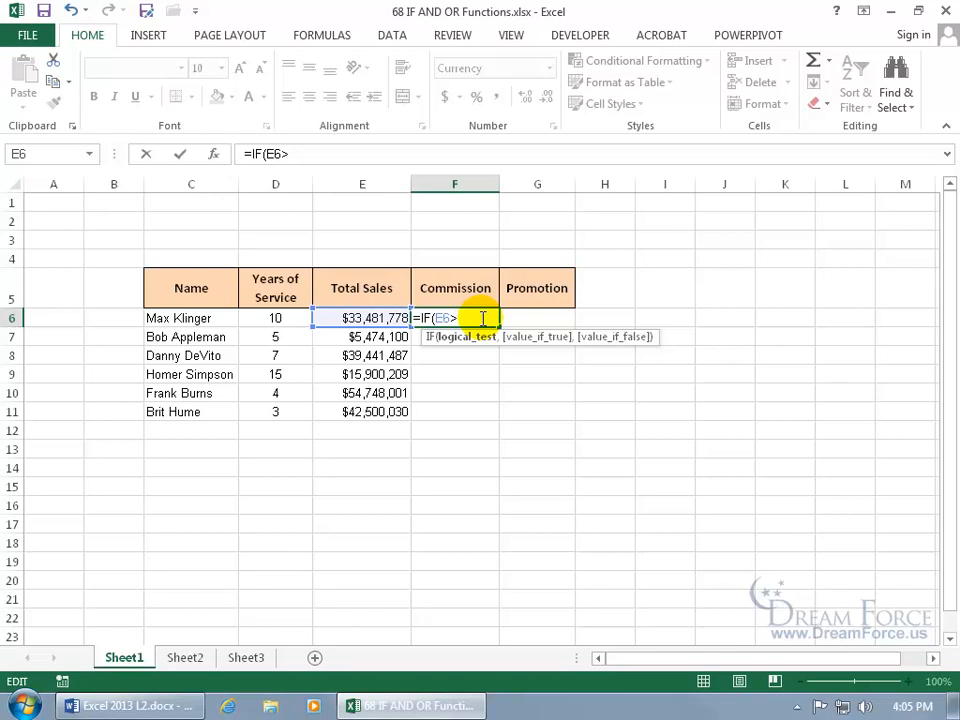
pyautogui.click(463, 317)
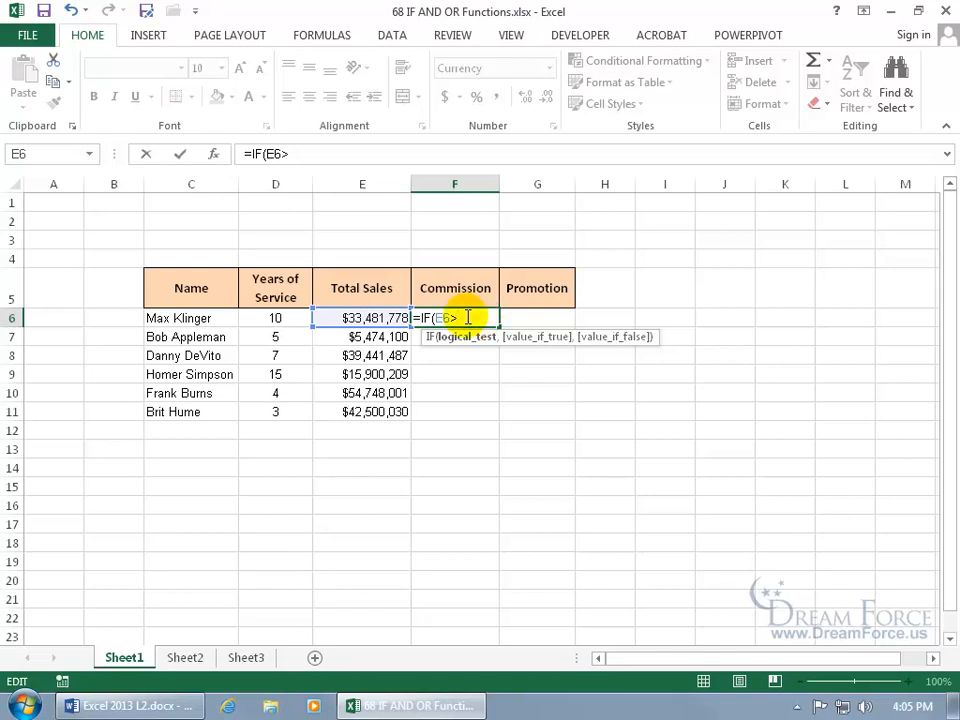
pyautogui.write('=20000000')
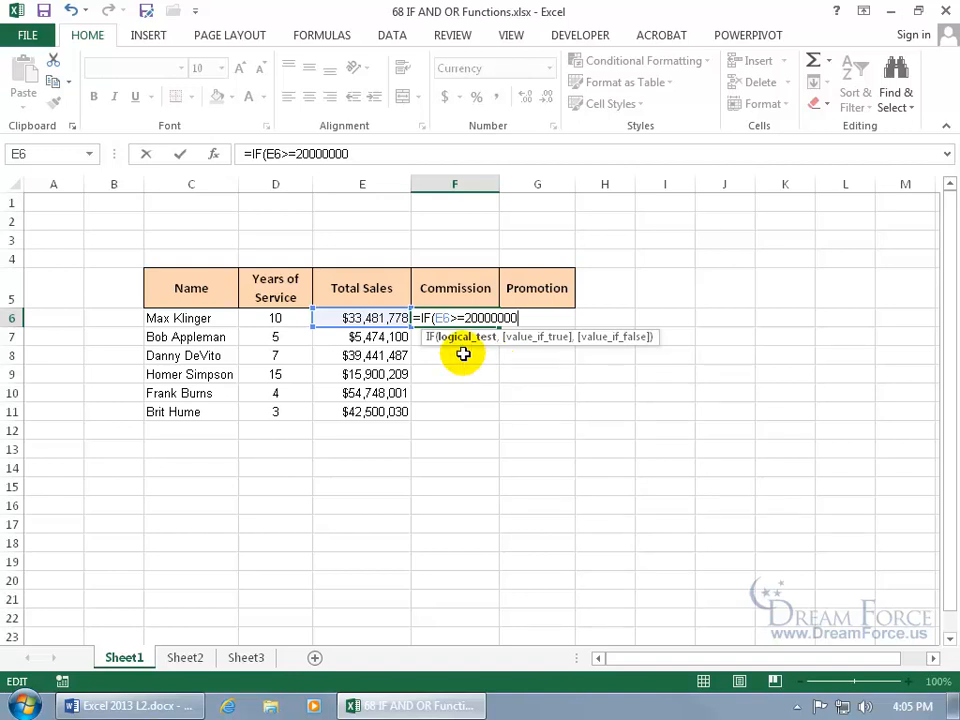
# Open the function arguments of the IF formula in F6 and move the dialog clear of the table's first row.
pyautogui.click(212, 155)
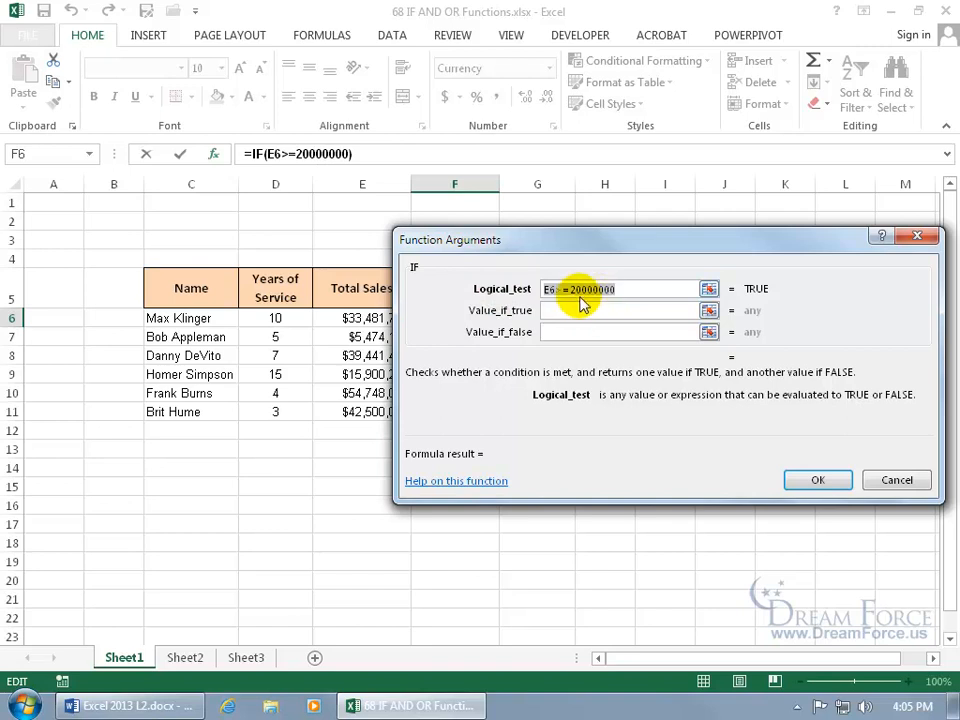
pyautogui.moveTo(598, 258); pyautogui.dragTo(615, 392)
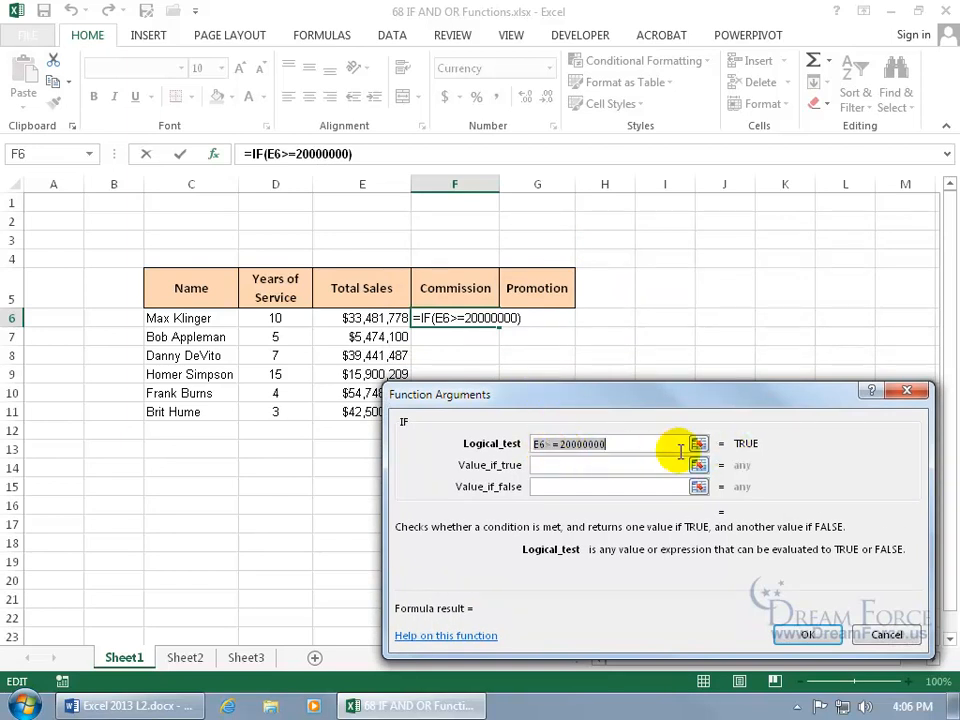
# Try the logical test with the operator <=, and restore it to E6>=20000000.
pyautogui.click(566, 443)
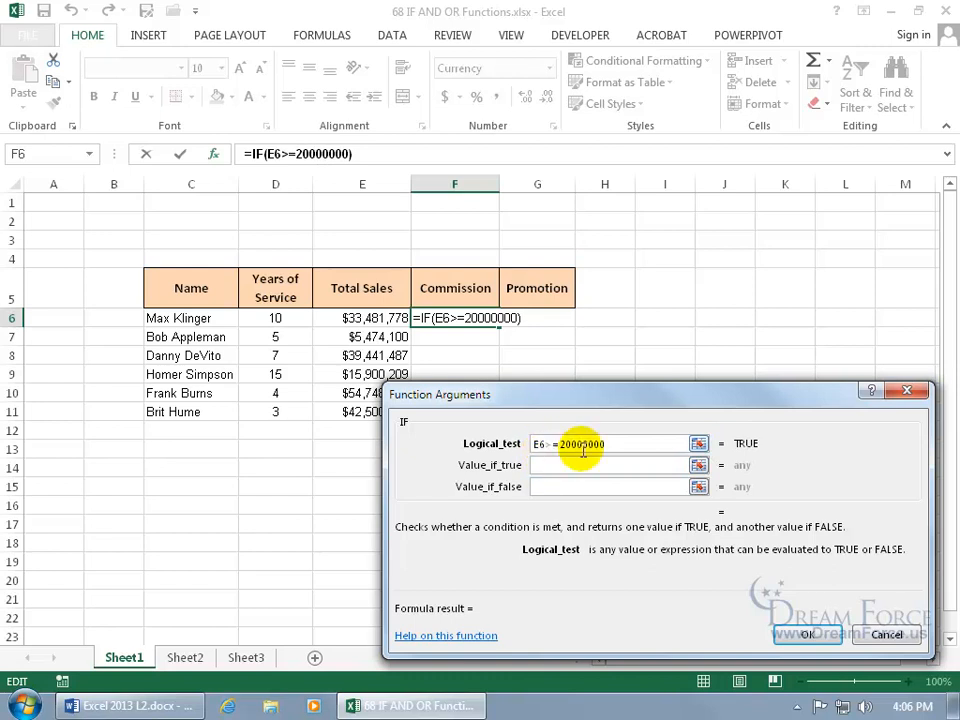
pyautogui.press('BackSpace')
pyautogui.write('<')
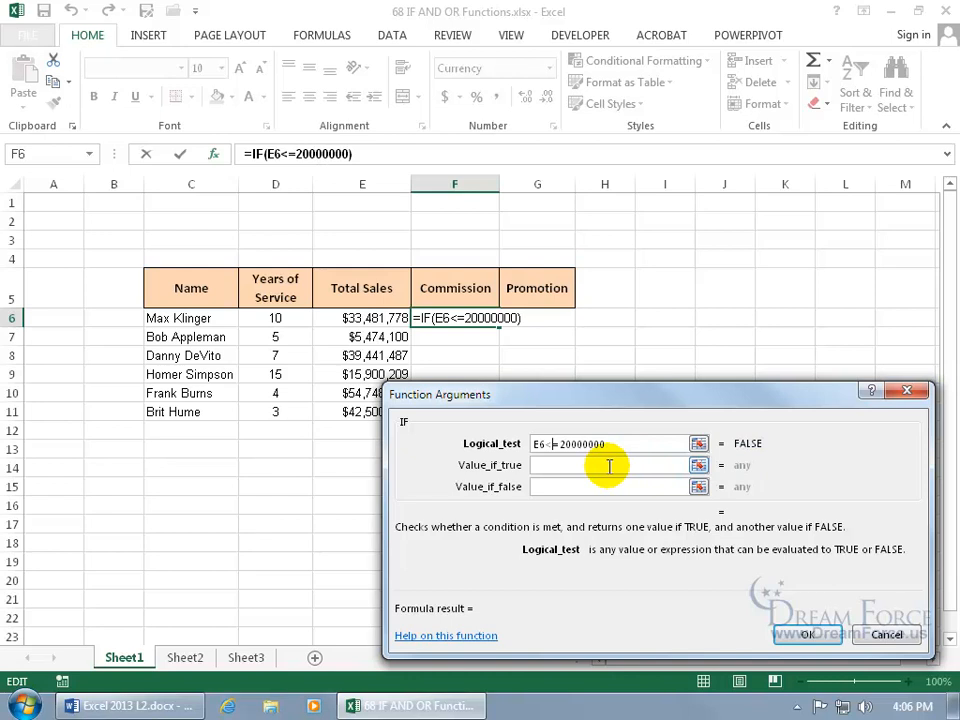
pyautogui.click(548, 444)
pyautogui.write('>')
# Set the IF formula's value if true to E6*.05, referencing the first Total Sales cell.
pyautogui.click(562, 462)
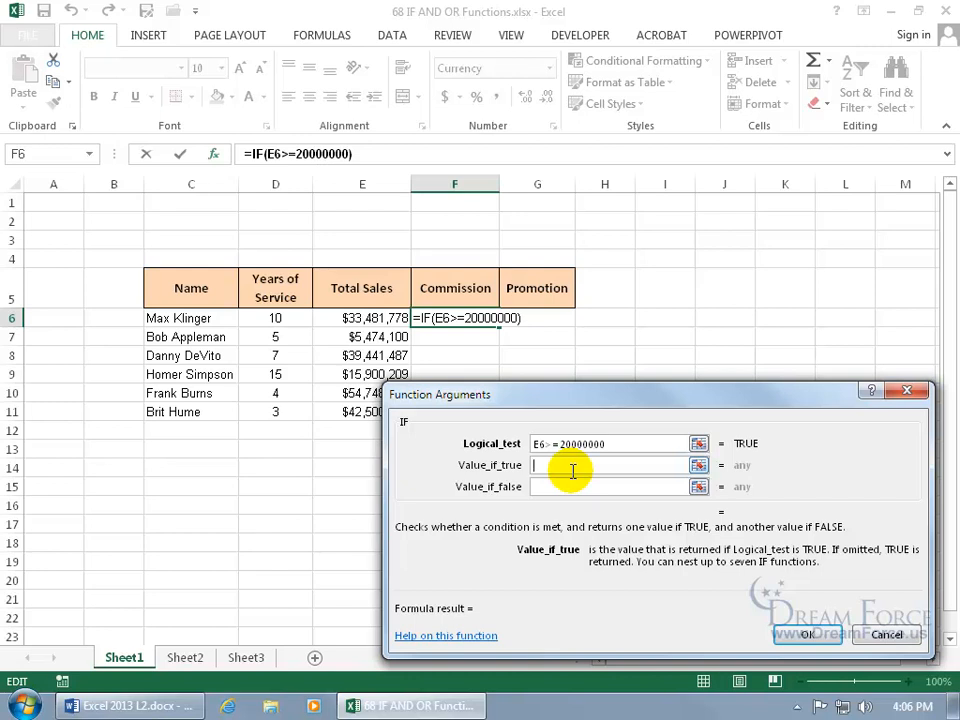
pyautogui.click(698, 465)
pyautogui.click(698, 465)
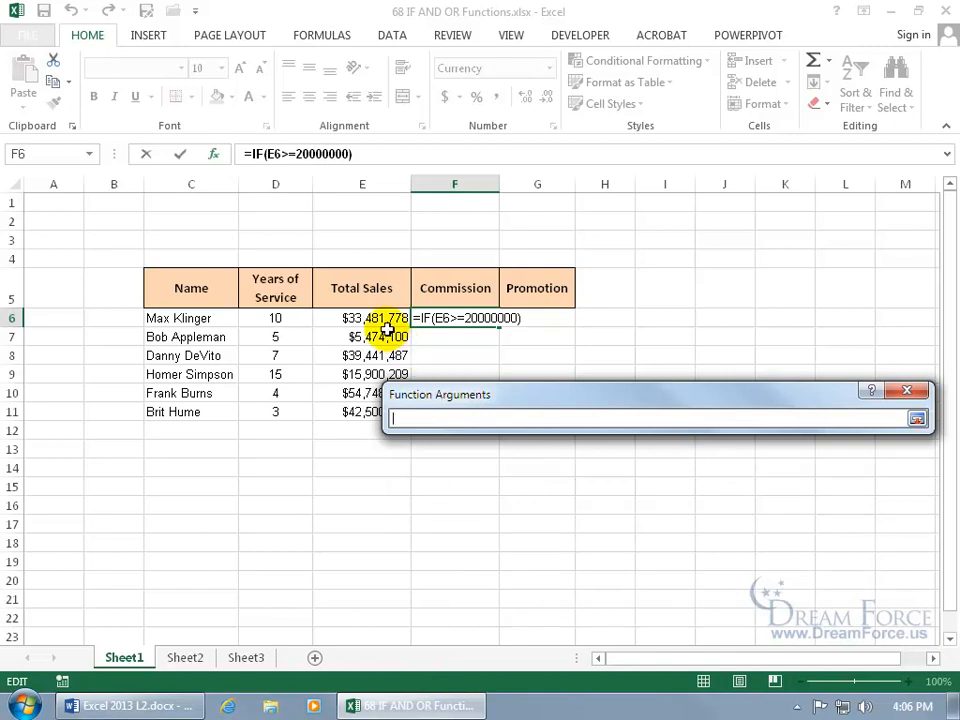
pyautogui.click(386, 318)
pyautogui.press('Return')
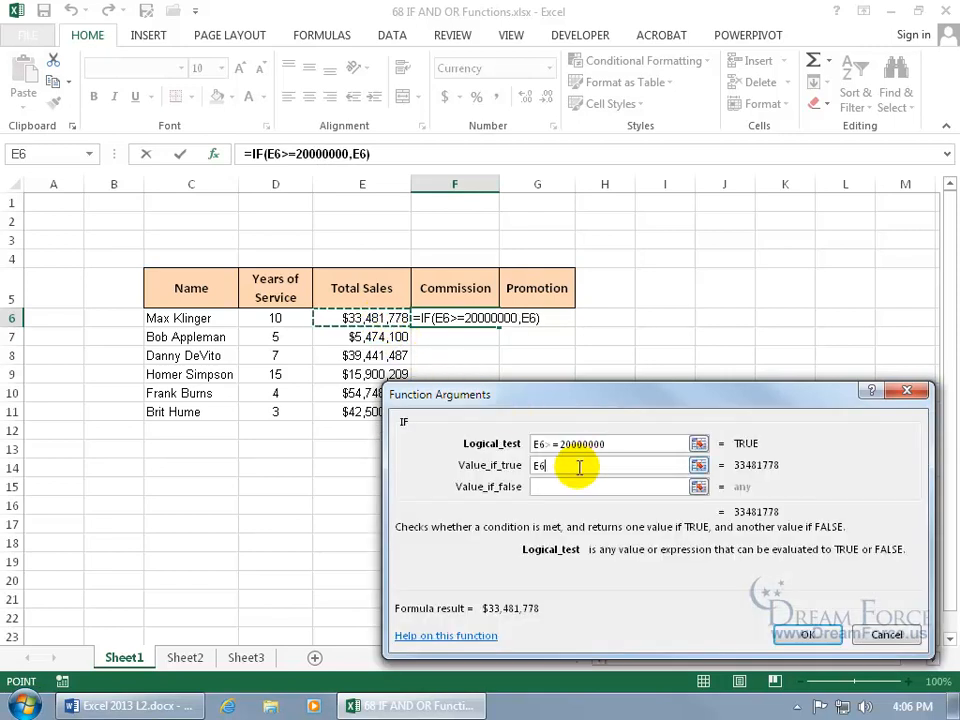
pyautogui.write('*')
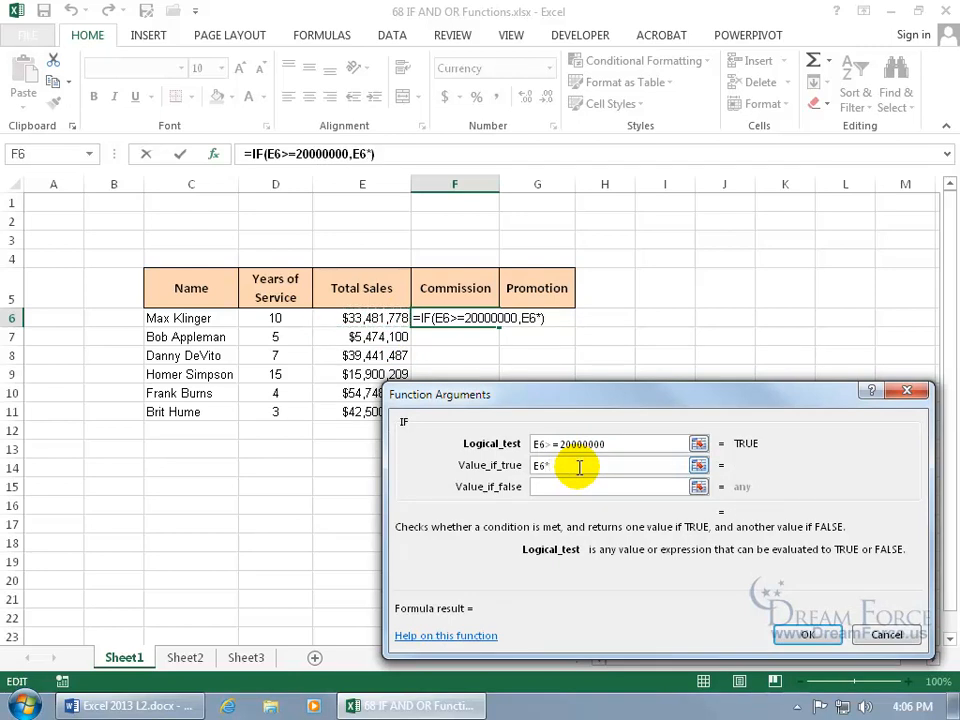
pyautogui.write('.05')
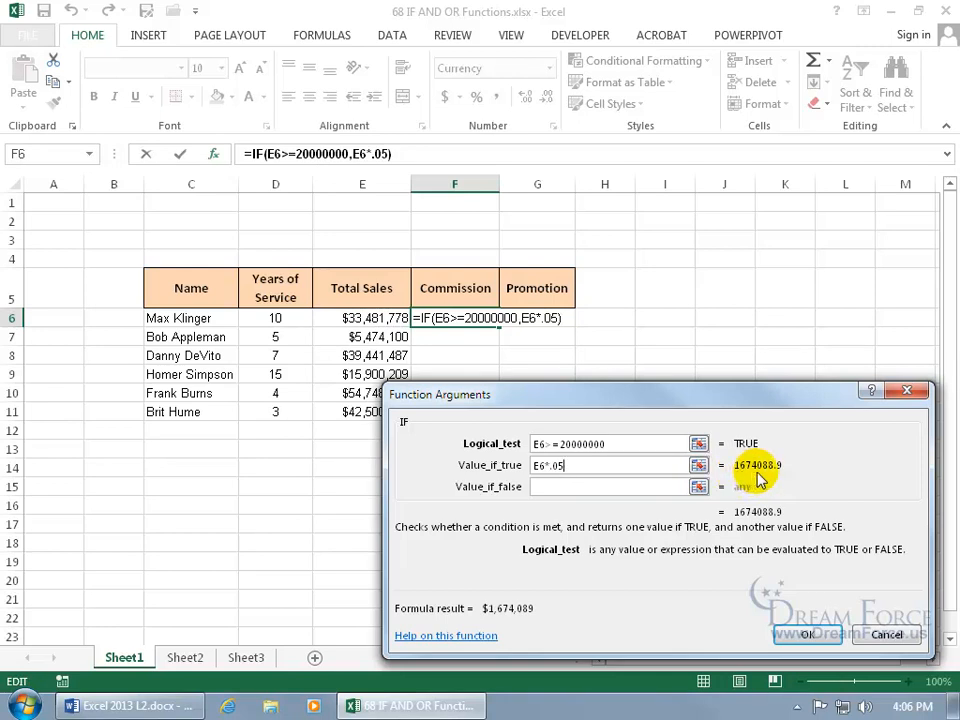
# Complete the IF formula with 0 as the value if false, and fill it down the Commission column to F11.
pyautogui.click(656, 487)
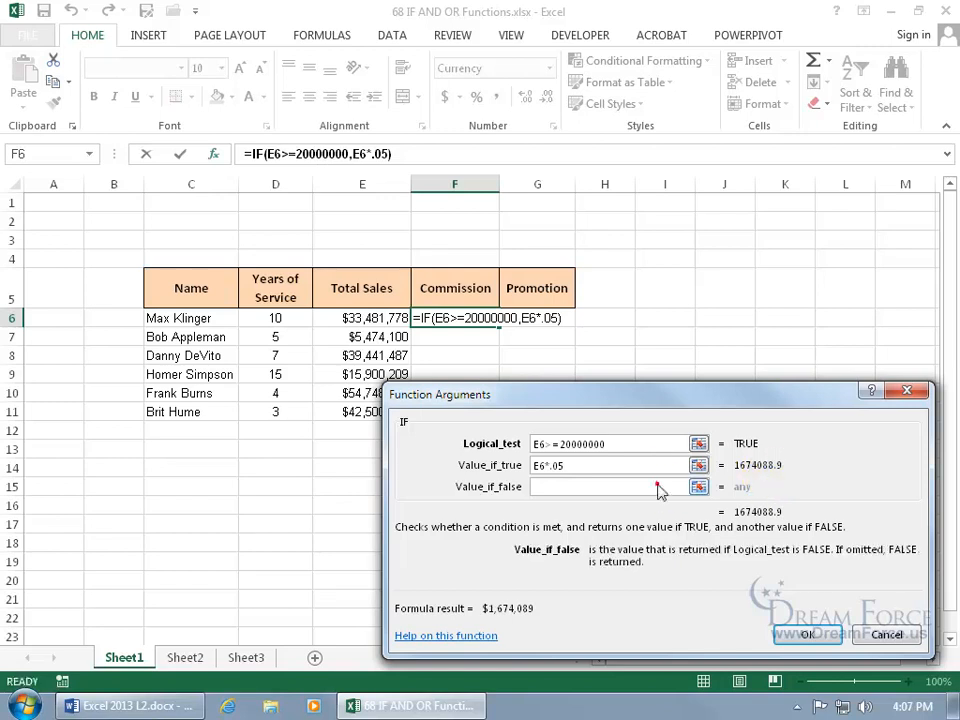
pyautogui.write('0')
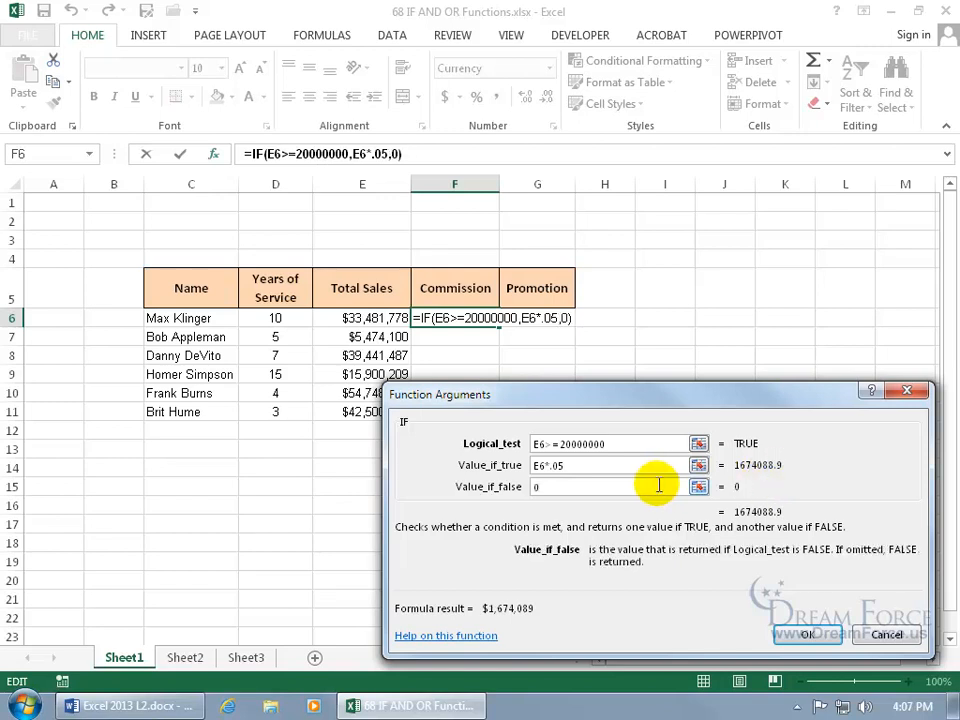
pyautogui.click(806, 634)
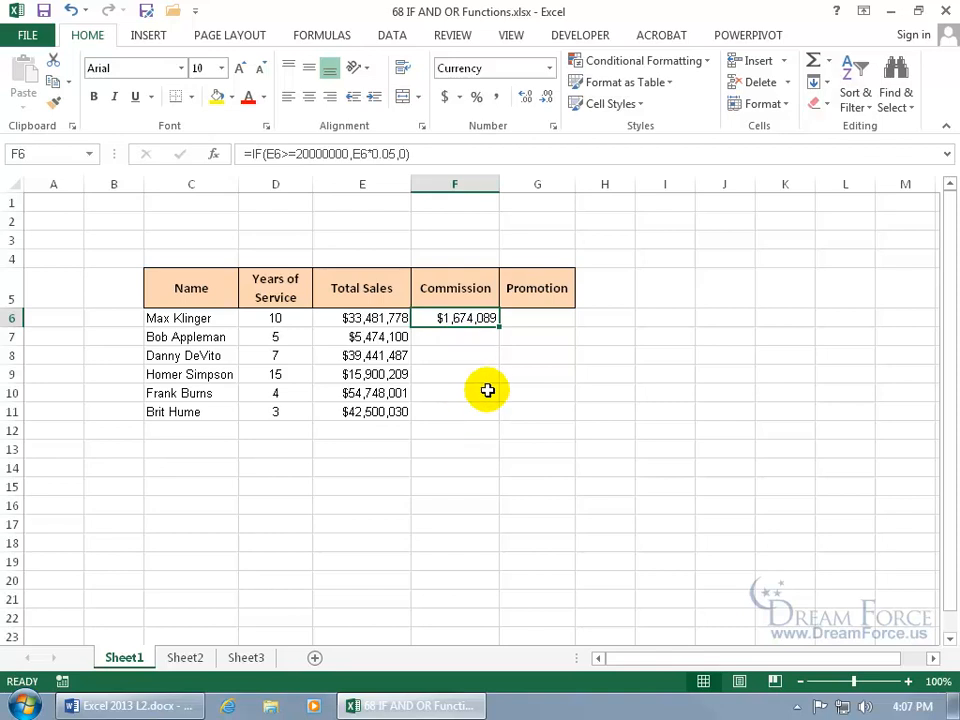
pyautogui.doubleClick(500, 326)
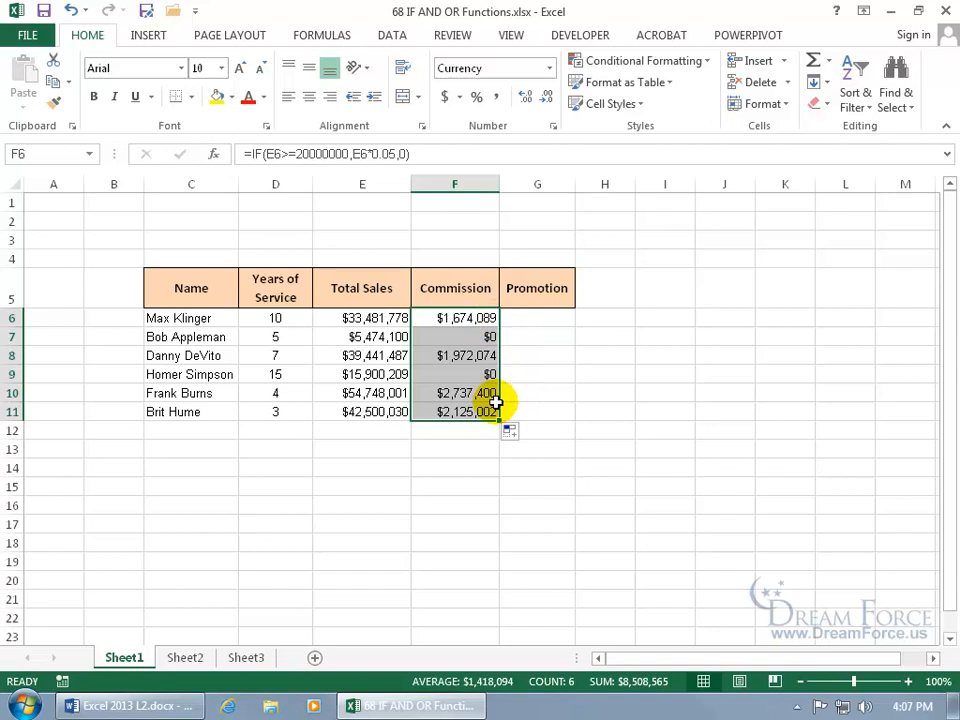
# Examine the copied IF formulas in Commission cells F9 and F7.
pyautogui.doubleClick(467, 375)
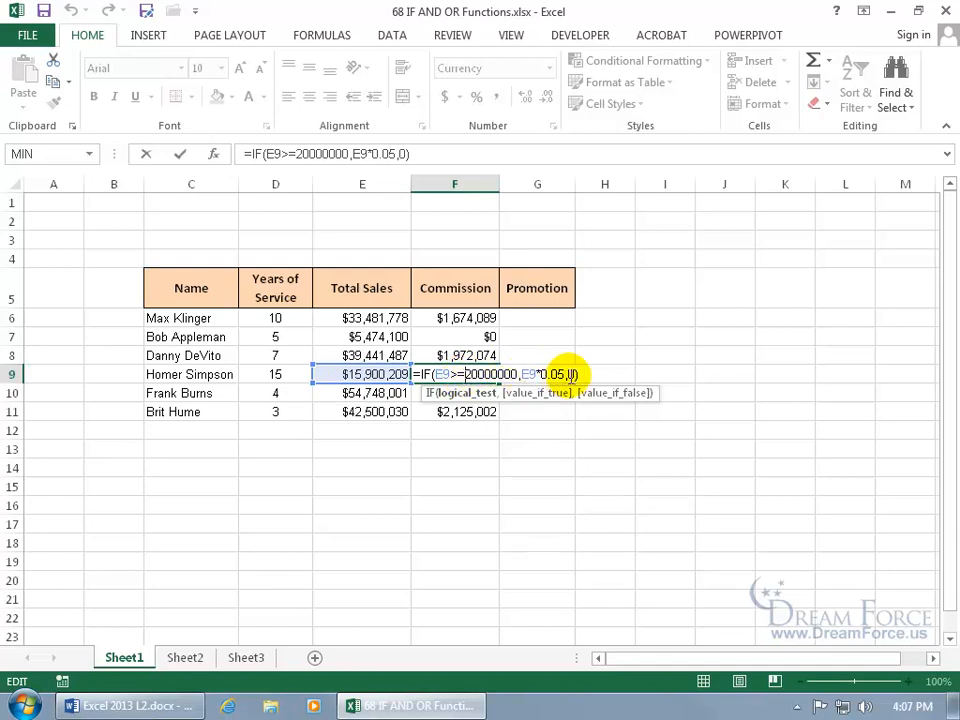
pyautogui.press('Escape')
pyautogui.click(440, 337)
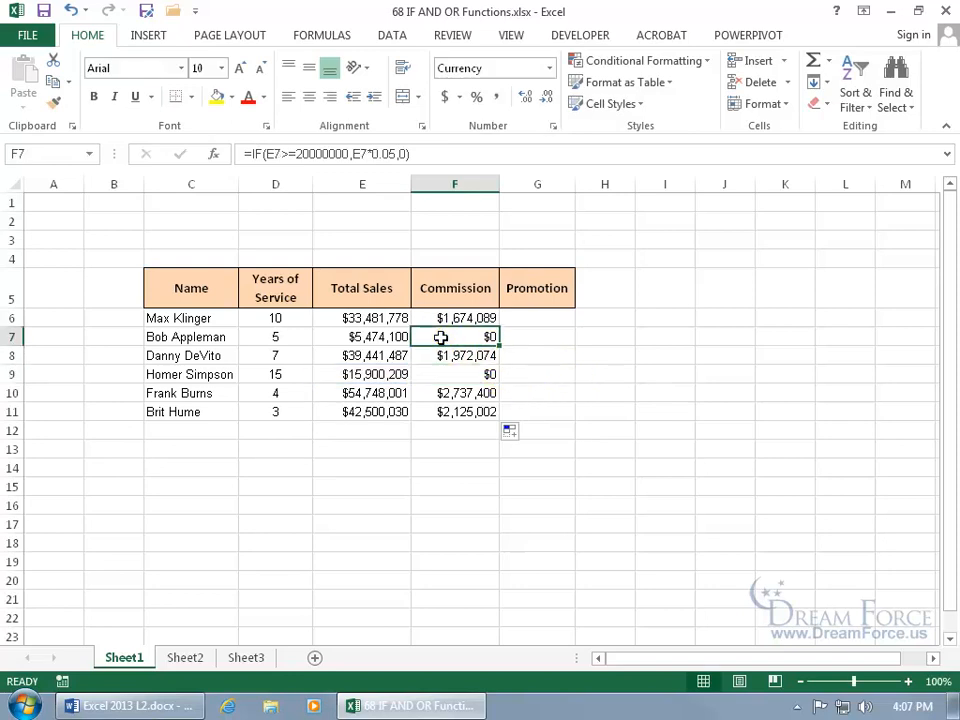
pyautogui.click(441, 373)
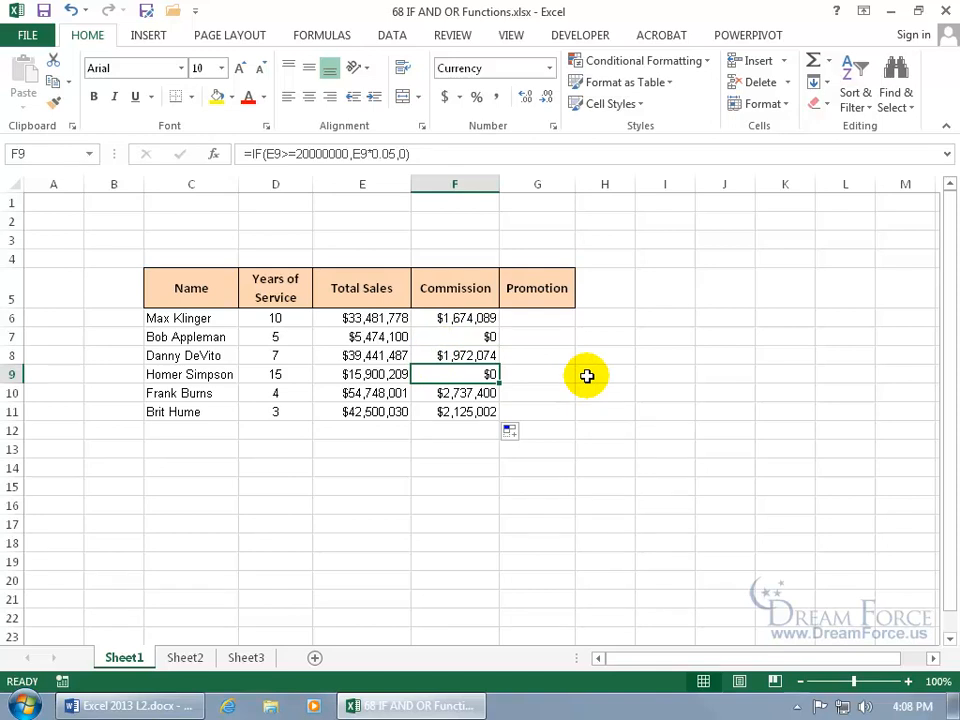
# Begin an IF formula in the first Promotion cell, G6, with a nested AND whose first condition is E6>=20000000.
pyautogui.click(544, 323)
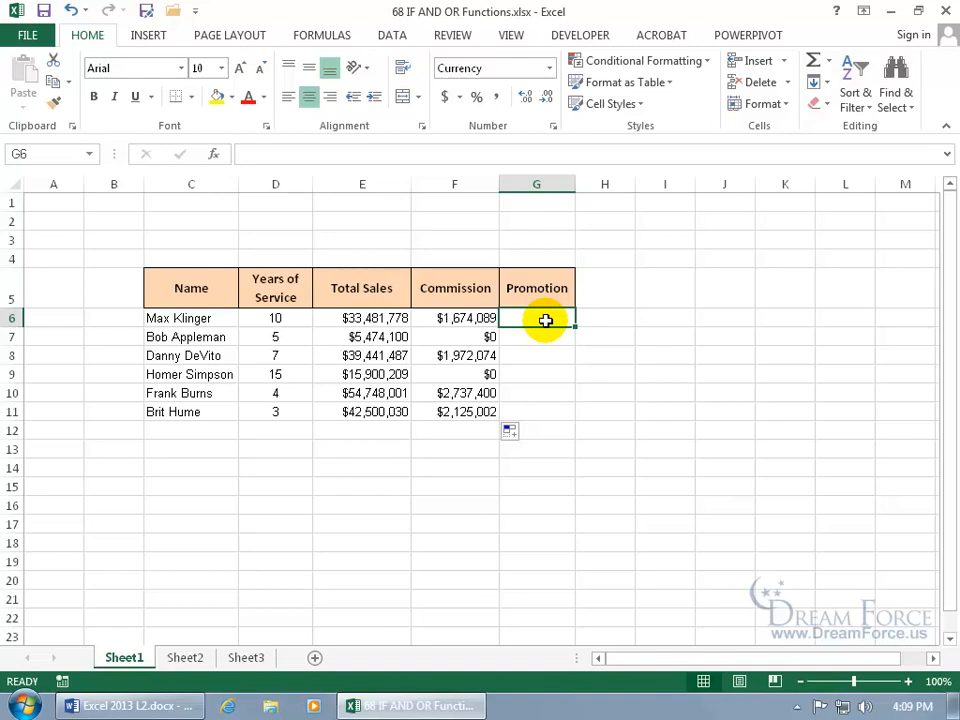
pyautogui.write('=if')
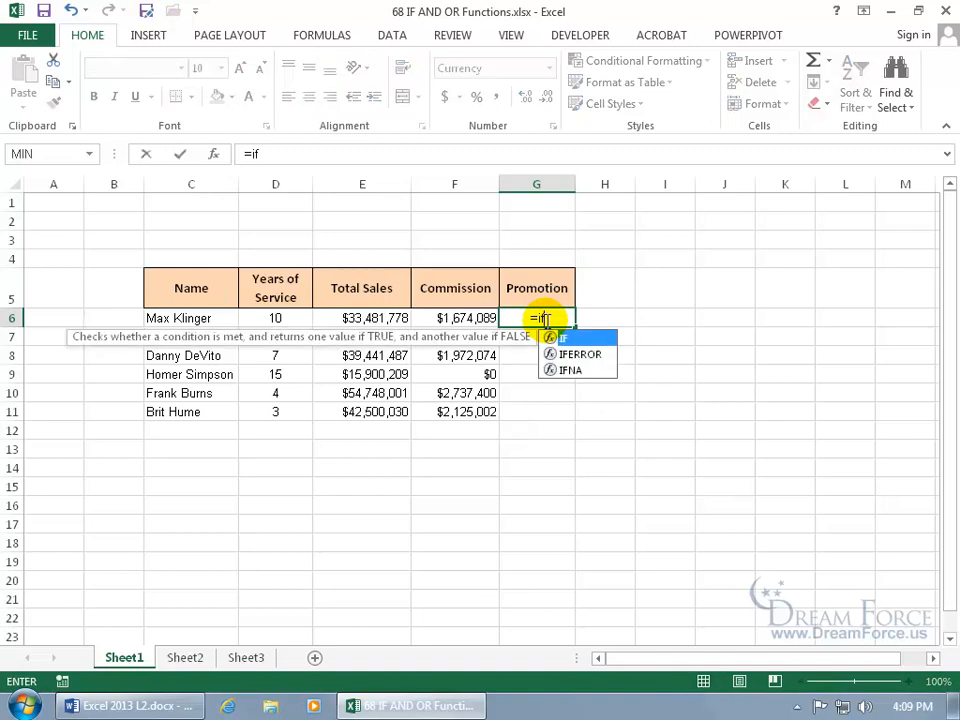
pyautogui.doubleClick(583, 339)
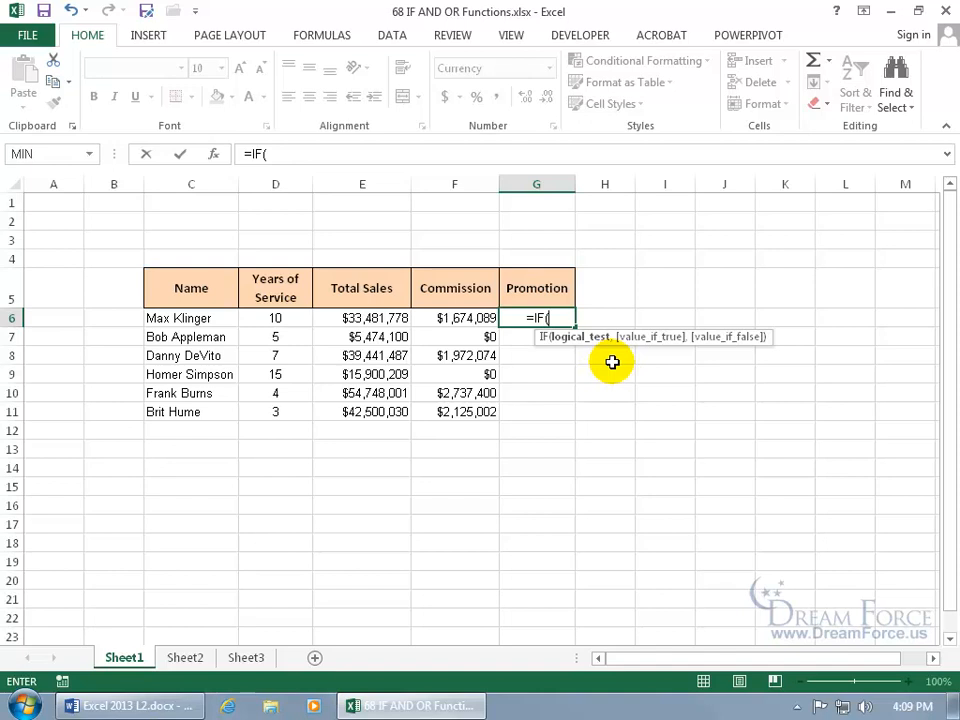
pyautogui.write('an')
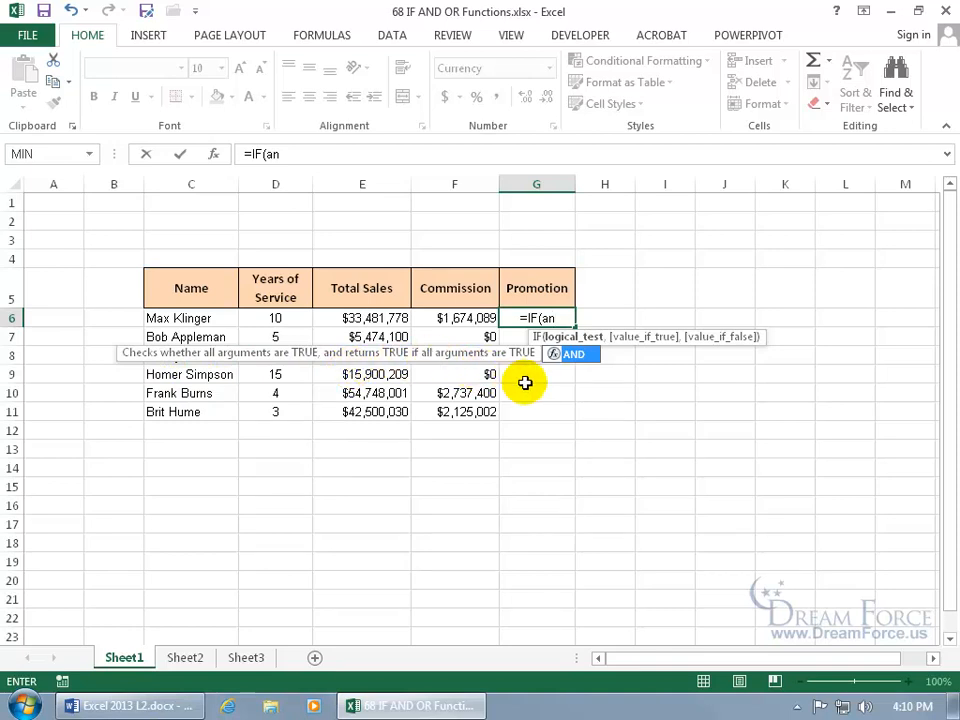
pyautogui.press('Tab')
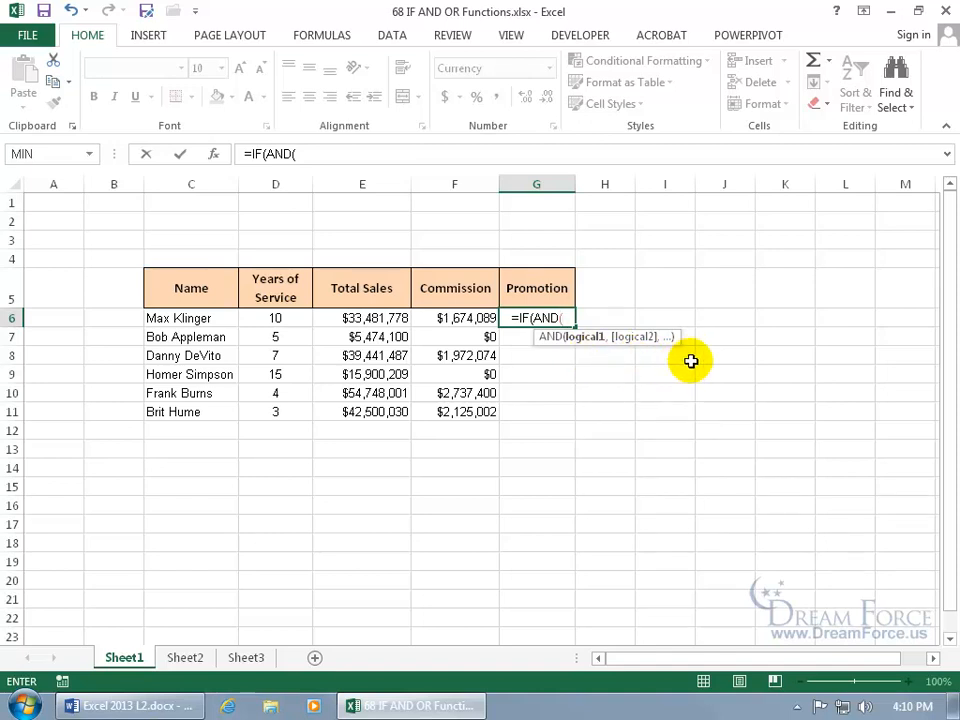
pyautogui.click(389, 318)
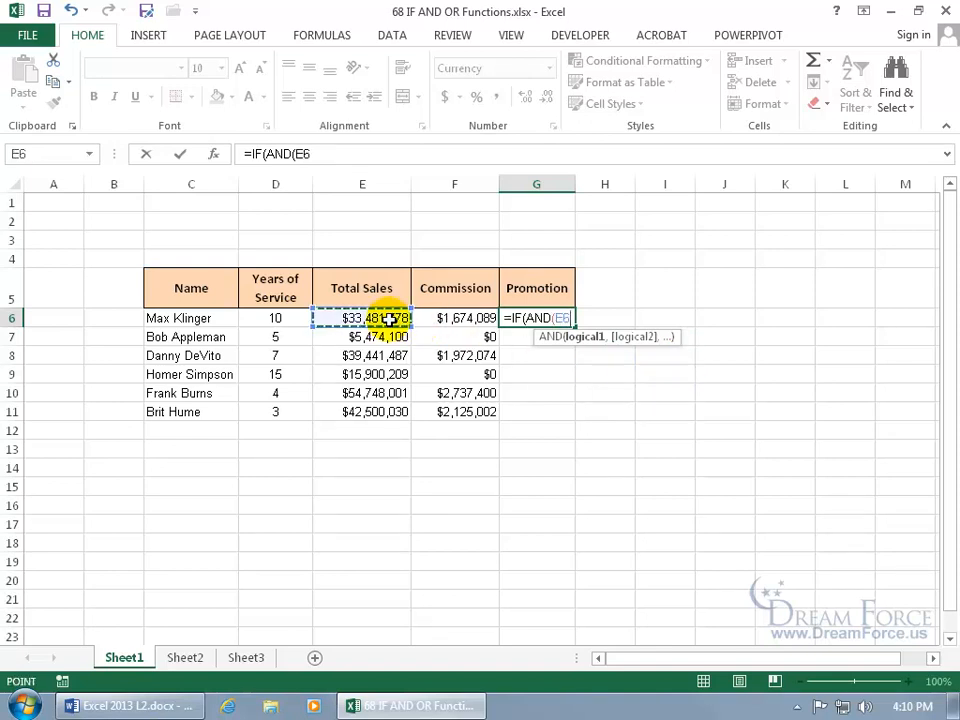
pyautogui.write('>')
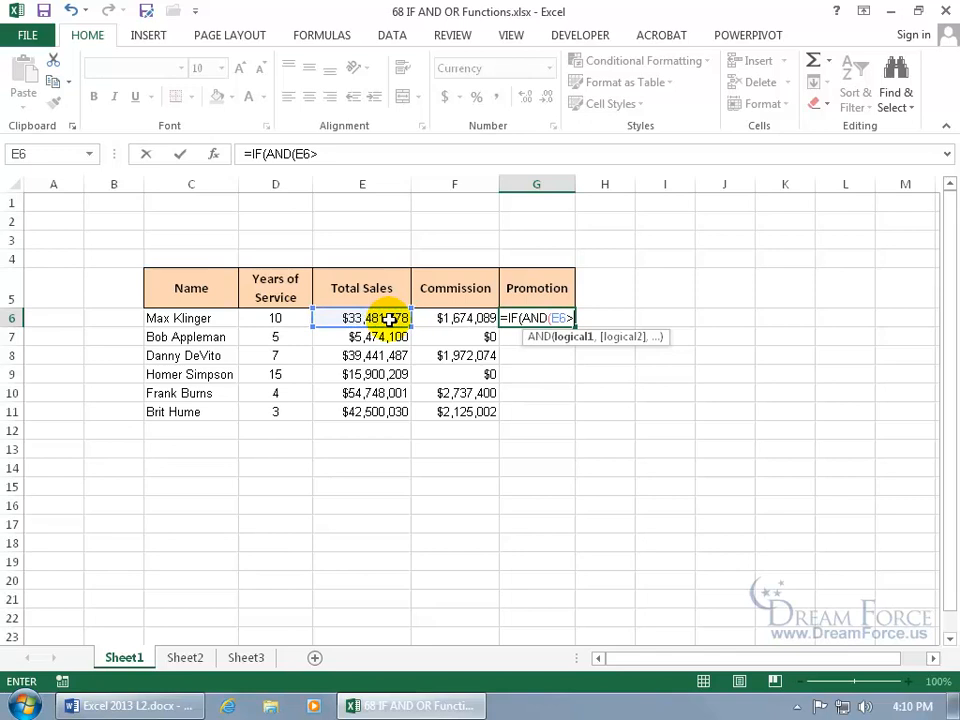
pyautogui.write('=')
pyautogui.write('20')
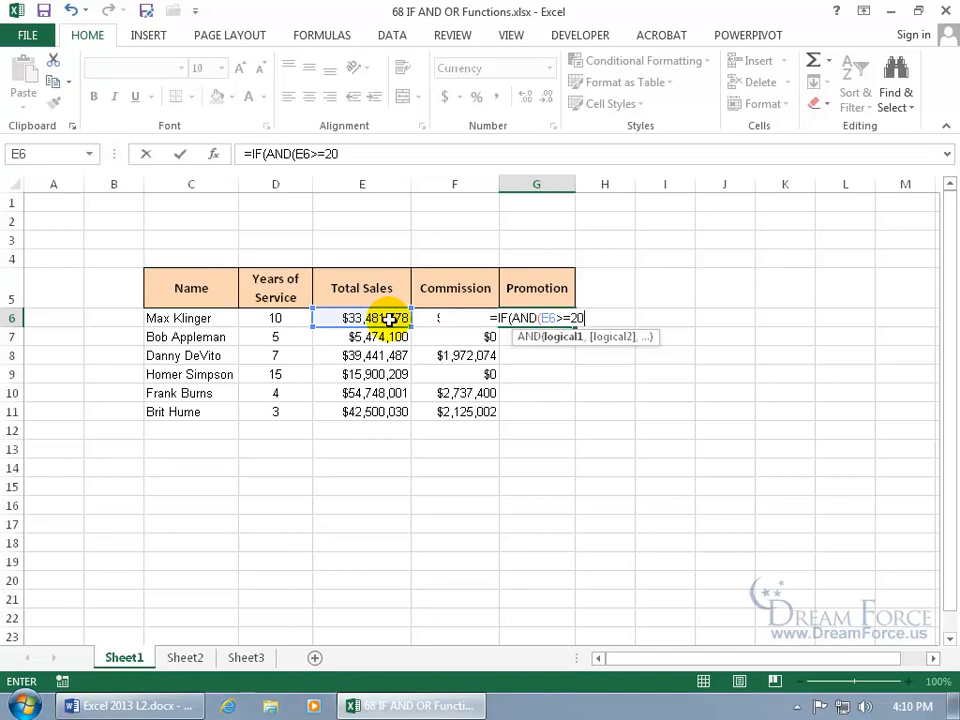
pyautogui.write('000000')
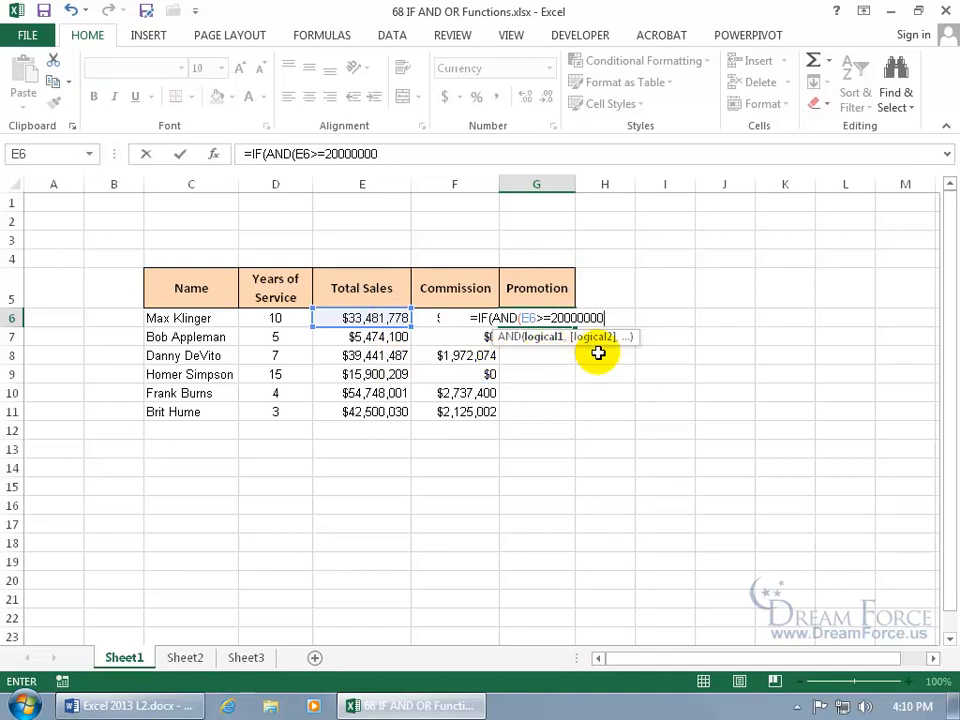
pyautogui.write(',')
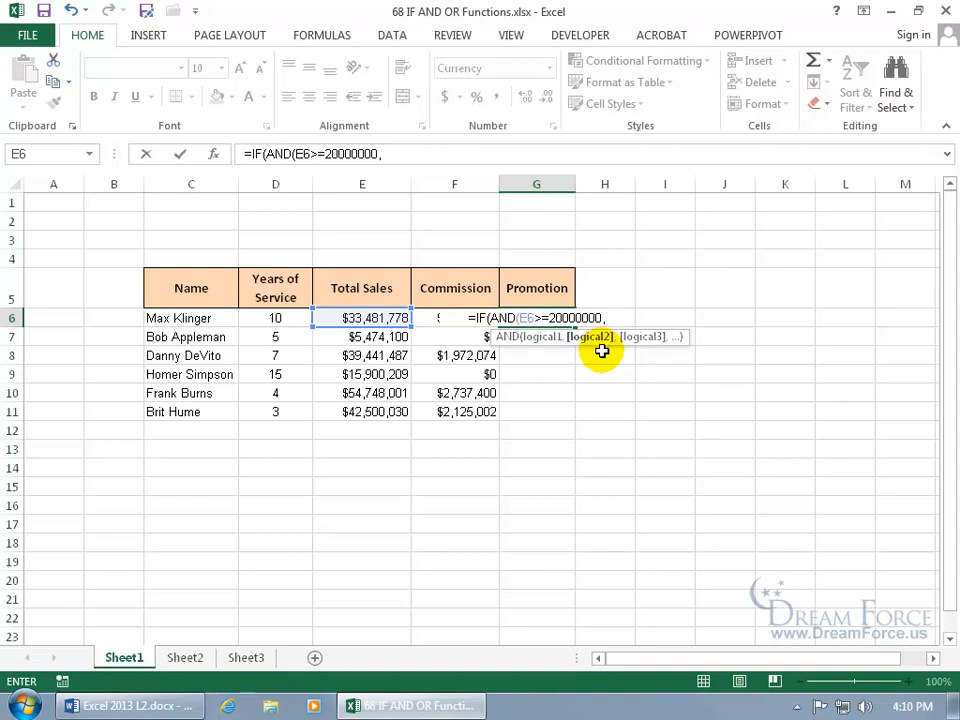
# Add D6>5 on years of service as the second AND condition and close the AND function.
pyautogui.click(287, 317)
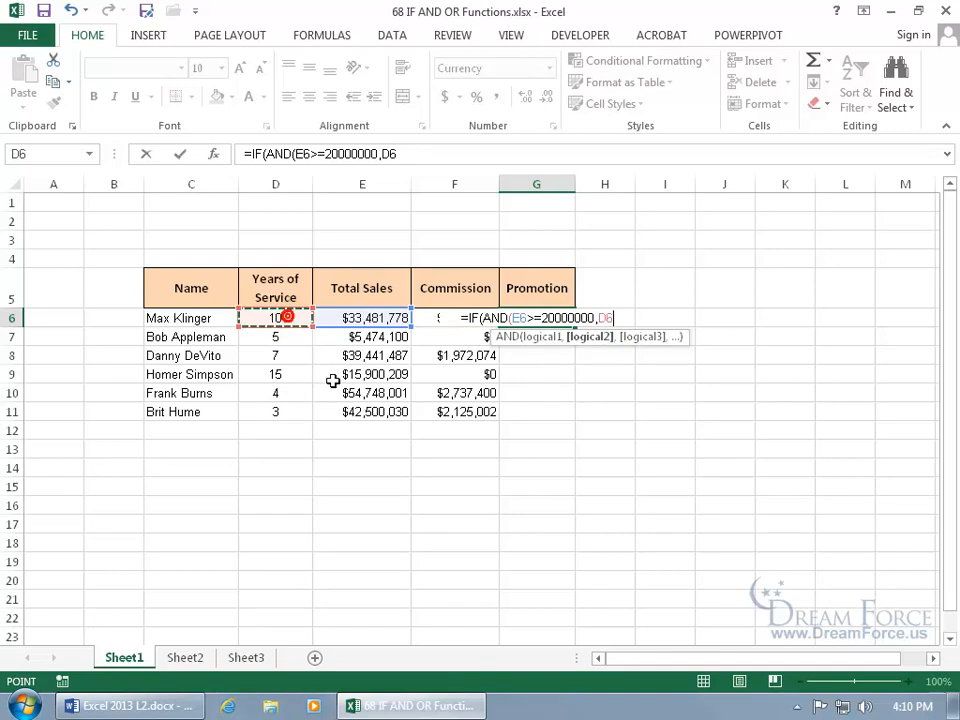
pyautogui.write('>')
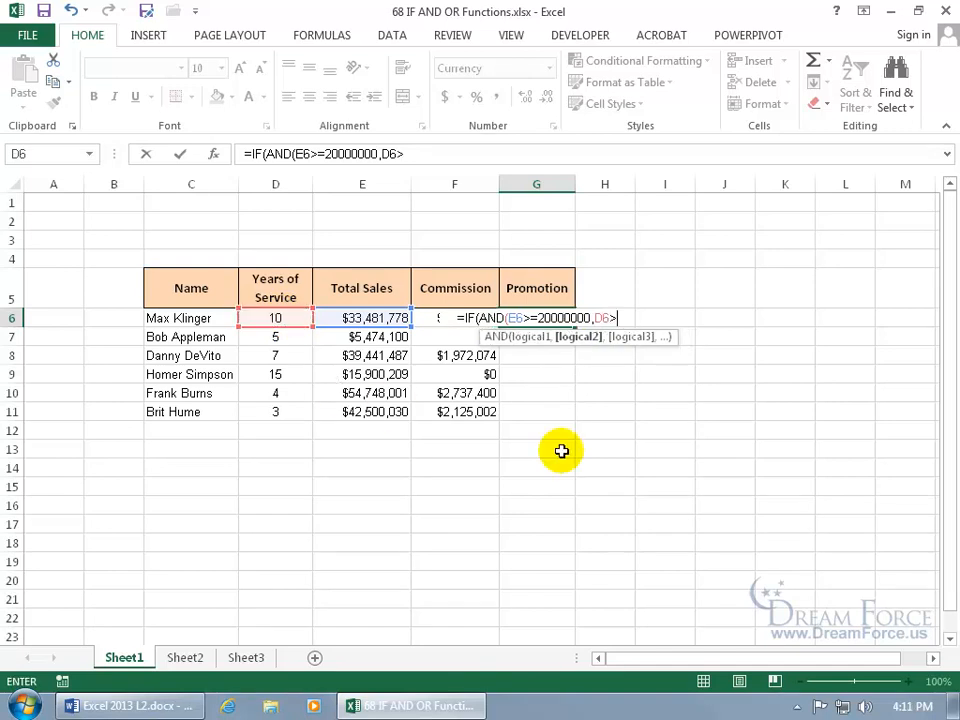
pyautogui.write('5')
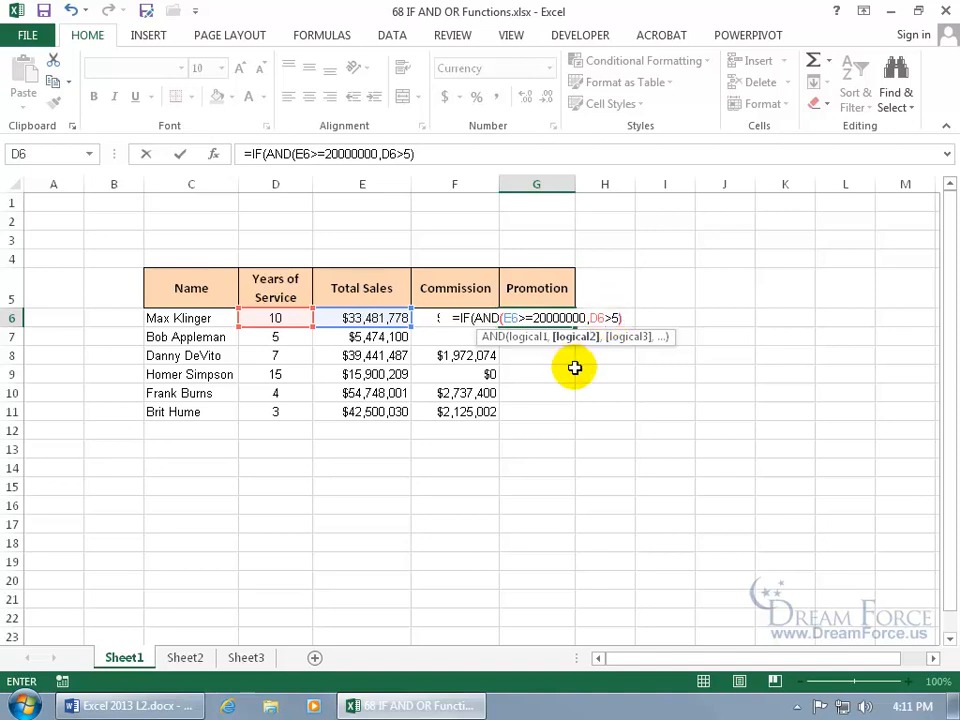
pyautogui.write(')')
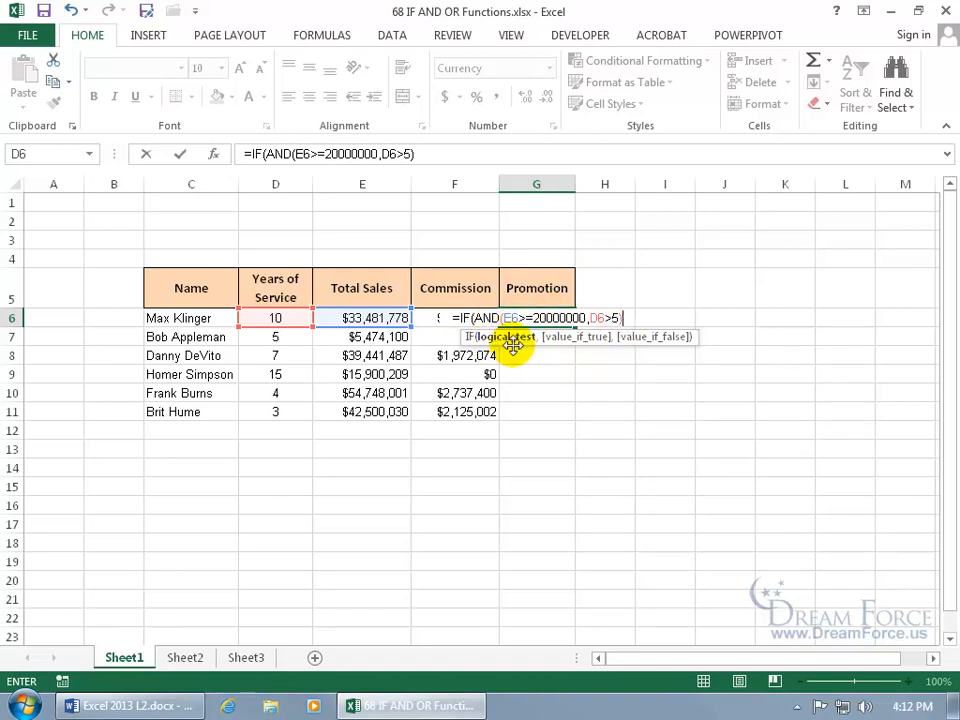
pyautogui.write(')')
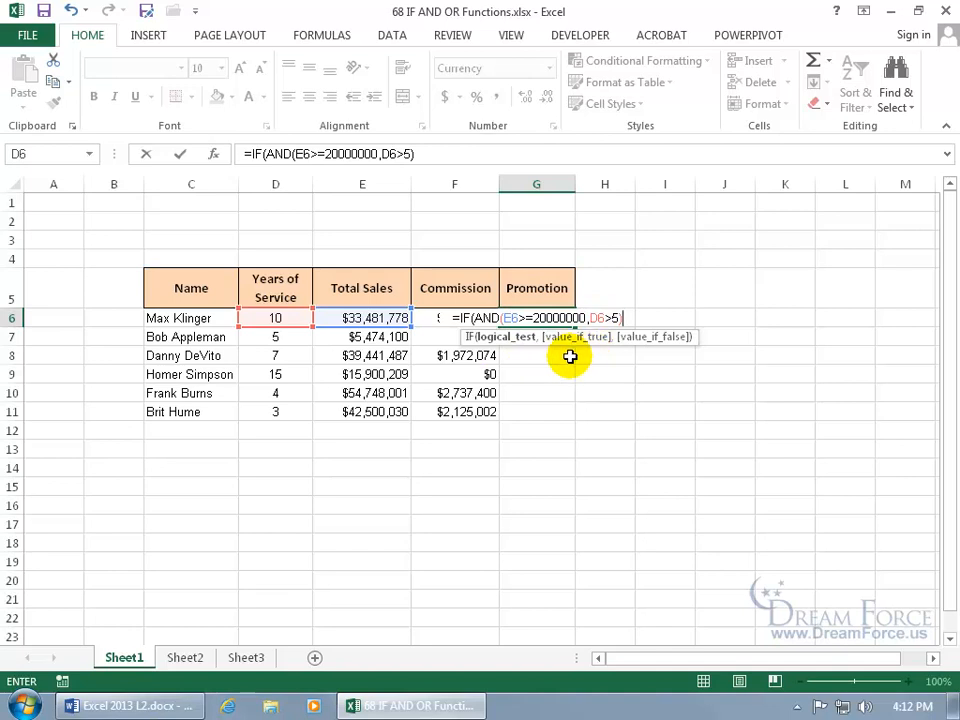
# Add "Promotion" as the value if true in the G6 formula, followed by the separator for the last argument.
pyautogui.write(',')
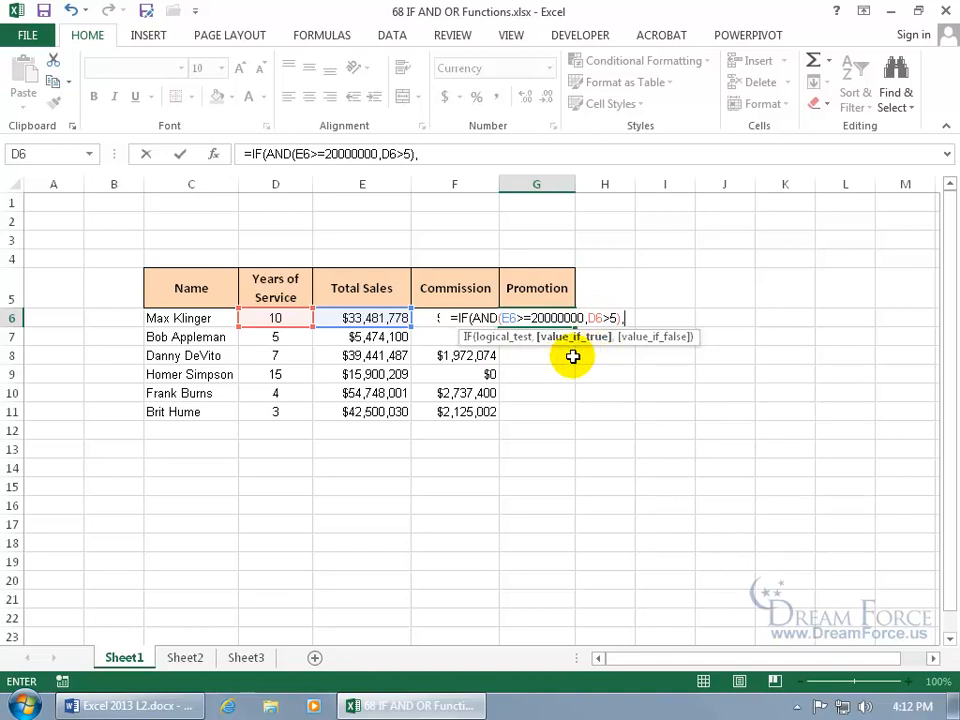
pyautogui.write('"')
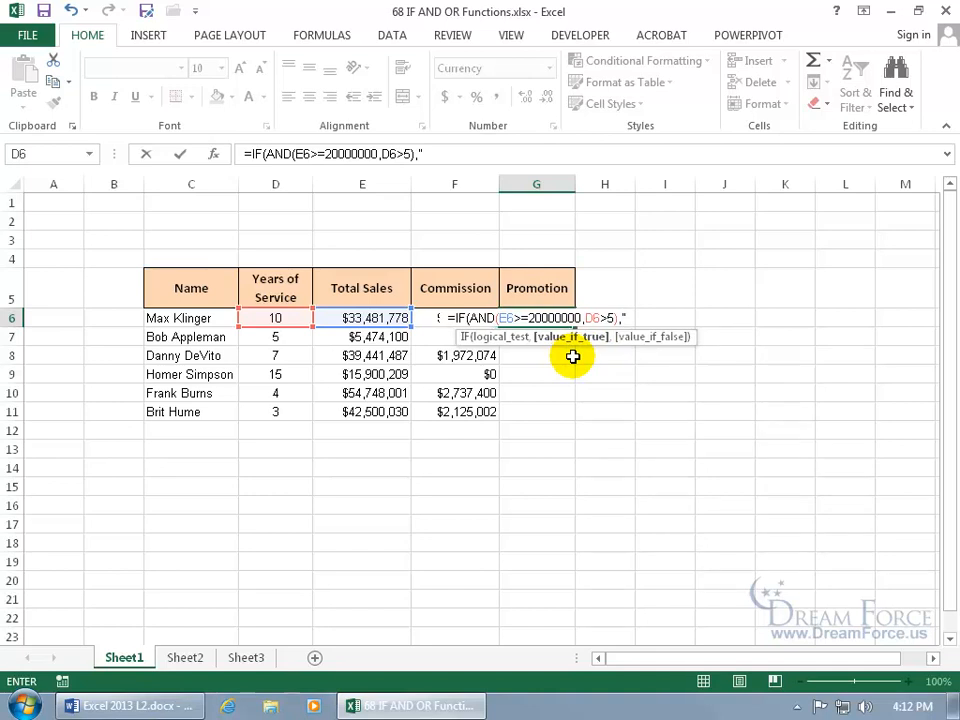
pyautogui.write('Promotion"')
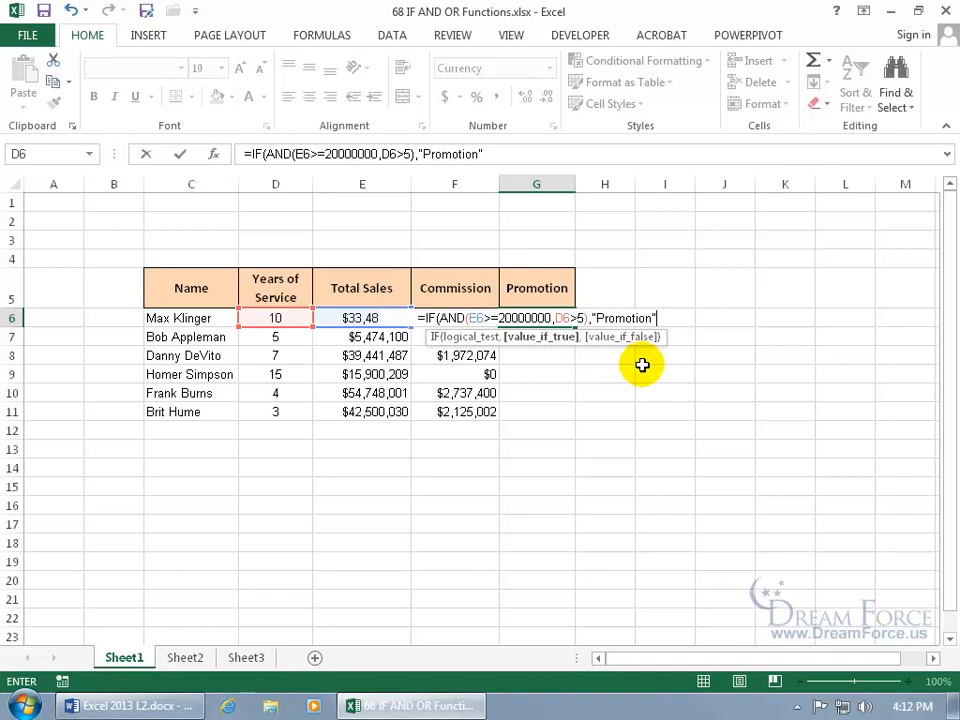
pyautogui.write(',')
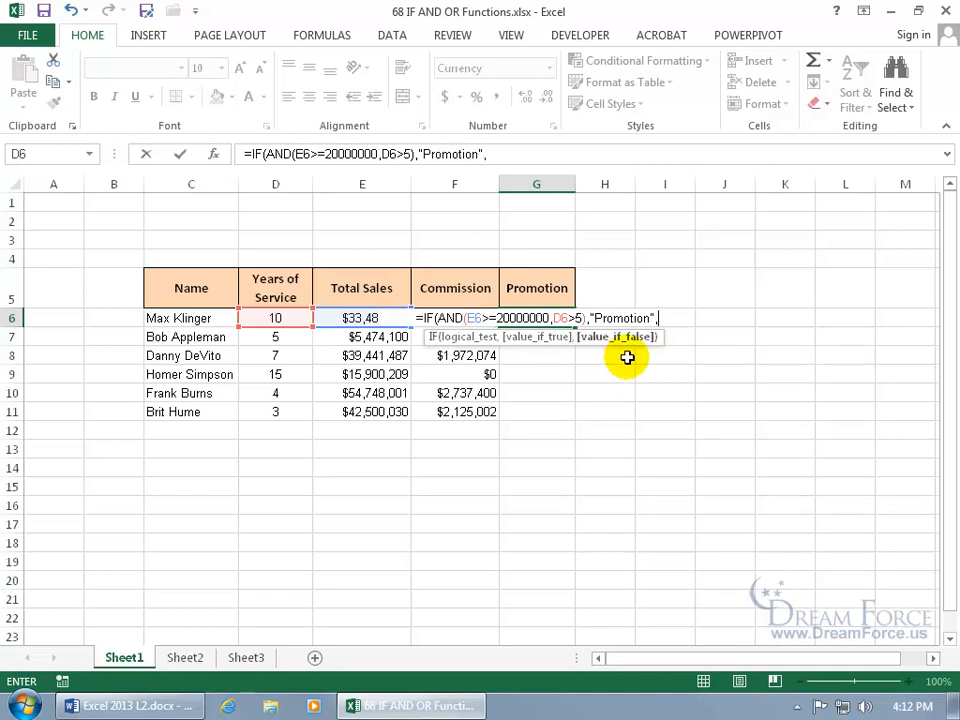
# Complete the G6 formula with "Fired!" as the value if false, close the IF function and enter it.
pyautogui.write('"Fired!"')
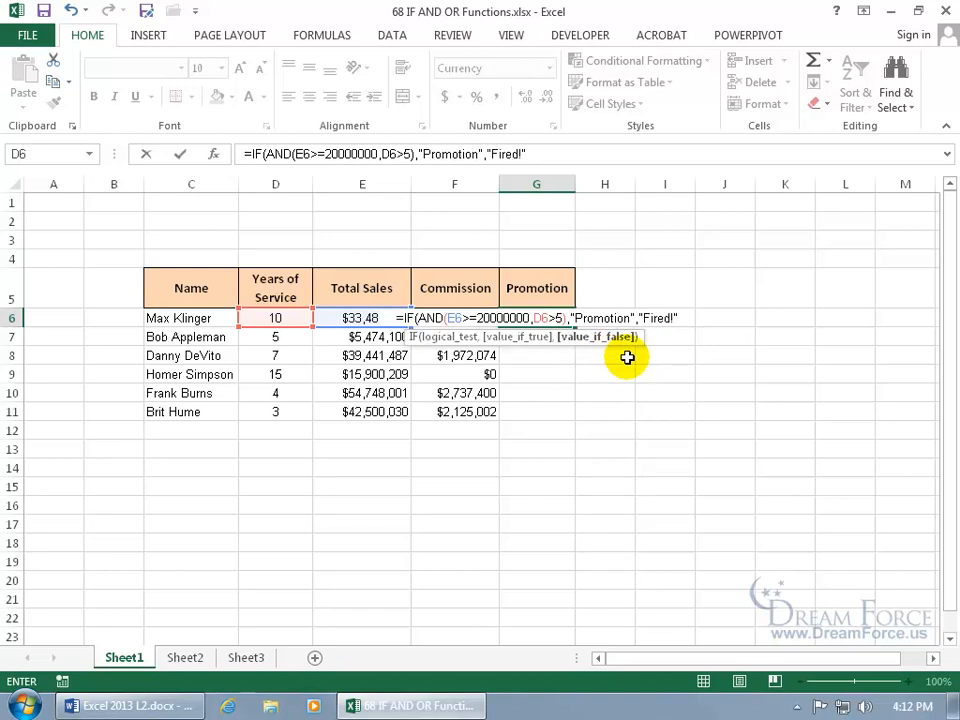
pyautogui.write(')')
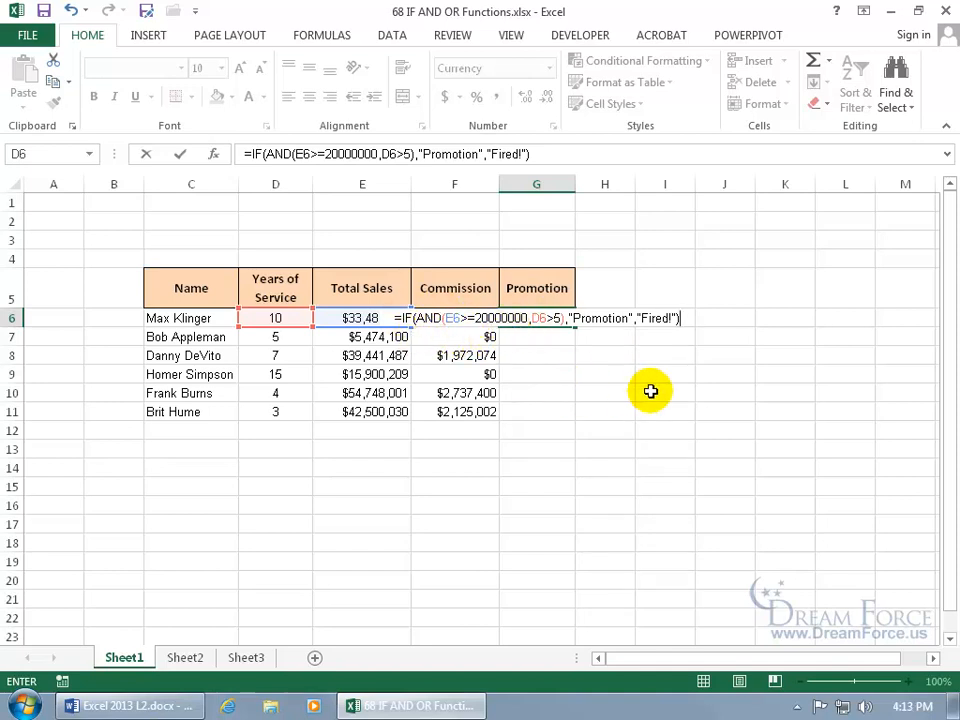
pyautogui.press('Return')
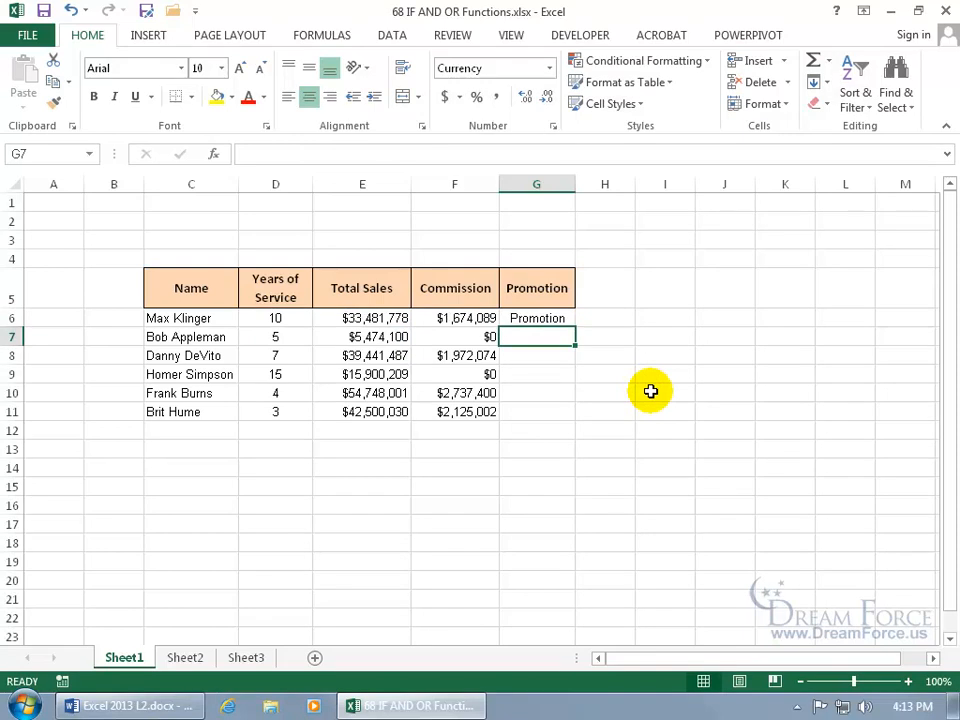
# Check the Total Sales and Years of Service values in row 6, and copy the G6 formula down through G11.
pyautogui.click(383, 320)
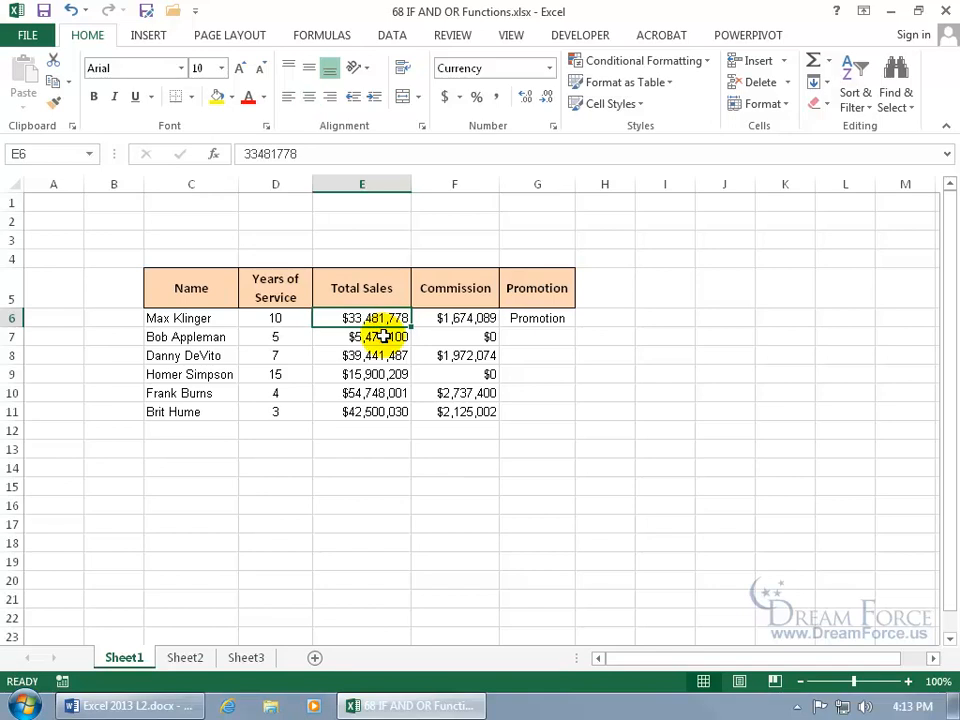
pyautogui.click(292, 319)
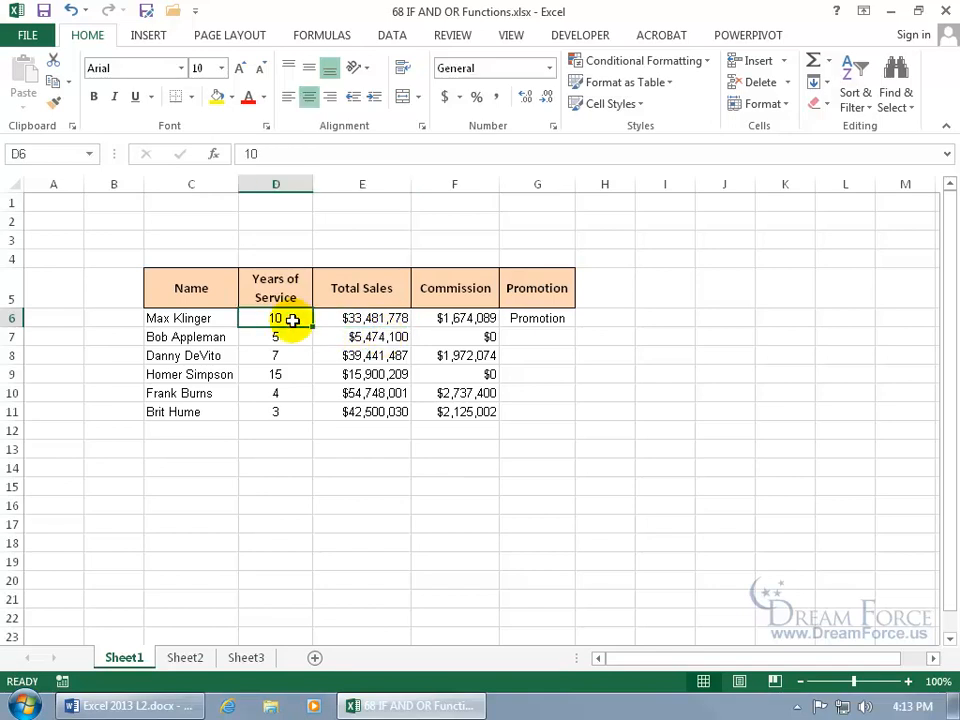
pyautogui.click(560, 320)
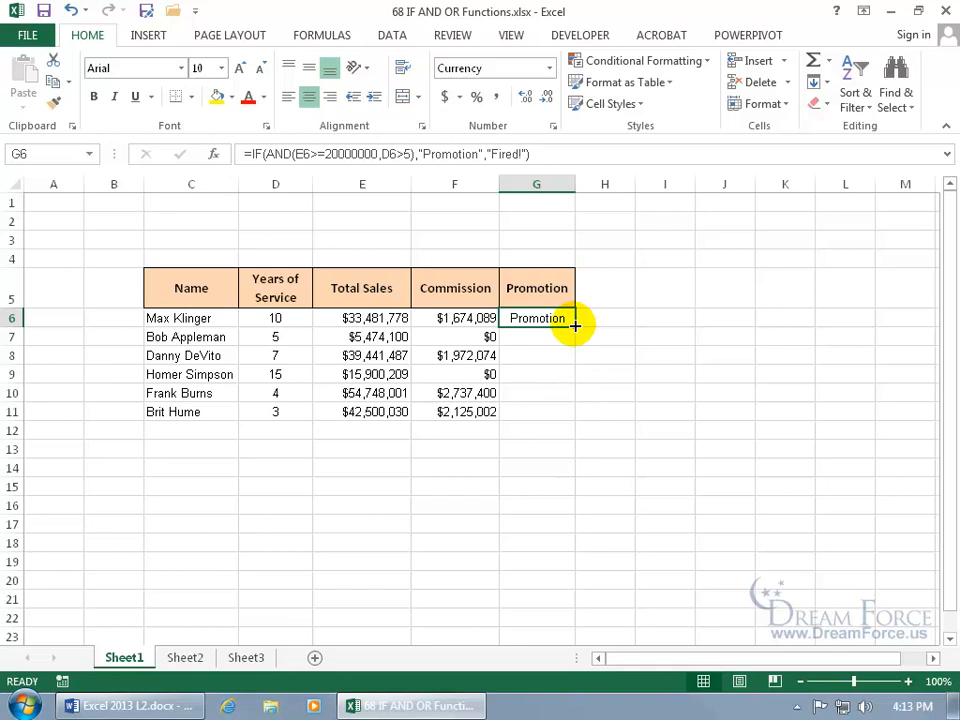
pyautogui.moveTo(575, 326); pyautogui.dragTo(576, 414)
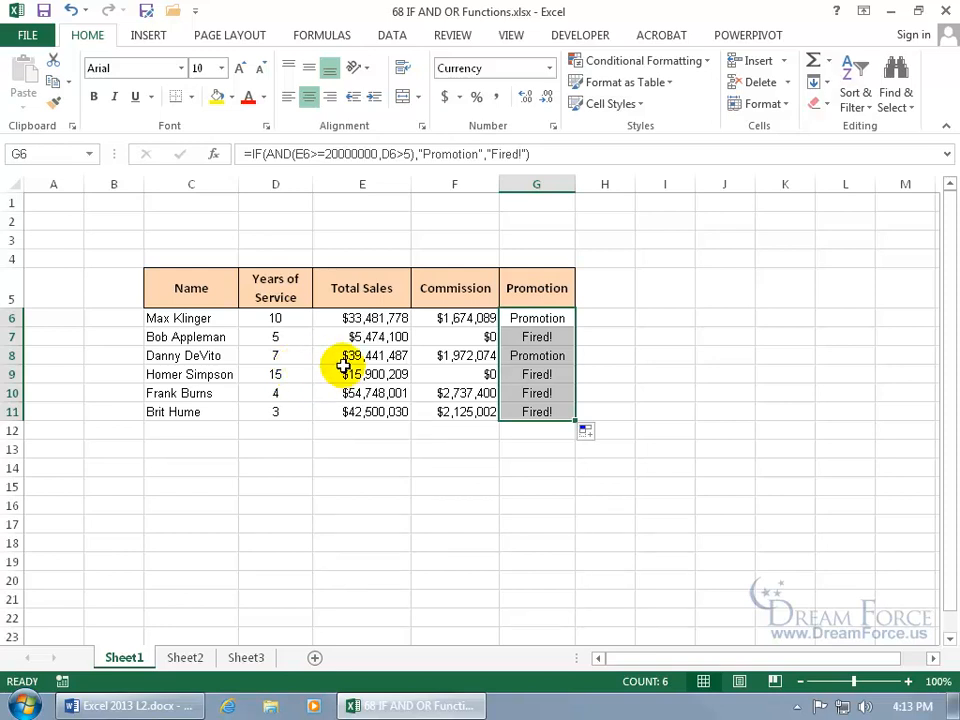
# Remove the whole AND function from the G6 formula, keeping the IF function and its "Promotion" and "Fired!" results.
pyautogui.click(536, 318)
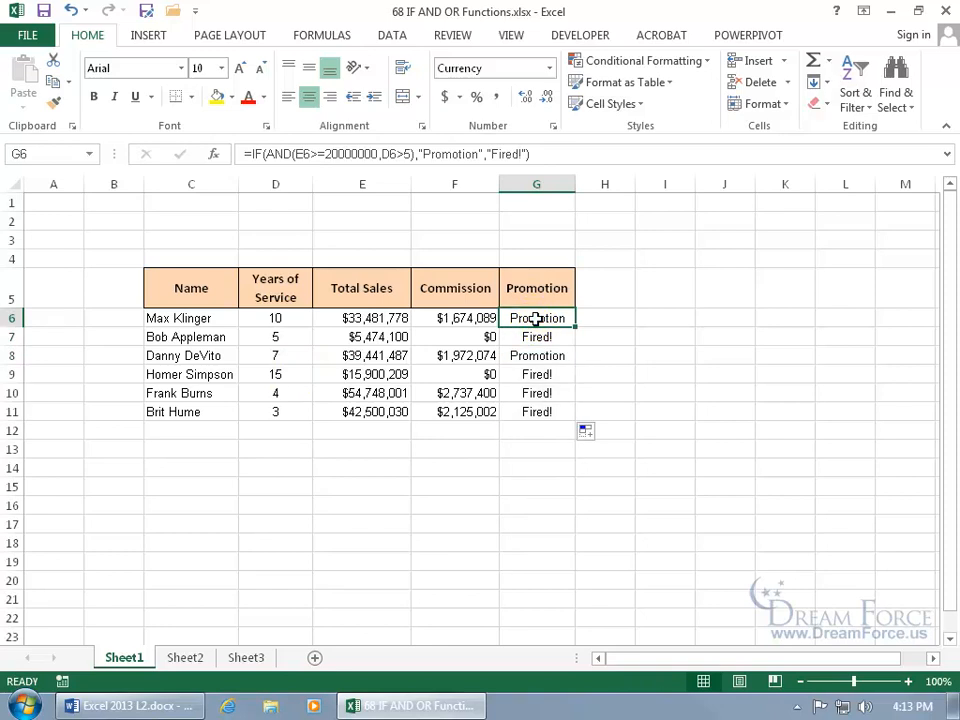
pyautogui.doubleClick(536, 318)
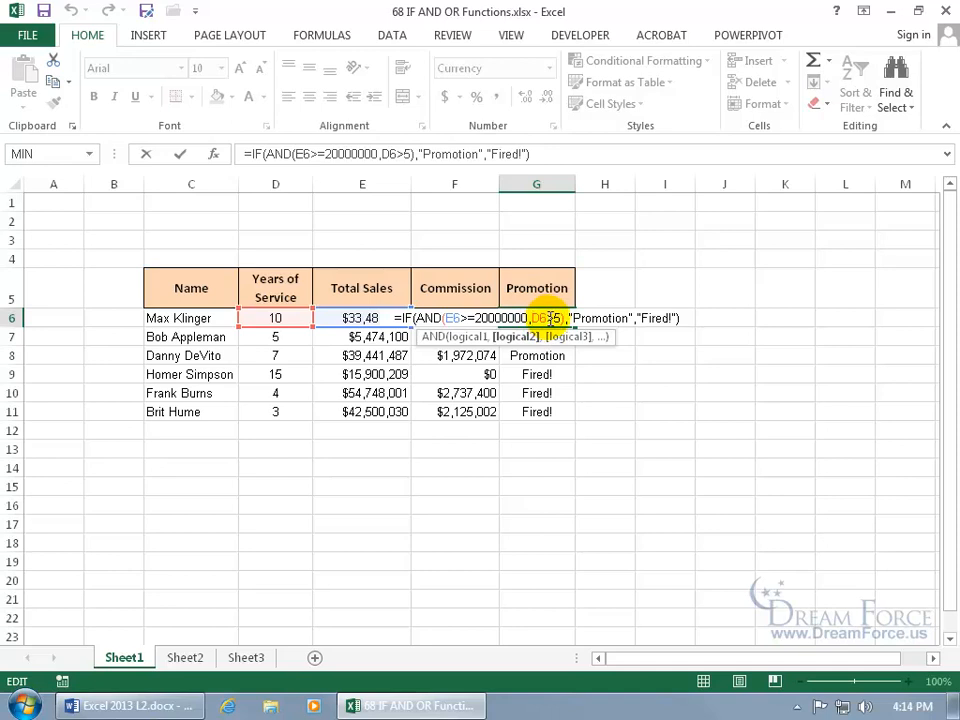
pyautogui.click(420, 318)
pyautogui.moveTo(420, 318); pyautogui.dragTo(562, 319)
pyautogui.press('Delete')
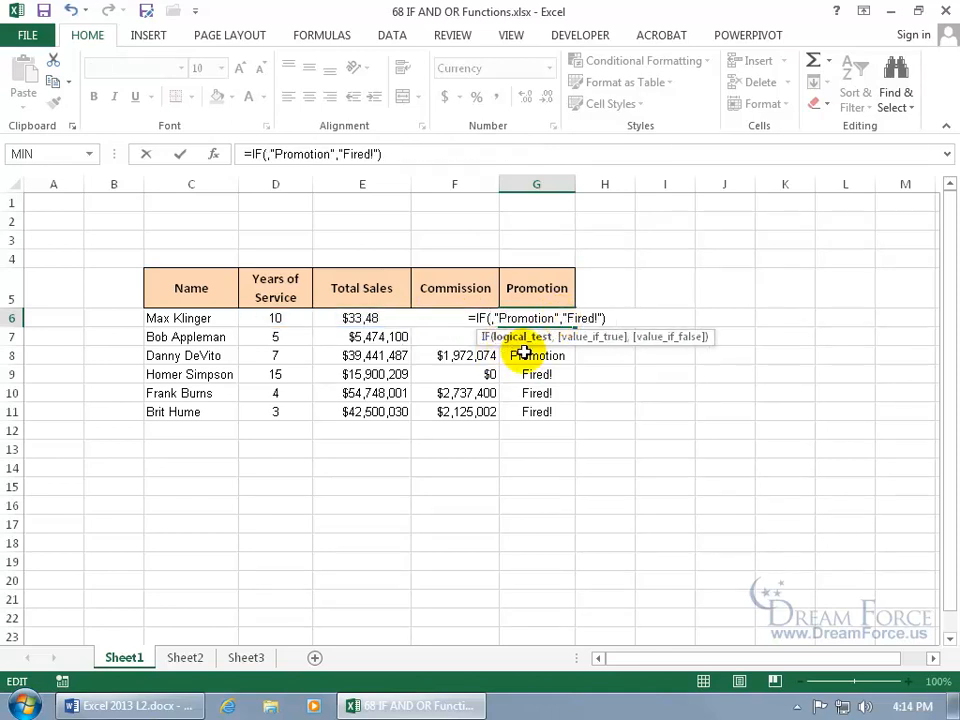
# Insert an OR function as the logical test in G6, with E6>=20000000 as its first condition.
pyautogui.write('or')
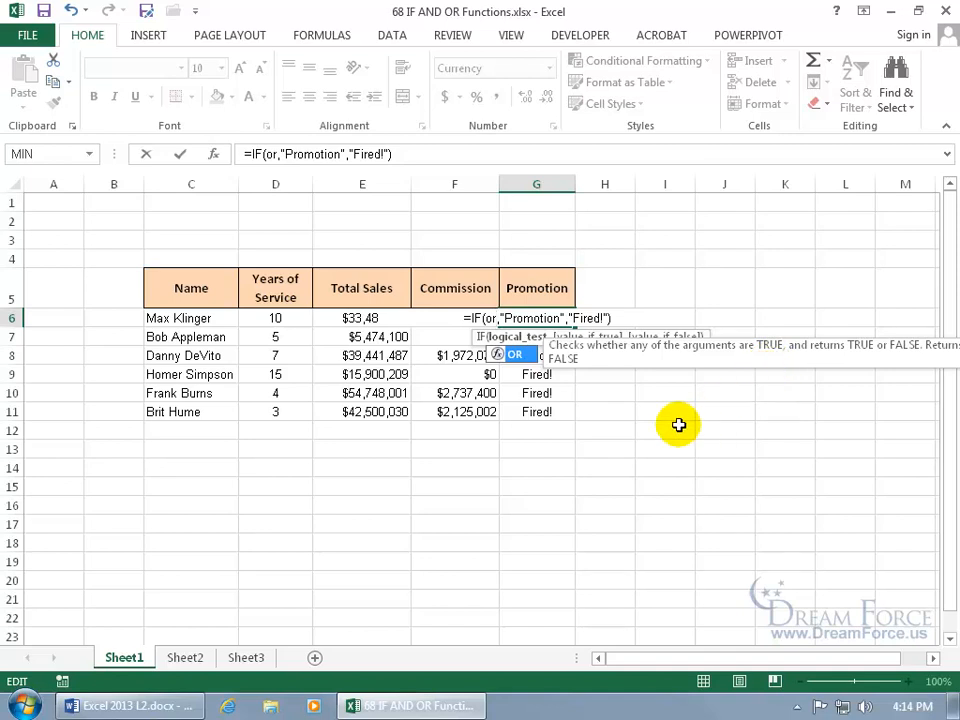
pyautogui.press('Tab')
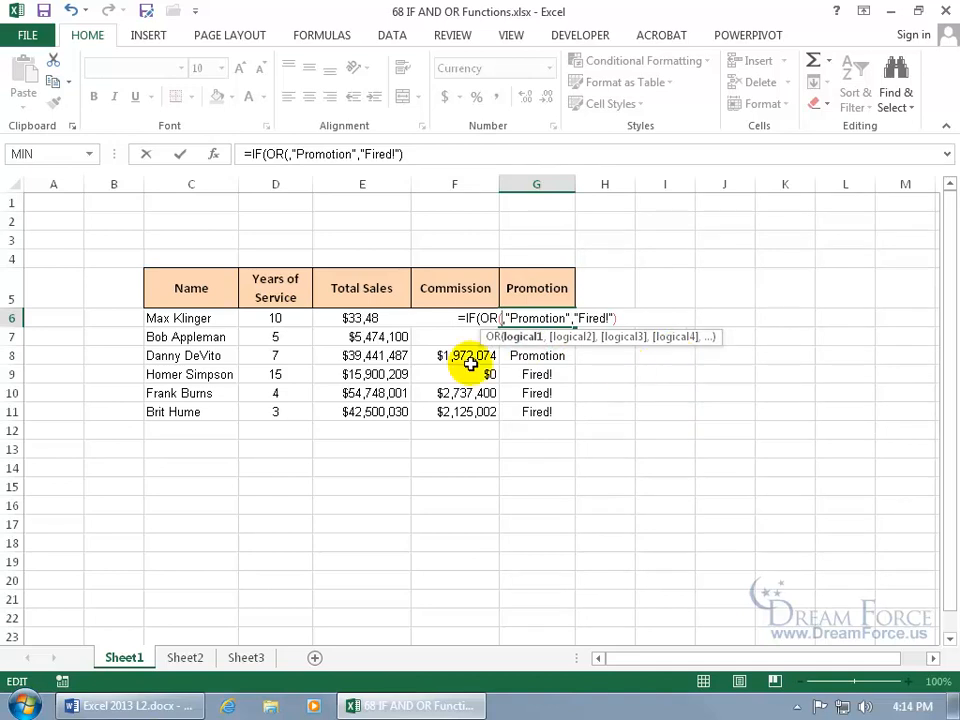
pyautogui.click(374, 317)
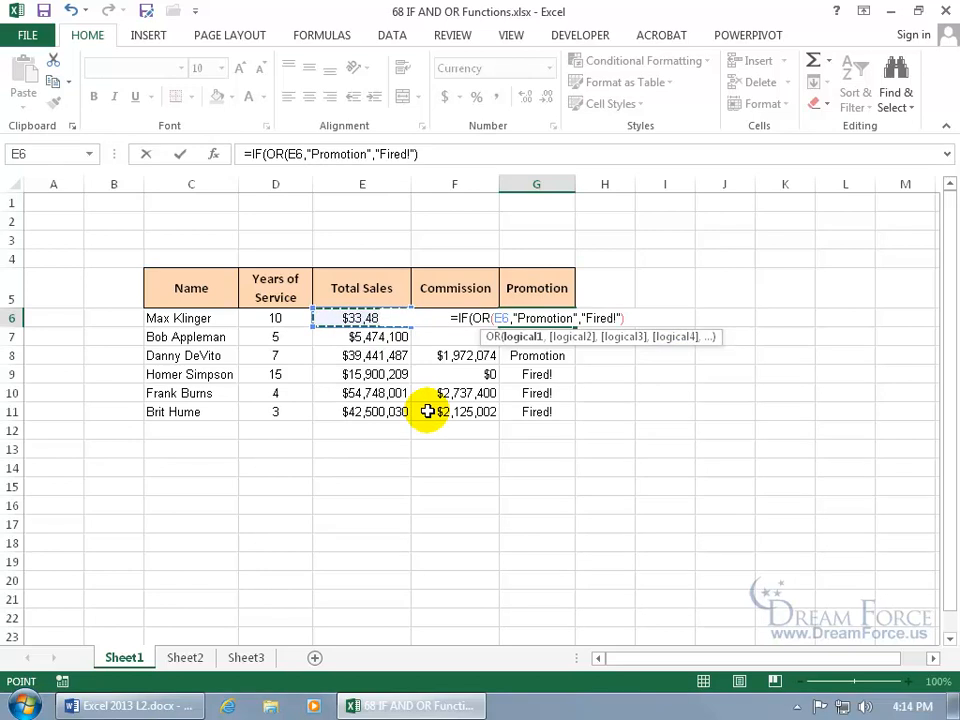
pyautogui.write('>')
pyautogui.write('=20')
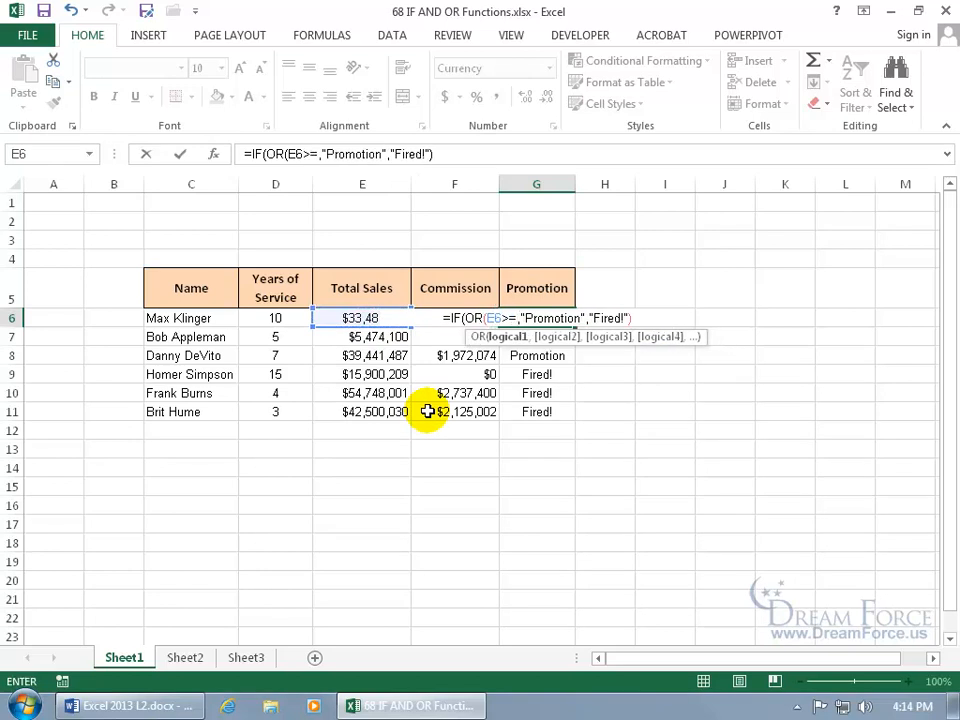
pyautogui.write('000000,')
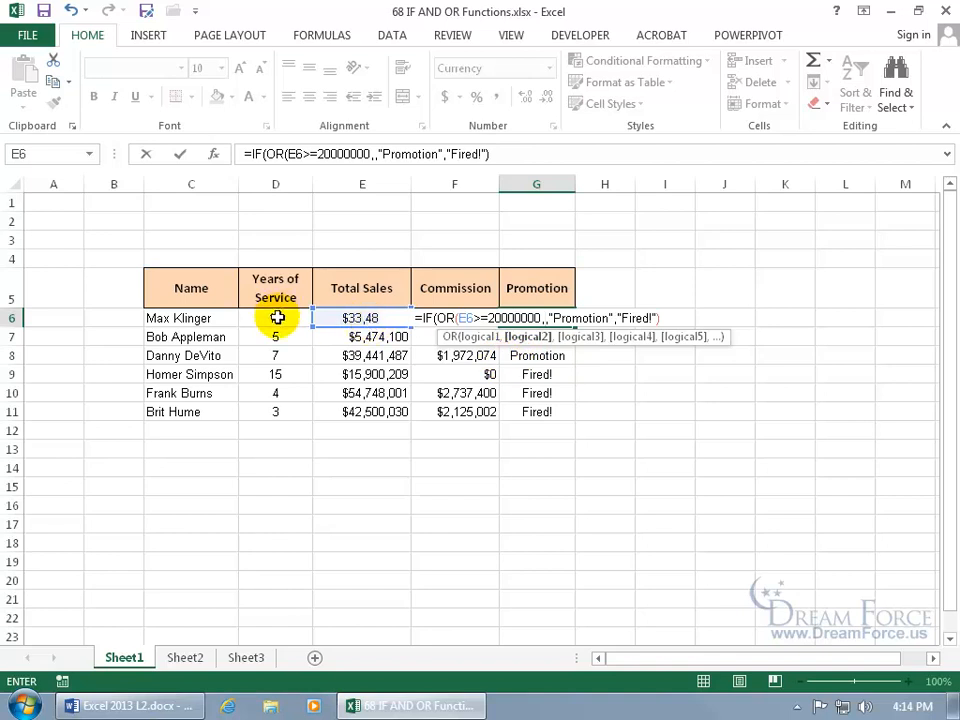
# Add D6>5 as the second OR condition, close the OR function and enter the G6 formula.
pyautogui.click(277, 317)
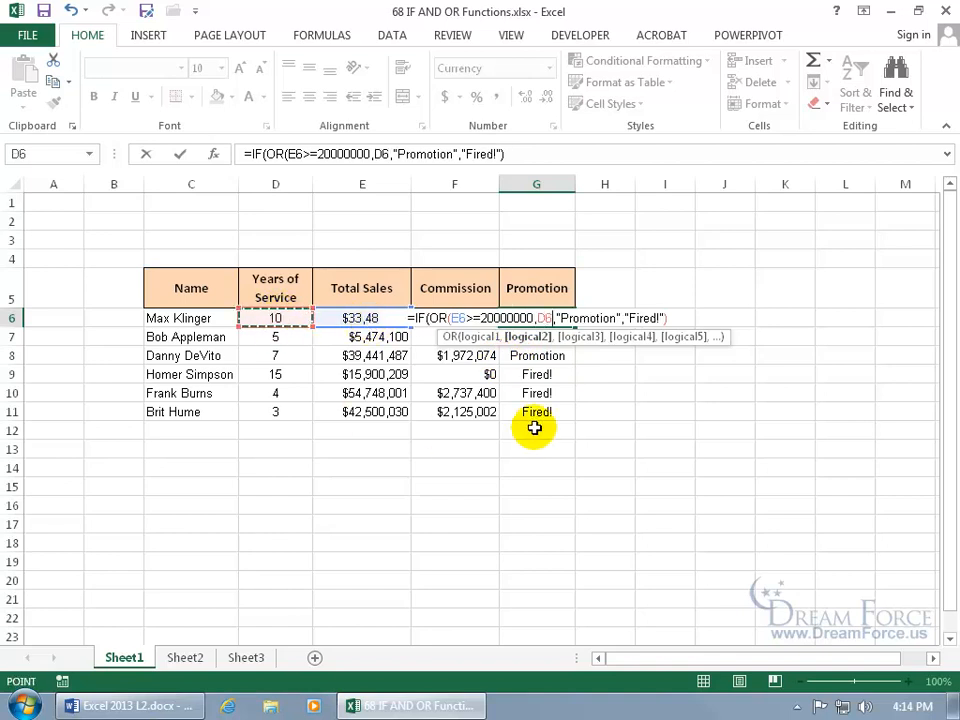
pyautogui.write('>5')
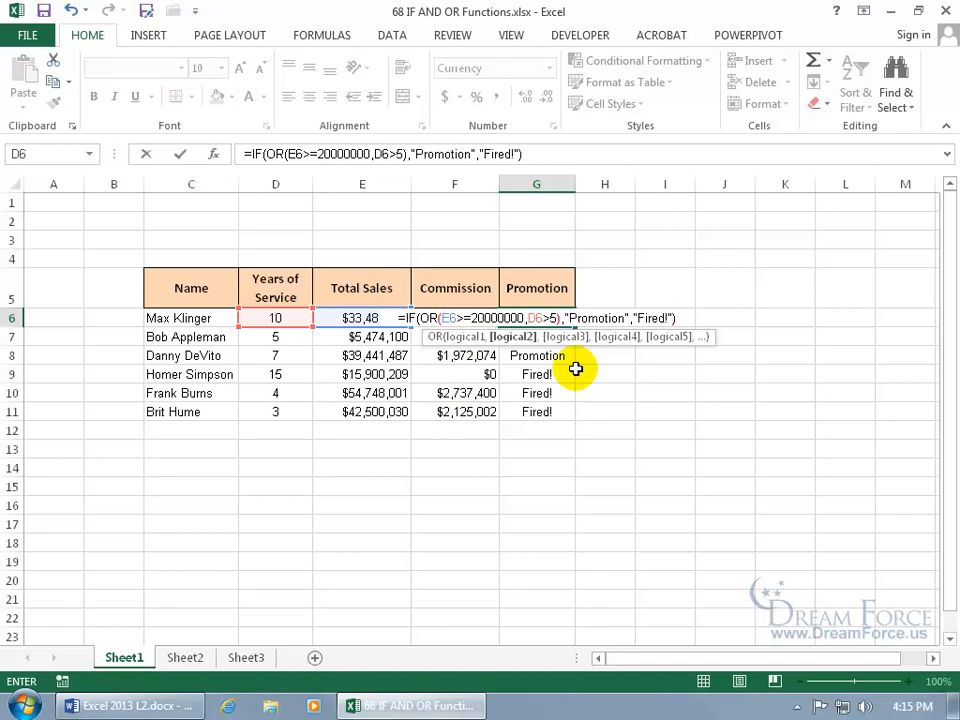
pyautogui.write(')')
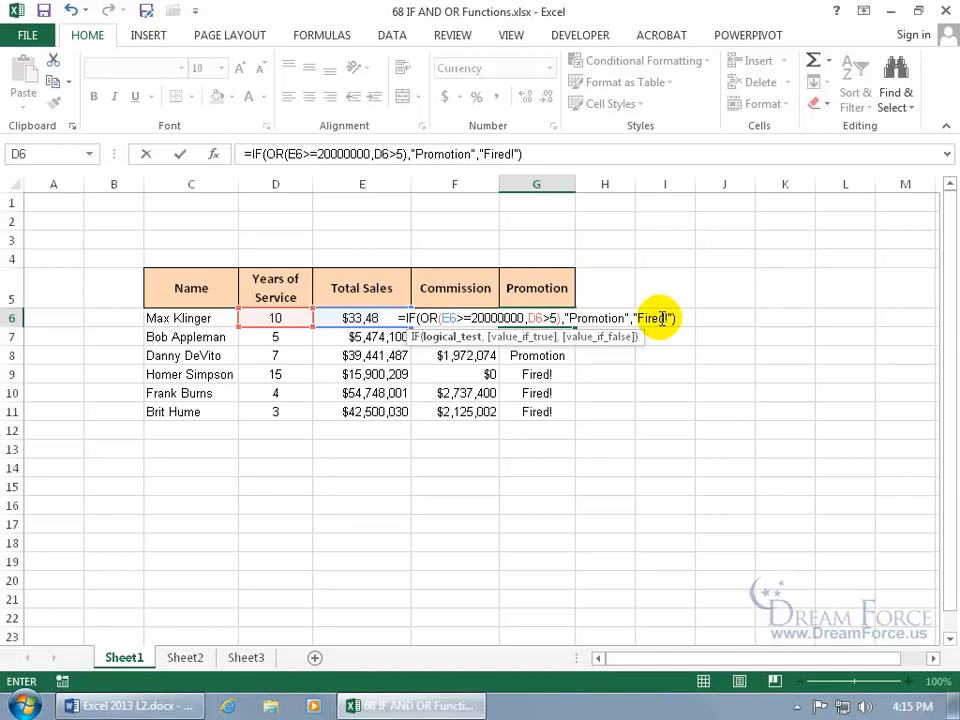
pyautogui.press('Return')
# Copy the OR formula from G6 down through G11 and check row 7's promotion result, total sales and years of service.
pyautogui.click(561, 318)
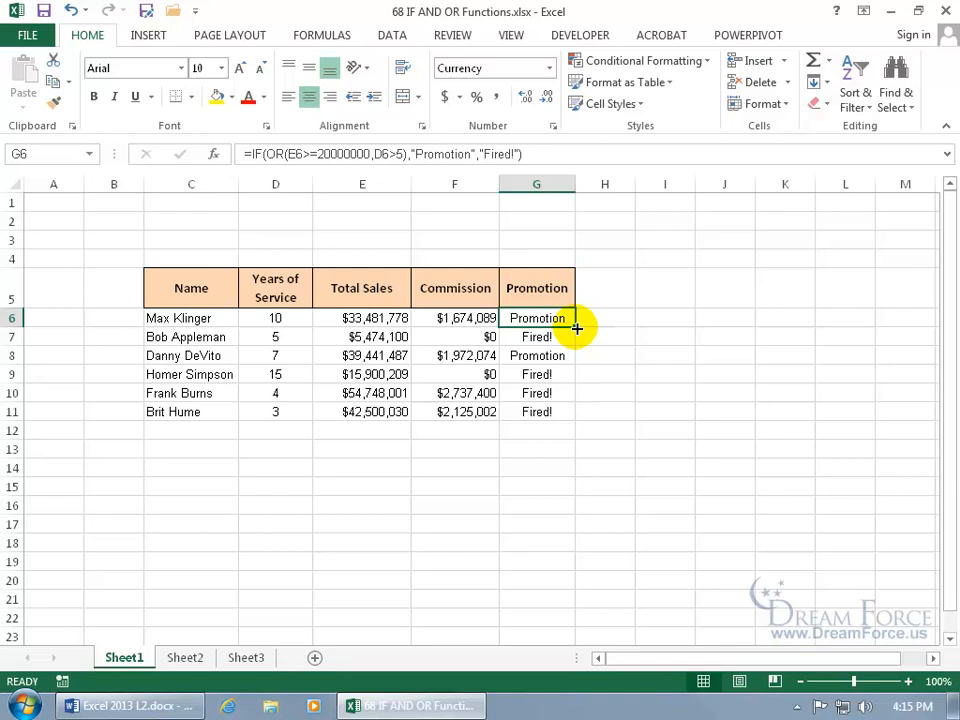
pyautogui.moveTo(577, 328); pyautogui.dragTo(581, 418)
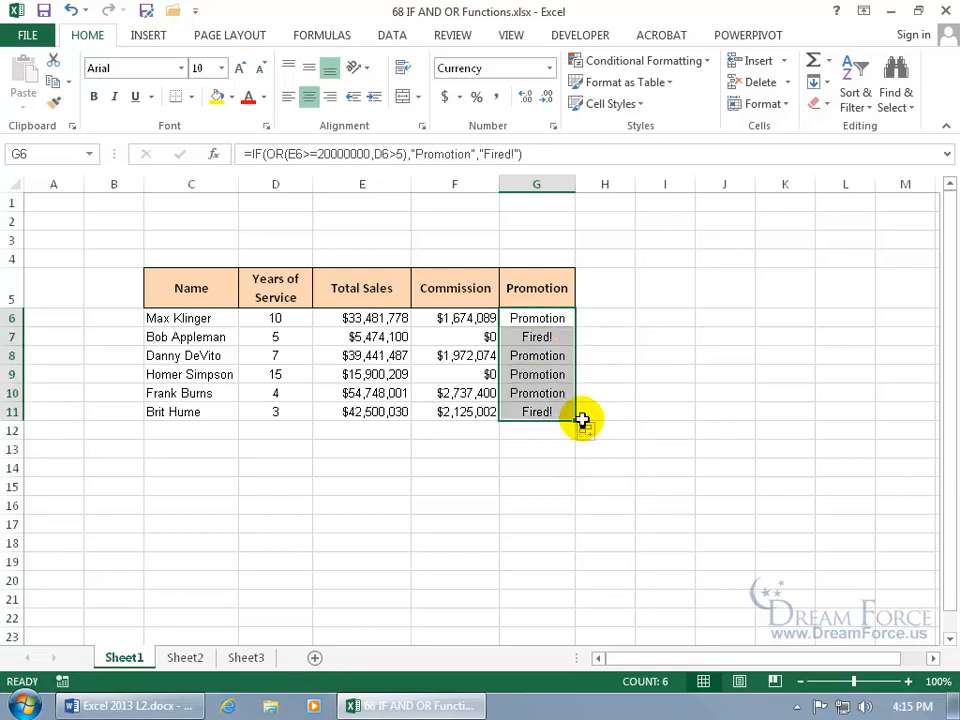
pyautogui.click(541, 336)
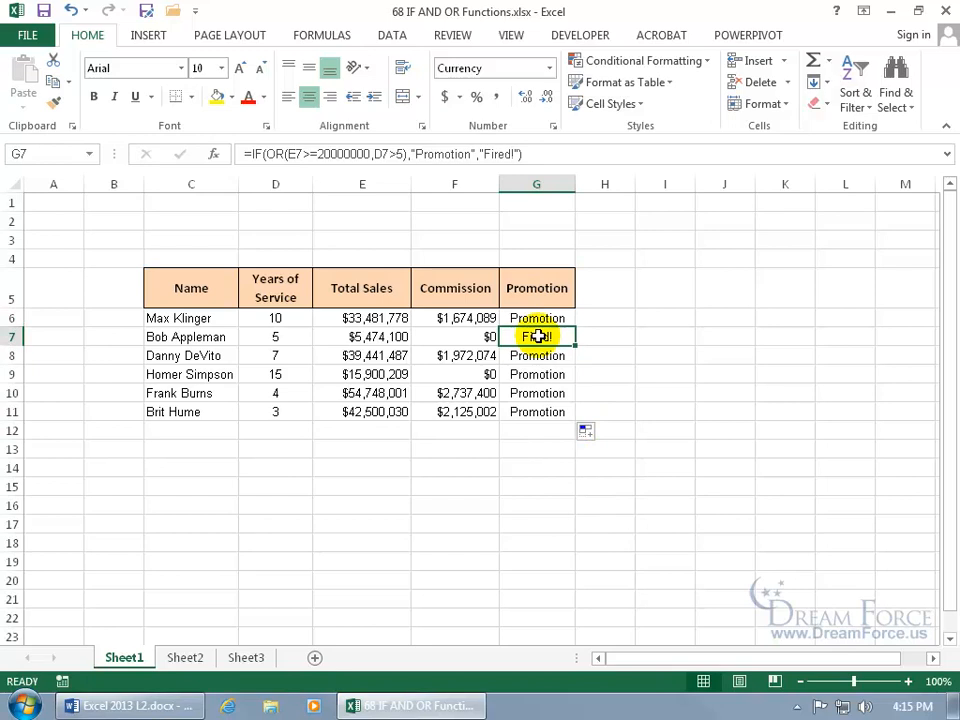
pyautogui.click(385, 337)
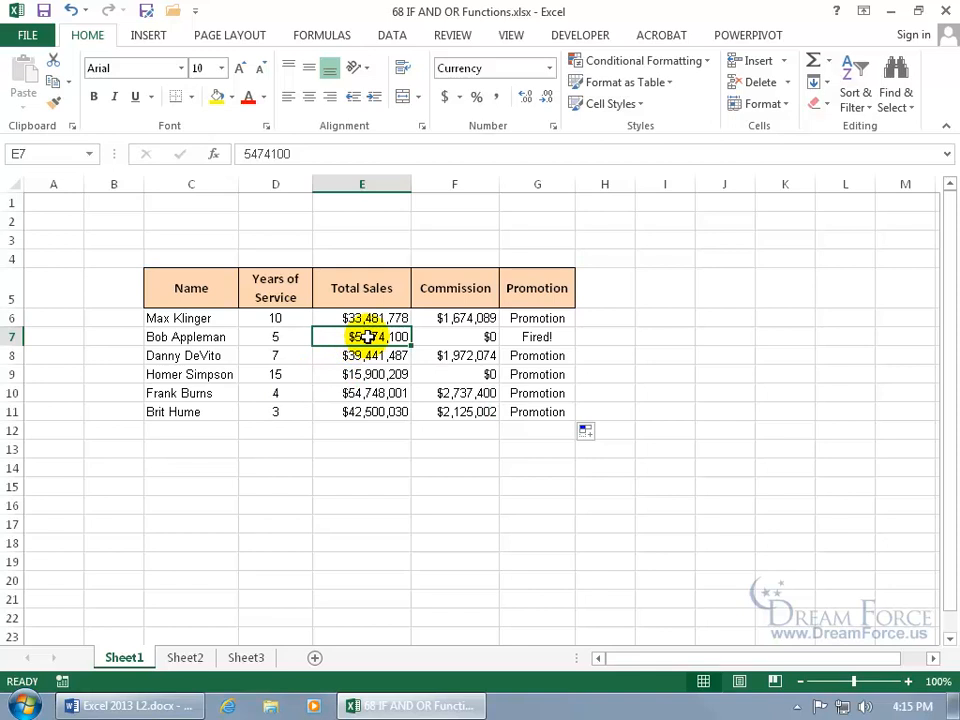
pyautogui.click(301, 337)
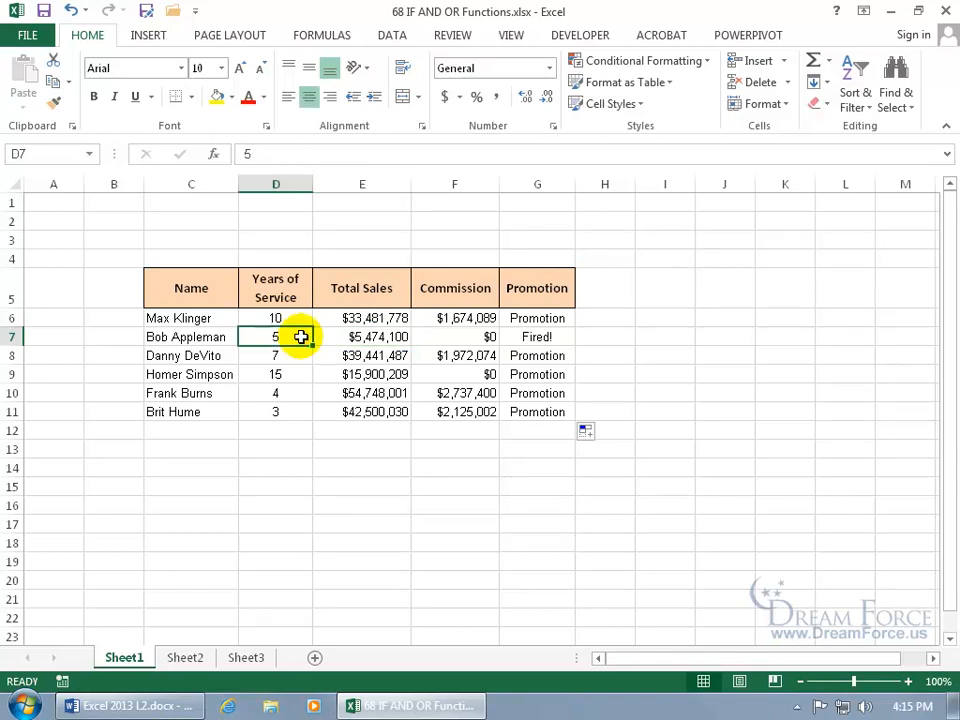
# Change the second OR condition in the G7 formula to D7>=5 and check the cell.
pyautogui.doubleClick(521, 334)
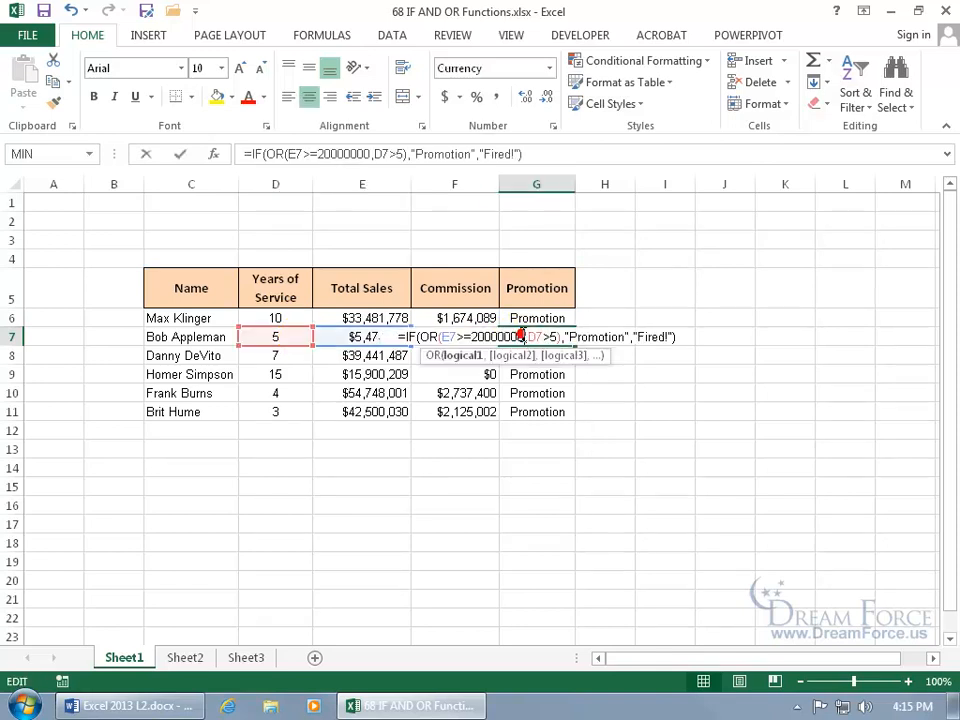
pyautogui.moveTo(522, 336); pyautogui.dragTo(546, 349)
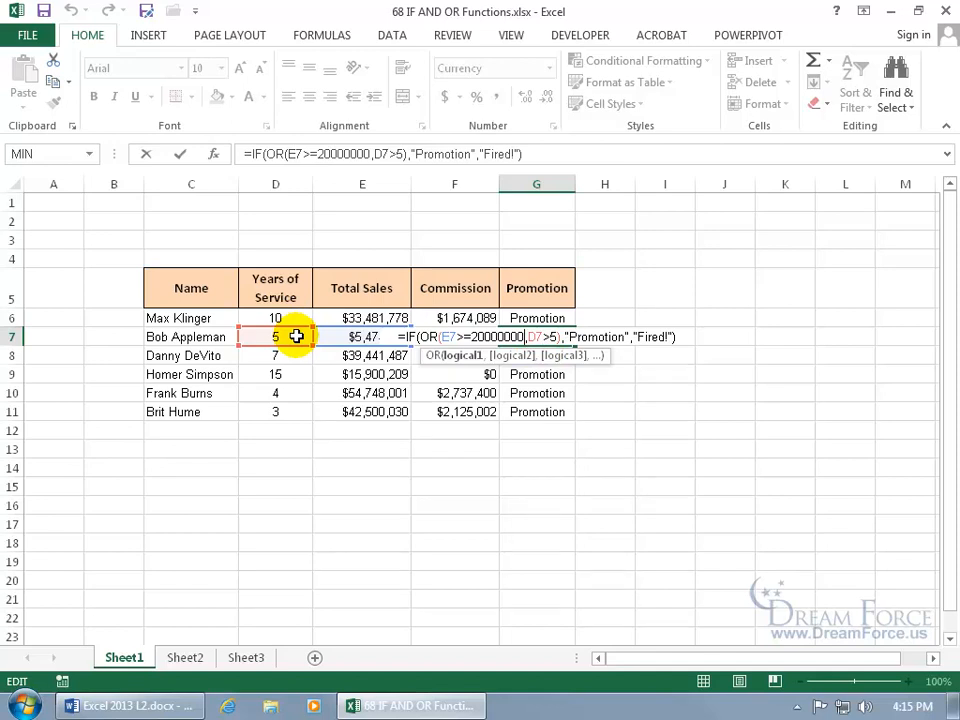
pyautogui.click(553, 337)
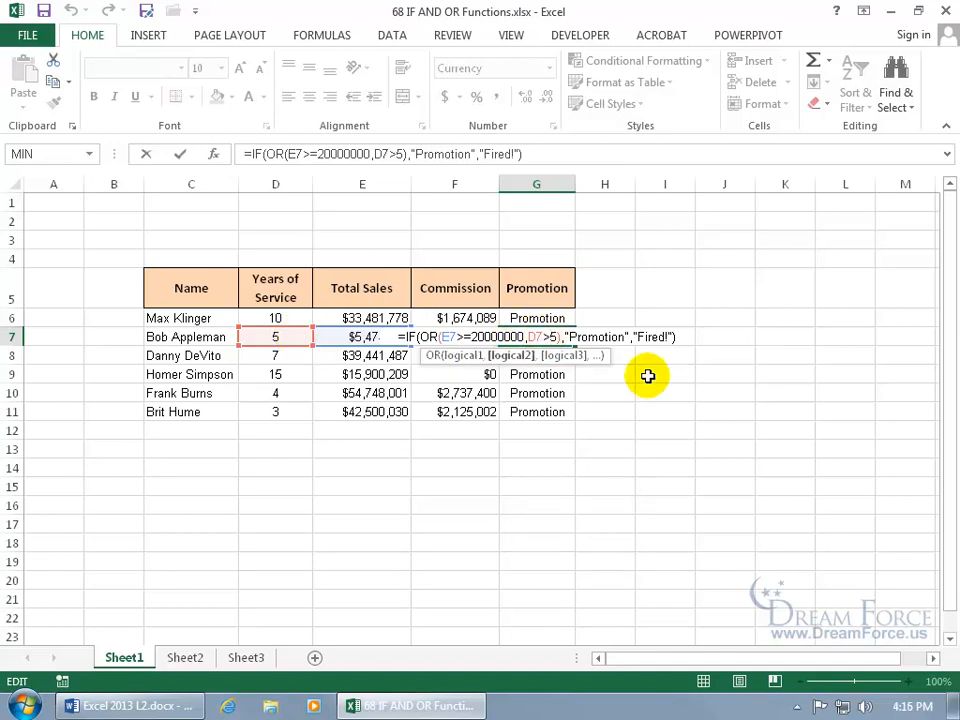
pyautogui.write('=')
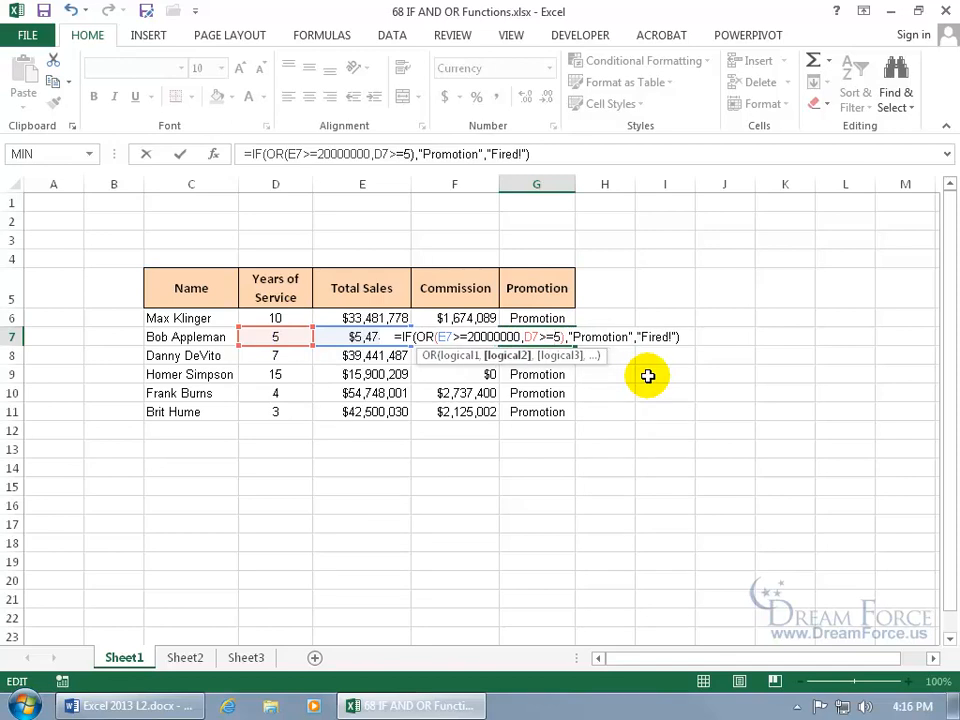
pyautogui.press('Return')
pyautogui.click(538, 337)
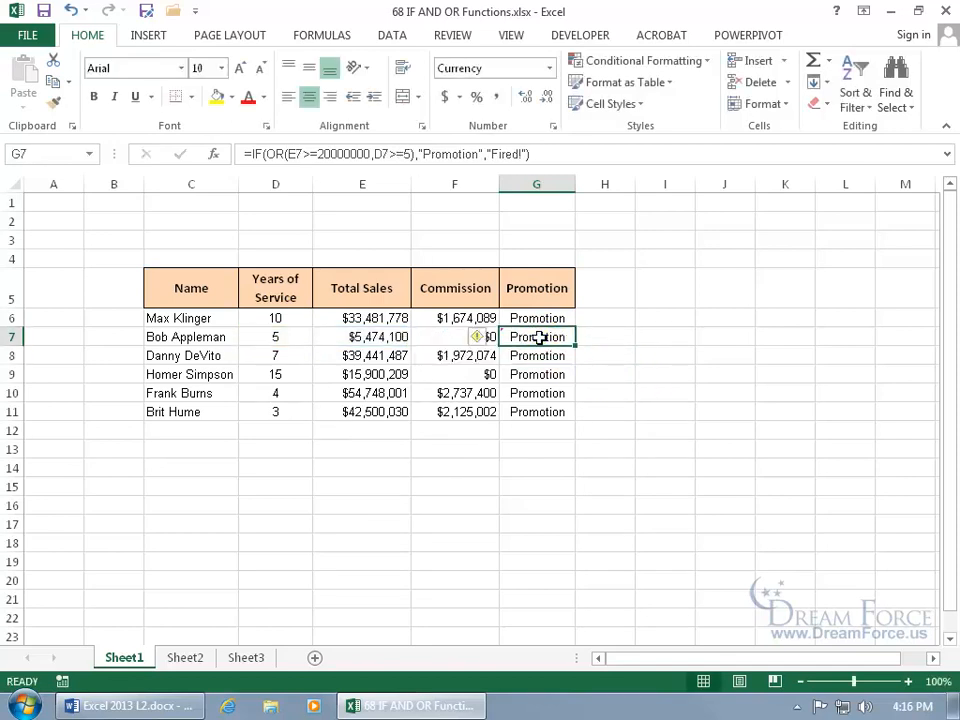
# Review the error-checking options and the formula in G7, and undo the last edit to its OR condition.
pyautogui.click(481, 338)
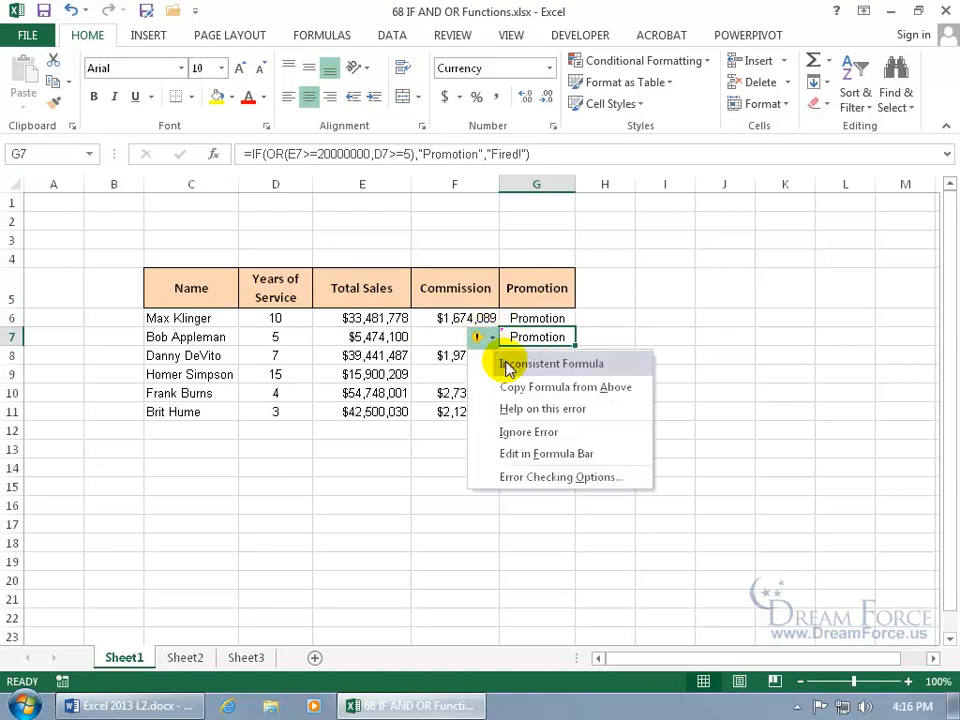
pyautogui.click(536, 337)
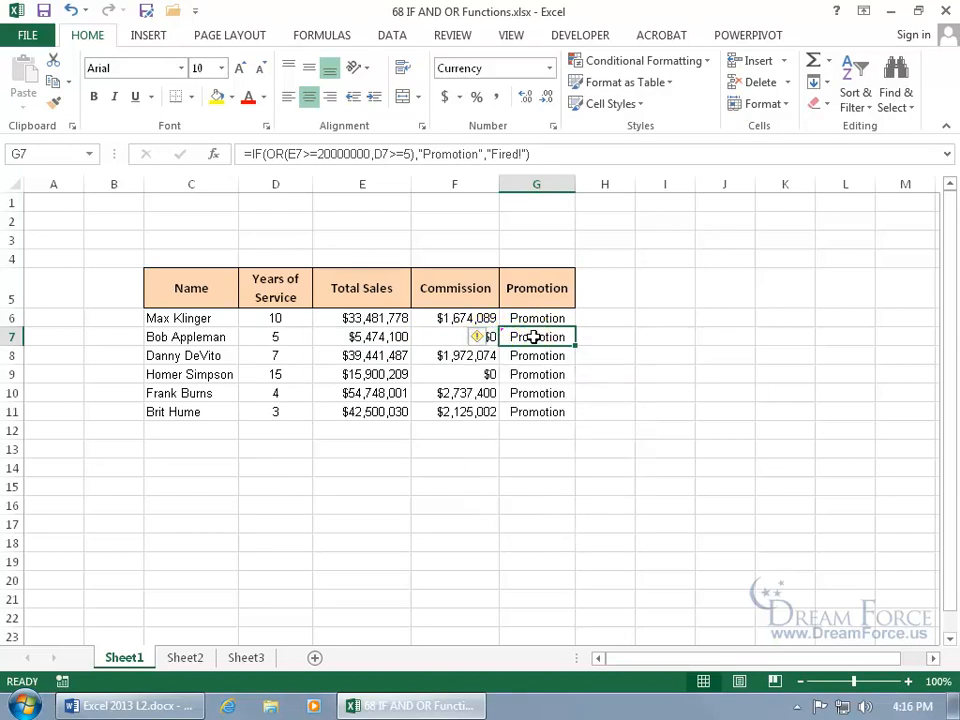
pyautogui.doubleClick(544, 337)
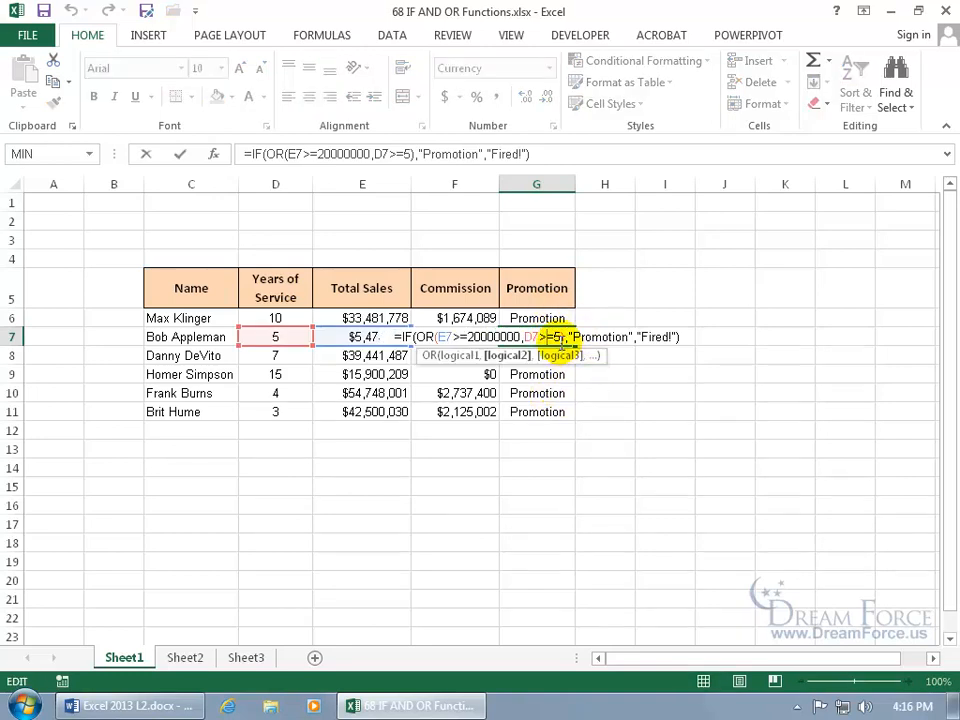
pyautogui.press('Escape')
pyautogui.click(70, 11)
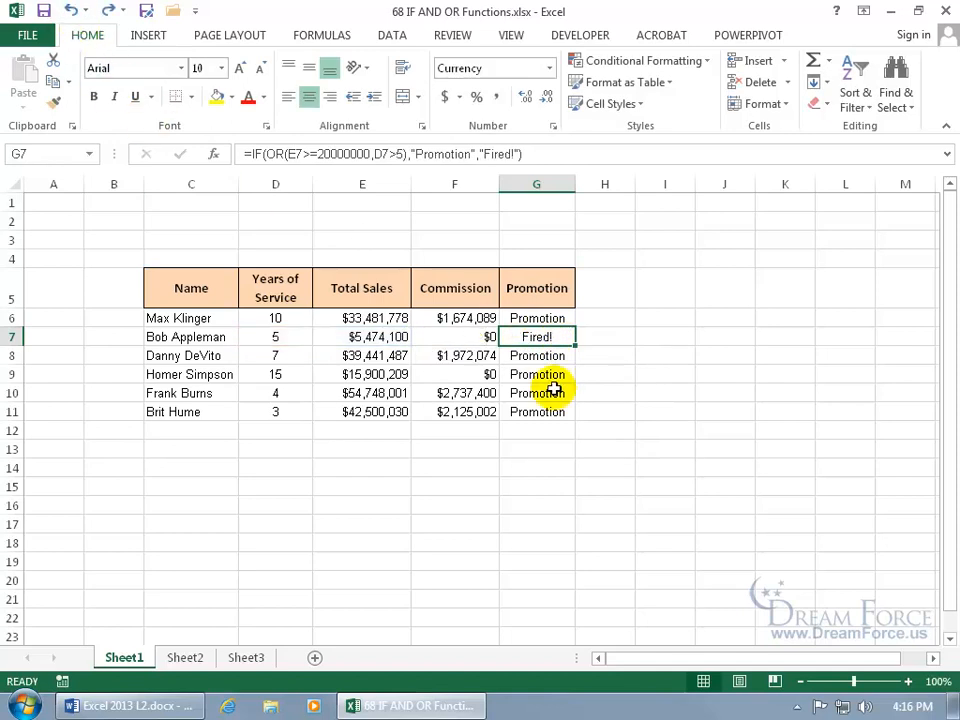
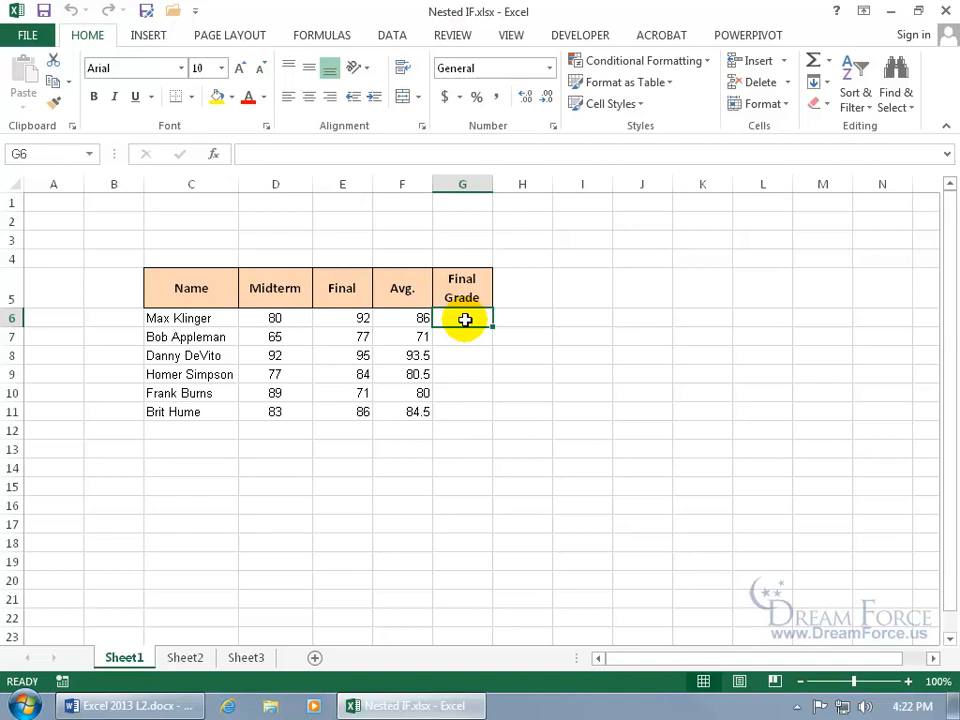
# Start an IF formula in G6 that tests F6>=90 and returns "A" when true.
pyautogui.click(422, 318)
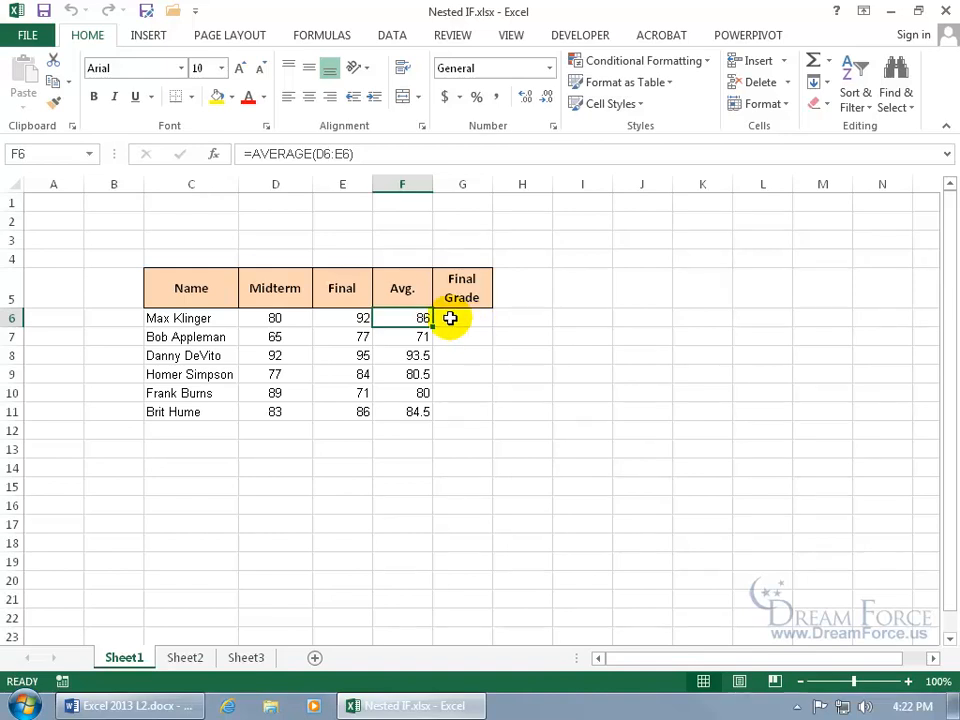
pyautogui.click(450, 318)
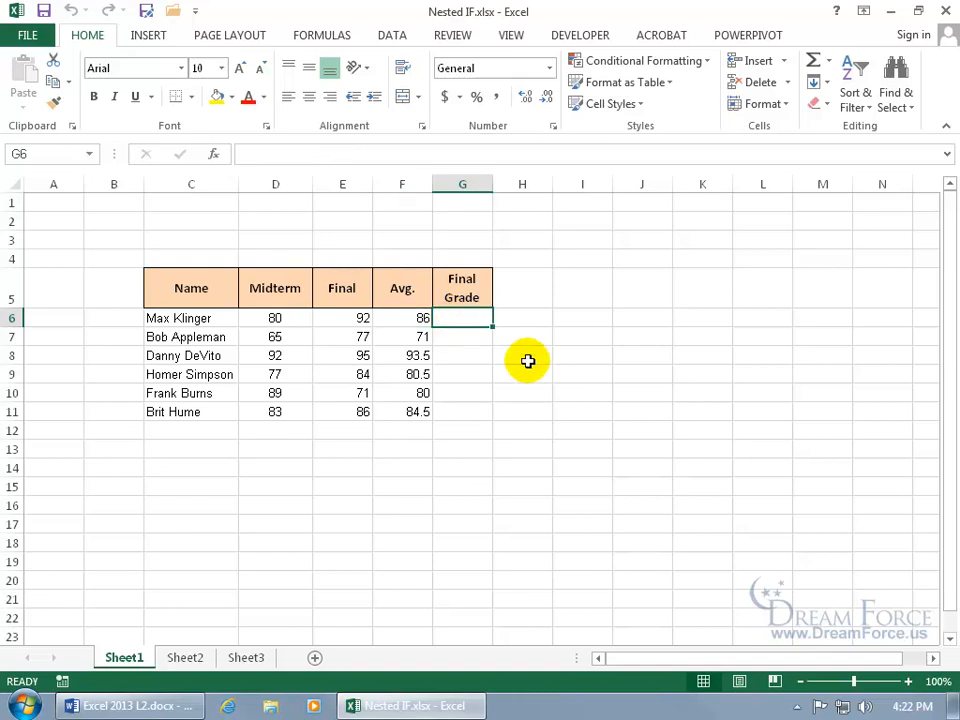
pyautogui.write('=if')
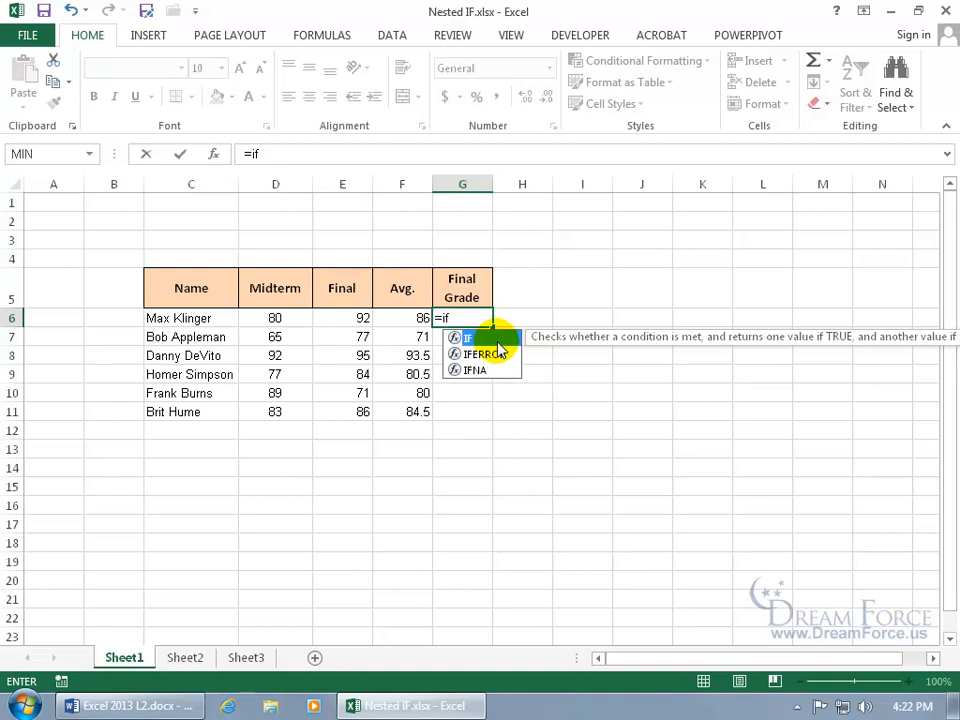
pyautogui.doubleClick(478, 340)
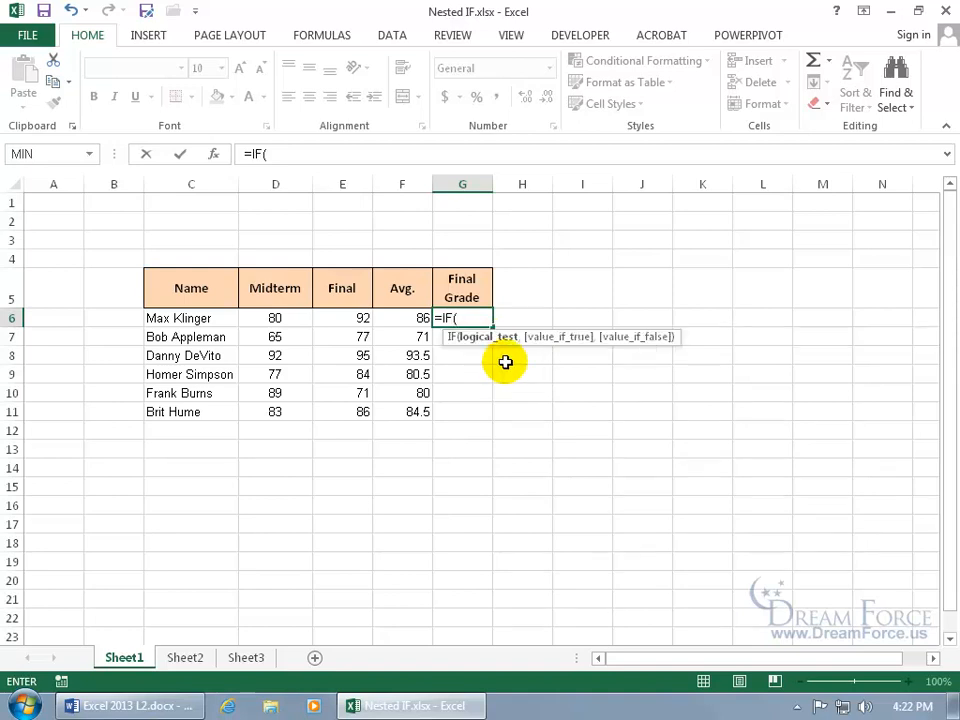
pyautogui.click(419, 318)
pyautogui.write('>')
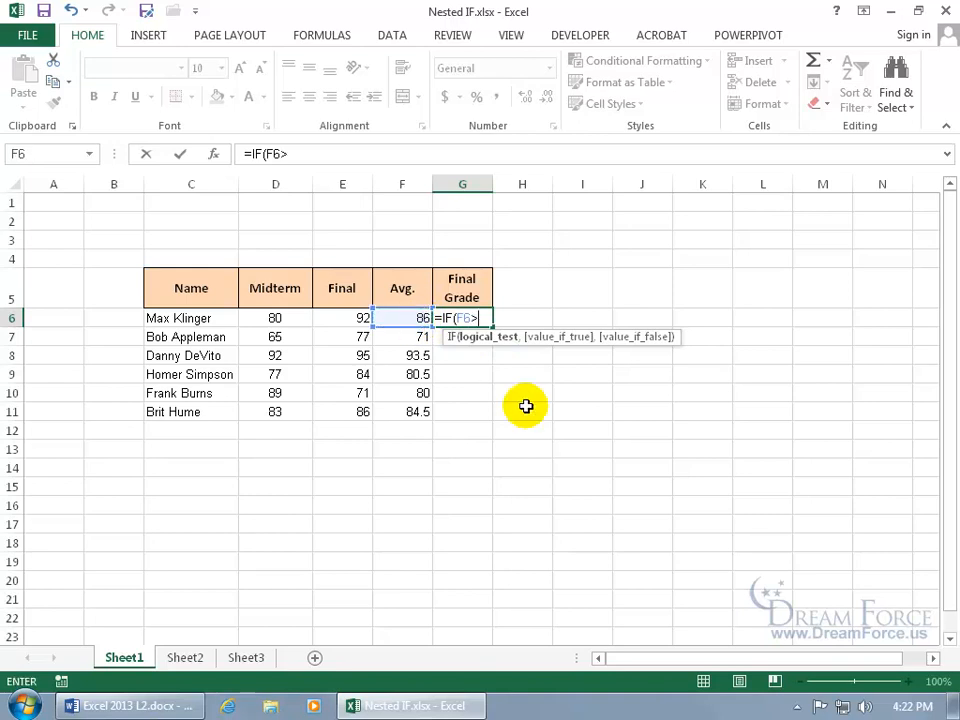
pyautogui.write('=90,')
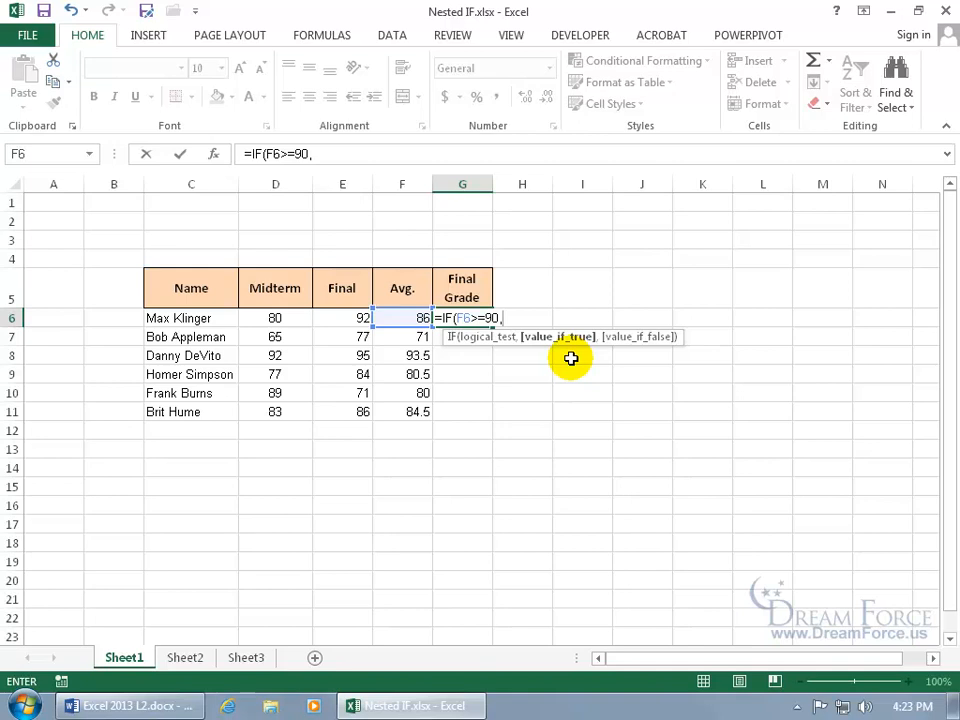
pyautogui.write('"A",')
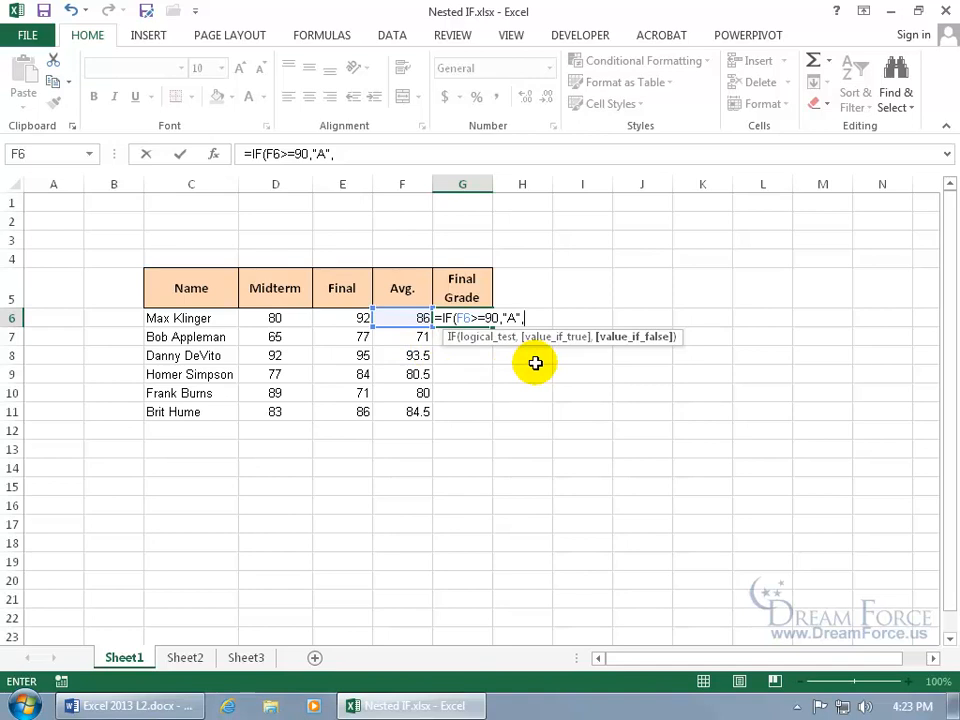
# Nest a second IF as the false value, testing F6>=80 and returning "B" when true.
pyautogui.write('IF(')
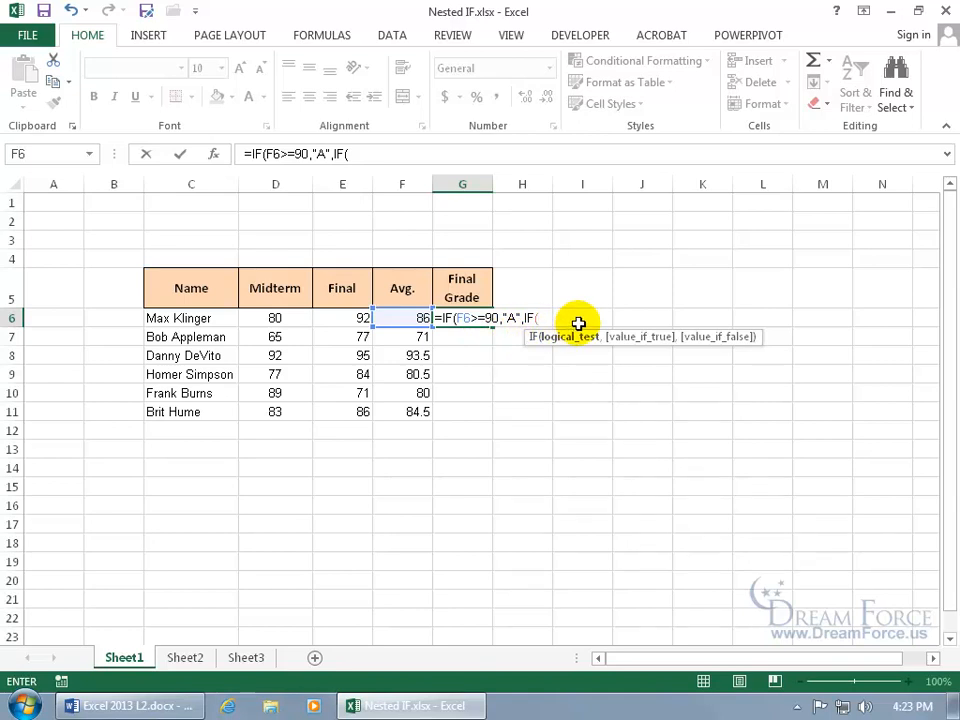
pyautogui.click(409, 317)
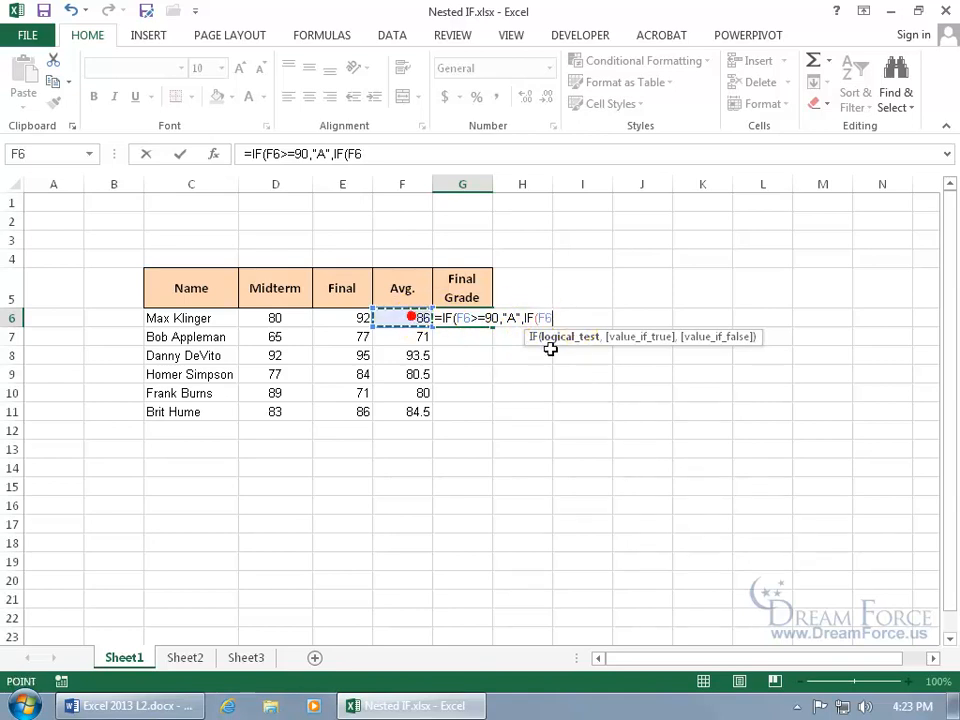
pyautogui.write('>=80,"B",')
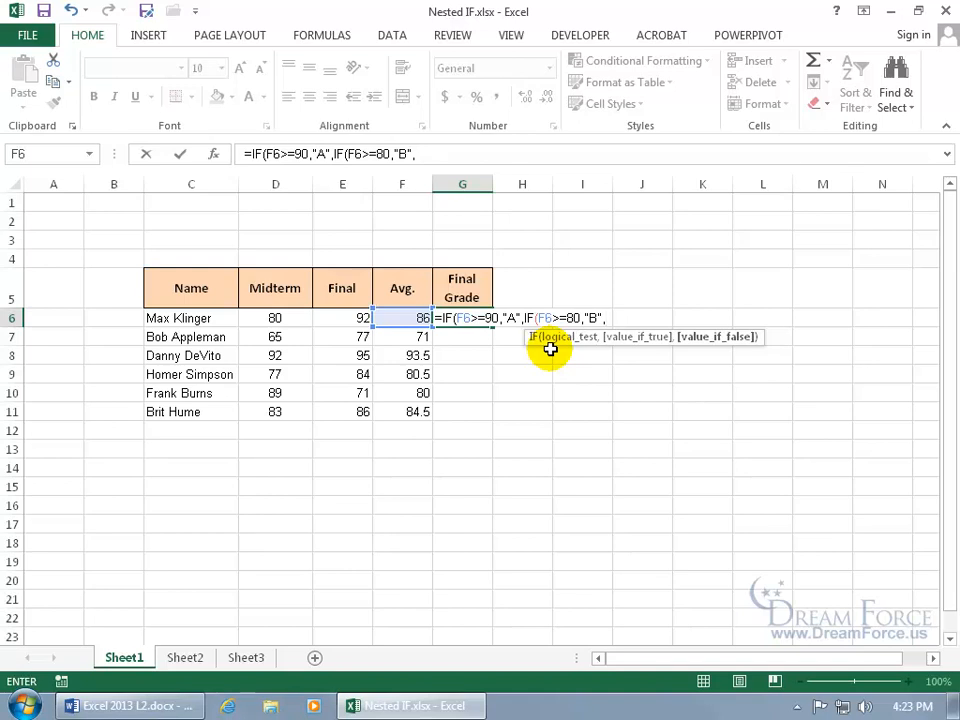
# Nest a third IF as the next false value, testing F6>=70 and returning "C" when true.
pyautogui.write('if')
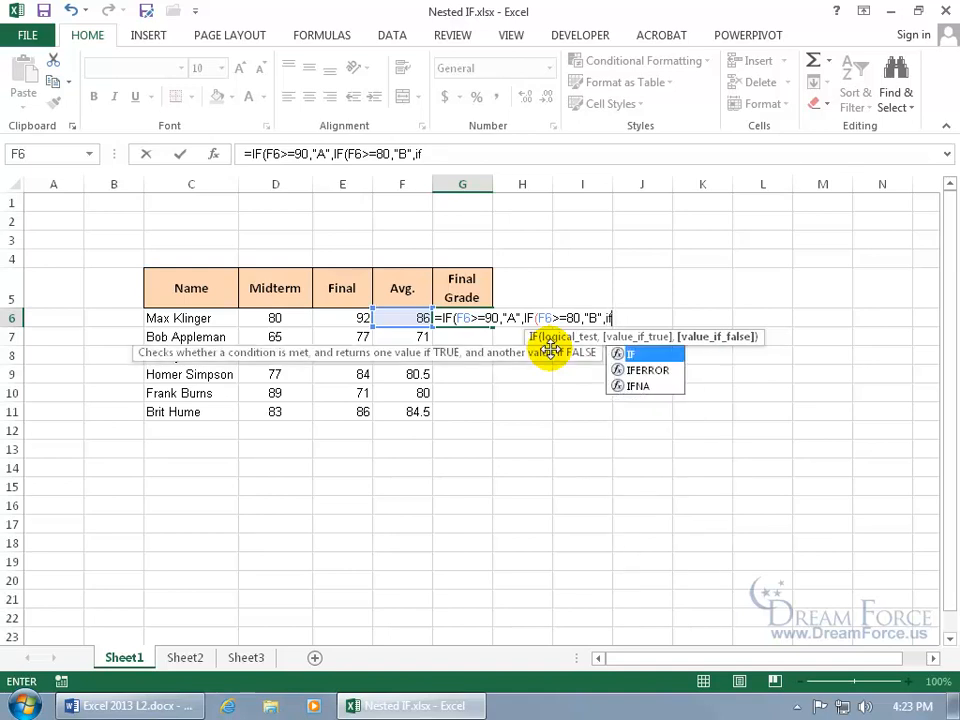
pyautogui.press('Tab')
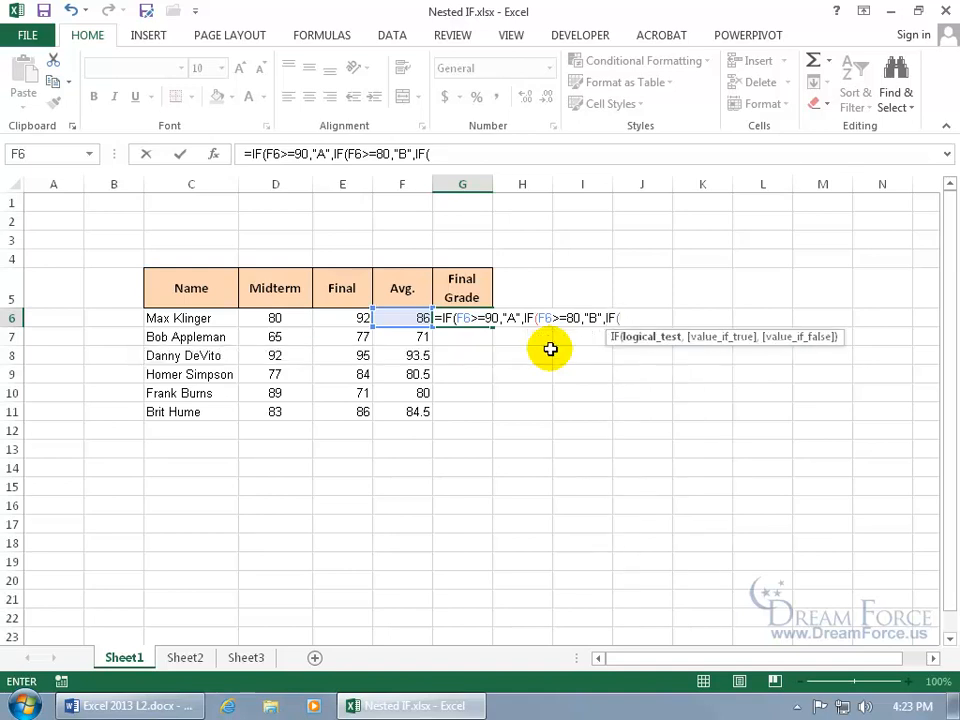
pyautogui.click(398, 318)
pyautogui.write('>=70,')
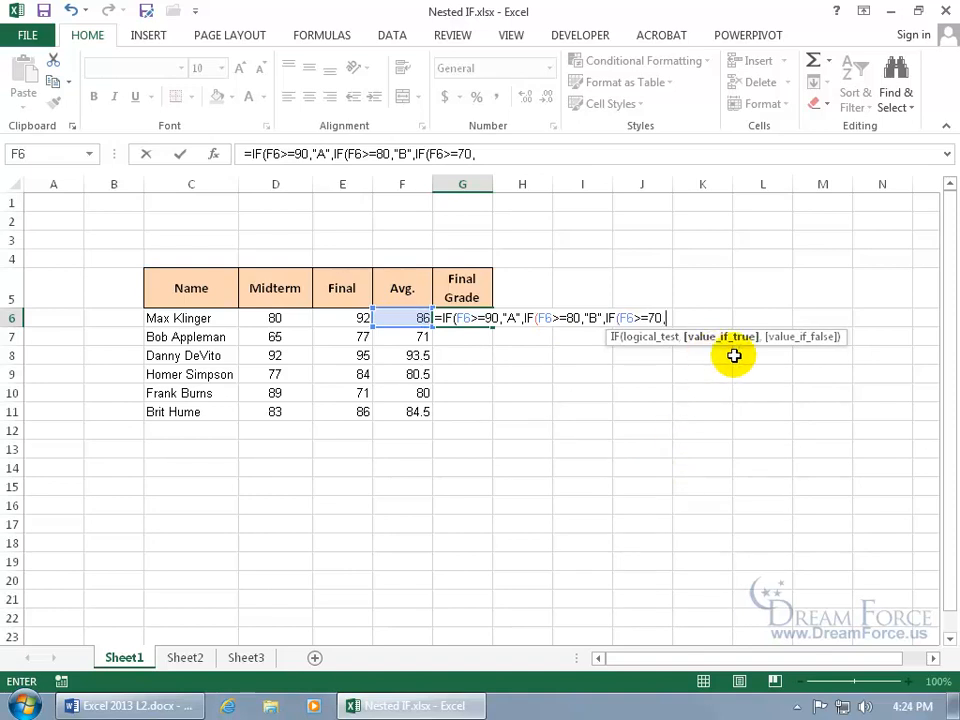
pyautogui.write('"C",')
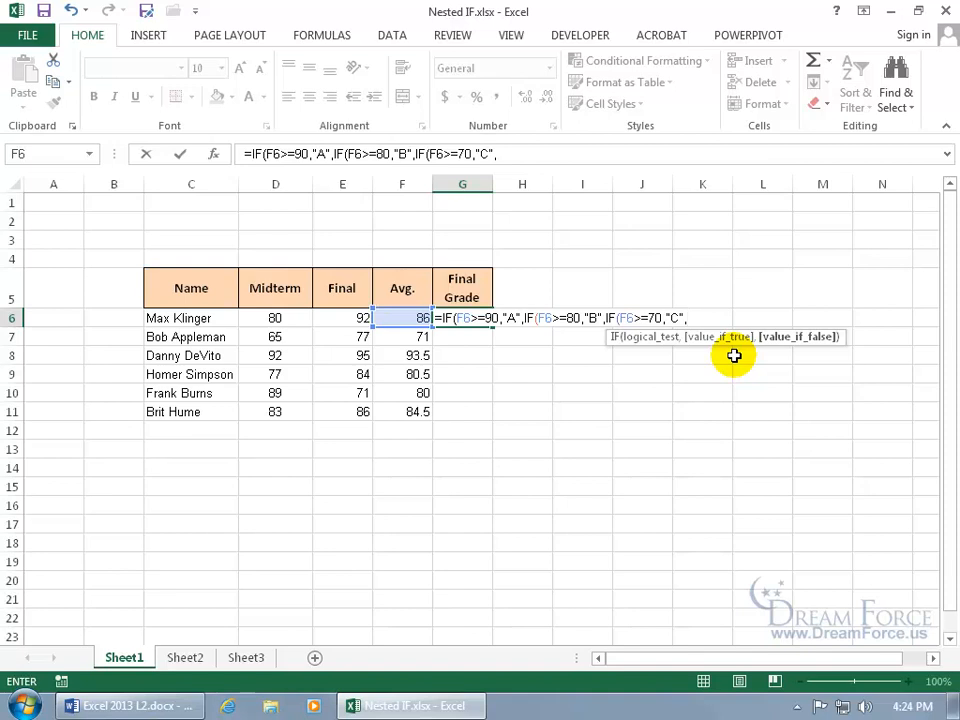
# Add "F" as the last false value, close all three IF functions and enter the G6 formula.
pyautogui.write('"F')
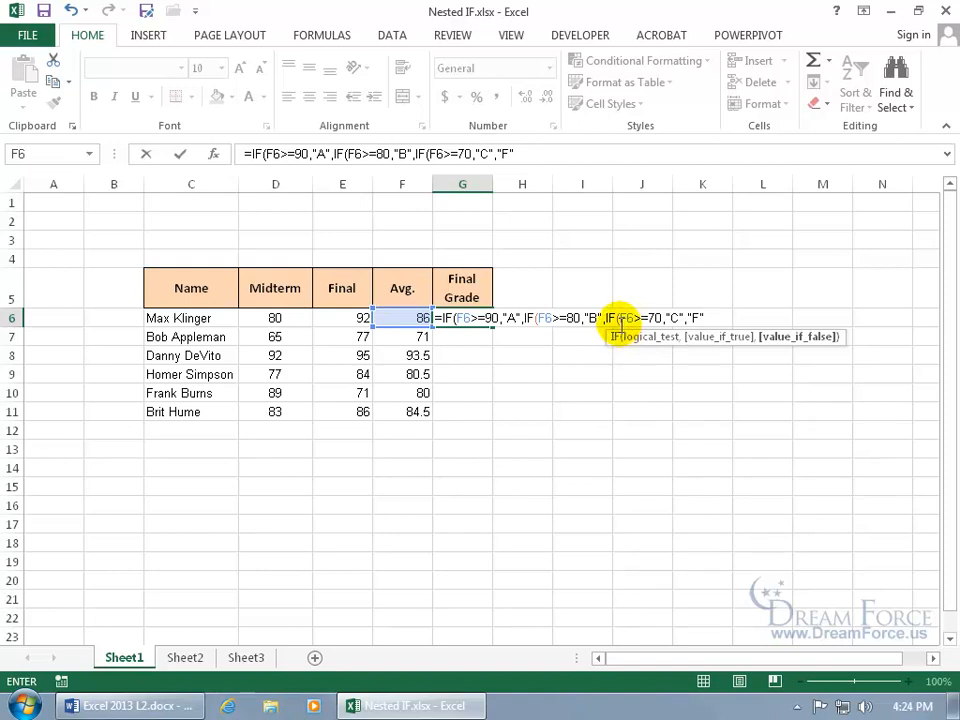
pyautogui.write(')')
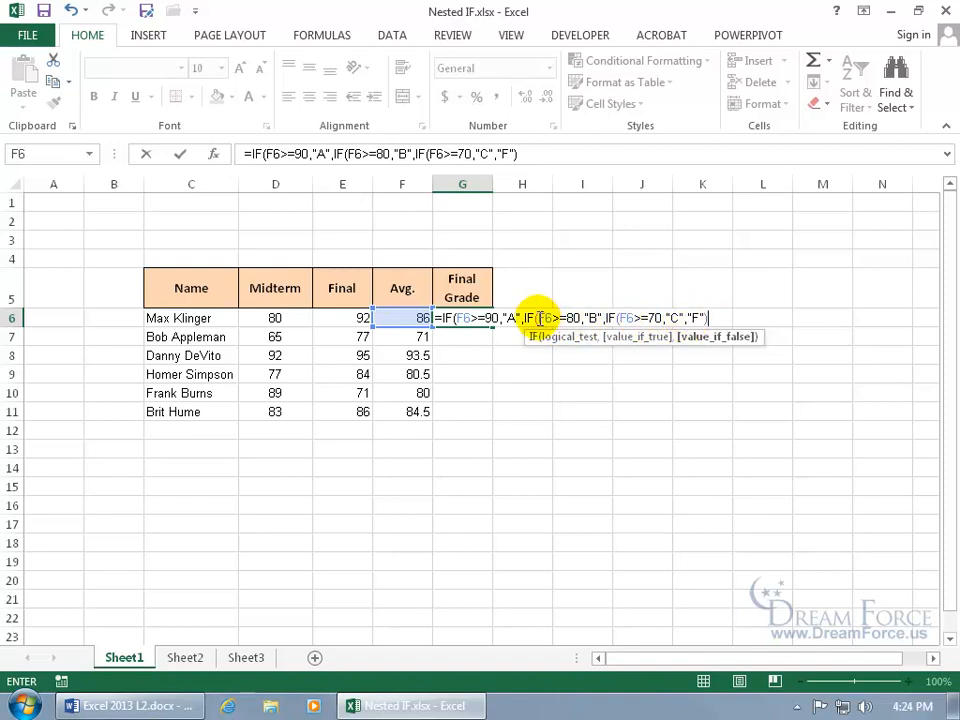
pyautogui.write(')')
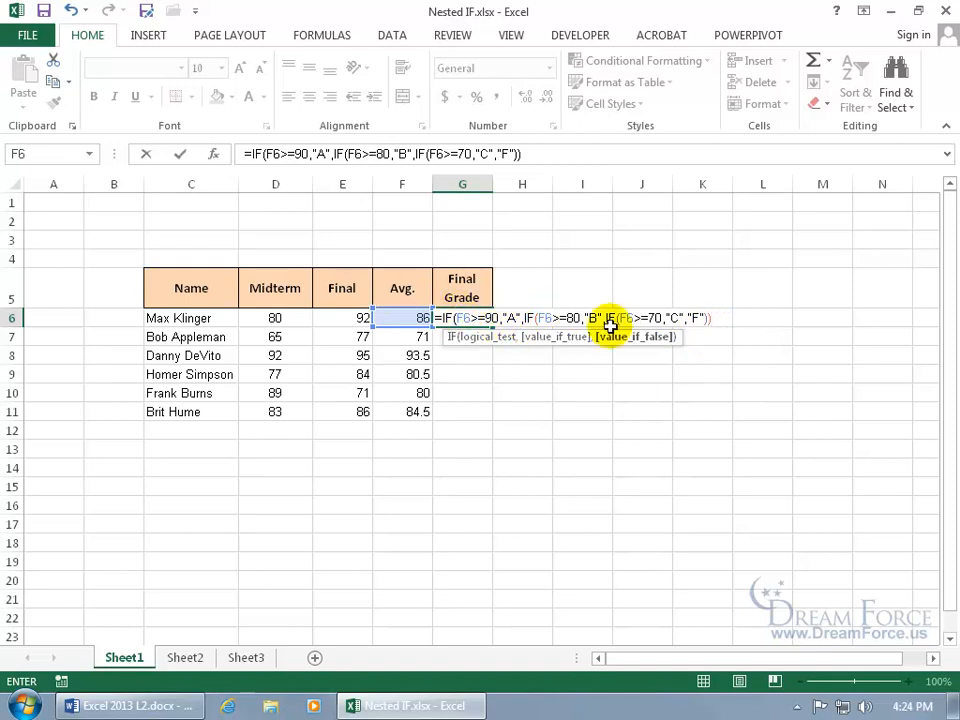
pyautogui.write(')')
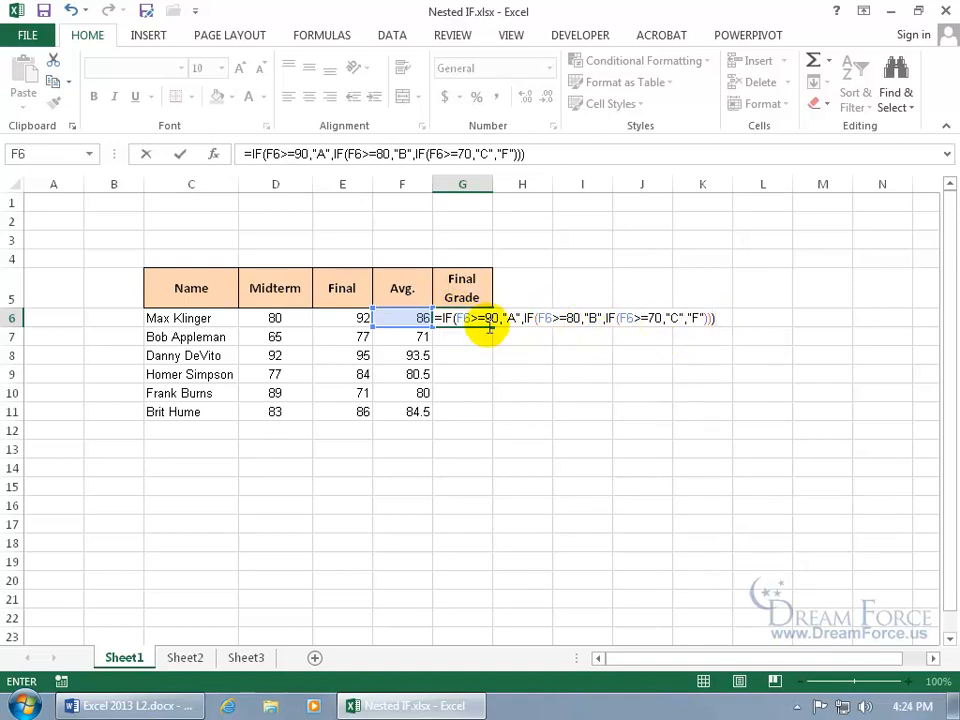
pyautogui.press('Return')
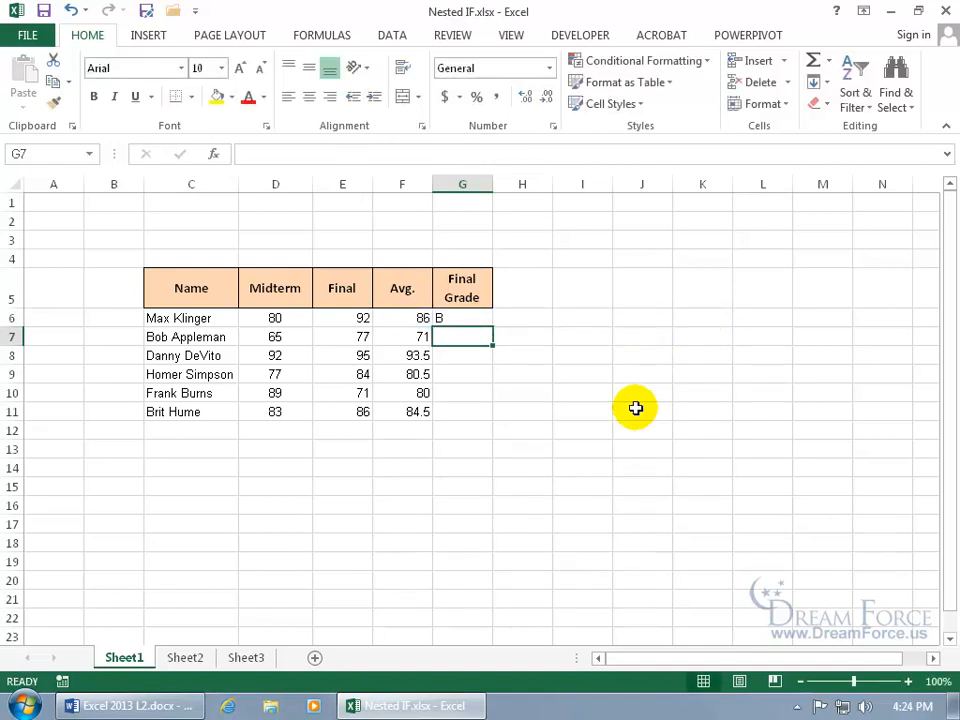
# Copy the nested IF formula from G6 down through G11 and check row 8's average and grade.
pyautogui.click(478, 314)
pyautogui.click(478, 314)
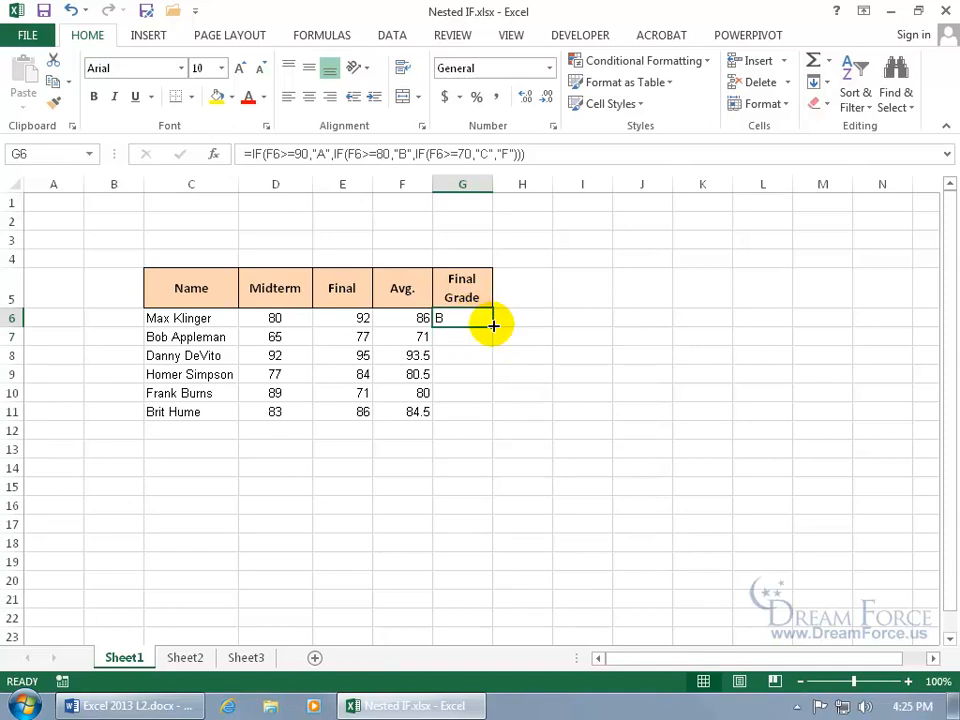
pyautogui.moveTo(493, 326); pyautogui.dragTo(495, 416)
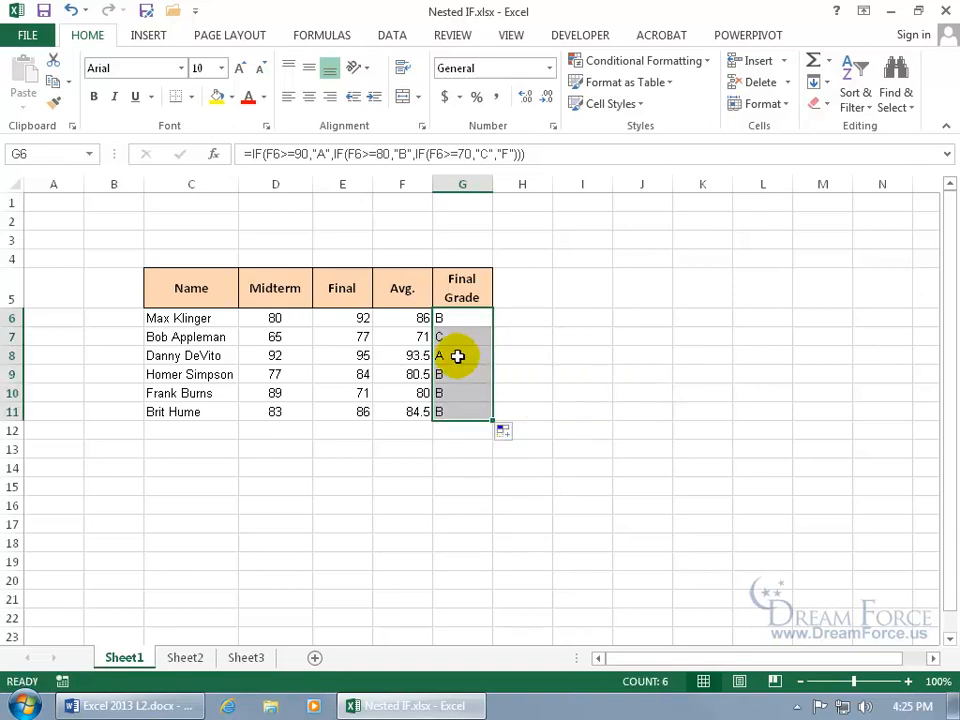
pyautogui.click(403, 356)
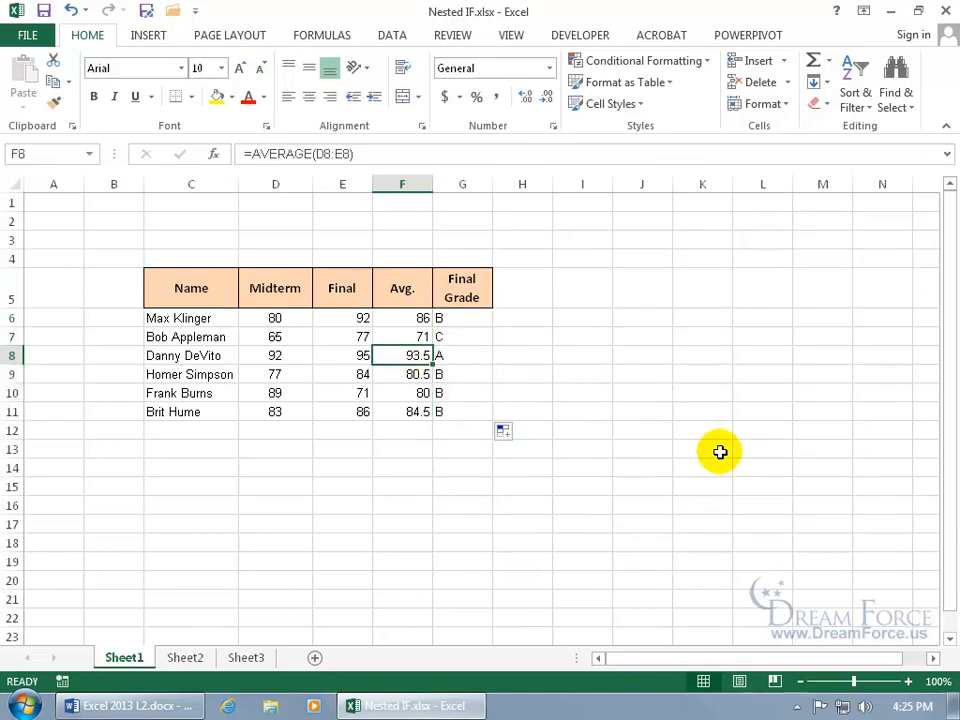
pyautogui.click(470, 355)
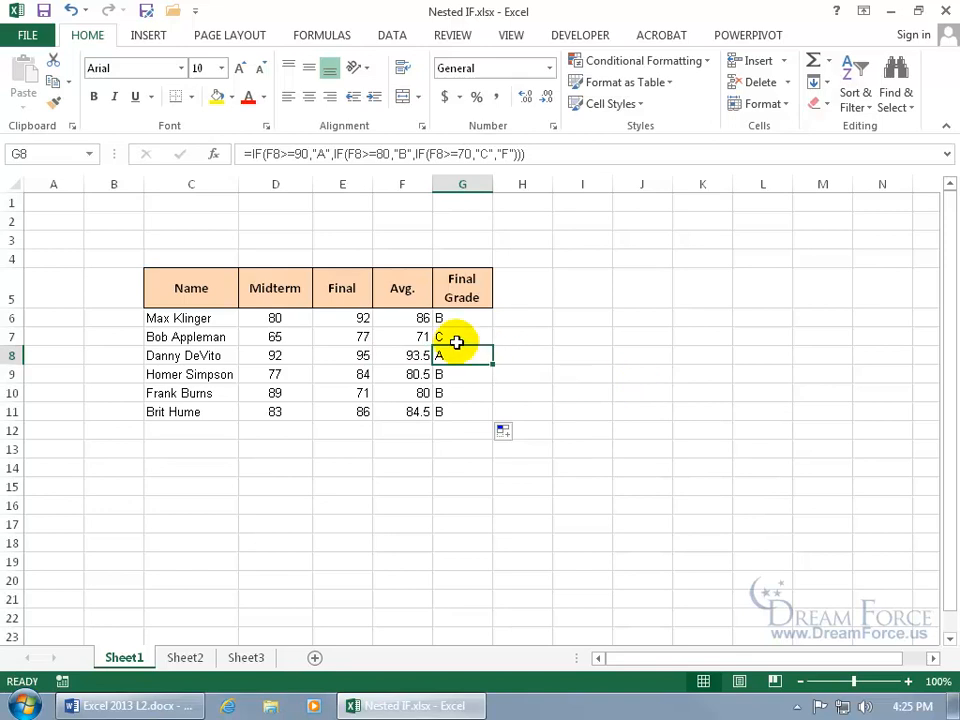
# Replace the average in F7 with 69 and check the final grade in G7.
pyautogui.click(428, 337)
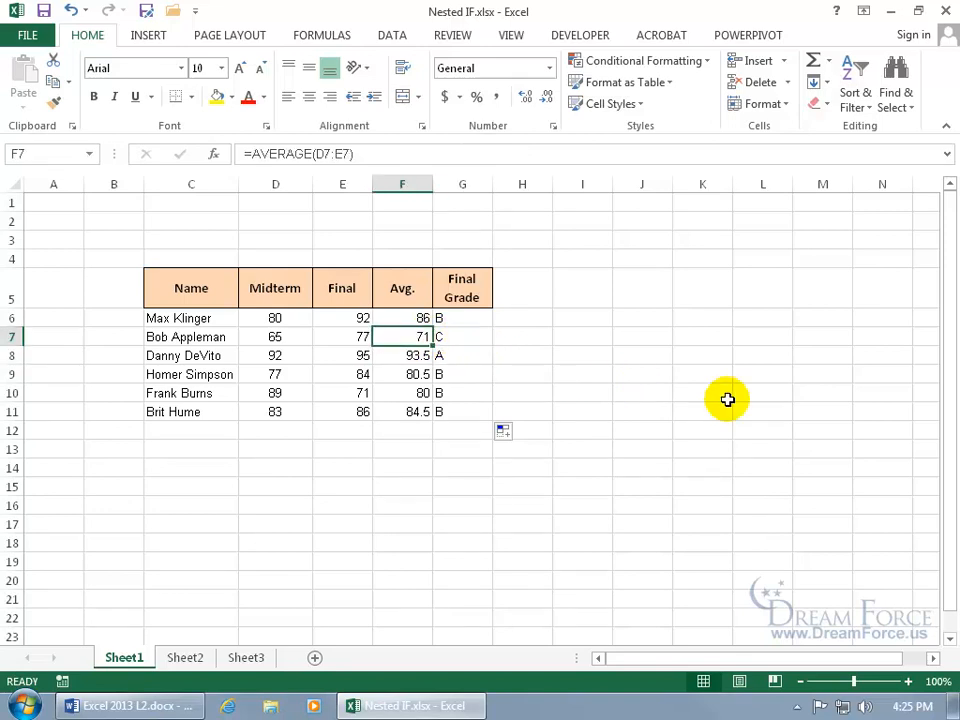
pyautogui.write('69')
pyautogui.press('Return')
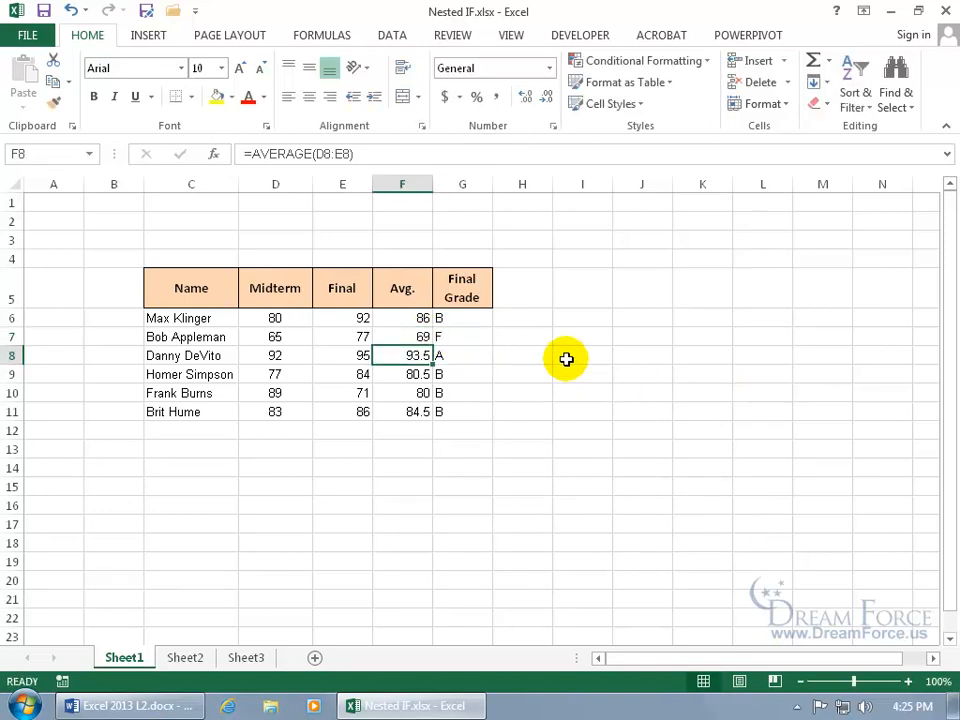
pyautogui.click(452, 334)
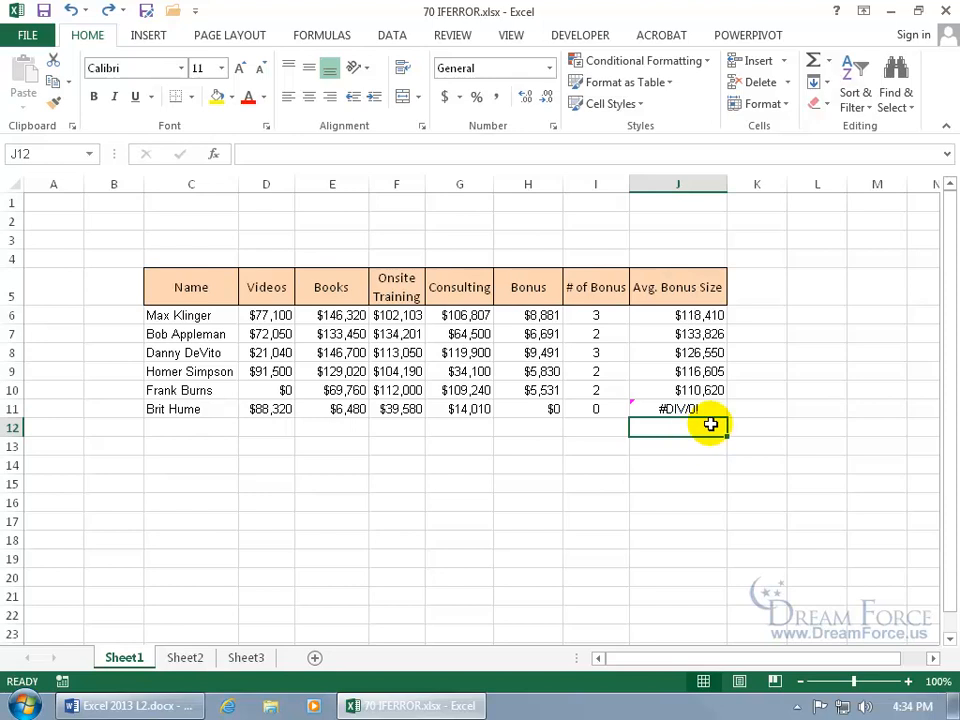
# Examine the average range, criteria range and criteria of the AVERAGEIFS formula in J11 of the 70 IFERROR workbook.
pyautogui.click(690, 408)
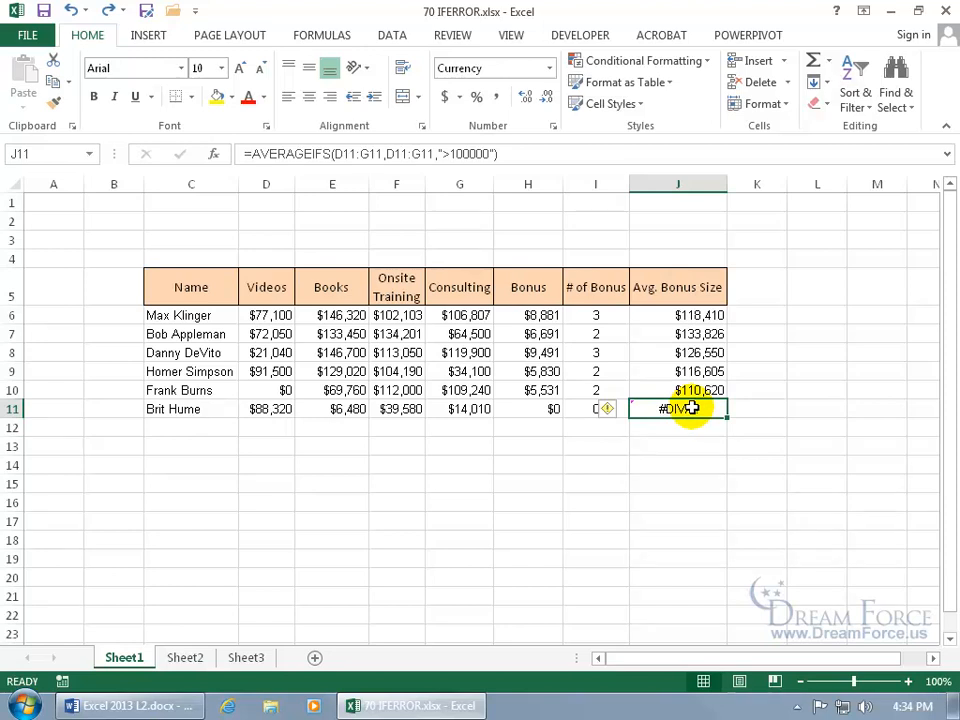
pyautogui.doubleClick(688, 408)
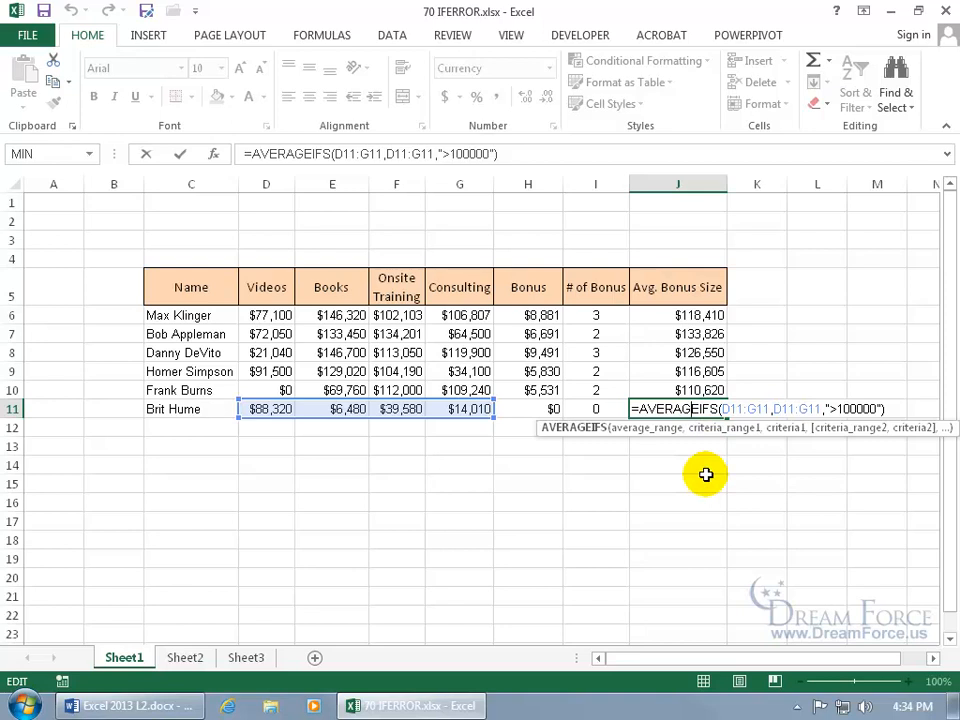
pyautogui.click(738, 409)
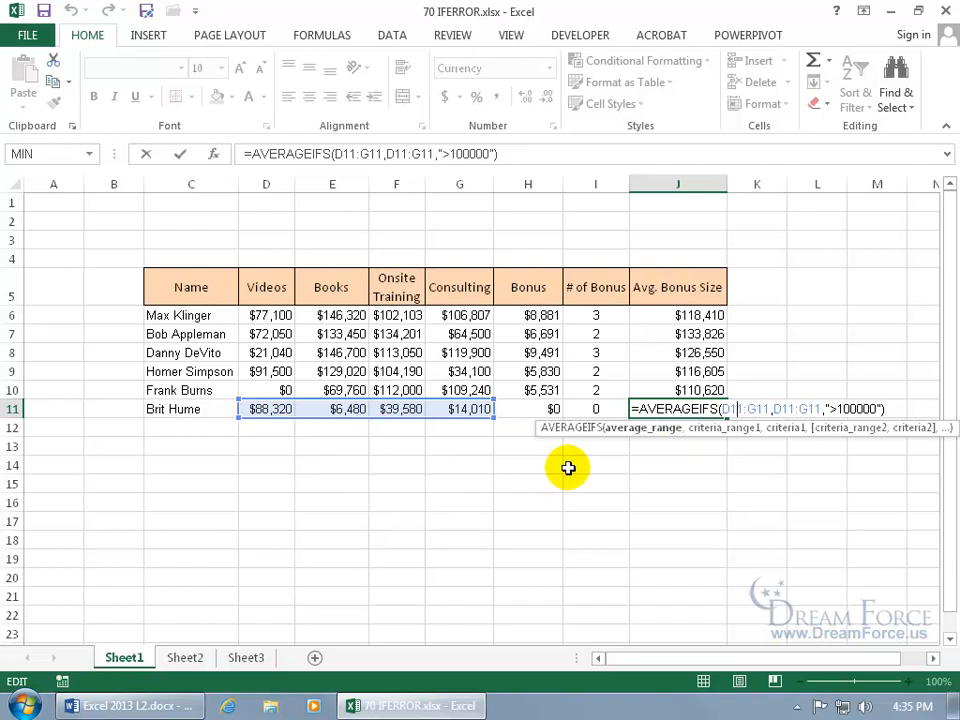
pyautogui.click(788, 409)
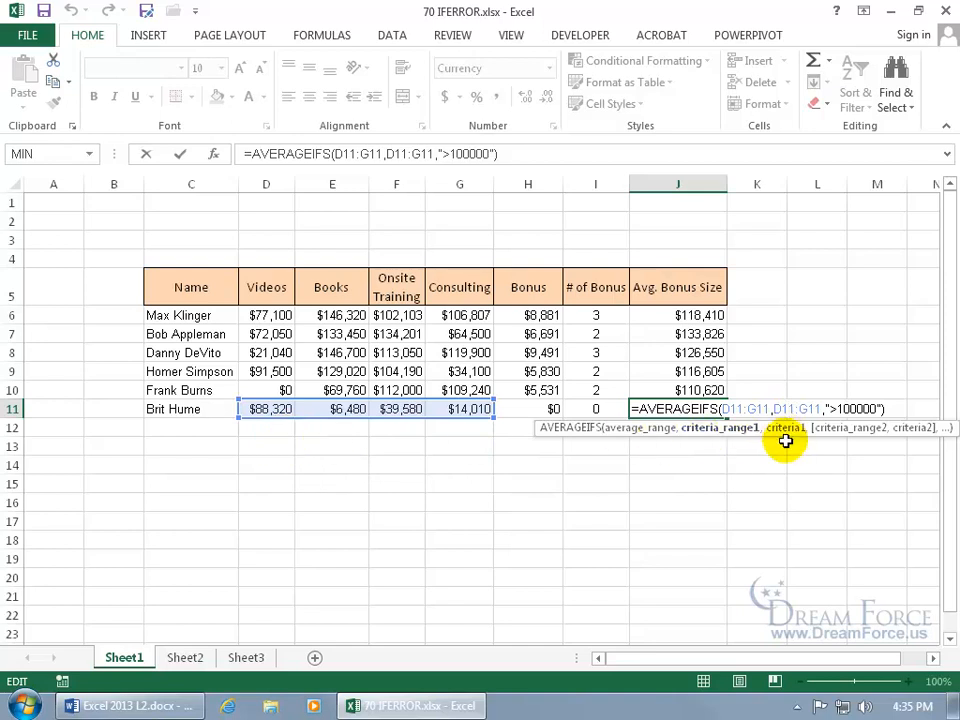
pyautogui.click(859, 410)
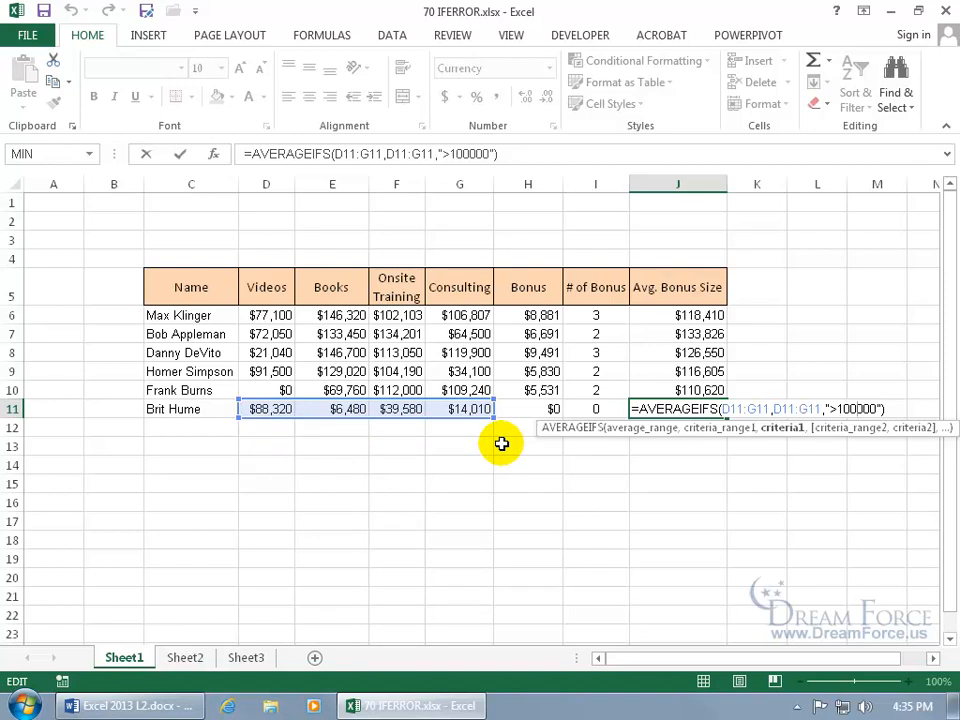
pyautogui.hotkey('ctrl', 'Return')
# Change the Books amount in row 11 (E11) to 100001.
pyautogui.click(403, 410)
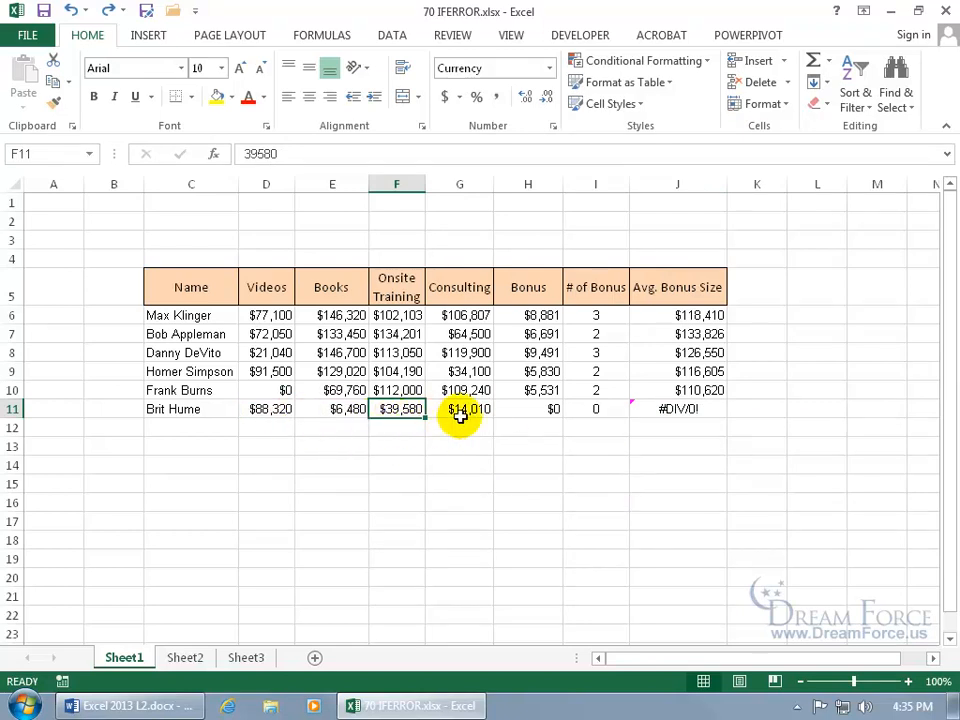
pyautogui.click(343, 408)
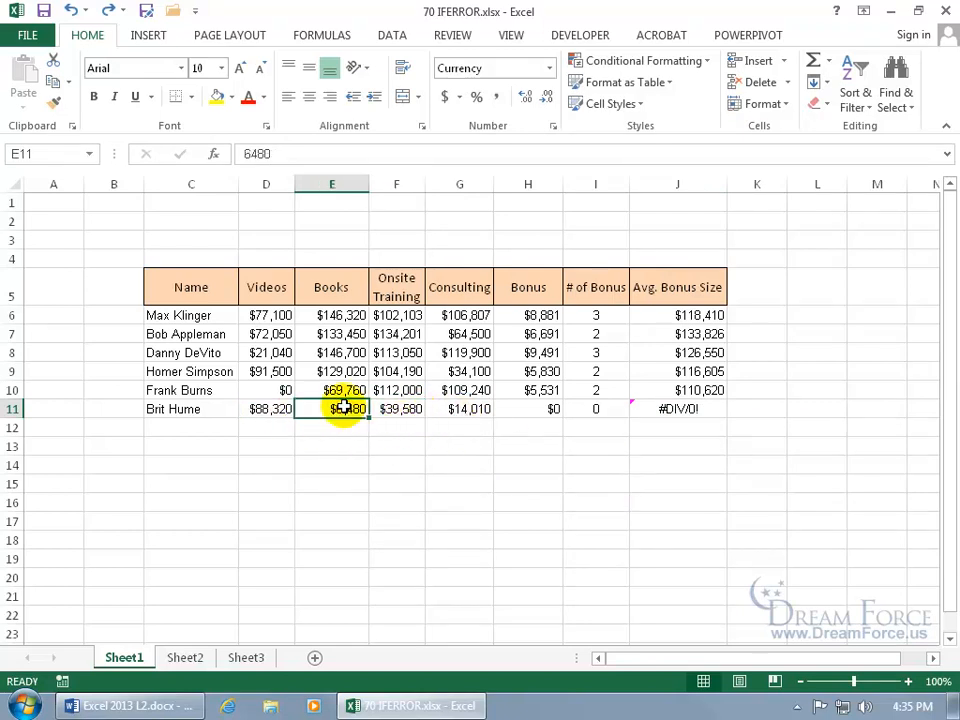
pyautogui.write('100,001')
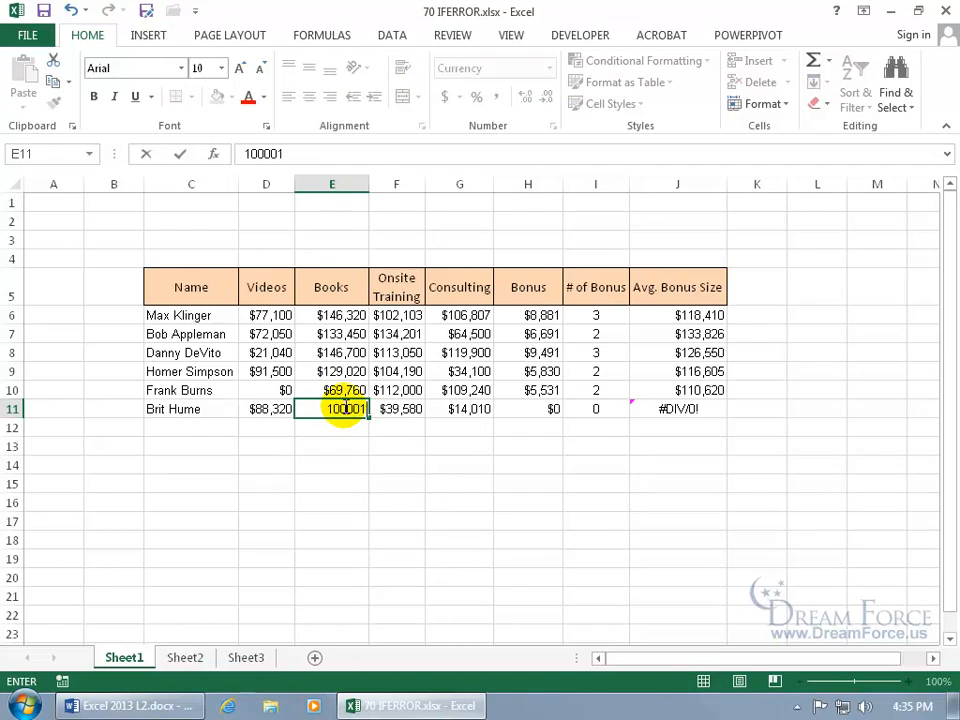
pyautogui.press('Return')
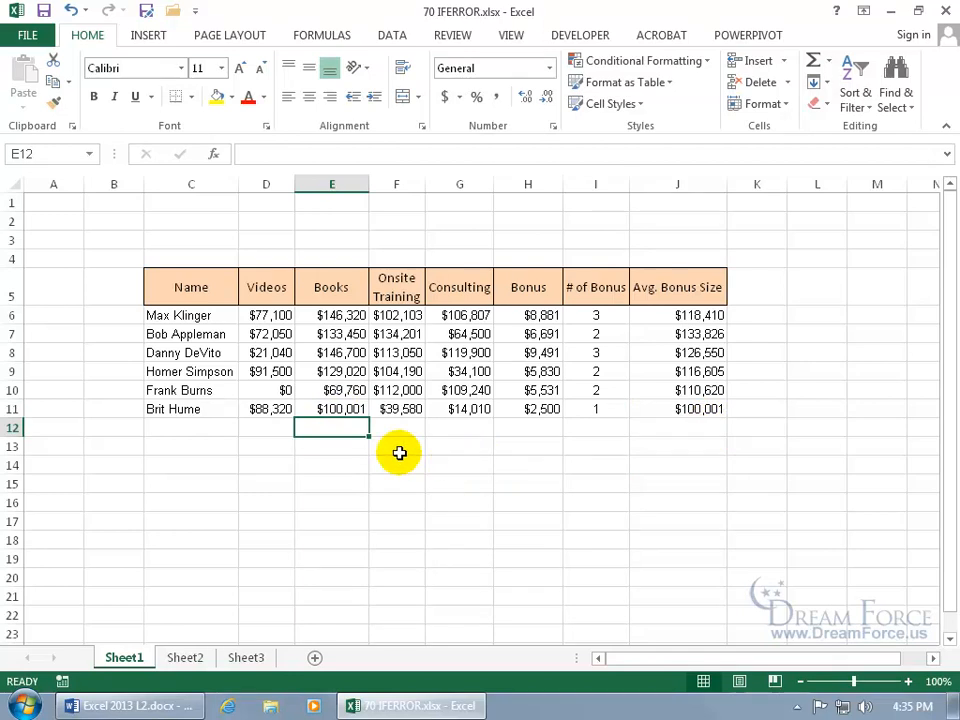
# Undo the change to the Books amount in E11.
pyautogui.click(347, 409)
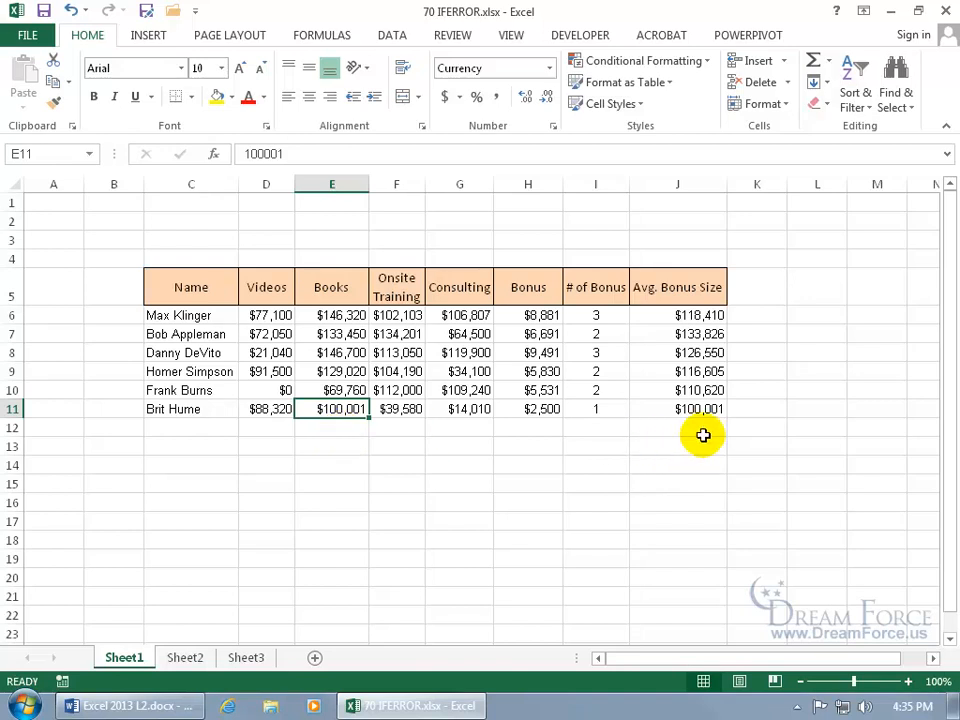
pyautogui.click(68, 10)
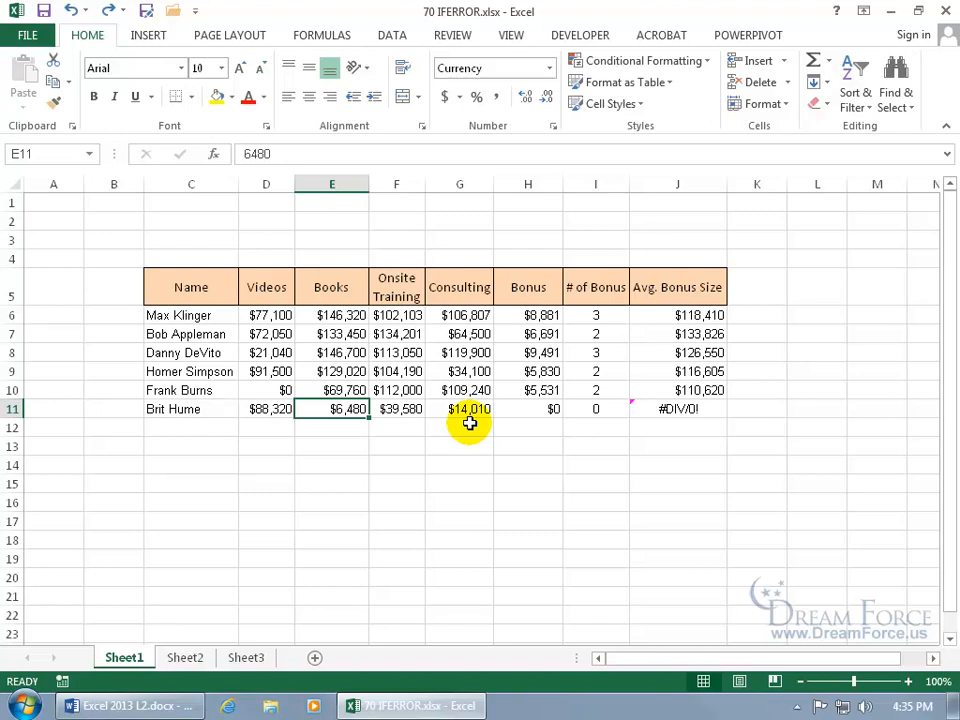
# Wrap the existing AVERAGEIFS formula in J11 in an IFERROR function, keeping it as the value argument.
pyautogui.click(710, 408)
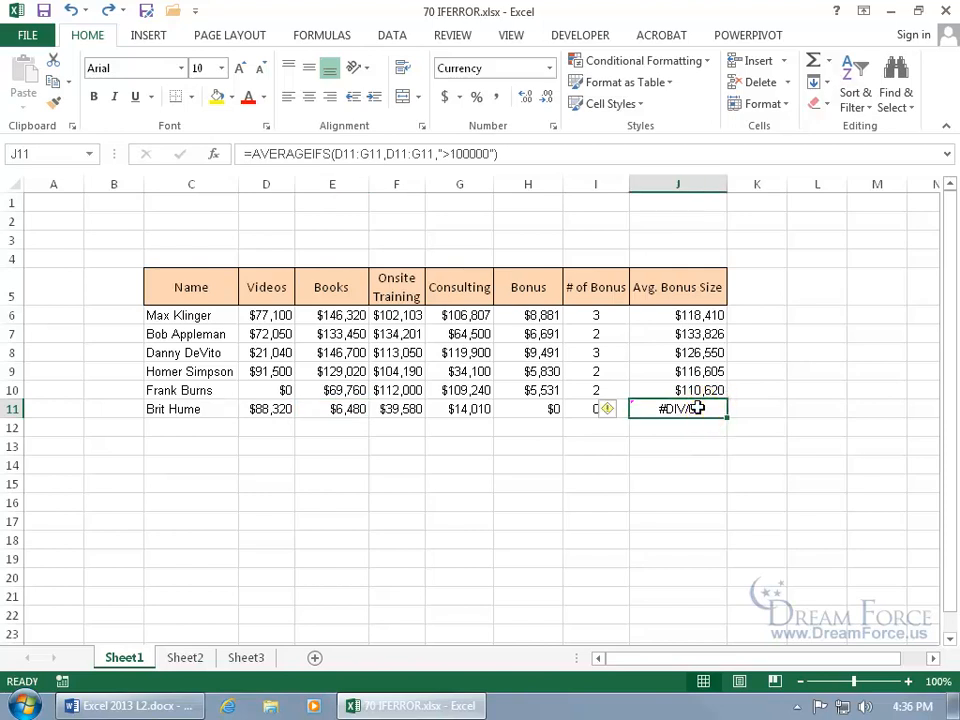
pyautogui.doubleClick(698, 408)
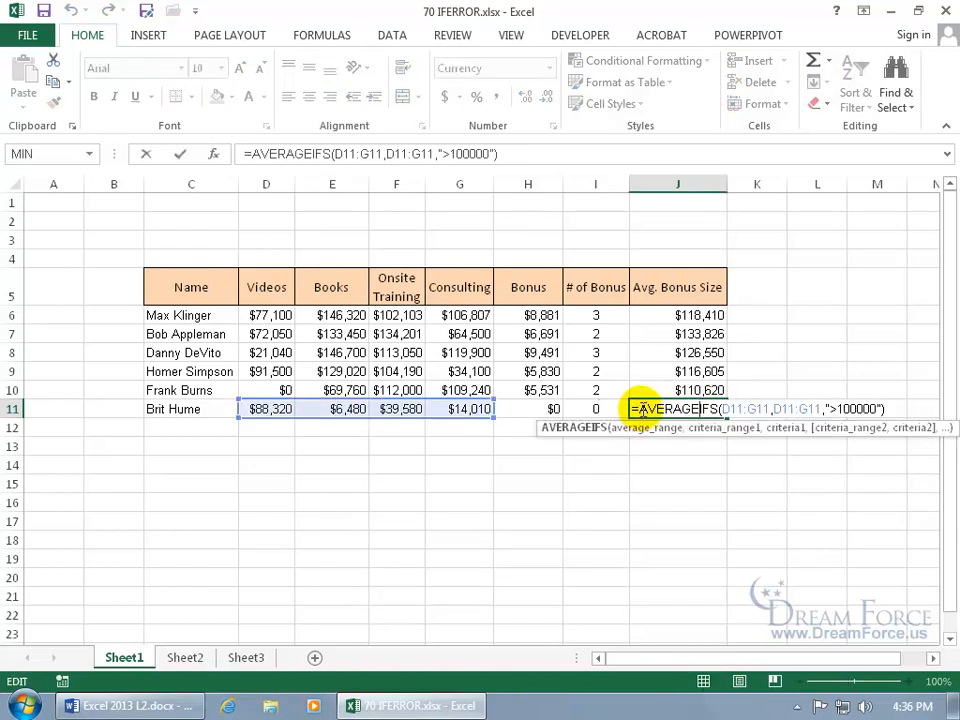
pyautogui.click(642, 409)
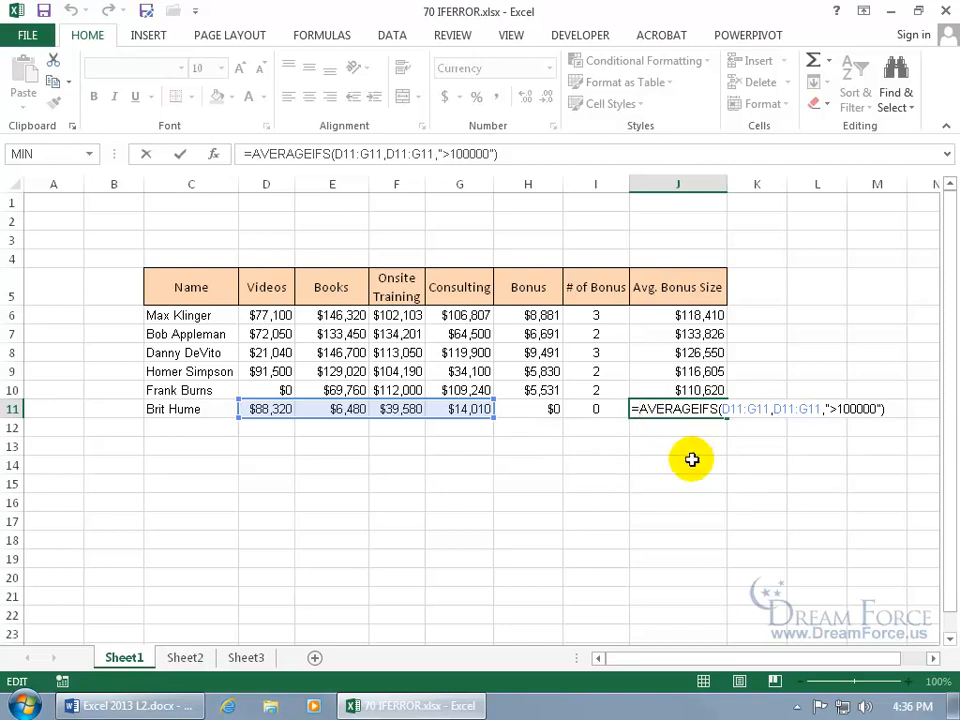
pyautogui.write('if')
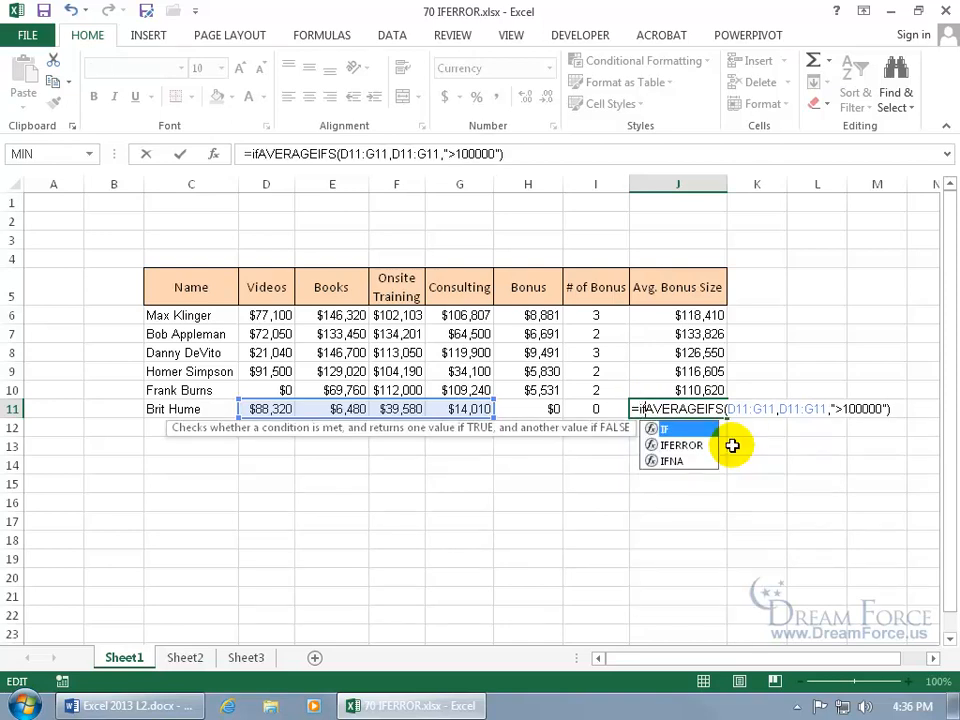
pyautogui.press('Down')
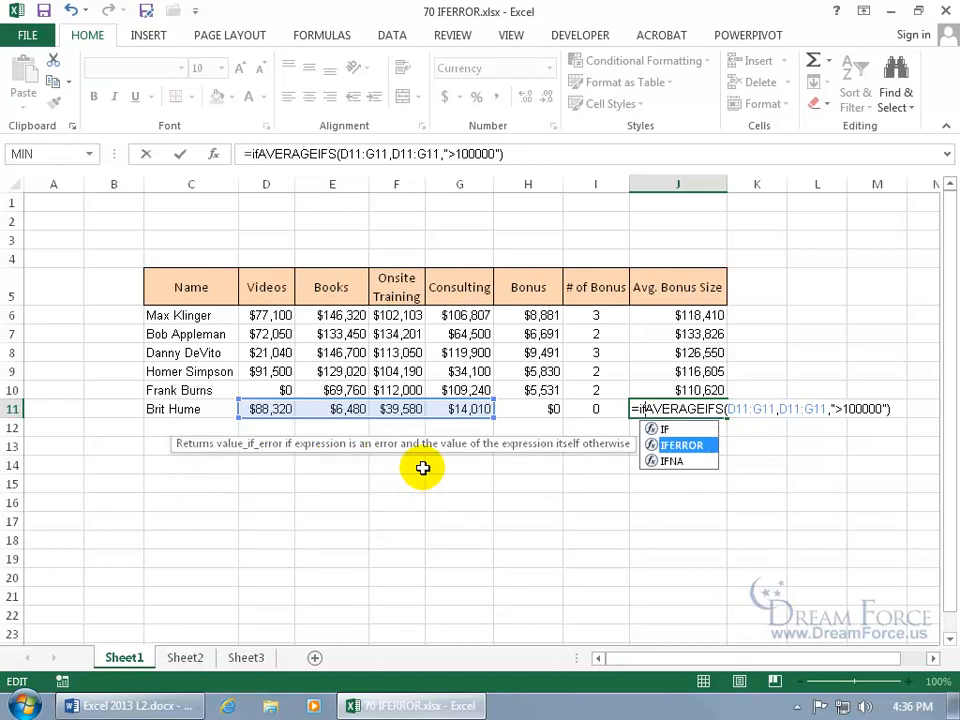
pyautogui.press('Tab')
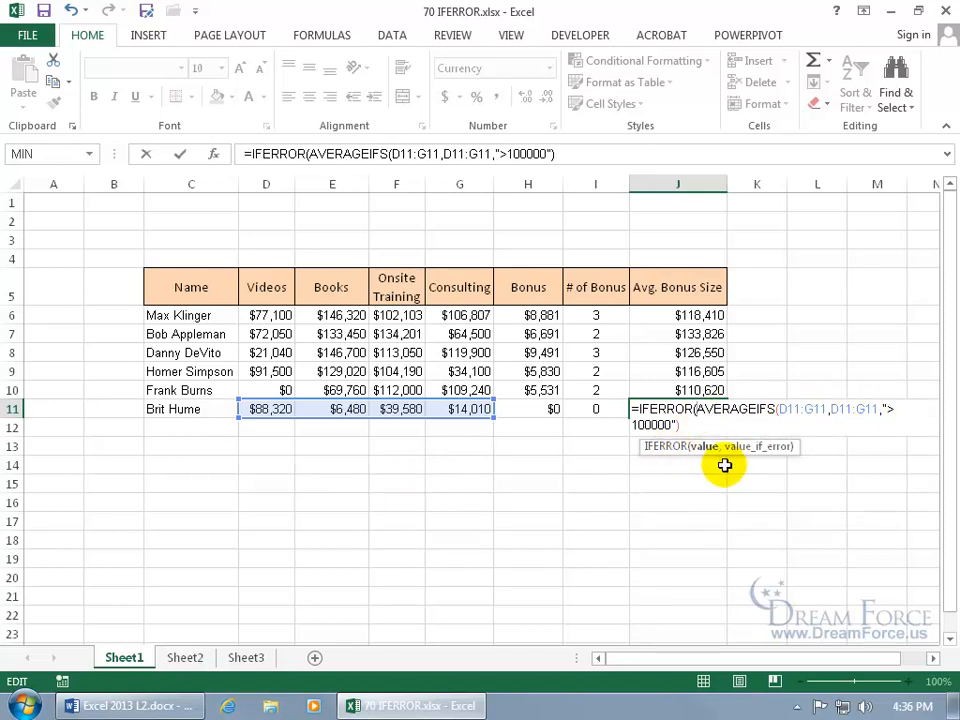
# Complete the IFERROR formula in J11 with "No Go On The Bonus!" as the value if error and check the result.
pyautogui.click(687, 425)
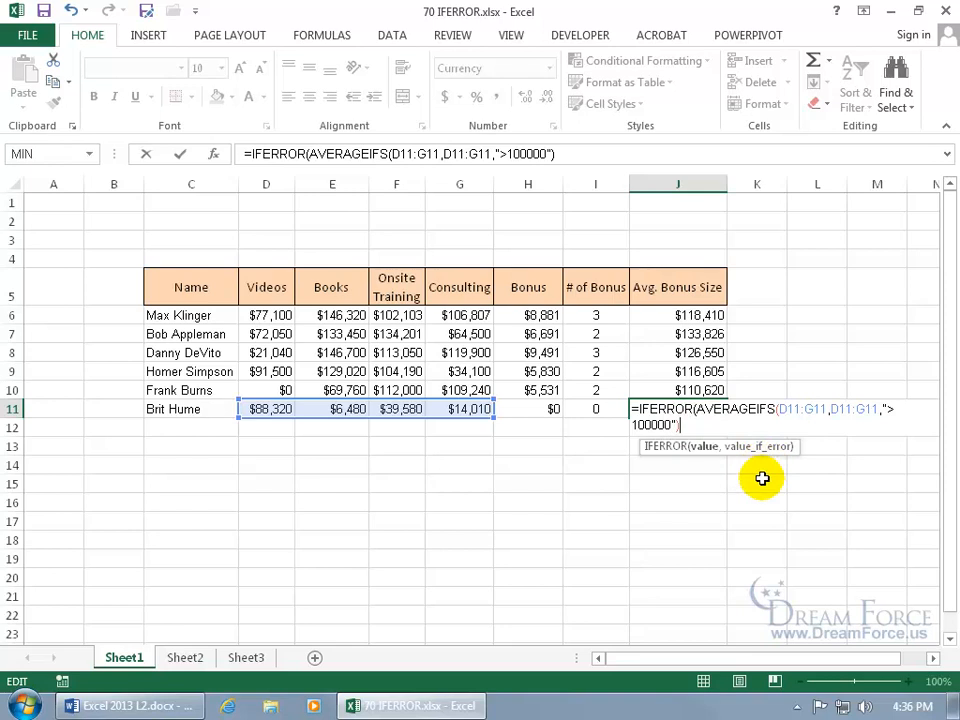
pyautogui.write(',')
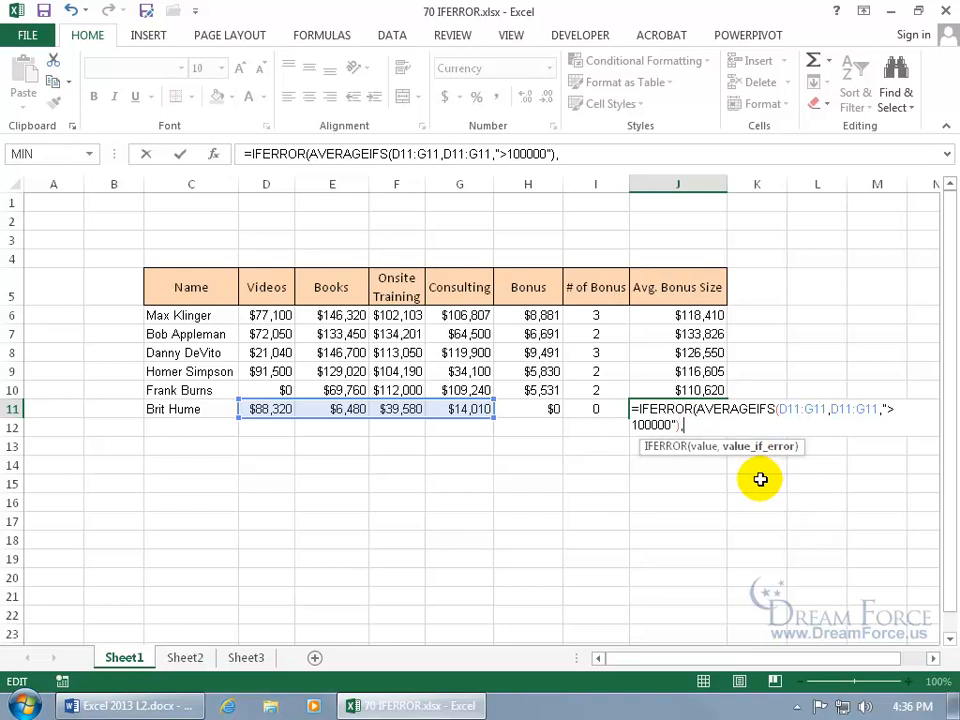
pyautogui.write('"')
pyautogui.write('No Go On')
pyautogui.write('Bonus!')
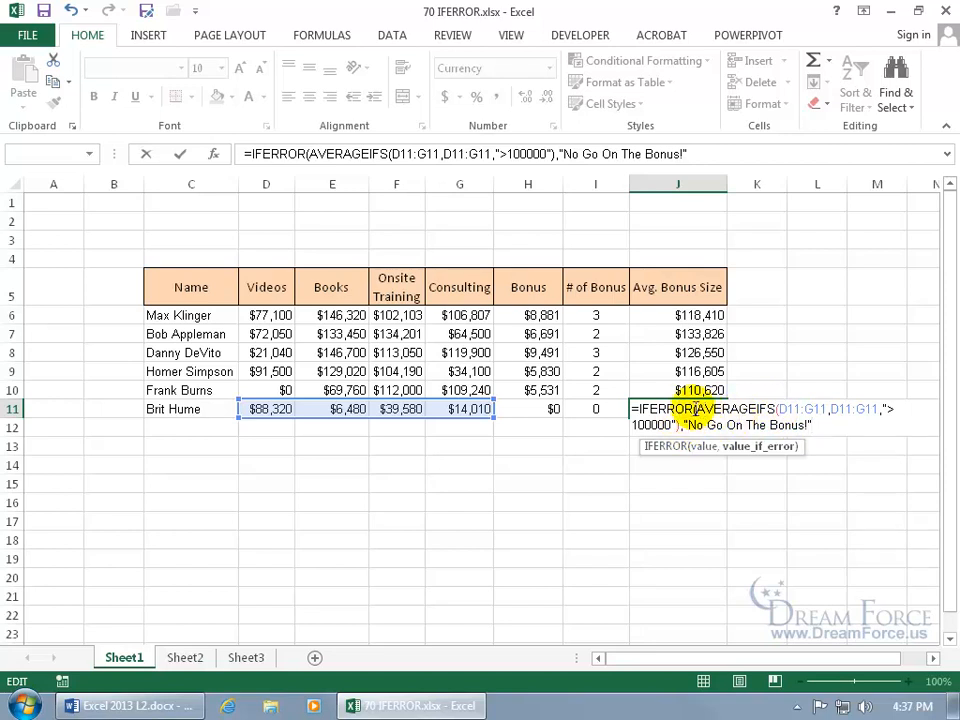
pyautogui.write(')')
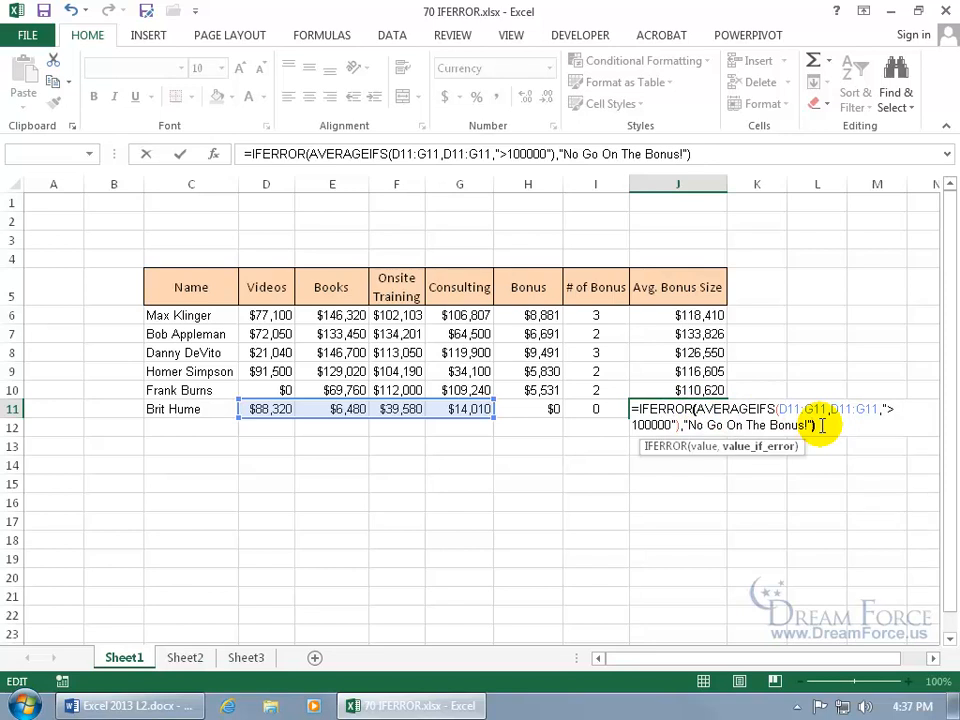
pyautogui.press('Return')
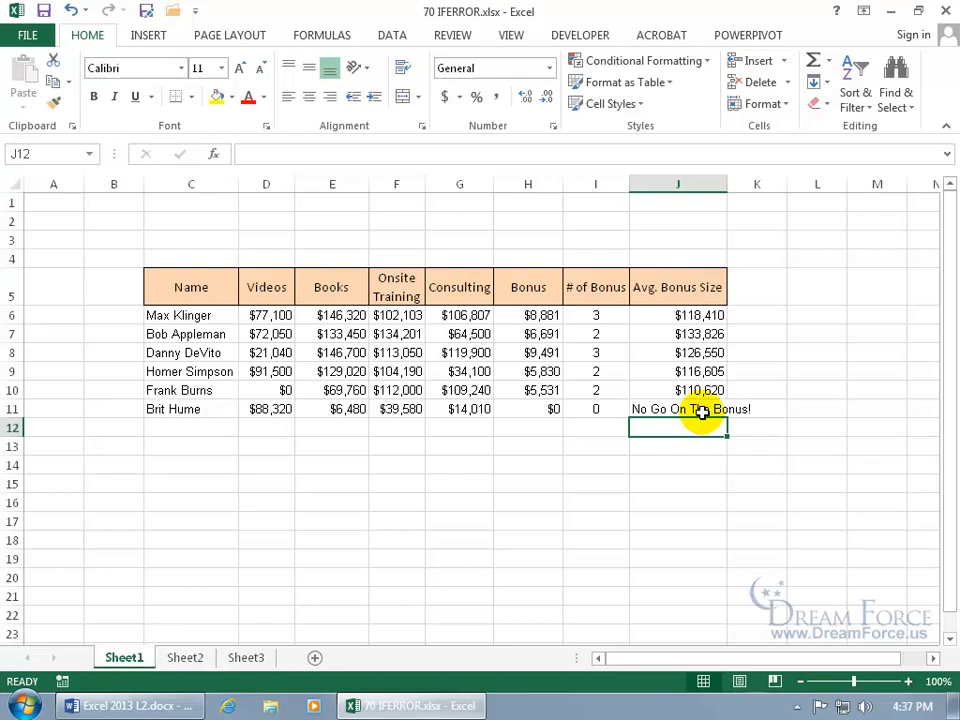
pyautogui.click(699, 409)
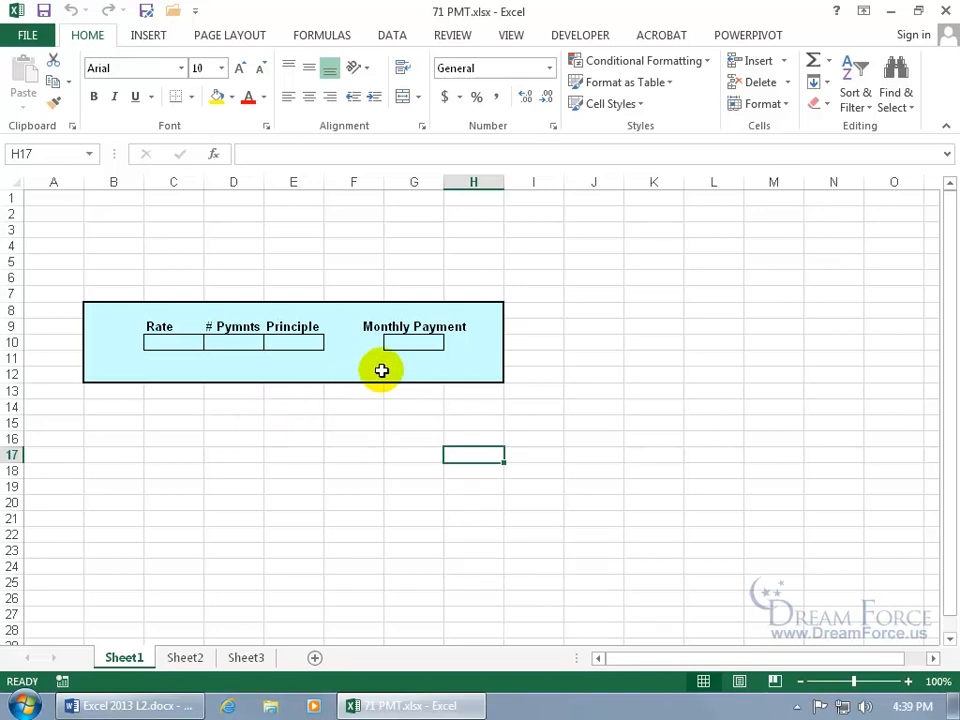
# Review the loan input cells in the 71 PMT workbook and begin a PMT formula in G10 with C10/12 as the rate.
pyautogui.click(417, 345)
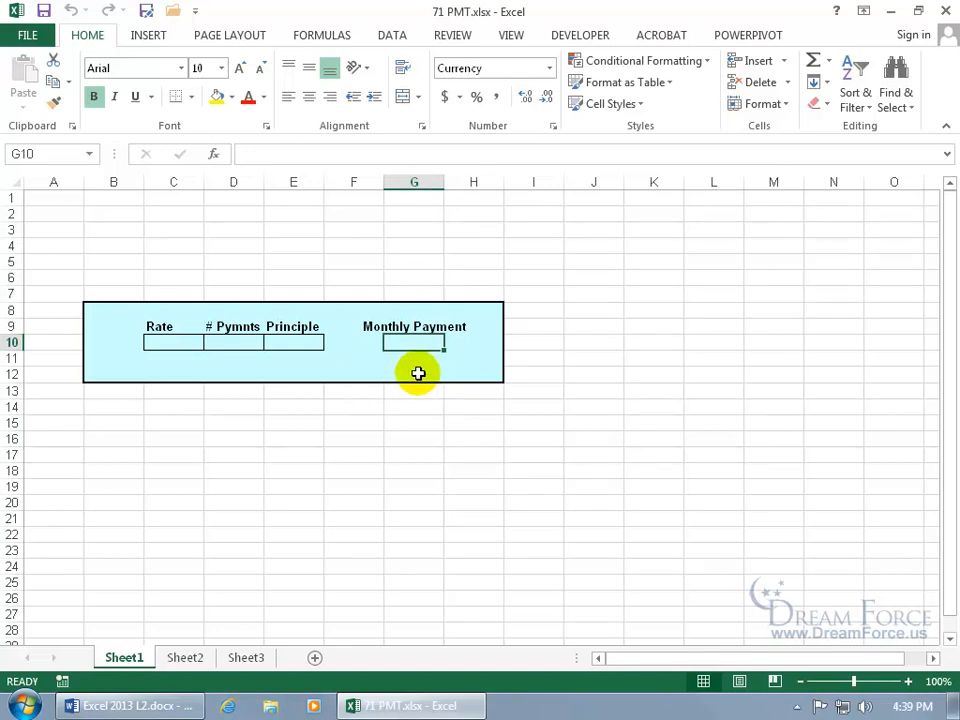
pyautogui.click(176, 343)
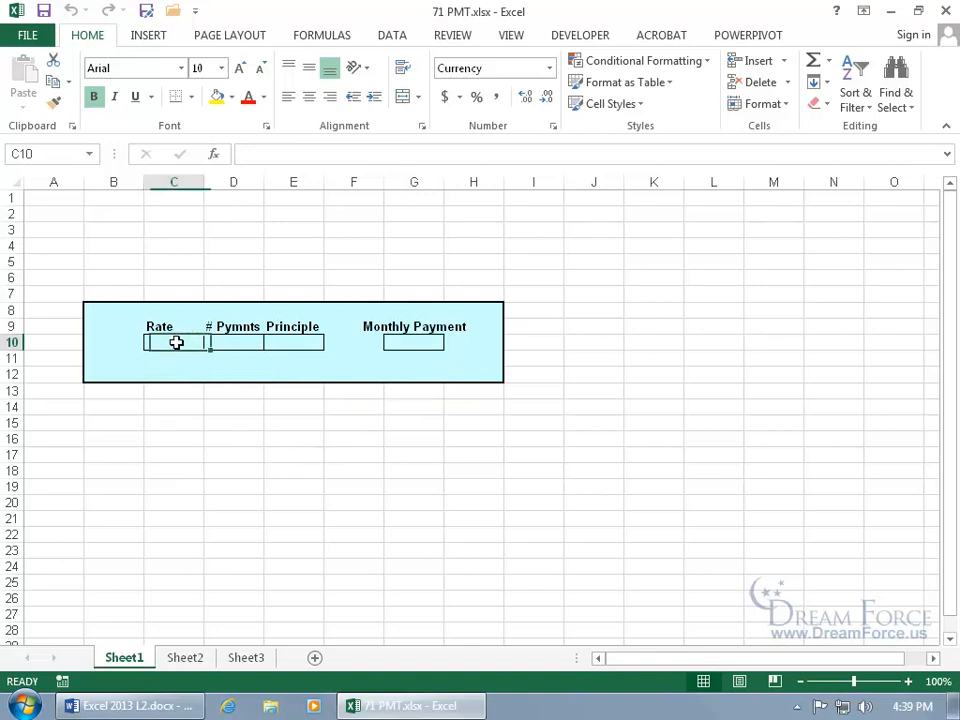
pyautogui.click(229, 343)
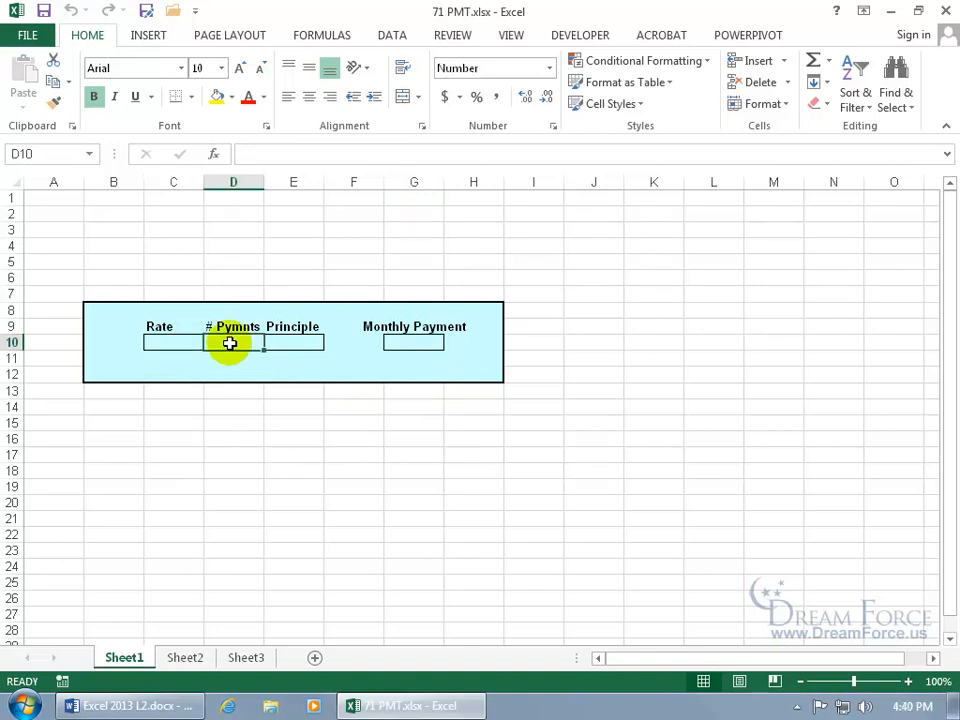
pyautogui.click(296, 342)
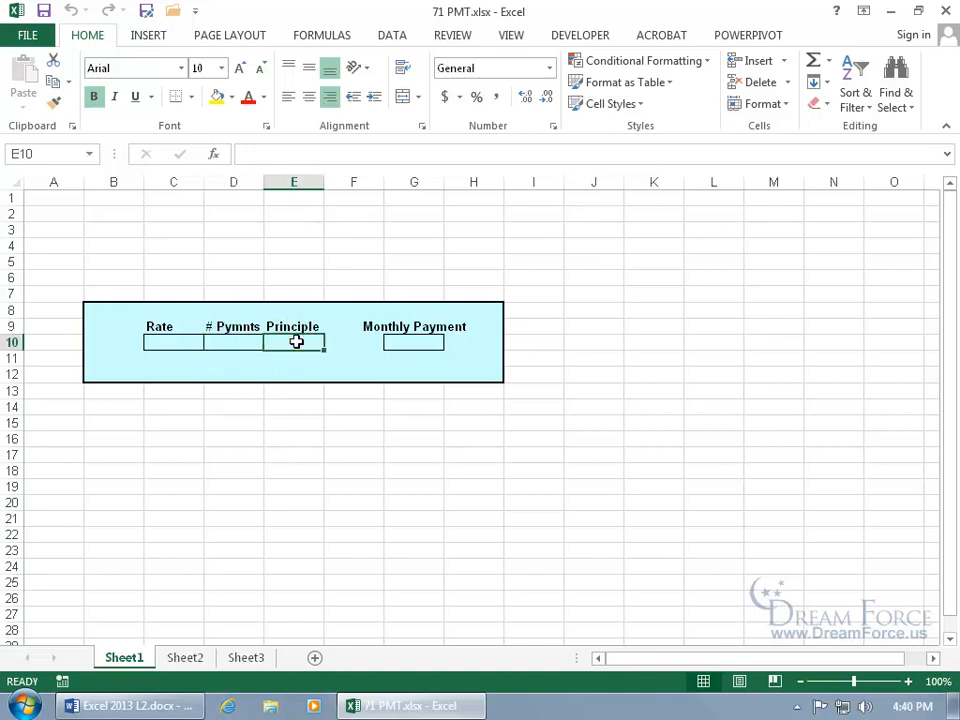
pyautogui.click(407, 343)
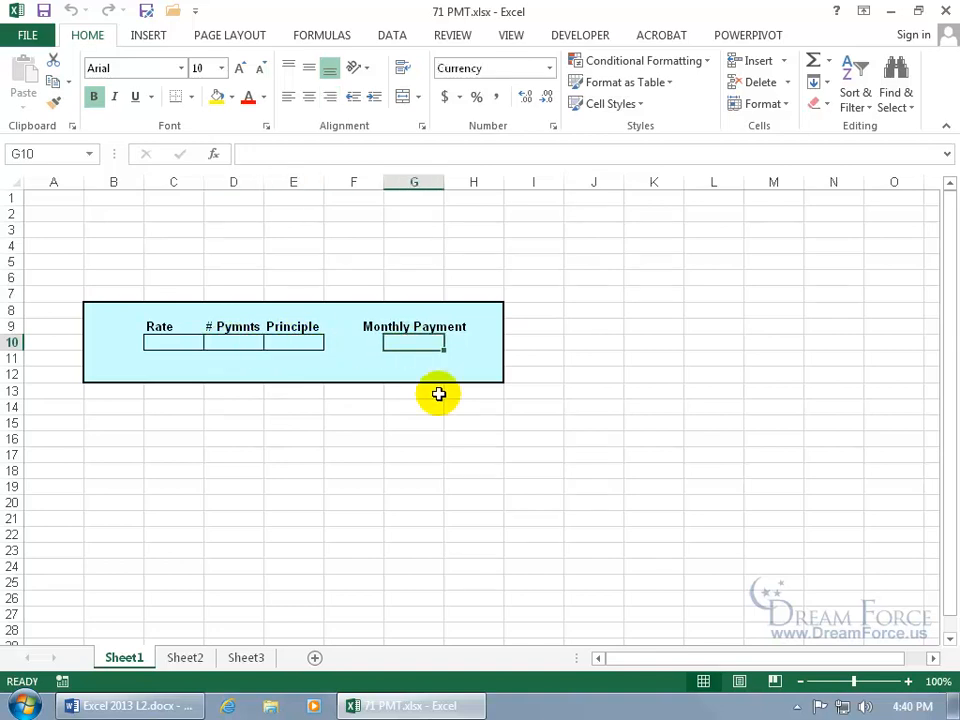
pyautogui.write('=pmt')
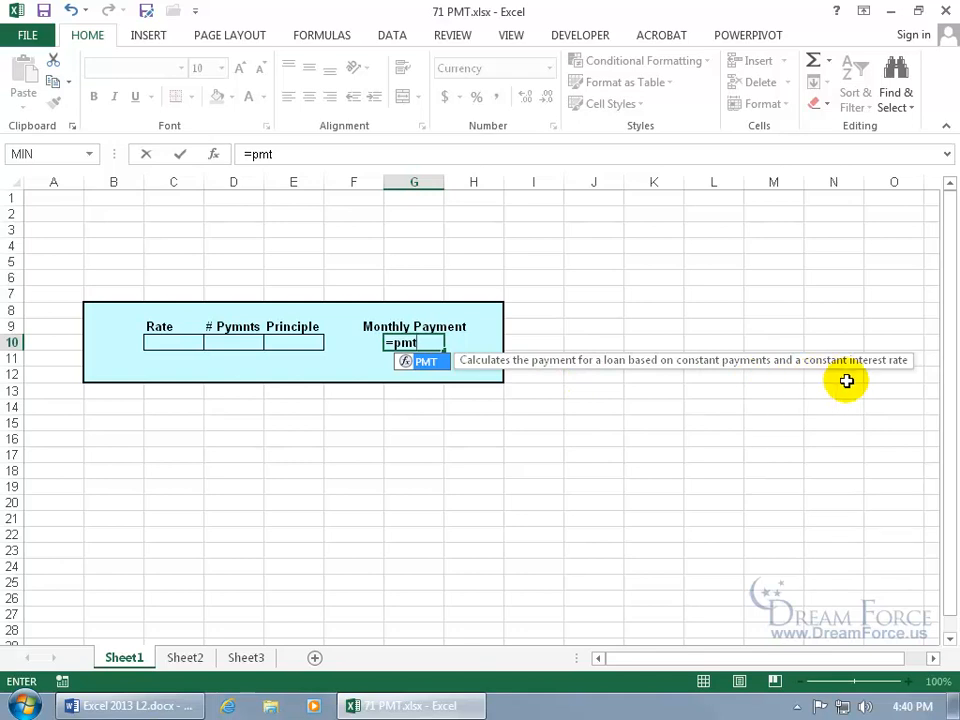
pyautogui.press('Tab')
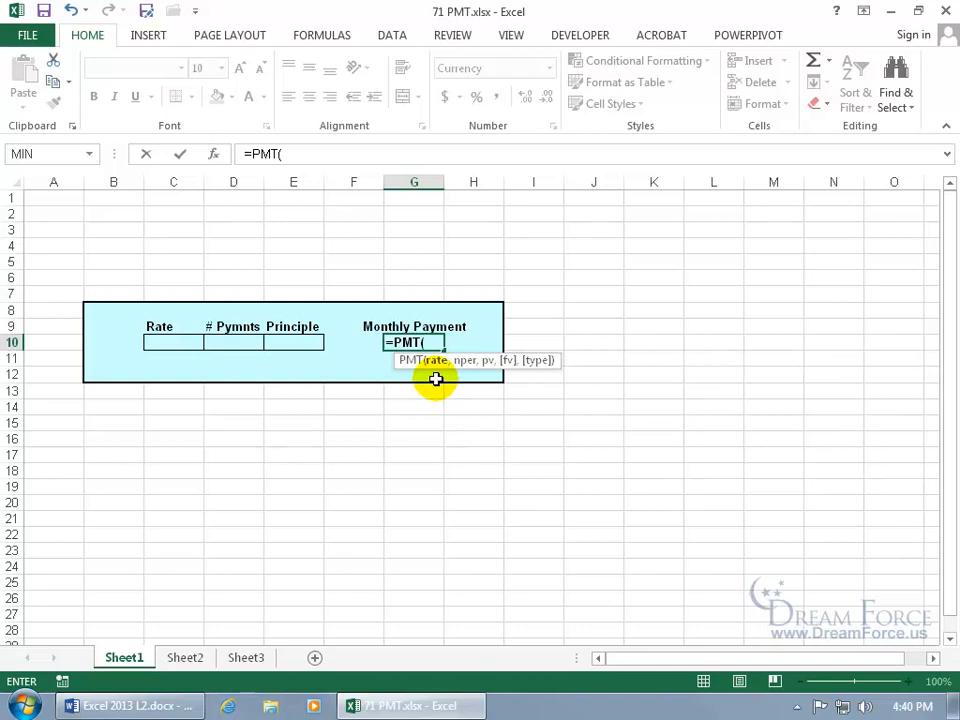
pyautogui.click(174, 340)
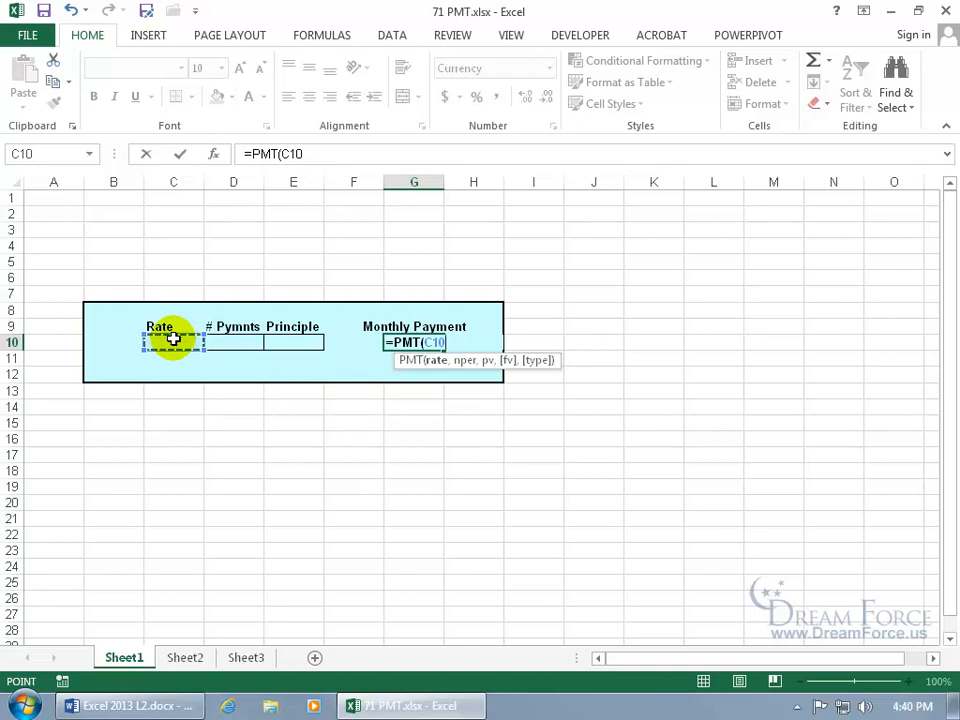
pyautogui.write('/')
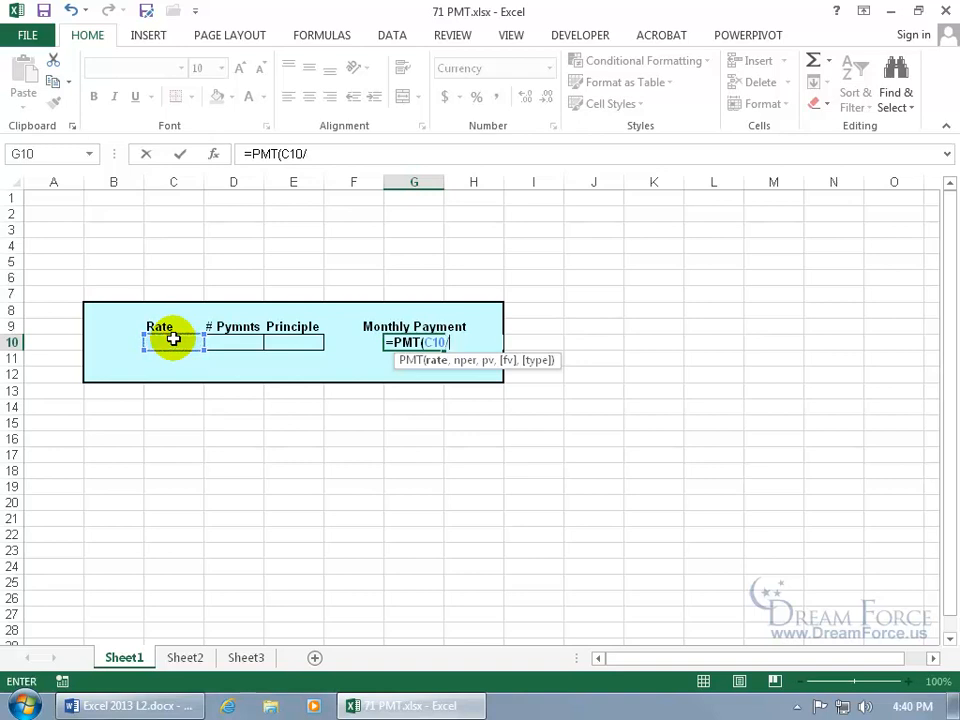
pyautogui.write('12,')
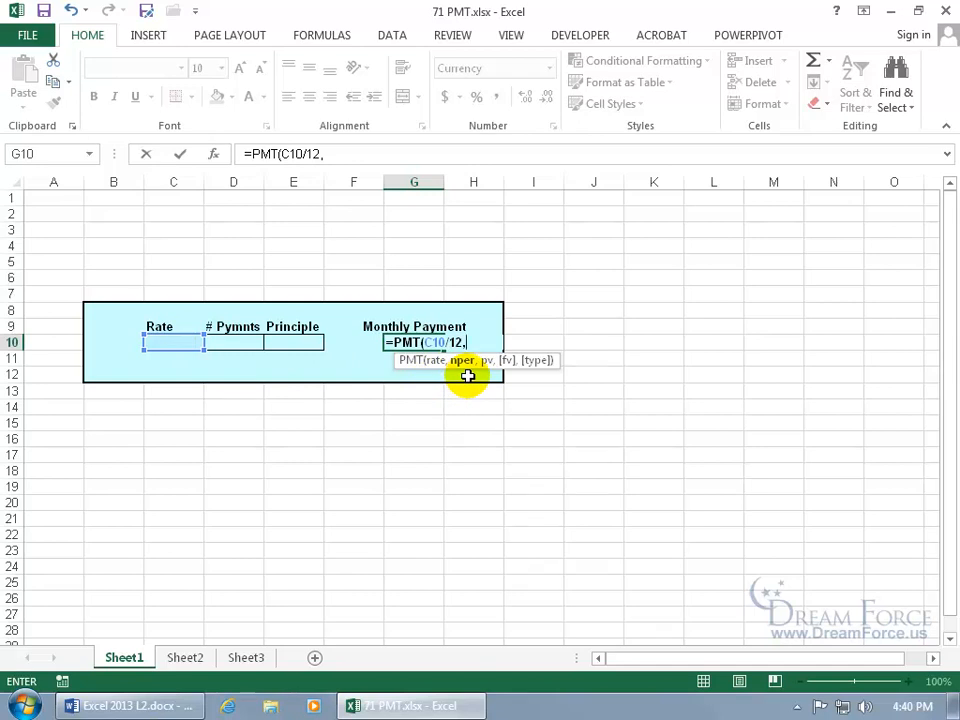
# Finish the PMT formula in G10 with D10 as the number of payments and E10 as the present value.
pyautogui.click(246, 343)
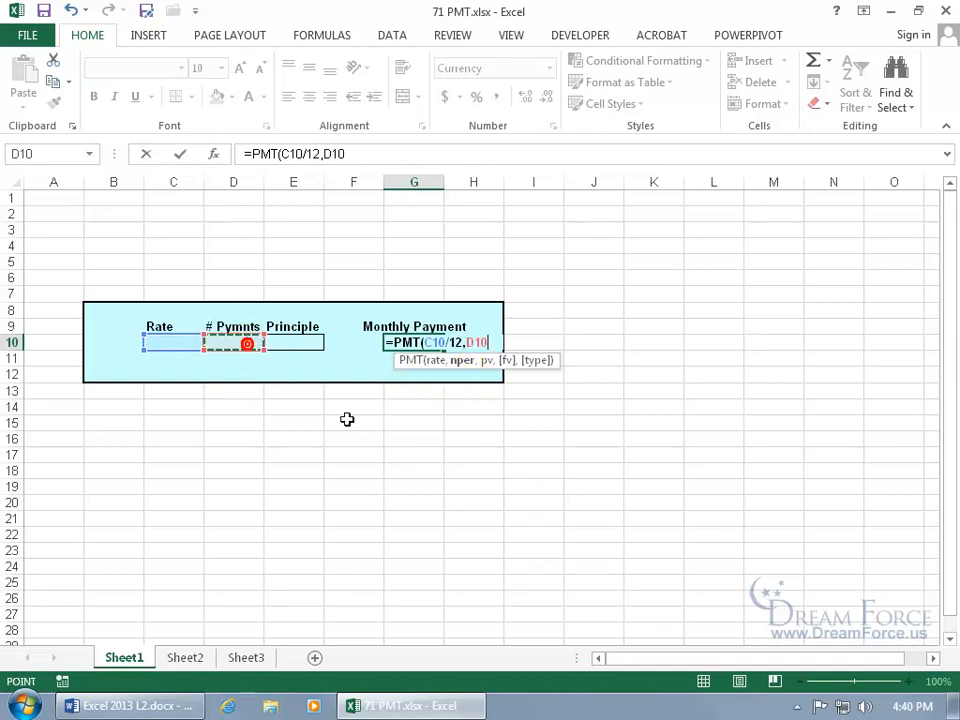
pyautogui.write(',')
pyautogui.click(305, 347)
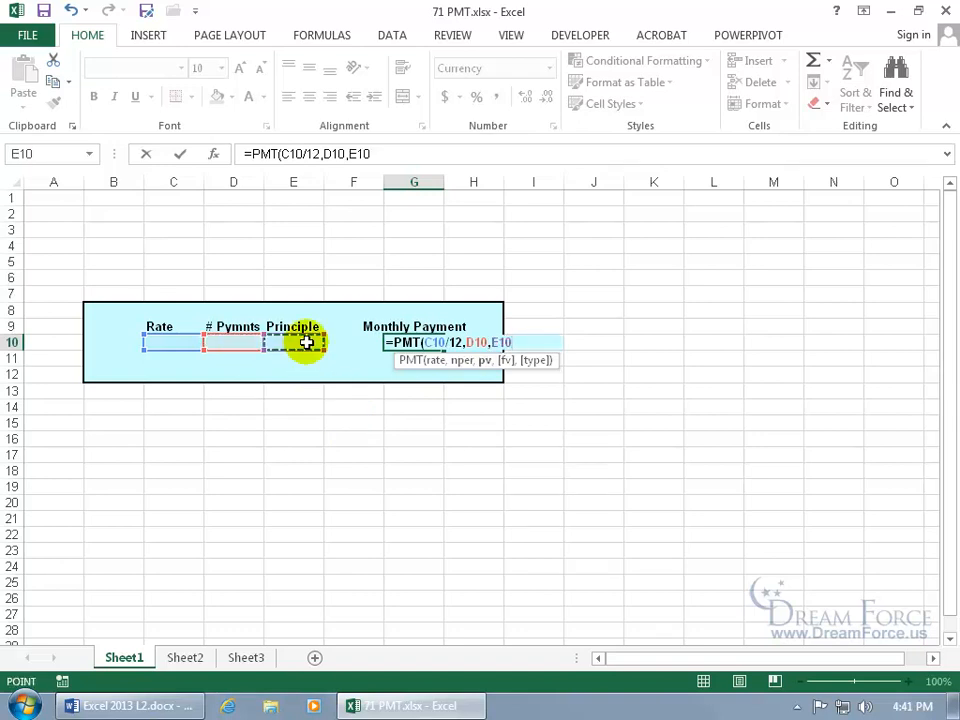
pyautogui.press('Return')
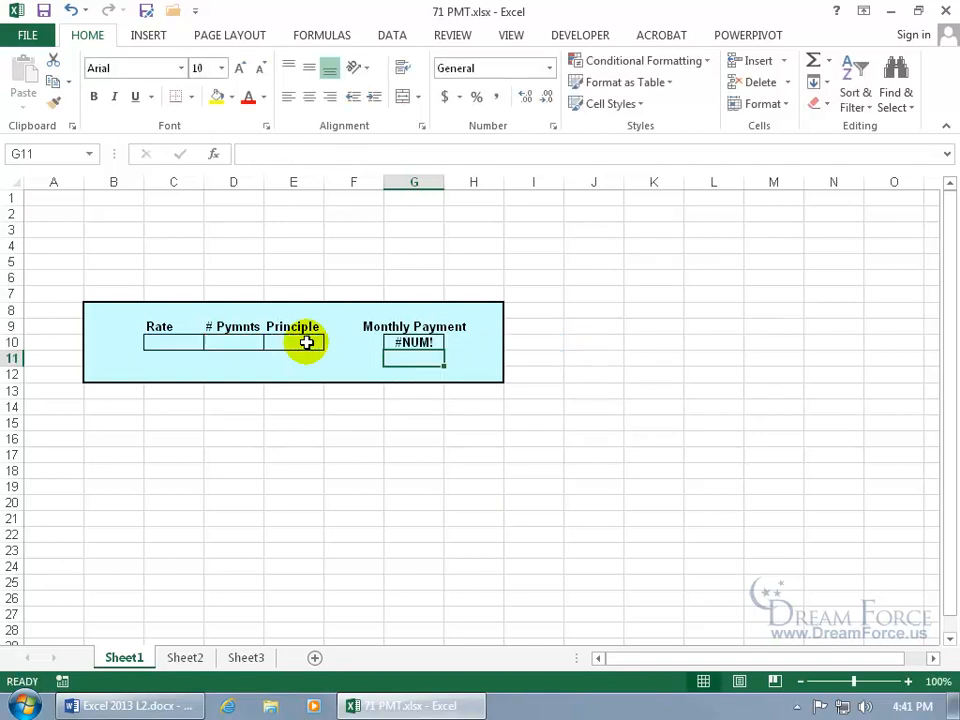
pyautogui.click(426, 343)
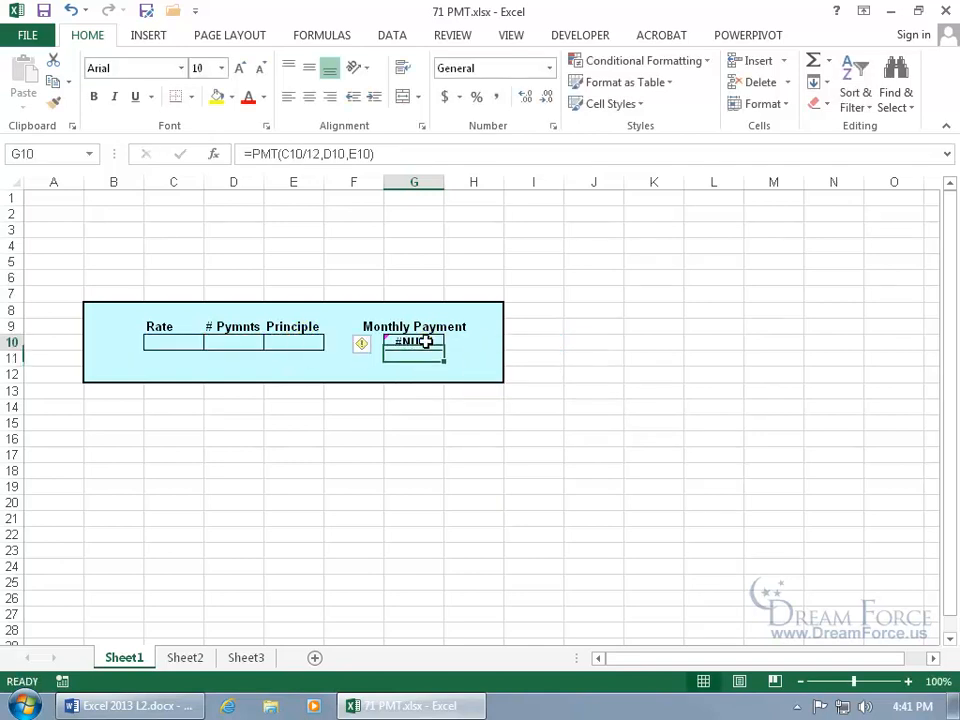
# Enter a rate of 3% in C10 and check the cell's number format.
pyautogui.click(180, 342)
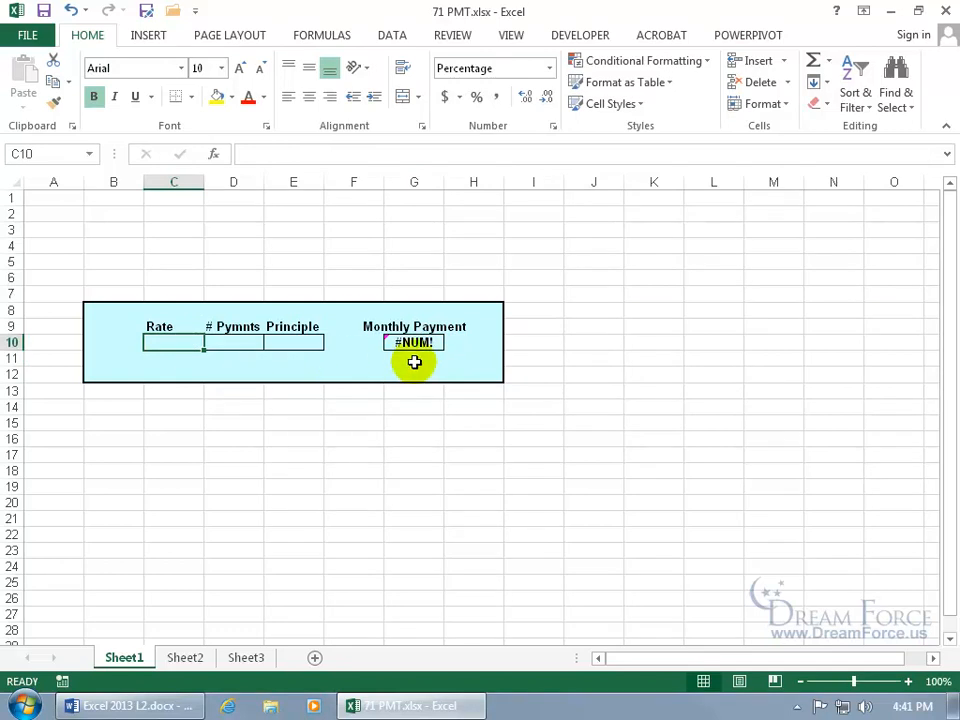
pyautogui.write('3')
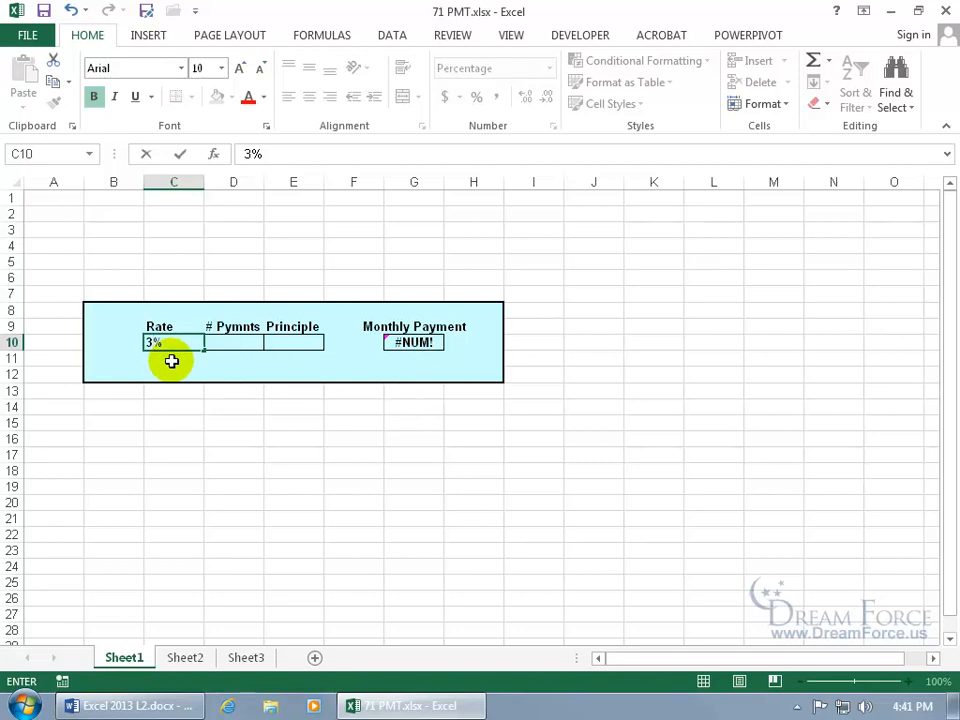
pyautogui.press('Tab')
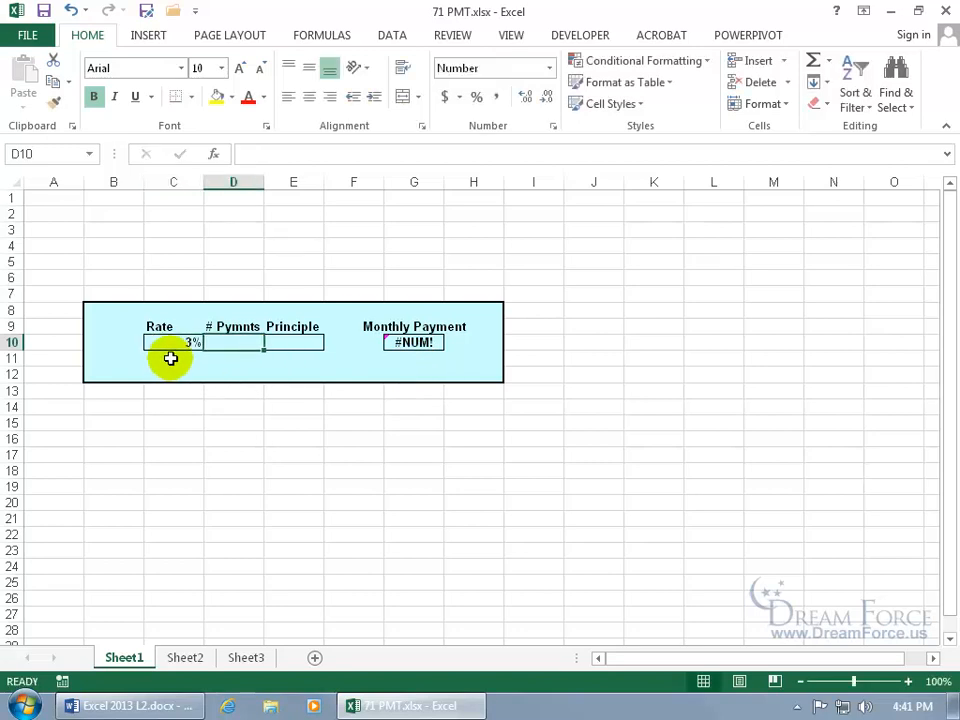
pyautogui.click(175, 343)
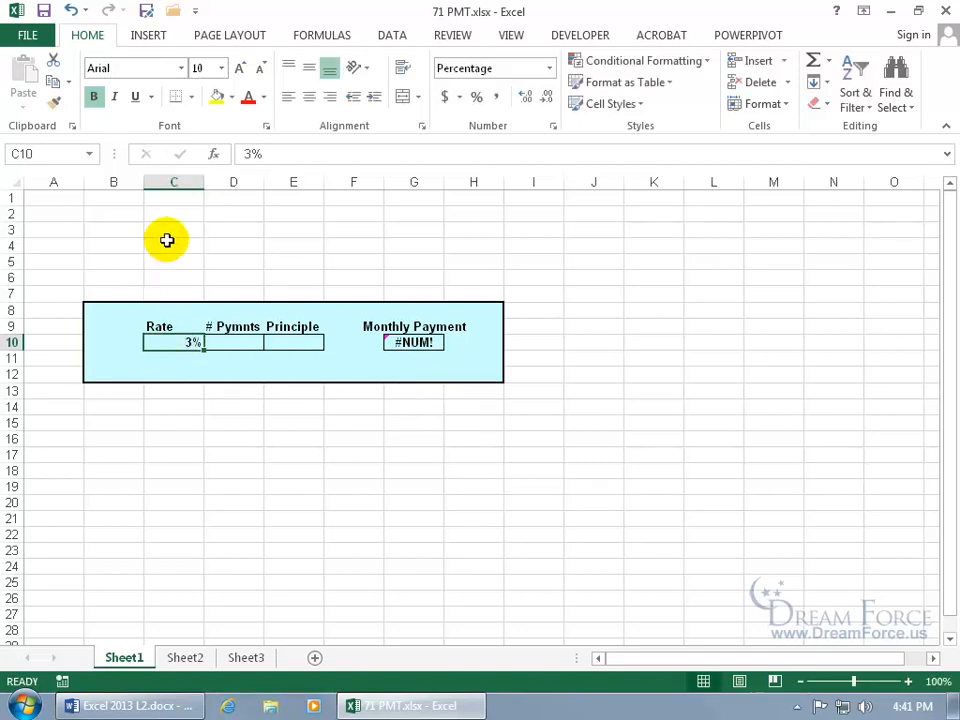
pyautogui.click(550, 67)
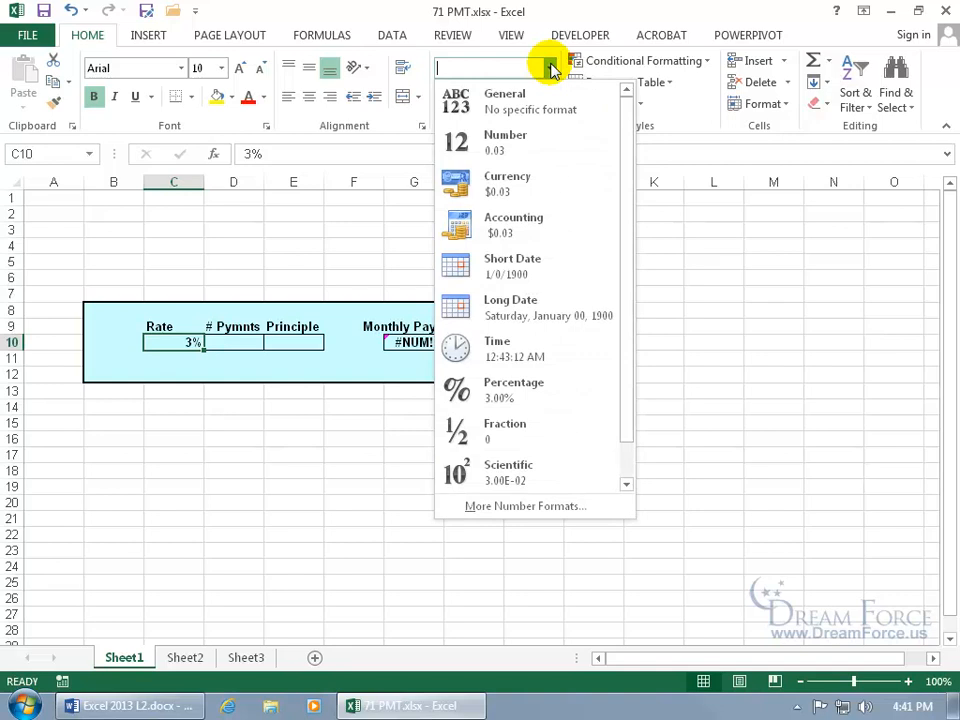
pyautogui.click(174, 341)
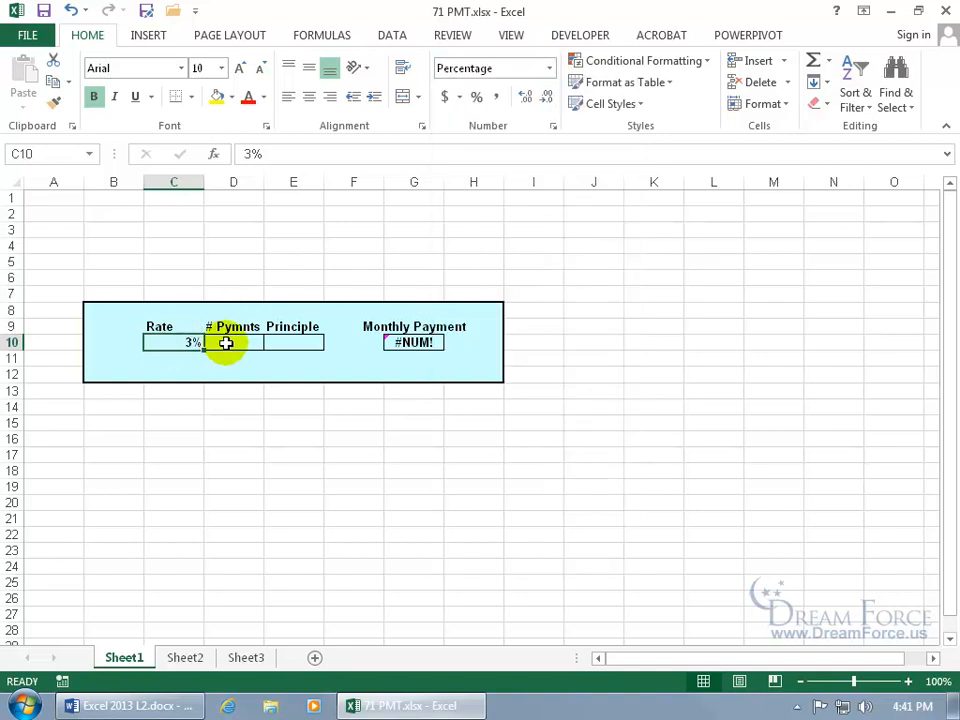
# Enter 60 as the number of payments in D10 and 50000 as the principal in E10.
pyautogui.click(226, 342)
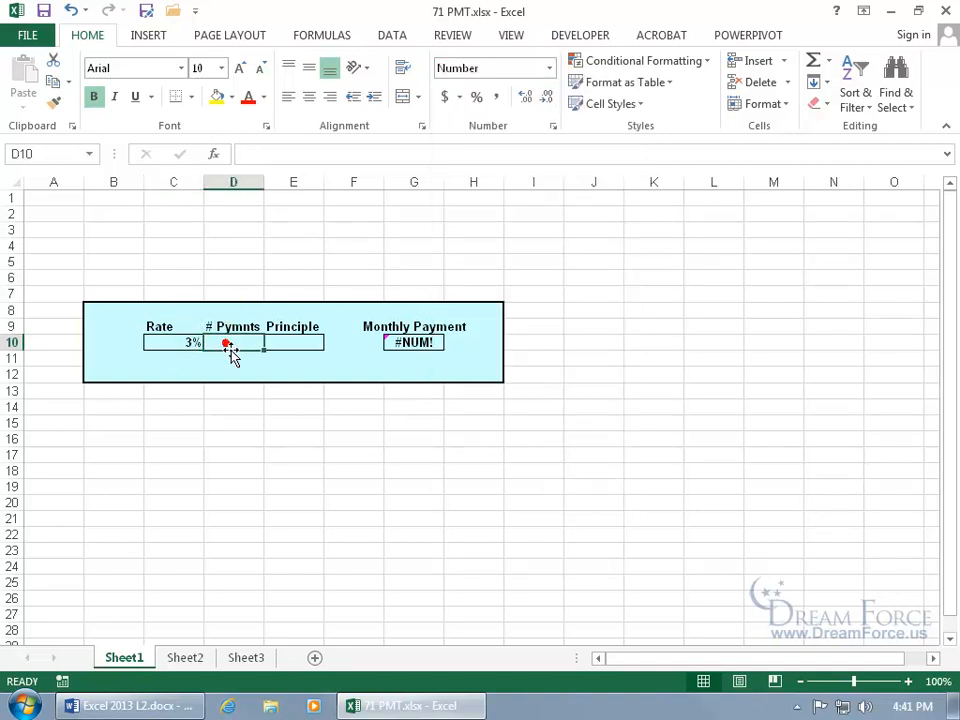
pyautogui.write('60')
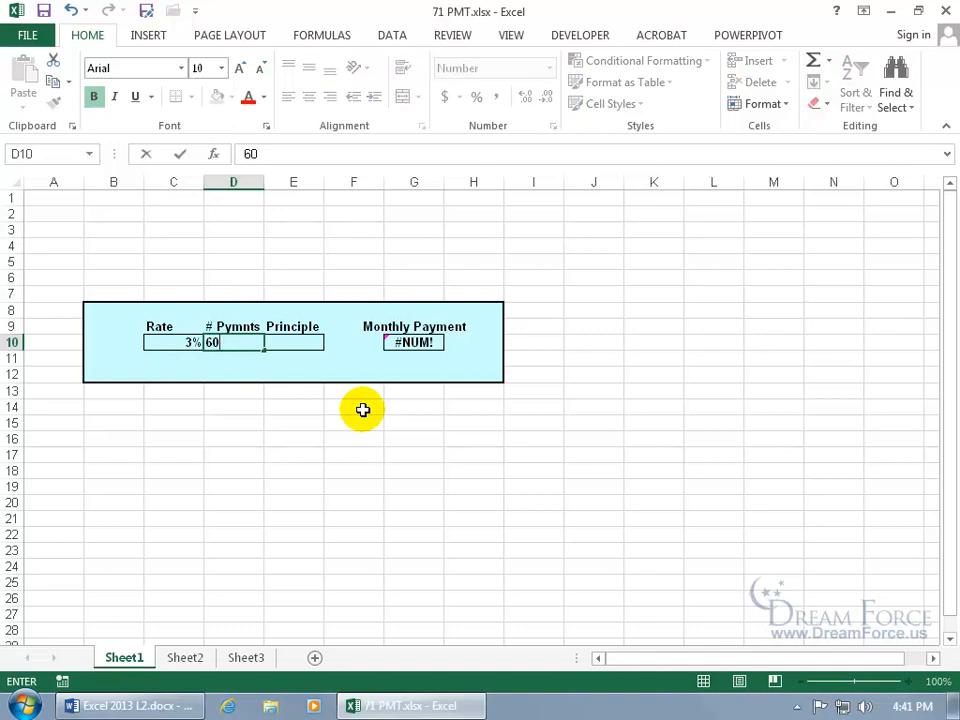
pyautogui.press('Tab')
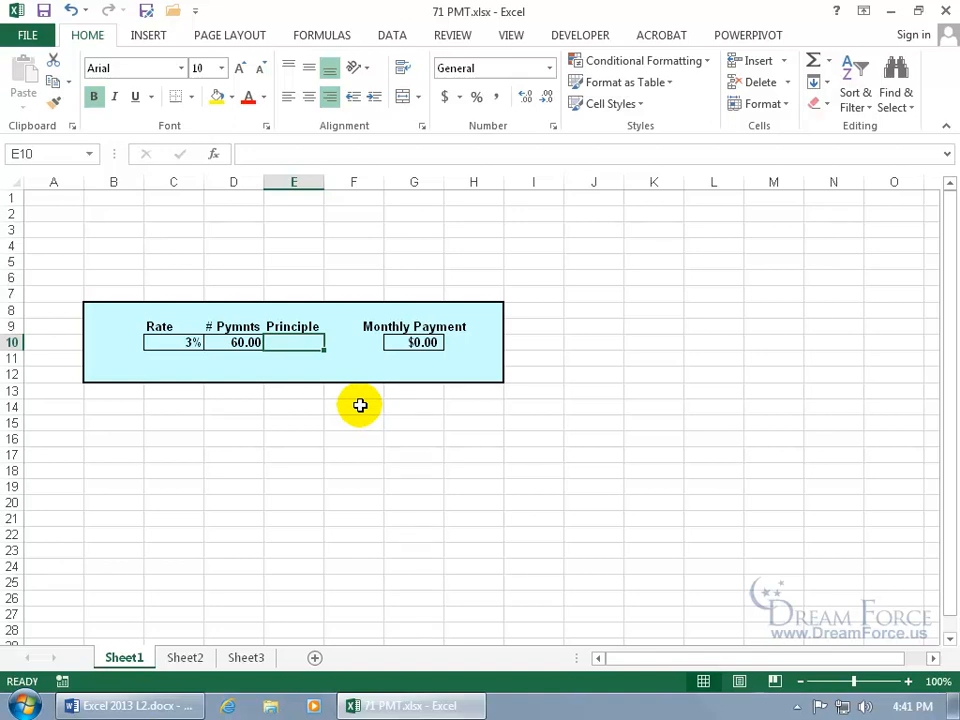
pyautogui.write('50000')
pyautogui.press('Return')
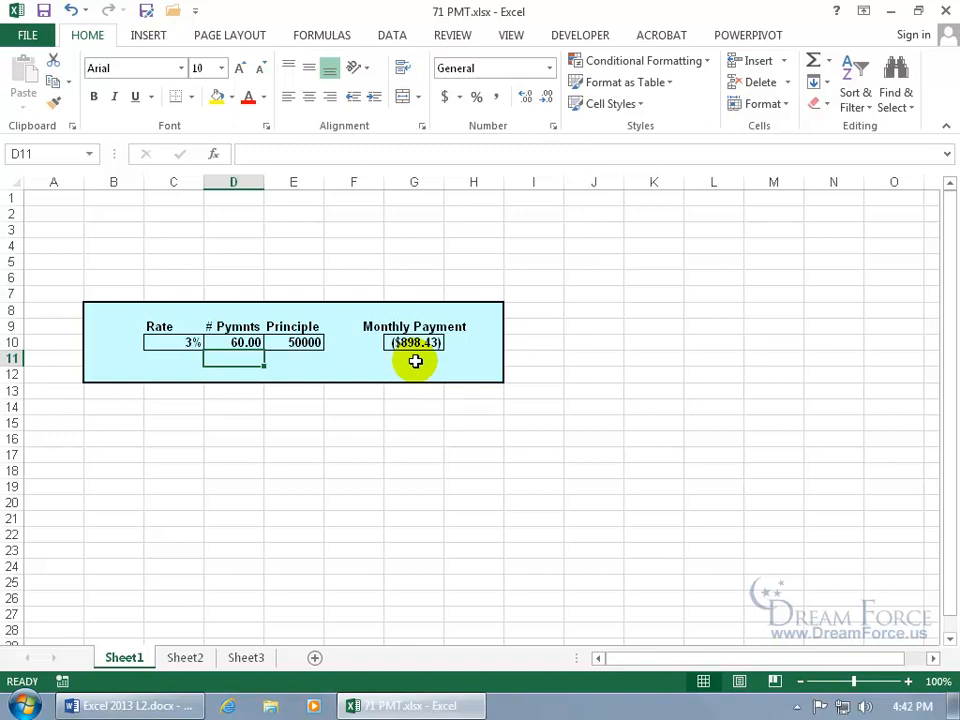
# Change the loan rate in C10 to 4% and the number of payments in D10 to 70.
pyautogui.click(193, 341)
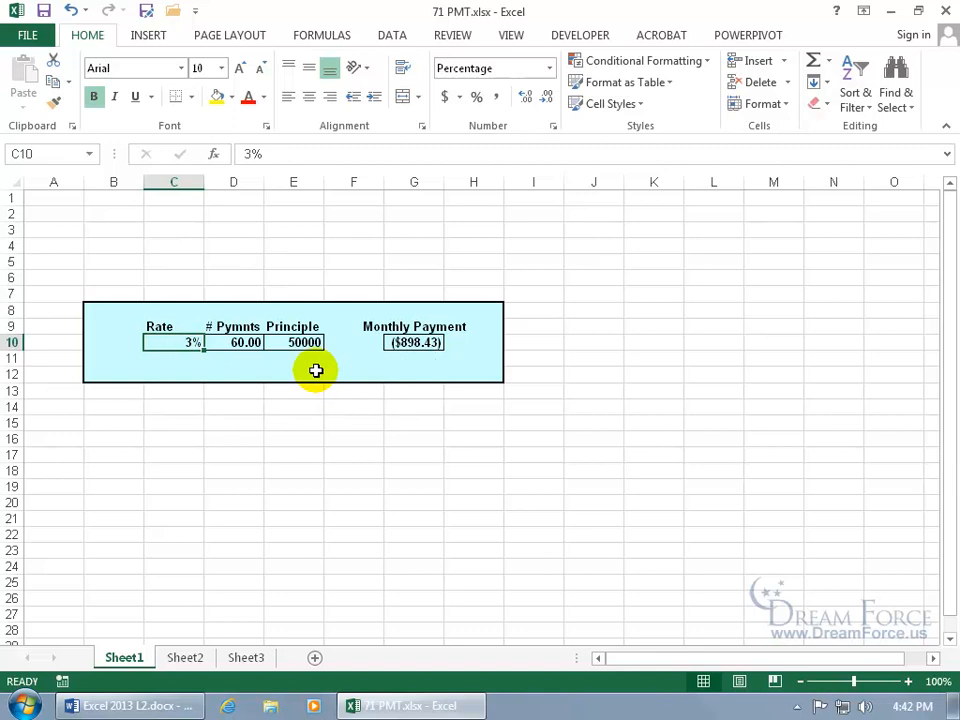
pyautogui.write('4')
pyautogui.press('Return')
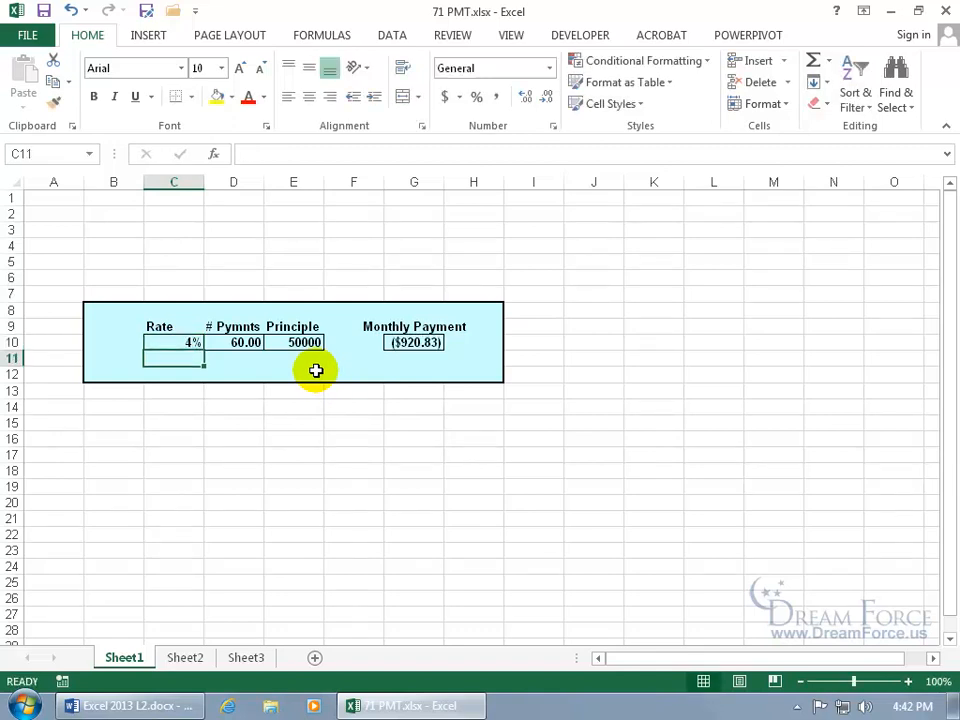
pyautogui.click(251, 343)
pyautogui.write('70')
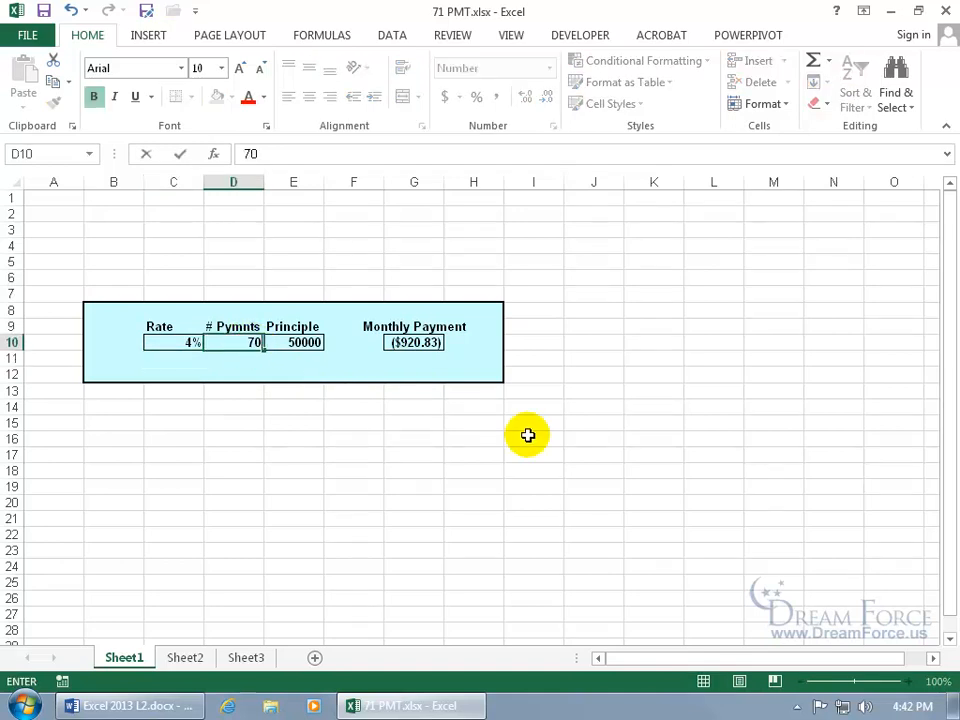
pyautogui.press('Return')
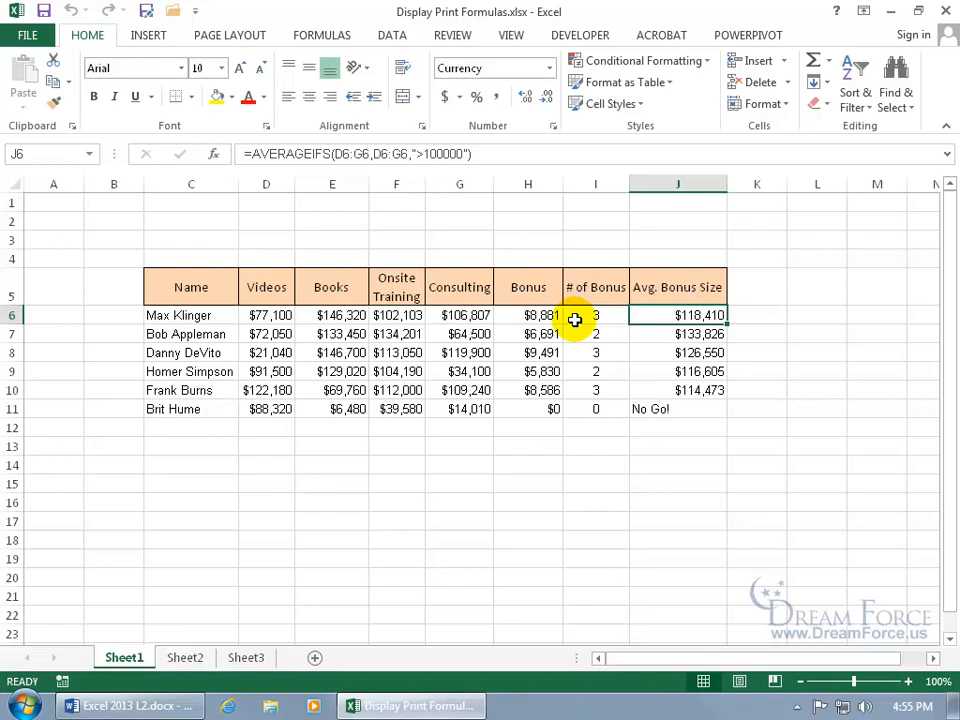
# Display the formulas in the Display Print Formulas sheet and autofit the Bonus column to show its SUMIFS formulas in full.
pyautogui.hotkey('ctrl', '`')
pyautogui.moveTo(688, 656); pyautogui.dragTo(818, 668)
pyautogui.click(521, 340)
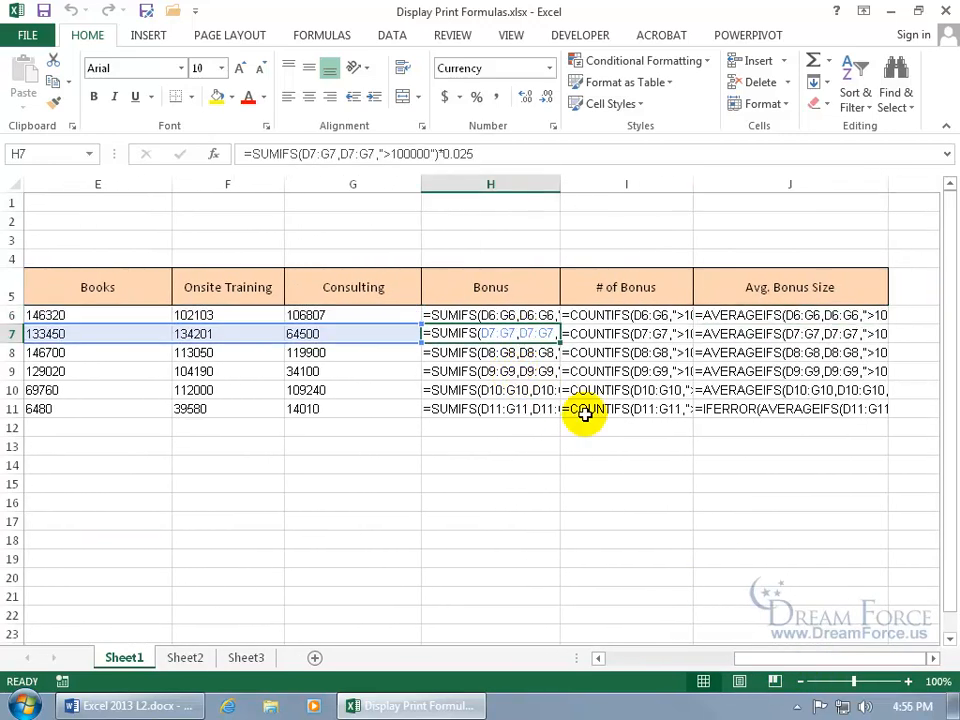
pyautogui.doubleClick(562, 184)
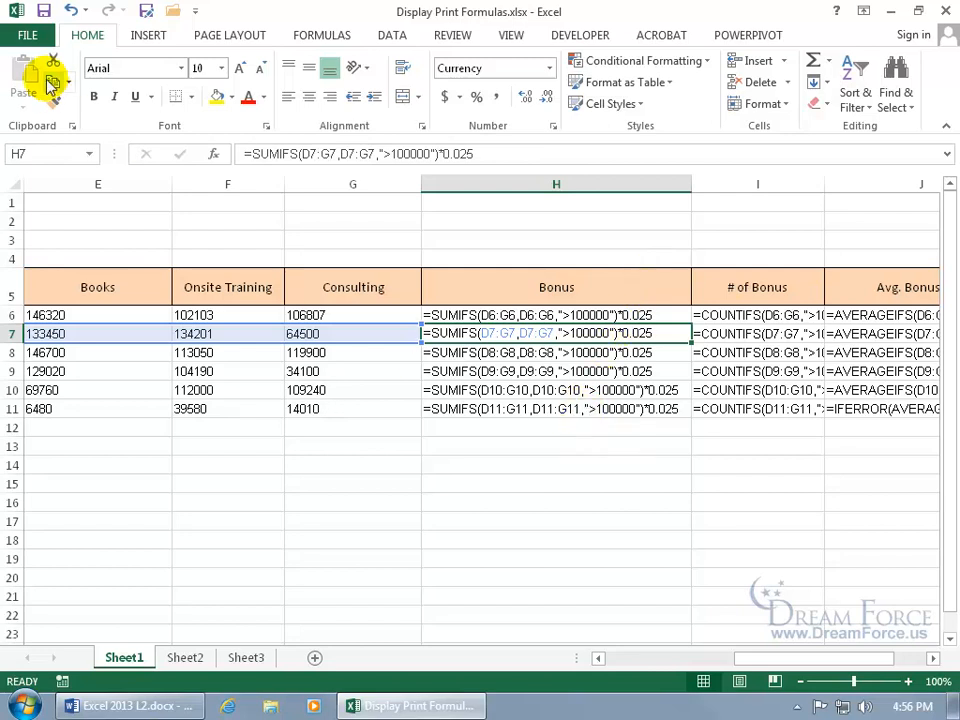
# Review the formula printout in the print preview up close on page 3, and switch the sheet back to displaying values.
pyautogui.click(27, 36)
pyautogui.click(52, 310)
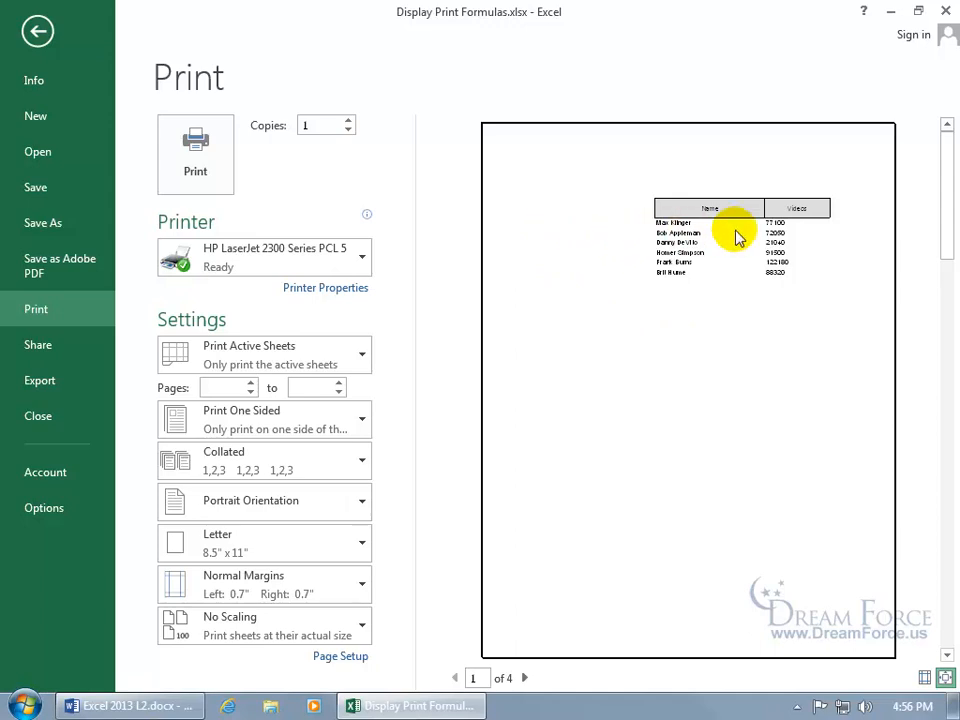
pyautogui.click(524, 678)
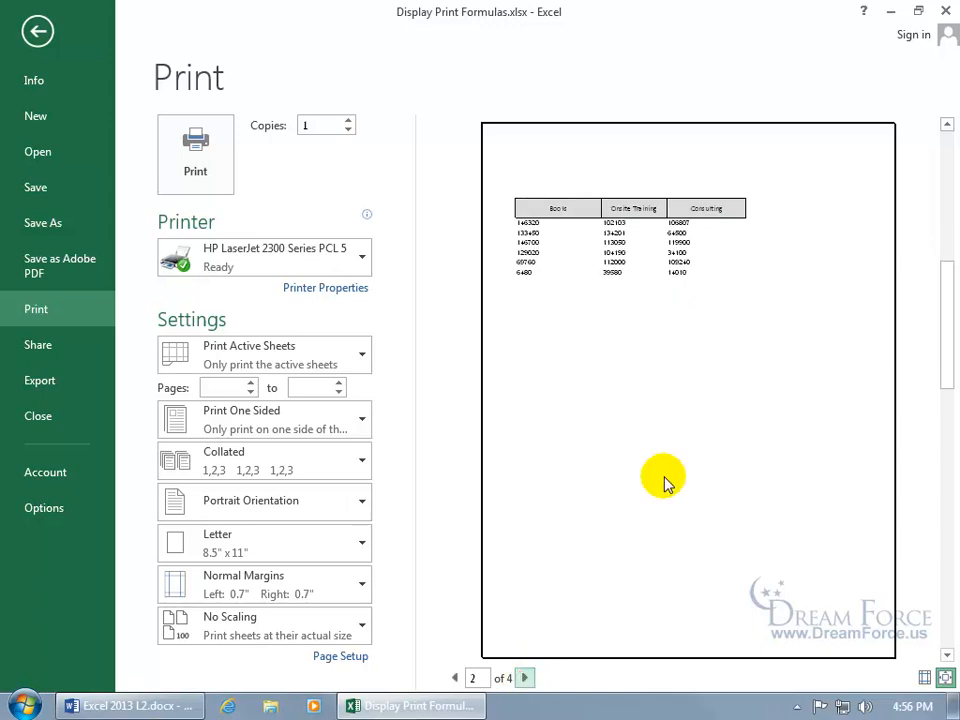
pyautogui.click(524, 678)
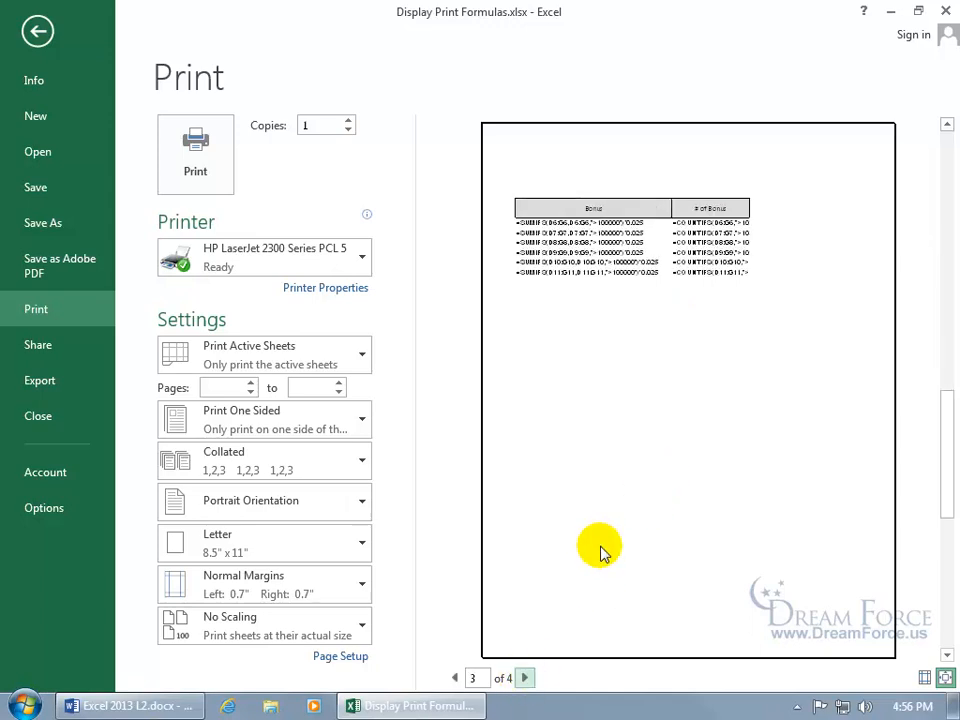
pyautogui.click(945, 678)
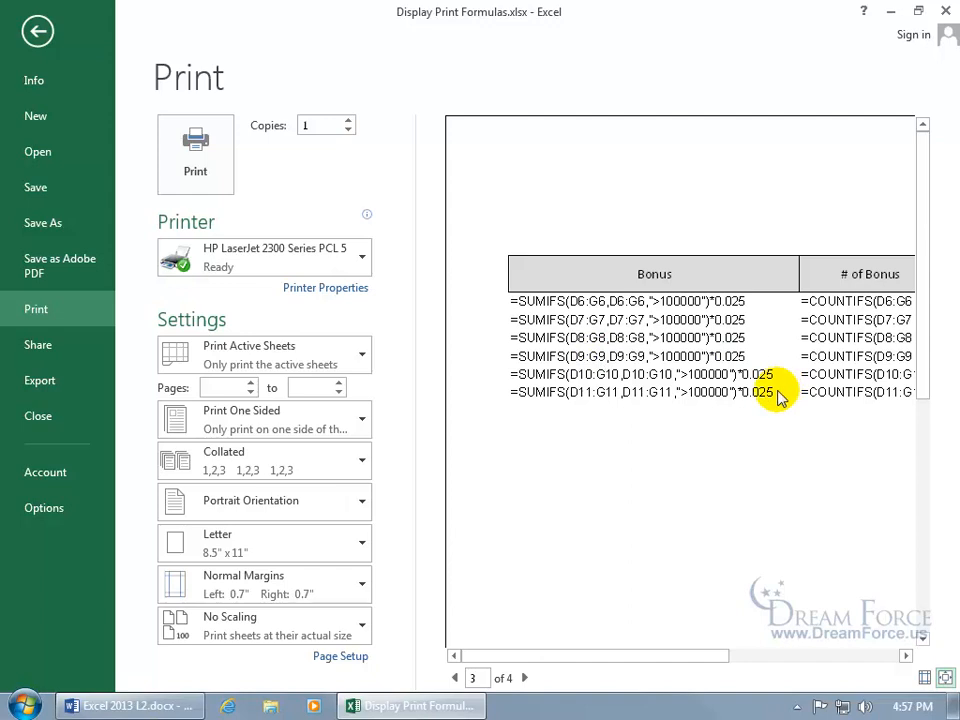
pyautogui.click(41, 33)
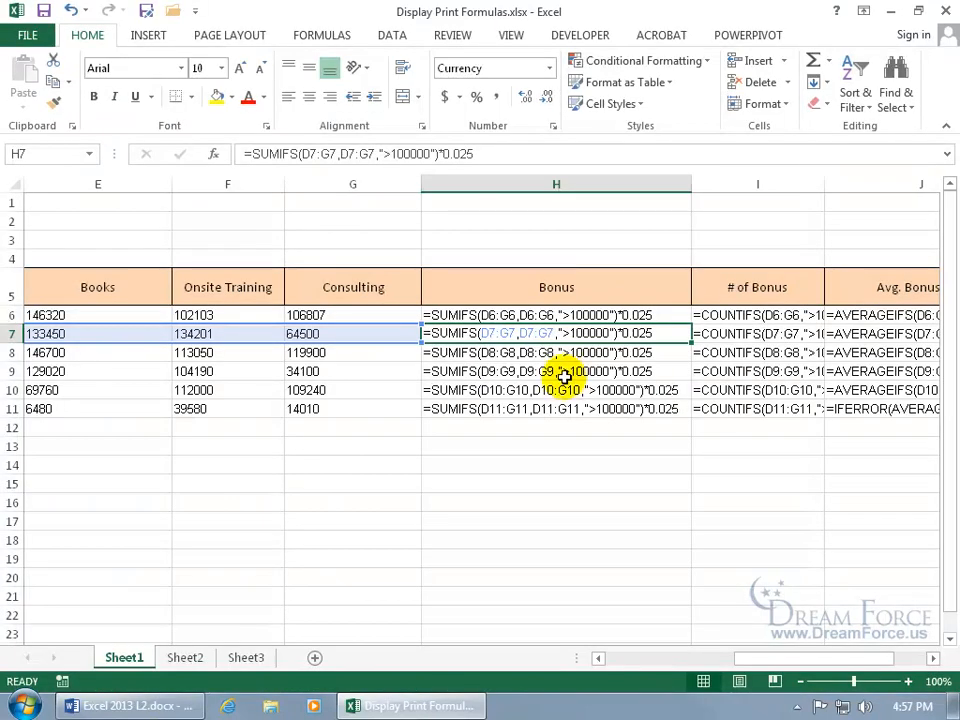
pyautogui.hotkey('ctrl', '`')
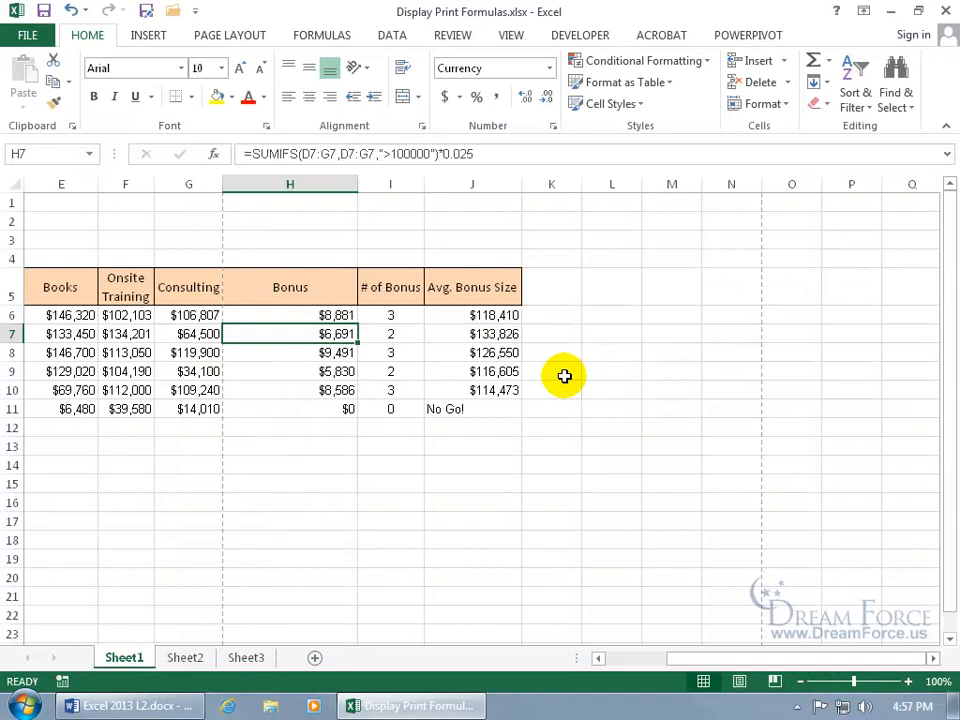
# Show the AVERAGEIFS formula in J6 as text by adding an apostrophe before its equals sign.
pyautogui.click(480, 315)
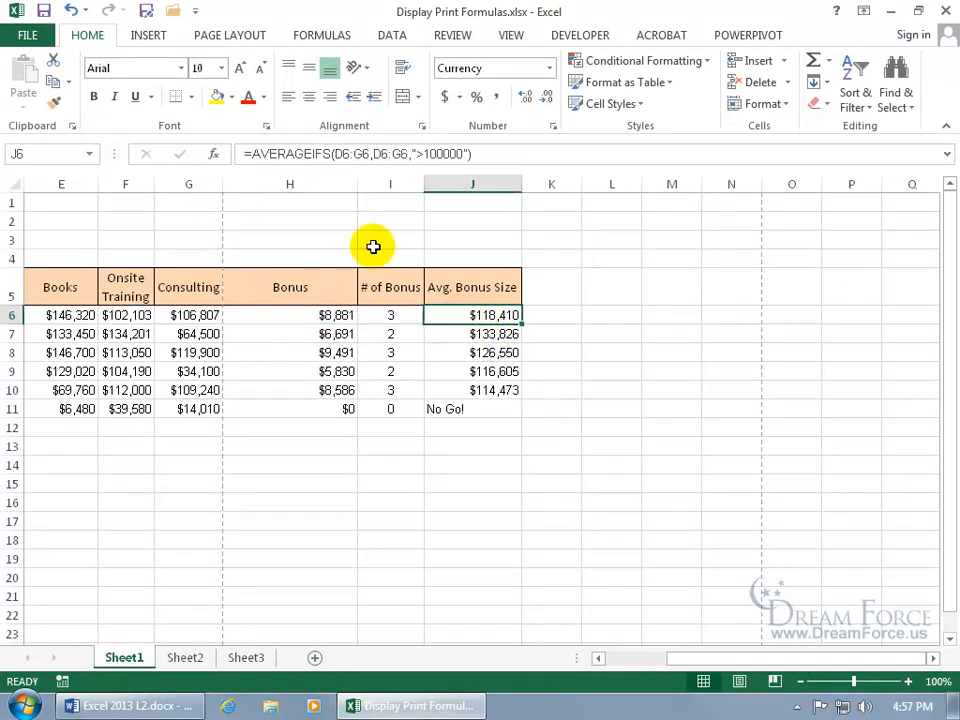
pyautogui.doubleClick(466, 316)
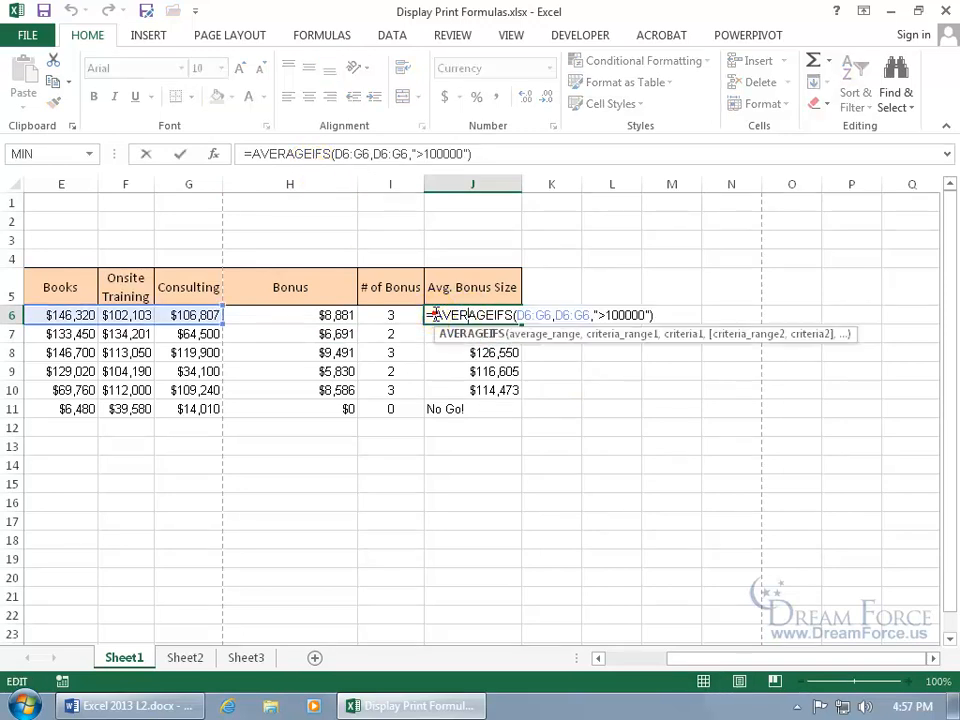
pyautogui.click(431, 316)
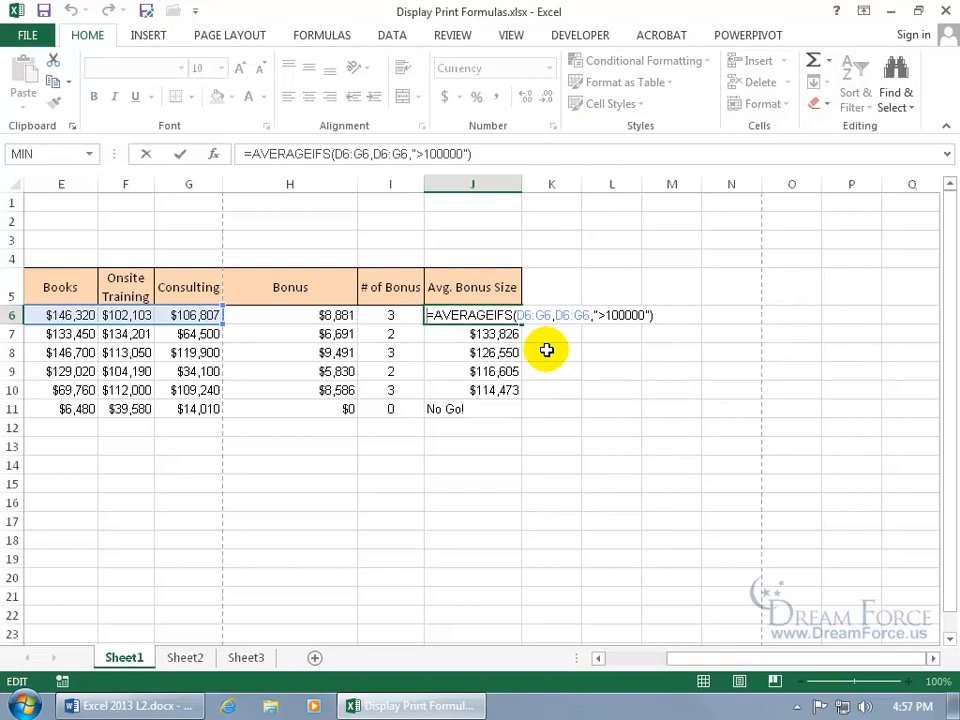
pyautogui.write("'")
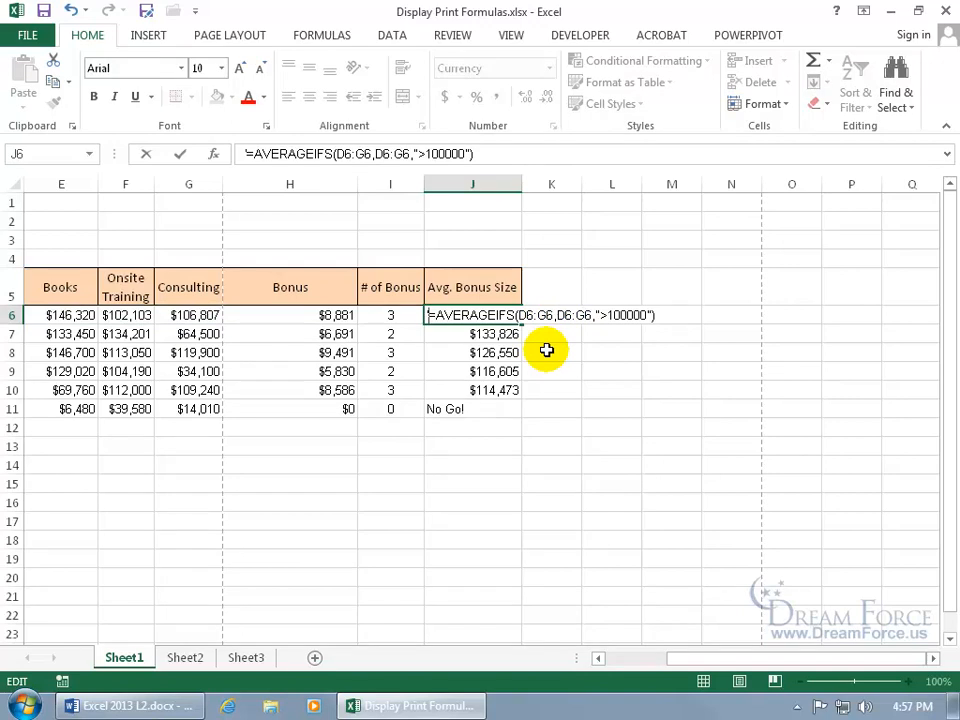
pyautogui.press('Return')
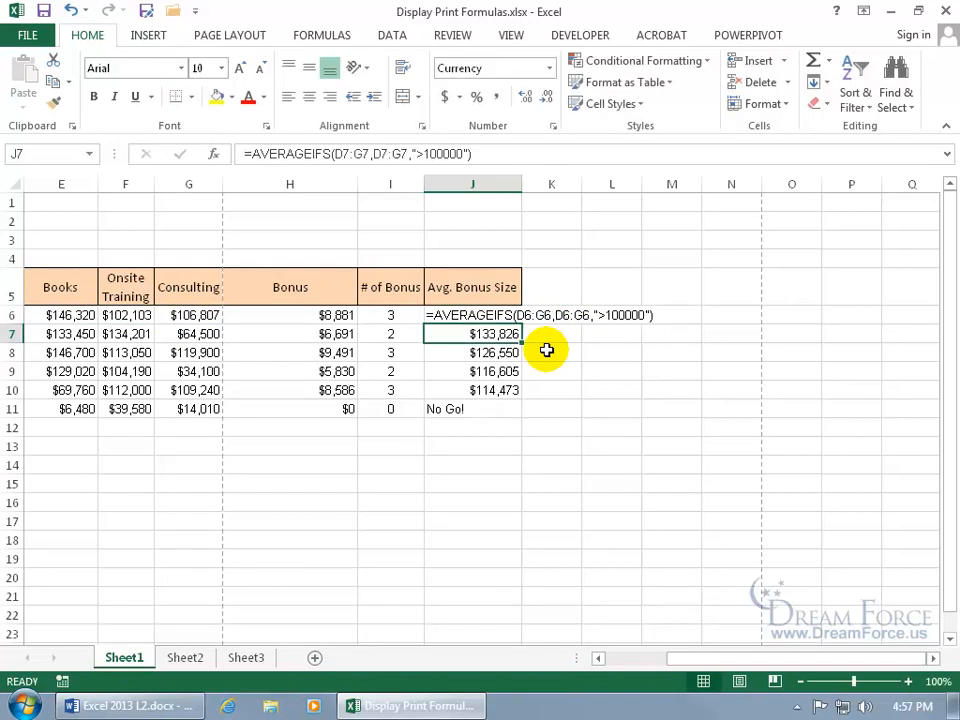
pyautogui.click(437, 314)
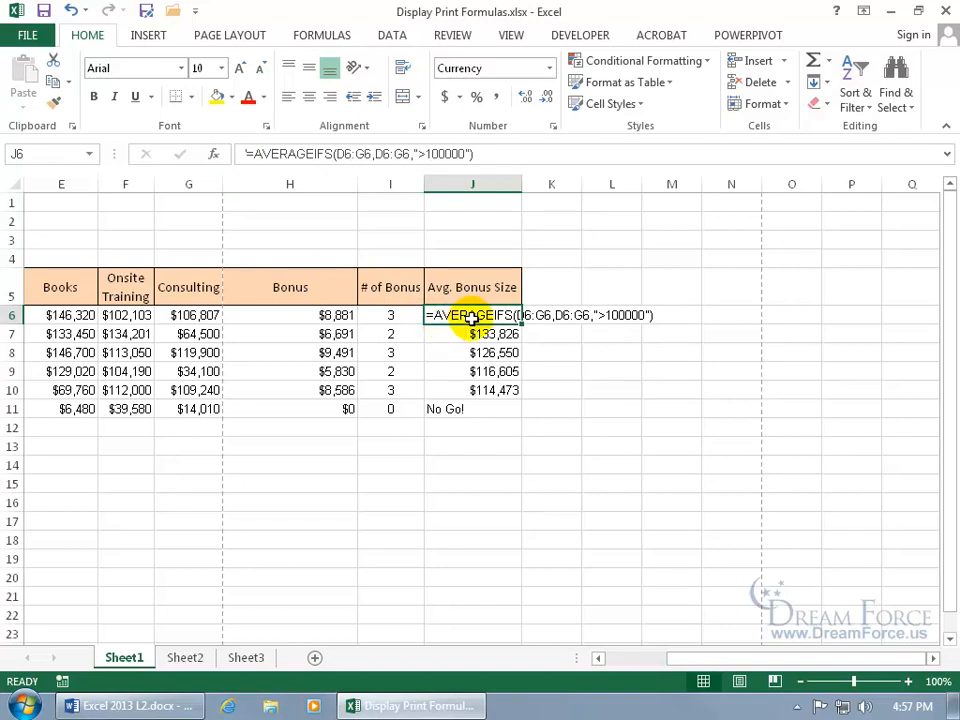
# Put an apostrophe in front of the AVERAGEIFS formula in J8 to show it as text.
pyautogui.click(476, 352)
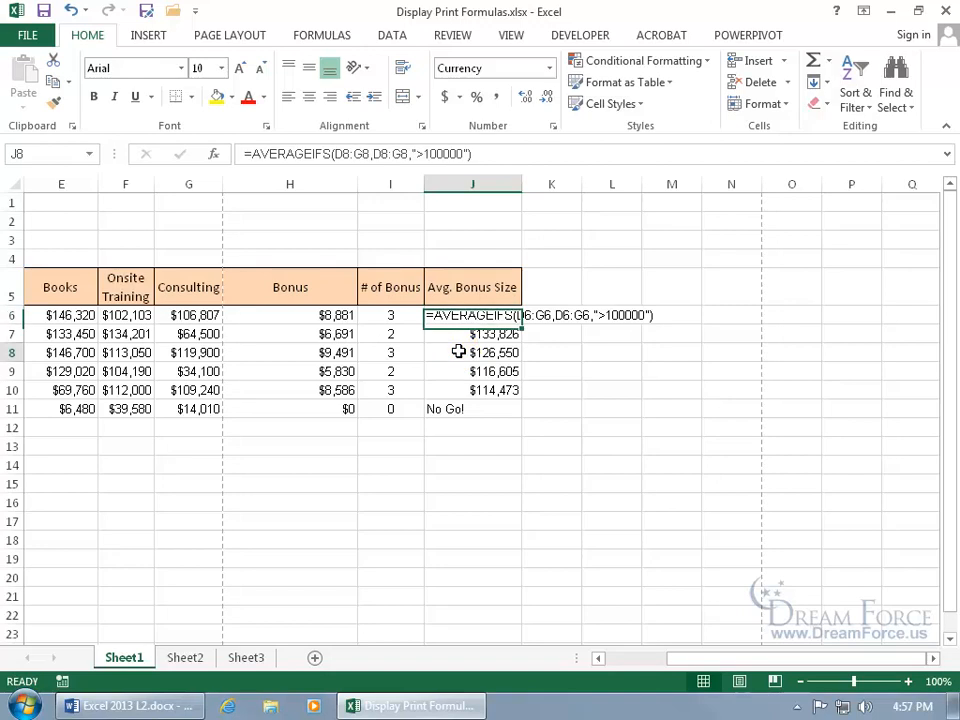
pyautogui.click(240, 154)
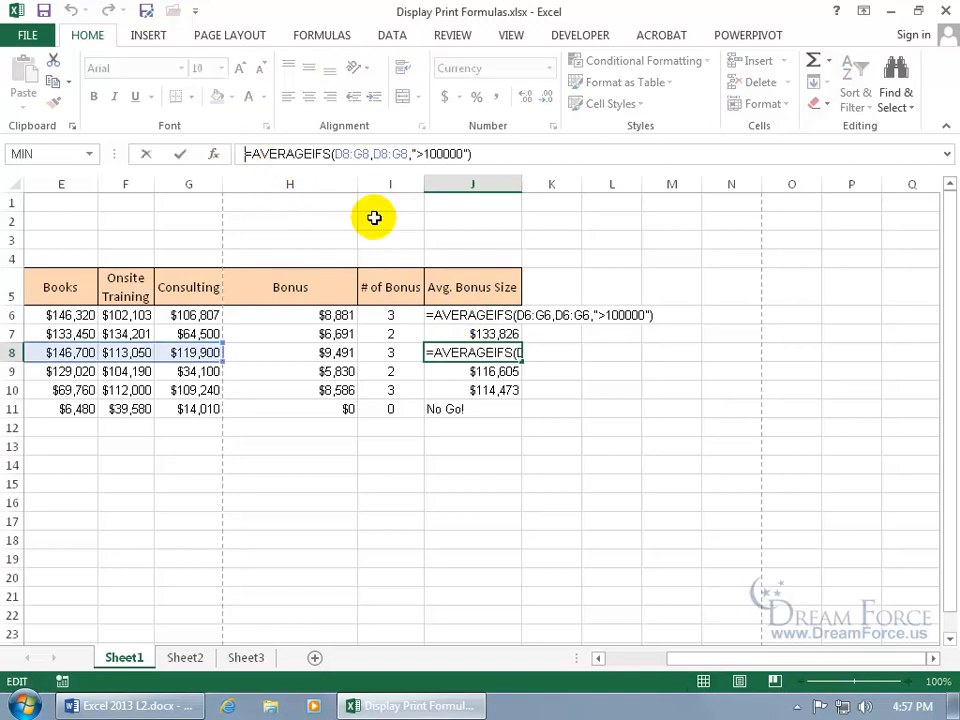
pyautogui.press('Home')
pyautogui.write("'")
pyautogui.press('Return')
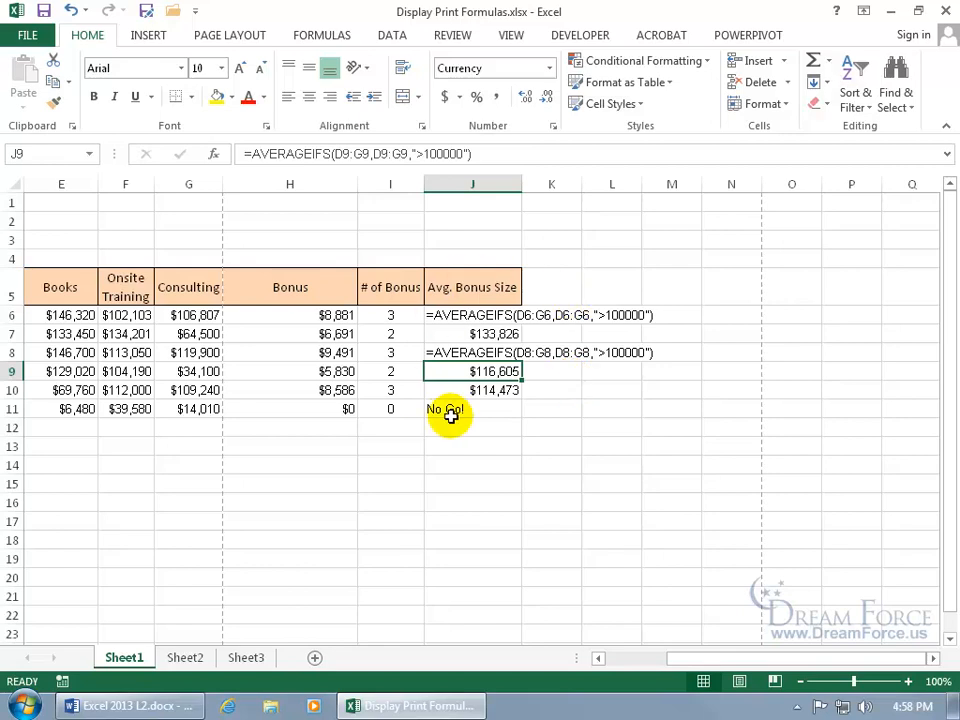
# Remove the leading apostrophe from the formulas in J8 and J6 to make them calculate again.
pyautogui.click(484, 355)
pyautogui.click(686, 349)
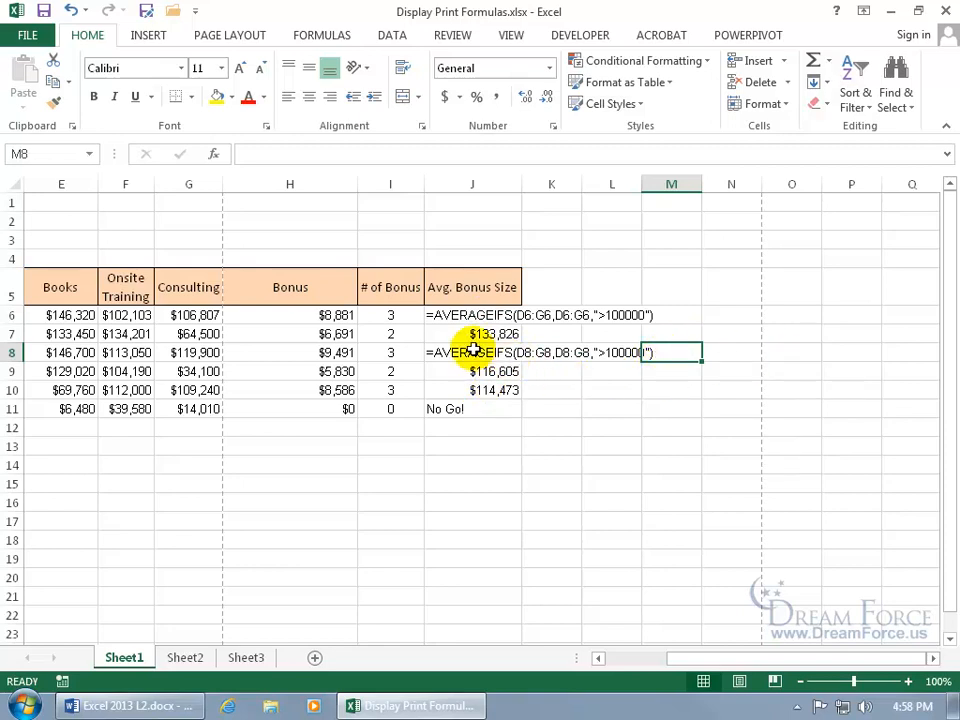
pyautogui.click(480, 355)
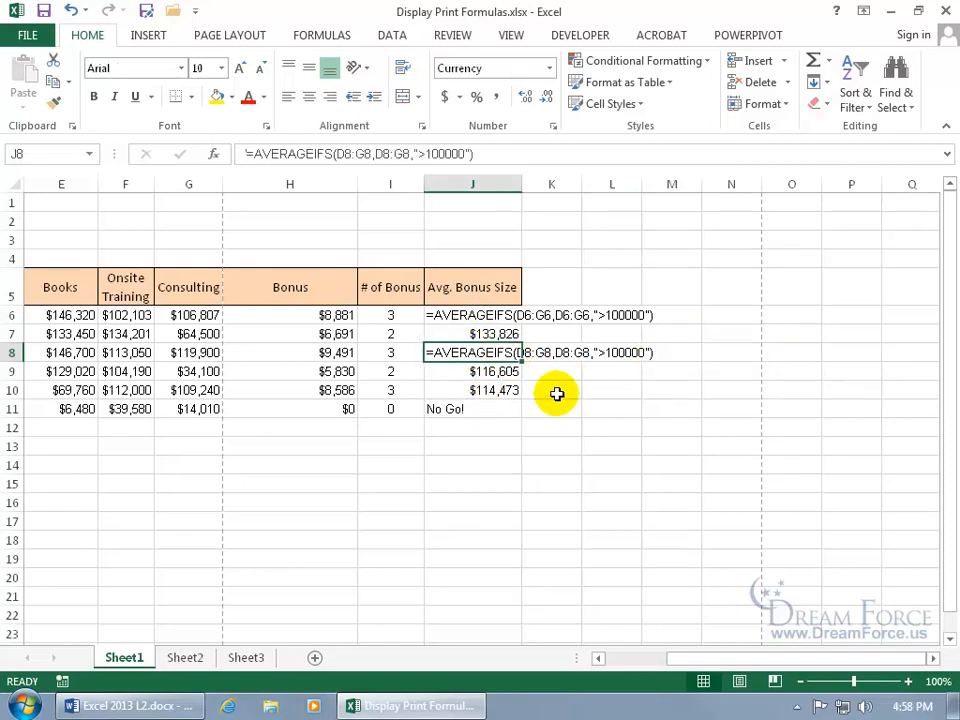
pyautogui.click(246, 155)
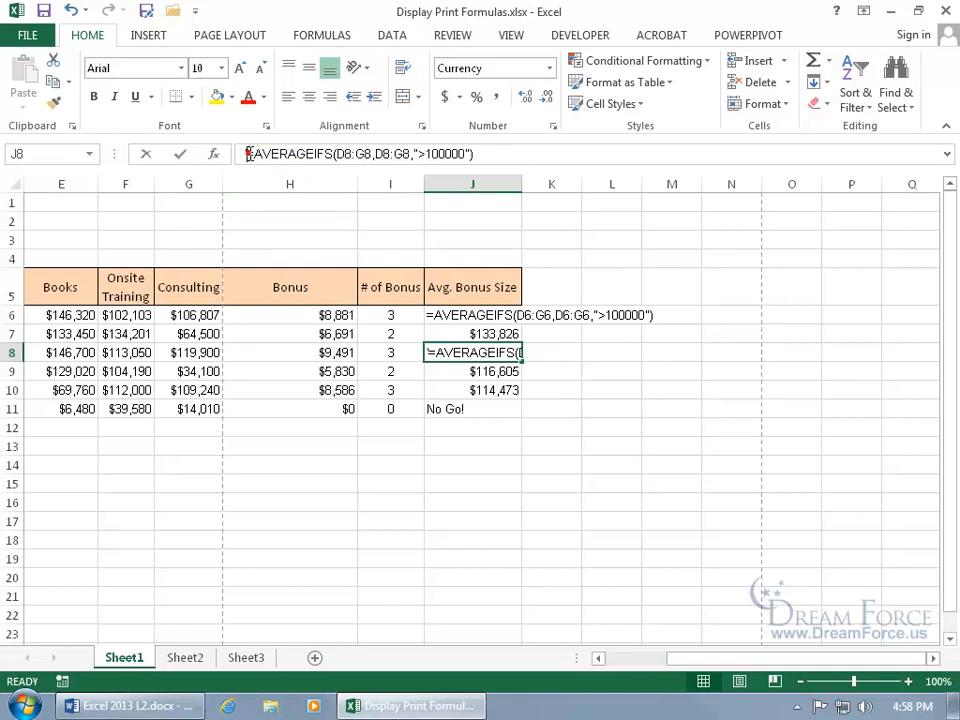
pyautogui.press('Return')
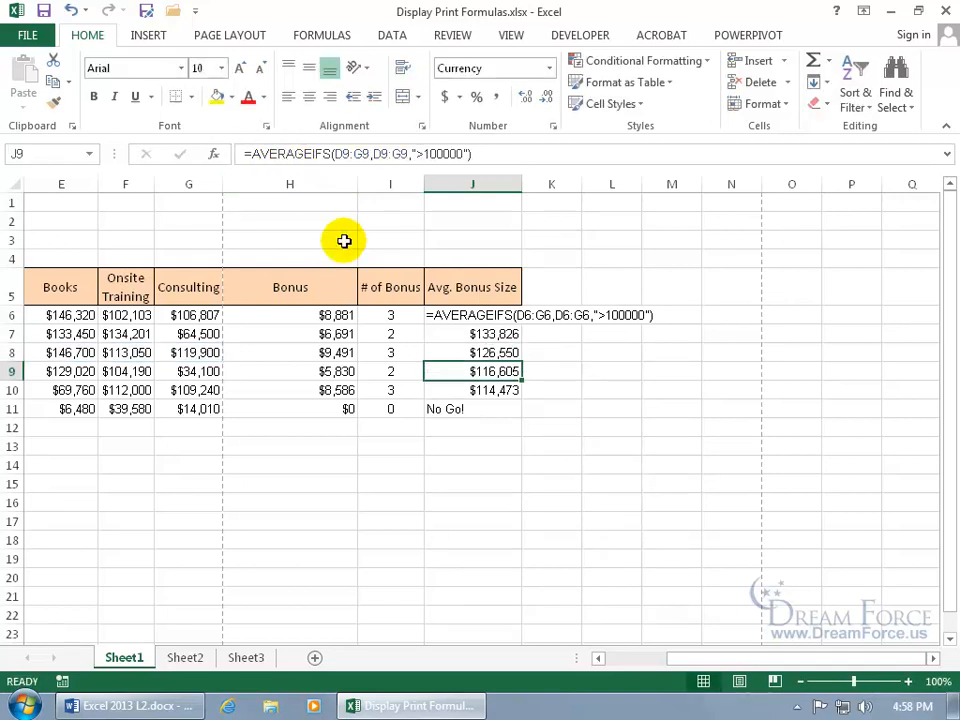
pyautogui.click(449, 315)
pyautogui.click(246, 154)
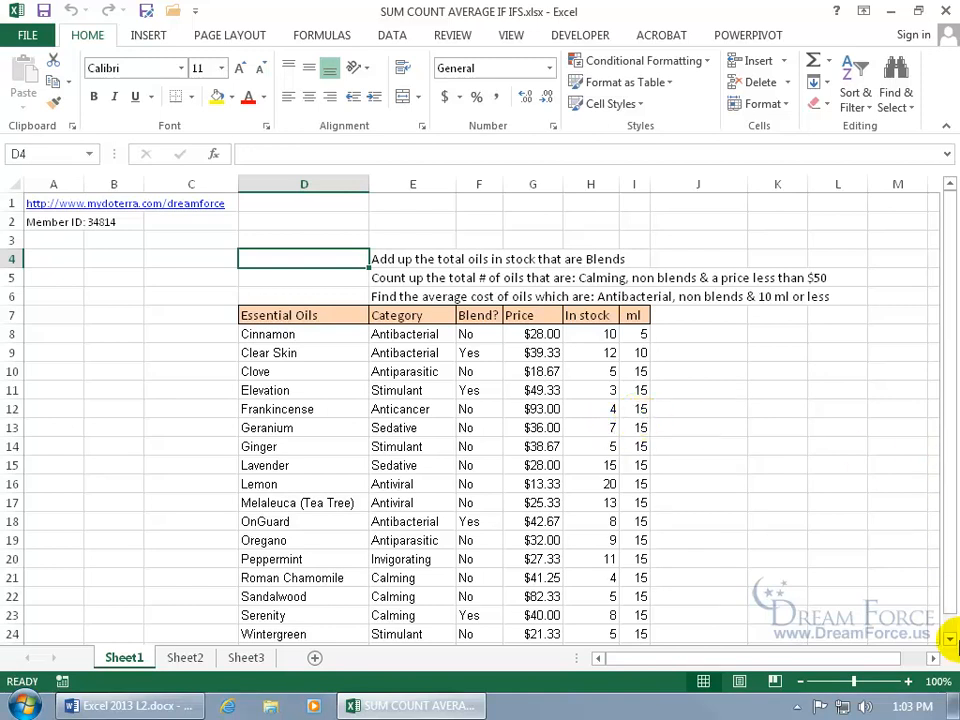
# Examine the In stock and Blend? columns of the oils table, checking the rows marked Yes.
pyautogui.click(950, 638)
pyautogui.click(950, 638)
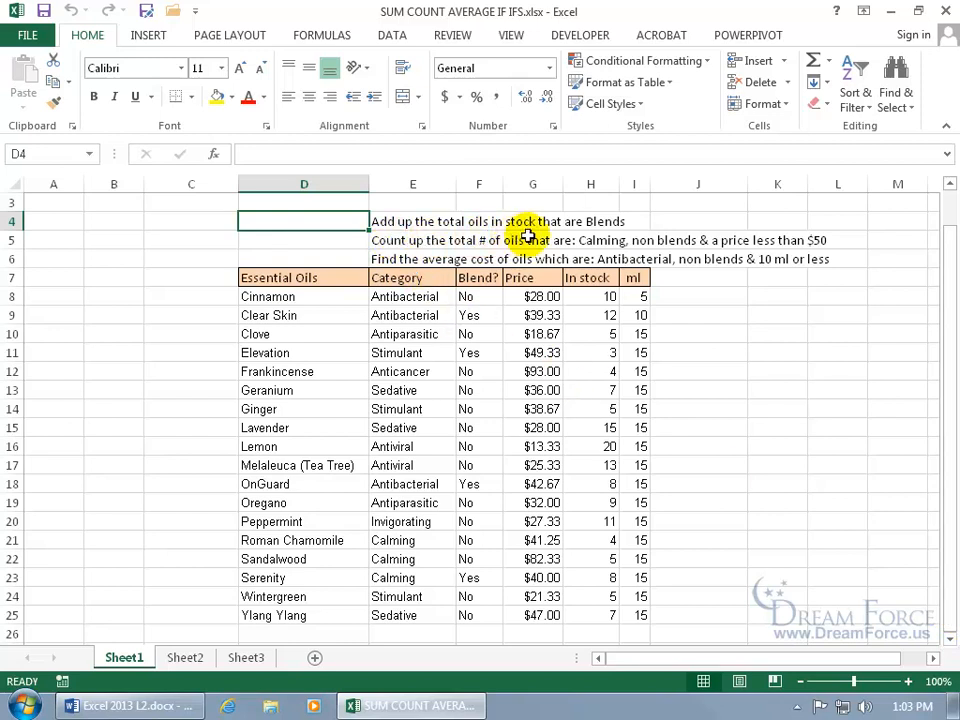
pyautogui.moveTo(608, 300); pyautogui.dragTo(606, 388)
pyautogui.moveTo(485, 300); pyautogui.dragTo(485, 372)
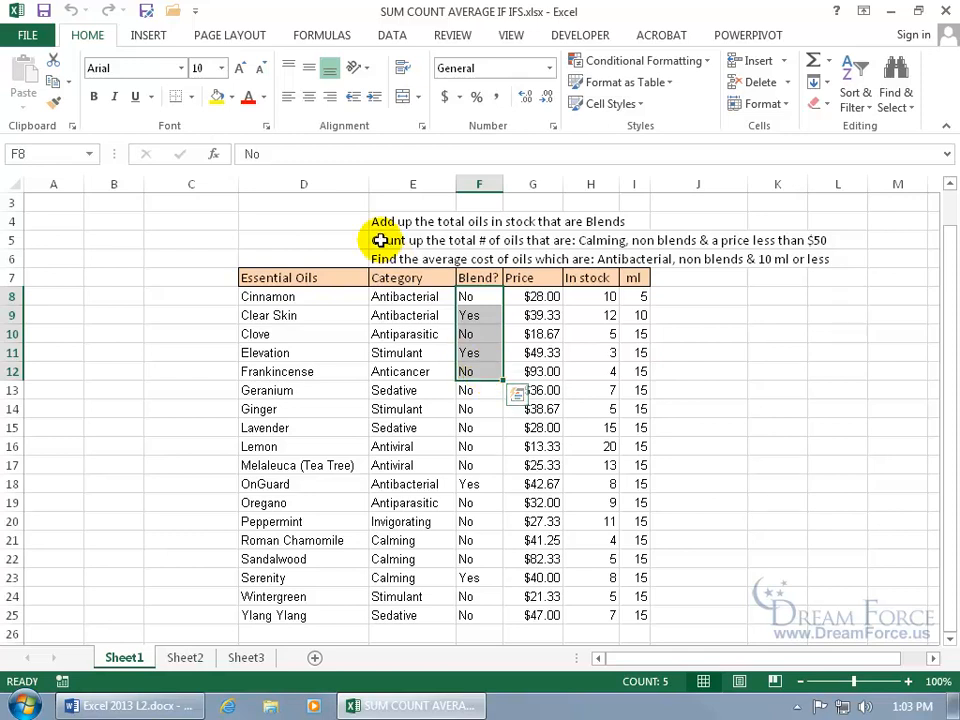
pyautogui.moveTo(590, 297); pyautogui.dragTo(583, 452)
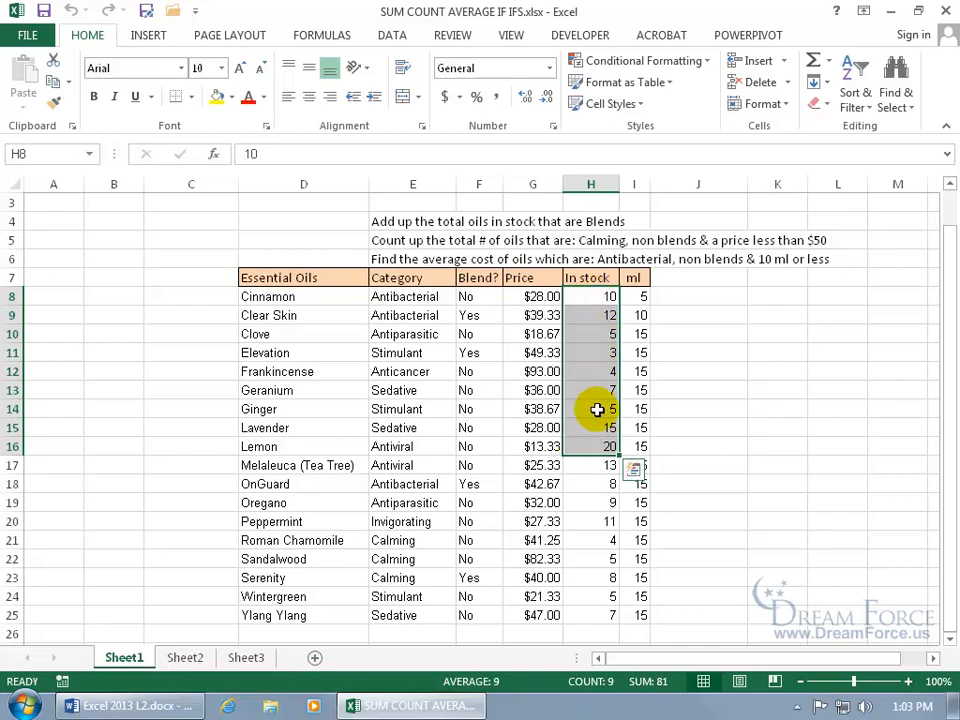
pyautogui.click(475, 315)
pyautogui.click(489, 354)
pyautogui.click(484, 484)
pyautogui.click(488, 576)
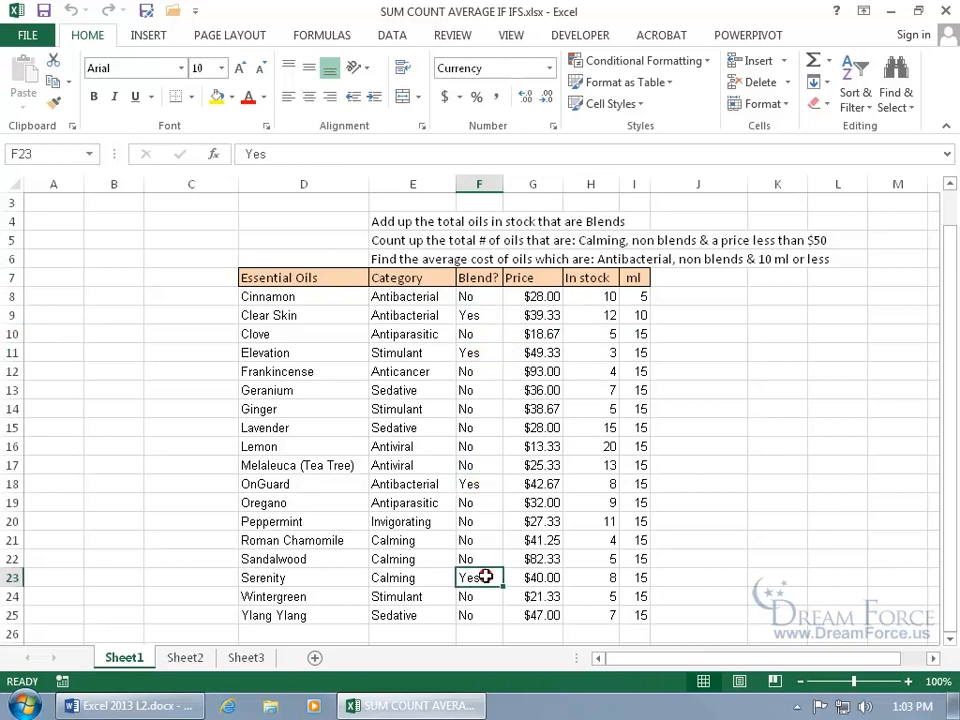
# Enter a SUMIF formula in D4 that adds the stock in H8:H25 where F8:F25 equals "Yes".
pyautogui.click(354, 222)
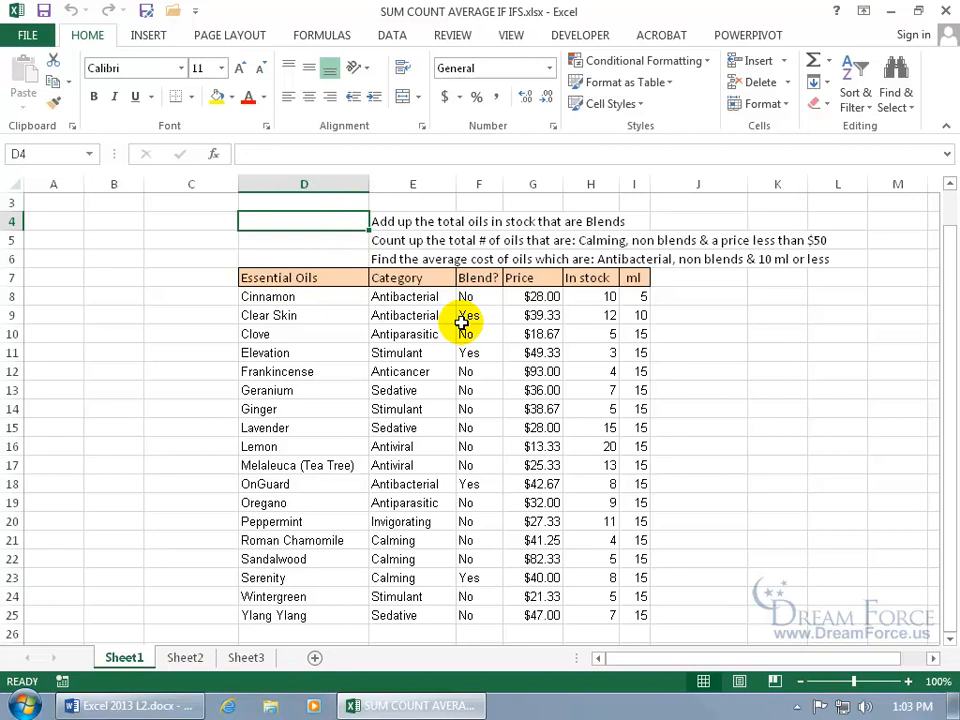
pyautogui.write('=')
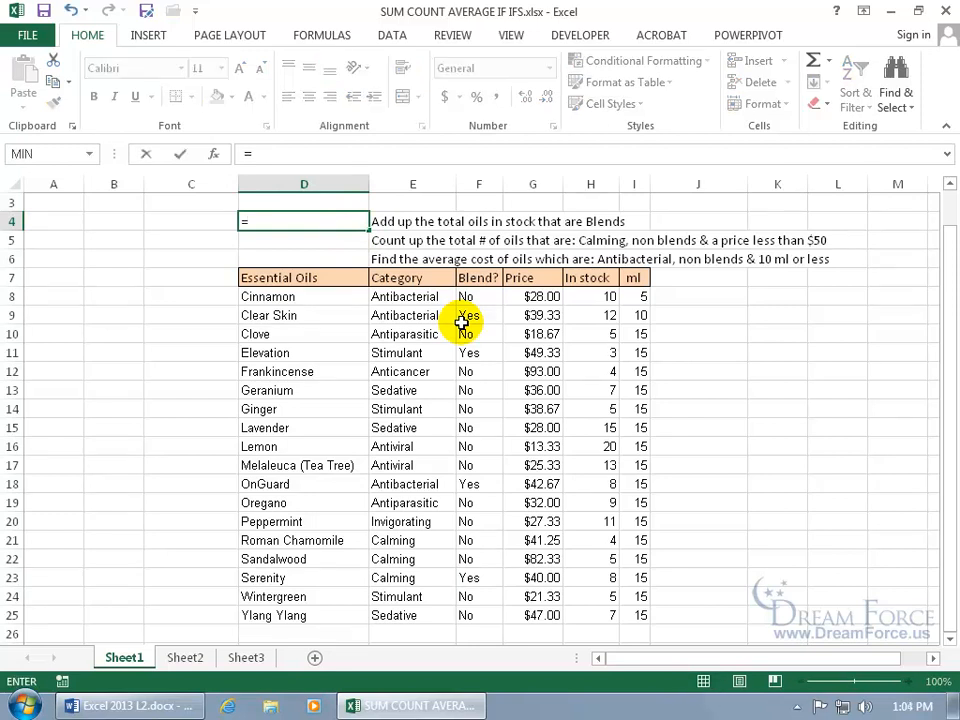
pyautogui.write('sum')
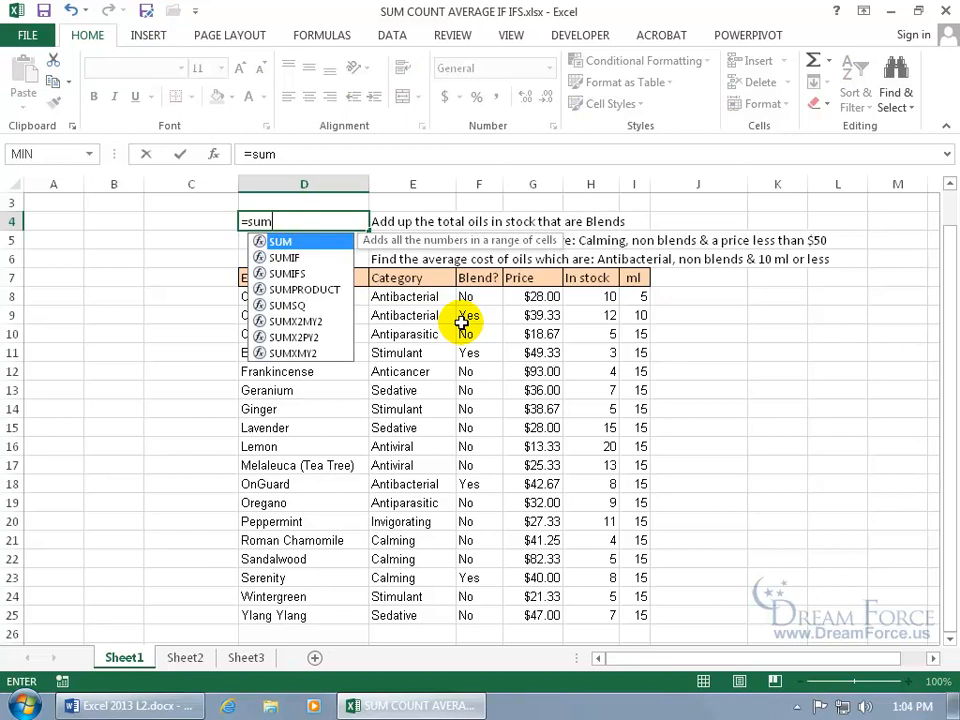
pyautogui.press('Down')
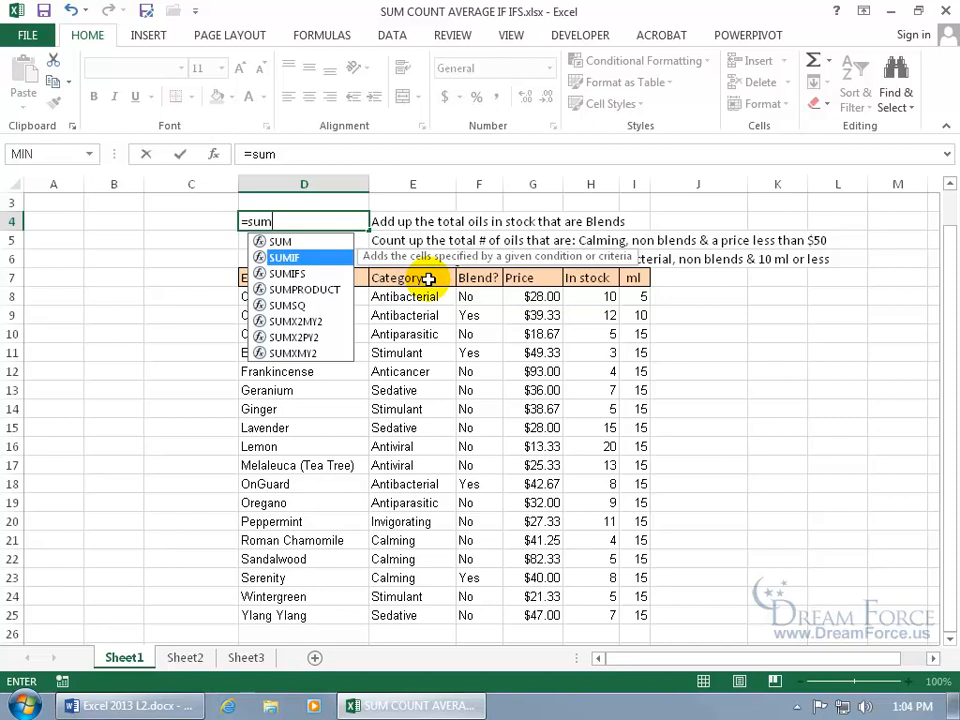
pyautogui.doubleClick(337, 261)
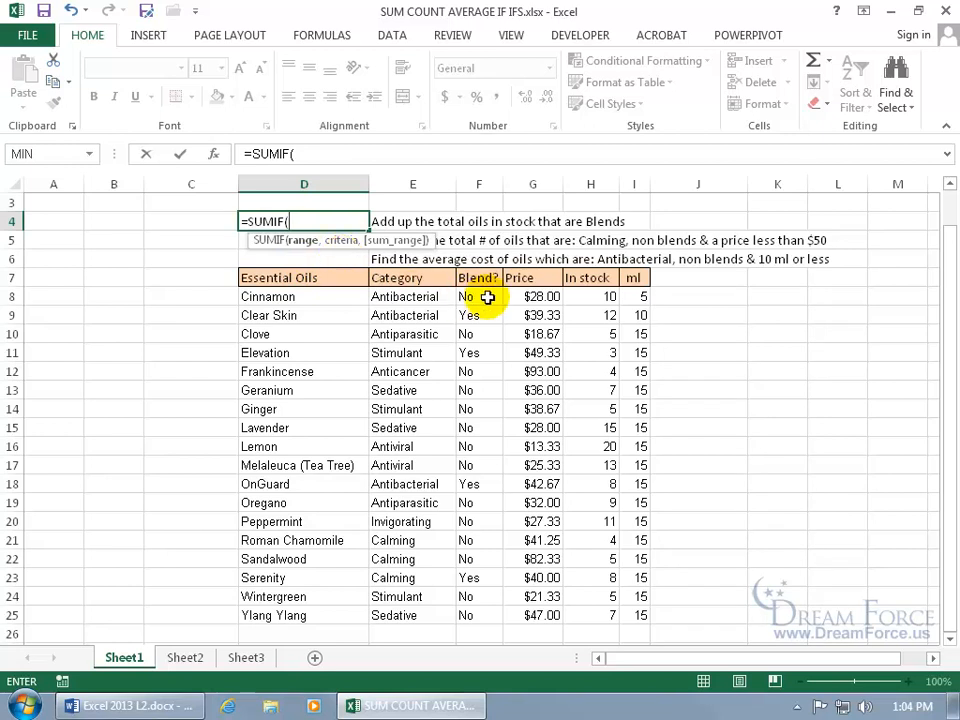
pyautogui.moveTo(487, 297); pyautogui.dragTo(470, 617)
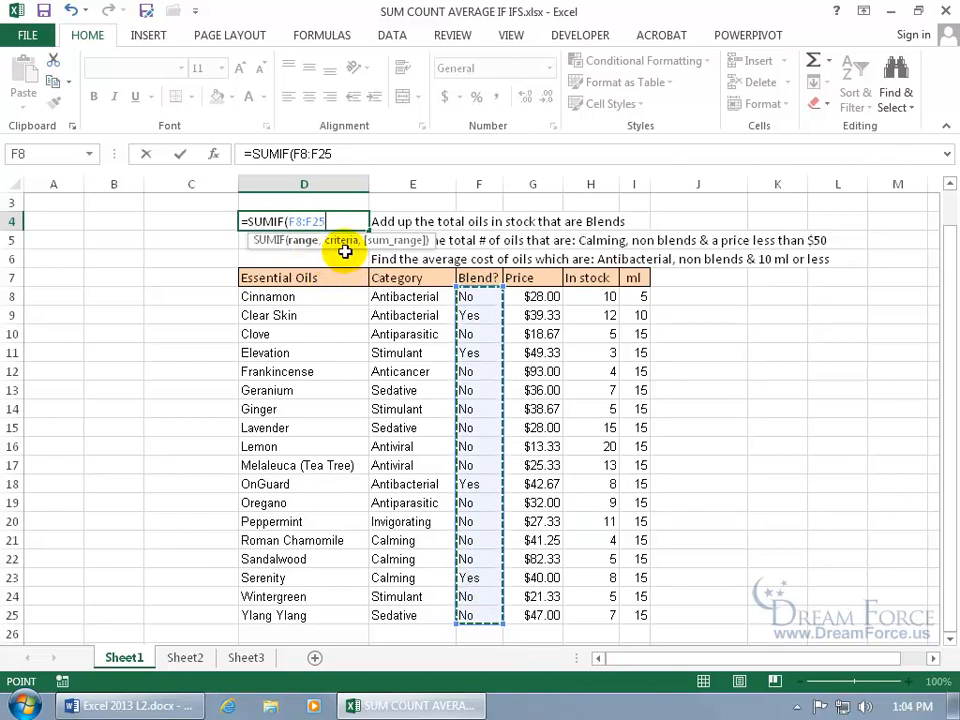
pyautogui.write(',')
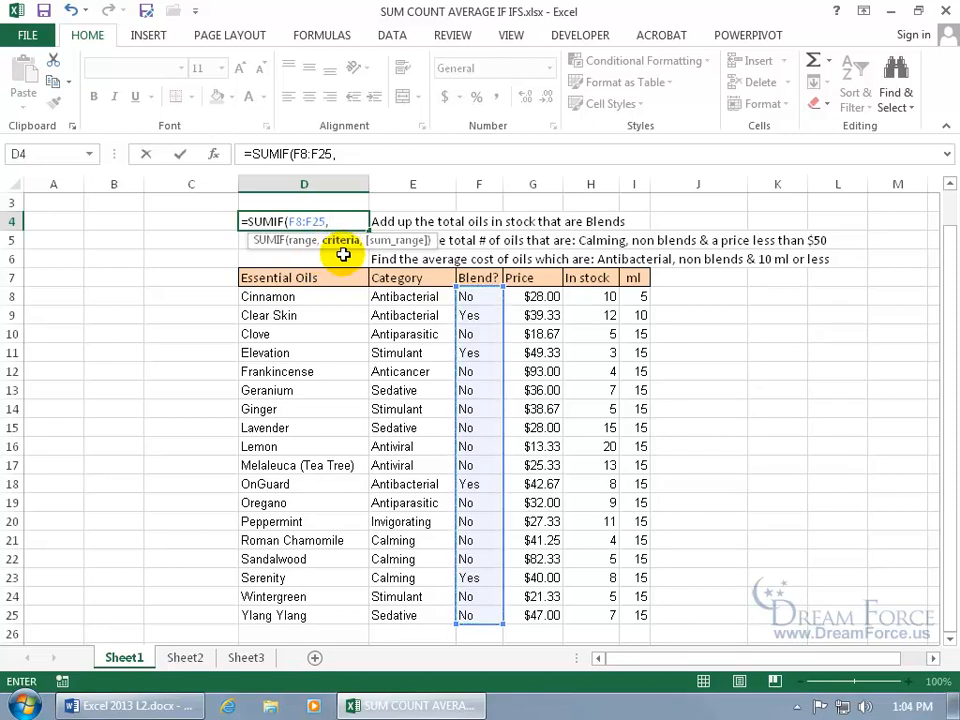
pyautogui.write('"Yes"')
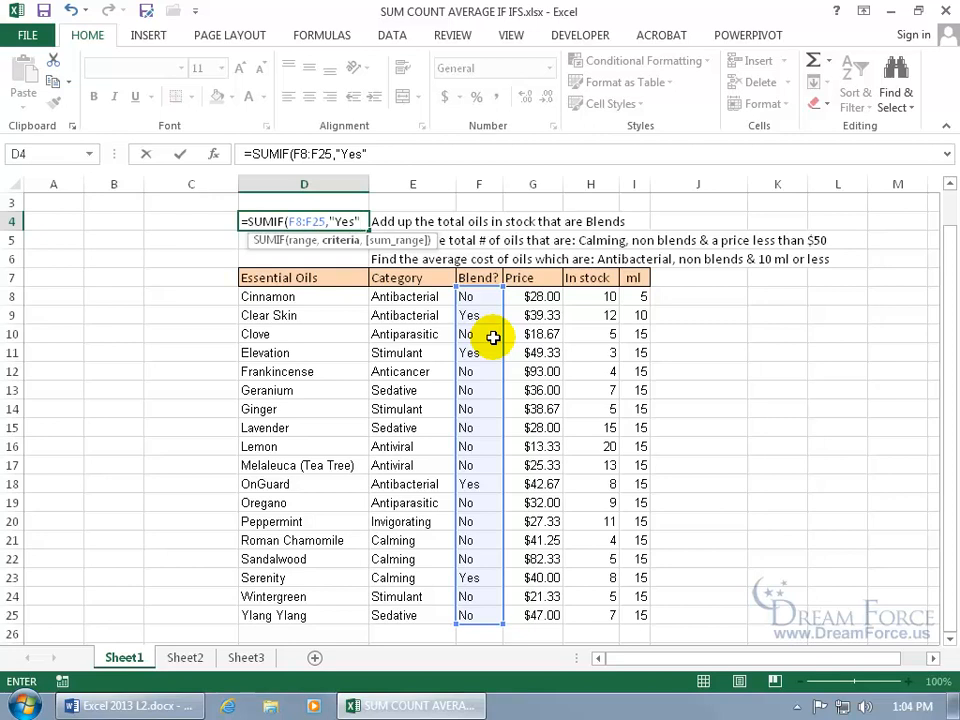
pyautogui.write(',')
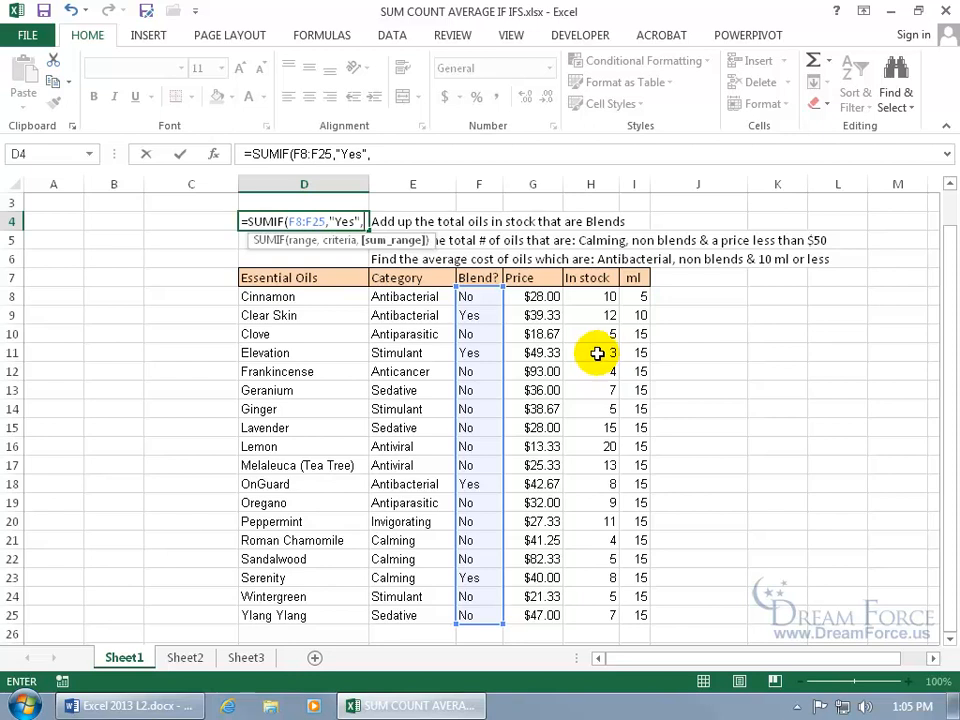
pyautogui.moveTo(583, 298); pyautogui.dragTo(582, 616)
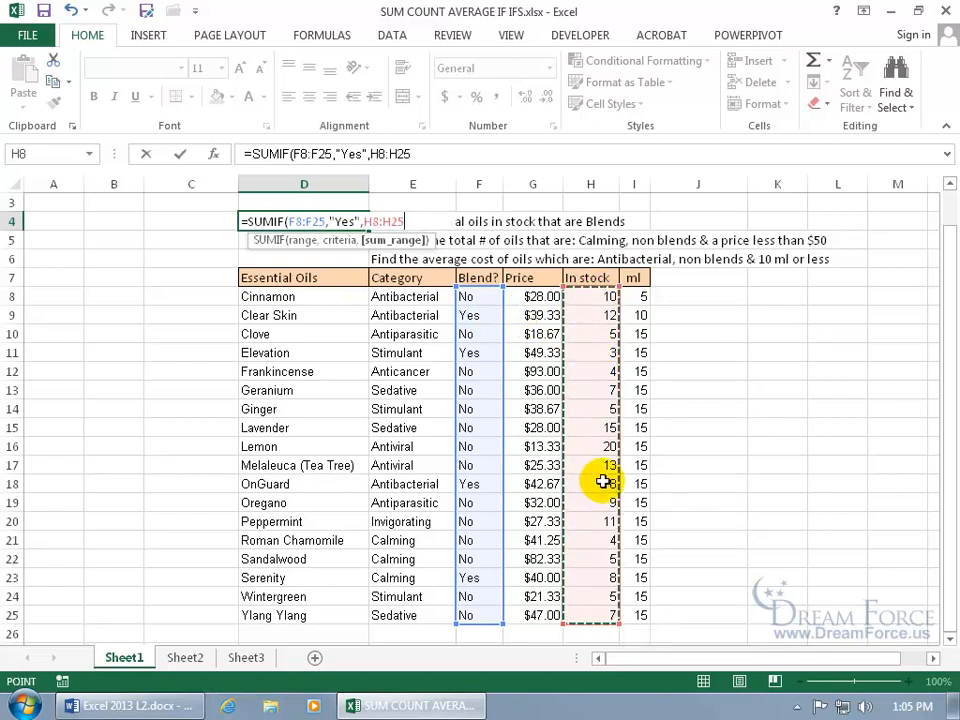
pyautogui.press('Return')
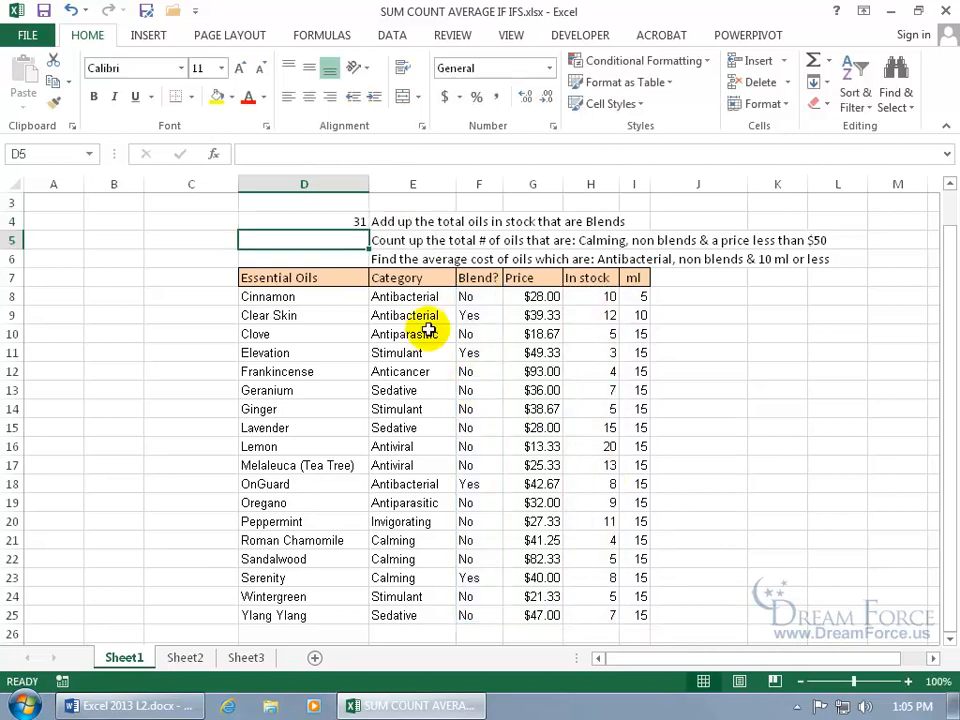
# Verify the SUMIF formula in D4 against the combined sum of the blends' stock cells H9, H11, H18 and H23.
pyautogui.click(354, 221)
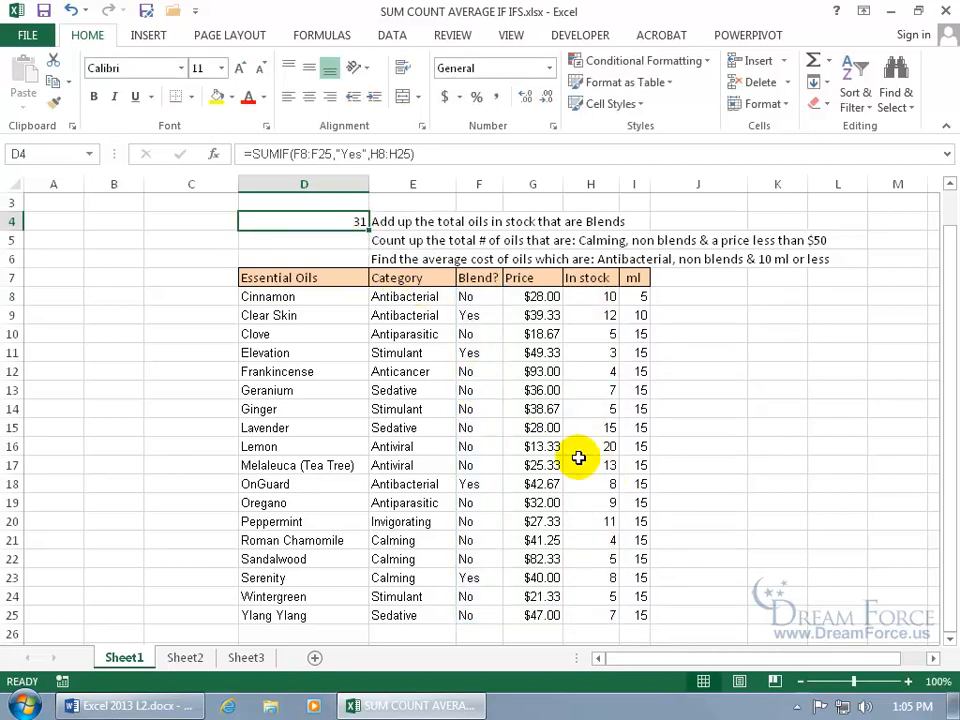
pyautogui.click(578, 314)
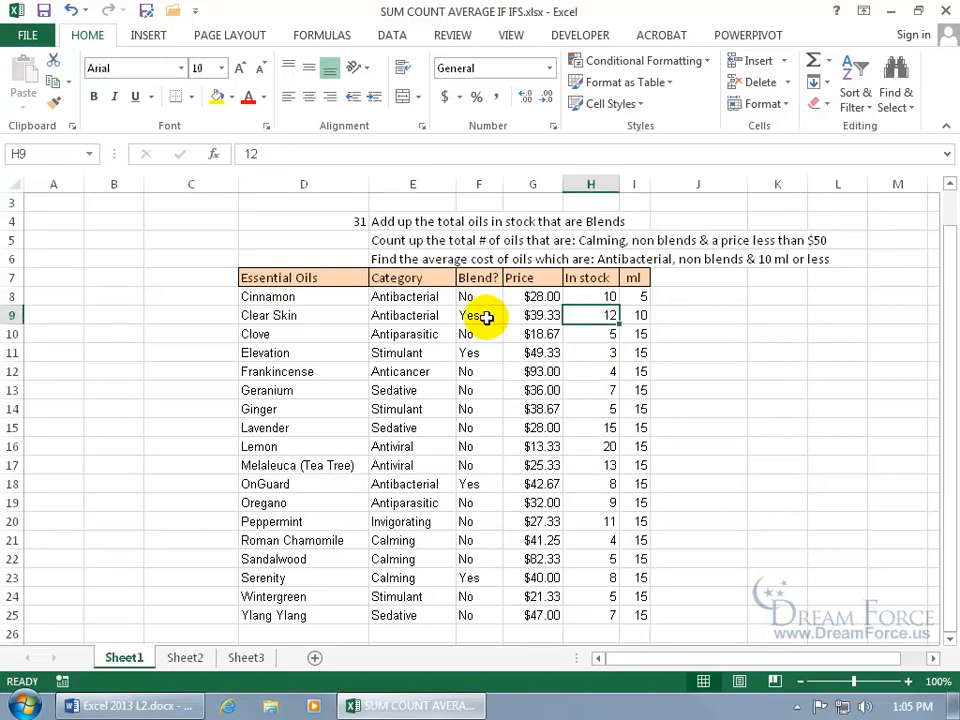
pyautogui.keyDown('ctrl'); pyautogui.click(605, 355); pyautogui.keyUp('ctrl')
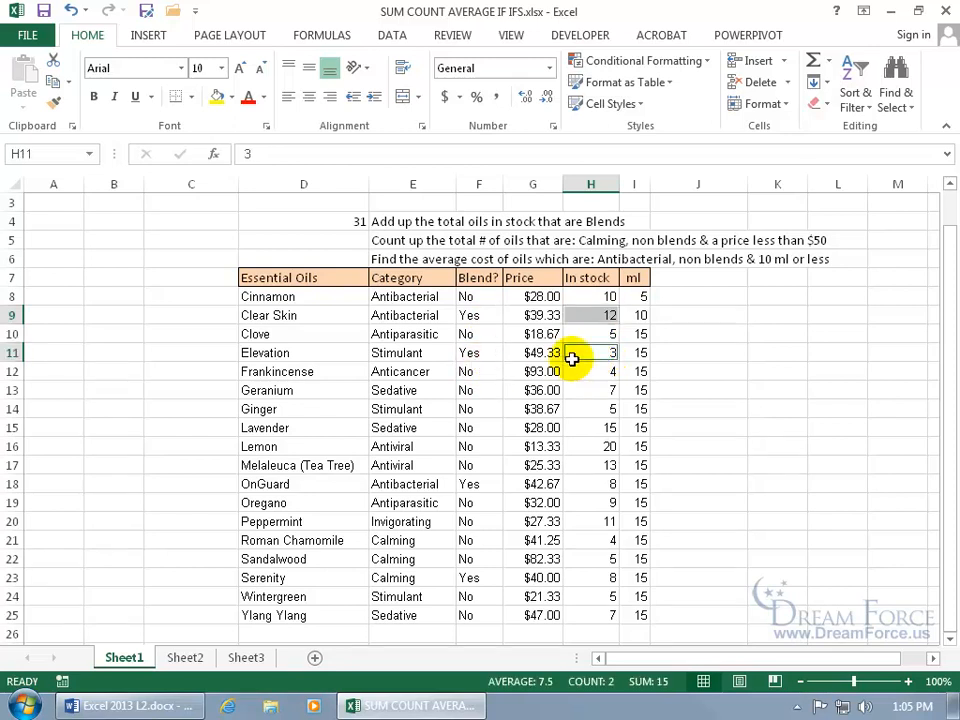
pyautogui.keyDown('ctrl'); pyautogui.click(607, 484); pyautogui.keyUp('ctrl')
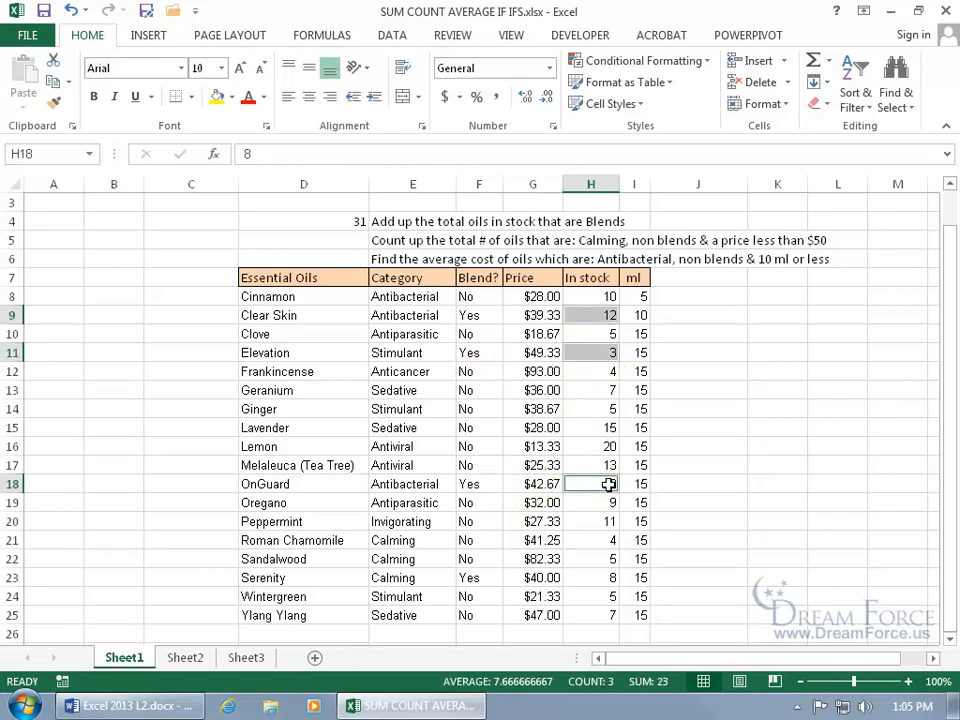
pyautogui.keyDown('ctrl'); pyautogui.click(599, 580); pyautogui.keyUp('ctrl')
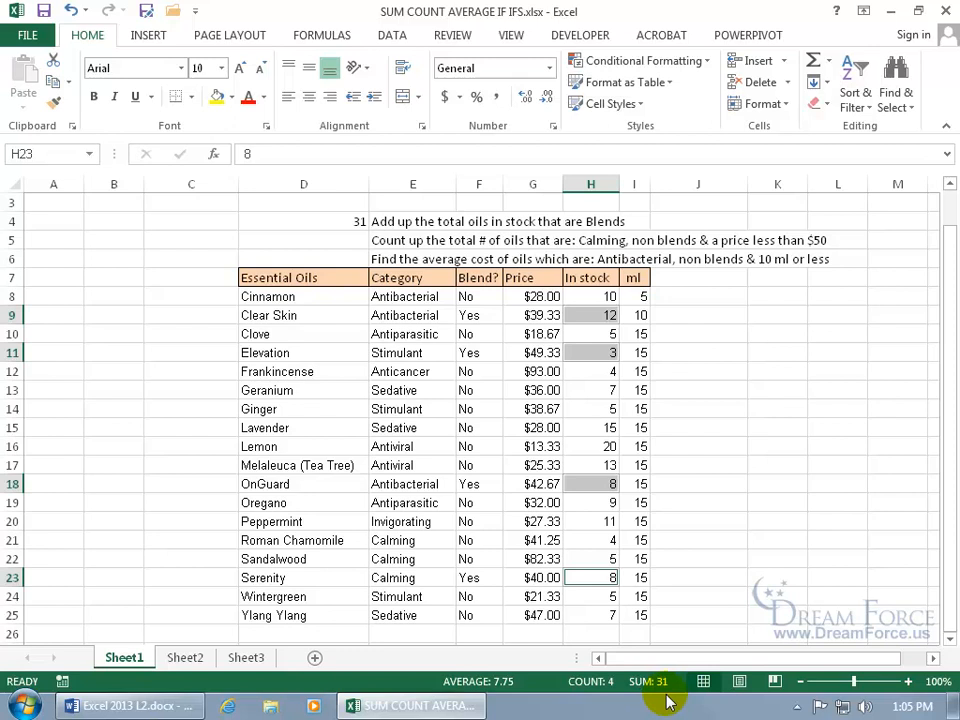
pyautogui.click(352, 236)
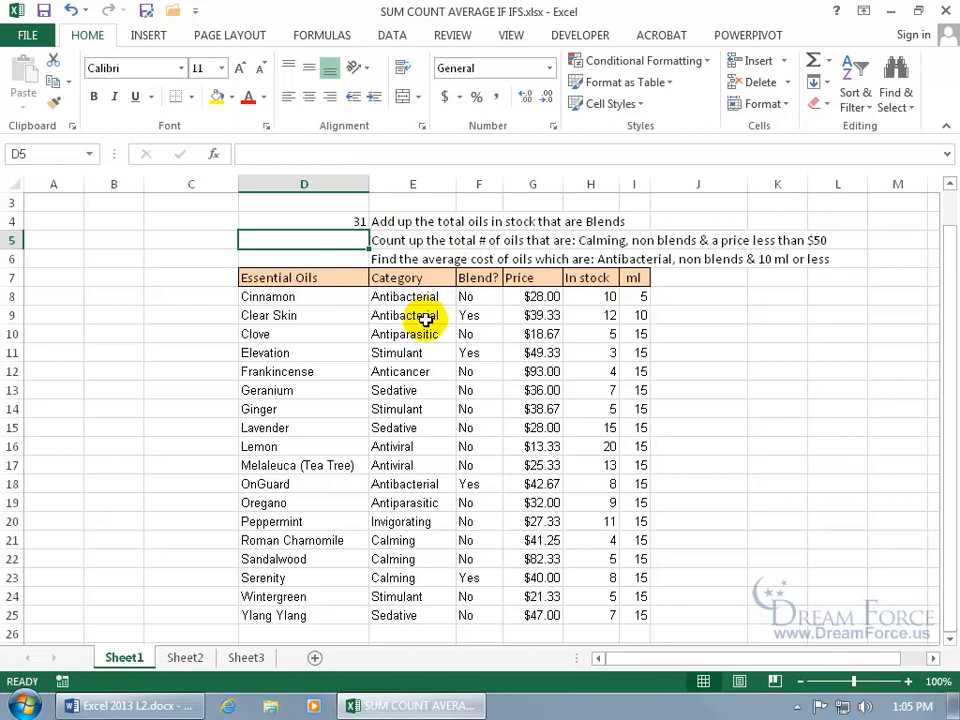
pyautogui.click(352, 221)
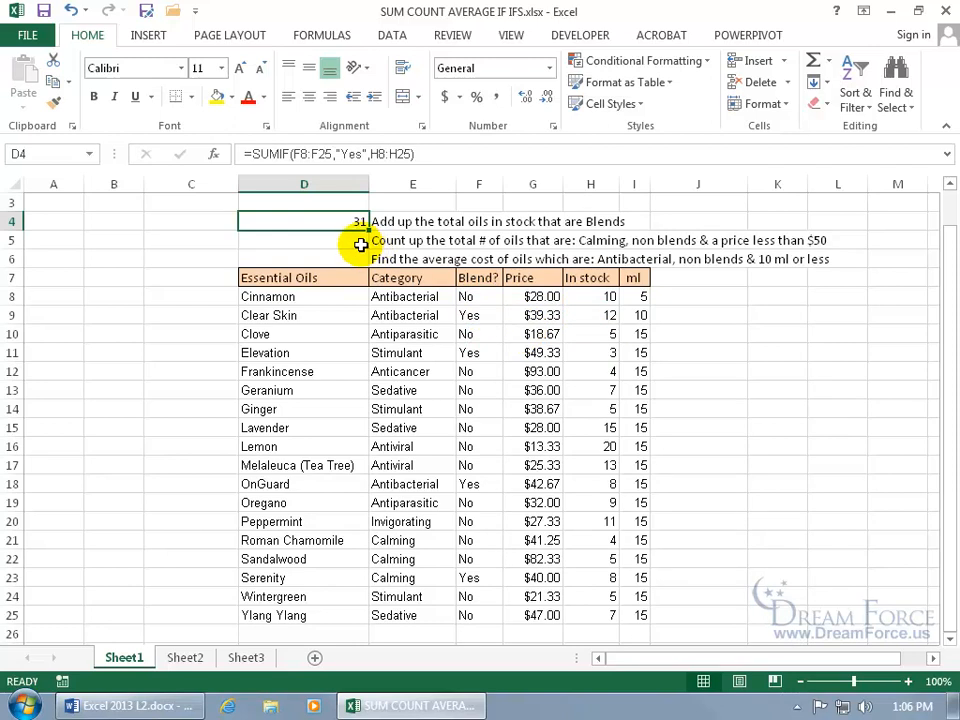
# Start a COUNTIFS formula in D5 with the Category range E8:E25 and the criterion "Calming".
pyautogui.press('Return')
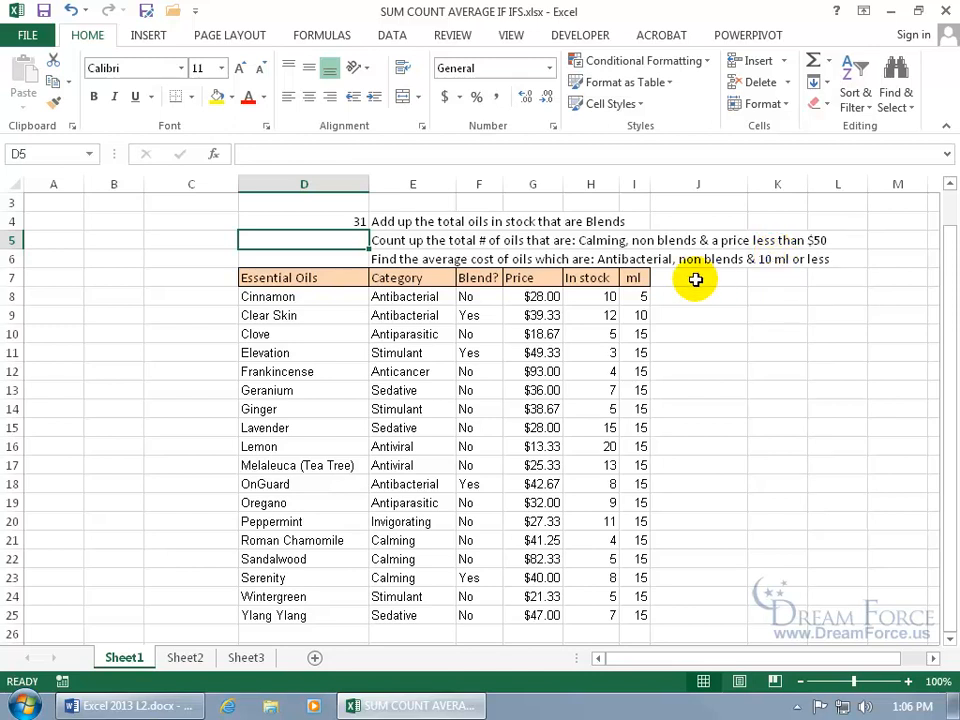
pyautogui.write('=count')
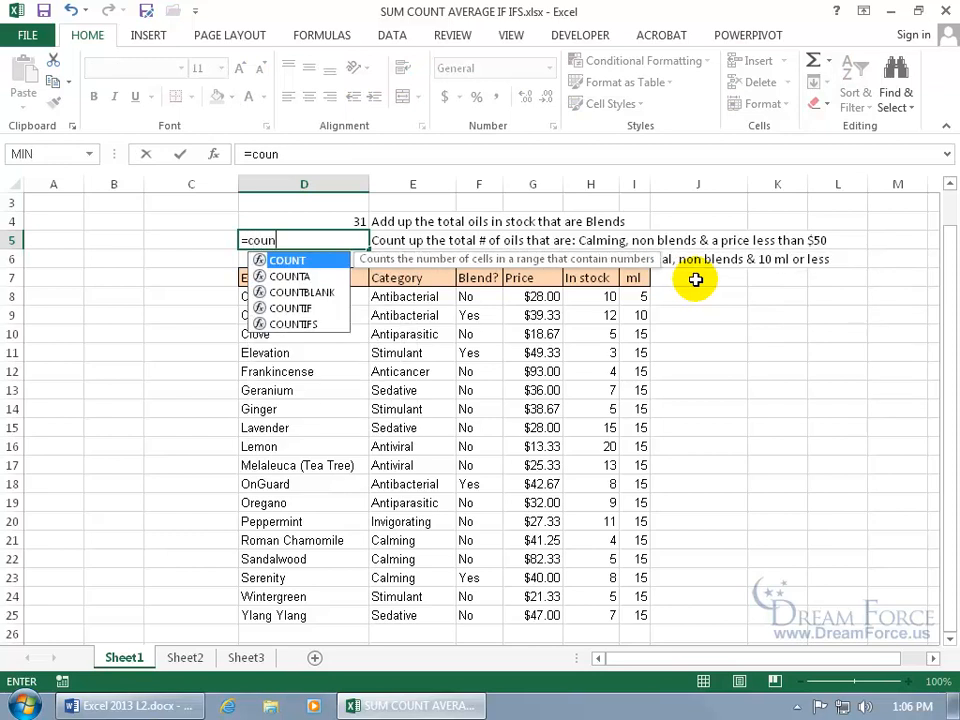
pyautogui.press('Down')
pyautogui.press('Down')
pyautogui.press('Down')
pyautogui.press('Down')
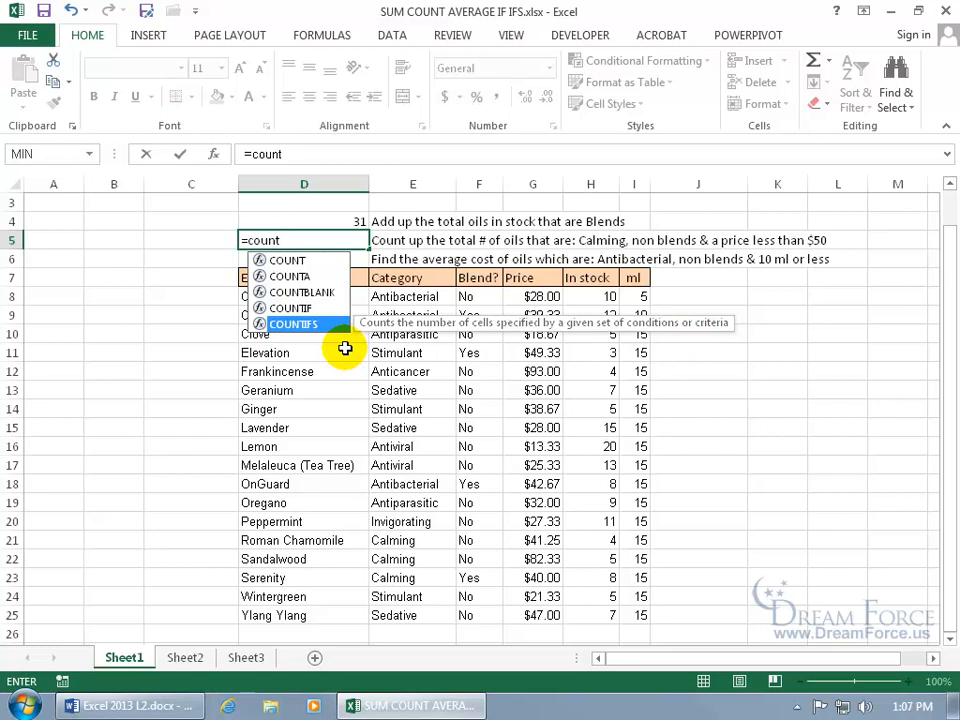
pyautogui.press('Tab')
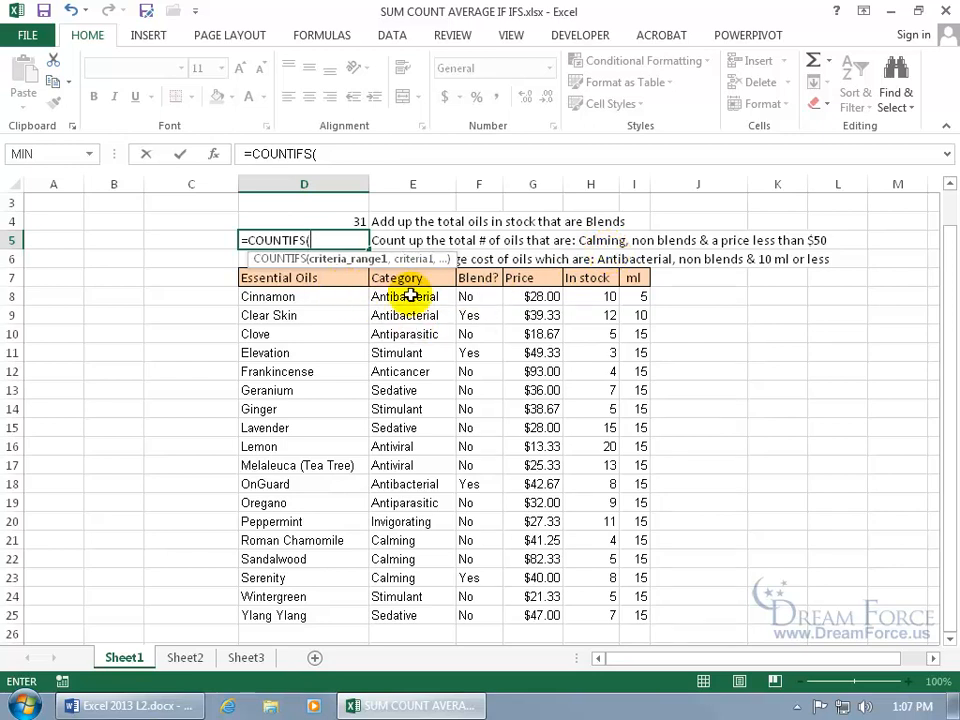
pyautogui.moveTo(410, 296); pyautogui.dragTo(414, 611)
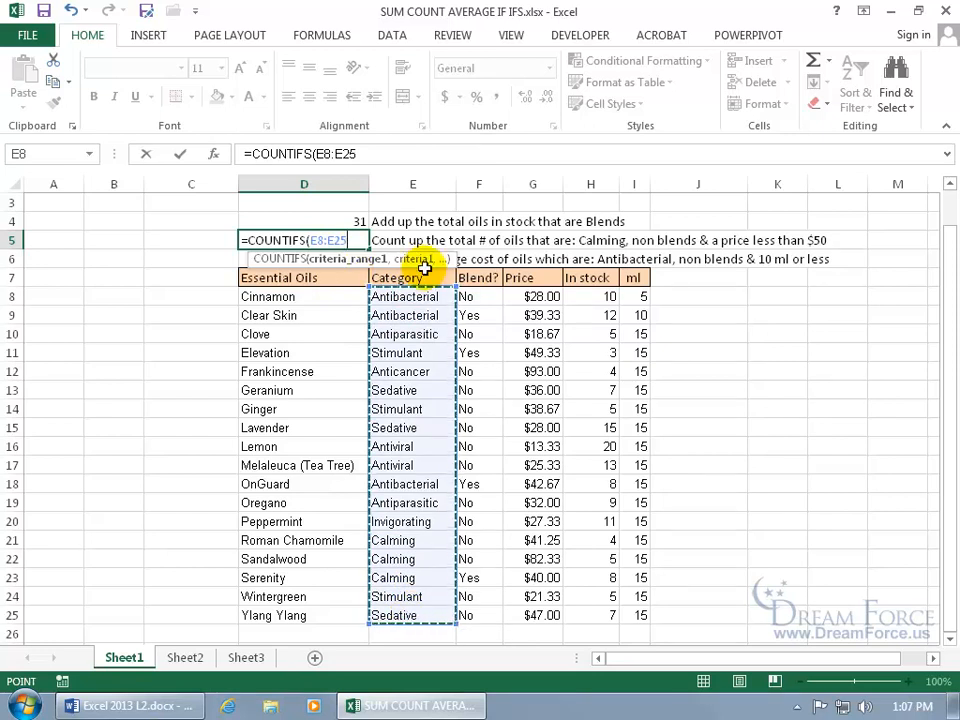
pyautogui.write(',')
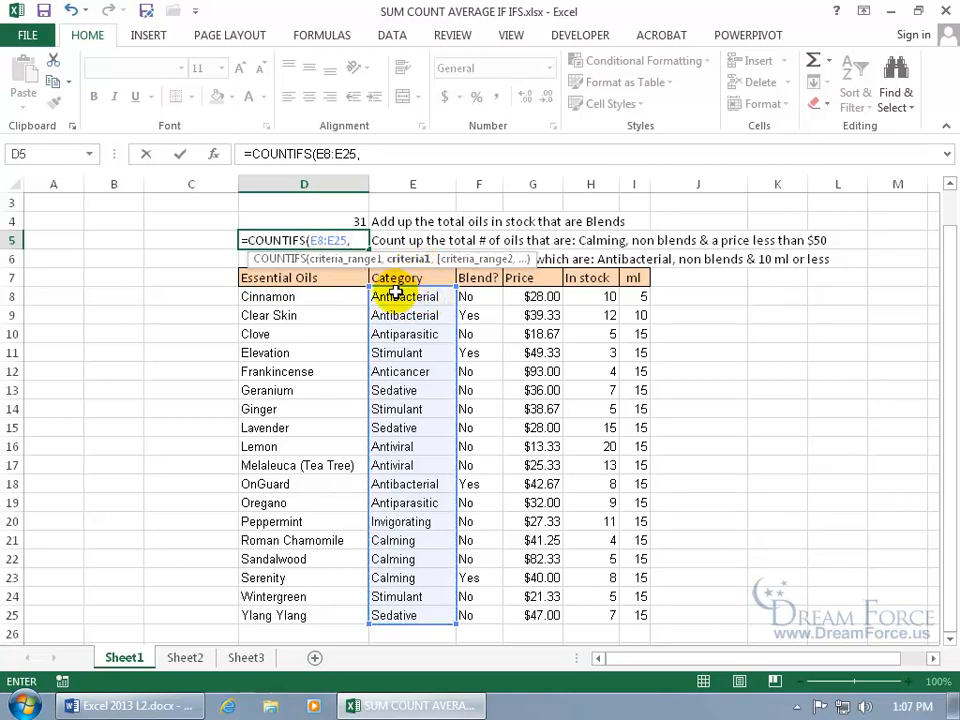
pyautogui.write('z')
pyautogui.press('BackSpace')
pyautogui.write('"Calming"')
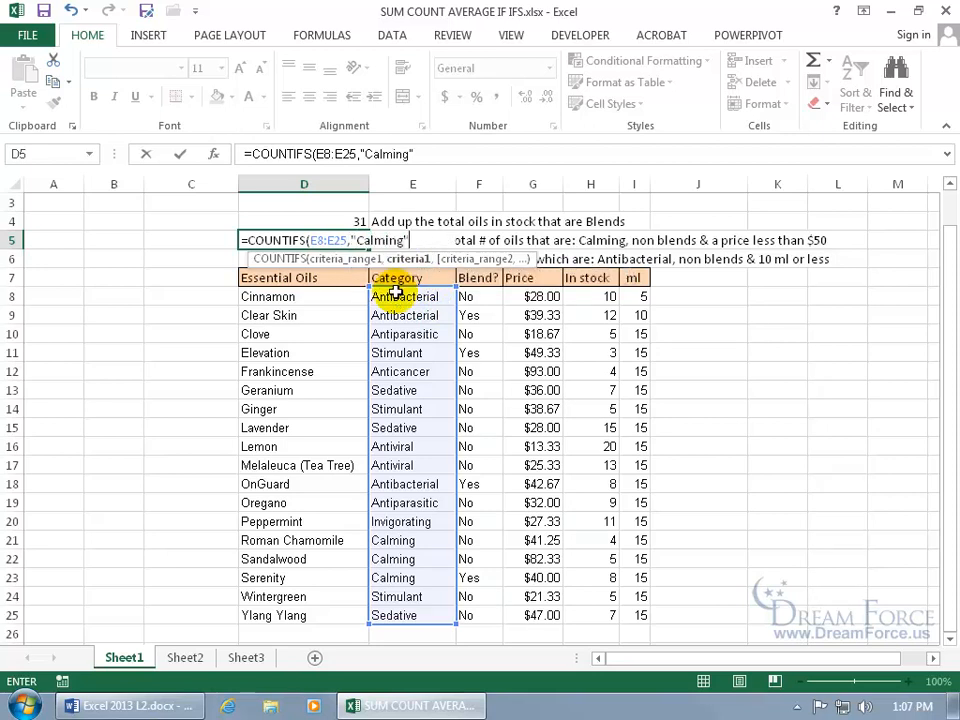
pyautogui.write(',')
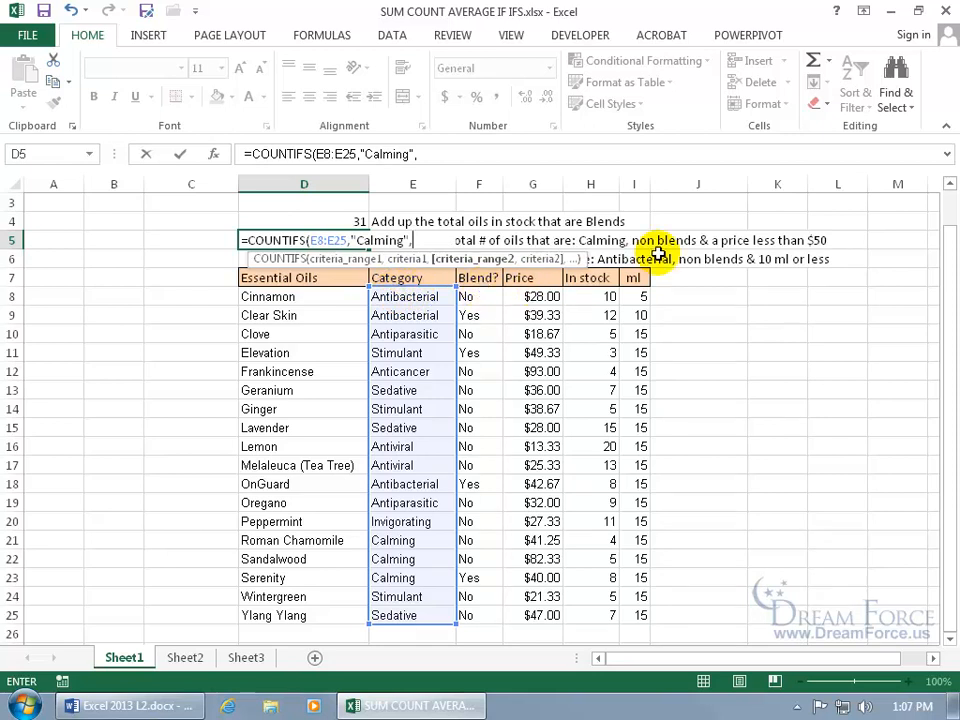
# Add the Blend? range F8:F25 with the criterion "No" as the second condition of the COUNTIFS formula.
pyautogui.moveTo(489, 294); pyautogui.dragTo(476, 615)
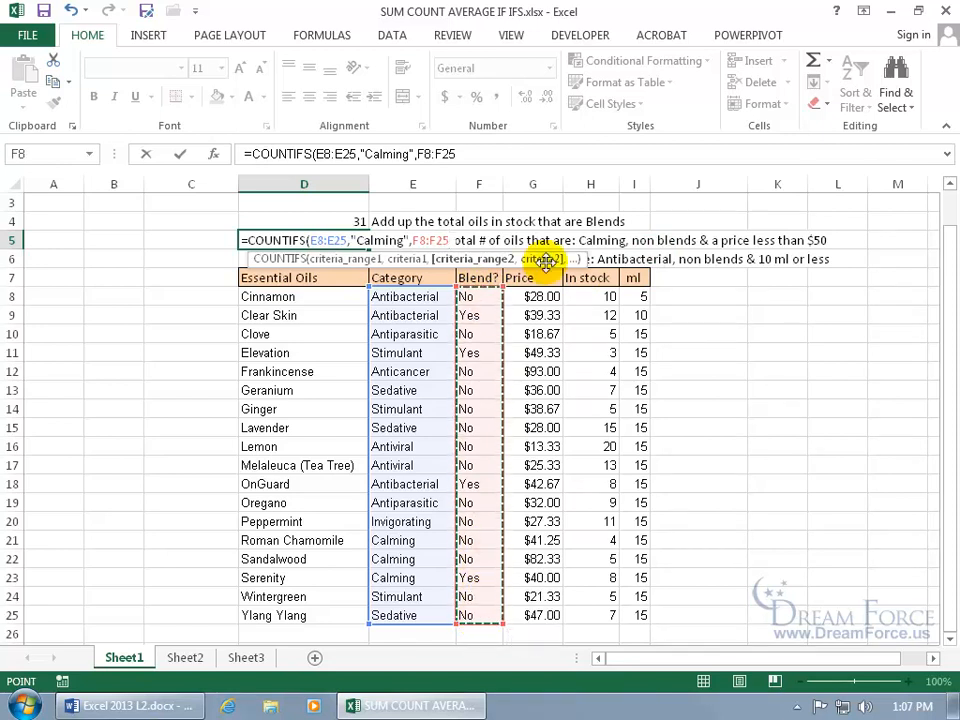
pyautogui.write(',')
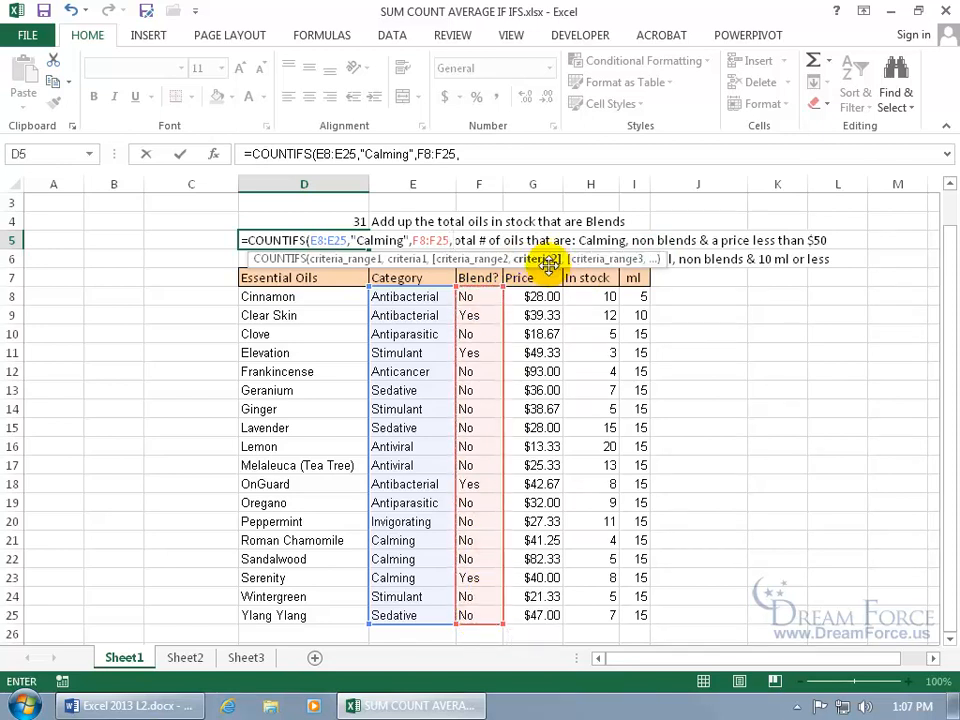
pyautogui.write('"')
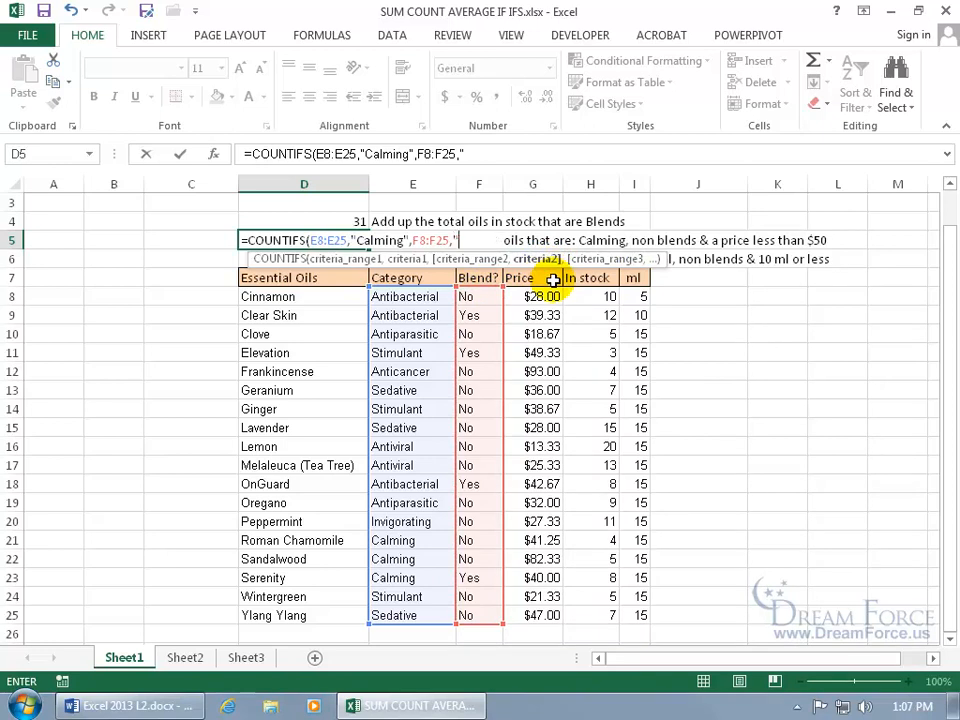
pyautogui.write('No"')
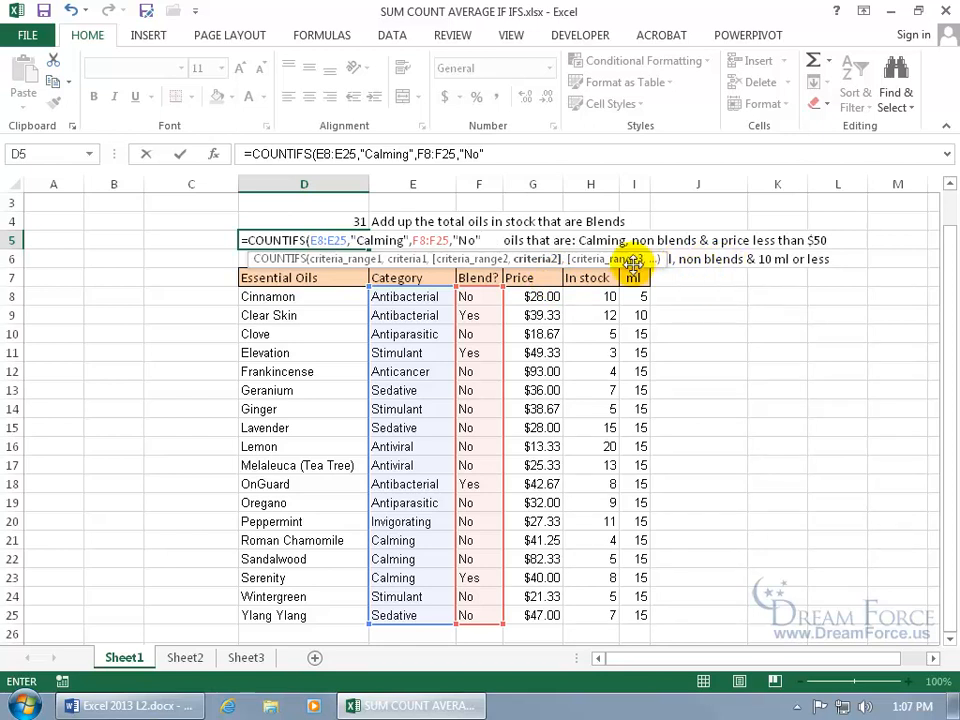
pyautogui.write(',')
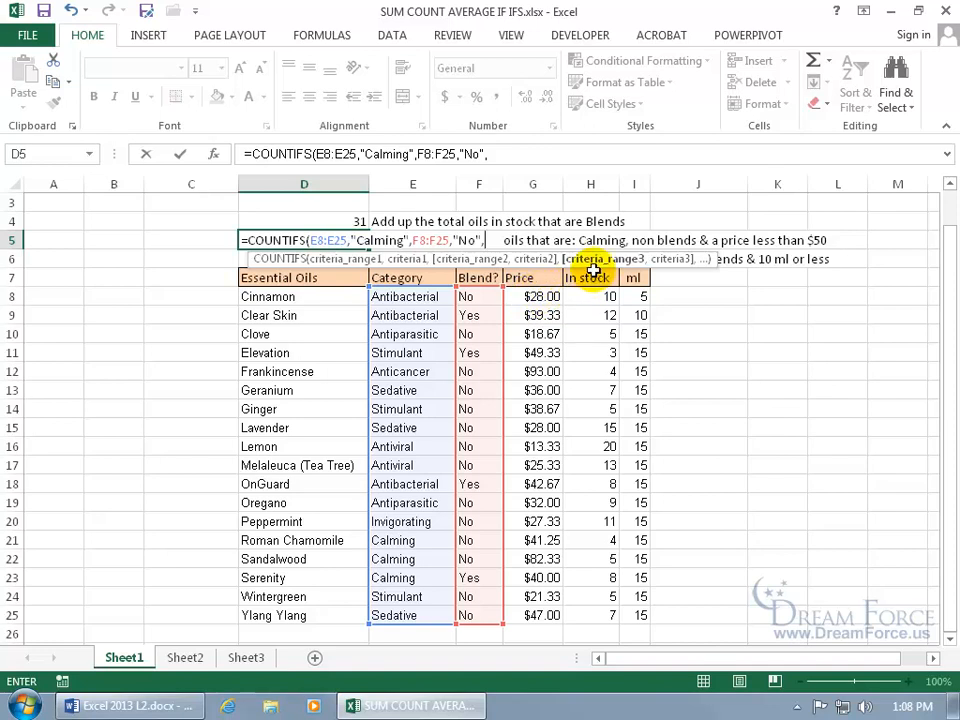
# Complete the COUNTIFS formula in D5 with the Price range G8:G25 and the criterion "<50" as its third condition.
pyautogui.moveTo(530, 298); pyautogui.dragTo(550, 614)
pyautogui.write(',')
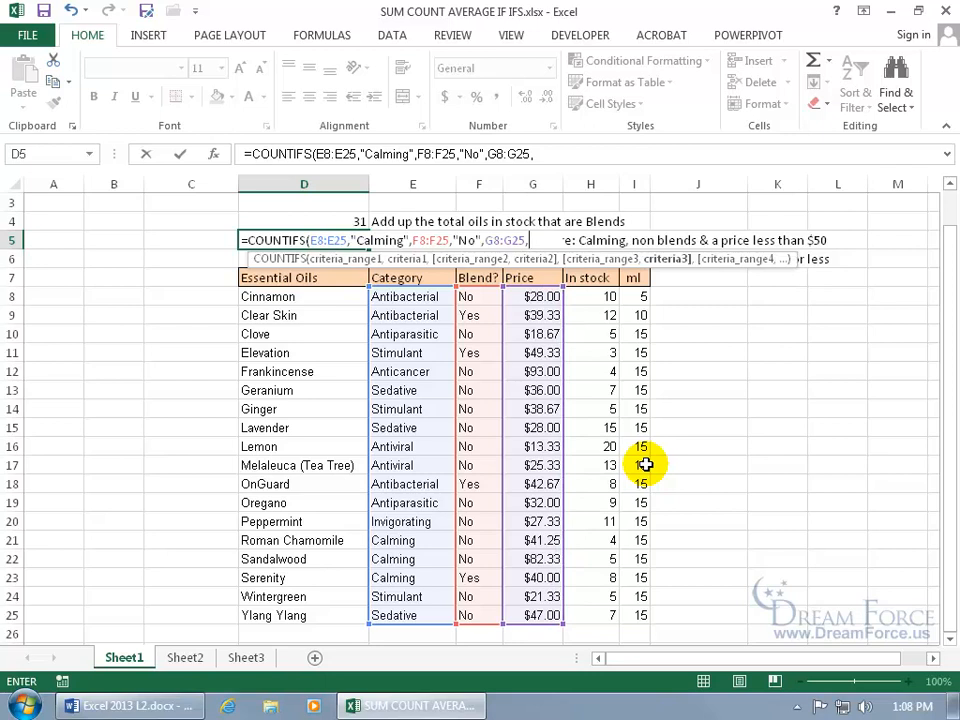
pyautogui.write('"<')
pyautogui.write('50"')
pyautogui.press('Return')
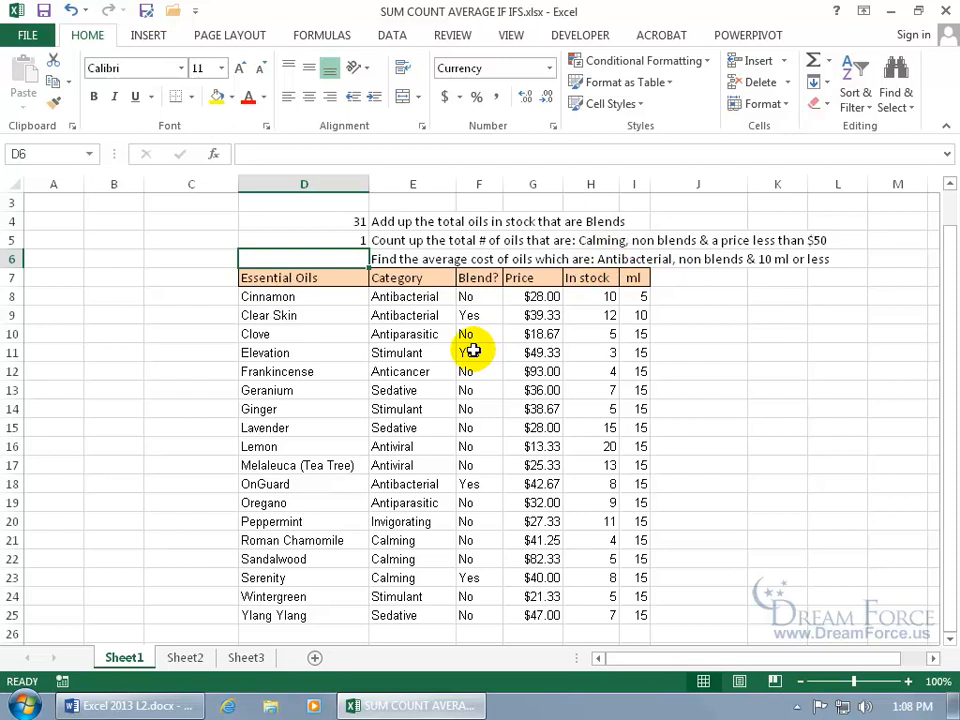
# Check the COUNTIFS formula in D5 against the Category, Blend? and Price cells of the calming oils in rows 21 to 23.
pyautogui.moveTo(405, 540); pyautogui.dragTo(418, 573)
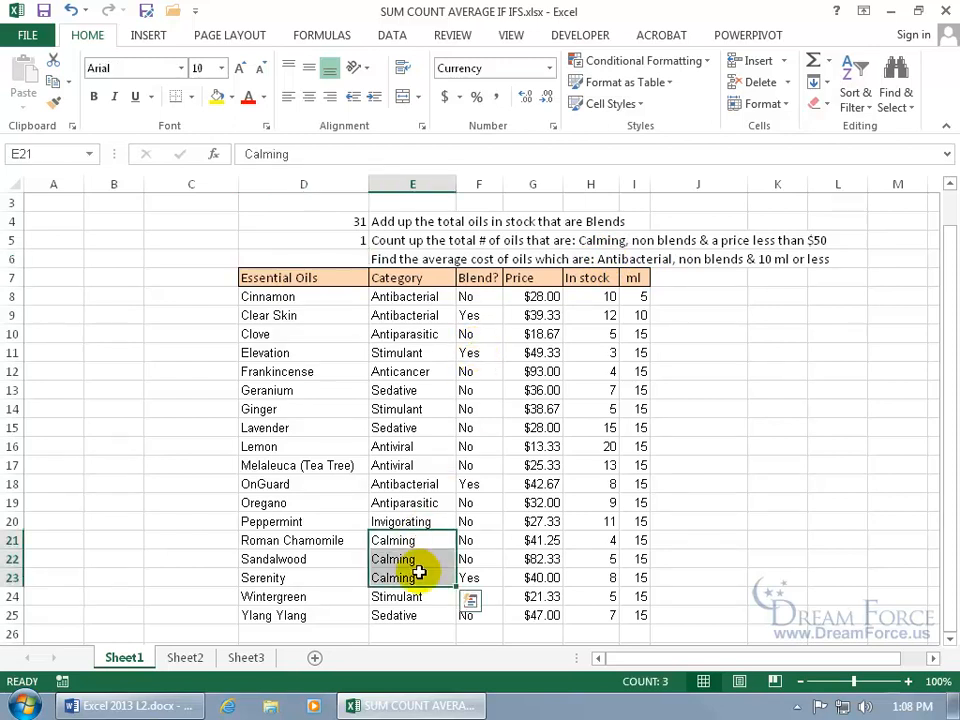
pyautogui.moveTo(467, 540); pyautogui.dragTo(475, 558)
pyautogui.click(475, 545)
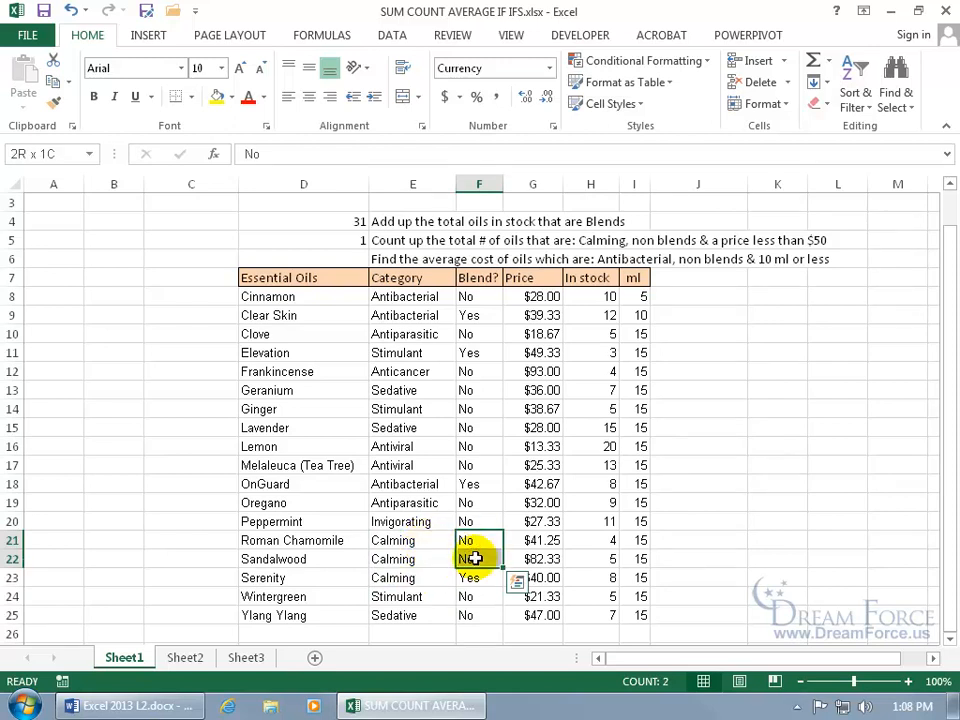
pyautogui.click(546, 540)
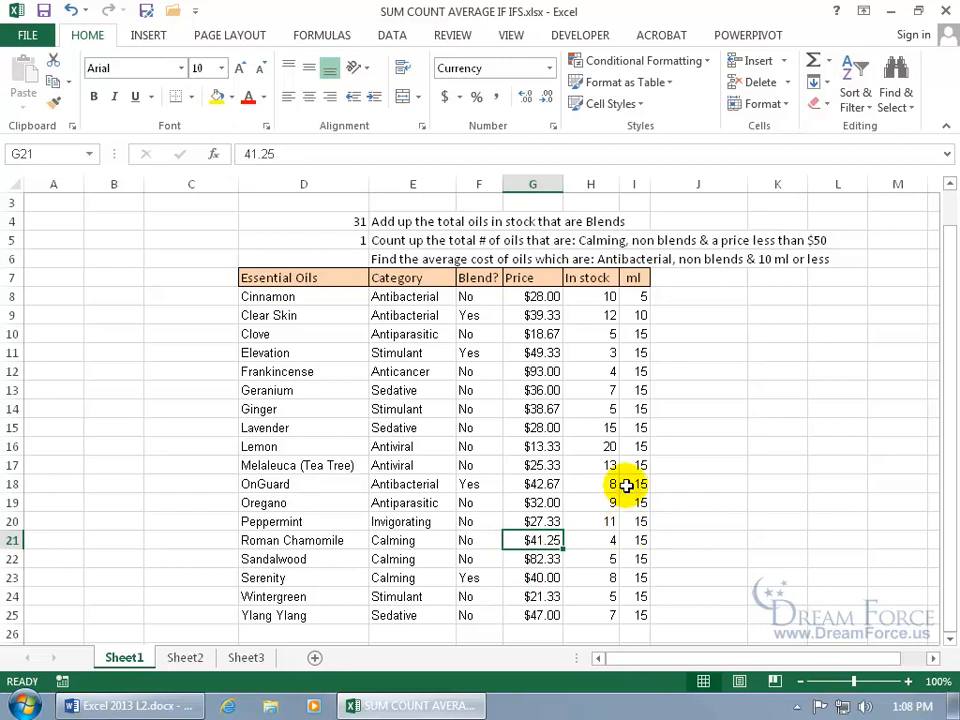
# Start an AVERAGEIFS formula in D6 with the Price range G8:G25 as the average range.
pyautogui.click(350, 259)
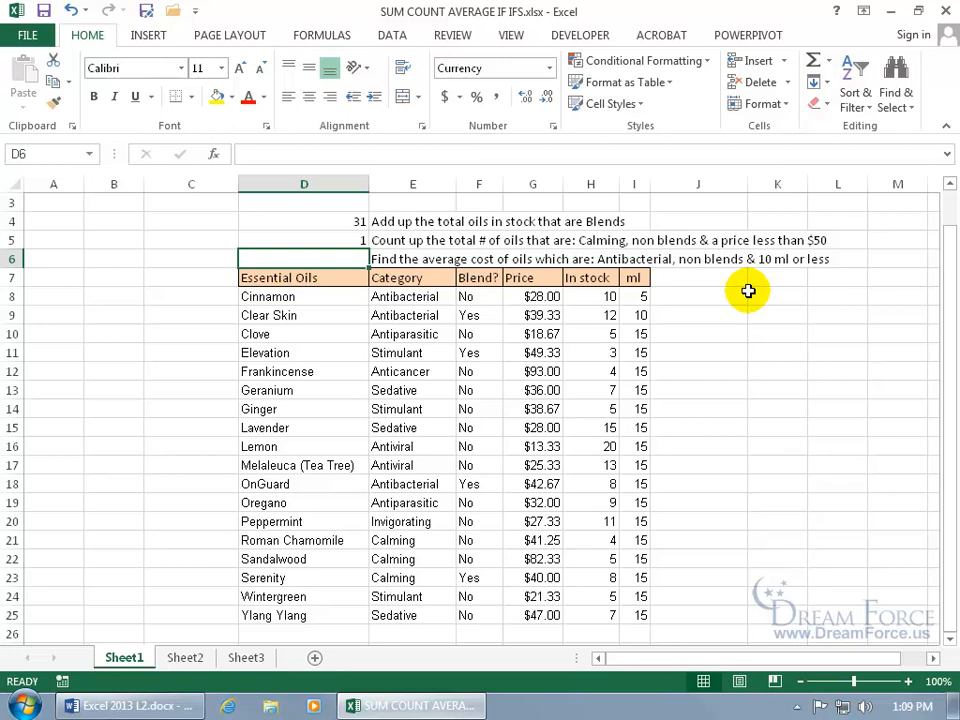
pyautogui.write('=avera')
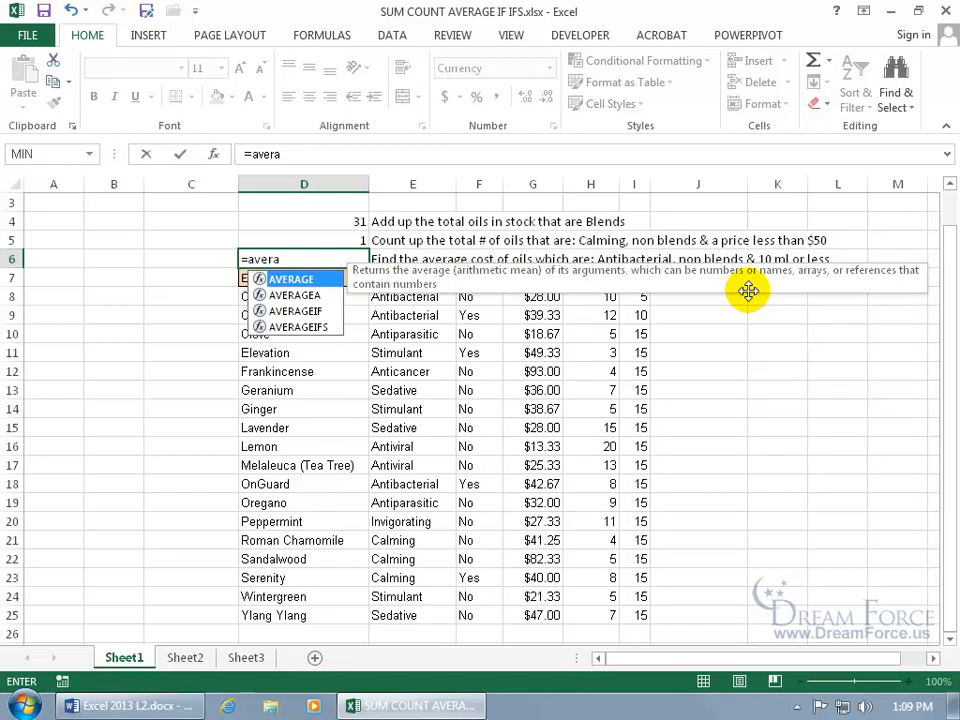
pyautogui.press('Down')
pyautogui.press('Down')
pyautogui.press('Down')
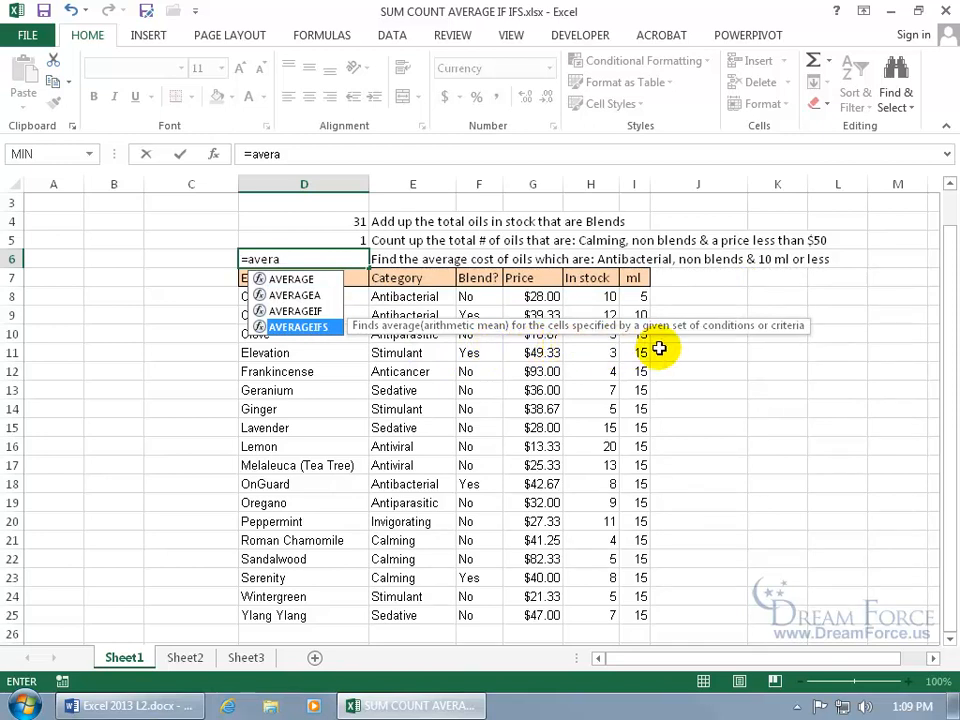
pyautogui.press('Tab')
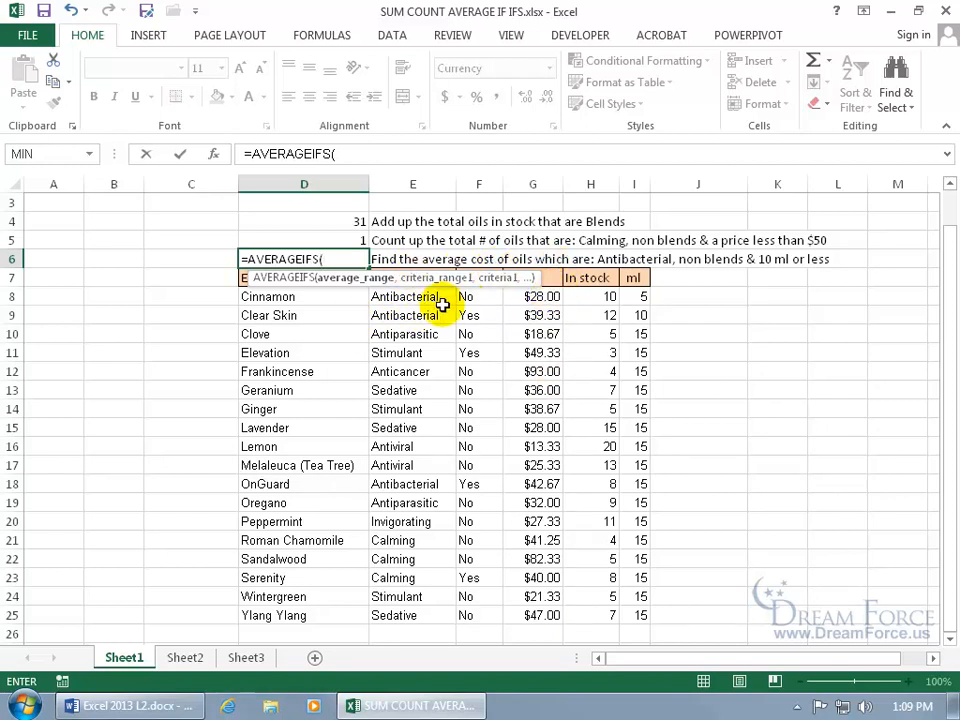
pyautogui.moveTo(540, 296); pyautogui.dragTo(540, 606)
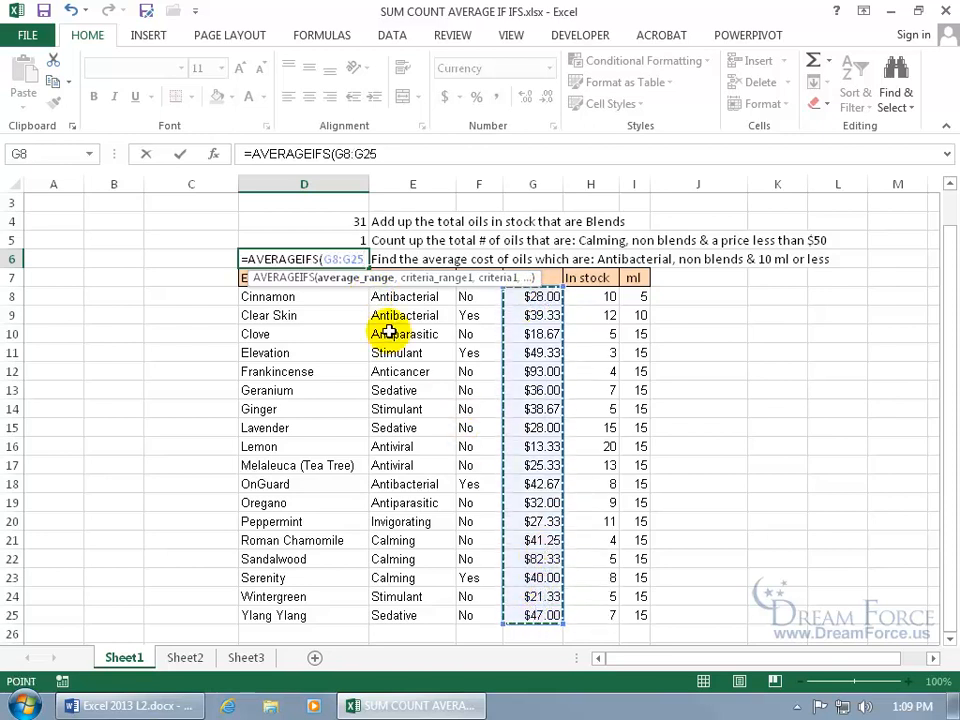
pyautogui.write(',')
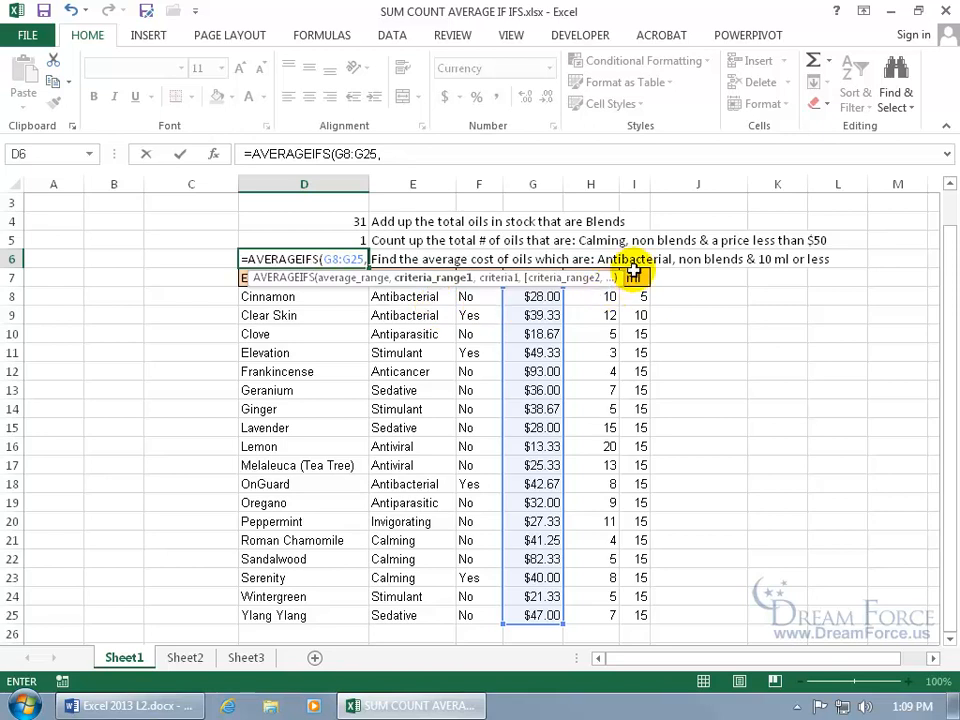
# Add the AVERAGEIFS conditions E8:E25 equal to "Antibacterial" and F8:F25 equal to "No".
pyautogui.moveTo(407, 294); pyautogui.dragTo(428, 606)
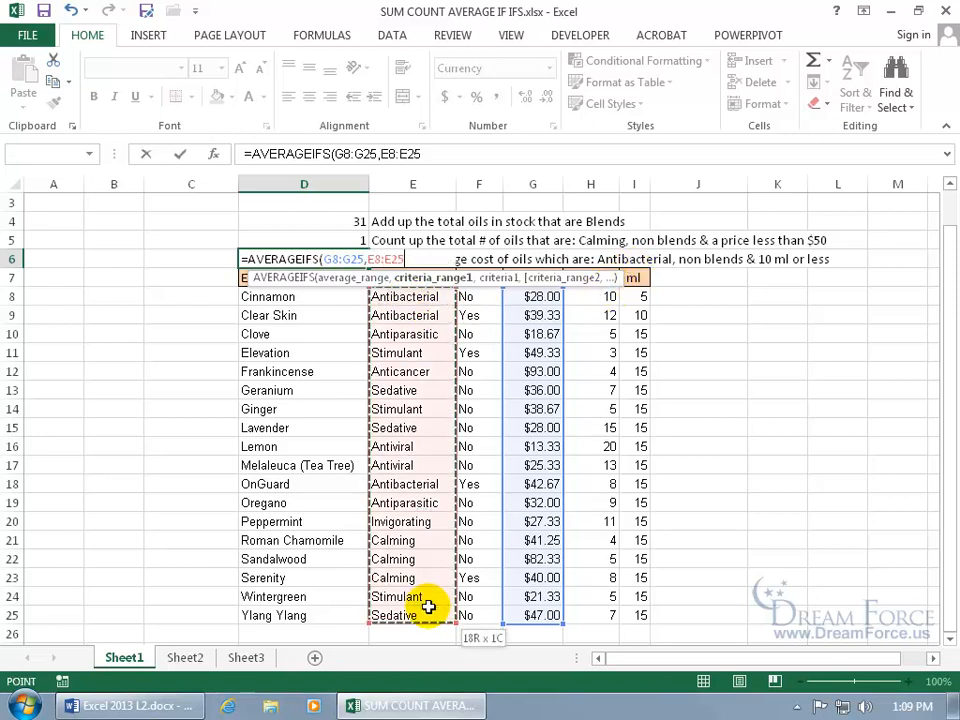
pyautogui.write(',')
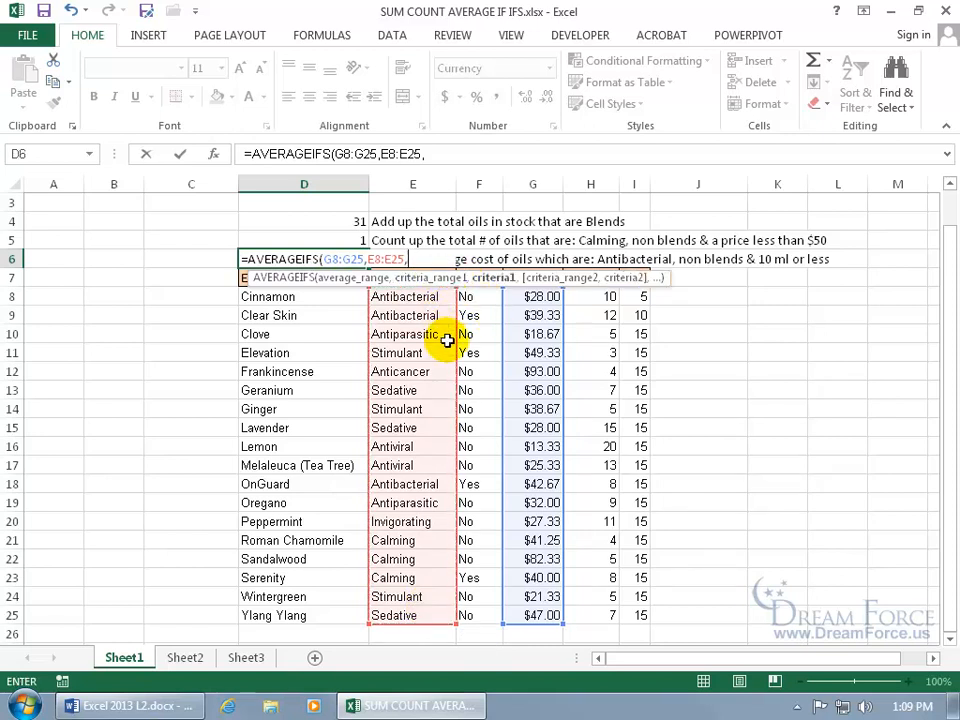
pyautogui.write('"Antibacterial",')
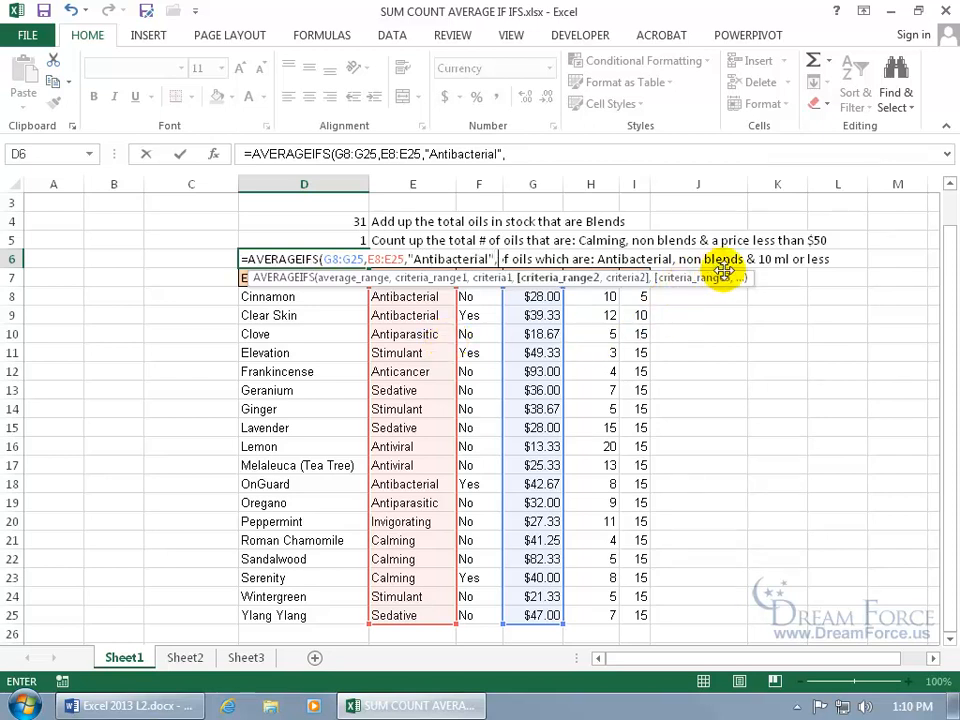
pyautogui.moveTo(475, 293); pyautogui.dragTo(487, 610)
pyautogui.write(',"No"')
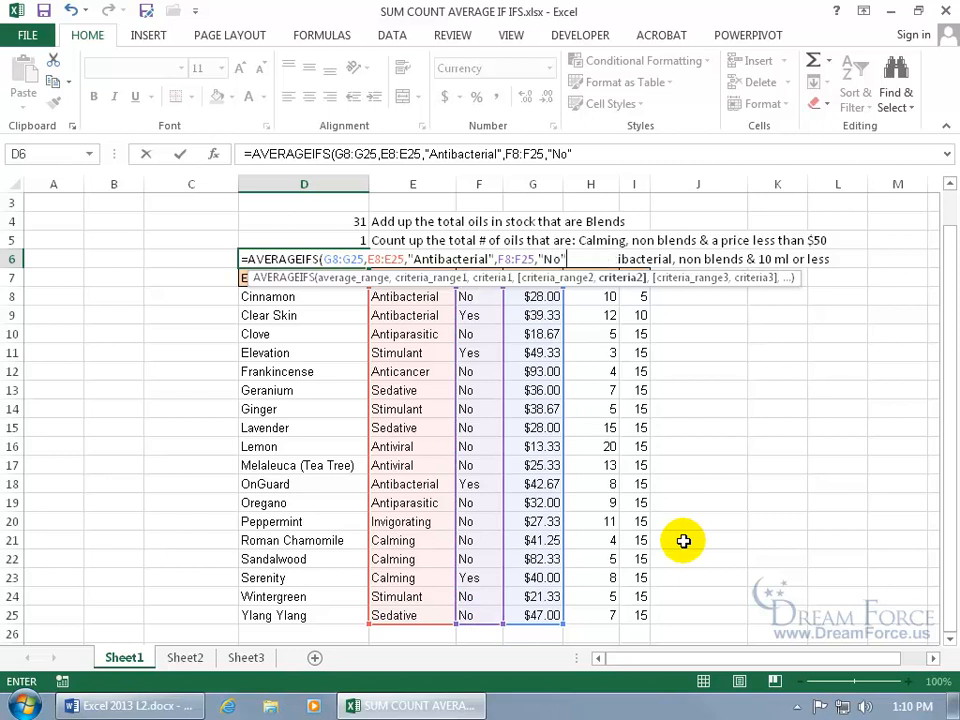
pyautogui.write(',')
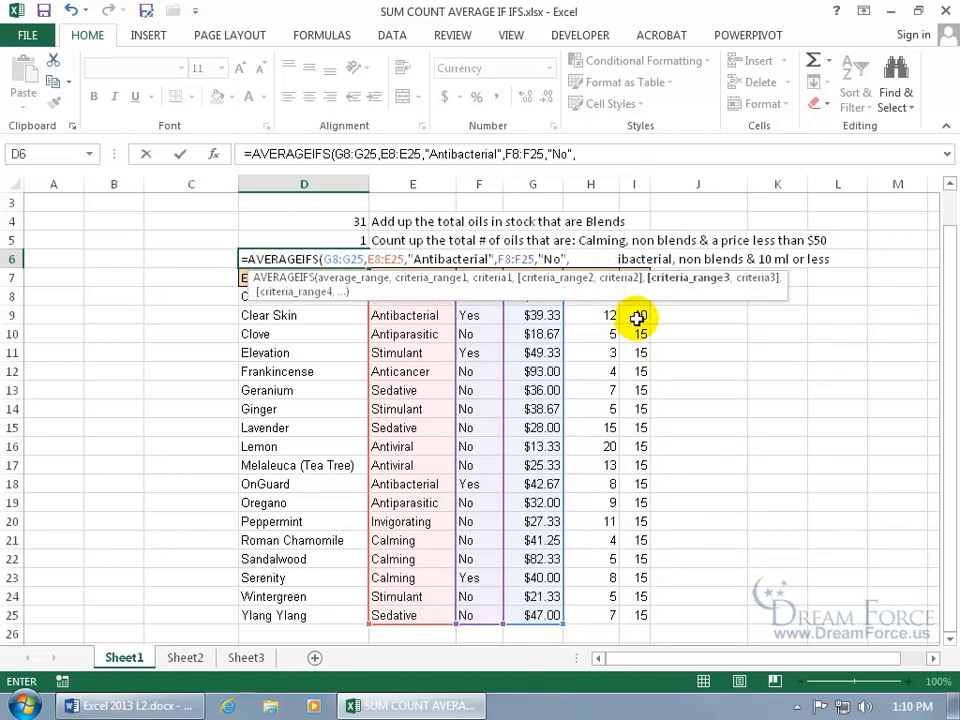
# Complete the AVERAGEIFS formula in D6 with the ml range I8:I25 and the criterion "<10" as its third condition.
pyautogui.click(636, 314)
pyautogui.moveTo(636, 330); pyautogui.dragTo(643, 467)
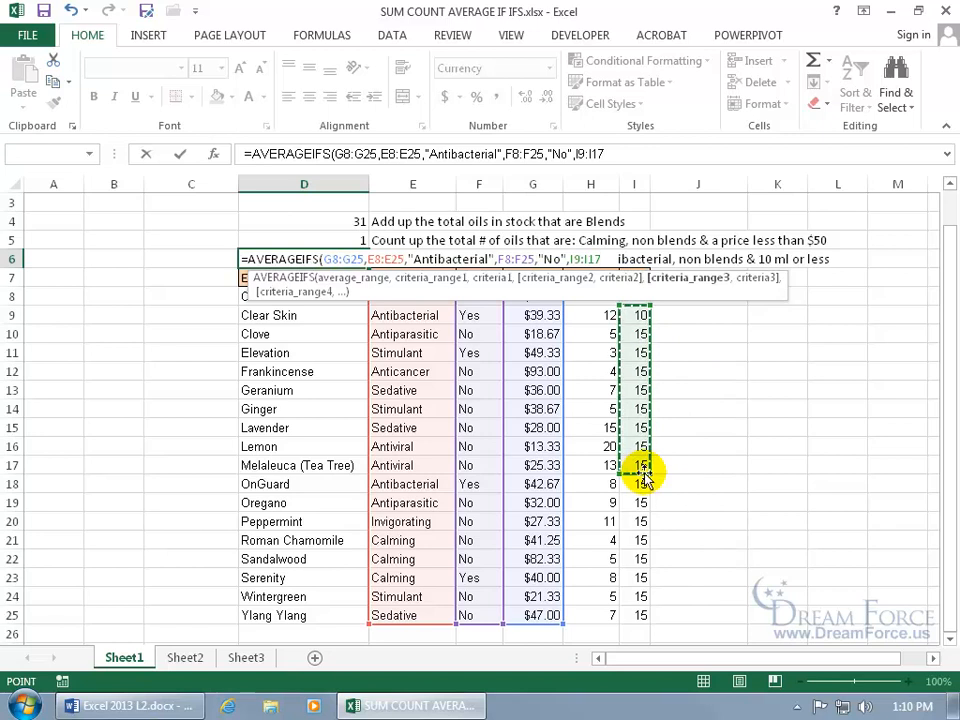
pyautogui.moveTo(650, 306); pyautogui.dragTo(647, 294)
pyautogui.moveTo(651, 469); pyautogui.dragTo(650, 616)
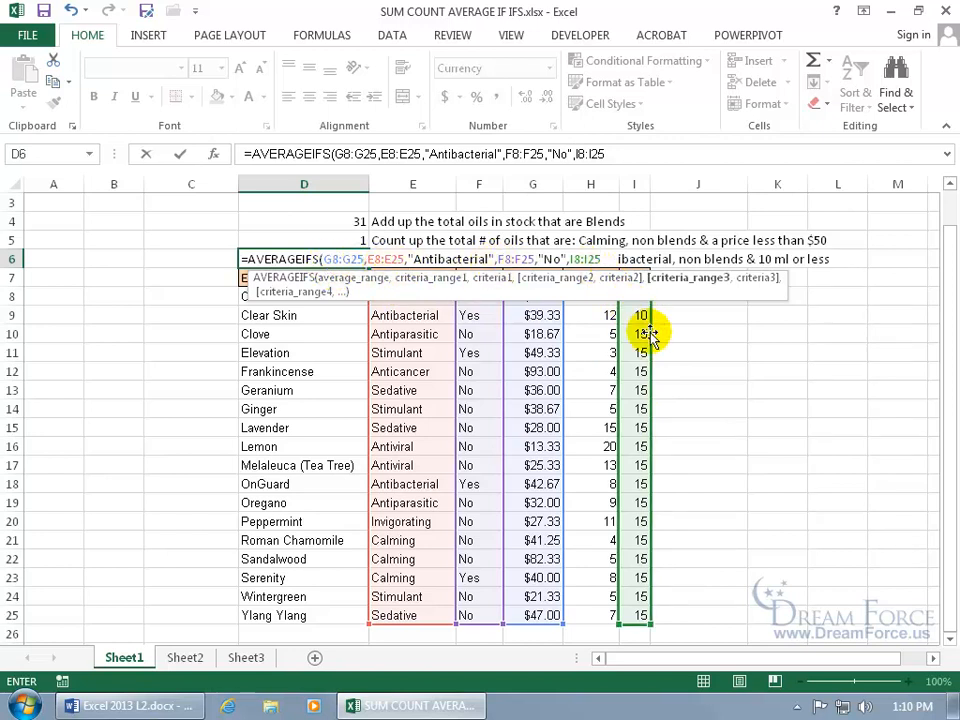
pyautogui.write(',"<')
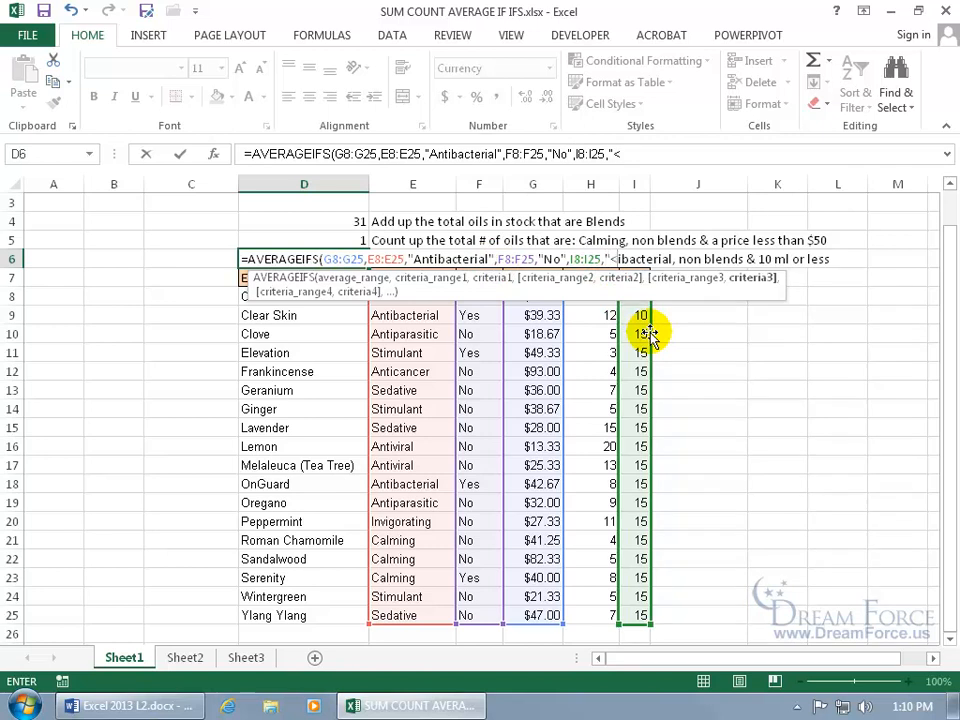
pyautogui.write('10"')
pyautogui.press('Return')
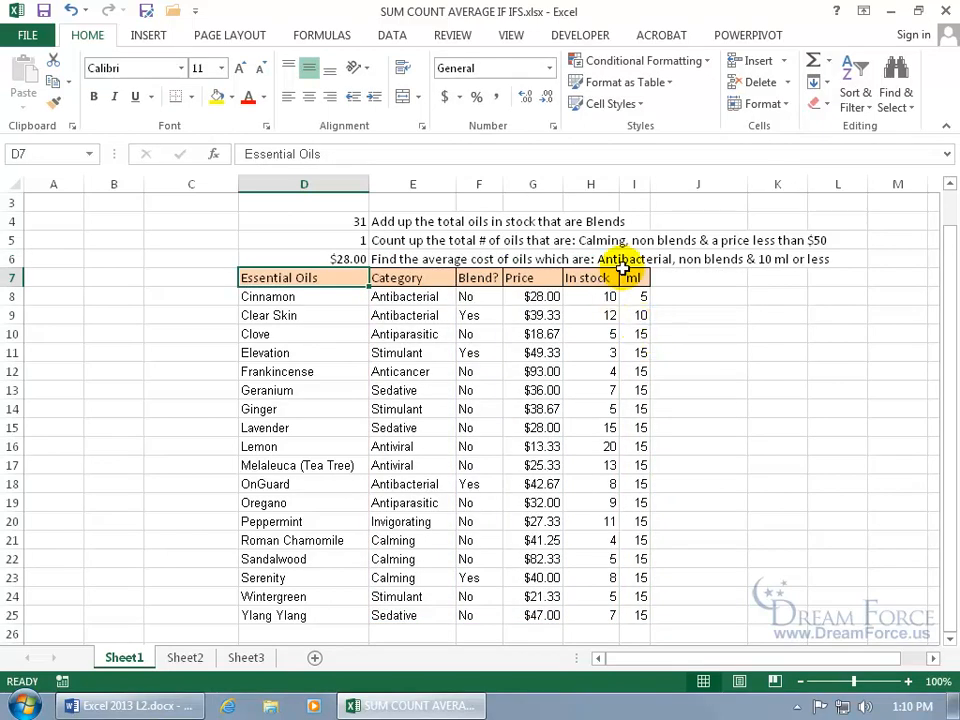
# Check the AVERAGEIFS formula in D6 against the antibacterial oils' Category cells and Cinnamon's Blend?, ml and Price cells.
pyautogui.moveTo(405, 297); pyautogui.dragTo(410, 316)
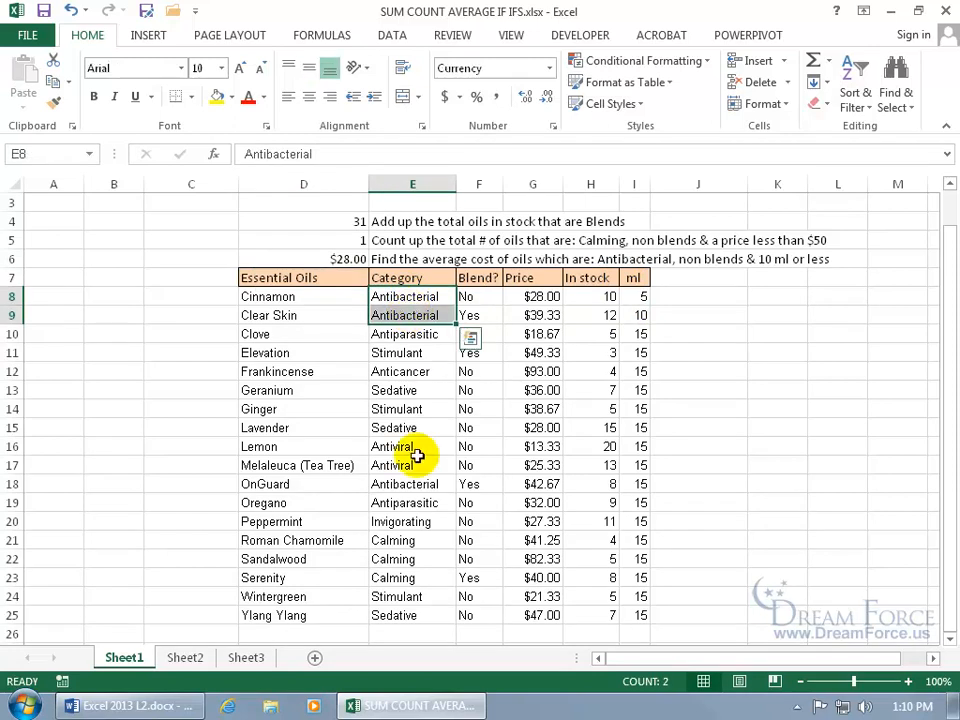
pyautogui.keyDown('ctrl'); pyautogui.click(422, 484); pyautogui.keyUp('ctrl')
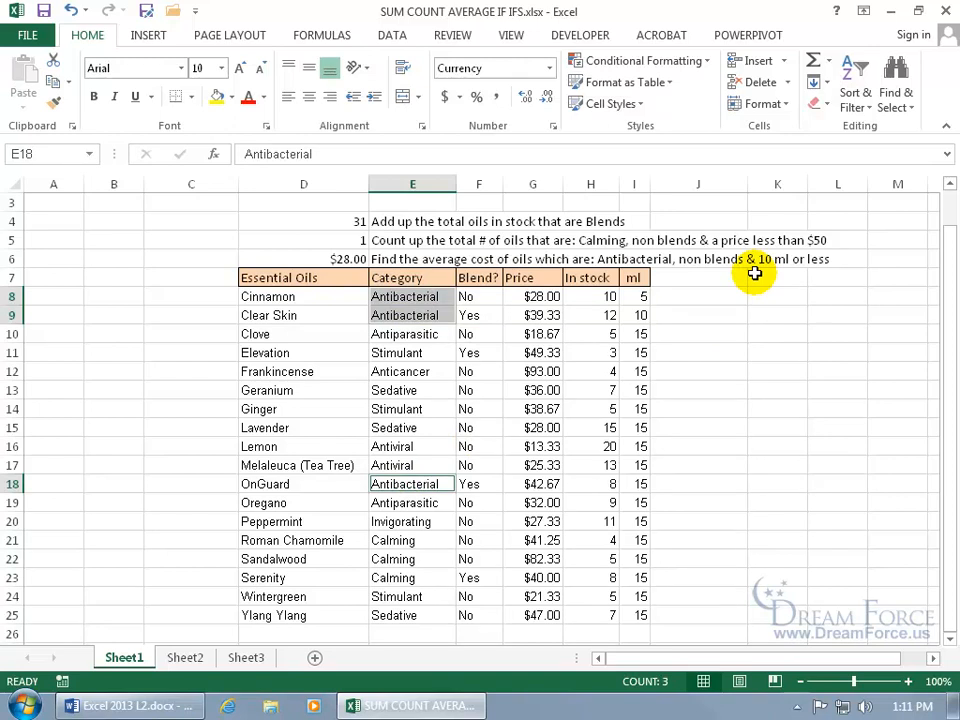
pyautogui.click(480, 298)
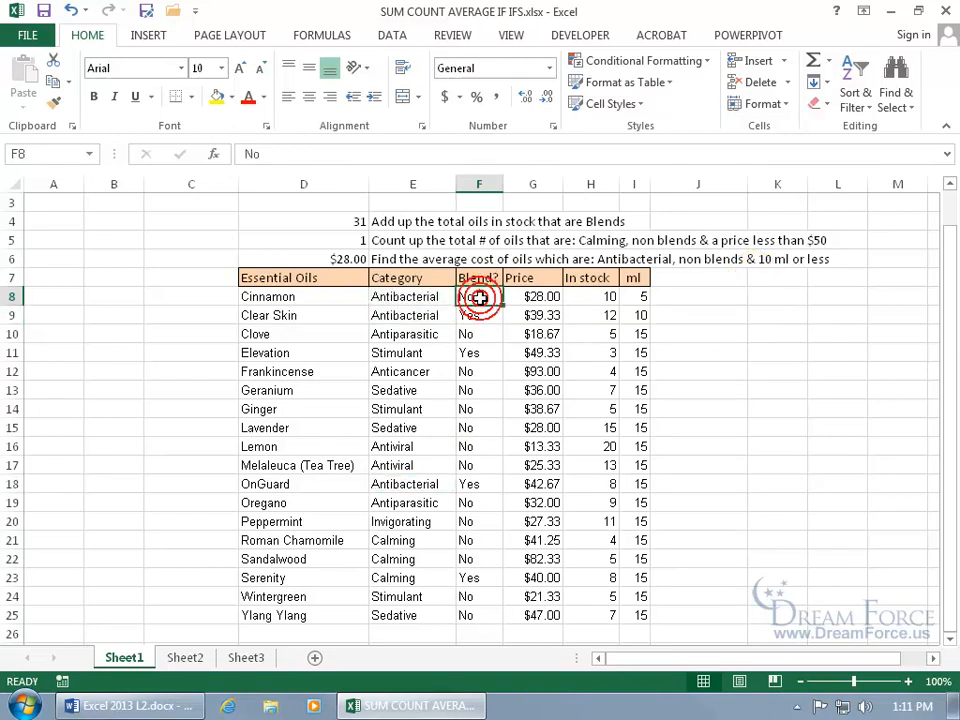
pyautogui.click(638, 297)
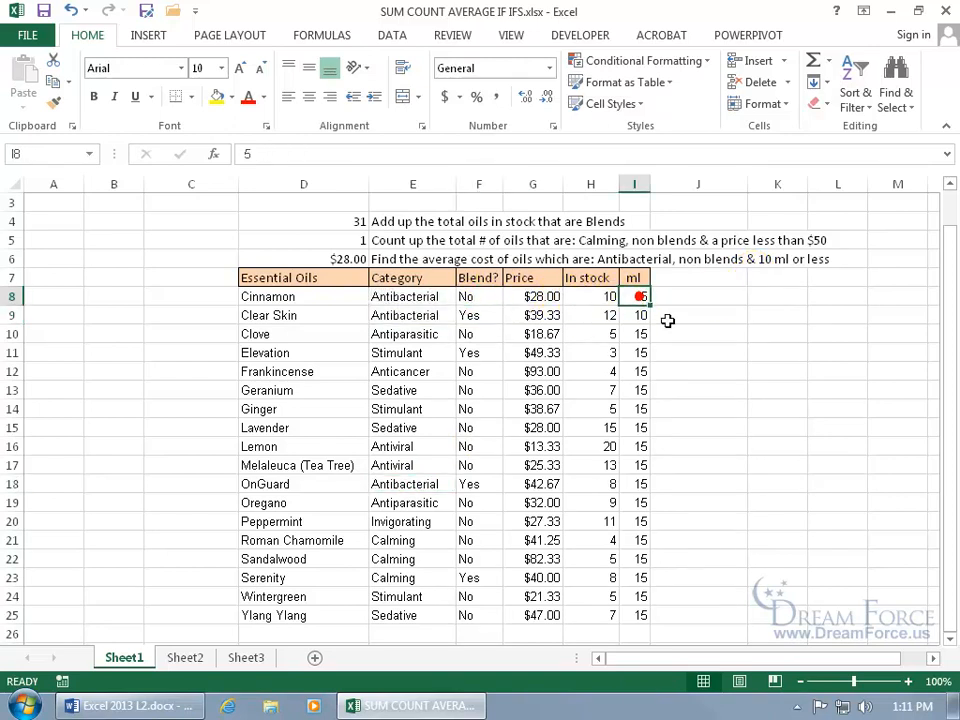
pyautogui.click(532, 298)
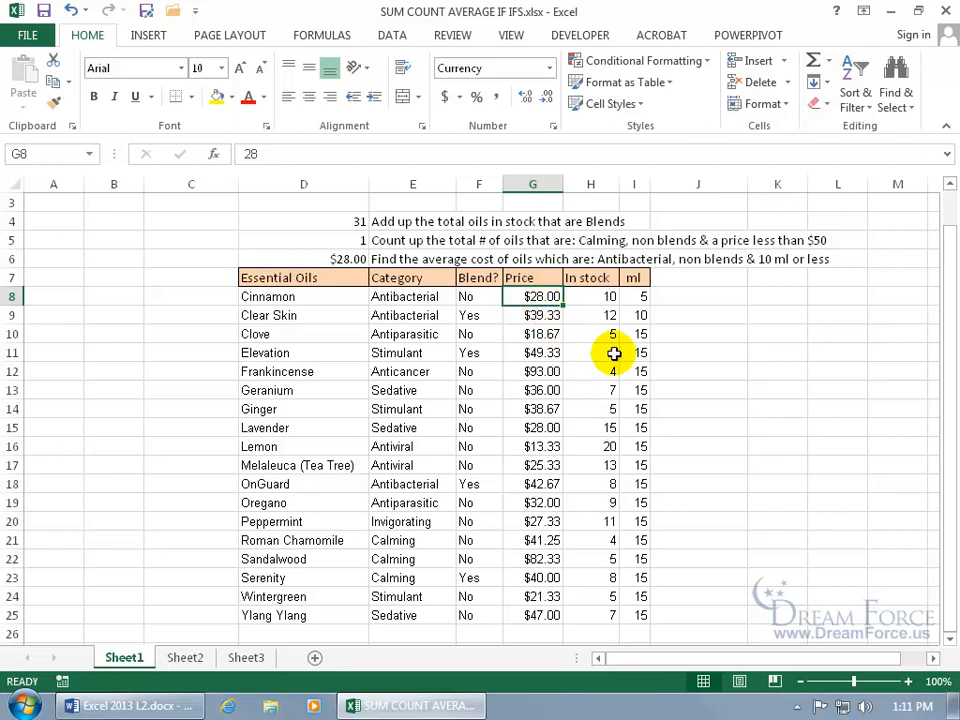
# Replace the formula in D4 with a SUMIFS that adds the stock in H8:H25 where F8:F25 equals "Yes".
pyautogui.click(321, 221)
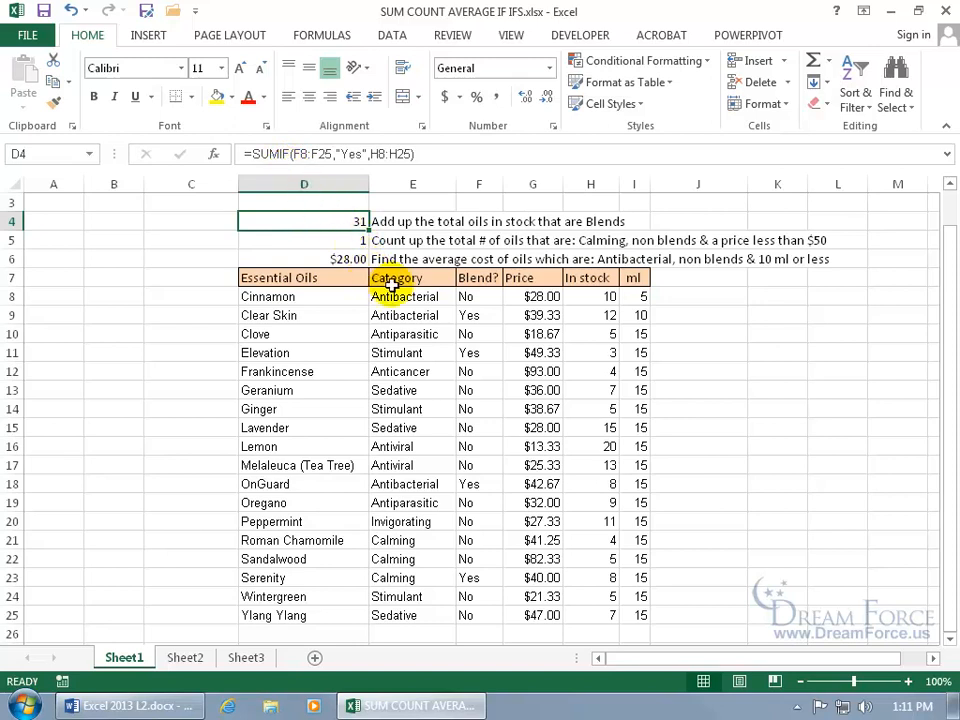
pyautogui.write('=sum')
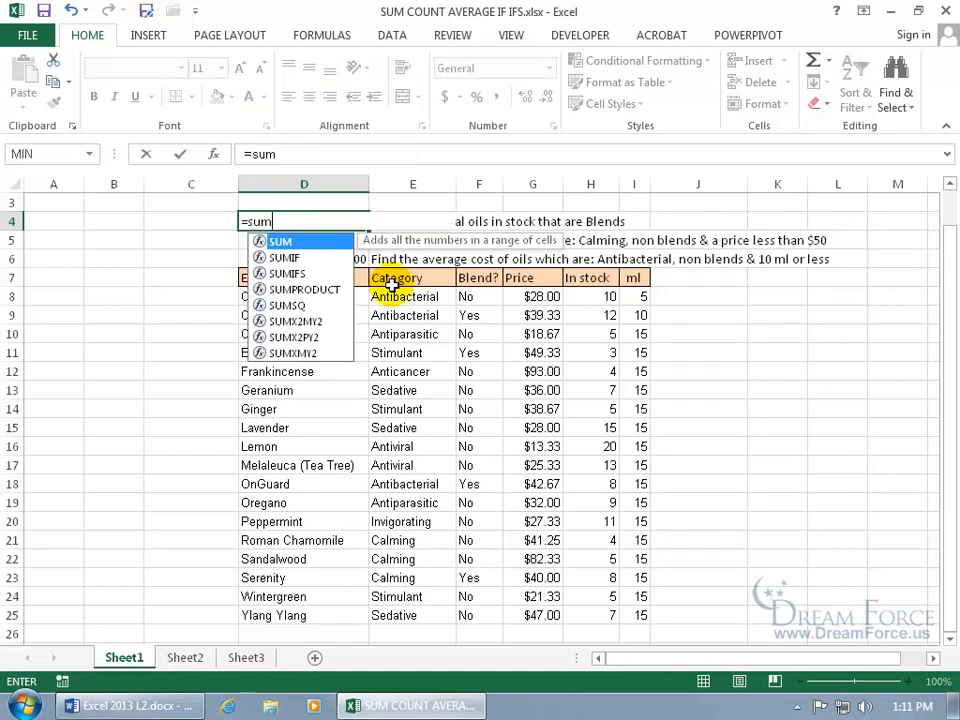
pyautogui.press('Down')
pyautogui.press('Down')
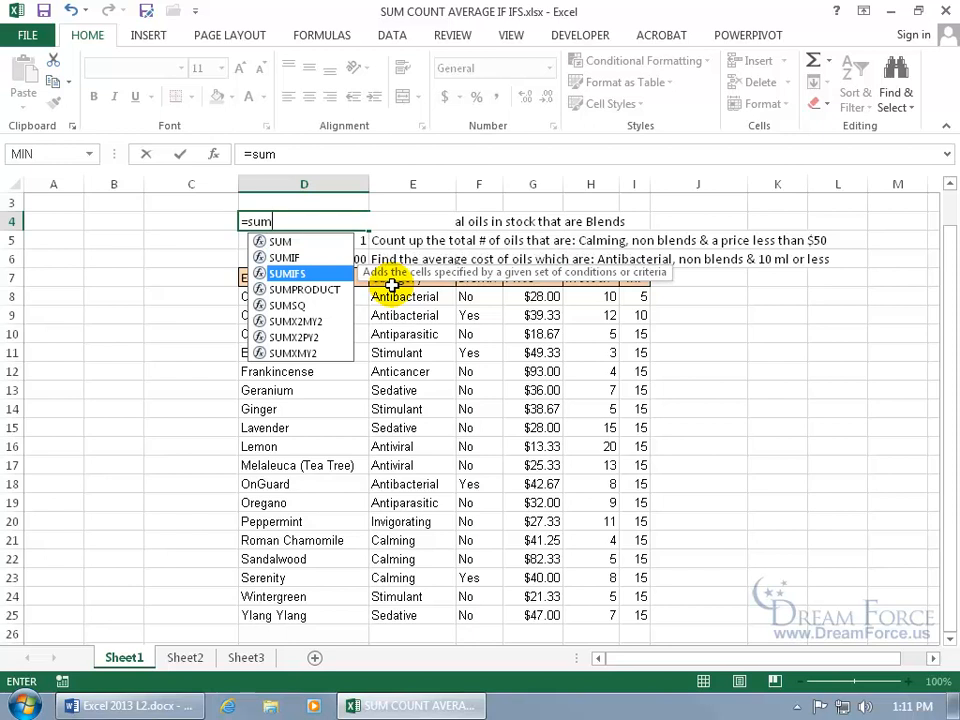
pyautogui.press('Tab')
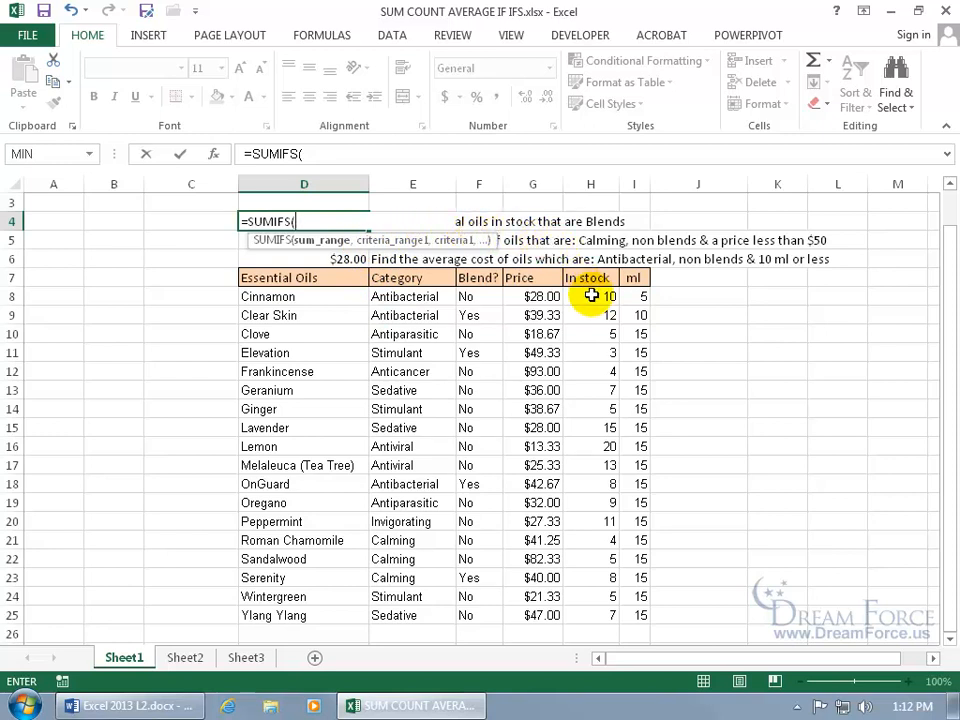
pyautogui.moveTo(592, 295); pyautogui.dragTo(568, 615)
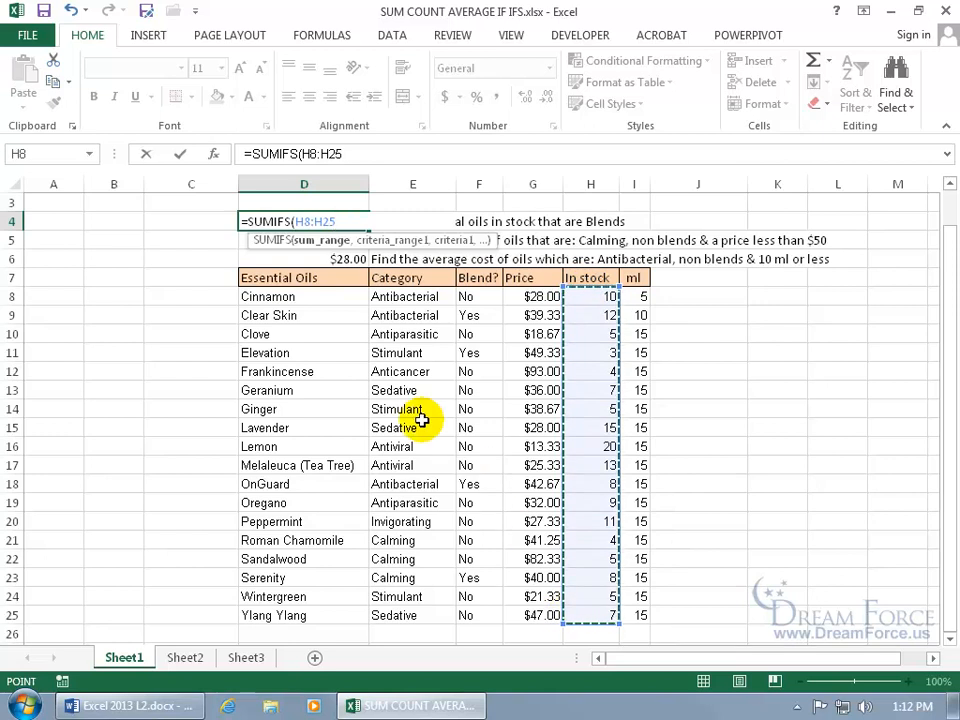
pyautogui.write(',')
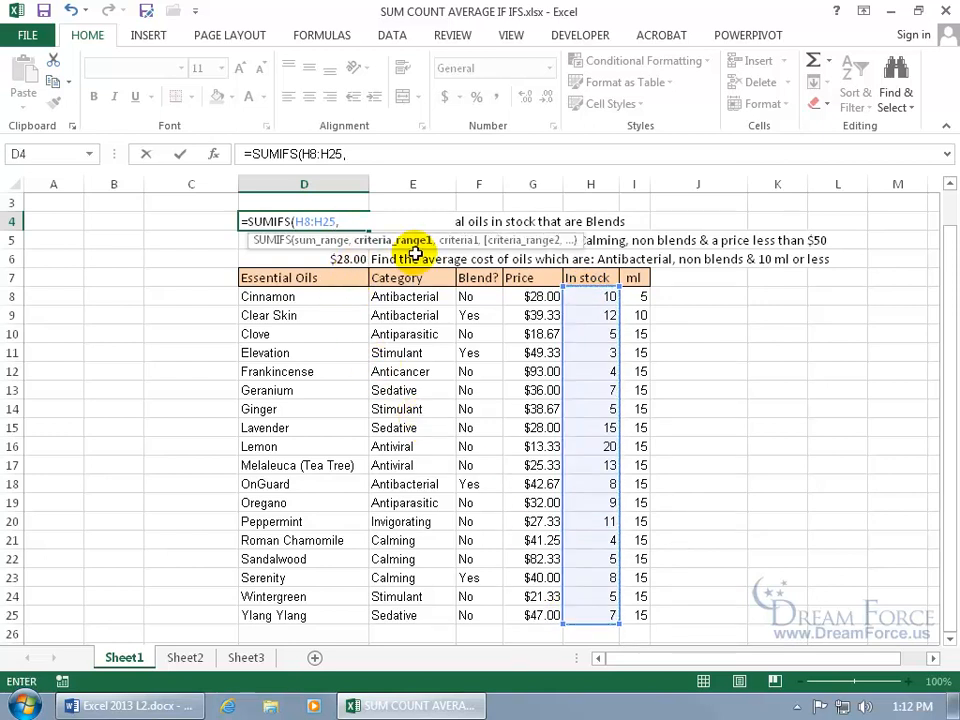
pyautogui.moveTo(476, 298); pyautogui.dragTo(488, 614)
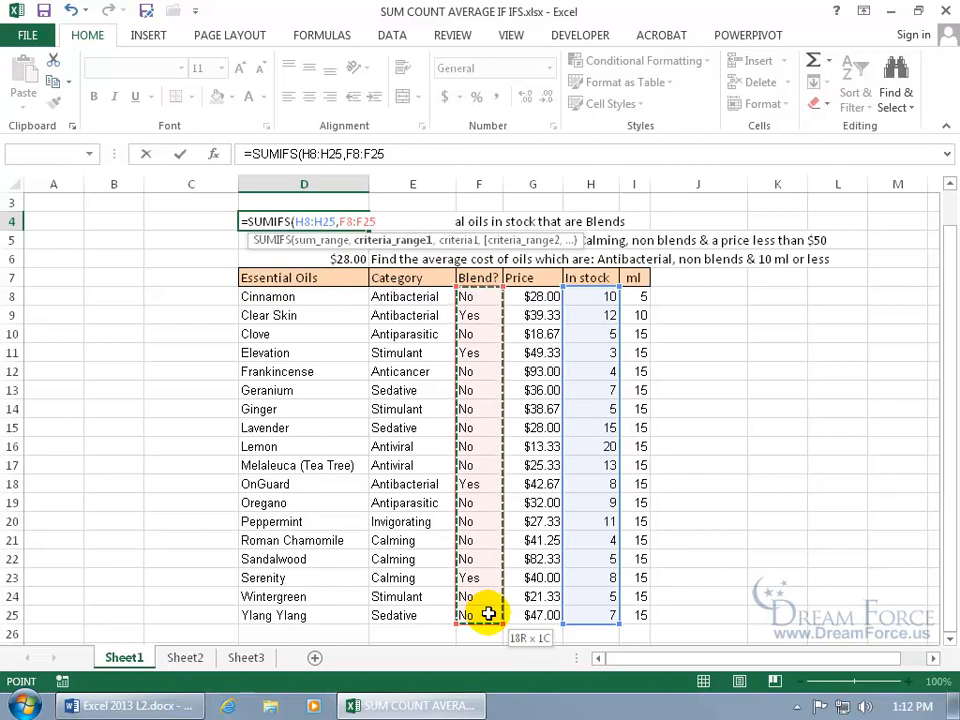
pyautogui.write(',')
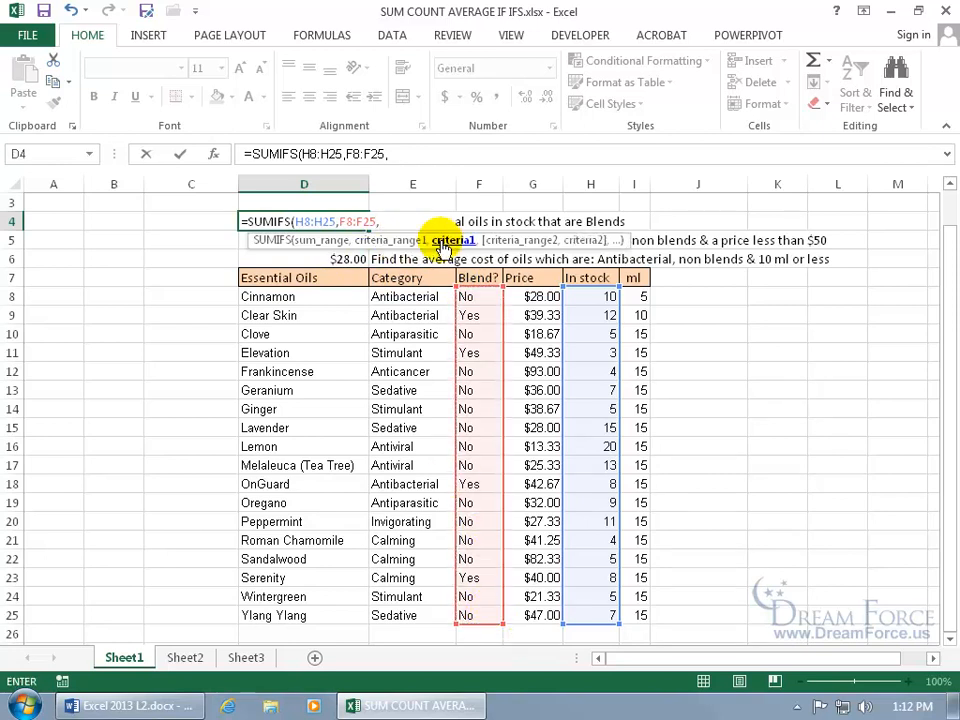
pyautogui.write('"Yes"')
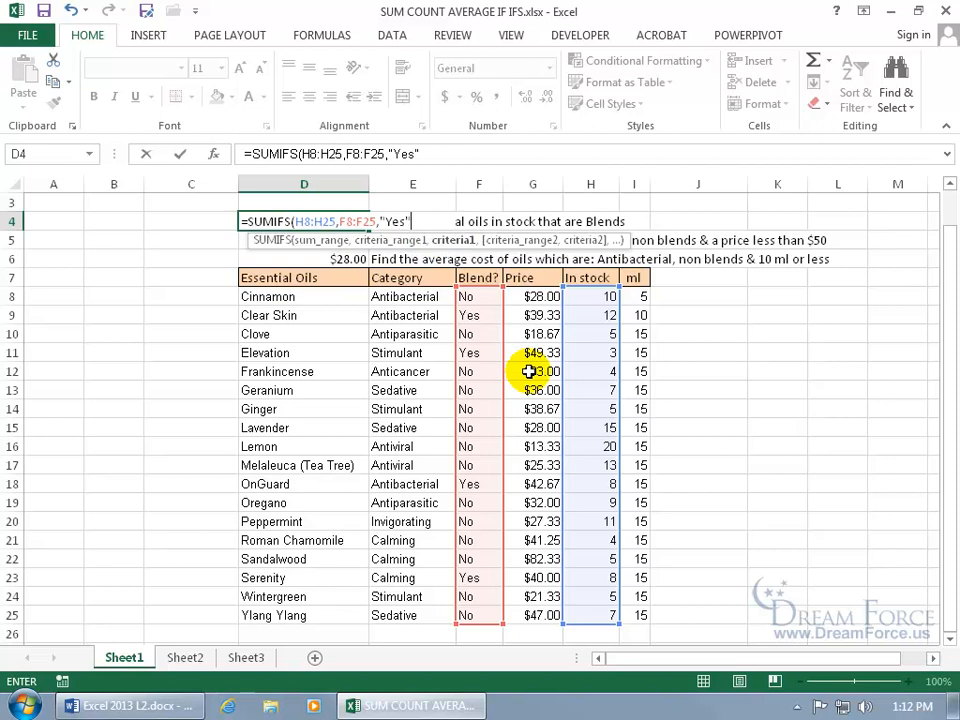
pyautogui.press('Return')
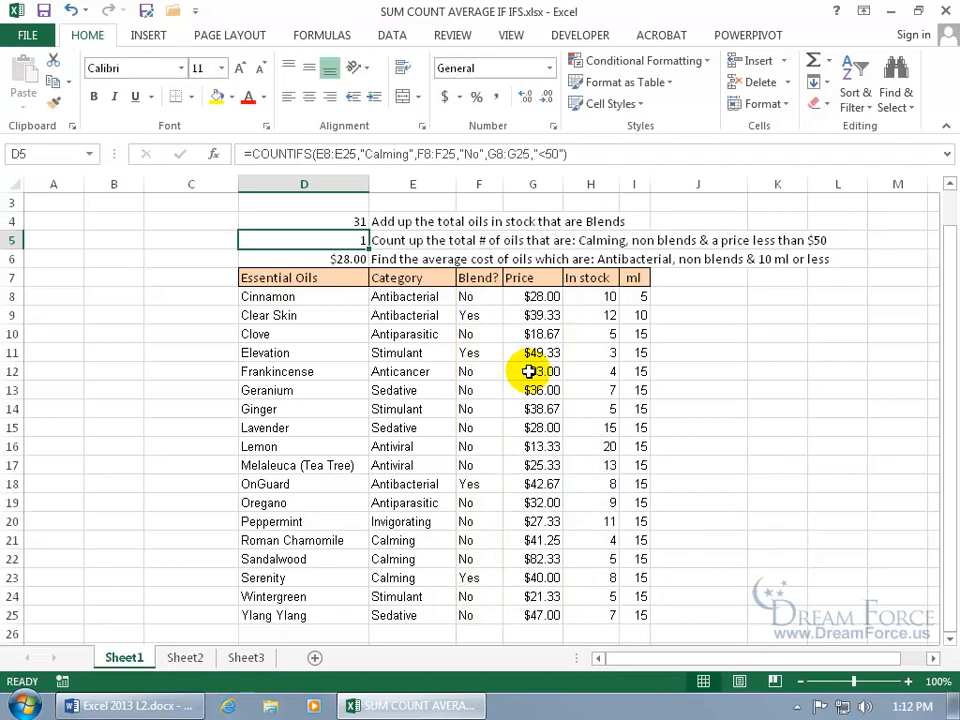
# Review the arguments of the SUMIFS formula in D4 and keep the formula as it is.
pyautogui.click(352, 220)
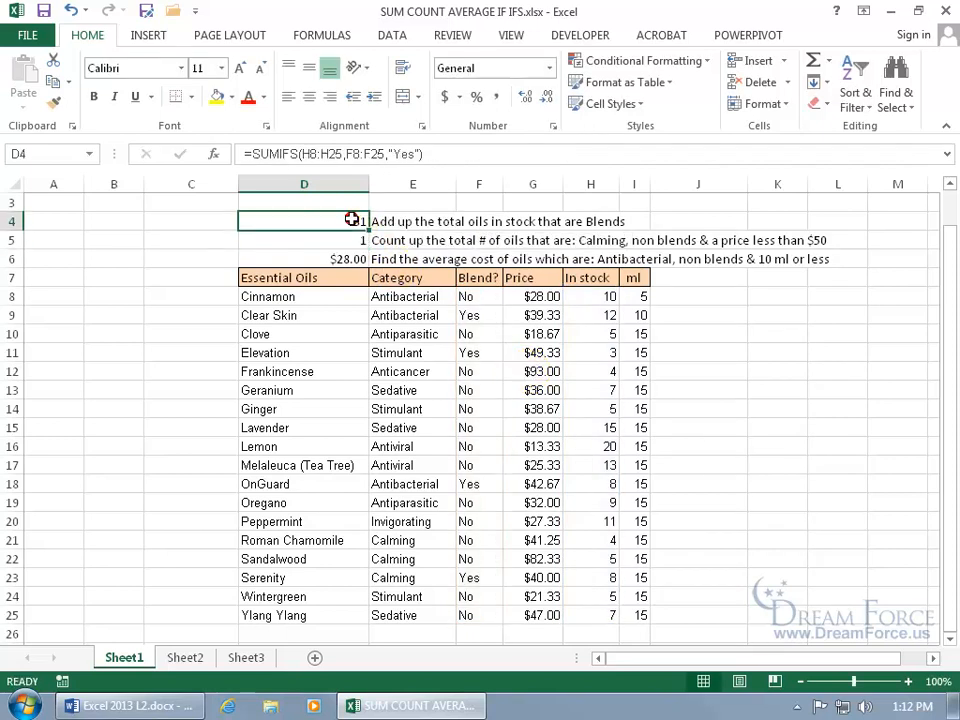
pyautogui.doubleClick(352, 220)
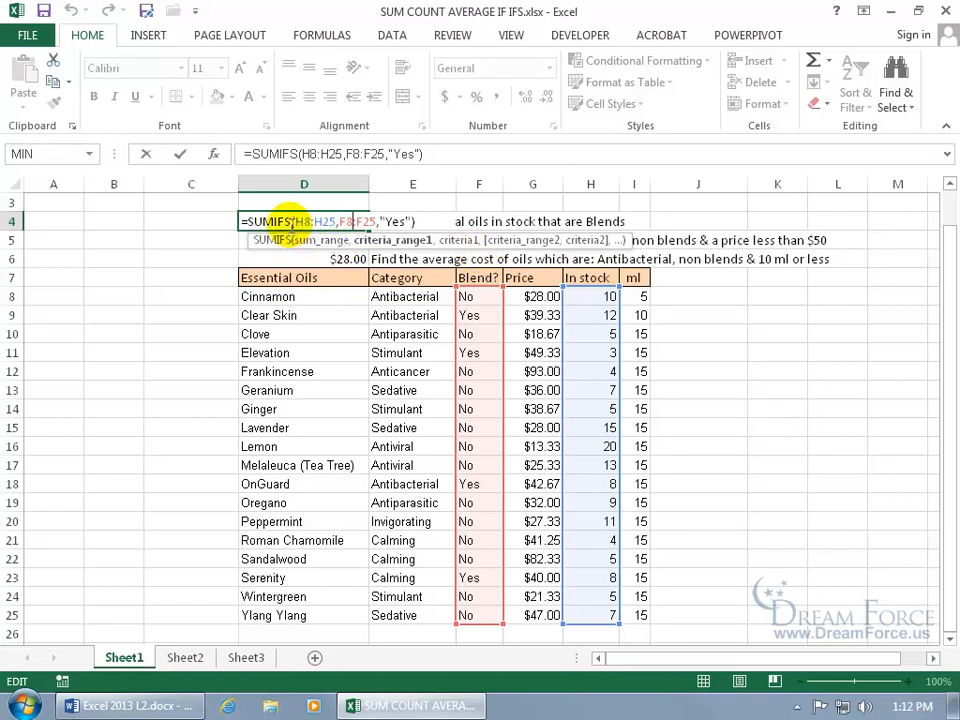
pyautogui.hotkey('ctrl', 'Return')
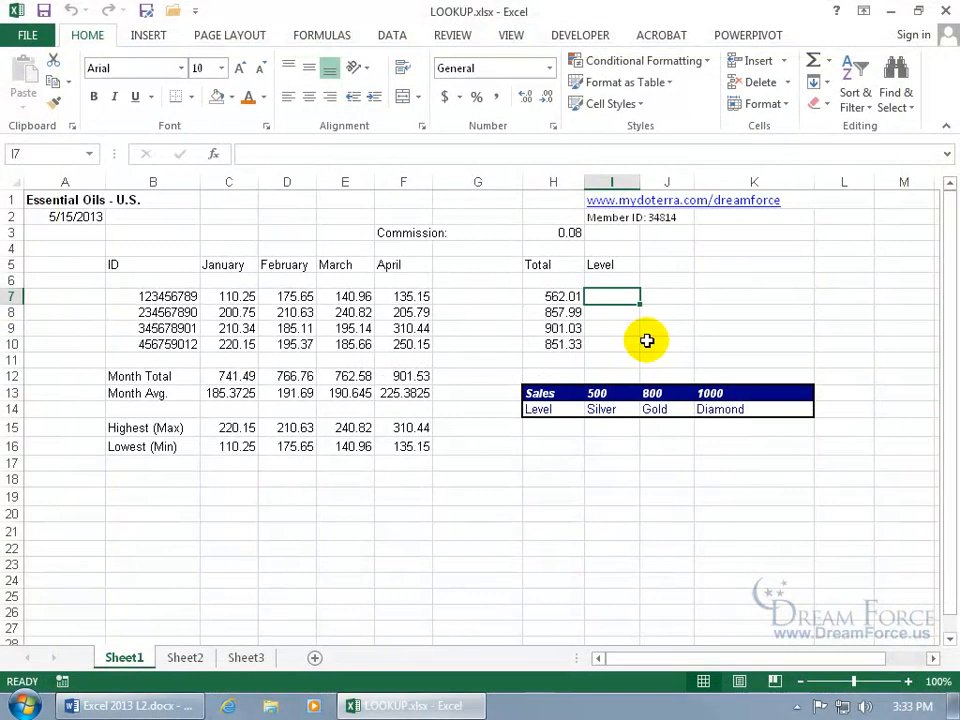
# Examine the first total in H7 and the Sales and Level lookup table in H13:K14.
pyautogui.click(560, 296)
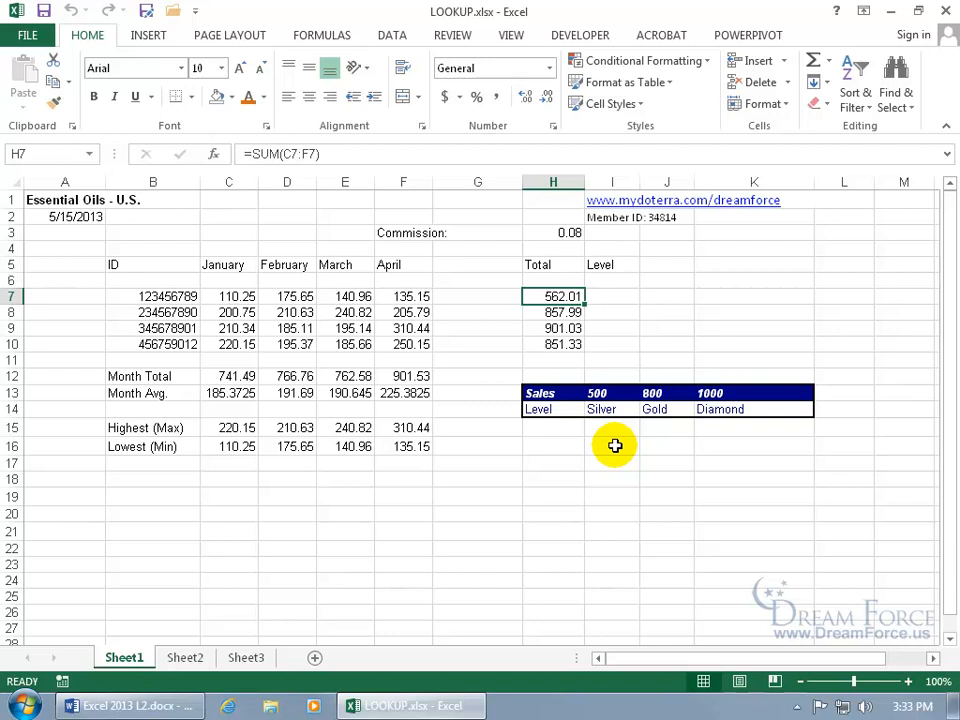
pyautogui.moveTo(561, 393); pyautogui.dragTo(750, 411)
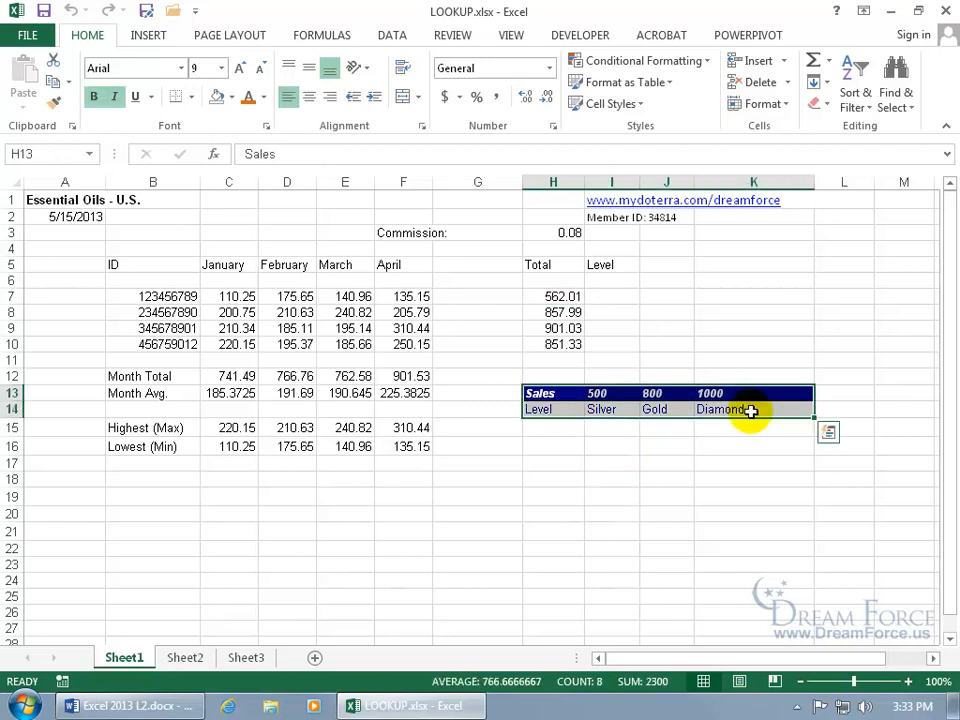
pyautogui.moveTo(575, 464); pyautogui.dragTo(610, 548)
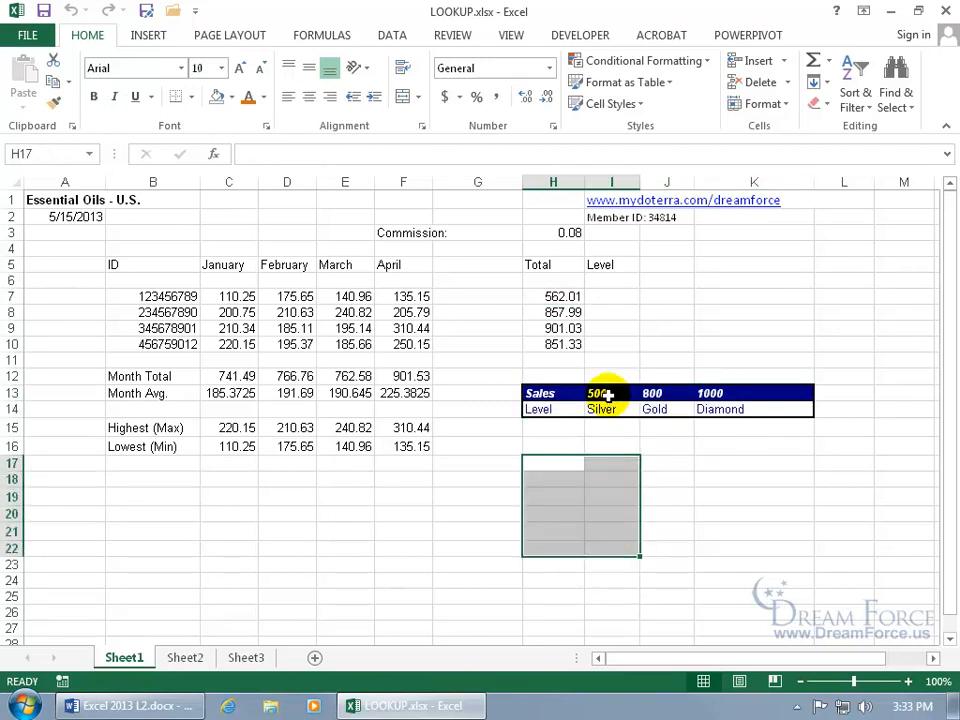
pyautogui.click(607, 395)
pyautogui.click(568, 296)
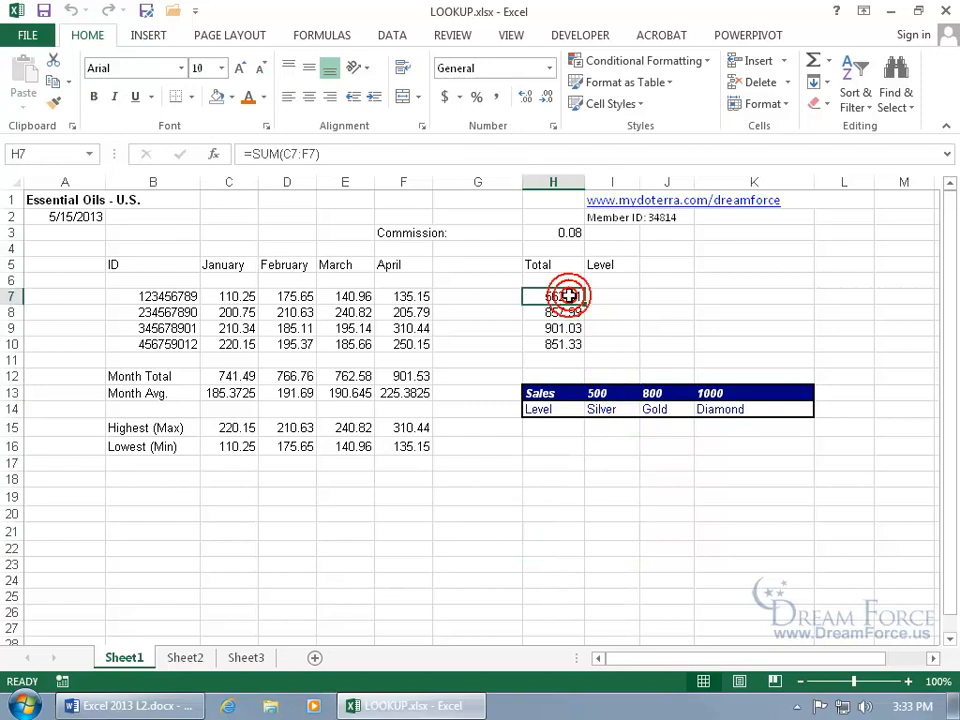
pyautogui.moveTo(611, 392); pyautogui.dragTo(719, 393)
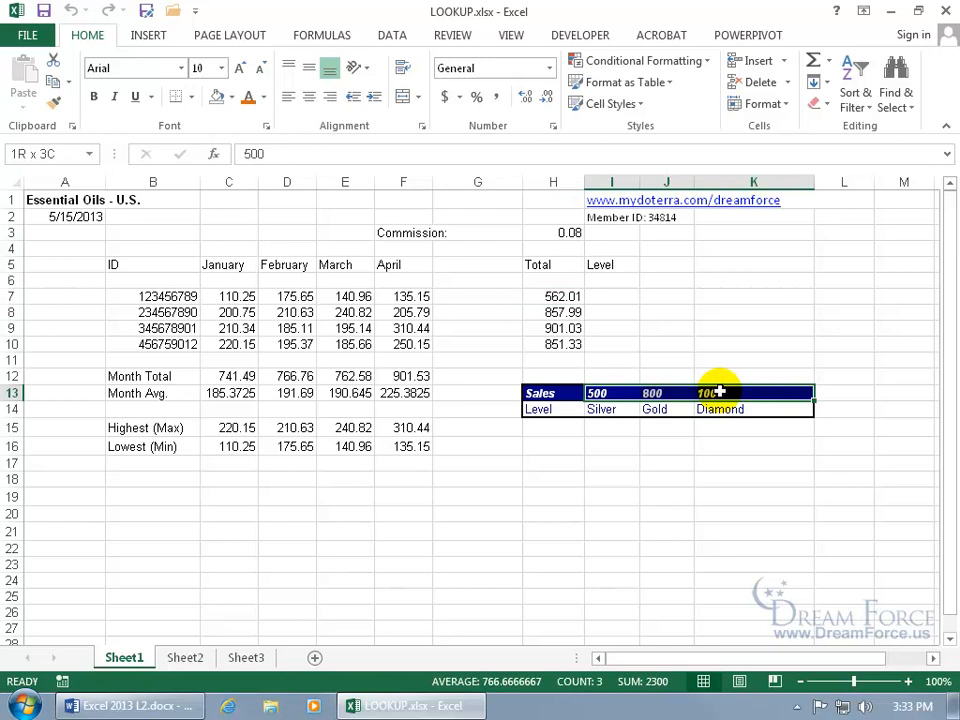
pyautogui.moveTo(719, 393); pyautogui.dragTo(716, 395)
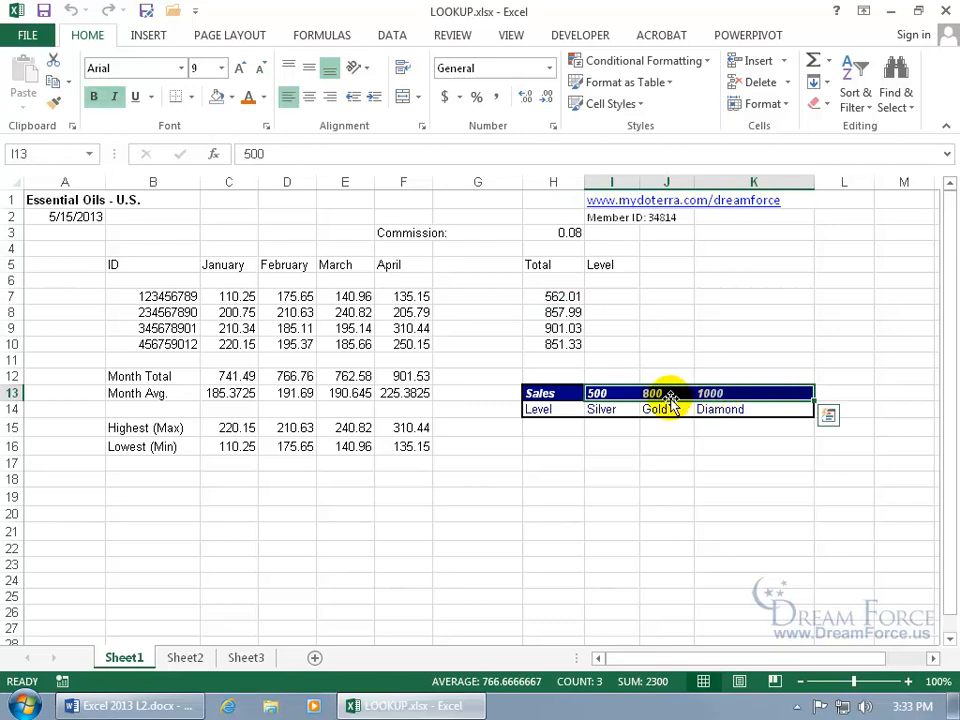
# Compare the sales thresholds in I13:K13 with the level names beneath them in I14:K14.
pyautogui.click(618, 394)
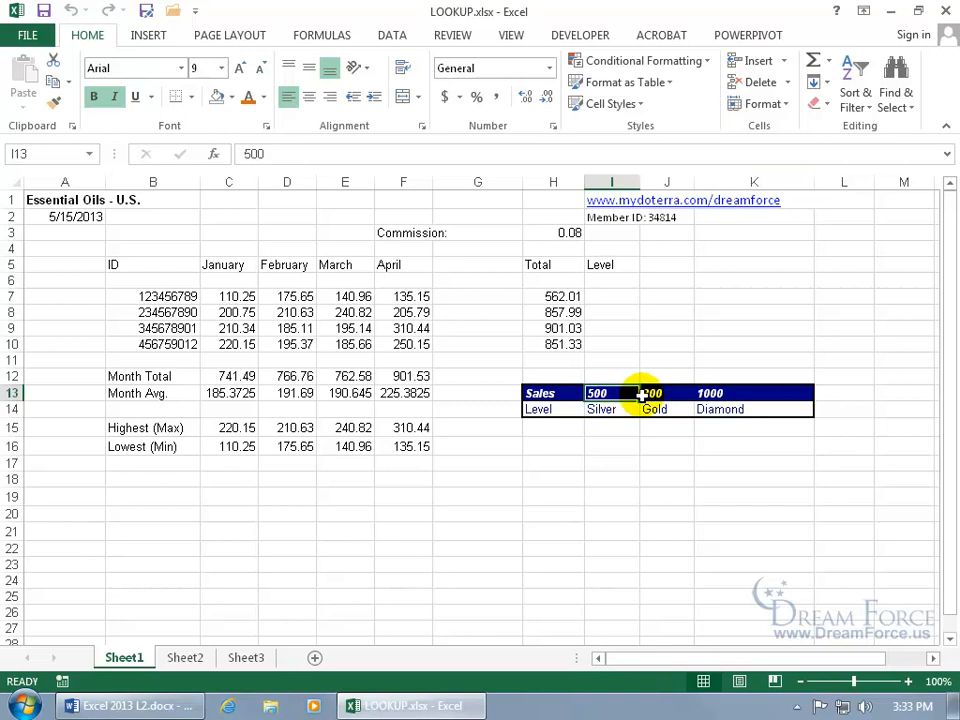
pyautogui.click(625, 409)
pyautogui.click(625, 409)
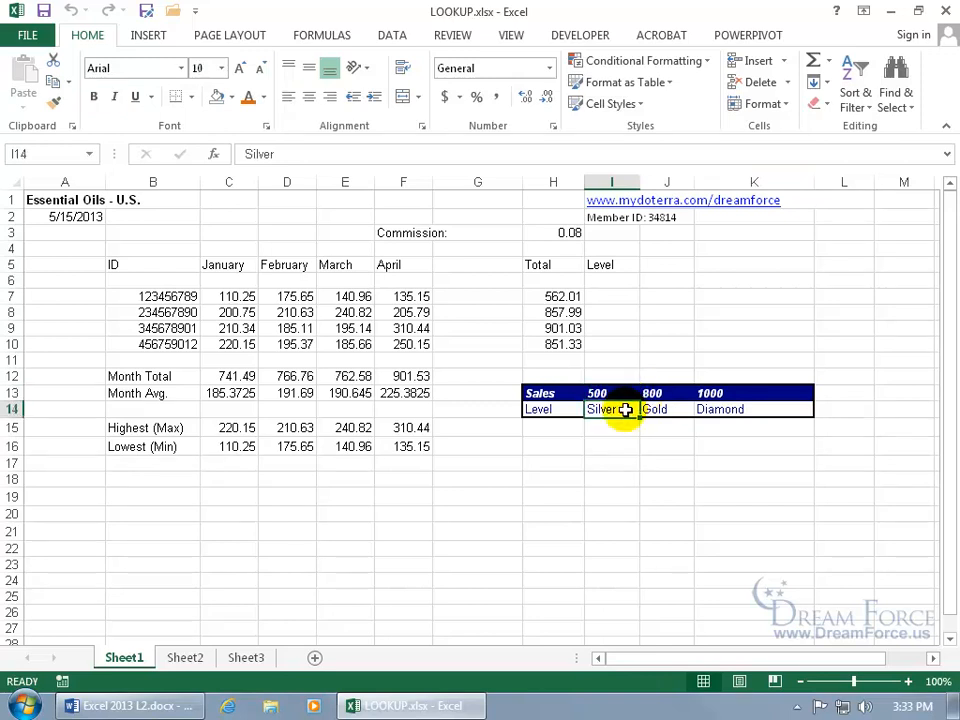
pyautogui.moveTo(556, 446); pyautogui.dragTo(609, 579)
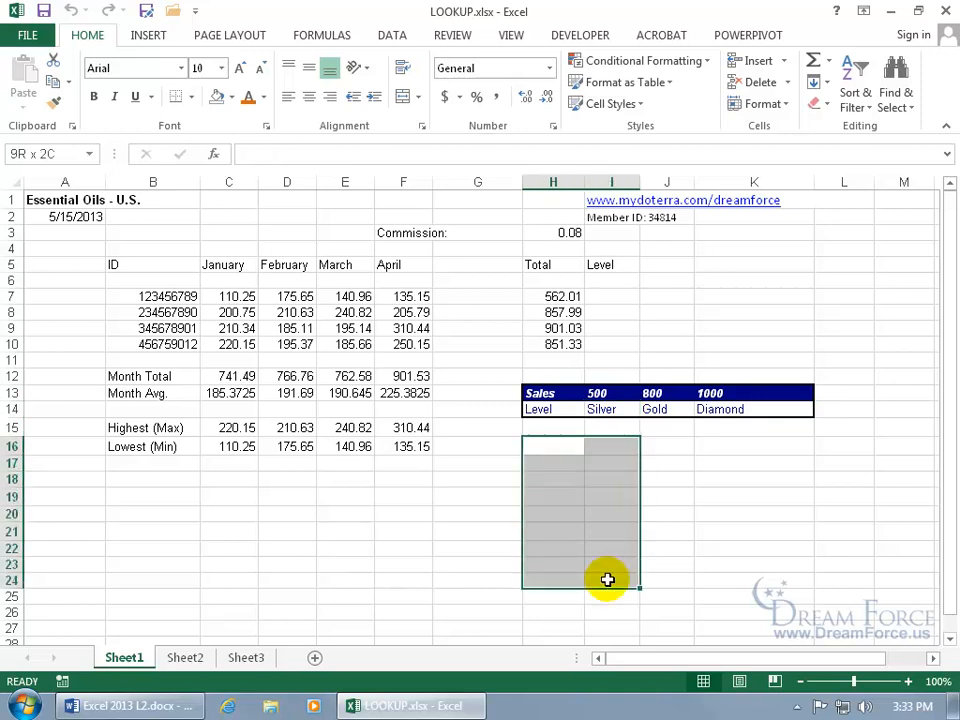
pyautogui.click(610, 487)
pyautogui.click(625, 392)
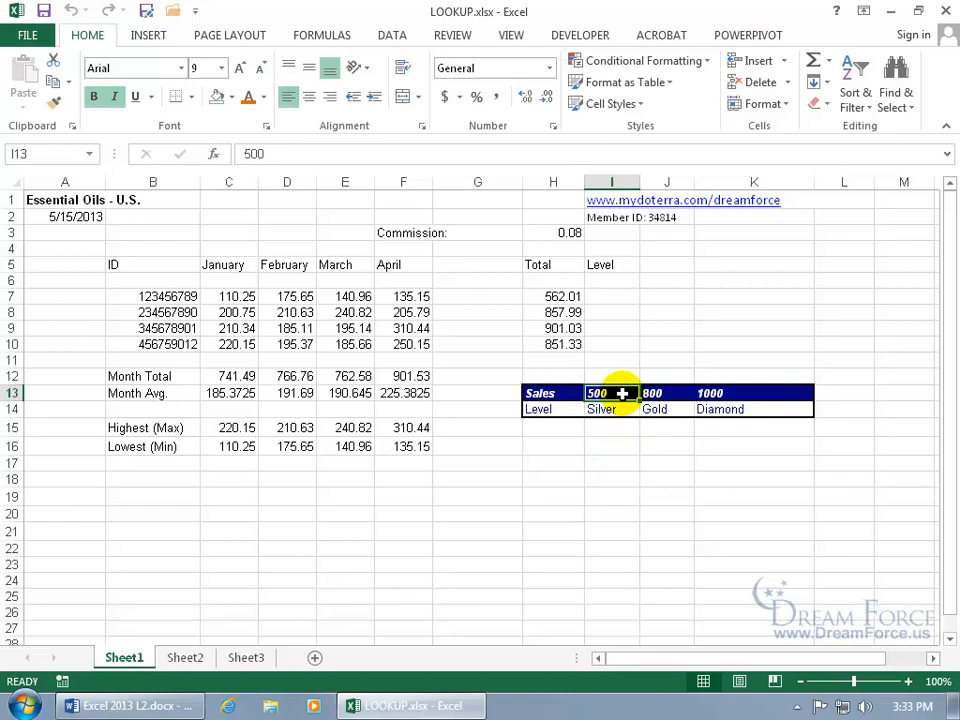
pyautogui.click(622, 409)
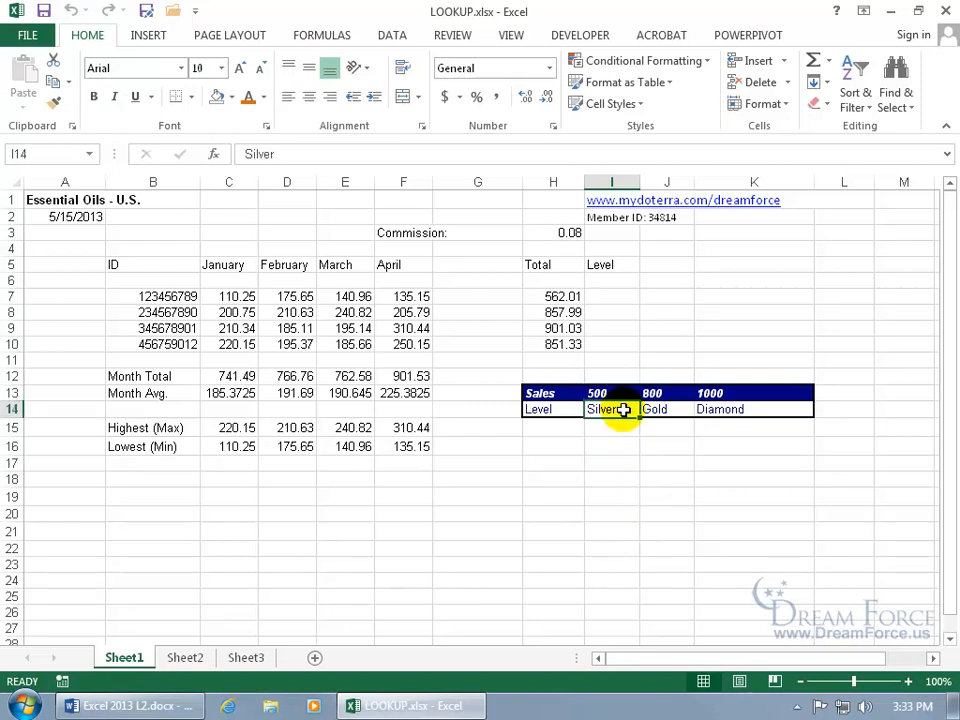
pyautogui.click(679, 418)
pyautogui.click(722, 391)
pyautogui.click(739, 409)
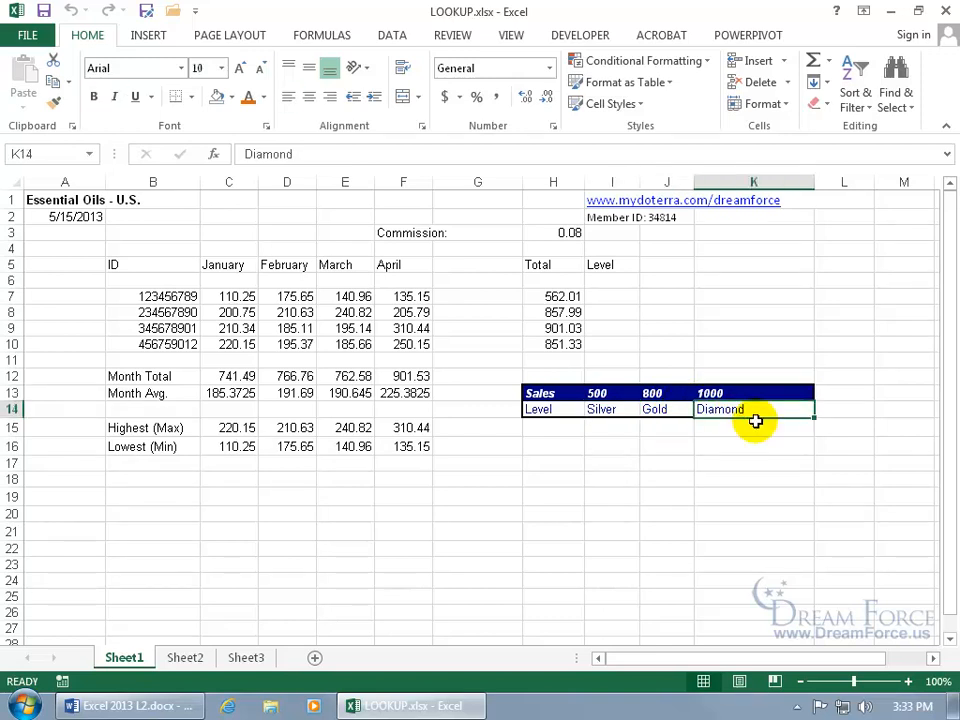
# Start a LOOKUP formula in I7 with the total in H7 as its lookup value.
pyautogui.click(625, 300)
pyautogui.write('=')
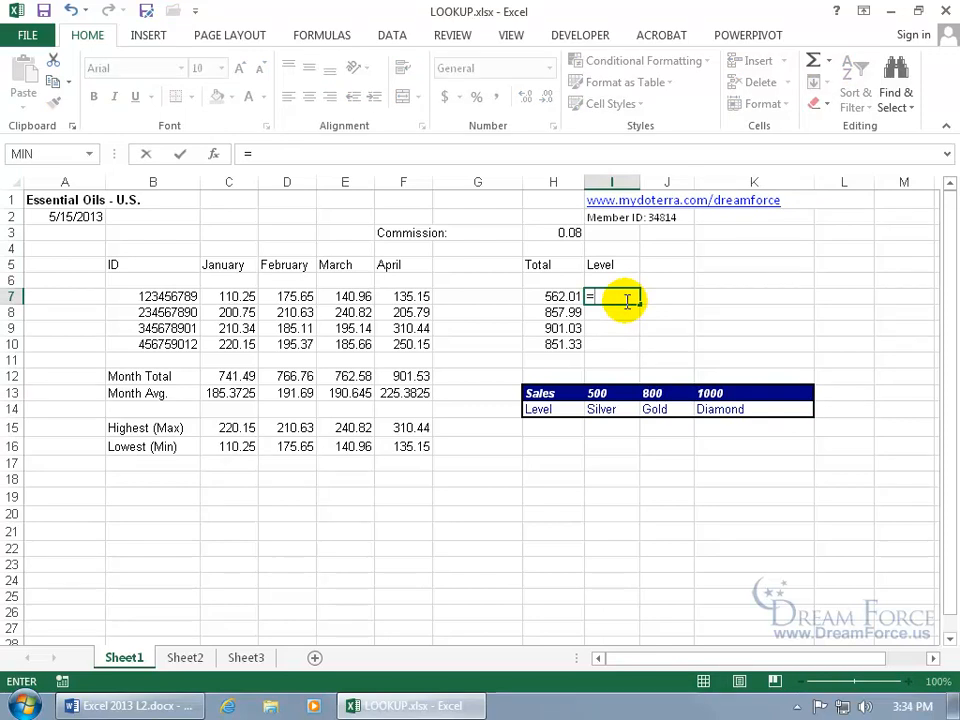
pyautogui.write('look')
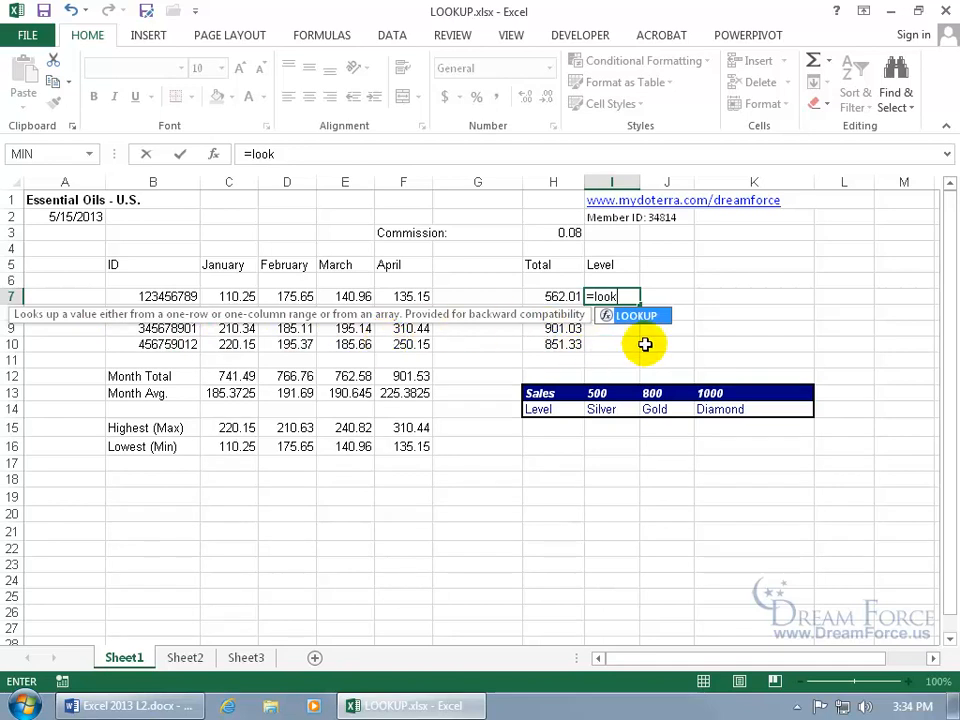
pyautogui.press('Tab')
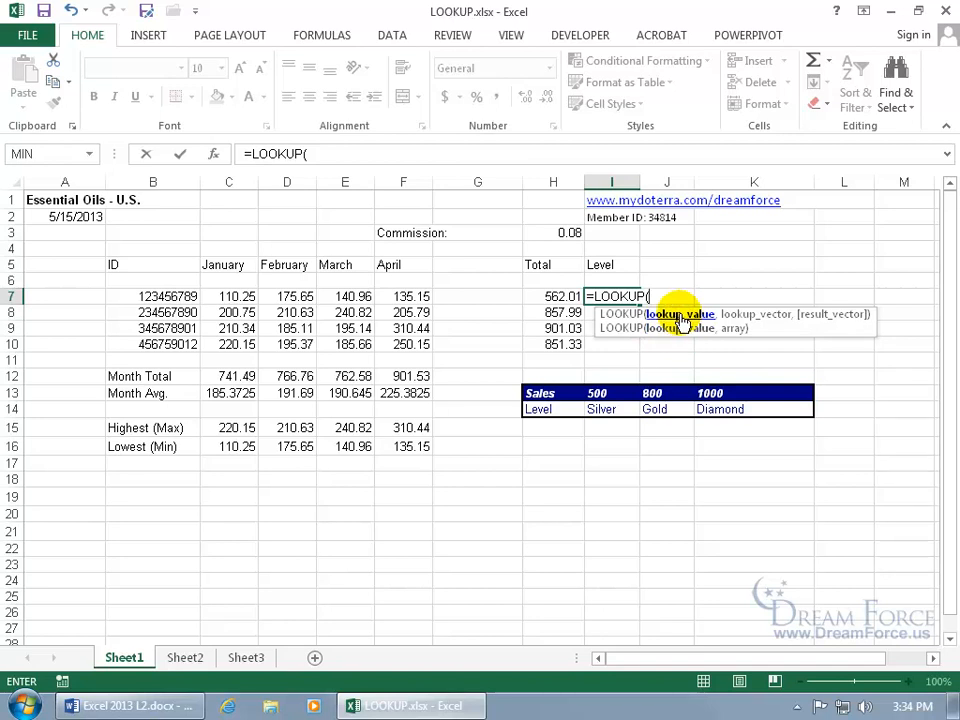
pyautogui.click(553, 297)
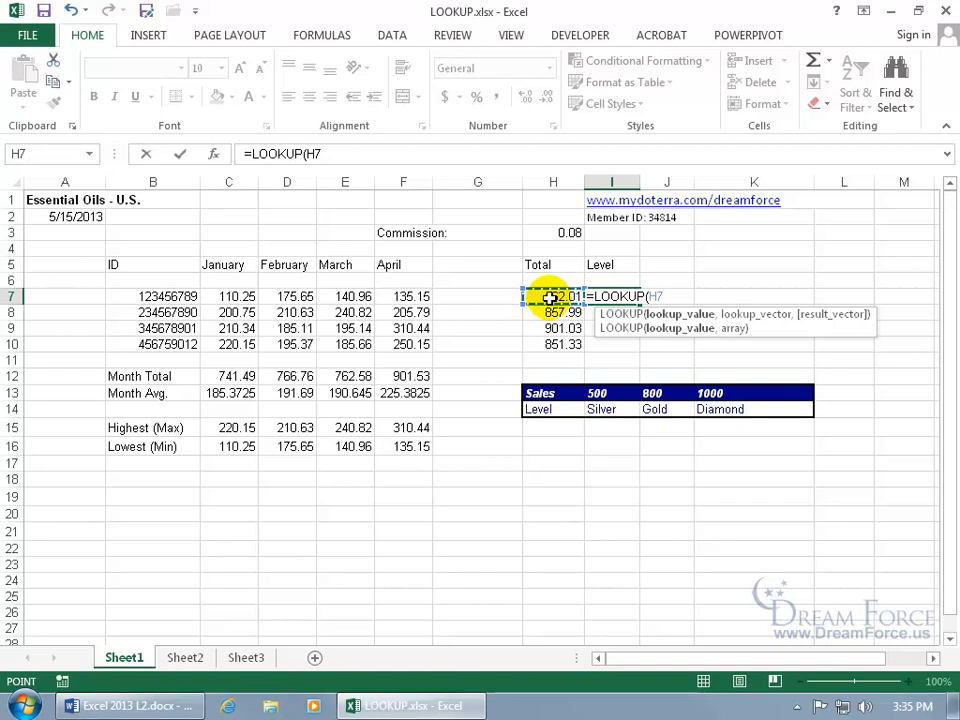
pyautogui.write(',')
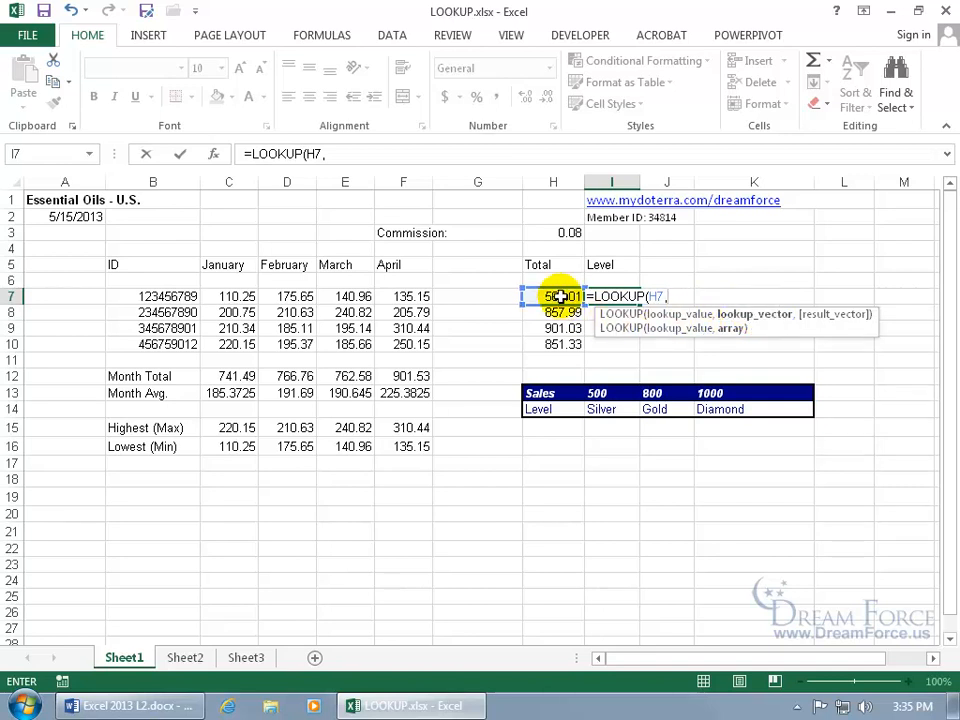
# Complete the LOOKUP formula in I7 with the lookup vector I13:K13 and the result vector I14:K14.
pyautogui.moveTo(593, 393); pyautogui.dragTo(780, 395)
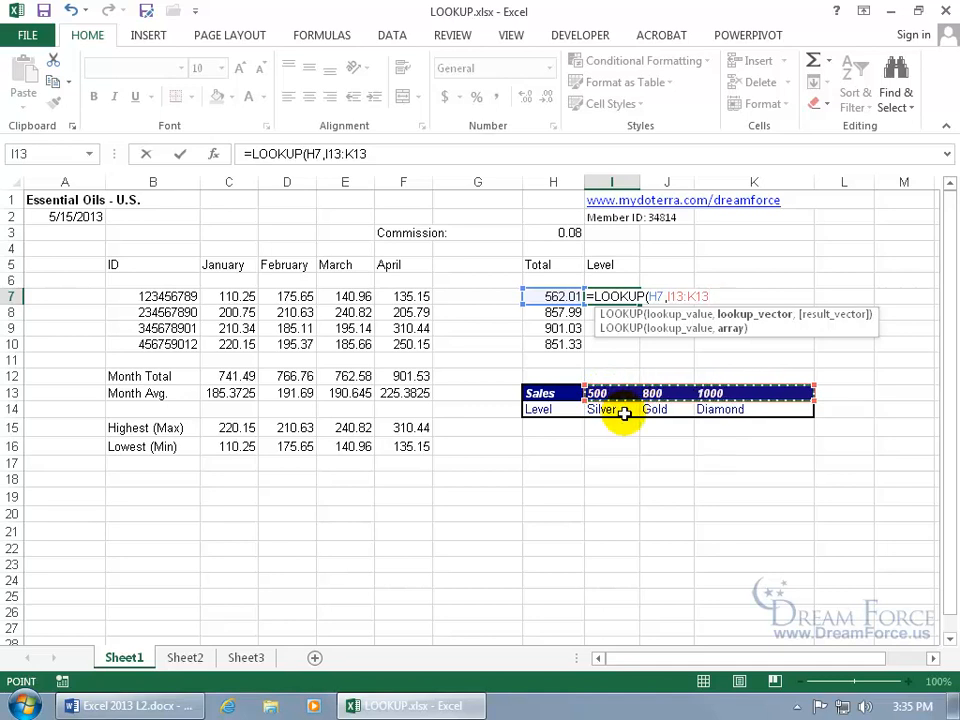
pyautogui.write(',')
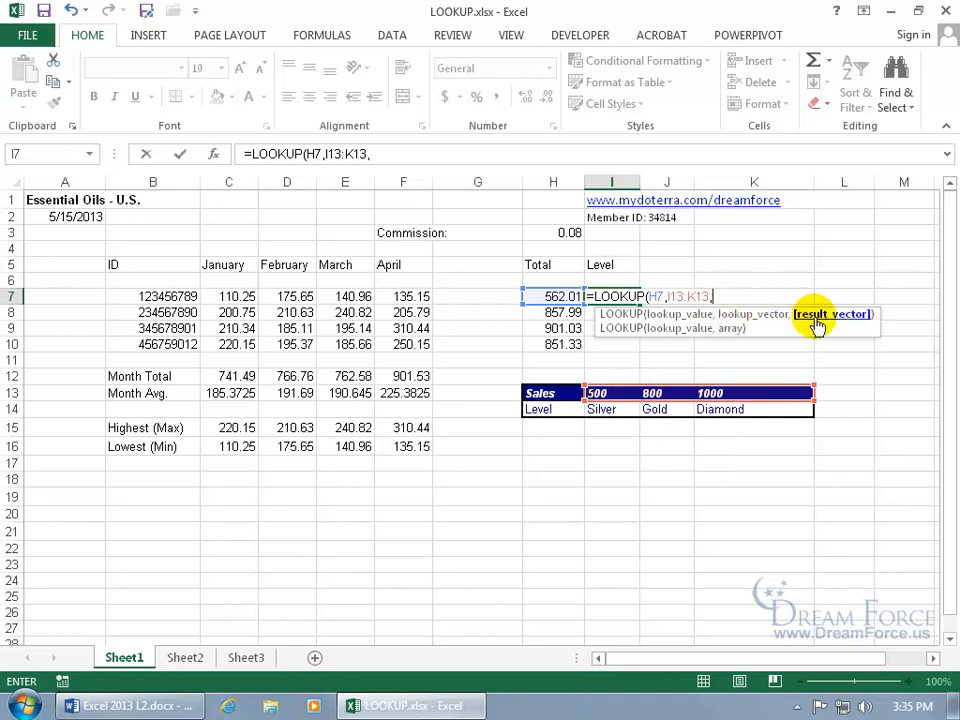
pyautogui.moveTo(606, 411); pyautogui.dragTo(741, 412)
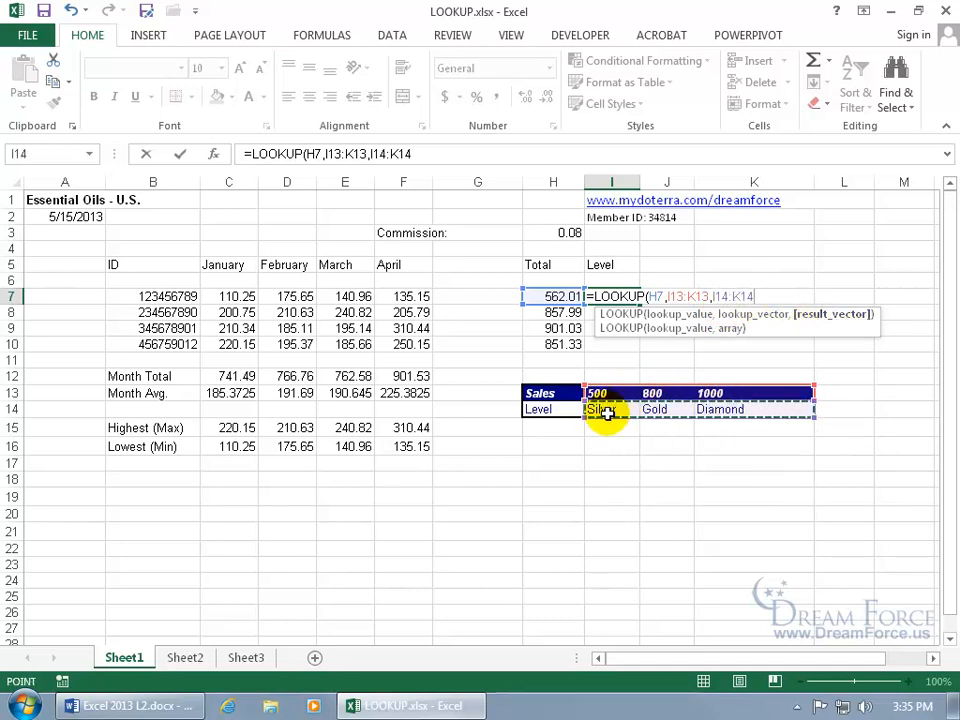
pyautogui.write(')')
pyautogui.press('Return')
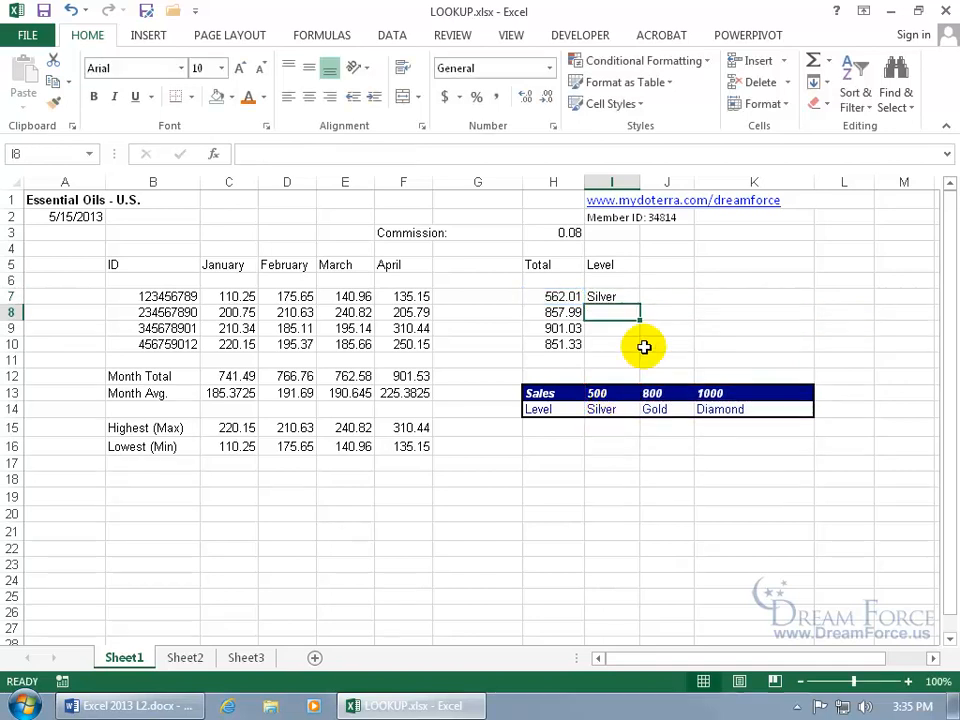
# Copy the LOOKUP formula from I7 down through I10.
pyautogui.click(627, 296)
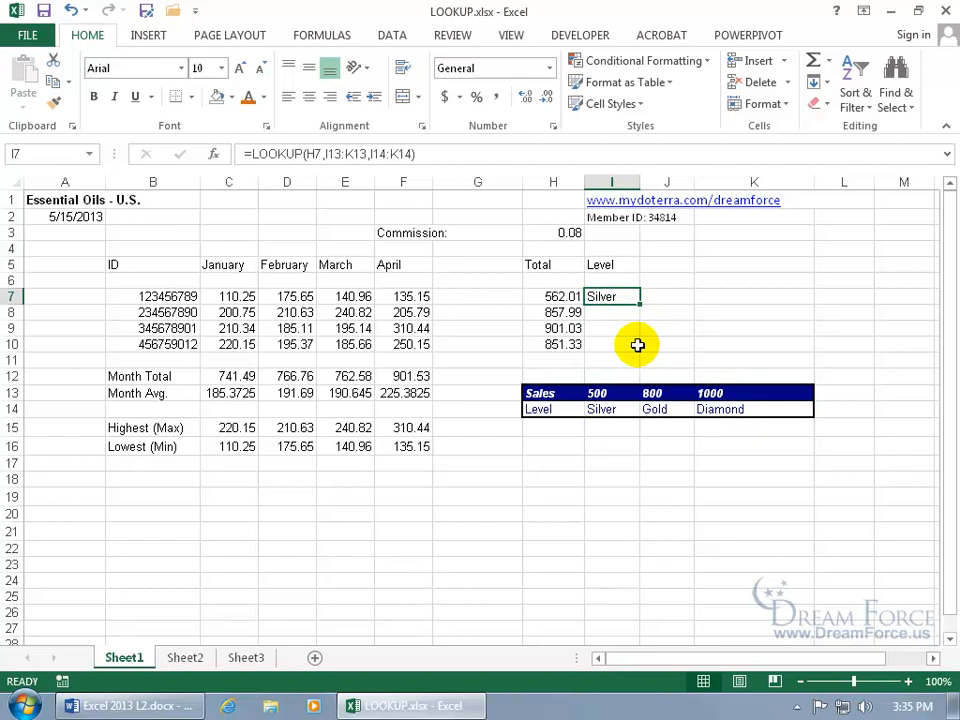
pyautogui.click(613, 313)
pyautogui.click(615, 328)
pyautogui.click(630, 300)
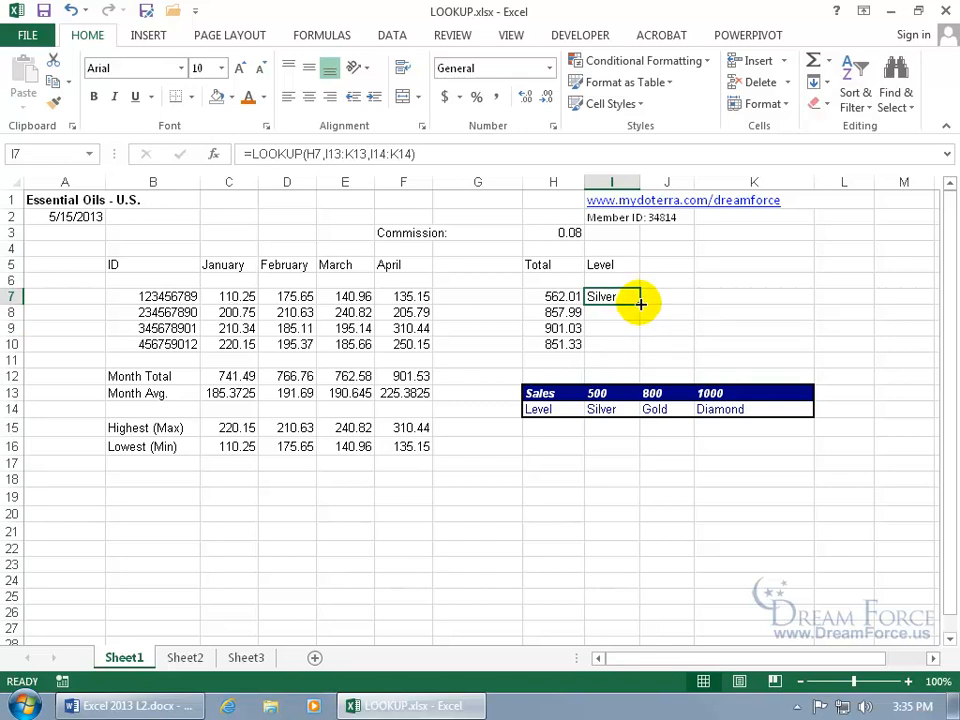
pyautogui.moveTo(640, 303); pyautogui.dragTo(642, 346)
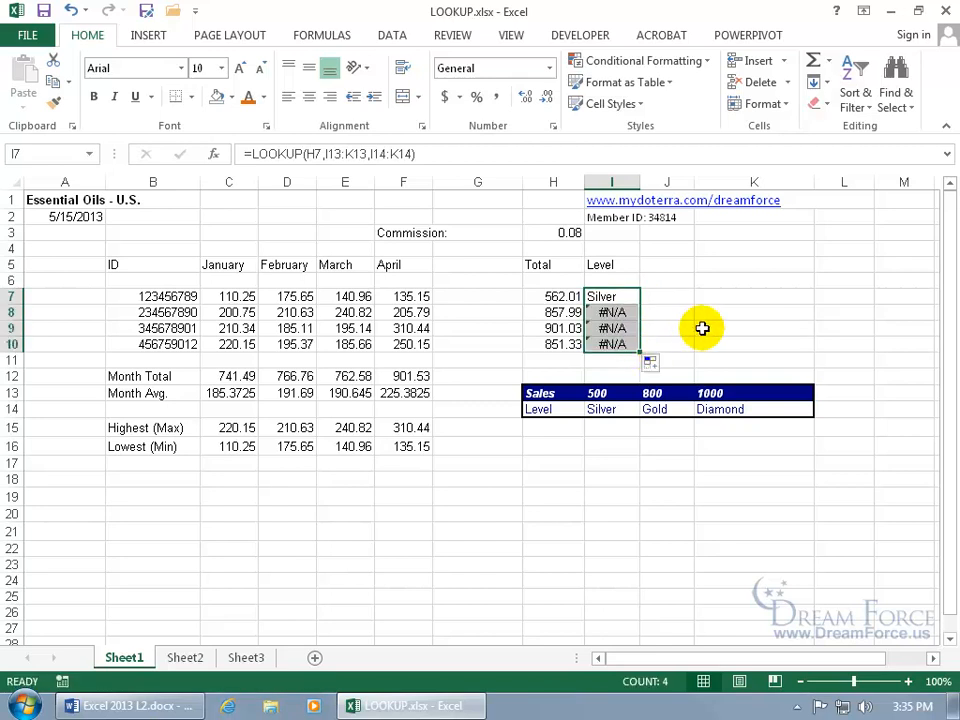
# Inspect which ranges the copied LOOKUP formula in I9 refers to, leaving it unedited.
pyautogui.click(619, 329)
pyautogui.doubleClick(619, 329)
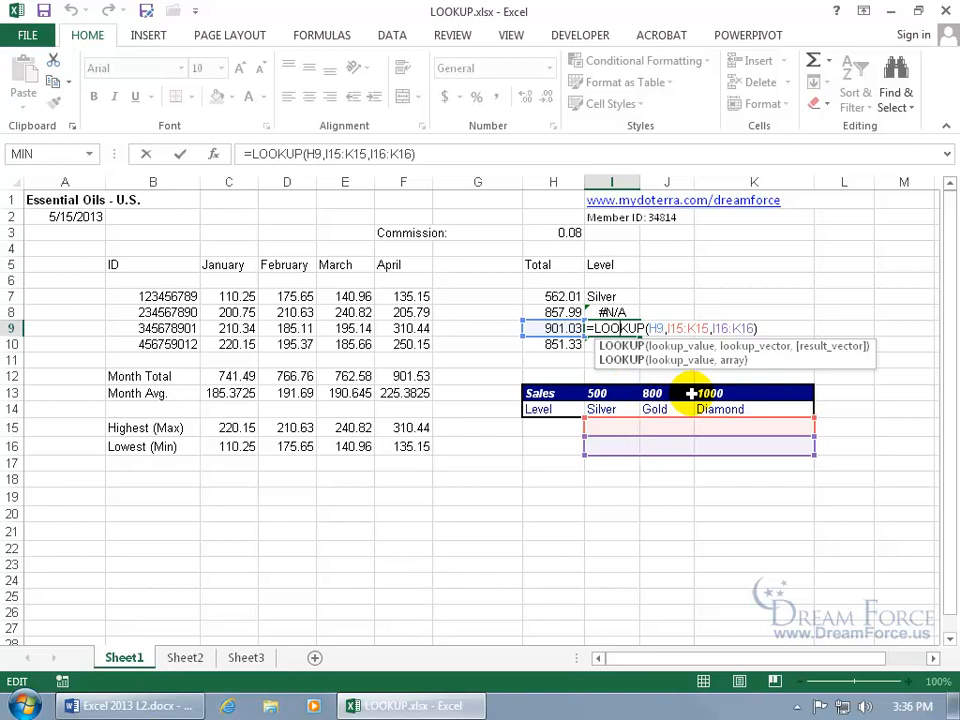
pyautogui.click(655, 330)
pyautogui.press('Escape')
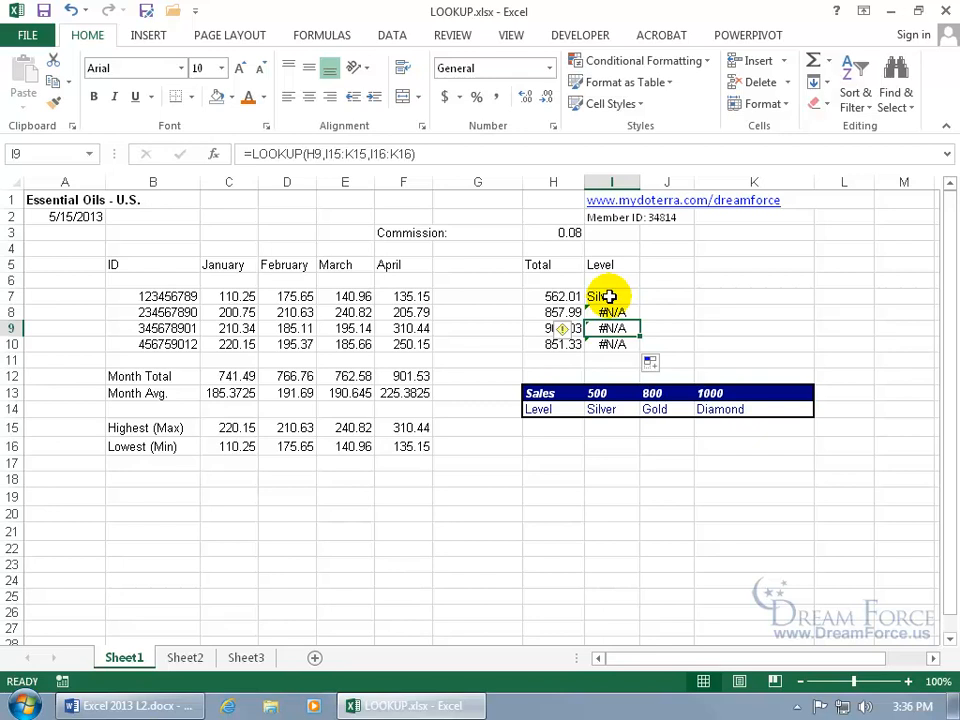
# Make the lookup vector in the I7 LOOKUP formula absolute as $I$13:$K$13.
pyautogui.click(608, 296)
pyautogui.doubleClick(608, 296)
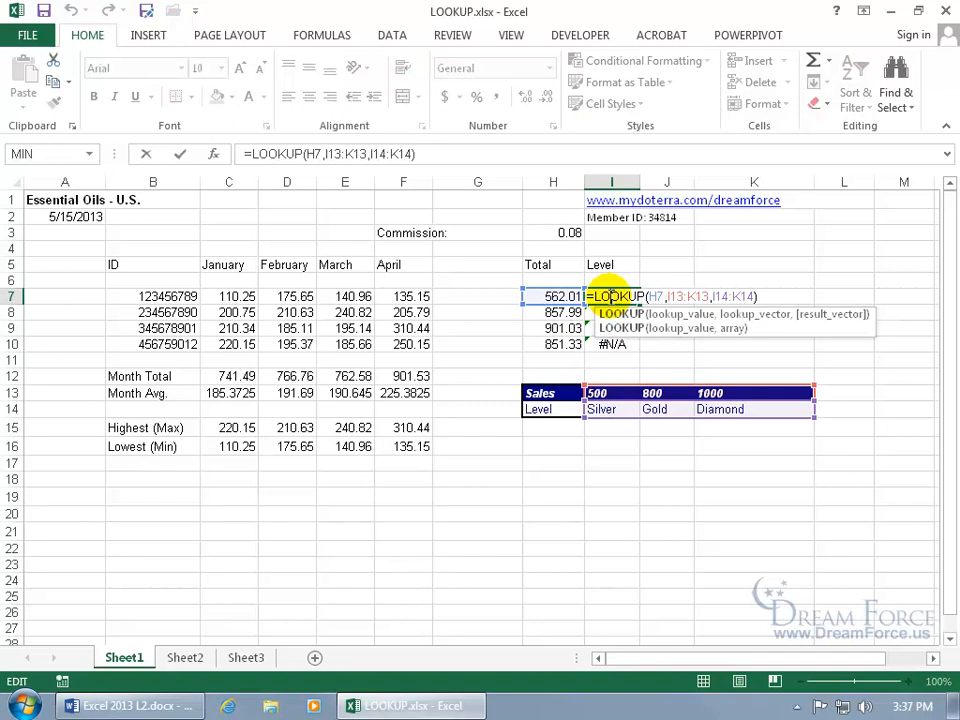
pyautogui.click(670, 296)
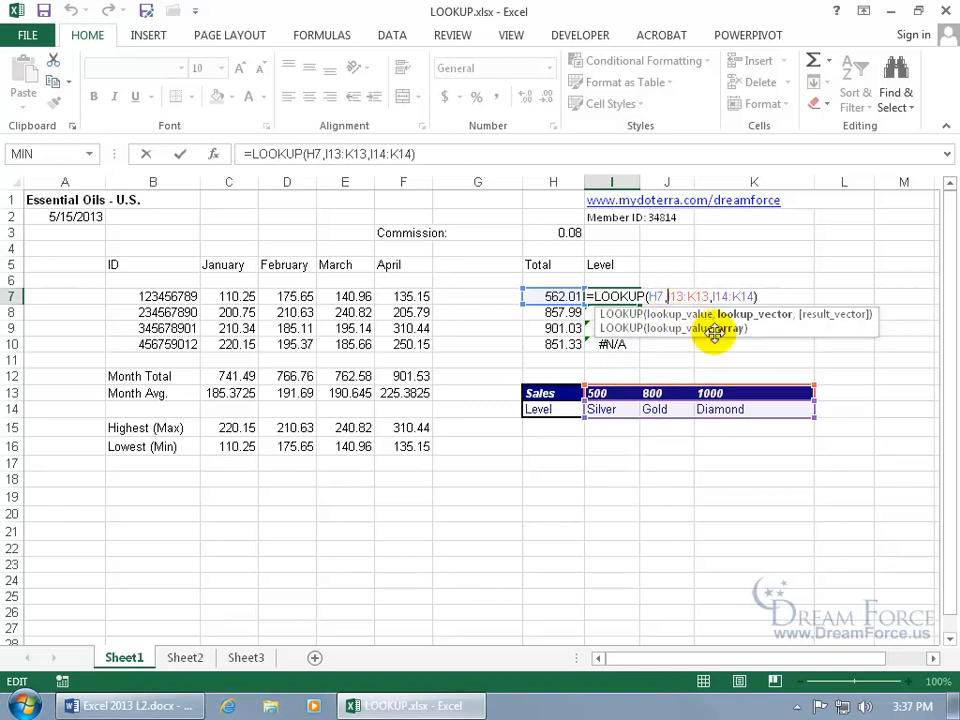
pyautogui.press('F4')
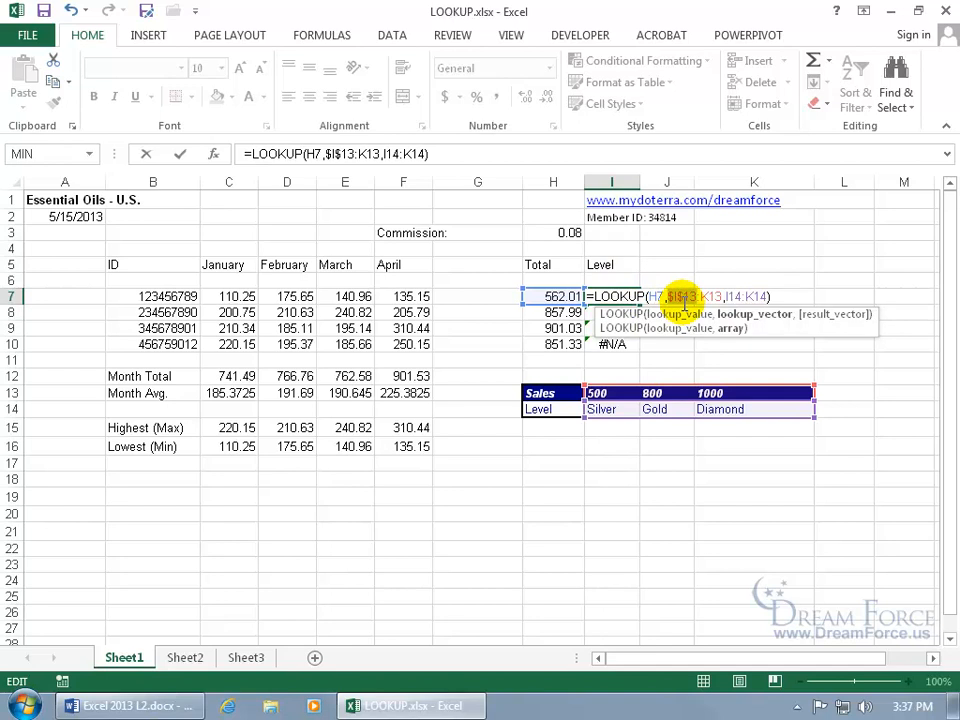
pyautogui.moveTo(684, 296); pyautogui.dragTo(703, 297)
pyautogui.click(703, 298)
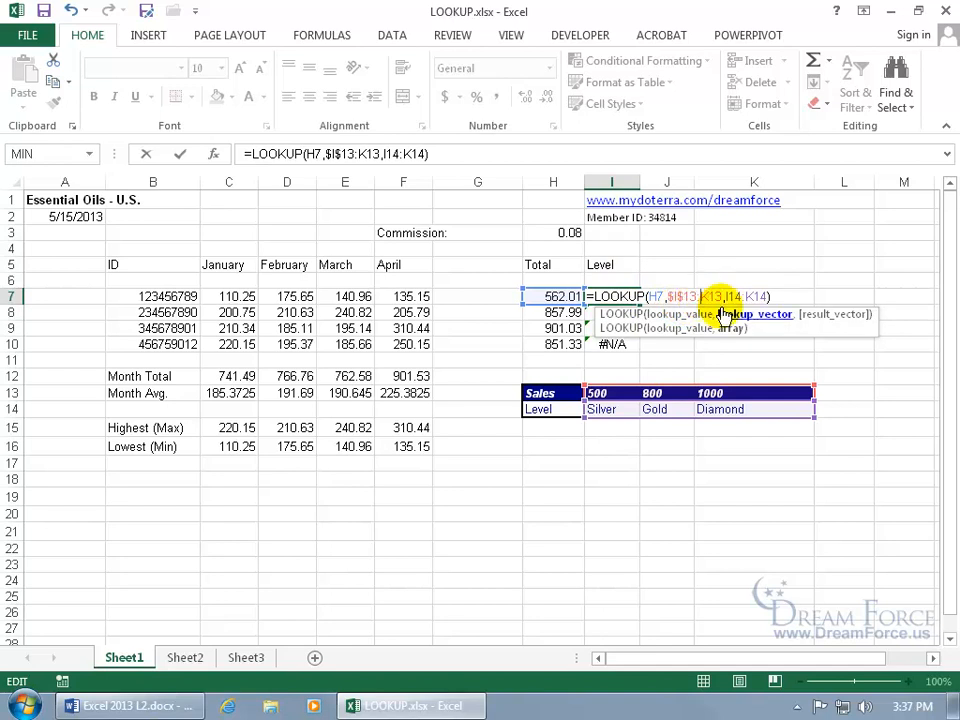
pyautogui.click(718, 295)
pyautogui.press('F4')
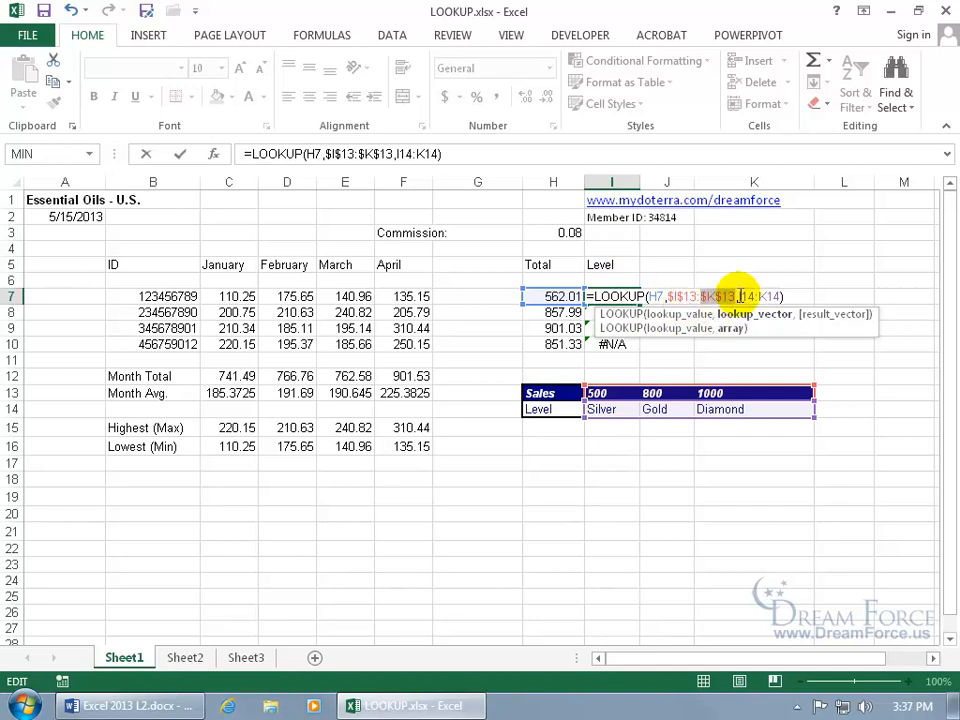
# Make the result vector in the I7 LOOKUP formula absolute as $I$14:$K$14 and commit the formula.
pyautogui.click(739, 296)
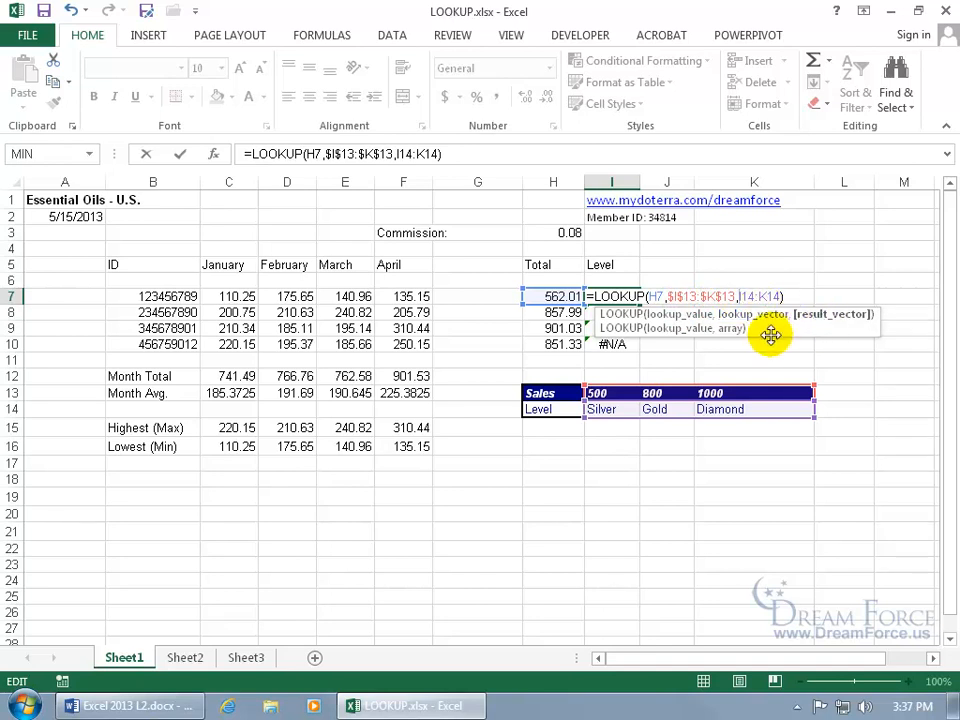
pyautogui.click(752, 296)
pyautogui.press('F4')
pyautogui.click(774, 296)
pyautogui.press('F4')
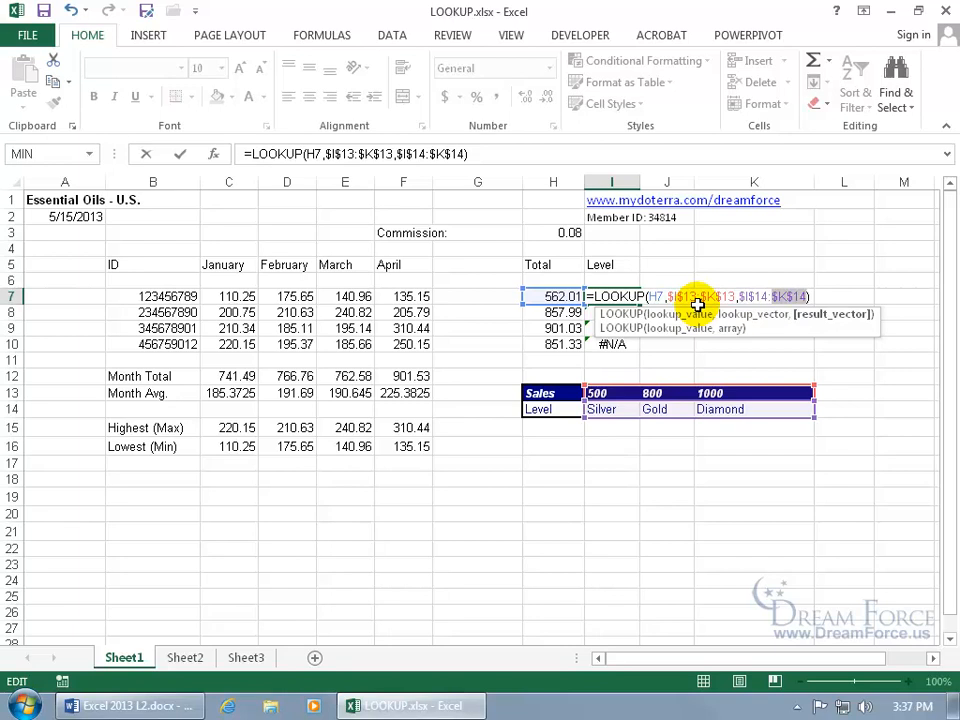
pyautogui.press('Return')
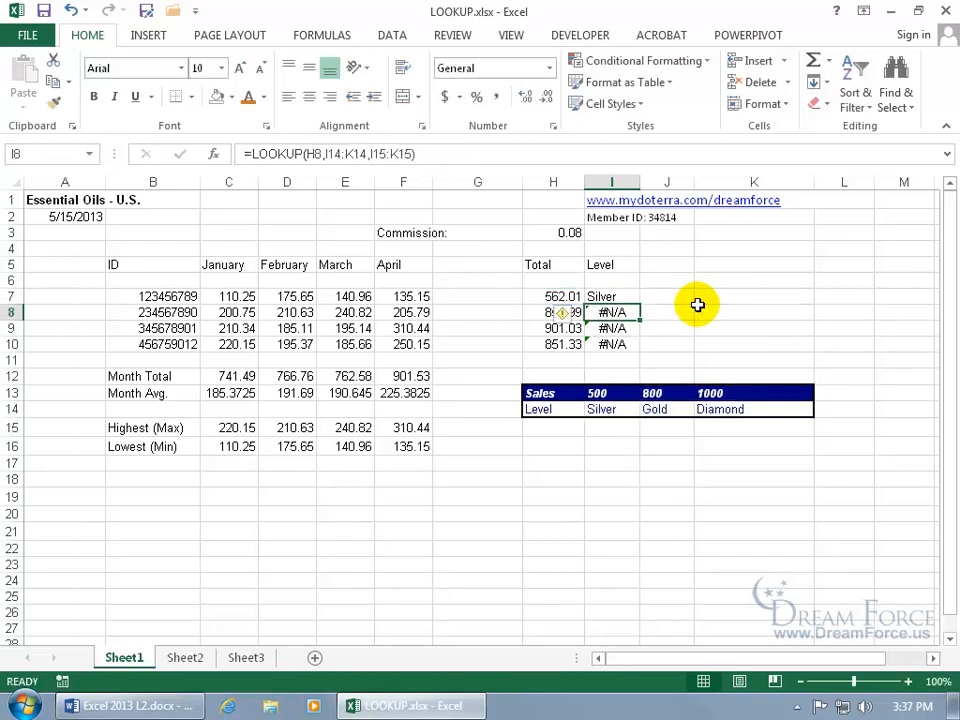
# Copy the I7 LOOKUP formula down through I10 and check the ranges referenced by the copy in I9.
pyautogui.click(620, 295)
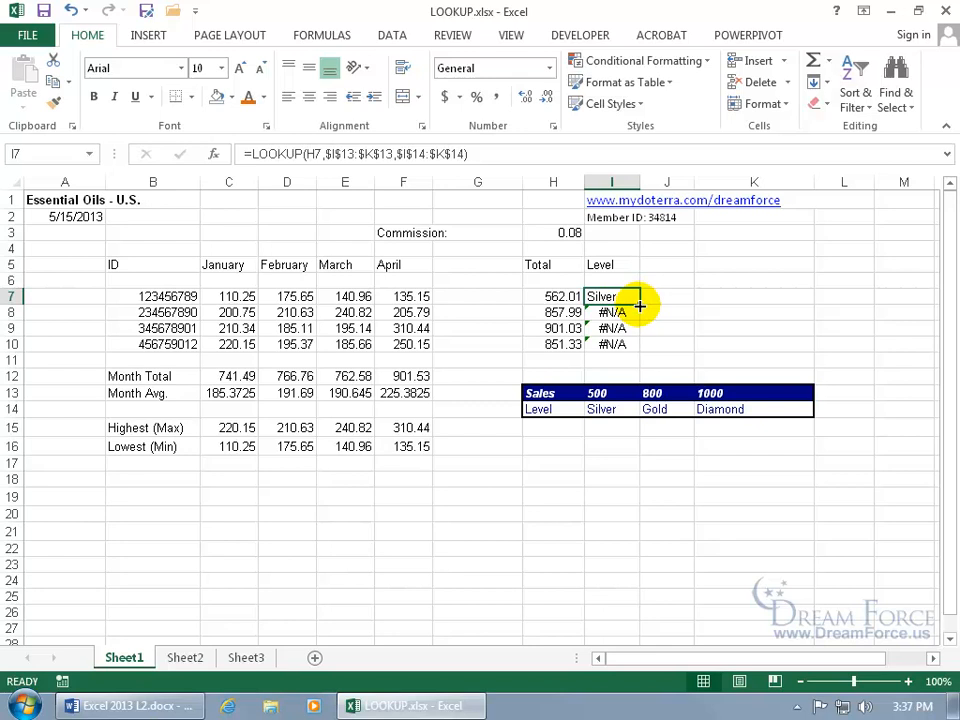
pyautogui.doubleClick(640, 305)
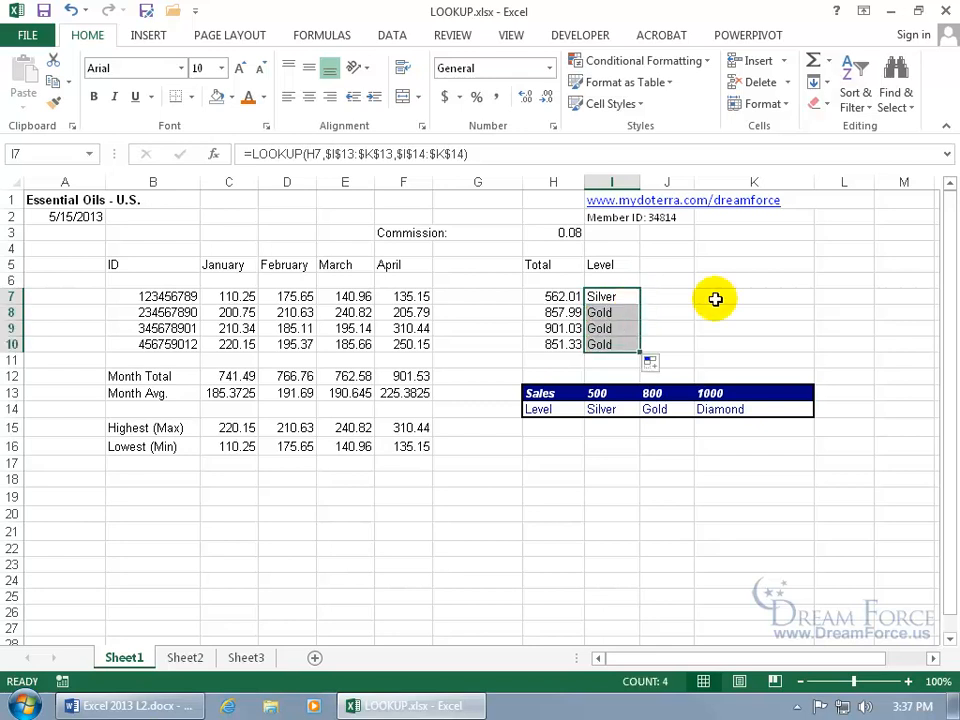
pyautogui.click(606, 328)
pyautogui.doubleClick(612, 328)
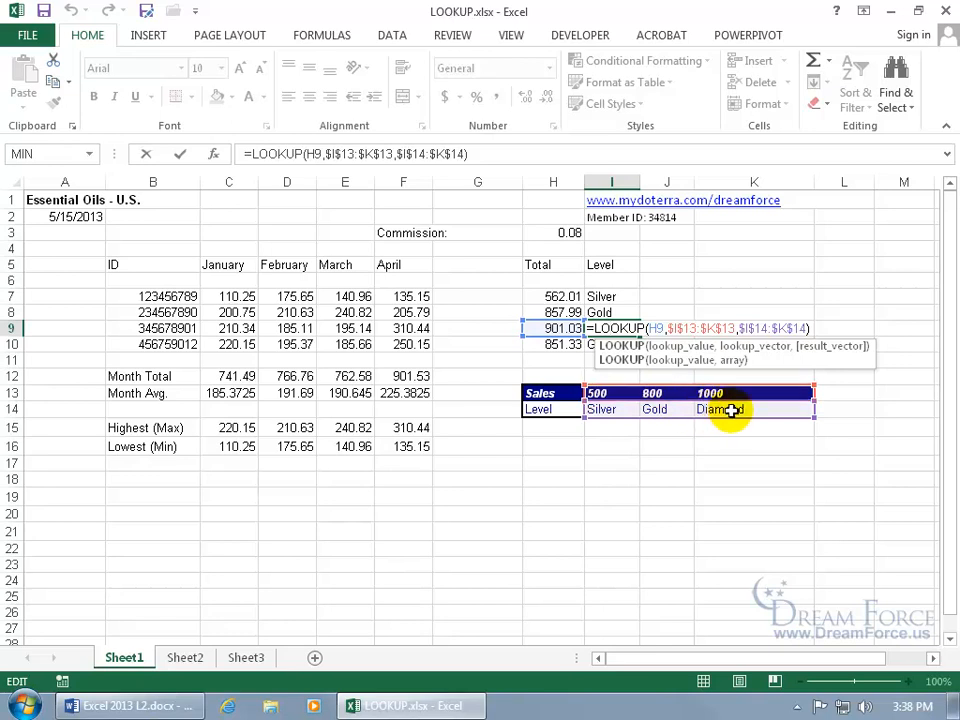
pyautogui.press('Return')
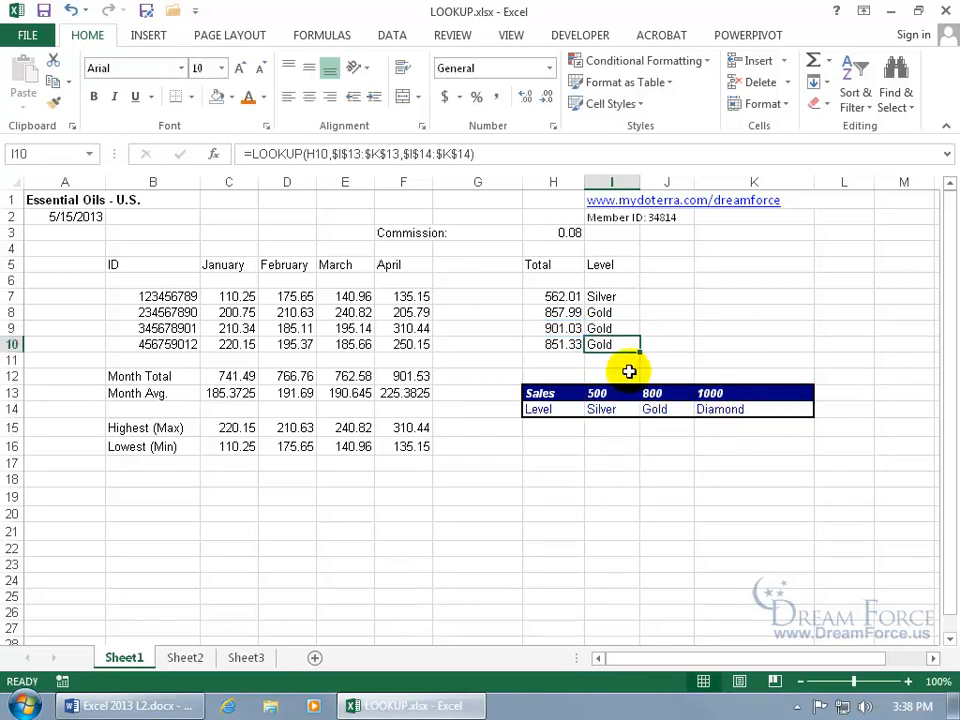
# Test the level lookup by overwriting the total in H10 with 1000, and undo that entry.
pyautogui.click(566, 344)
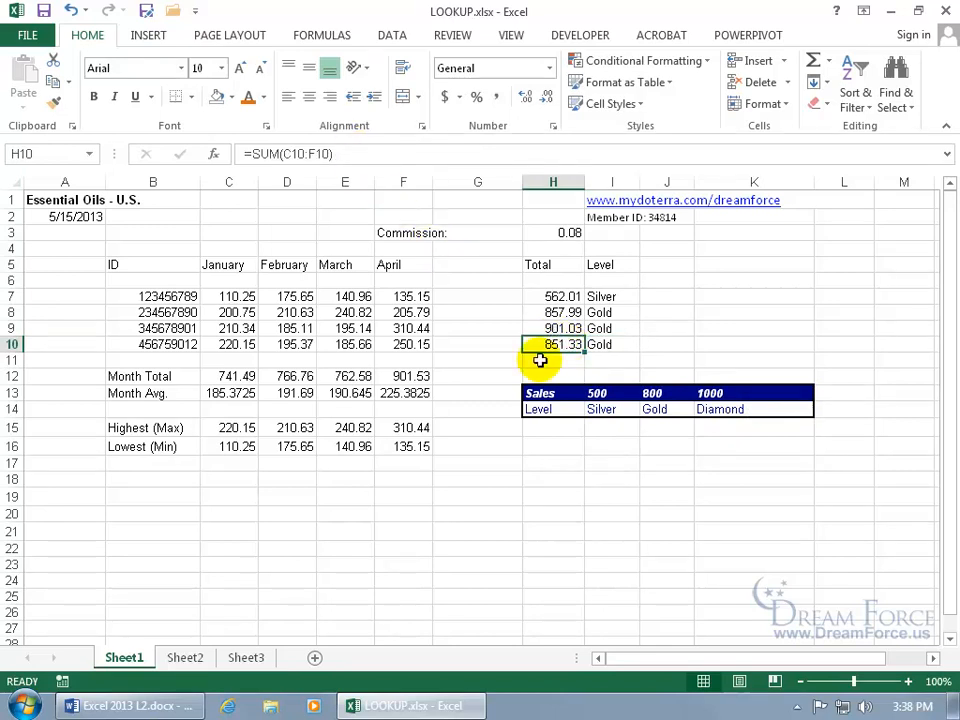
pyautogui.write('1000')
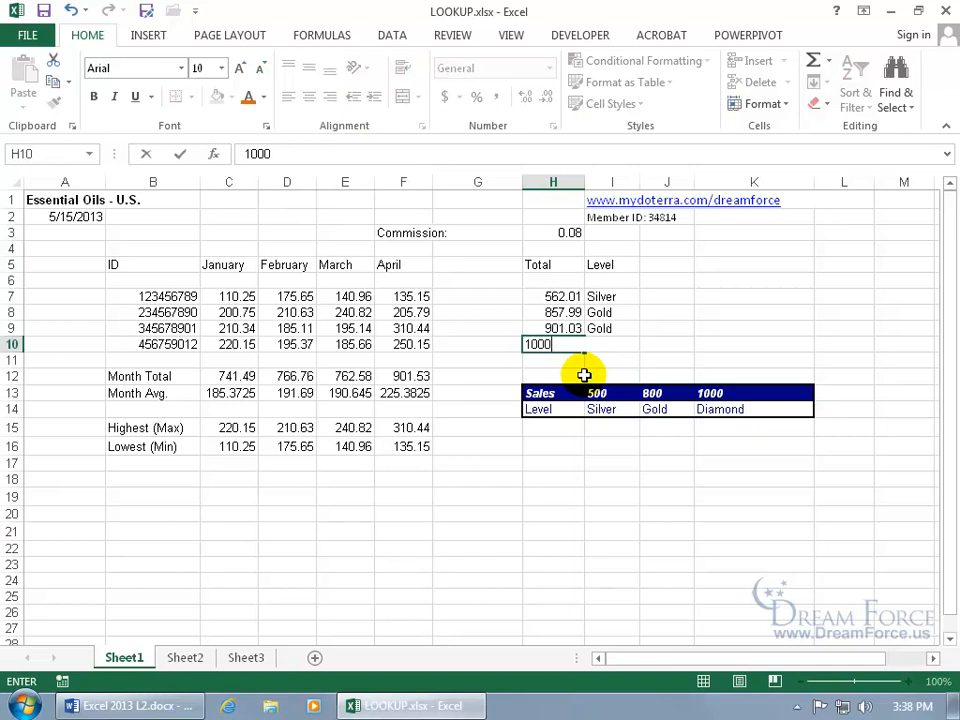
pyautogui.press('Return')
pyautogui.click(618, 361)
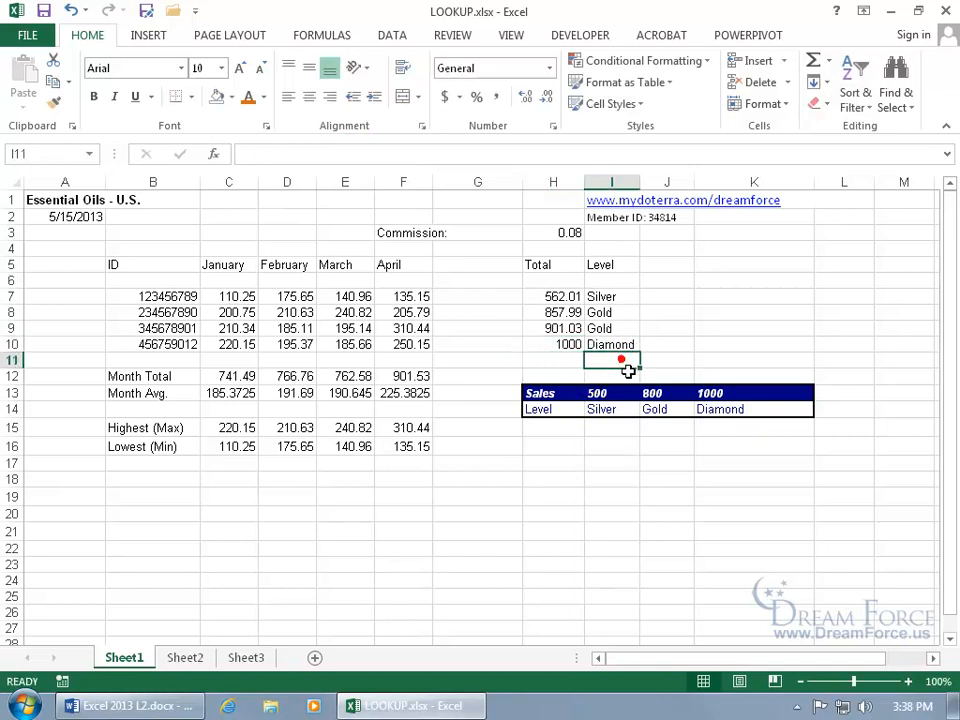
pyautogui.click(71, 10)
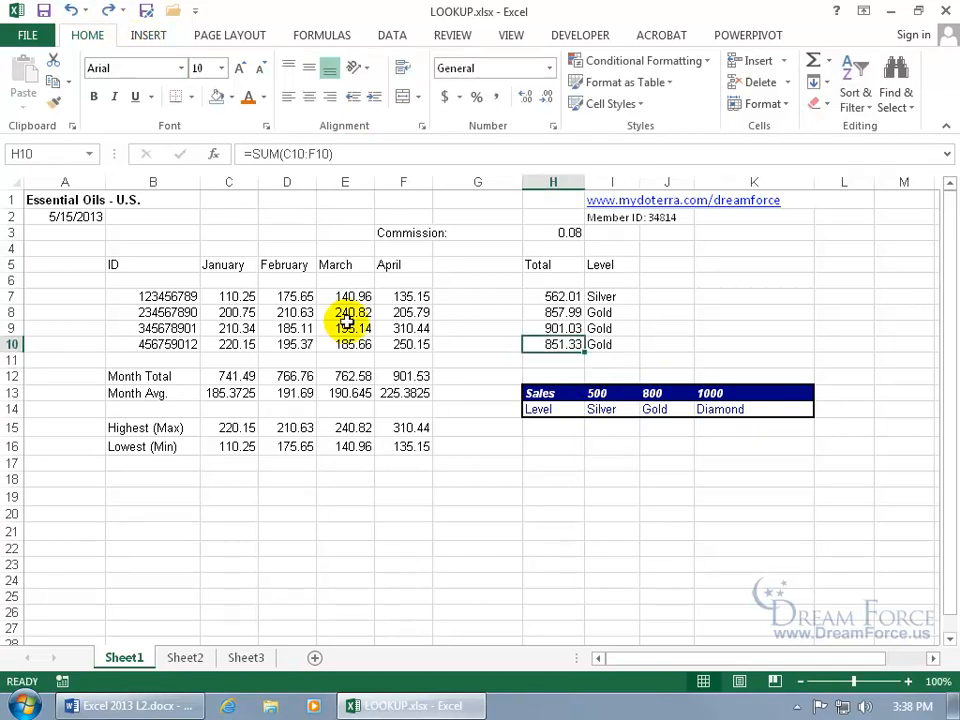
# Set the March sales amount in E10 to 10000 and check the total and level in row 10.
pyautogui.click(341, 344)
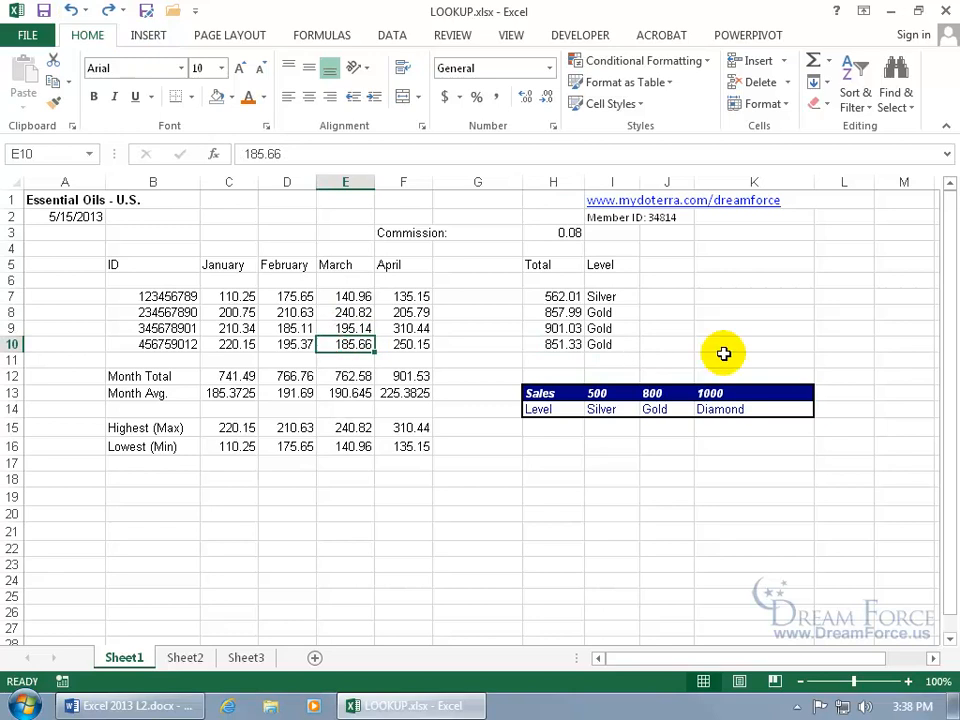
pyautogui.write('10000')
pyautogui.press('Return')
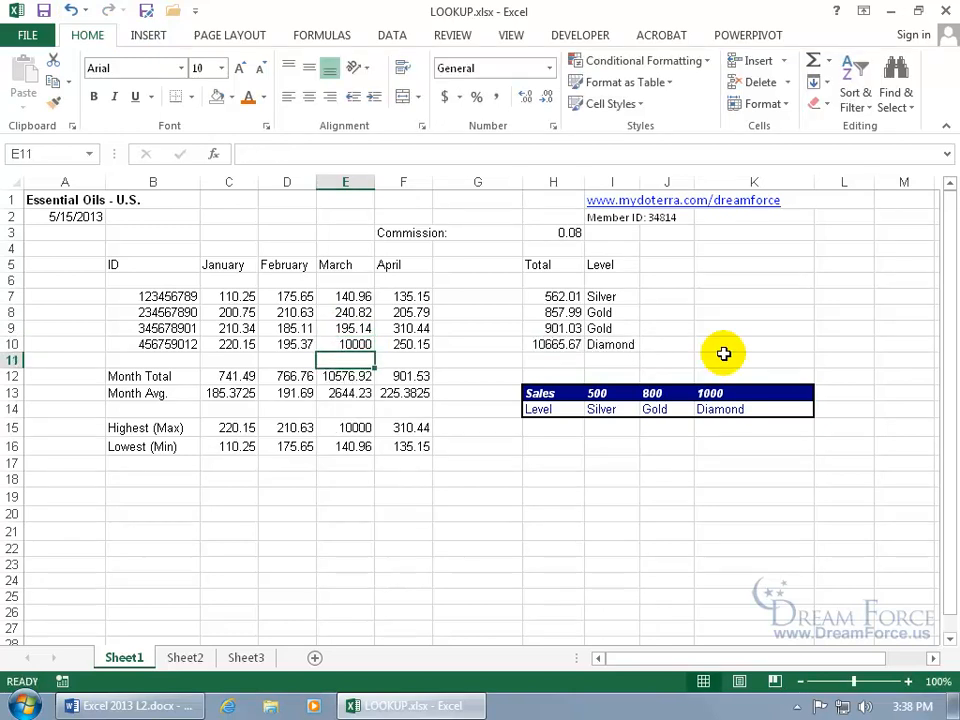
pyautogui.click(564, 359)
pyautogui.click(615, 346)
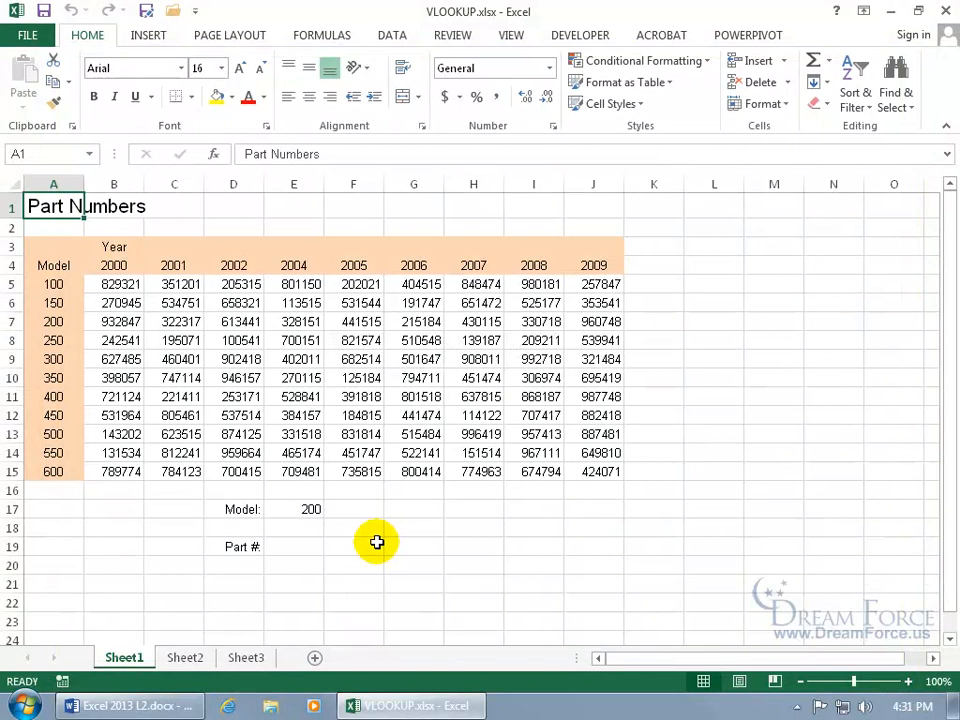
# Examine the part number table in VLOOKUP.xlsx: the models in A5:A15, the years in B4:J4 and the model entry in E17.
pyautogui.click(311, 528)
pyautogui.click(60, 320)
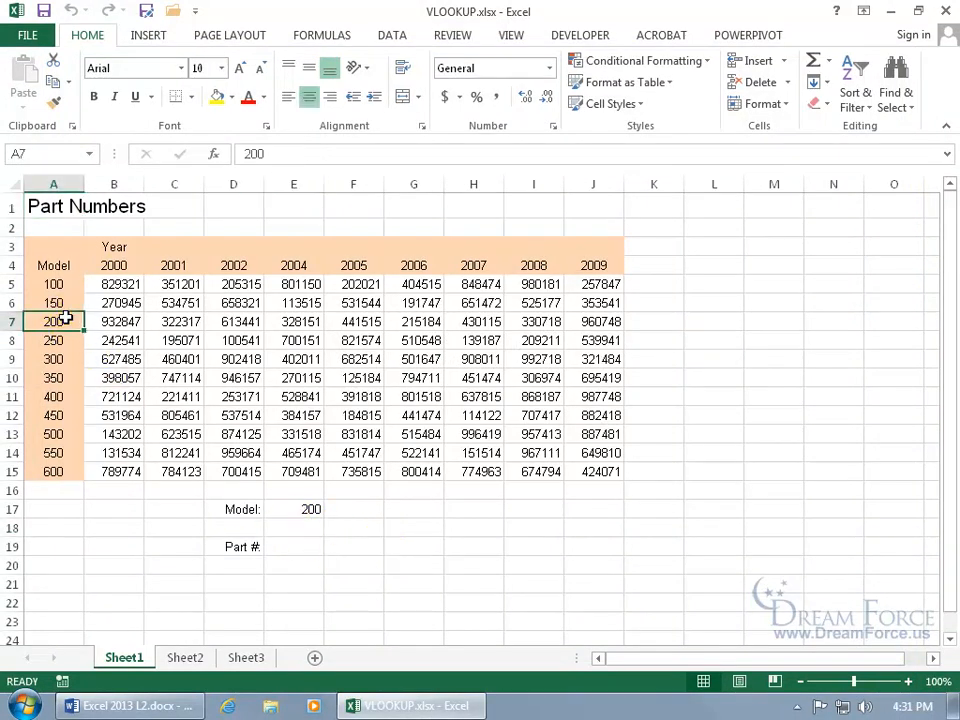
pyautogui.click(298, 322)
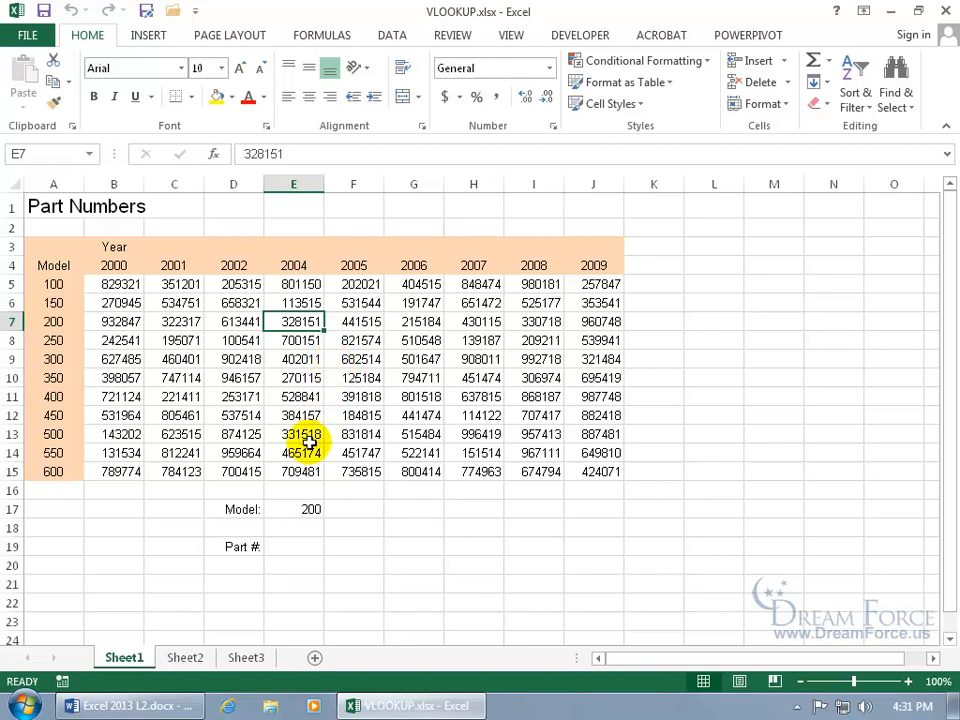
pyautogui.click(311, 508)
pyautogui.moveTo(53, 284); pyautogui.dragTo(51, 474)
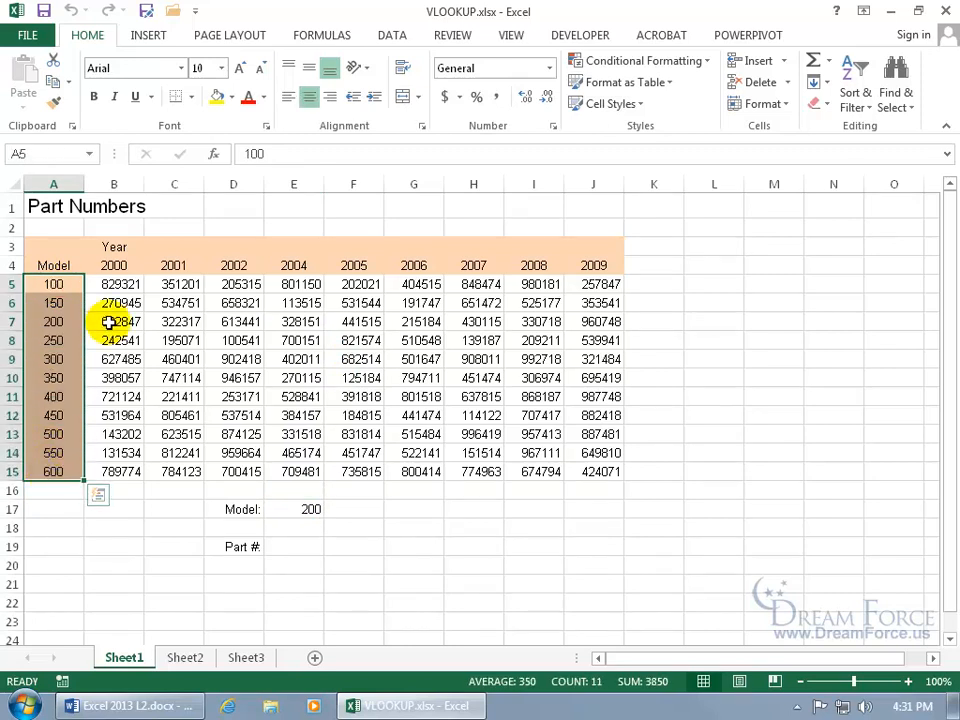
pyautogui.moveTo(112, 265); pyautogui.dragTo(594, 274)
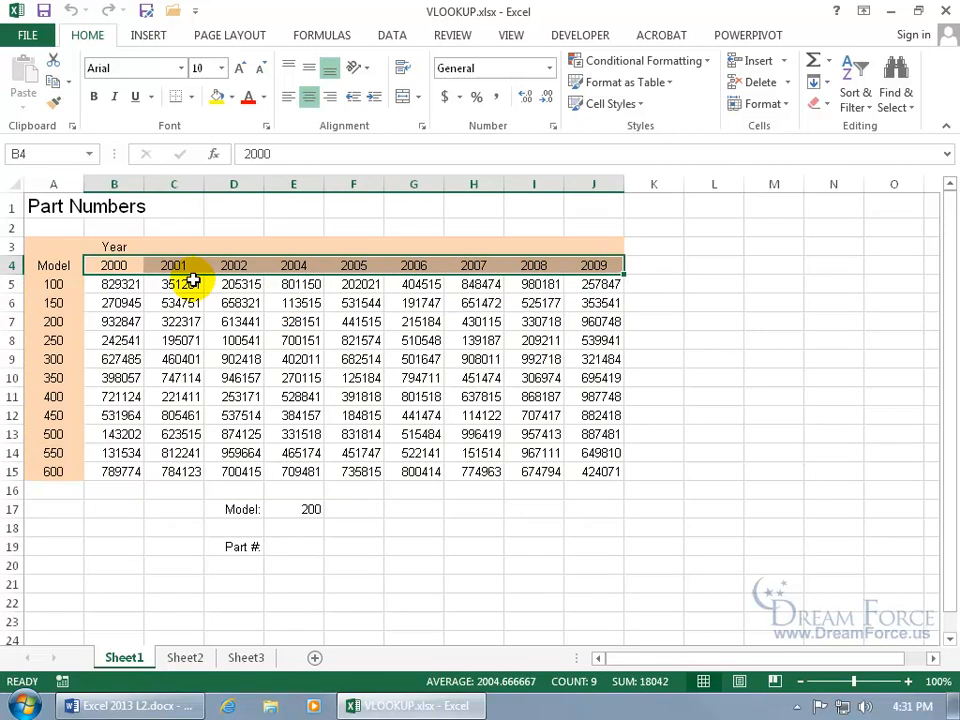
# Start a VLOOKUP formula in the Part # cell E19 with the model in E17 as the lookup value.
pyautogui.click(302, 545)
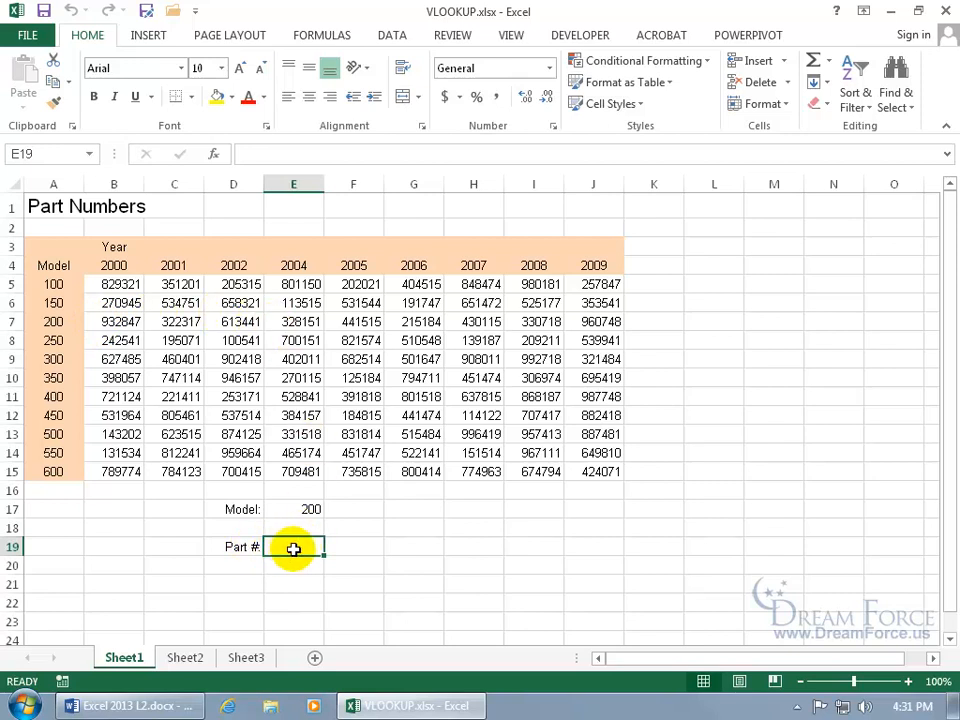
pyautogui.write('=')
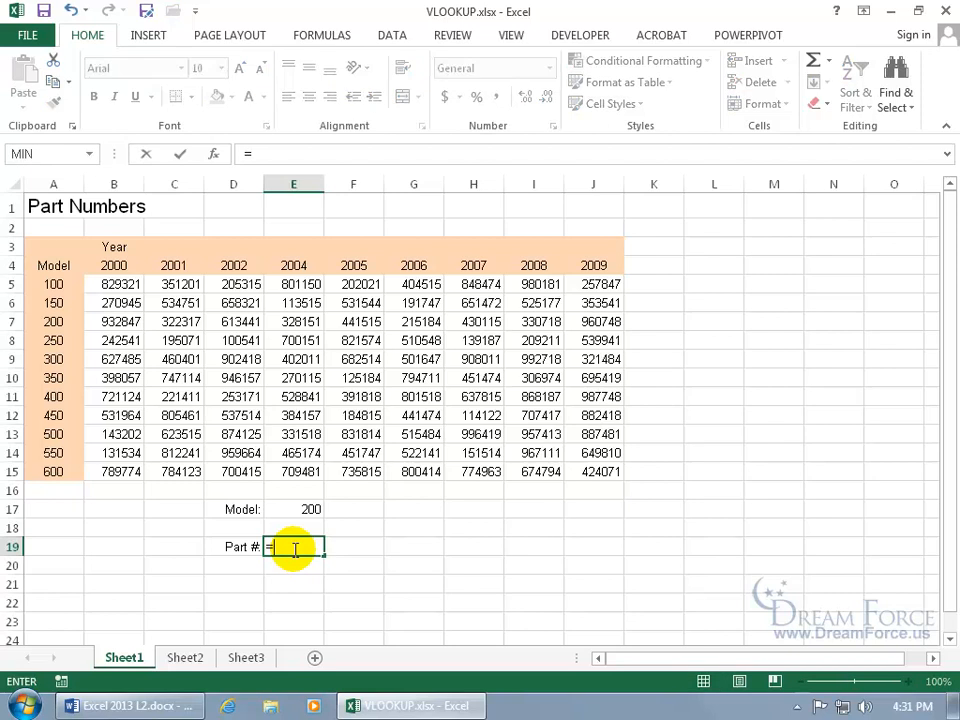
pyautogui.write('vl')
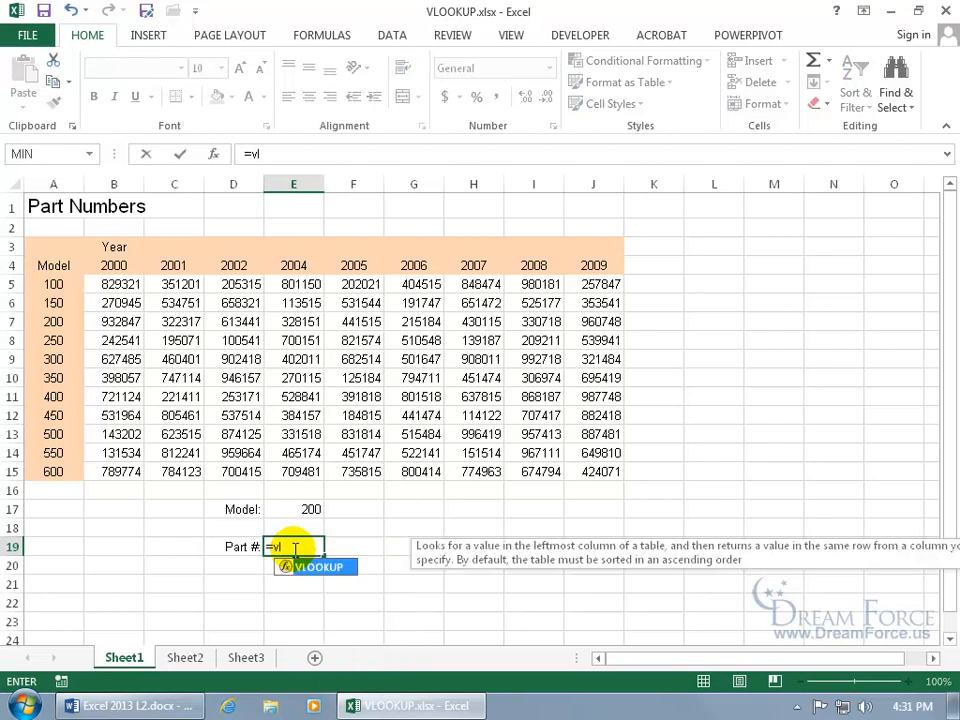
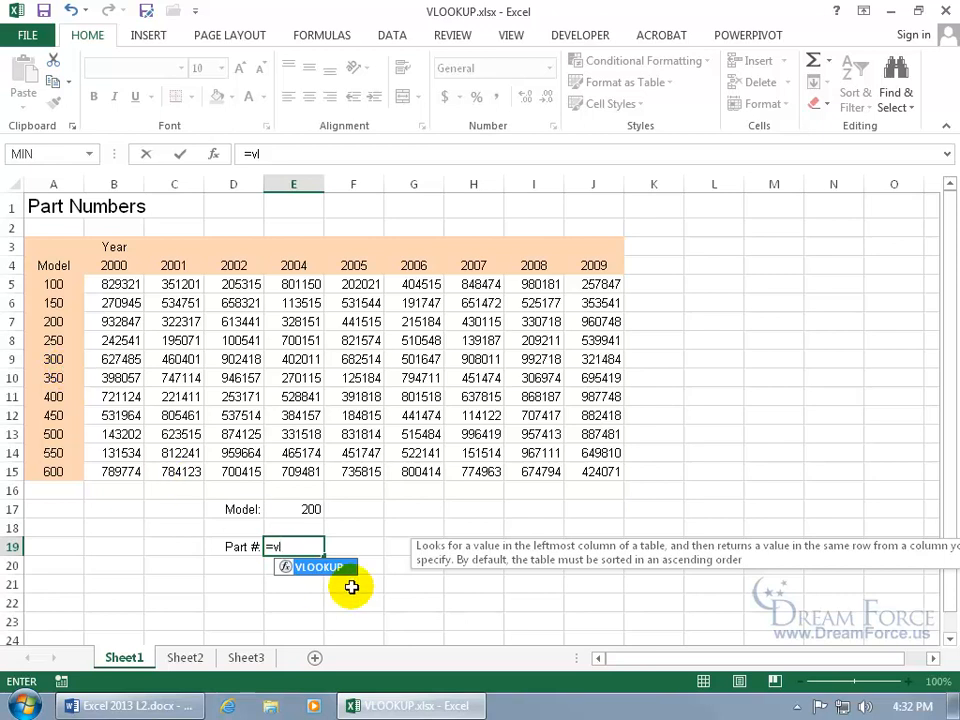
pyautogui.press('Tab')
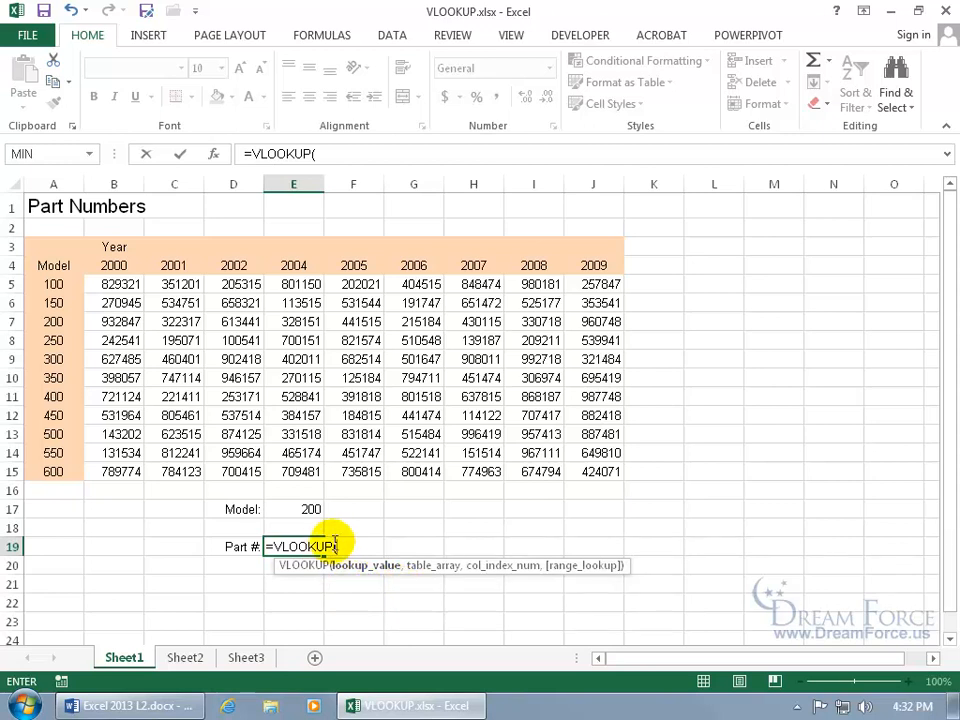
pyautogui.click(289, 512)
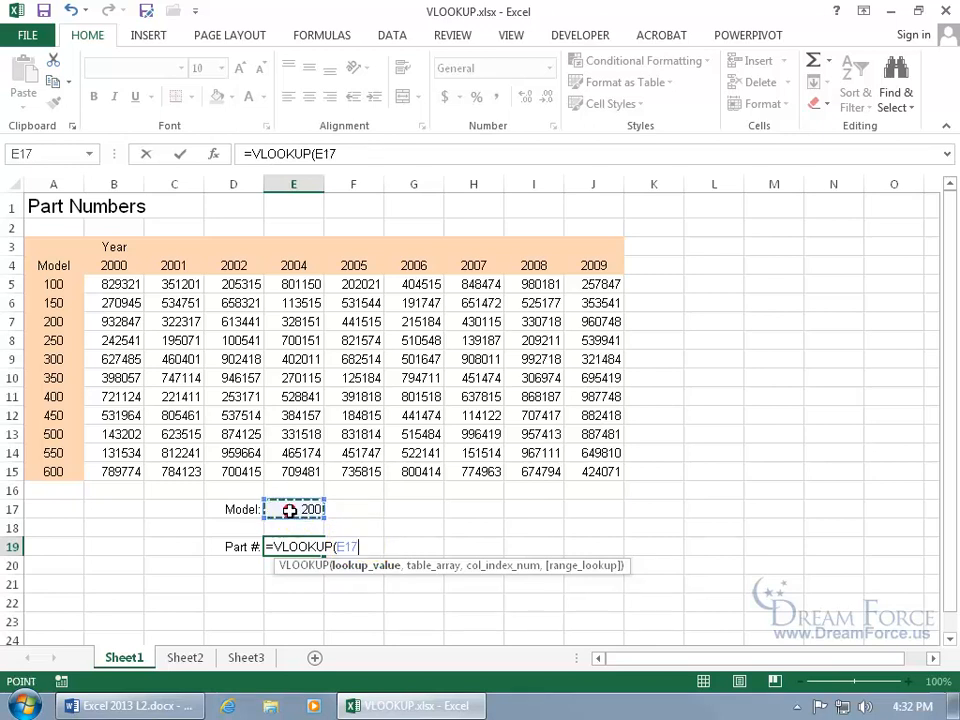
pyautogui.write(',')
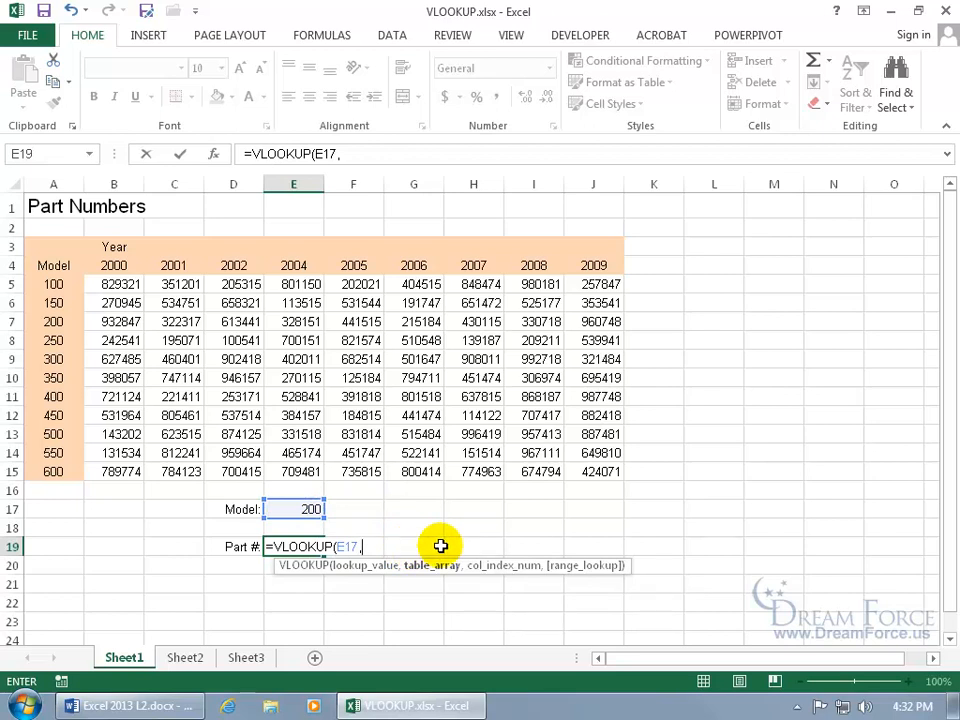
# Complete the E19 VLOOKUP formula with the table array A4:J15 and column index number 2.
pyautogui.write('a')
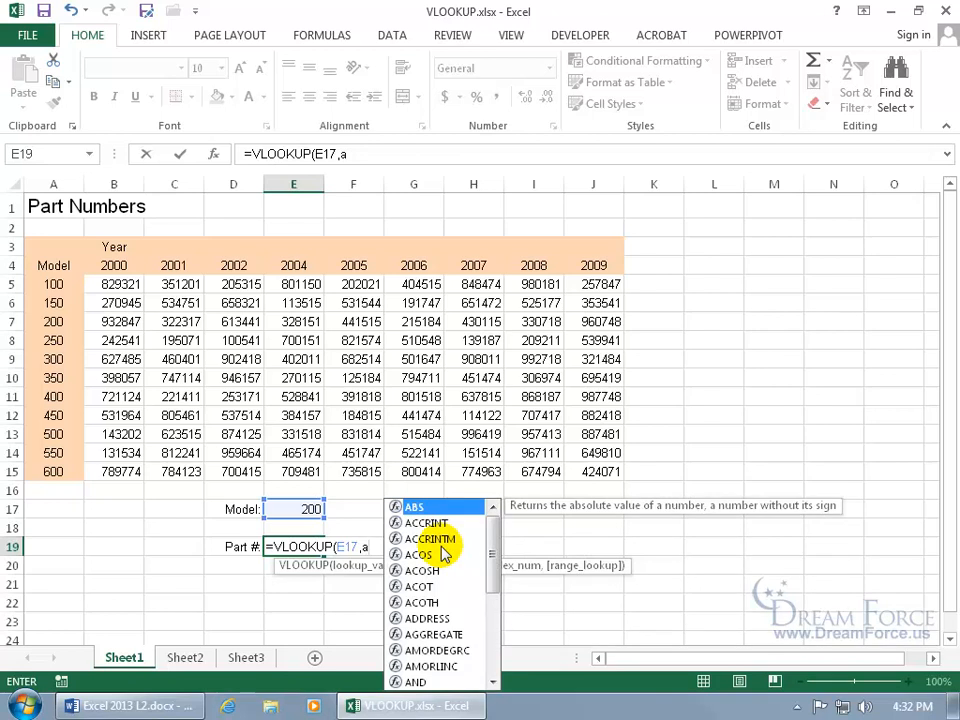
pyautogui.write('4:')
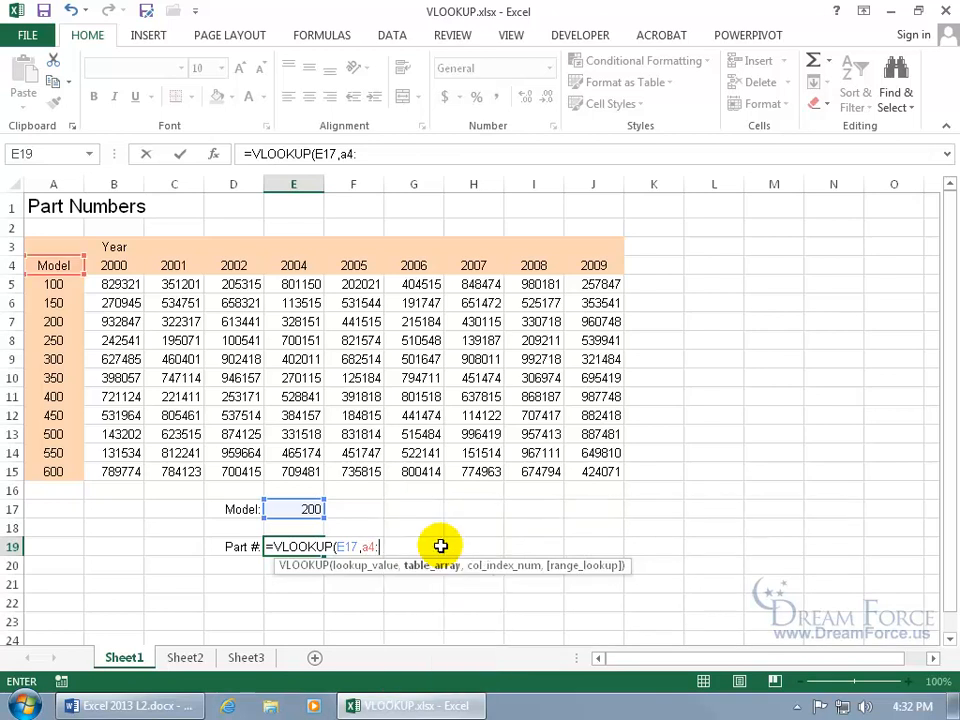
pyautogui.write('j15,')
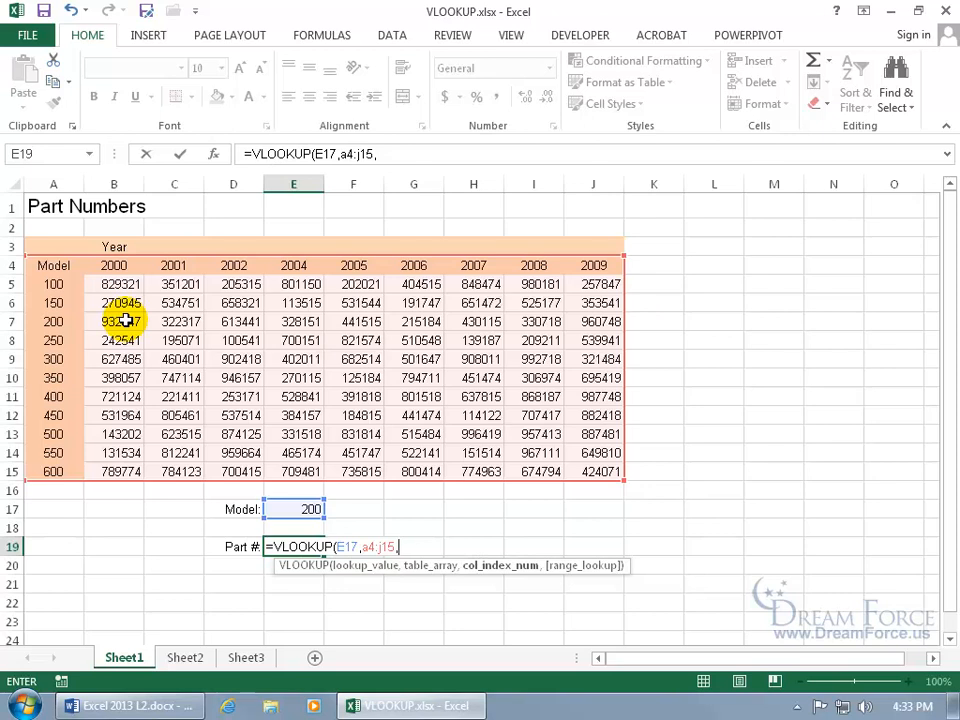
pyautogui.write('2')
pyautogui.press('Return')
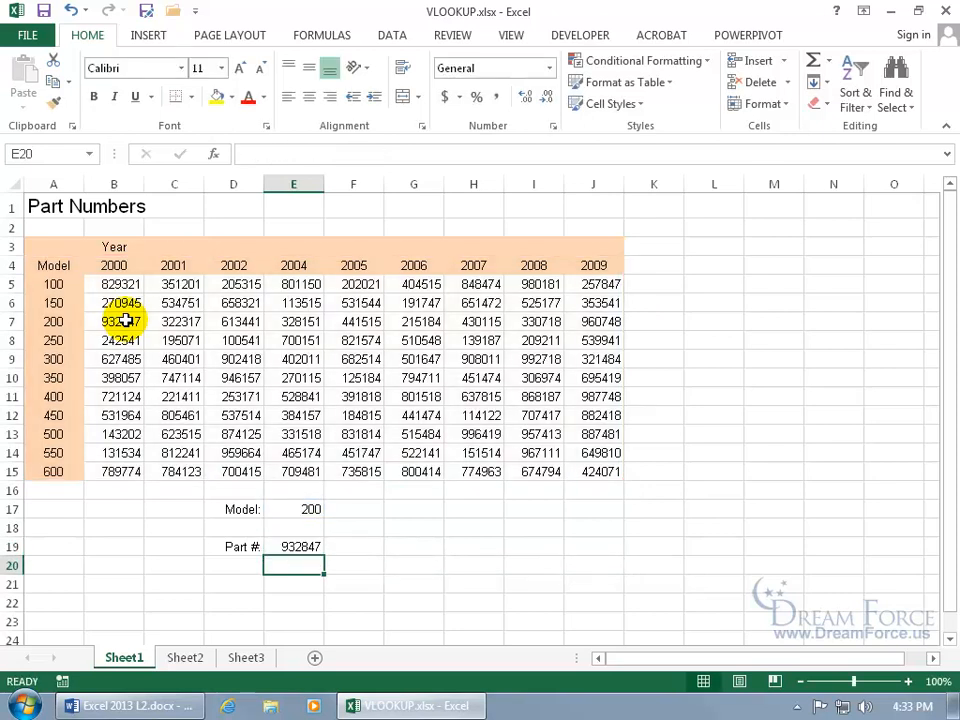
# Compare the part number returned for model 200 with that model's entry in the 2000 column.
pyautogui.click(285, 508)
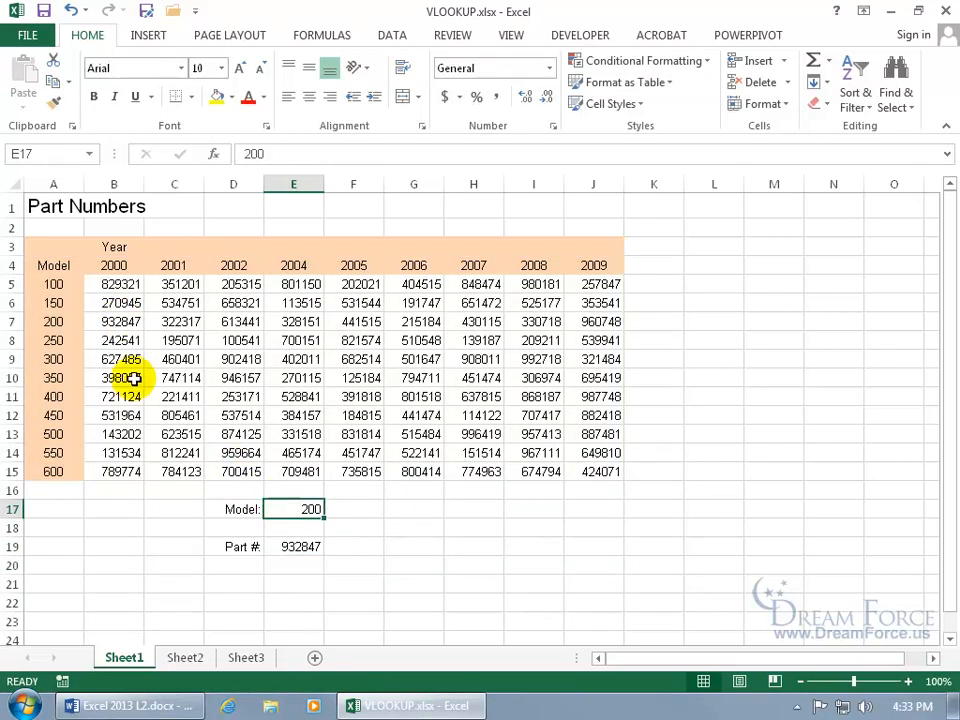
pyautogui.click(55, 320)
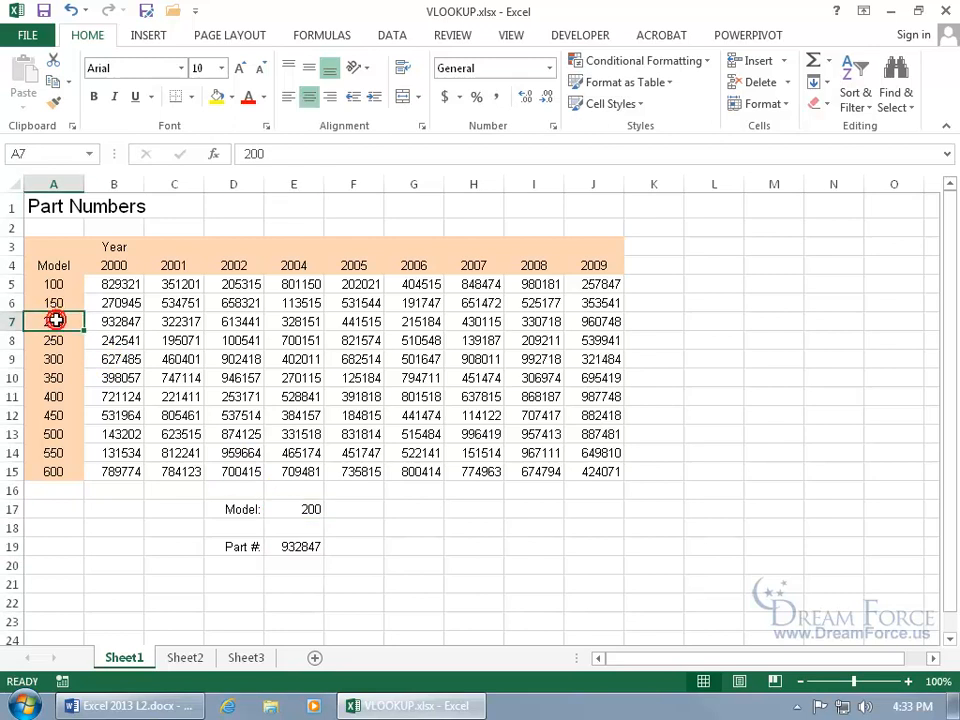
pyautogui.click(115, 321)
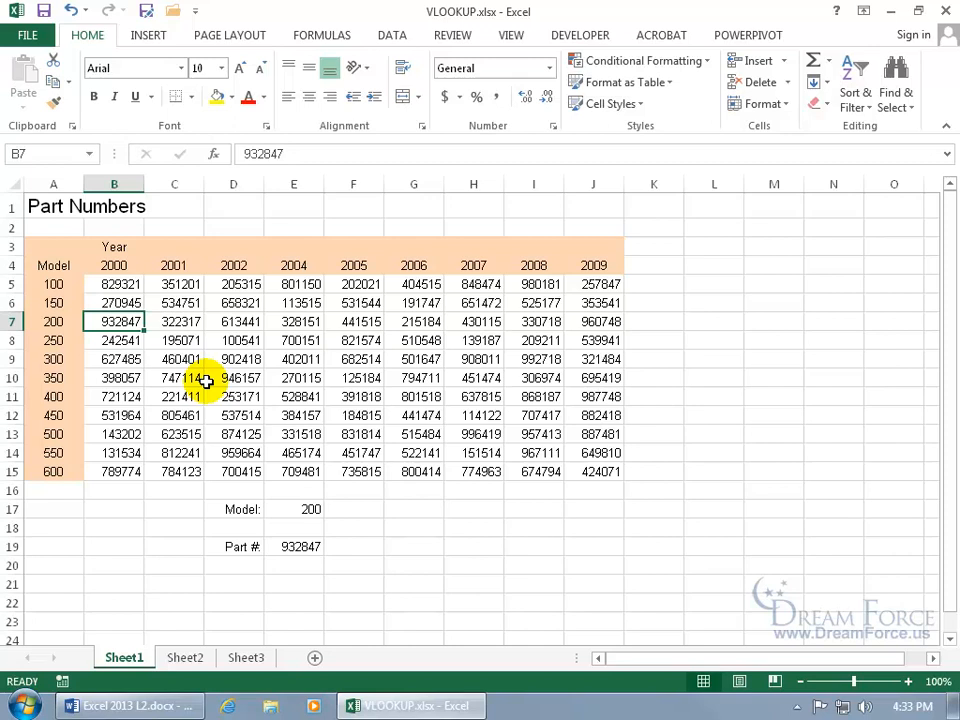
# Set the model in E17 to 250 and check the returned part number against the table entry in B8.
pyautogui.click(302, 508)
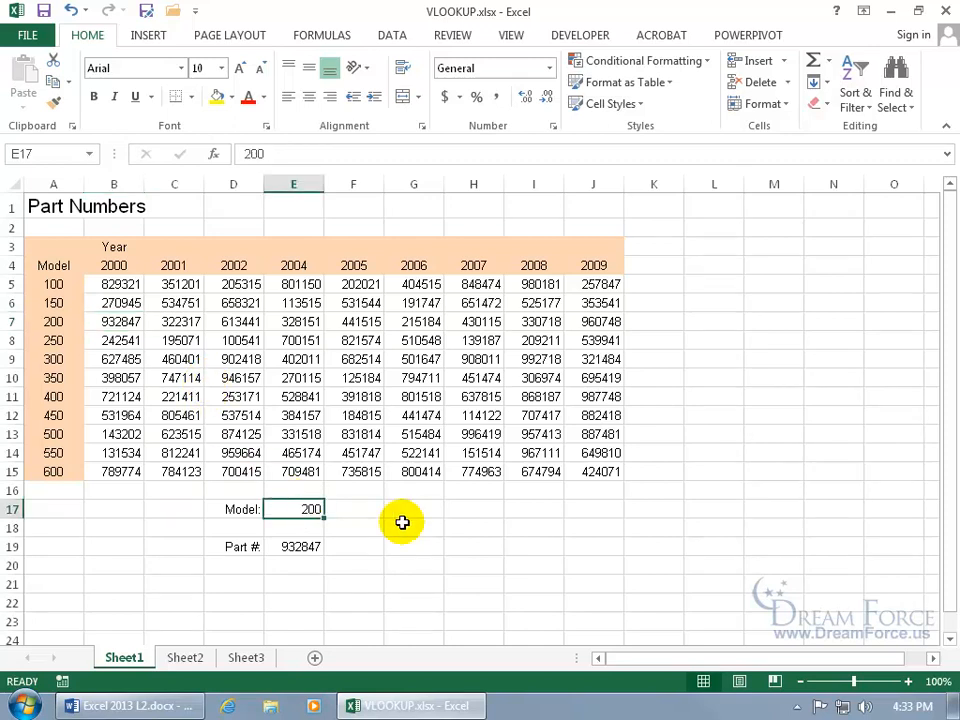
pyautogui.write('250')
pyautogui.press('Return')
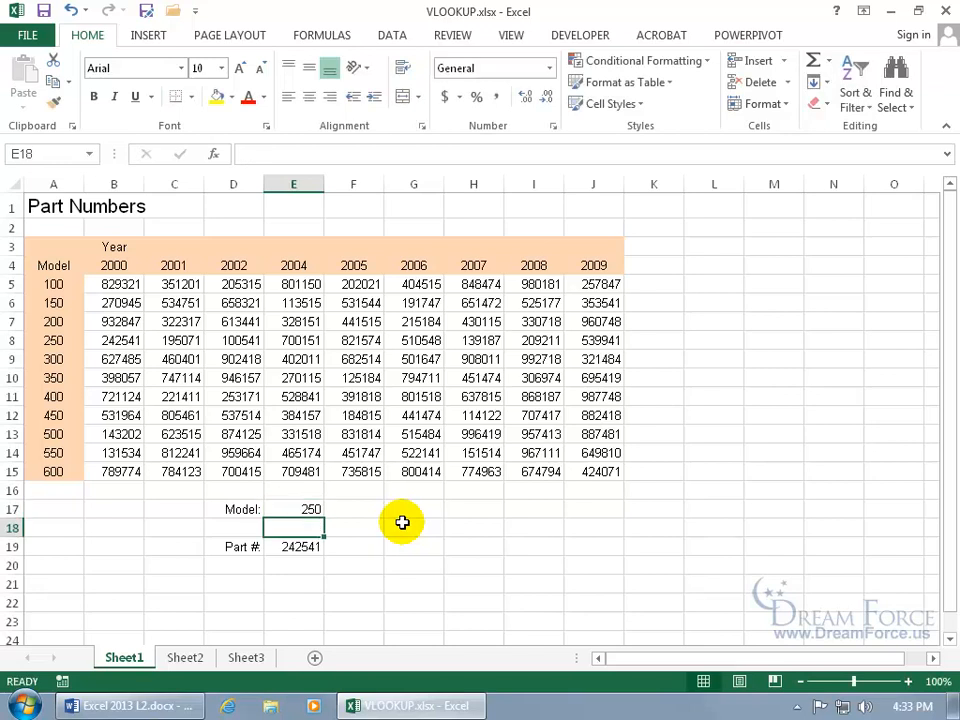
pyautogui.click(122, 343)
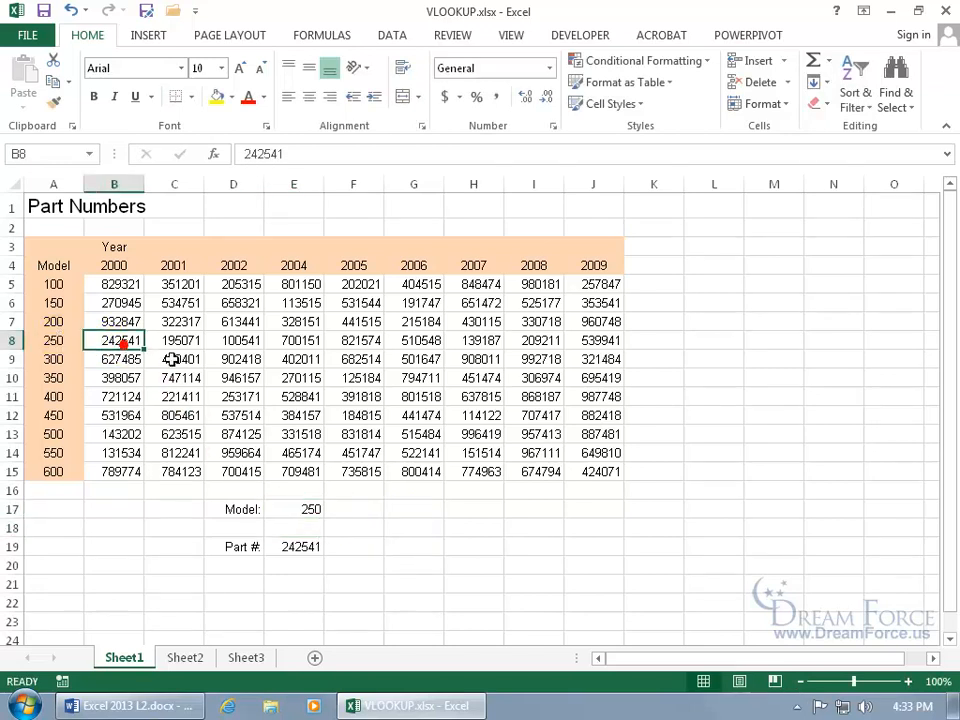
# Change the column index number in the E19 VLOOKUP formula to 3 and check the result against model 250's 2001 entry.
pyautogui.doubleClick(298, 546)
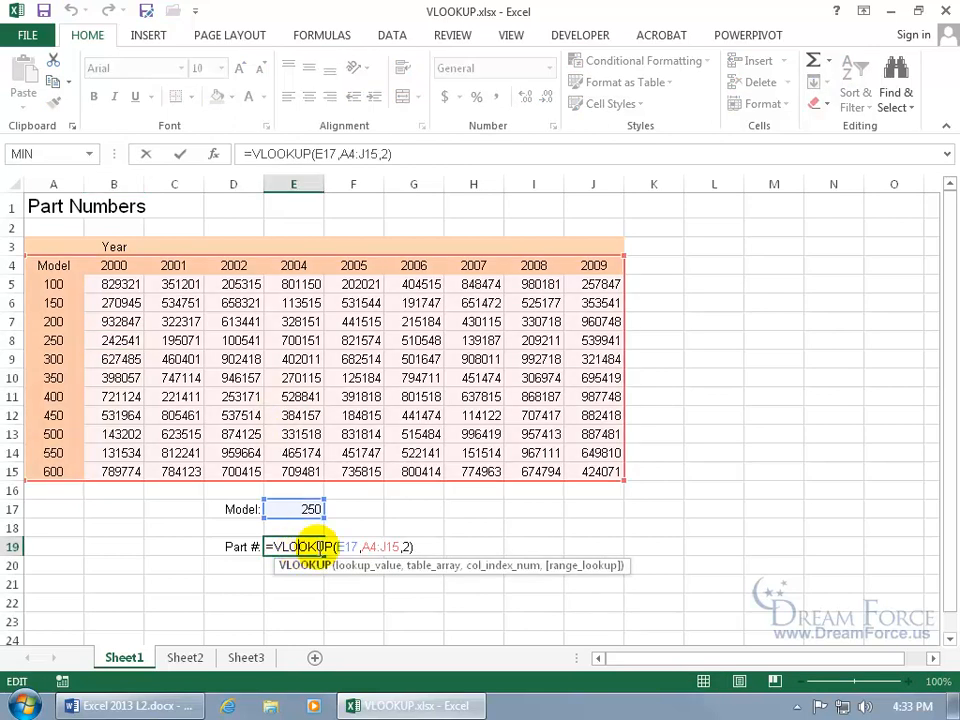
pyautogui.click(409, 546)
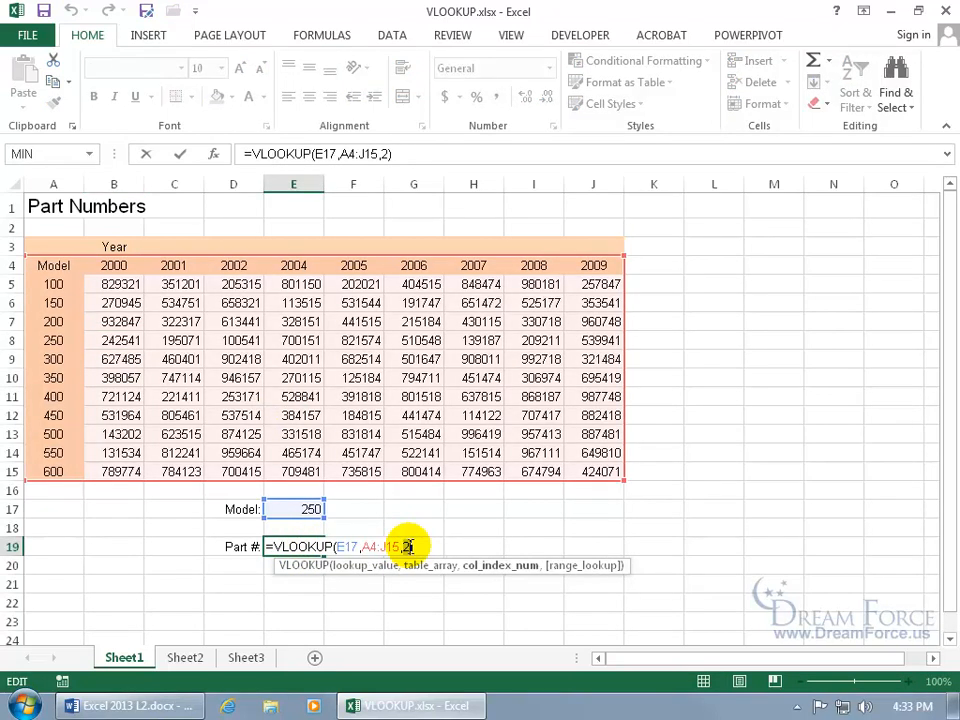
pyautogui.write('3')
pyautogui.press('Return')
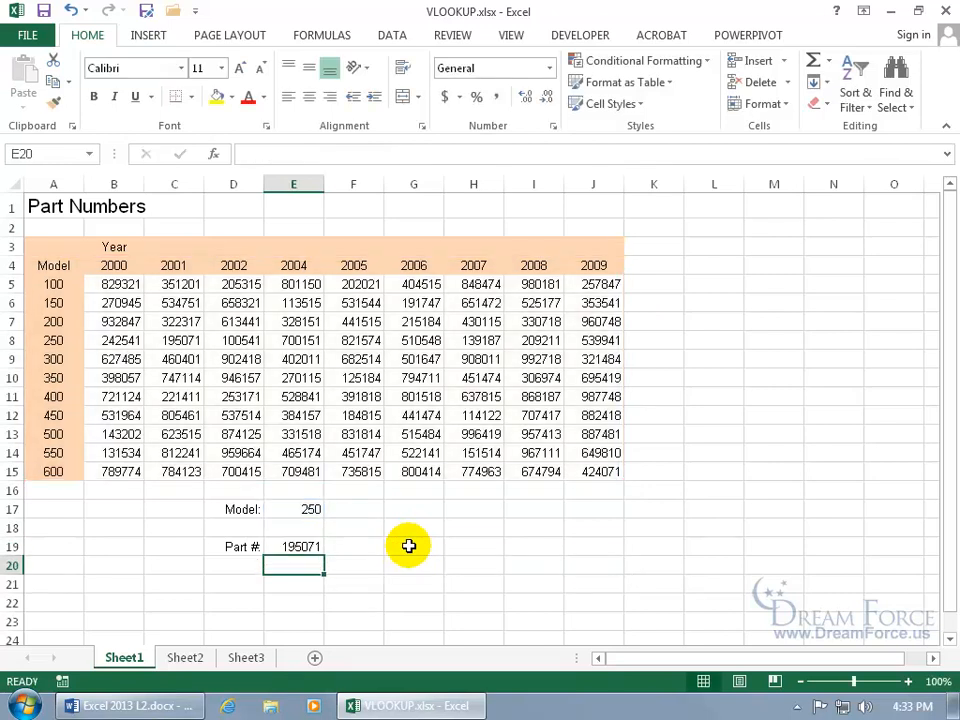
pyautogui.click(54, 341)
pyautogui.moveTo(54, 341); pyautogui.dragTo(167, 350)
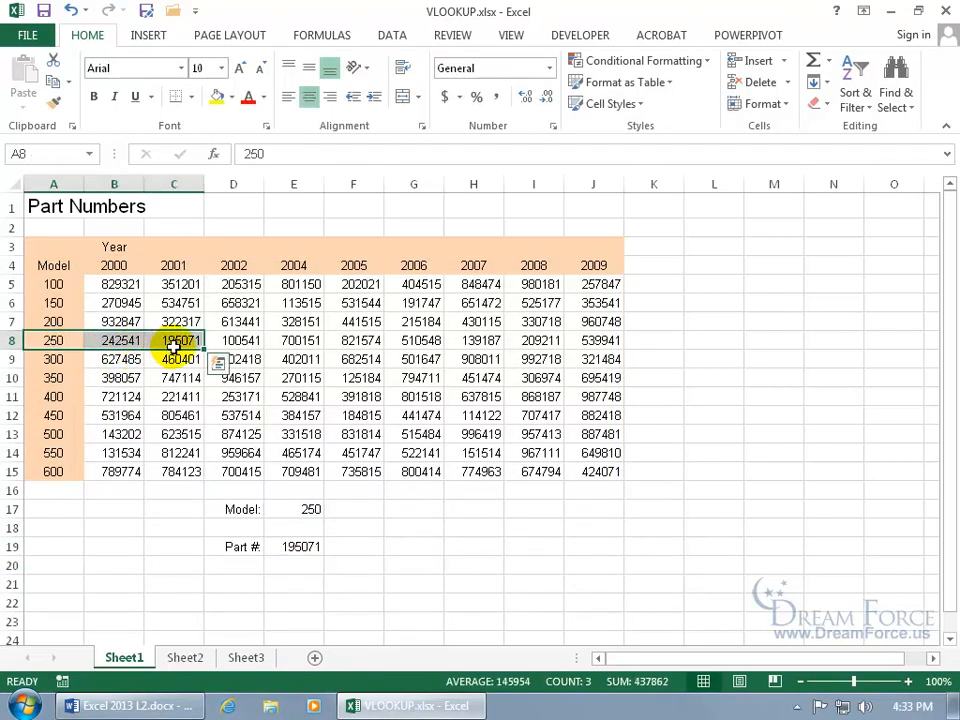
pyautogui.click(181, 344)
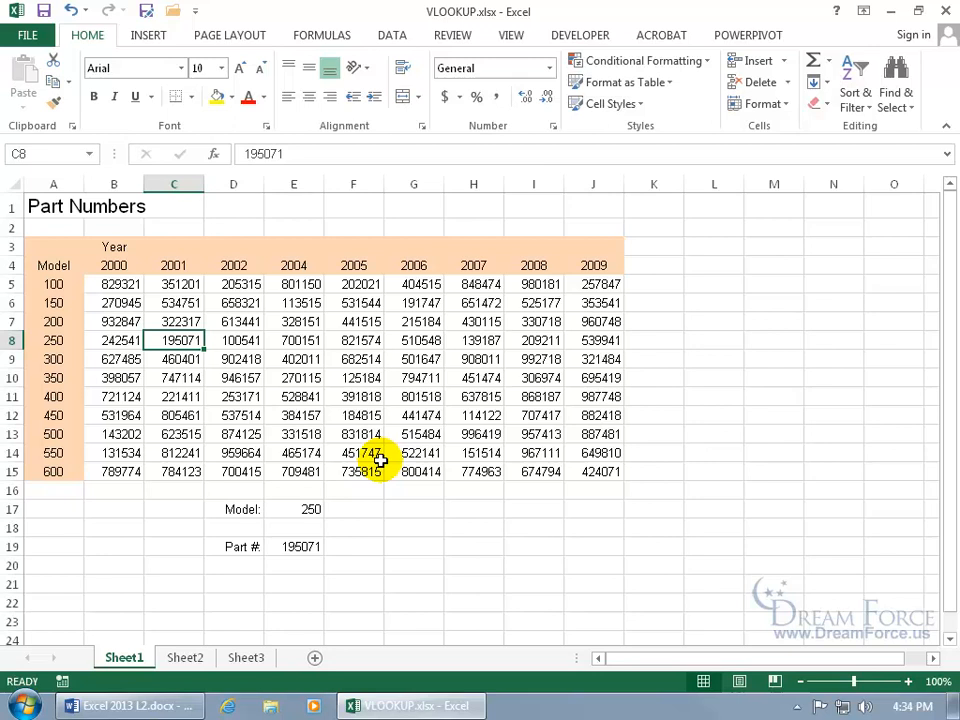
# Set the model in E17 to 201 and compare the returned part number with model 200's entry in the 2001 column.
pyautogui.click(310, 508)
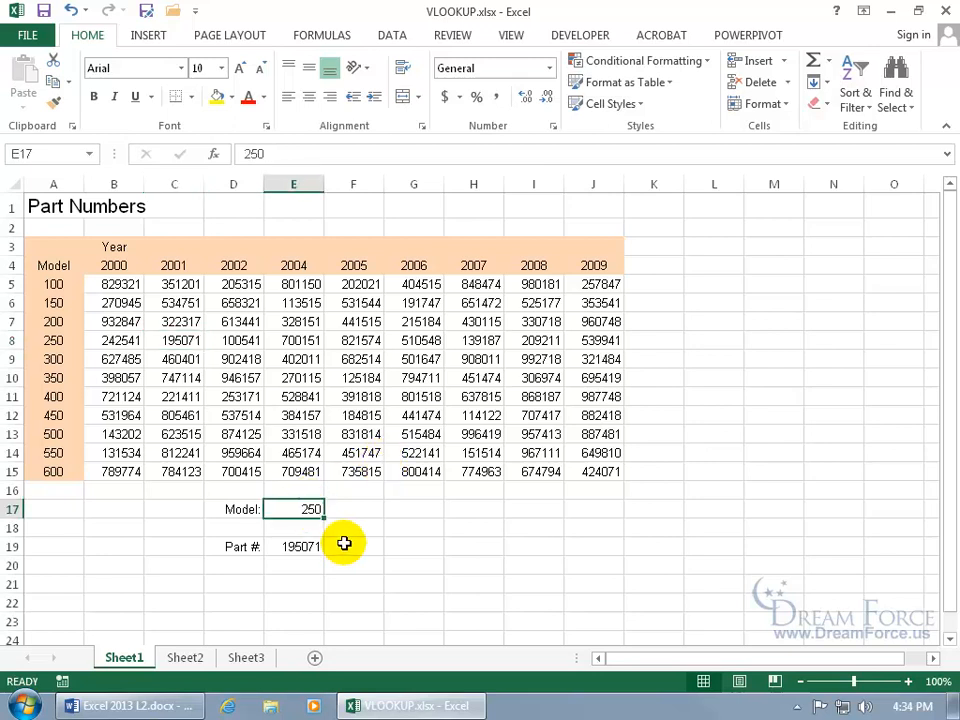
pyautogui.write('201')
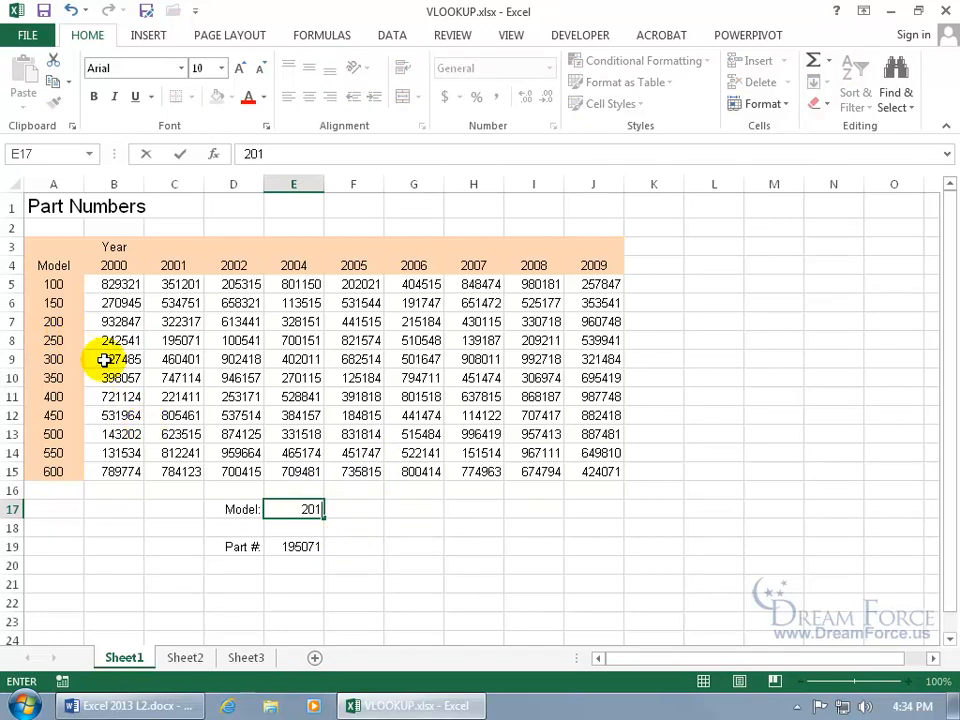
pyautogui.press('Return')
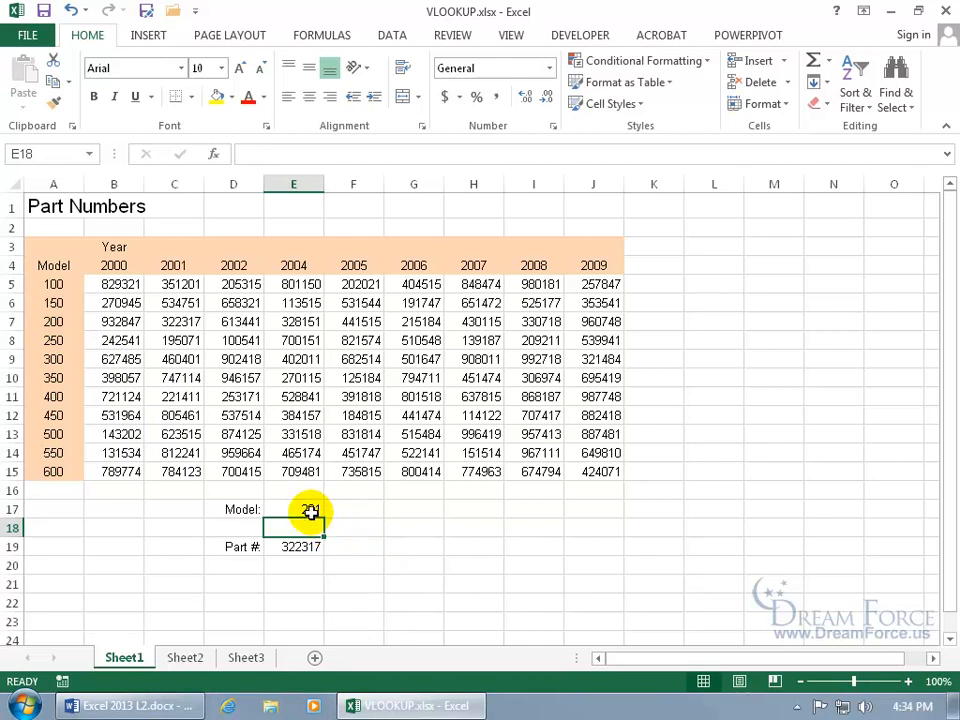
pyautogui.click(62, 318)
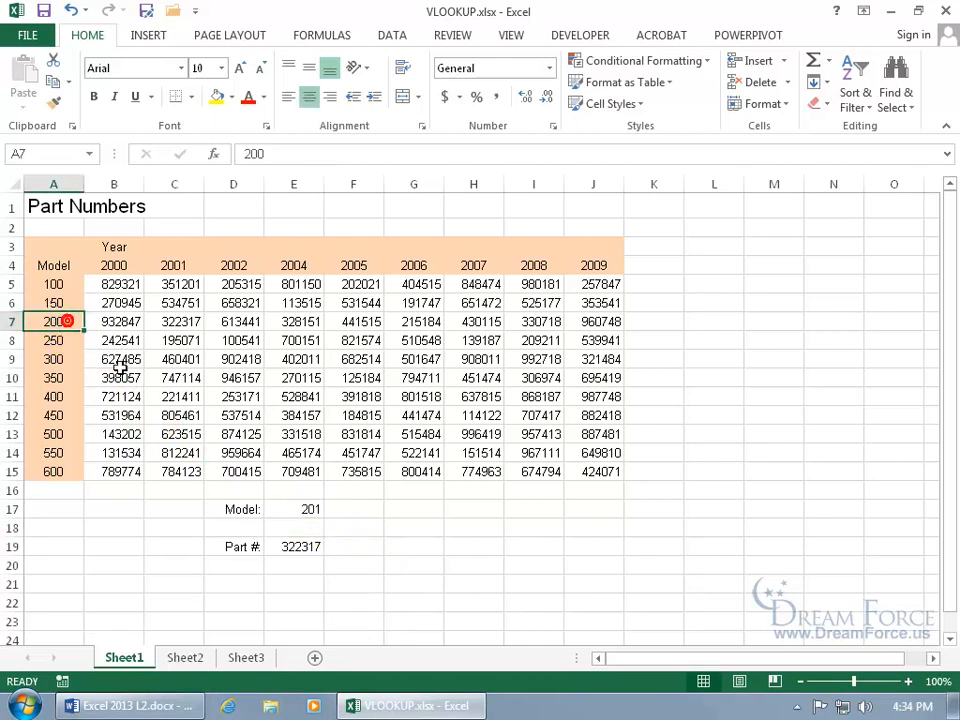
pyautogui.click(180, 322)
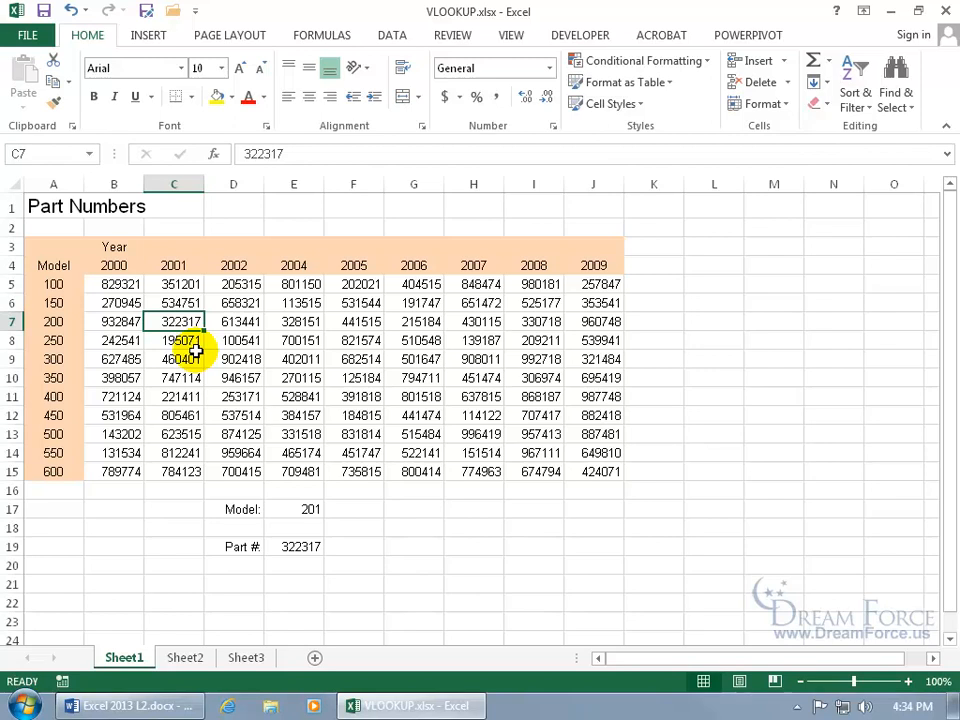
# Add FALSE as the range lookup argument of the E19 VLOOKUP formula to require an exact match, and check the result for E17.
pyautogui.click(302, 545)
pyautogui.doubleClick(300, 547)
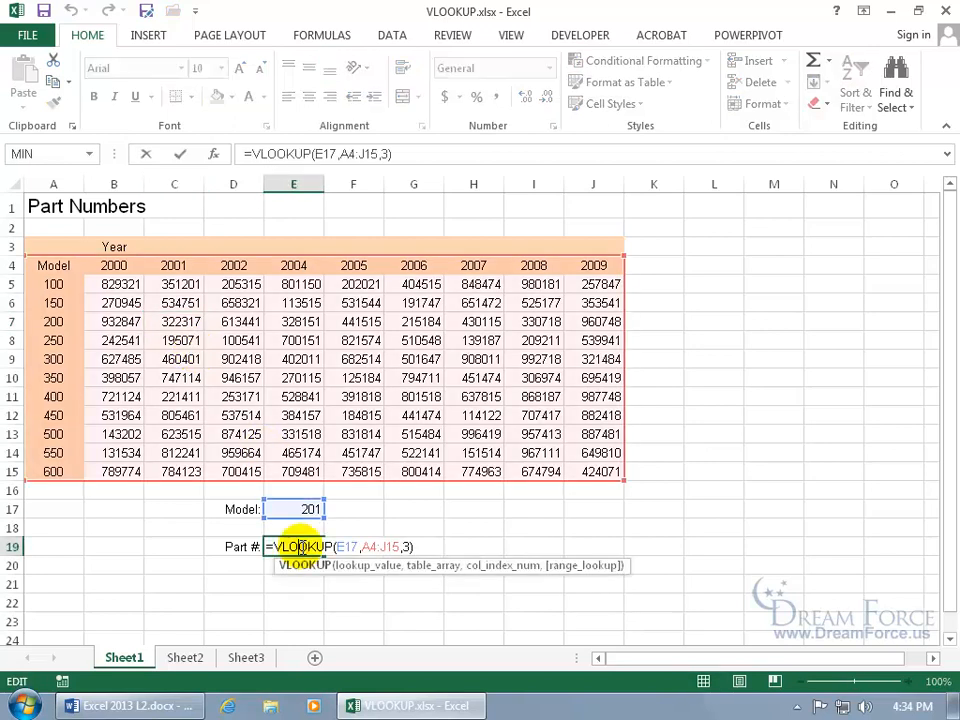
pyautogui.click(406, 547)
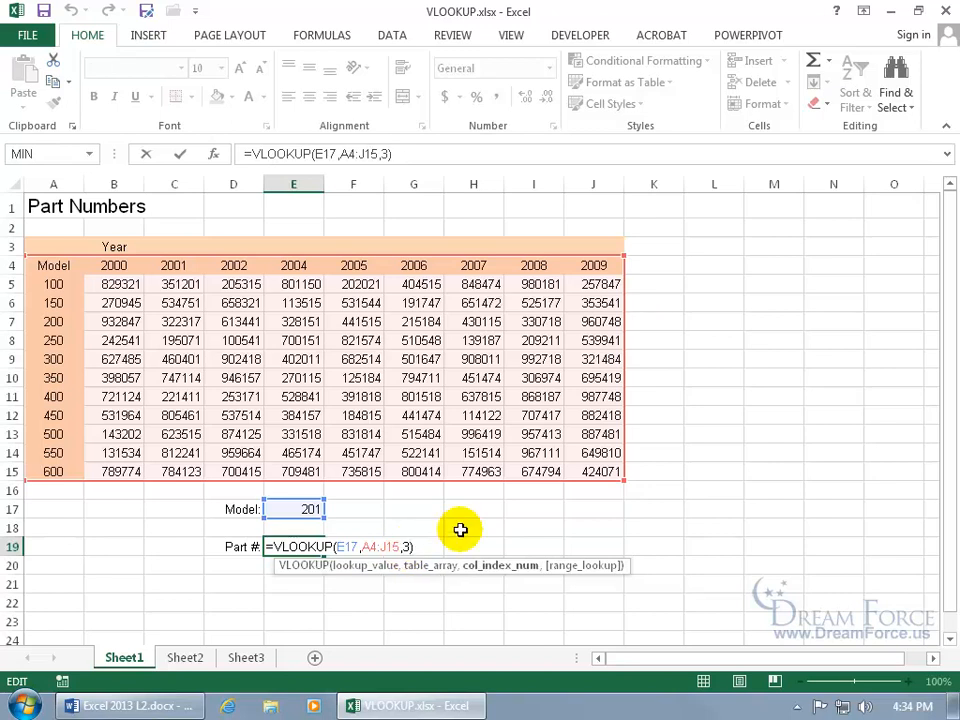
pyautogui.write(',')
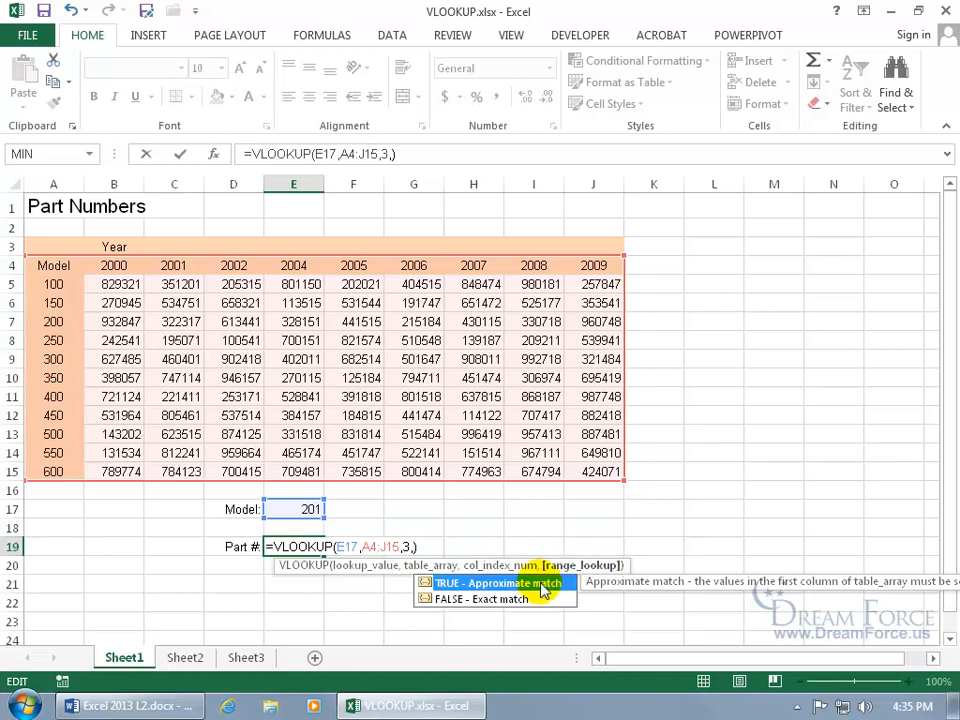
pyautogui.click(487, 599)
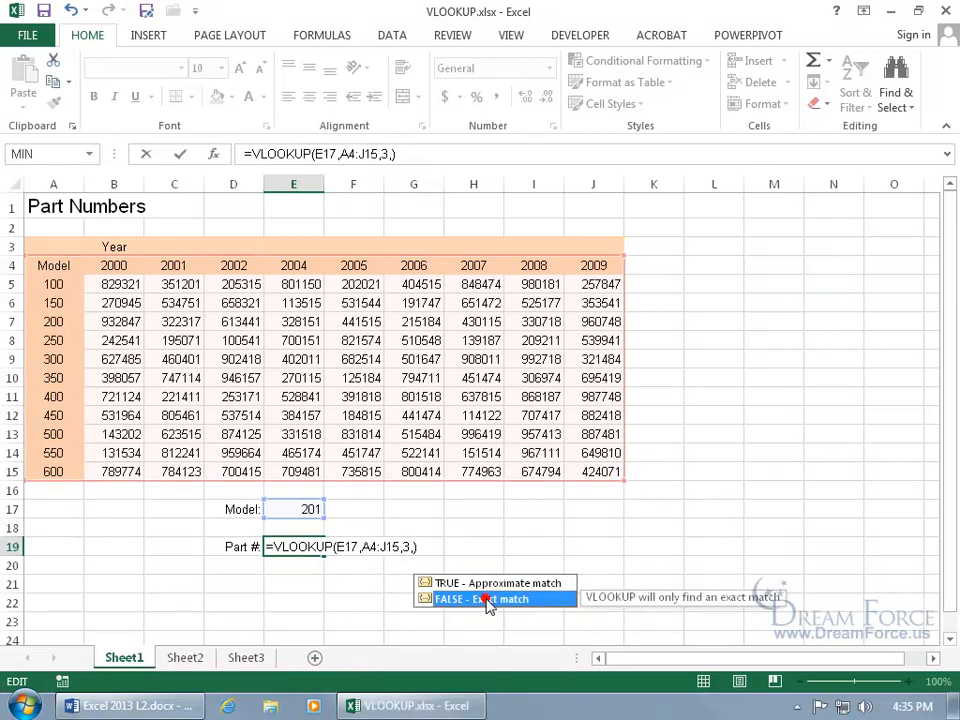
pyautogui.doubleClick(487, 599)
pyautogui.write(')')
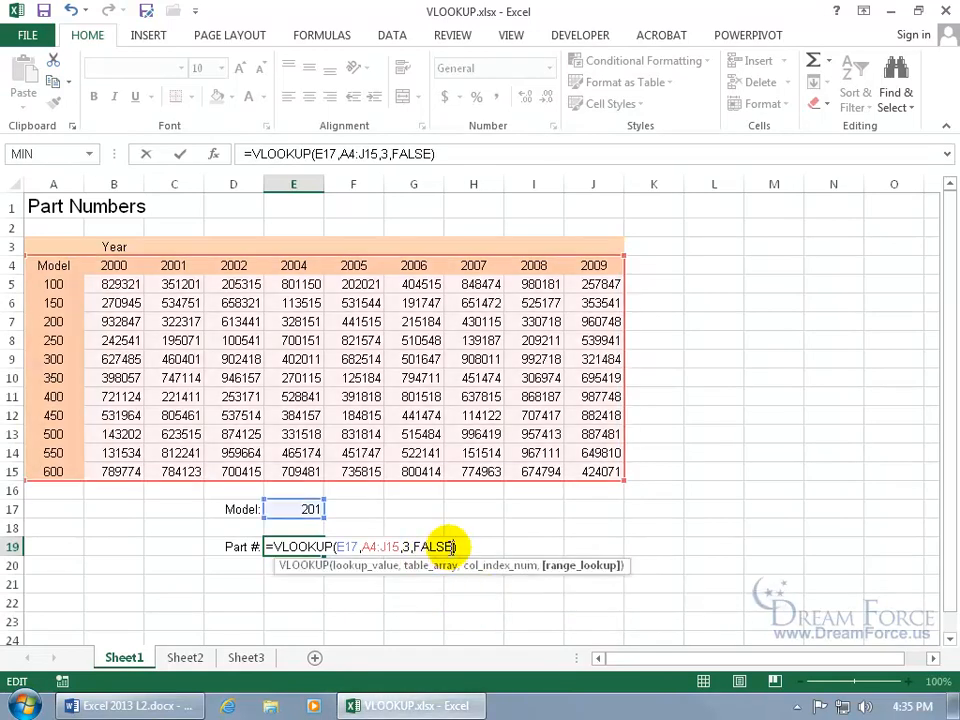
pyautogui.press('Return')
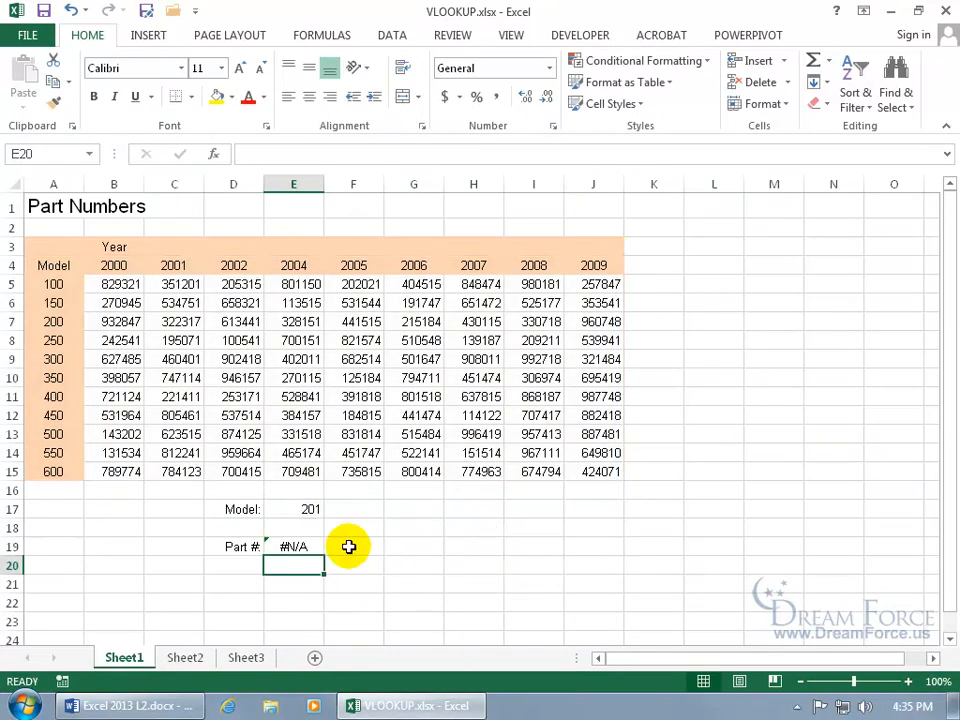
pyautogui.click(305, 511)
pyautogui.click(300, 545)
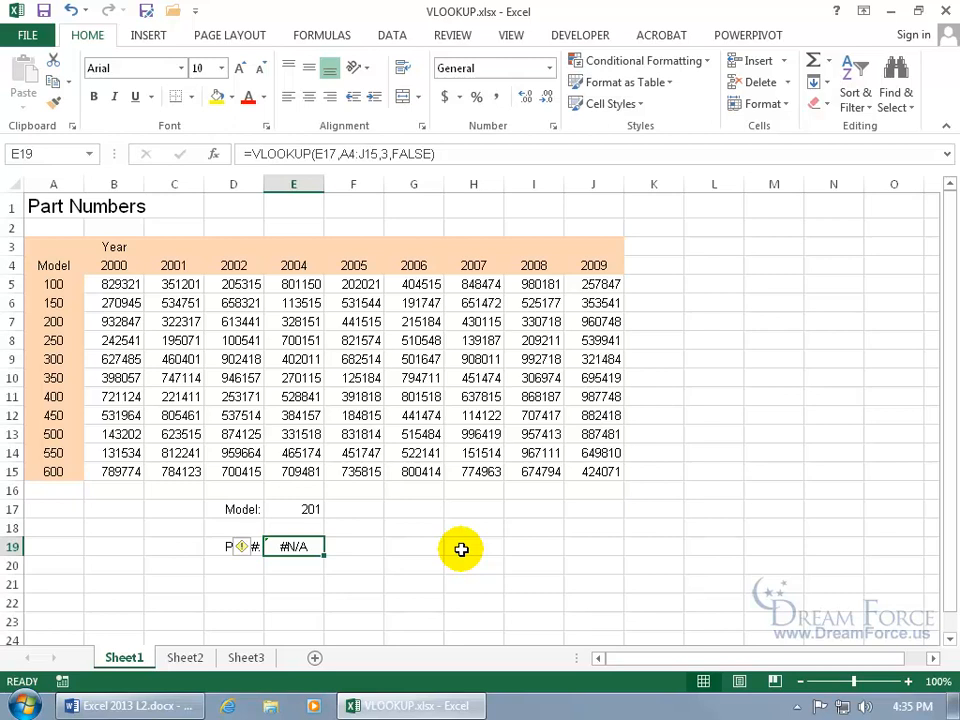
# Enter blue as the model in both E17 and table cell A8.
pyautogui.click(306, 509)
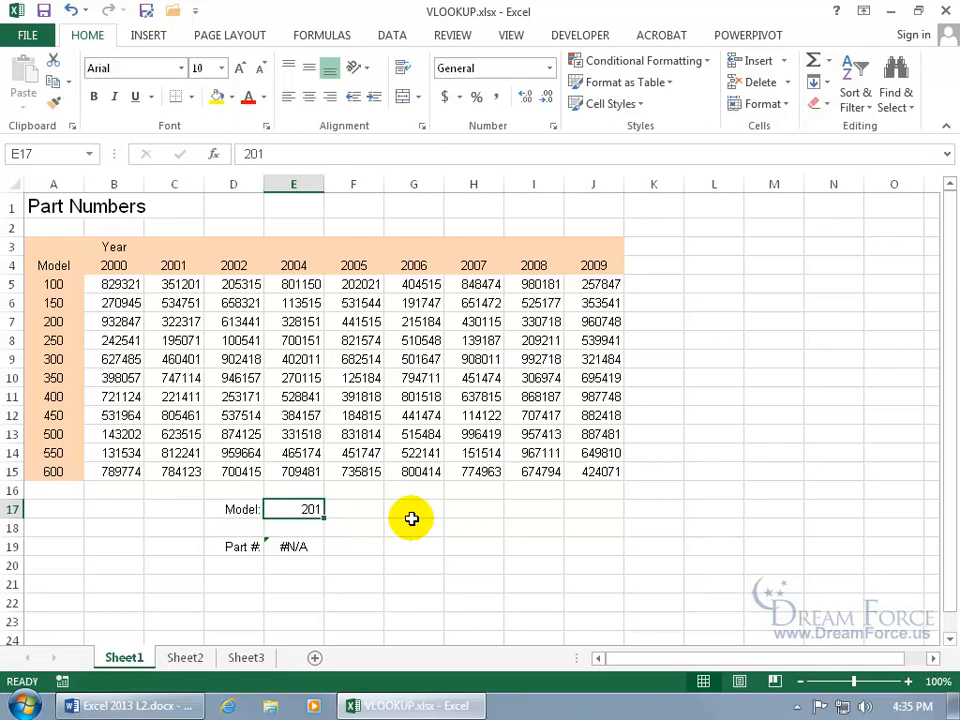
pyautogui.write('blue')
pyautogui.press('Return')
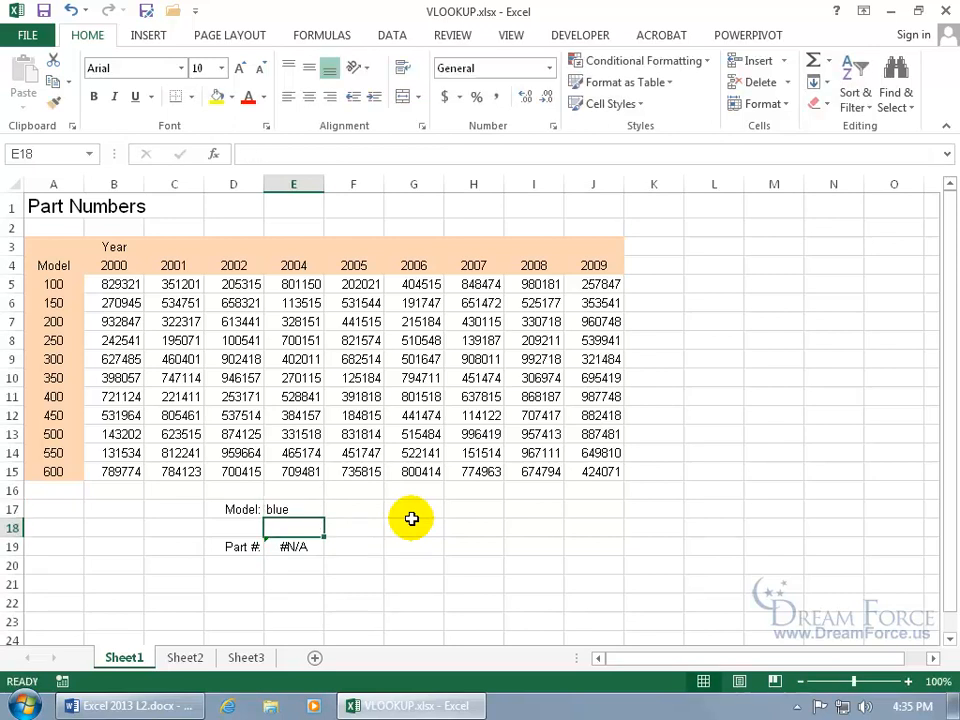
pyautogui.click(59, 339)
pyautogui.write('blue')
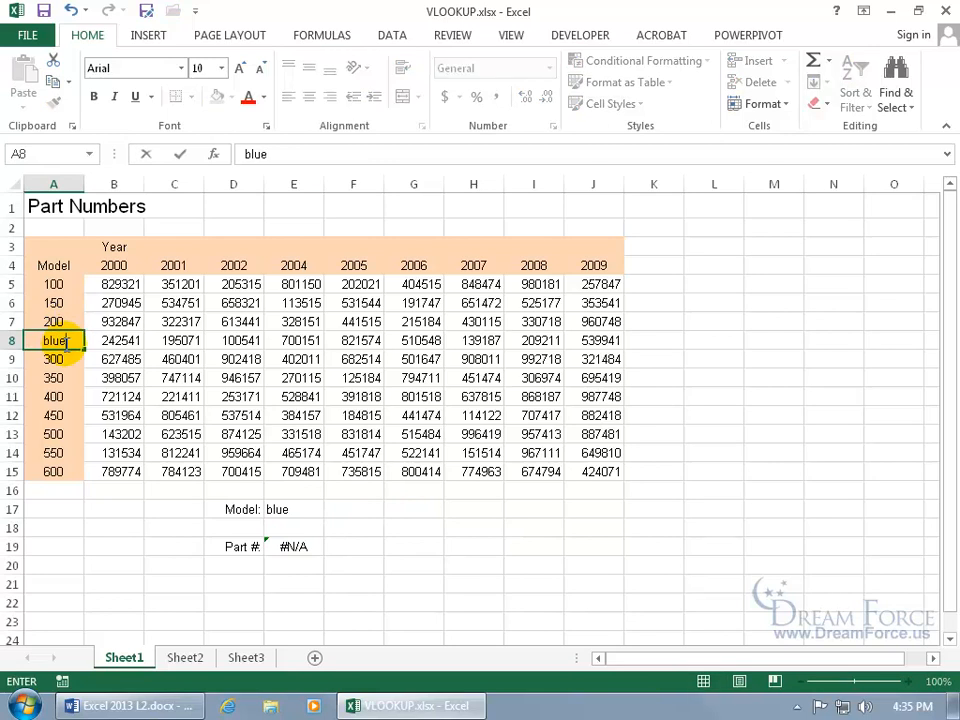
pyautogui.press('Return')
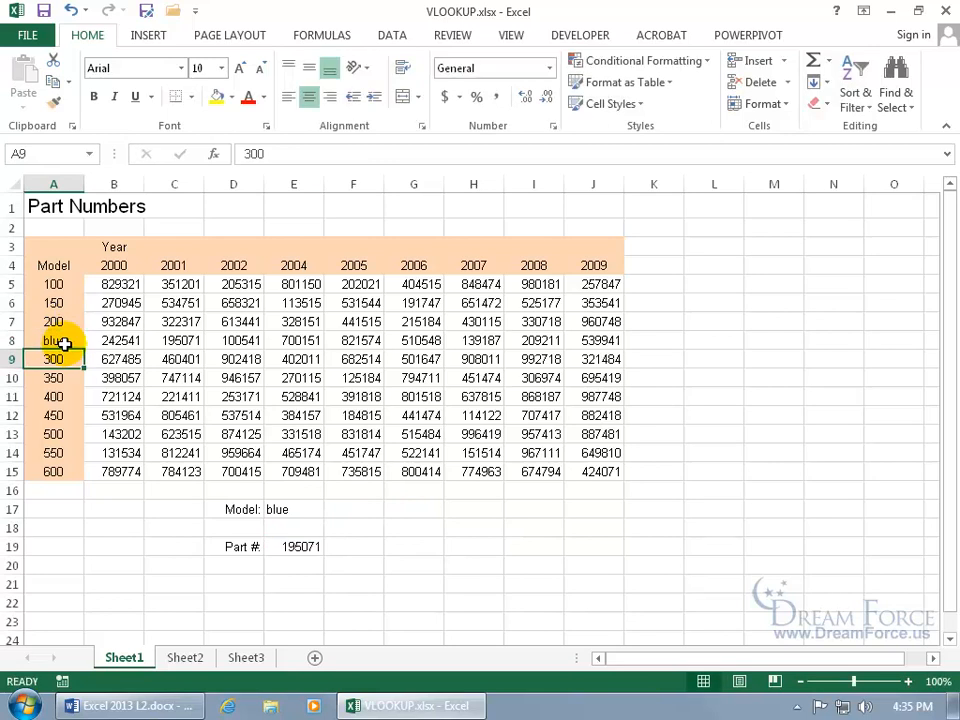
# Remove the FALSE argument from the E19 VLOOKUP formula and check the result against the blue model's 2001 entry in C8.
pyautogui.doubleClick(280, 546)
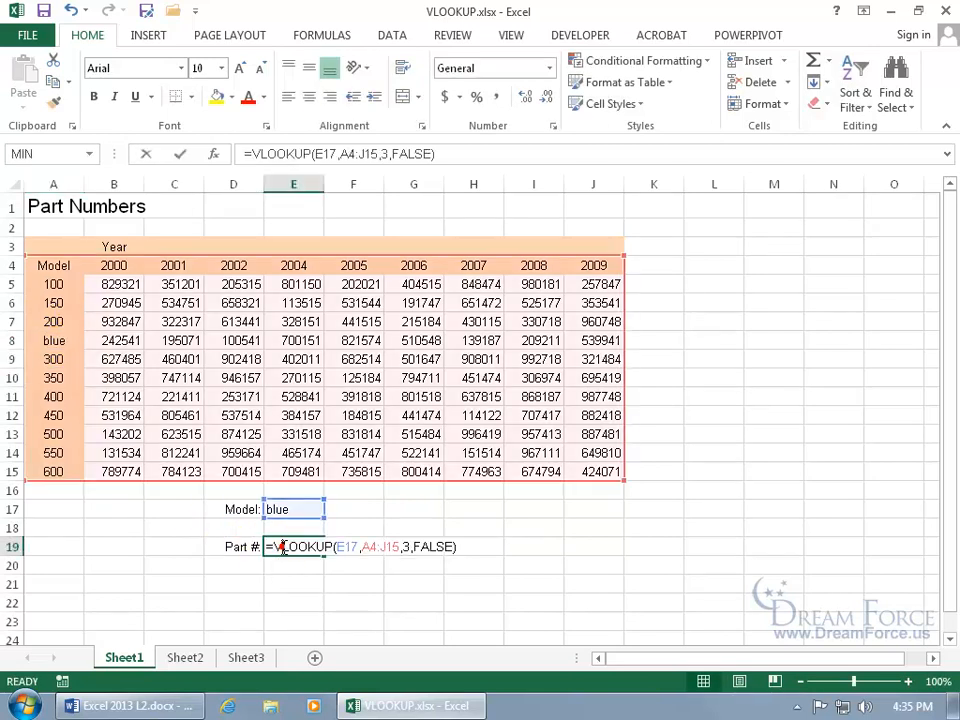
pyautogui.click(416, 547)
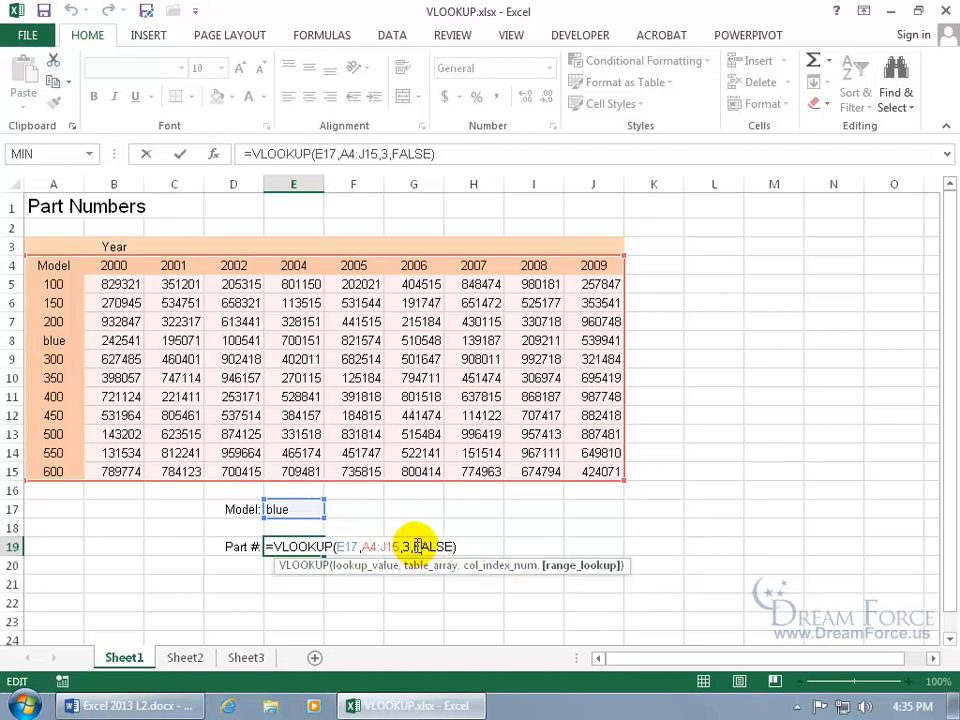
pyautogui.moveTo(414, 547); pyautogui.dragTo(444, 547)
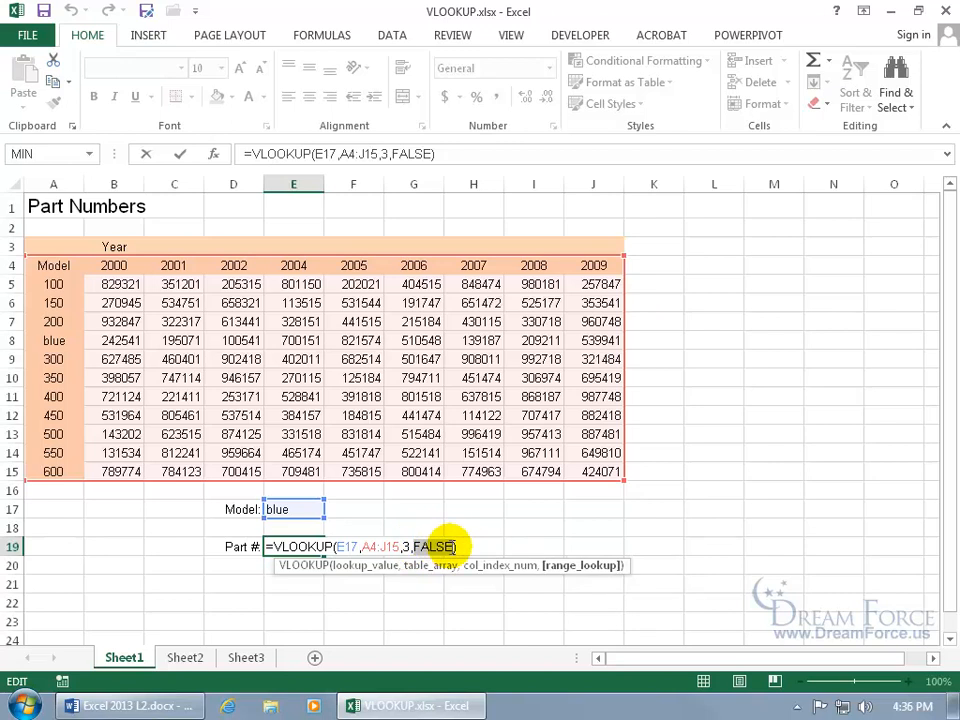
pyautogui.press('BackSpace')
pyautogui.write('0')
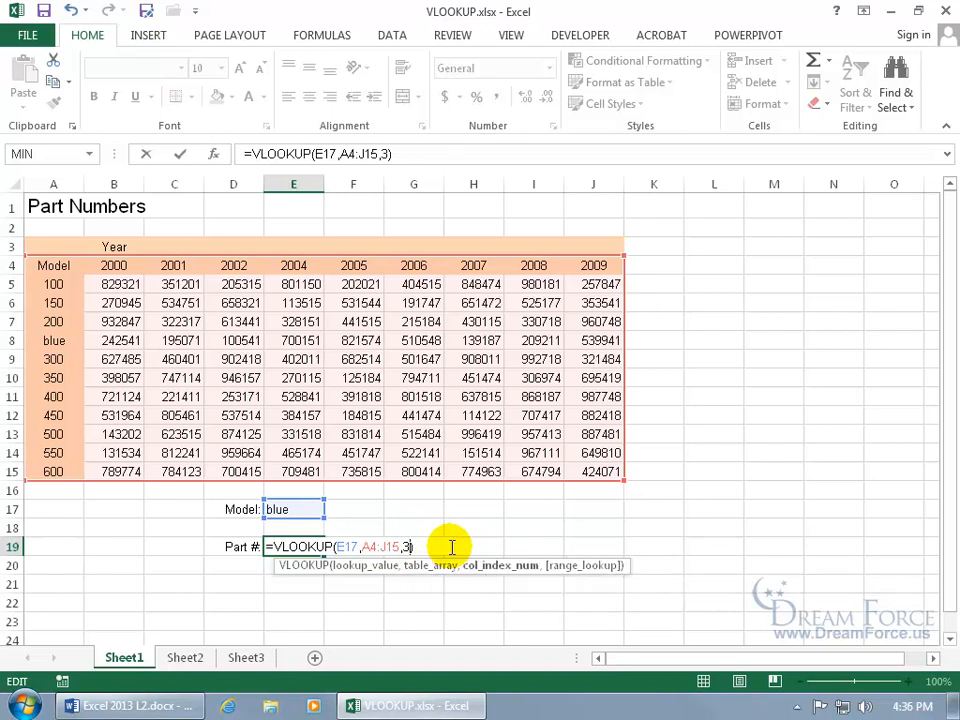
pyautogui.press('Return')
pyautogui.click(278, 510)
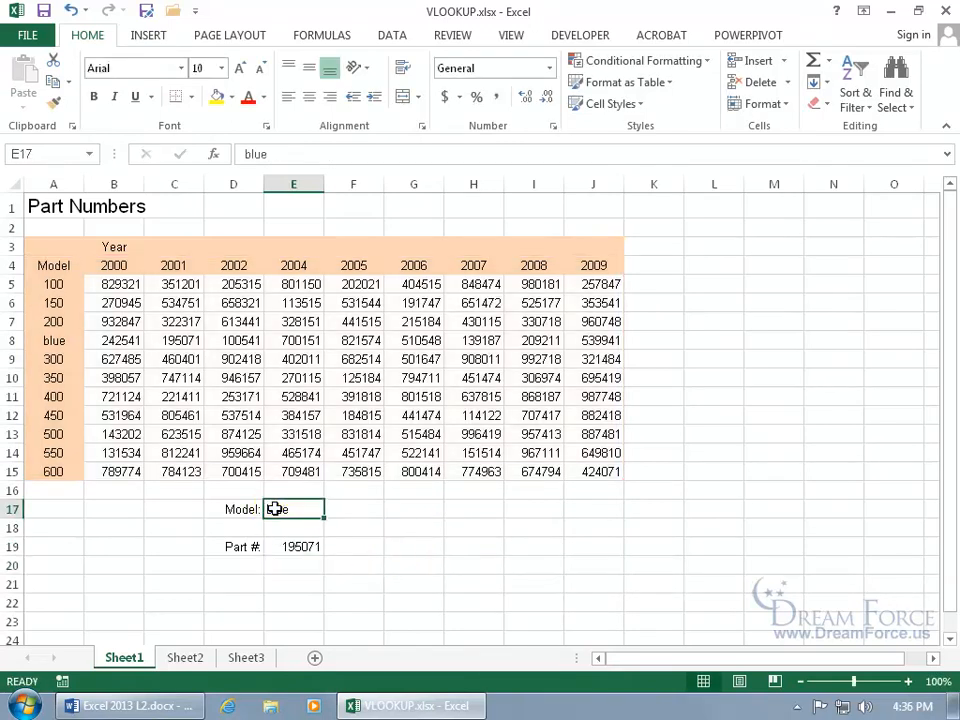
pyautogui.click(57, 342)
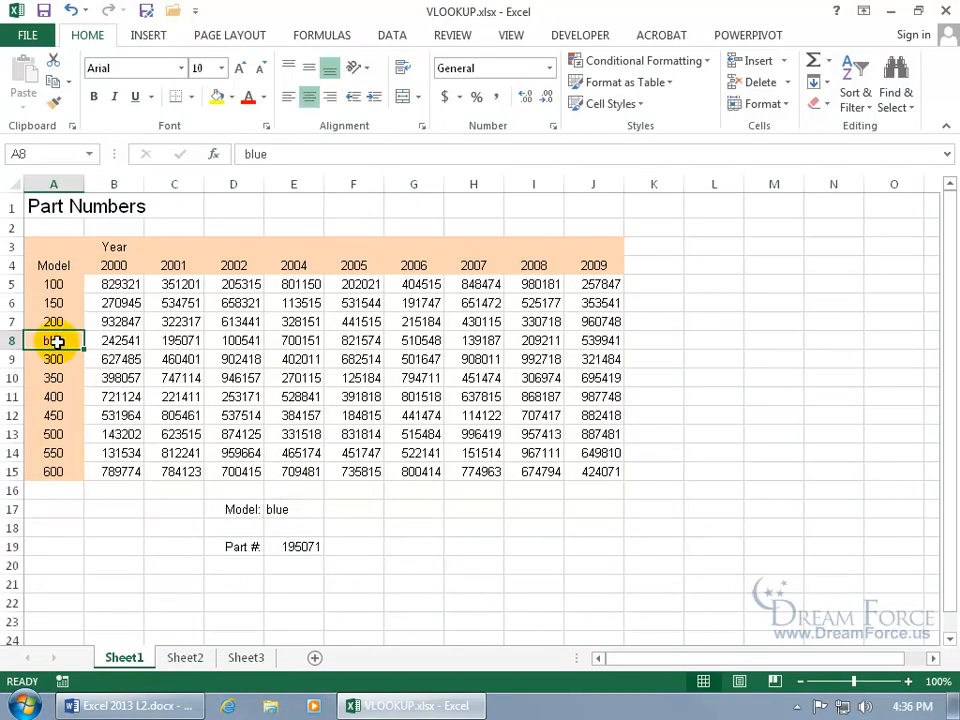
pyautogui.click(165, 340)
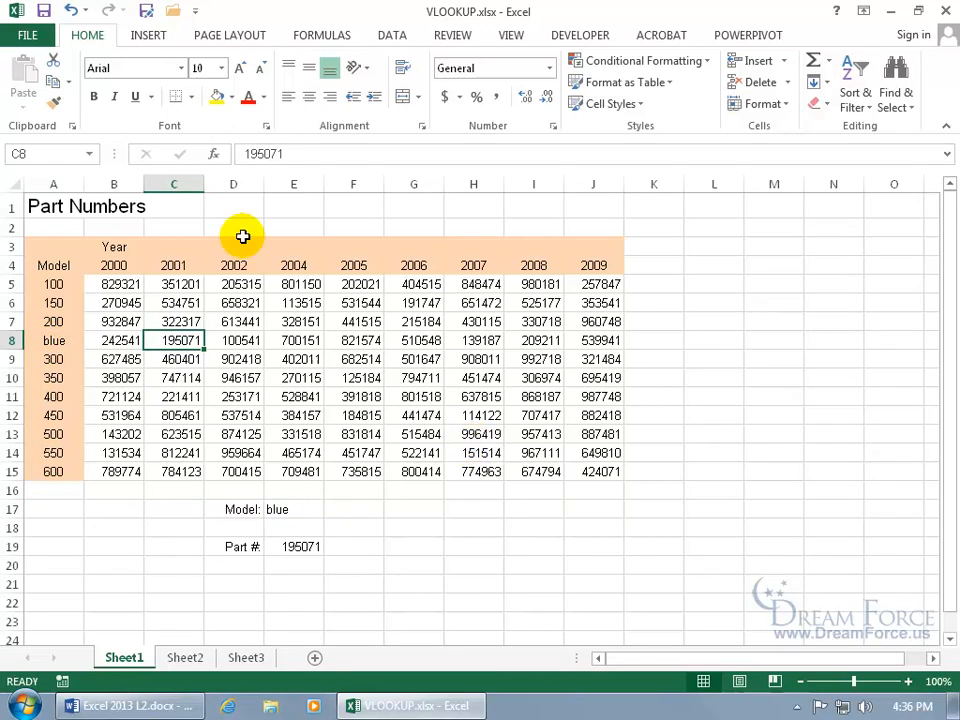
# Undo the removal of the FALSE argument and the blue entries in A8 and E17, and review the E19 formula.
pyautogui.click(71, 11)
pyautogui.click(72, 12)
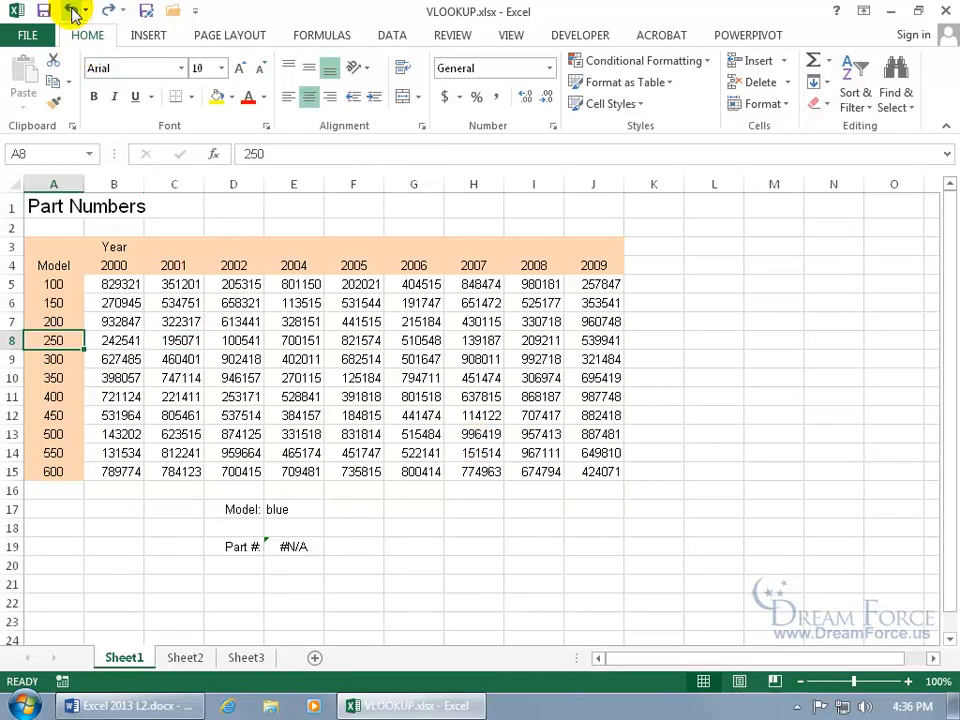
pyautogui.click(71, 11)
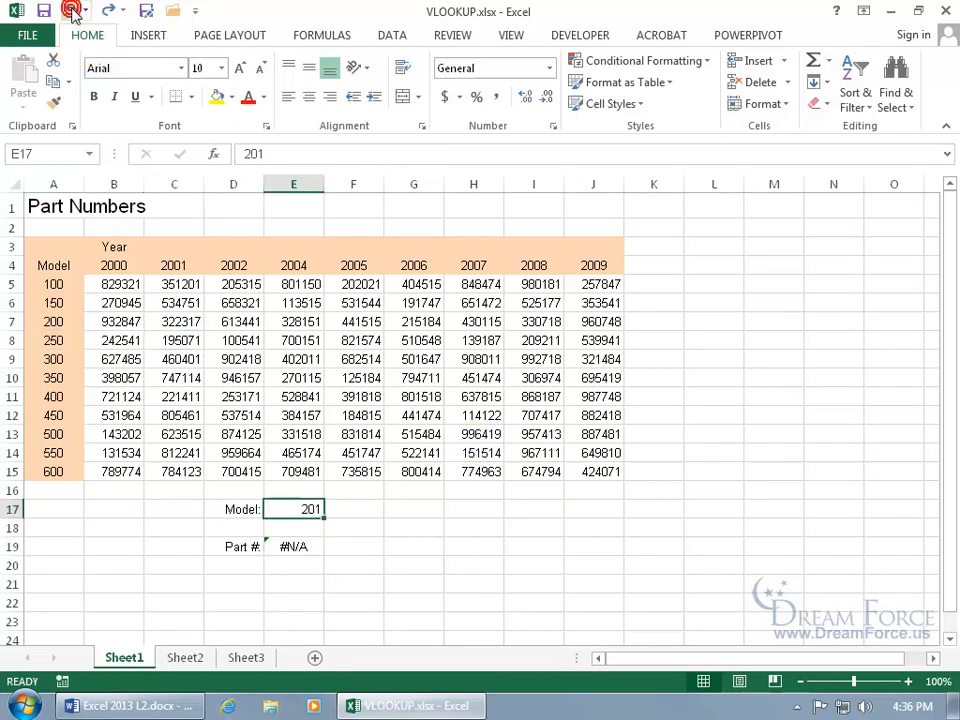
pyautogui.click(306, 546)
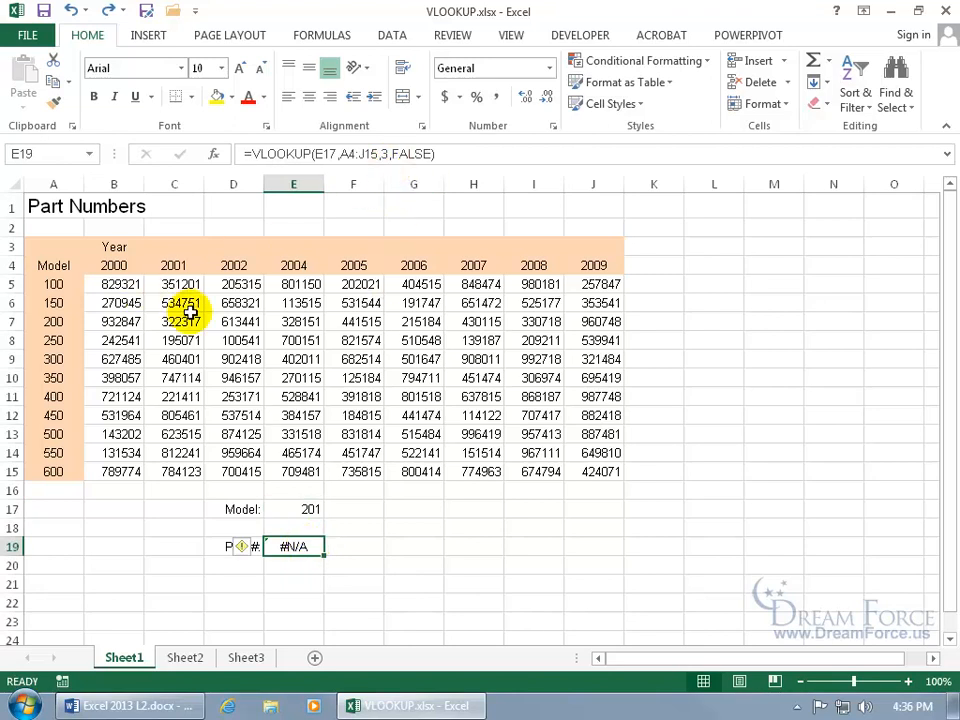
# Enter the year labels 2002 in D20 and 2003 in D21 below the Part # label.
pyautogui.click(250, 567)
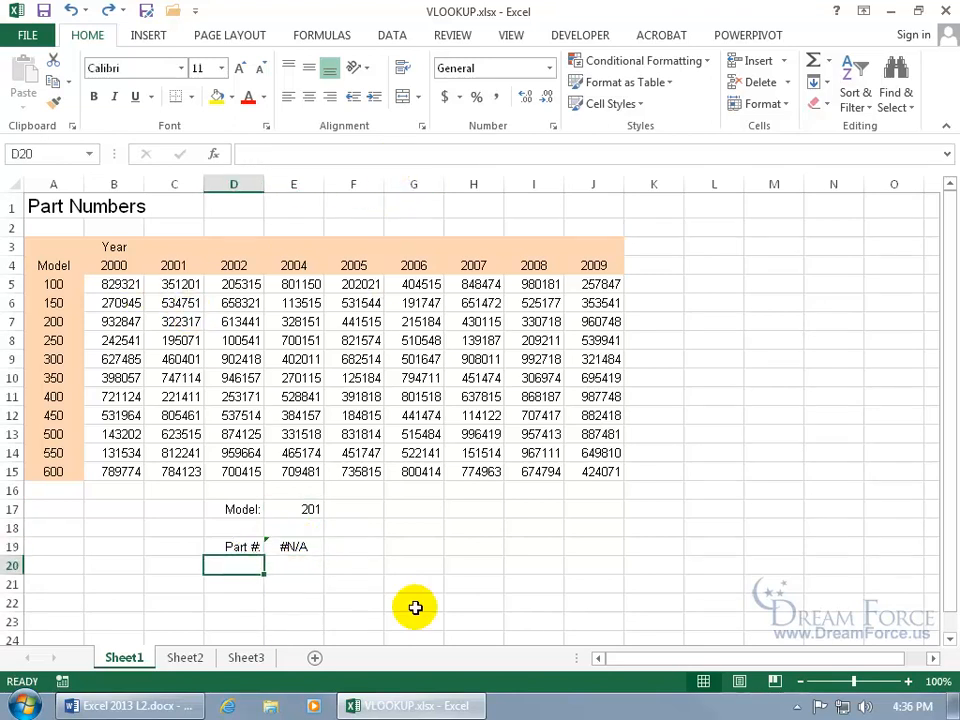
pyautogui.write('2002')
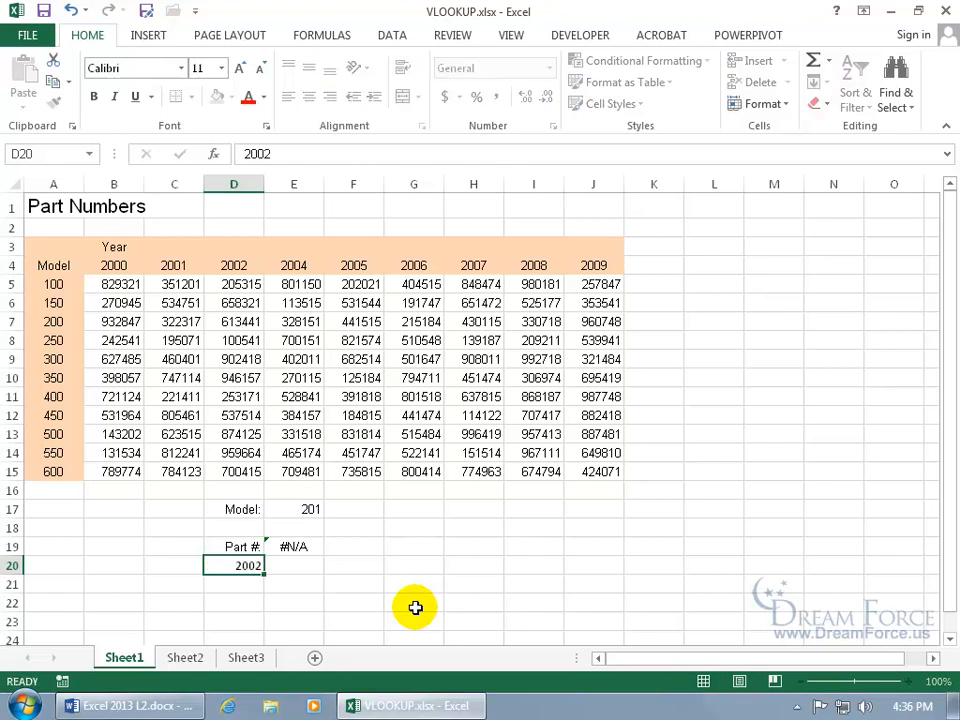
pyautogui.press('Return')
pyautogui.write('2003')
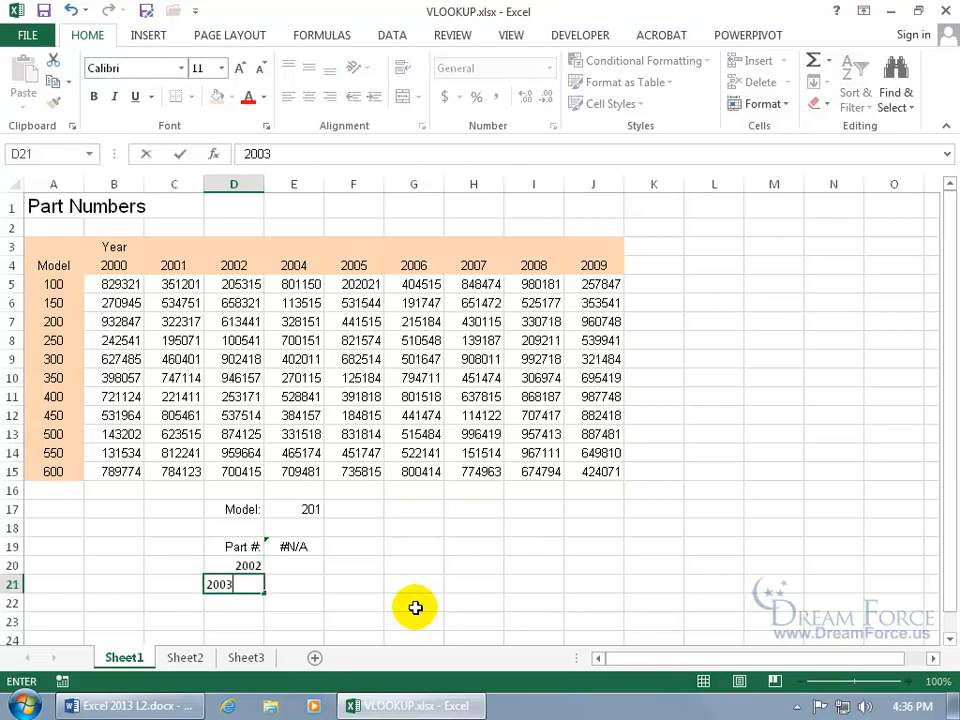
pyautogui.press('Return')
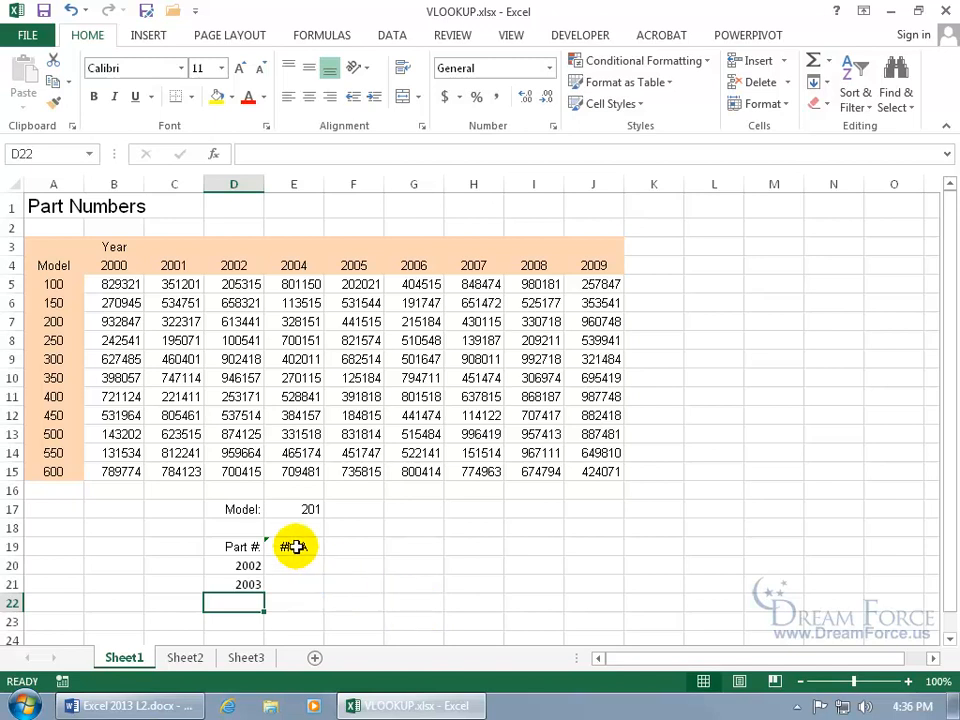
# Set the model in E17 to 200 and replace the label in D19 with 2001.
pyautogui.click(308, 510)
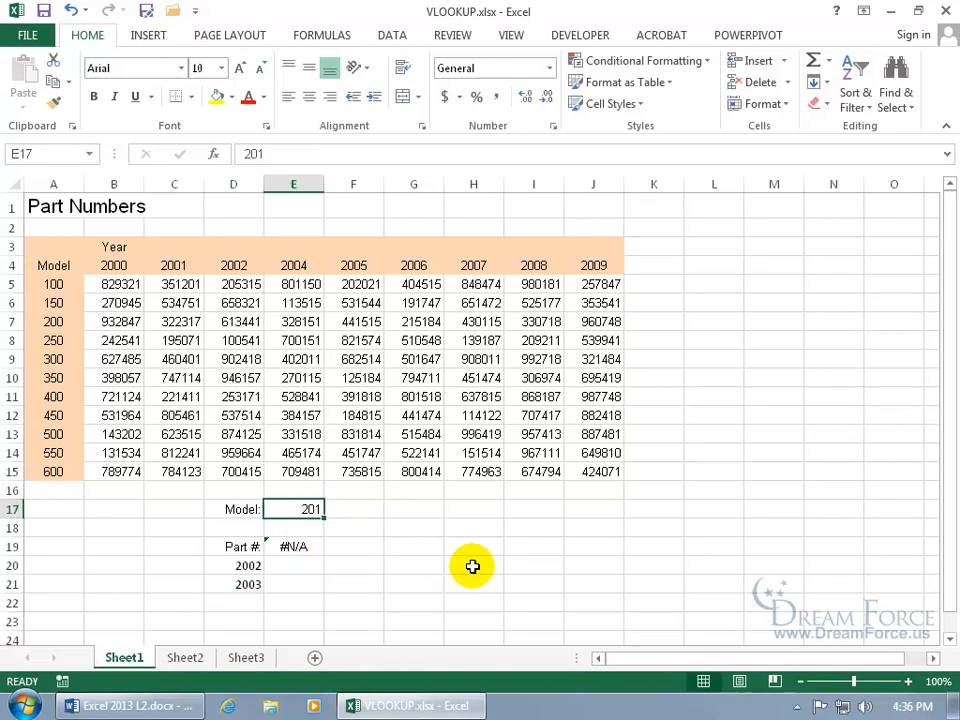
pyautogui.write('200')
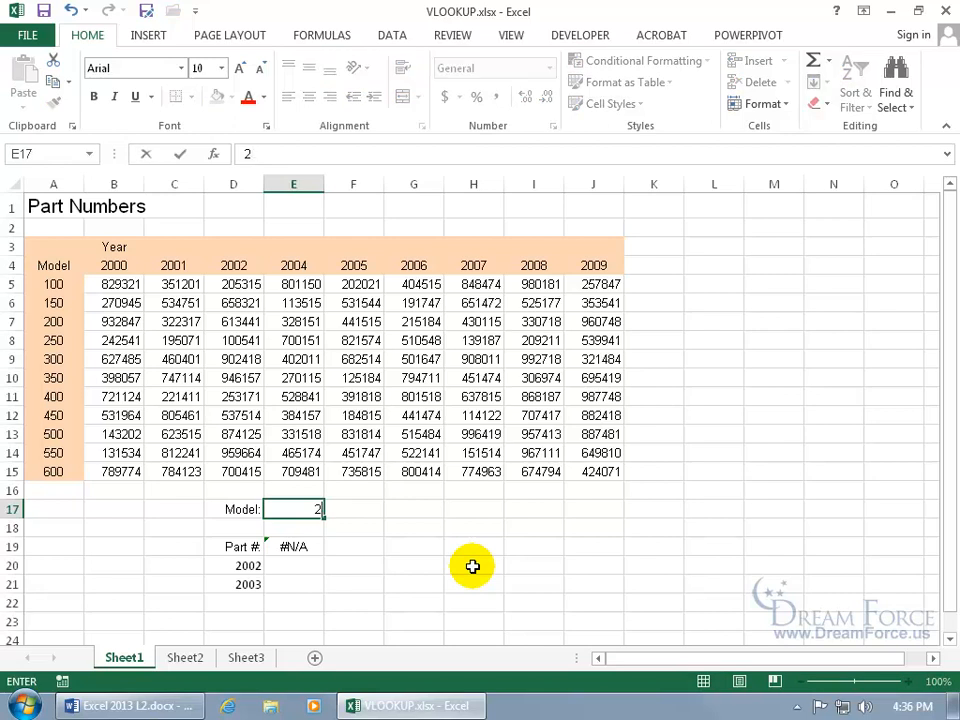
pyautogui.press('Return')
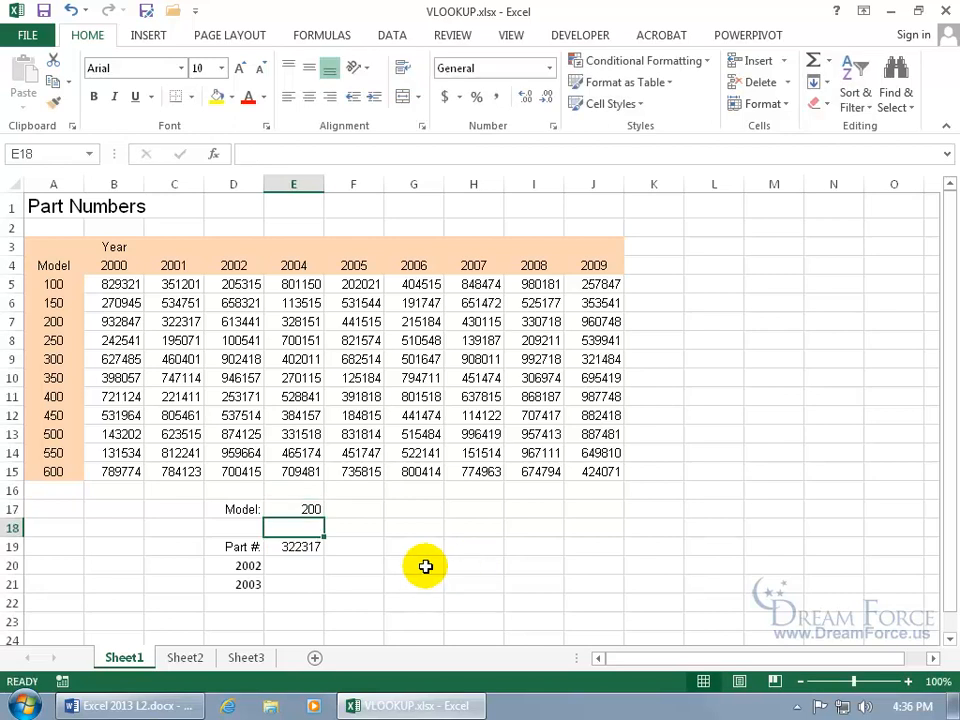
pyautogui.click(247, 547)
pyautogui.click(247, 547)
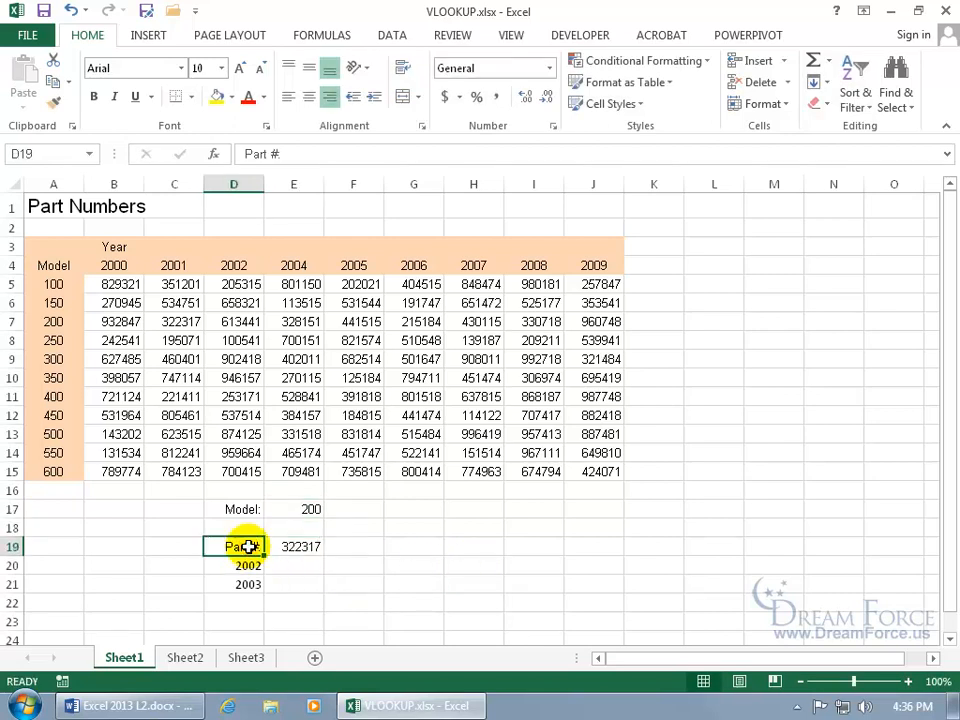
pyautogui.write('2001')
pyautogui.press('Return')
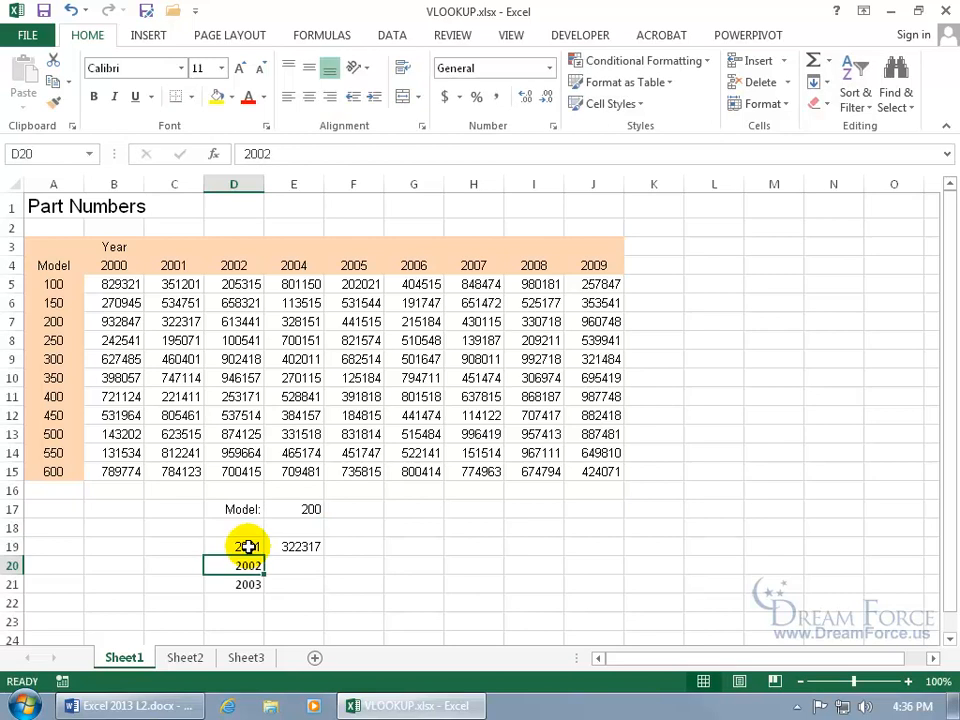
# Copy the E19 VLOOKUP formula down to E20:E21 and inspect the cell references in the E21 copy.
pyautogui.click(305, 546)
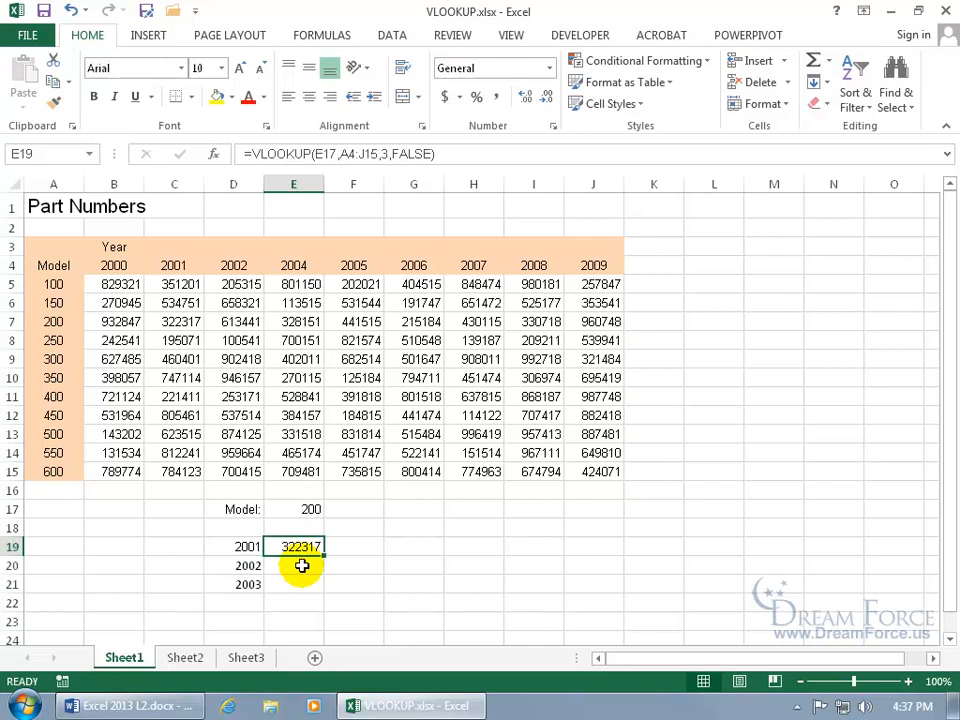
pyautogui.click(302, 566)
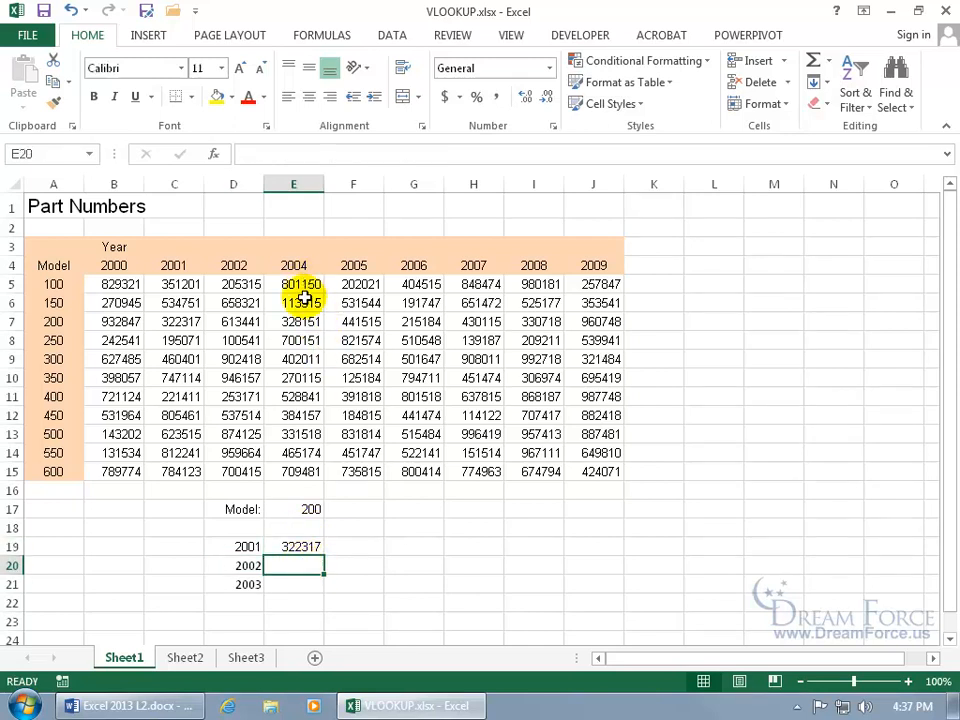
pyautogui.click(284, 592)
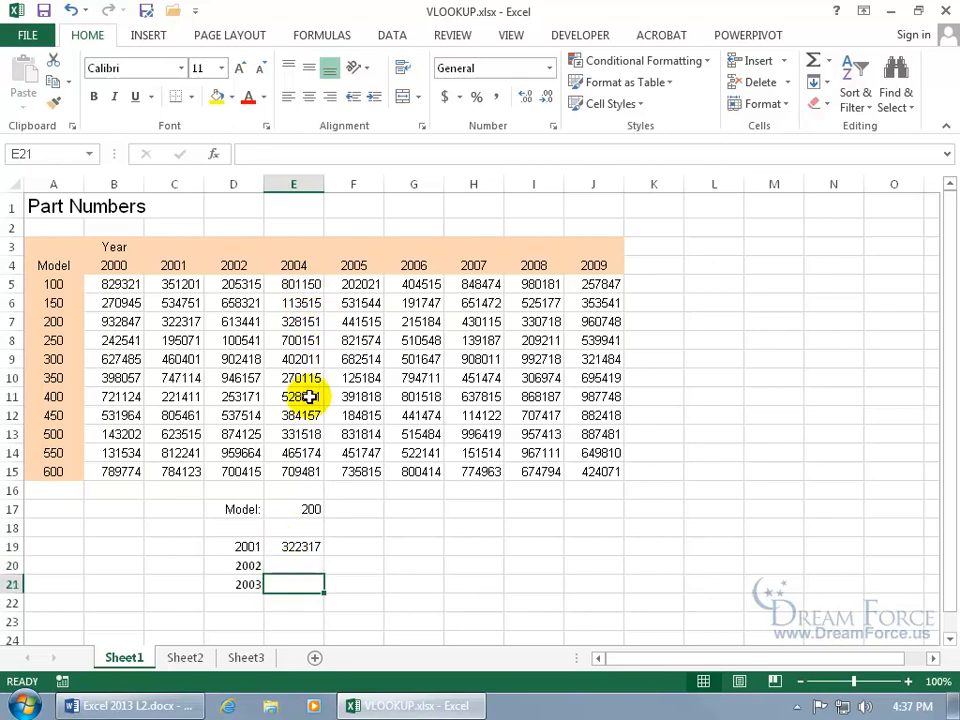
pyautogui.click(302, 546)
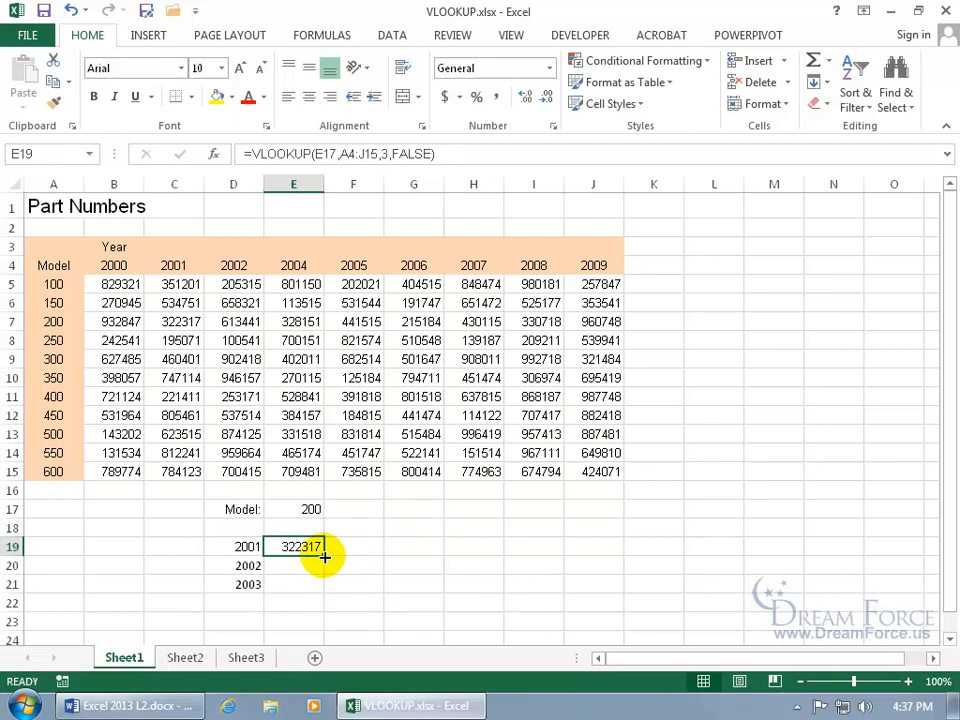
pyautogui.moveTo(325, 558); pyautogui.dragTo(322, 585)
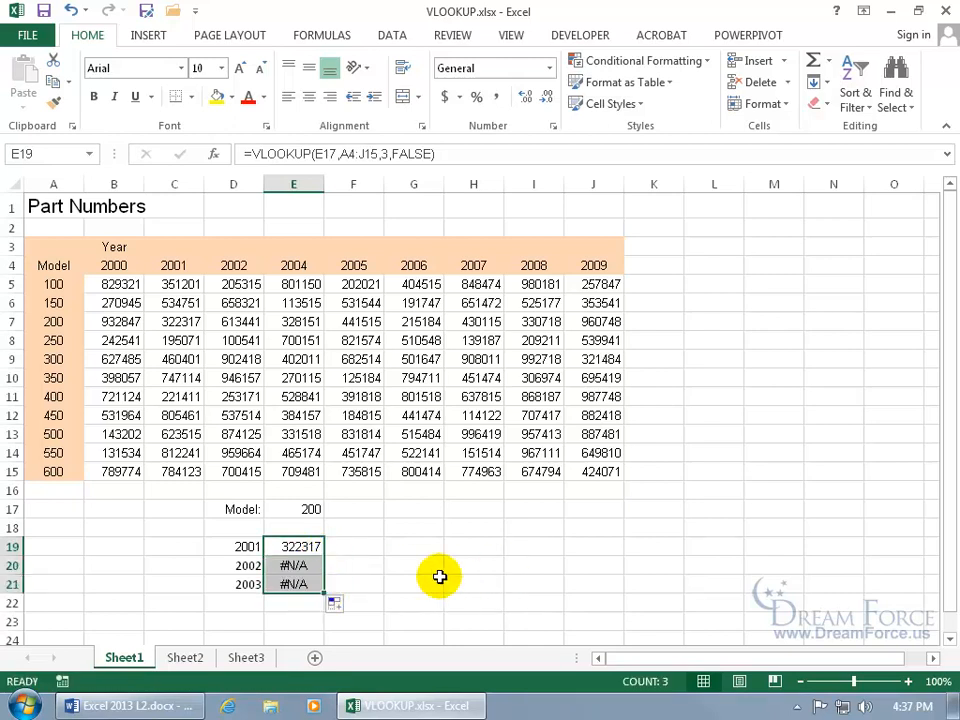
pyautogui.doubleClick(302, 584)
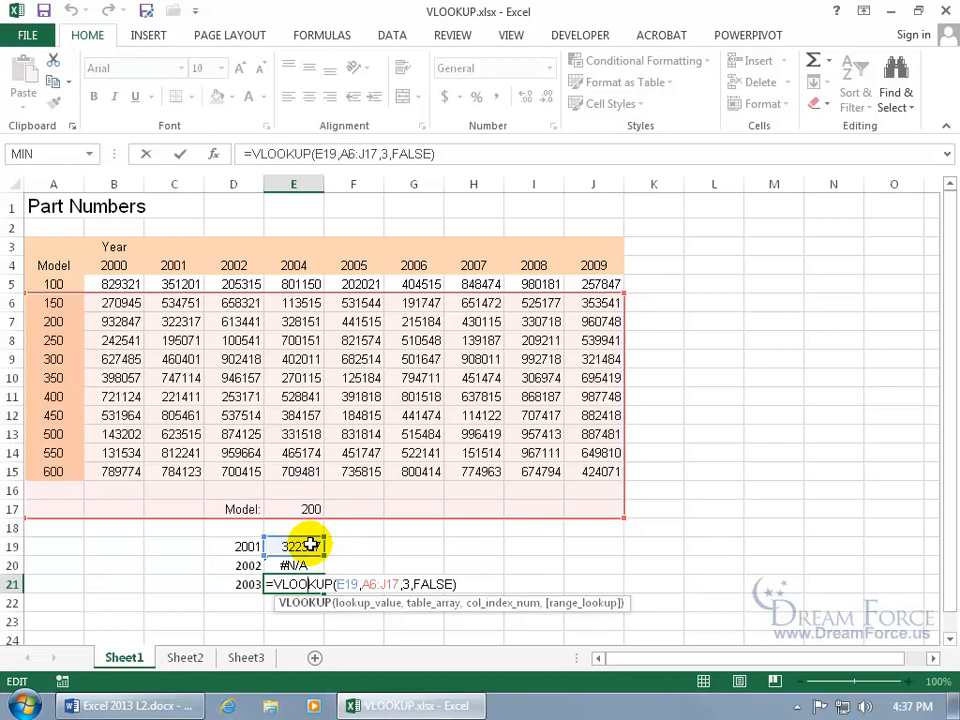
pyautogui.press('Escape')
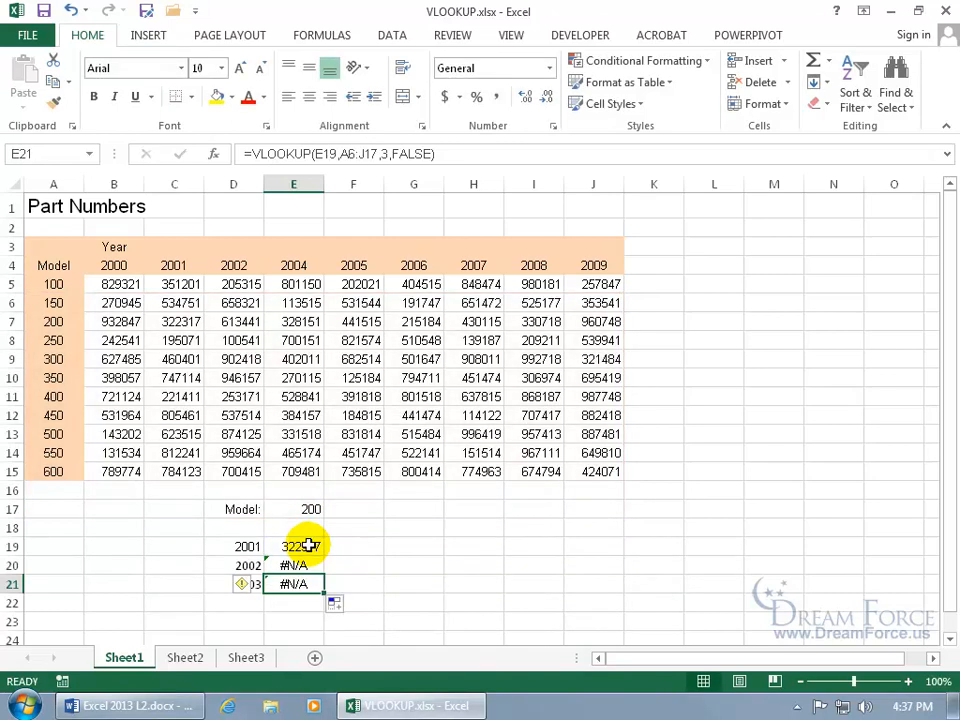
# Make the E19 formula's lookup value and table range absolute as $E$17 and $A$4:$J$15, and copy it down to E20:E21.
pyautogui.click(309, 545)
pyautogui.doubleClick(309, 545)
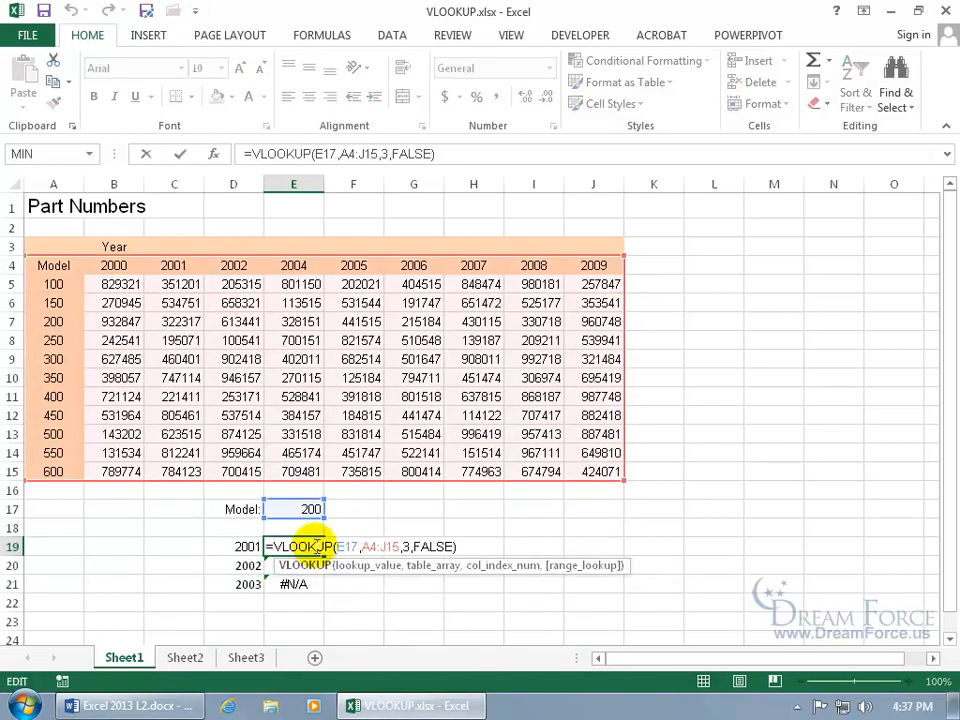
pyautogui.click(342, 546)
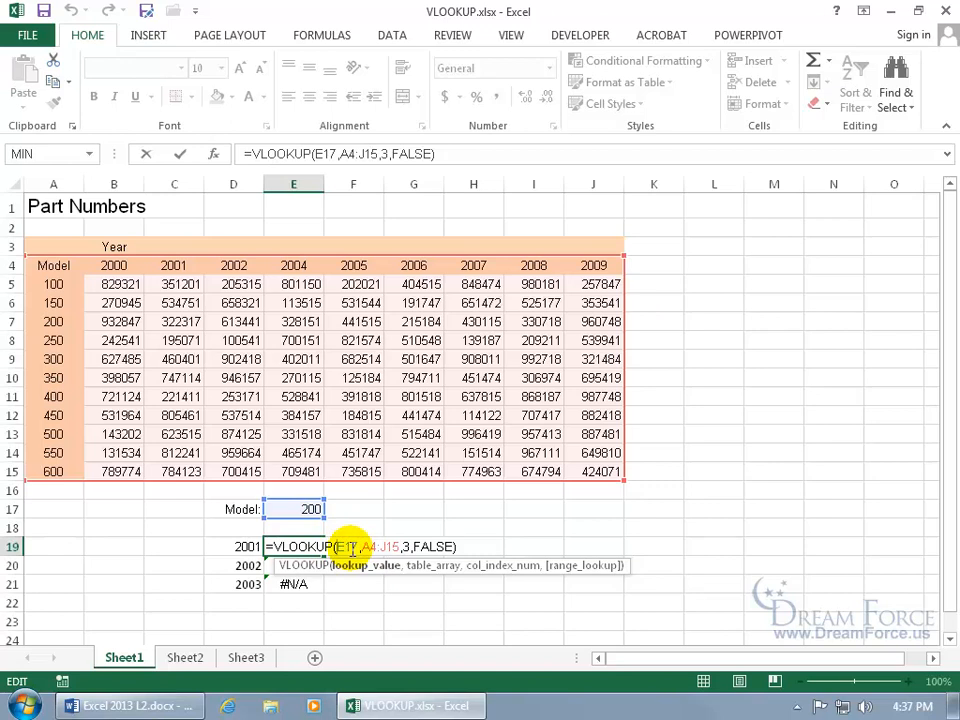
pyautogui.press('F4')
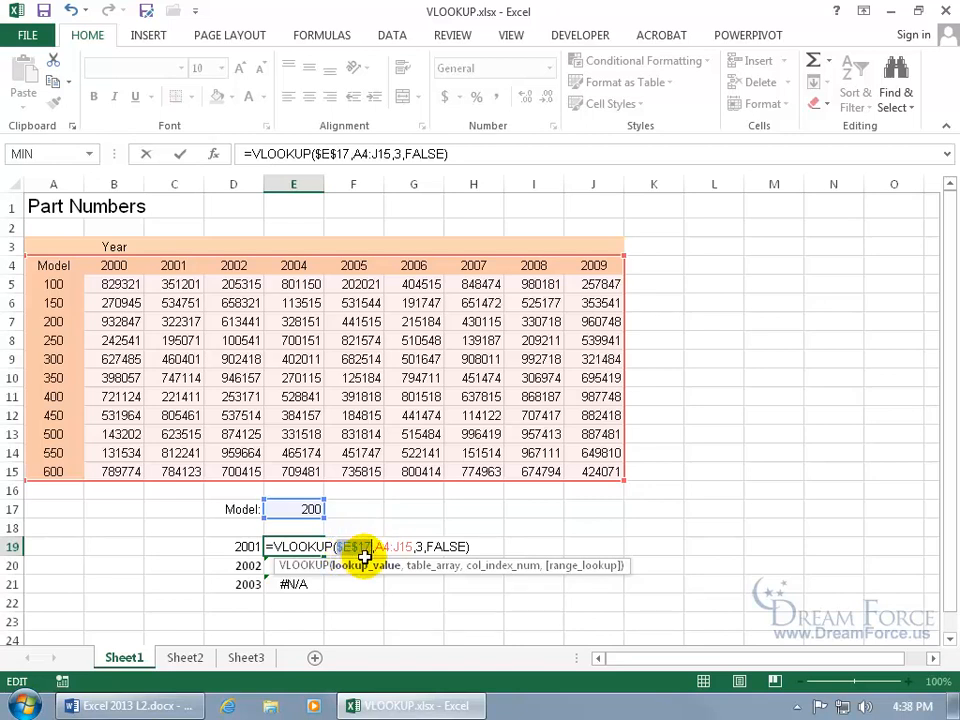
pyautogui.click(377, 546)
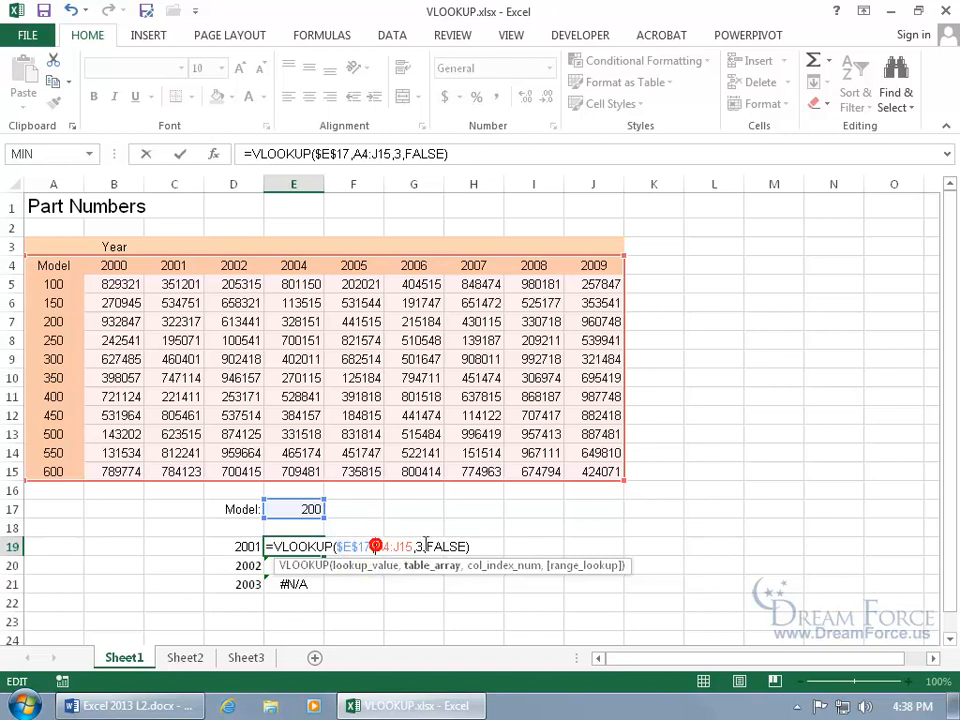
pyautogui.press('F4')
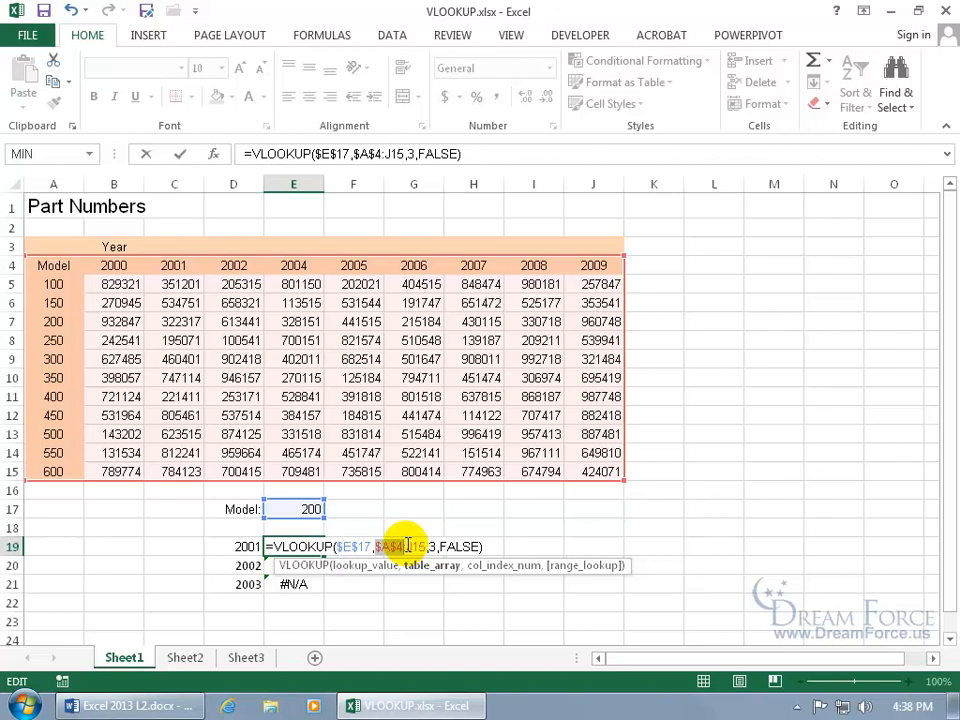
pyautogui.click(405, 546)
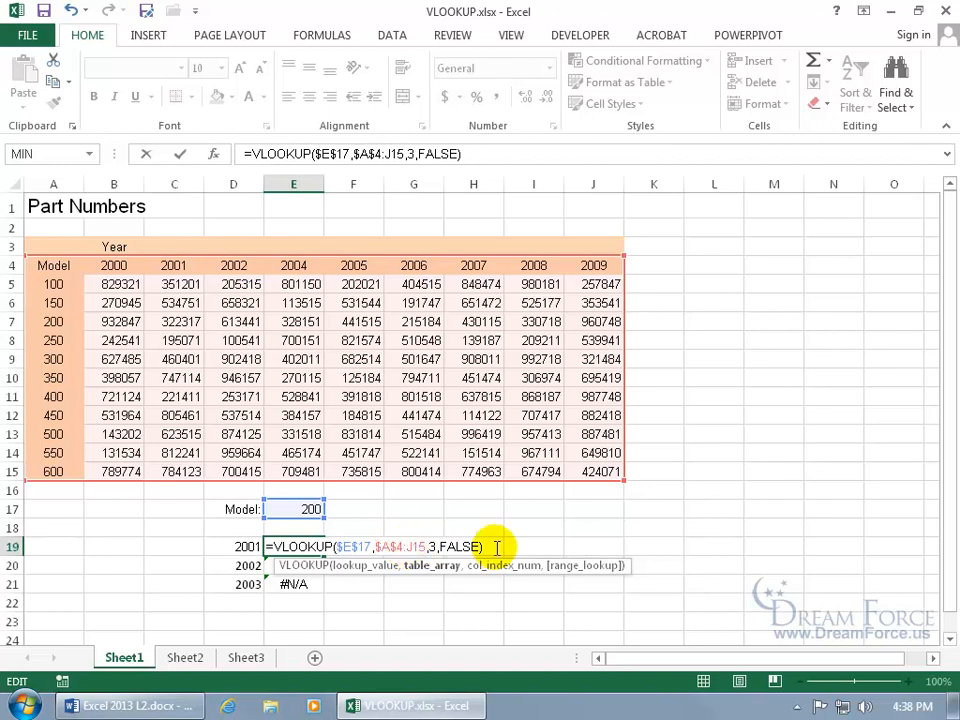
pyautogui.press('F4')
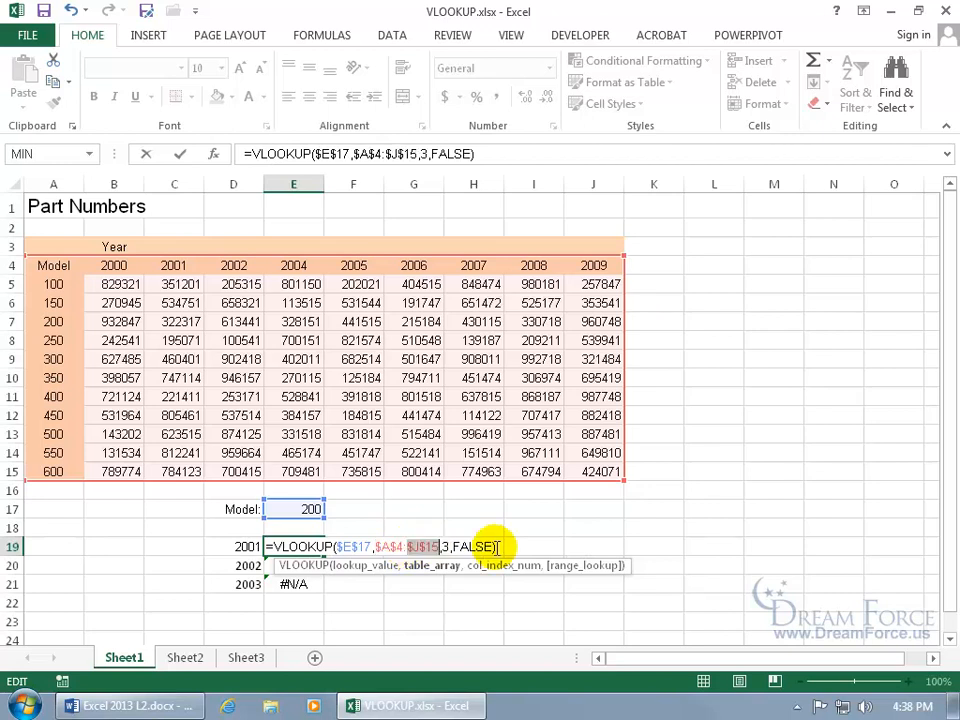
pyautogui.press('Return')
pyautogui.click(315, 548)
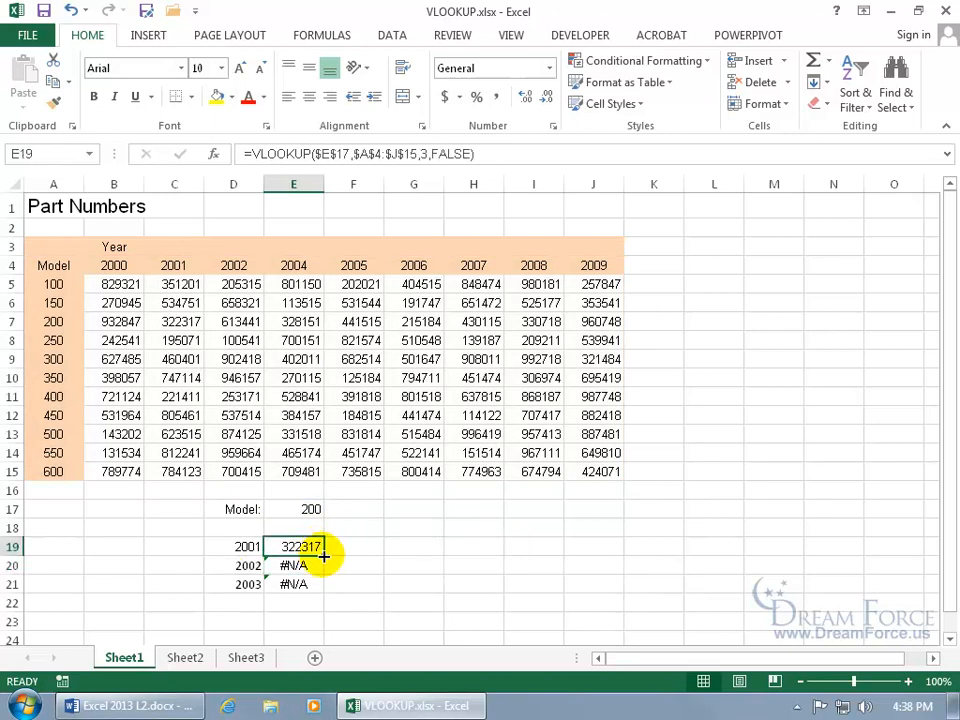
pyautogui.moveTo(324, 557); pyautogui.dragTo(322, 587)
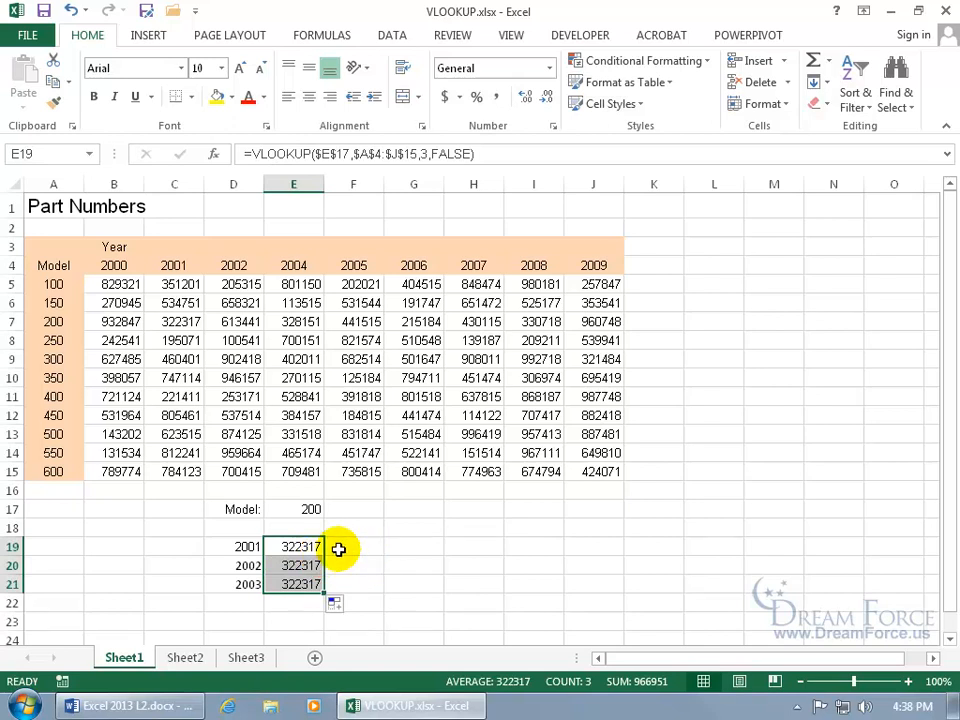
# Set the VLOOKUP column index number to 4 in E20 and to 5 in E21.
pyautogui.click(314, 564)
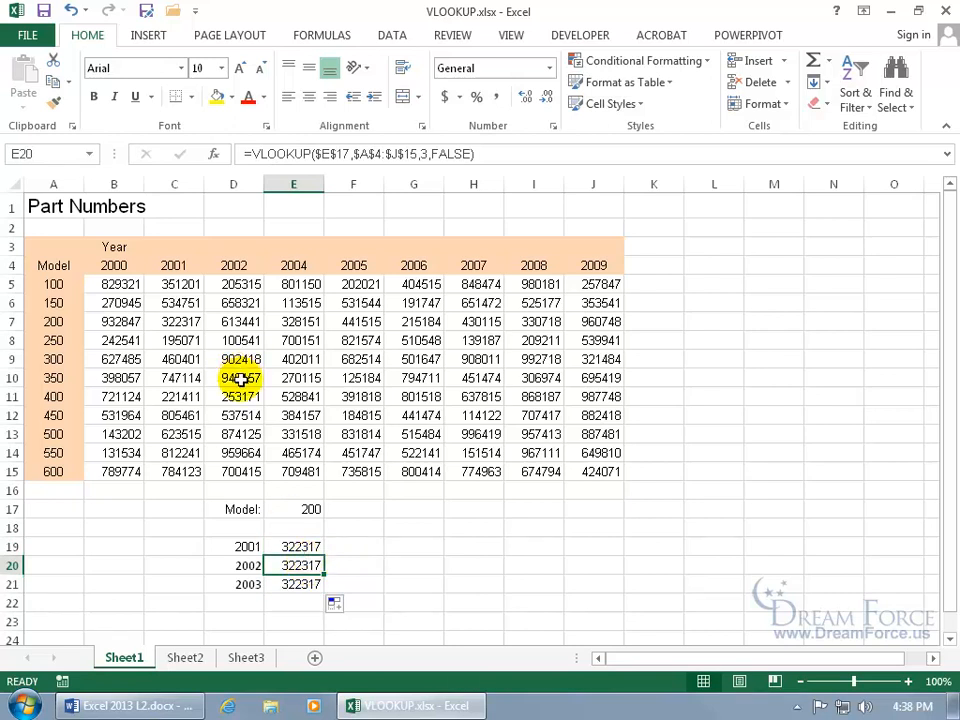
pyautogui.doubleClick(289, 565)
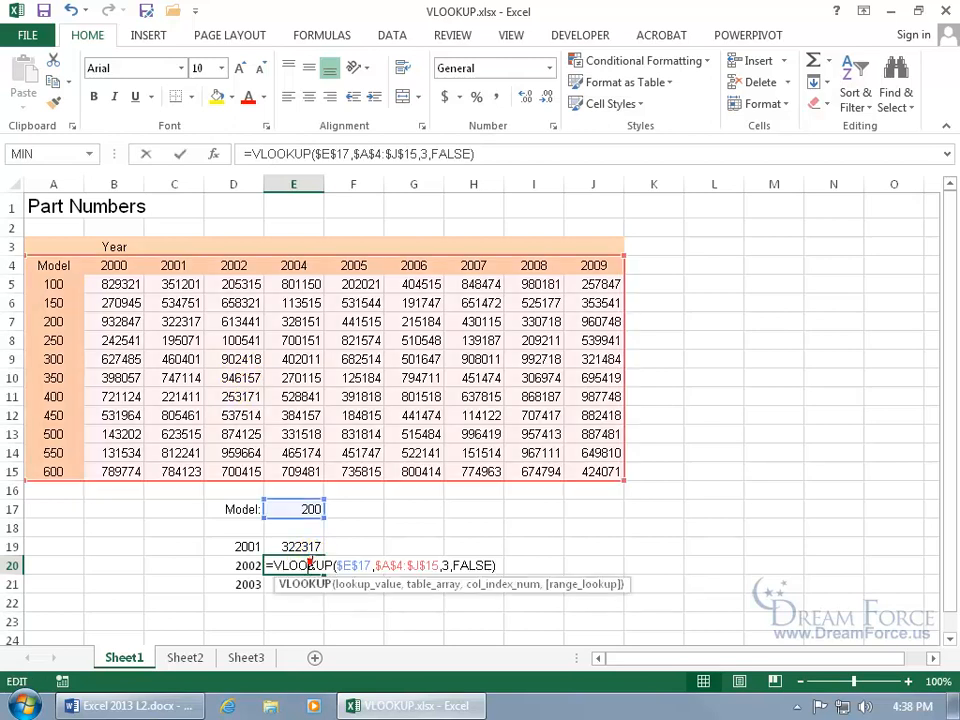
pyautogui.doubleClick(447, 565)
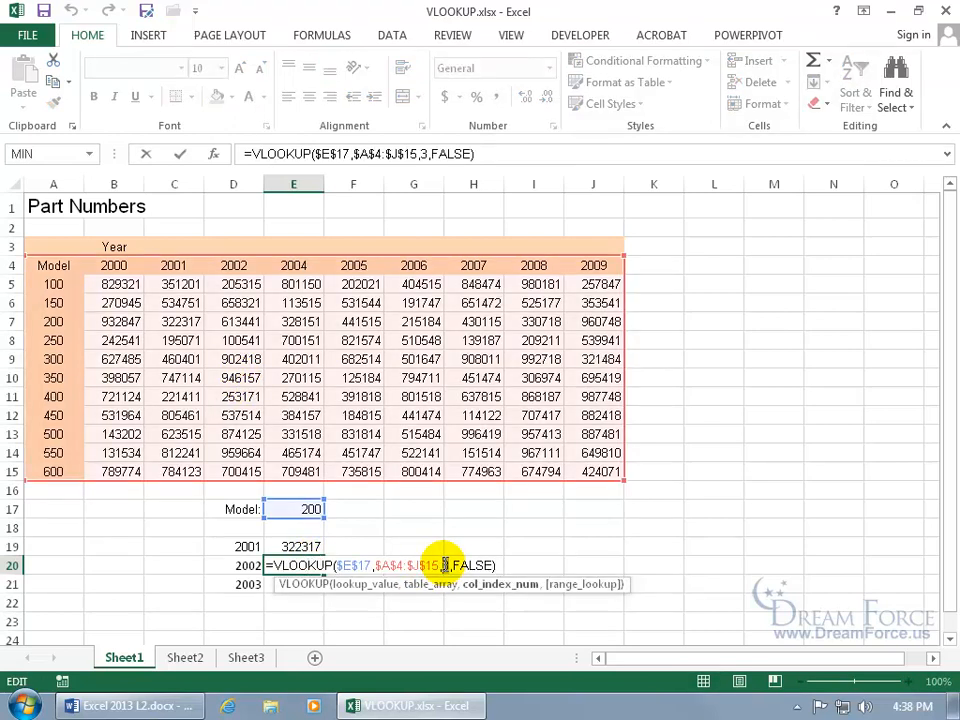
pyautogui.write('4')
pyautogui.press('Return')
pyautogui.doubleClick(300, 583)
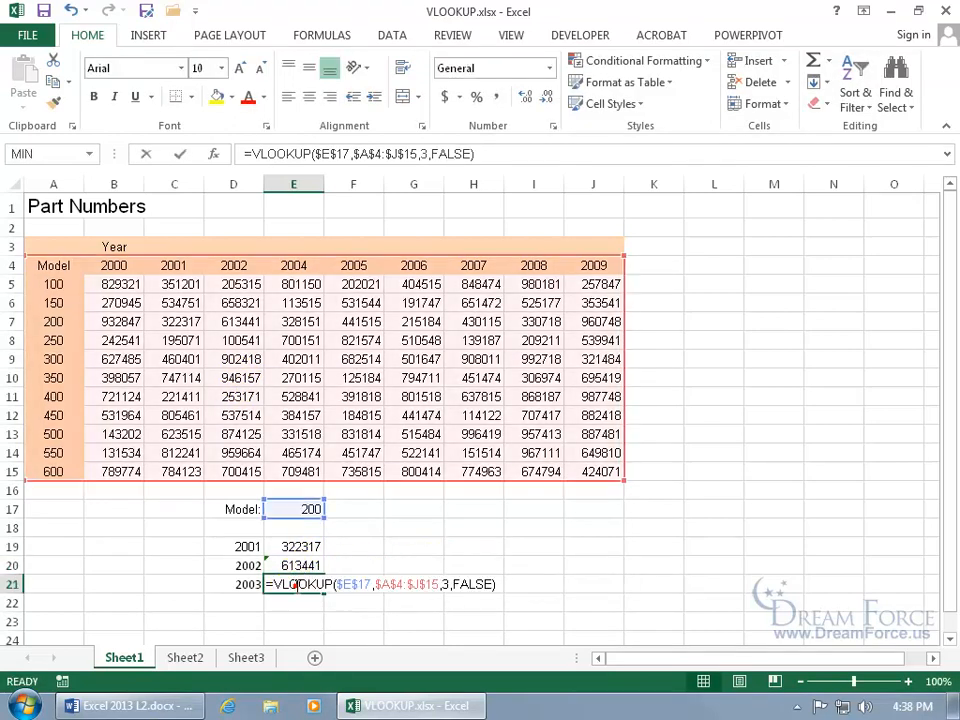
pyautogui.doubleClick(447, 584)
pyautogui.write('5')
pyautogui.press('Return')
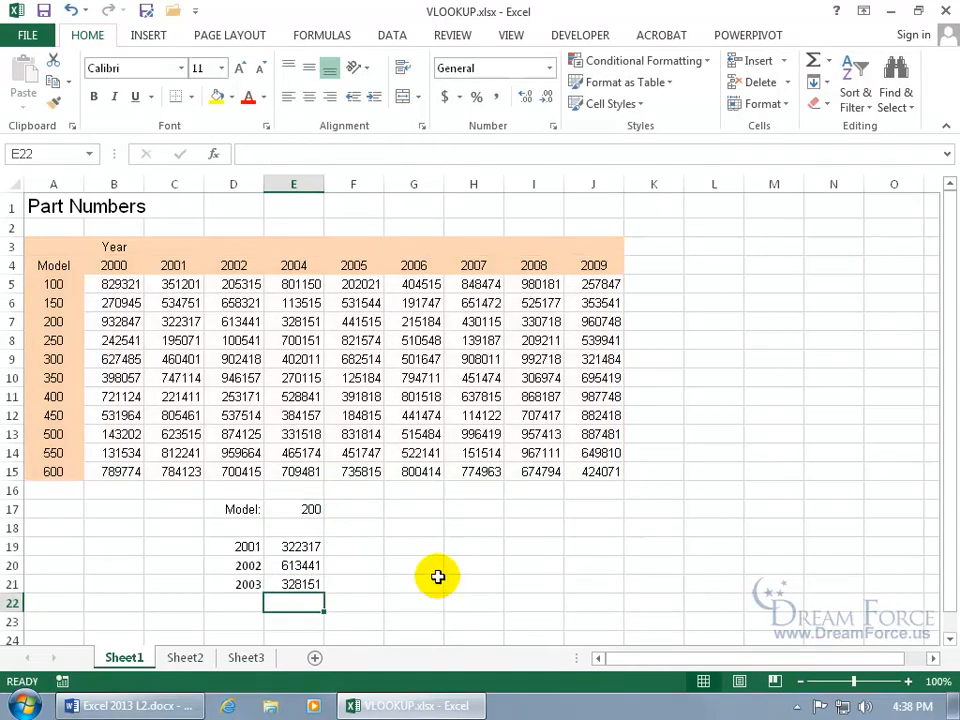
# Set the model in E17 to 250 and review the lookups in E19 and E20.
pyautogui.click(311, 509)
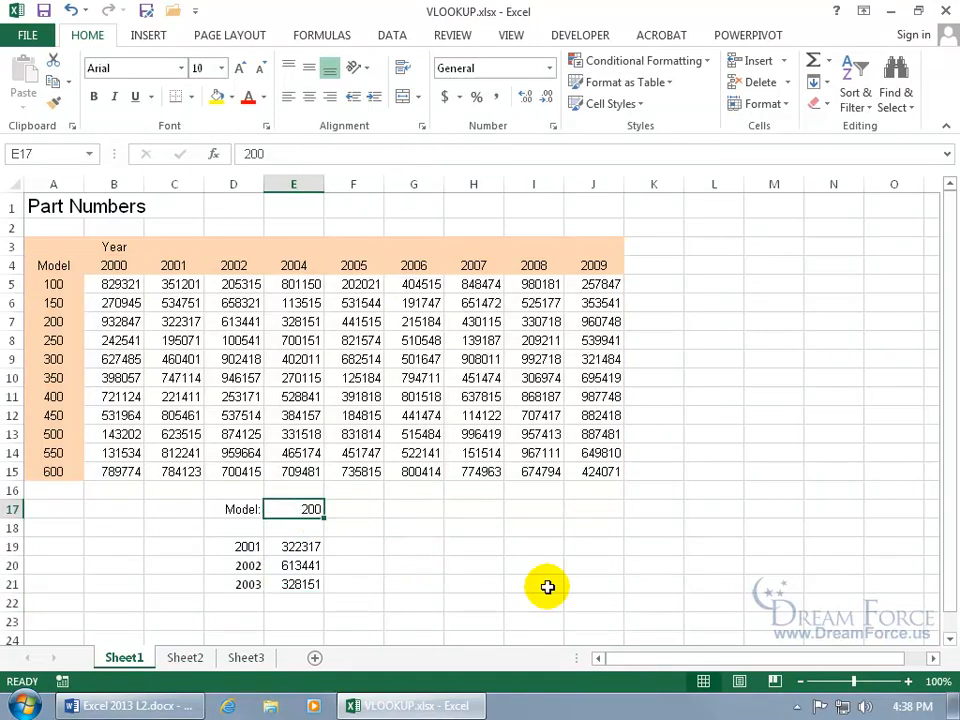
pyautogui.write('250')
pyautogui.press('Return')
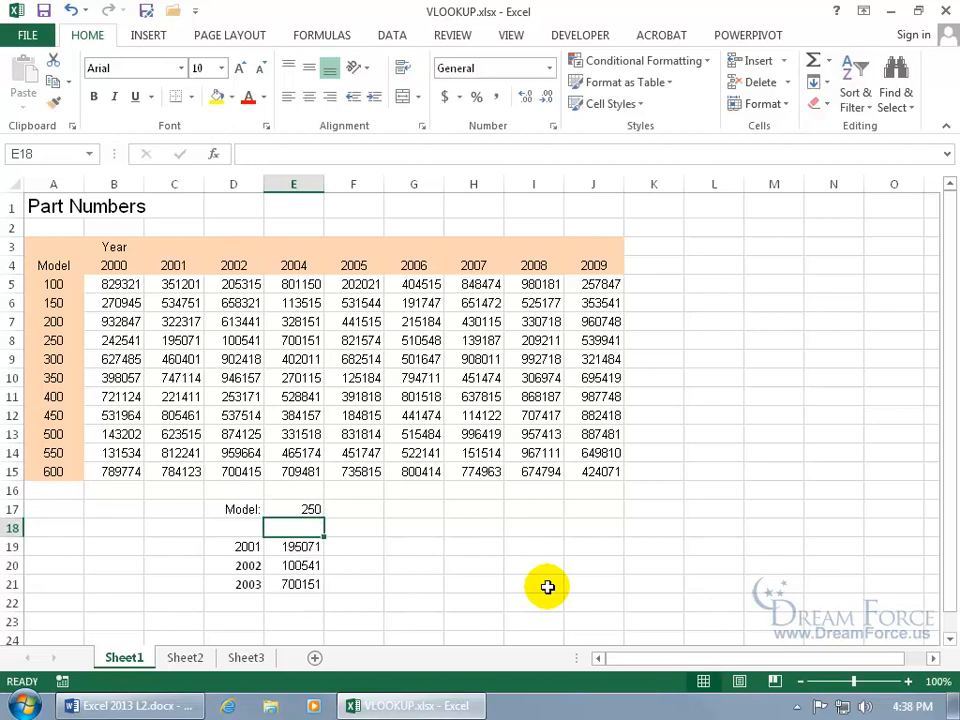
pyautogui.click(298, 549)
pyautogui.click(298, 566)
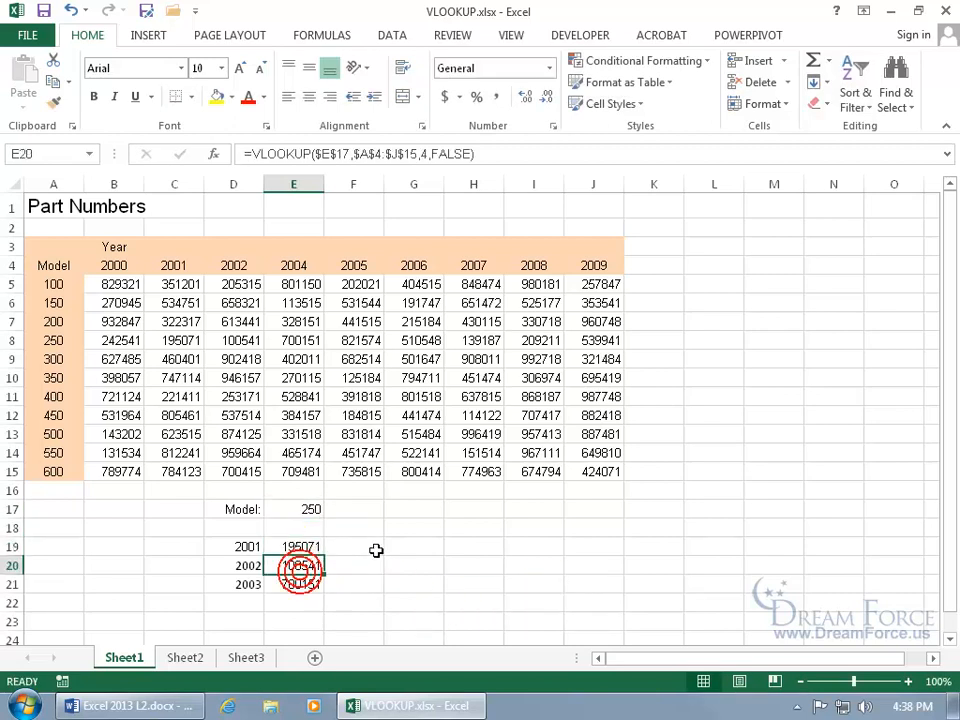
pyautogui.click(376, 549)
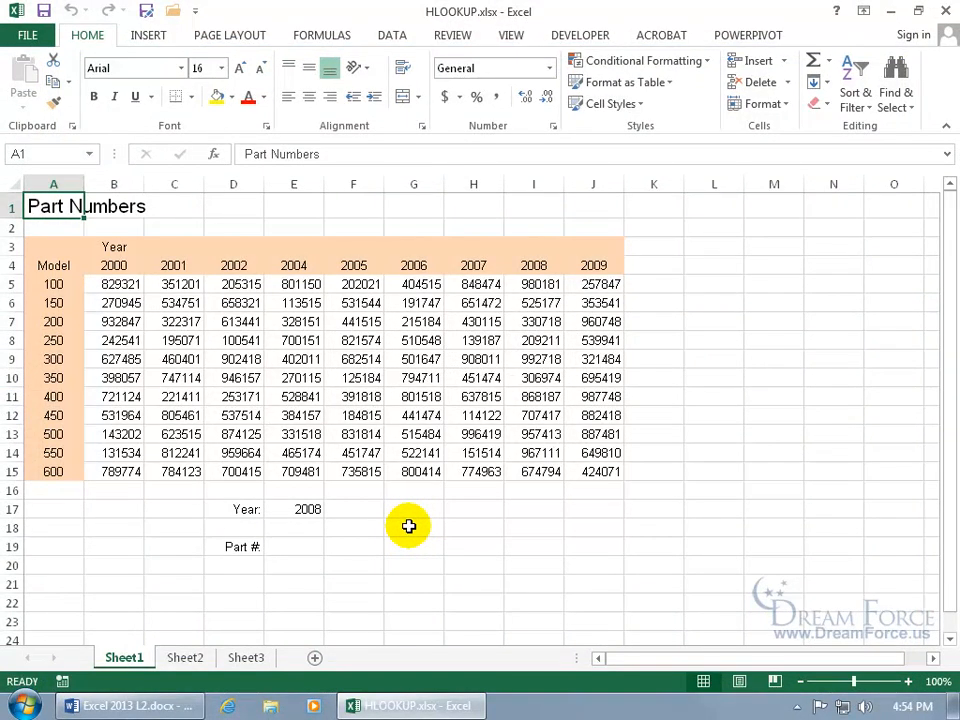
# In HLOOKUP.xlsx, examine the year entry in E17, the 2008 column, the models in A5:A15 and the year headings in B4:J4.
pyautogui.click(300, 523)
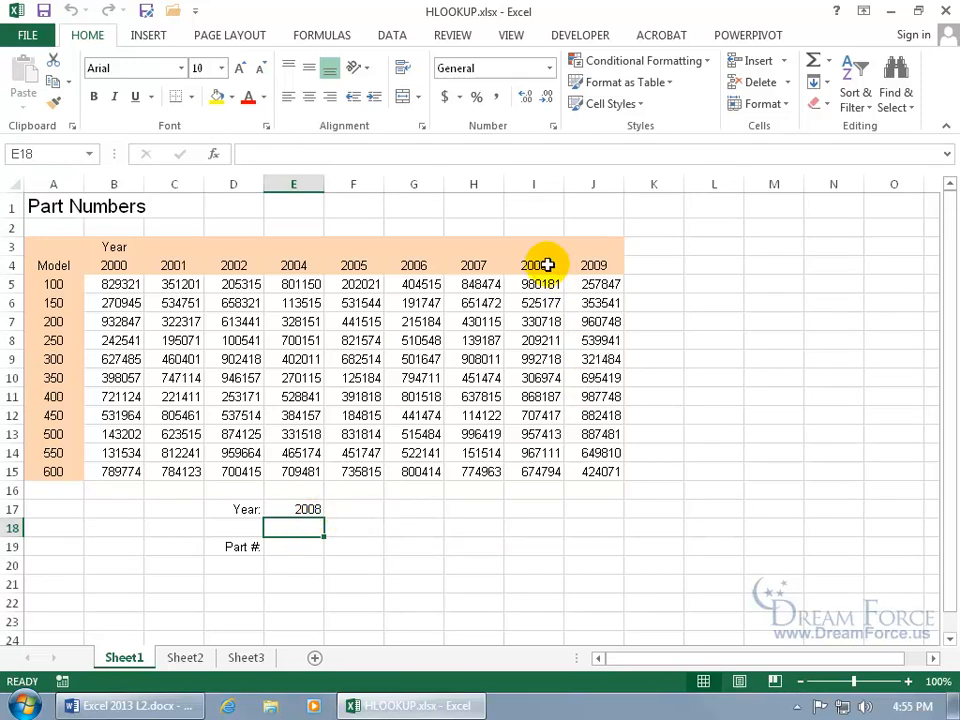
pyautogui.click(548, 265)
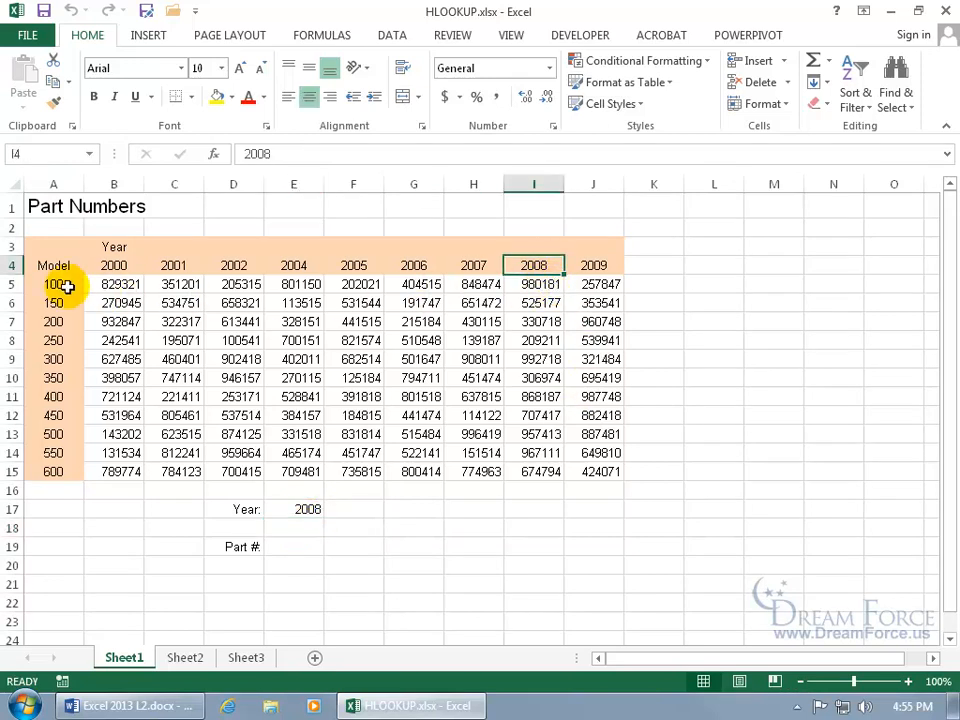
pyautogui.click(536, 285)
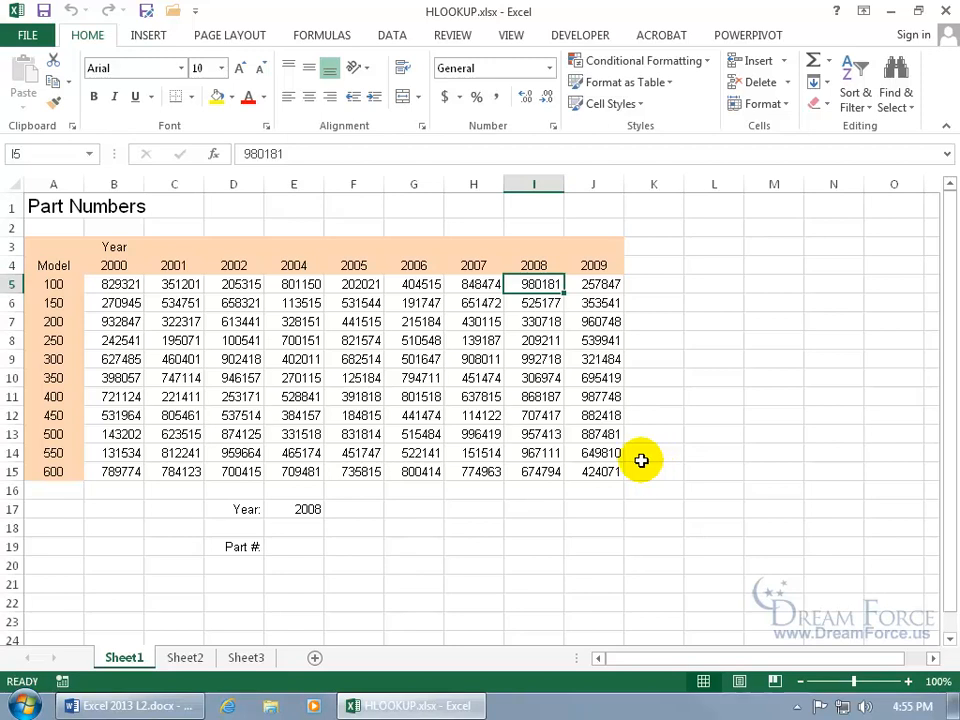
pyautogui.click(302, 509)
pyautogui.moveTo(70, 283); pyautogui.dragTo(85, 458)
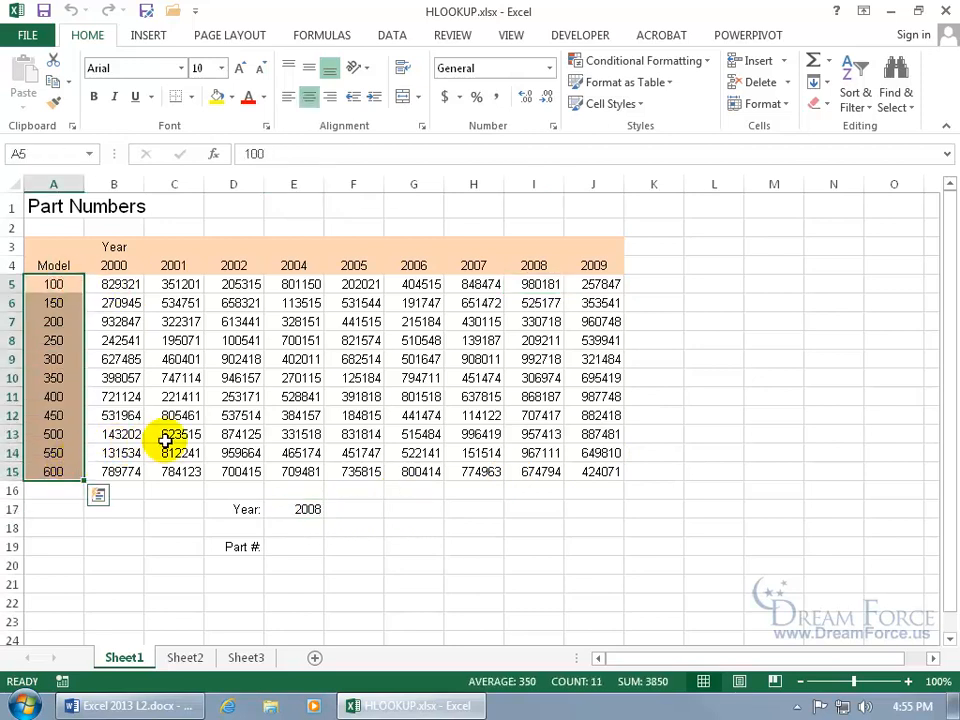
pyautogui.click(110, 265)
pyautogui.moveTo(165, 265); pyautogui.dragTo(583, 266)
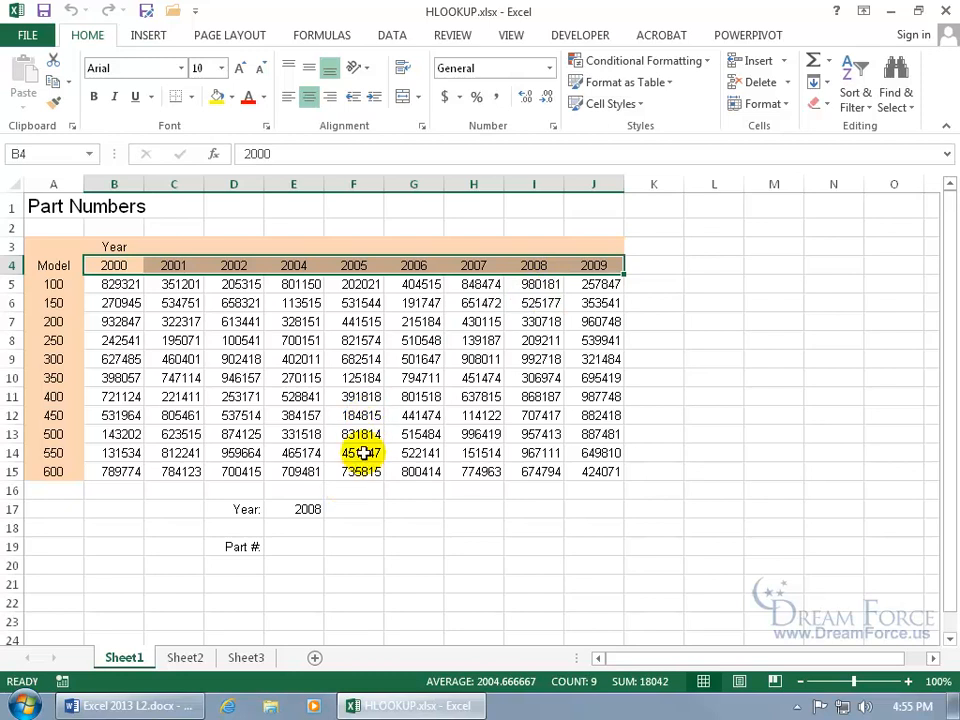
# Enter =HLOOKUP(E17,A4:J15,3) in E19 and compare its result with model 150's part number for 2008 in I6.
pyautogui.click(297, 548)
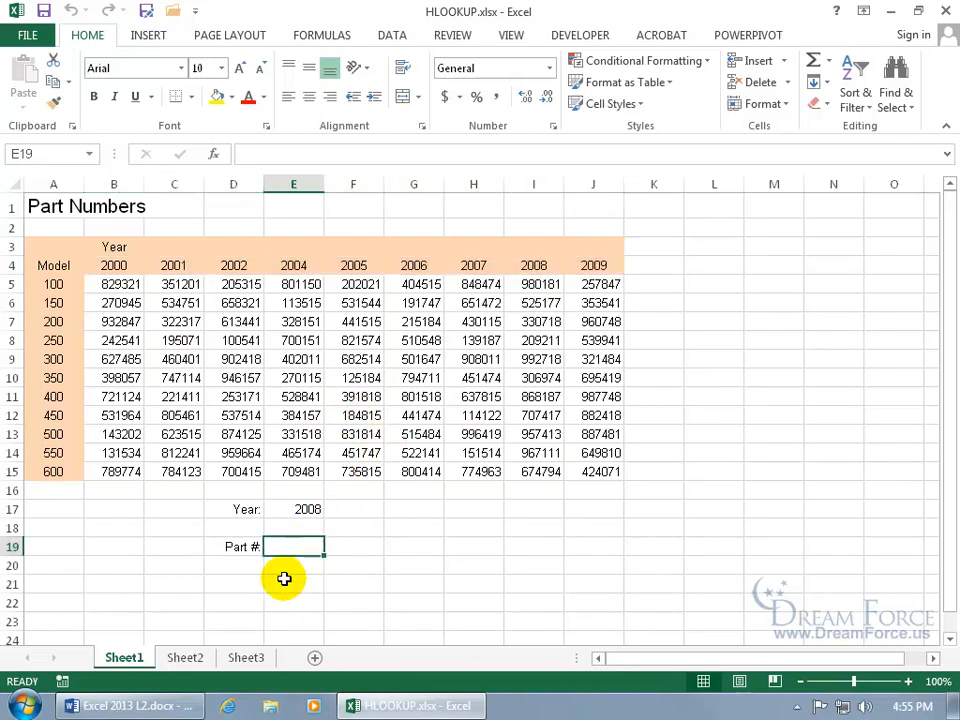
pyautogui.write('=')
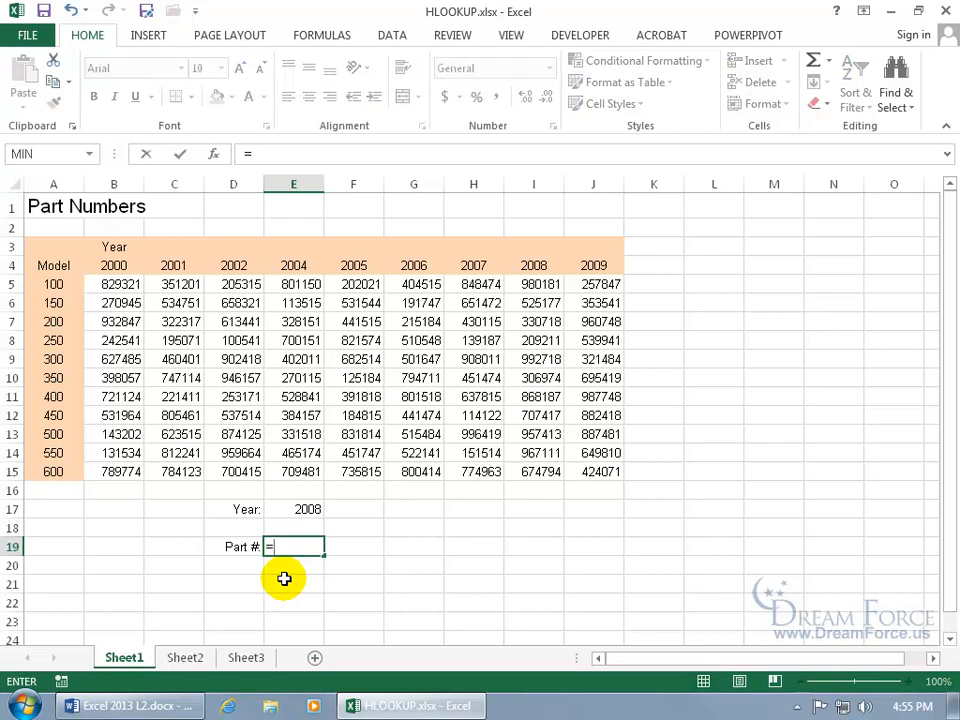
pyautogui.write('hl')
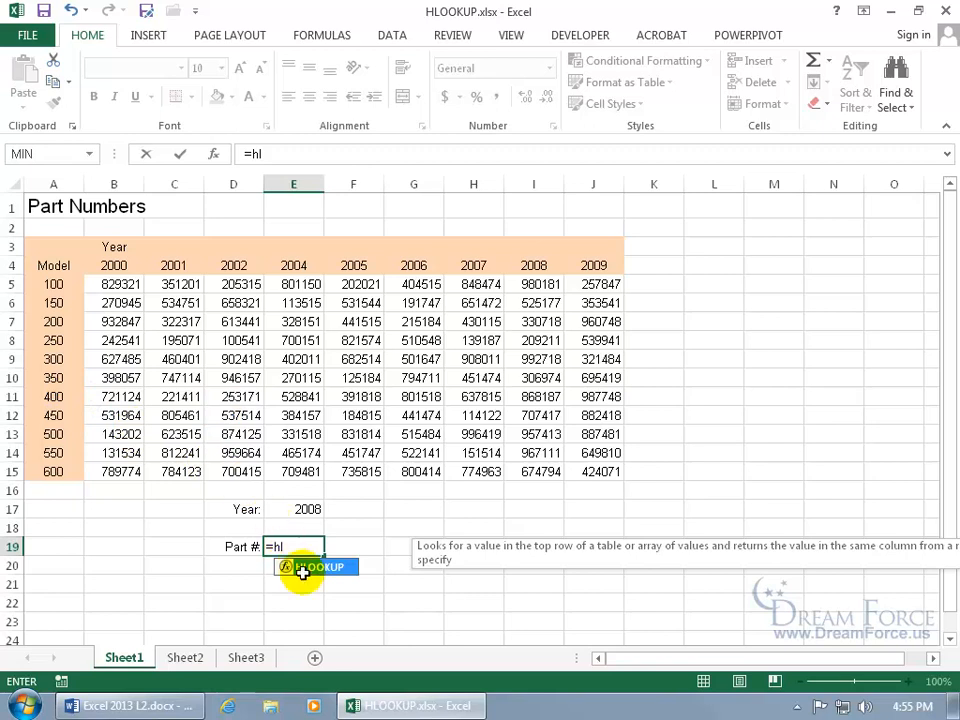
pyautogui.press('Tab')
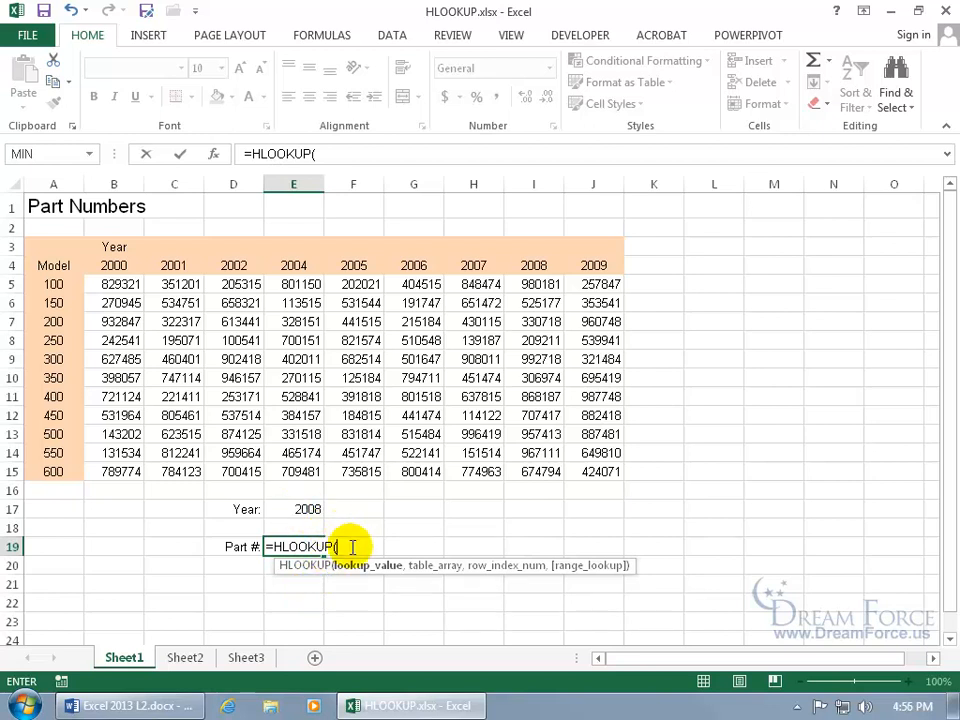
pyautogui.click(309, 510)
pyautogui.write(',')
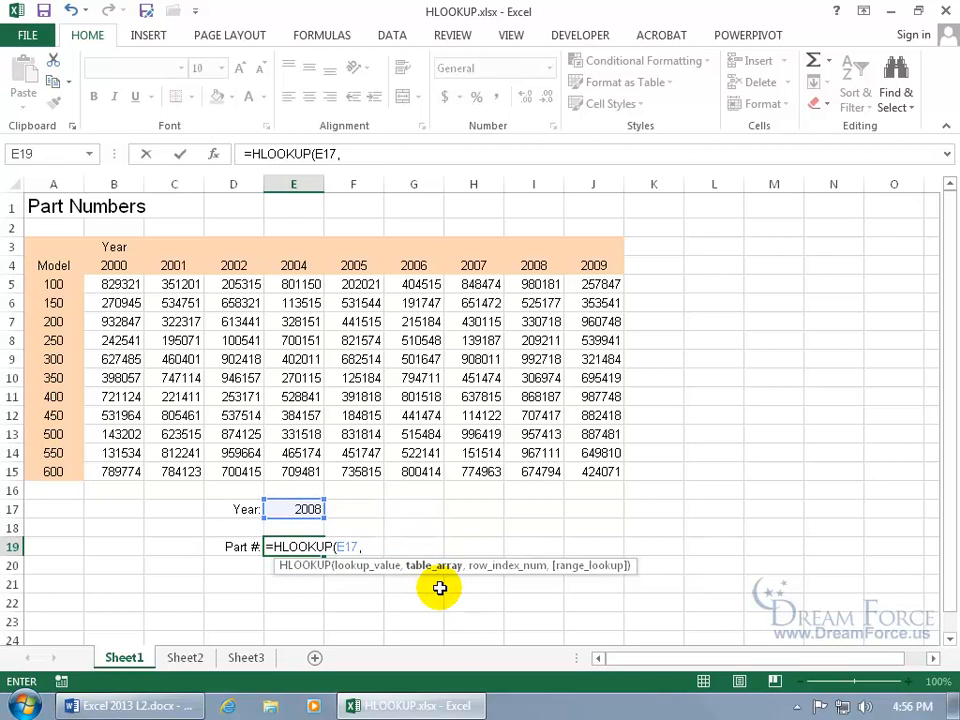
pyautogui.write('a')
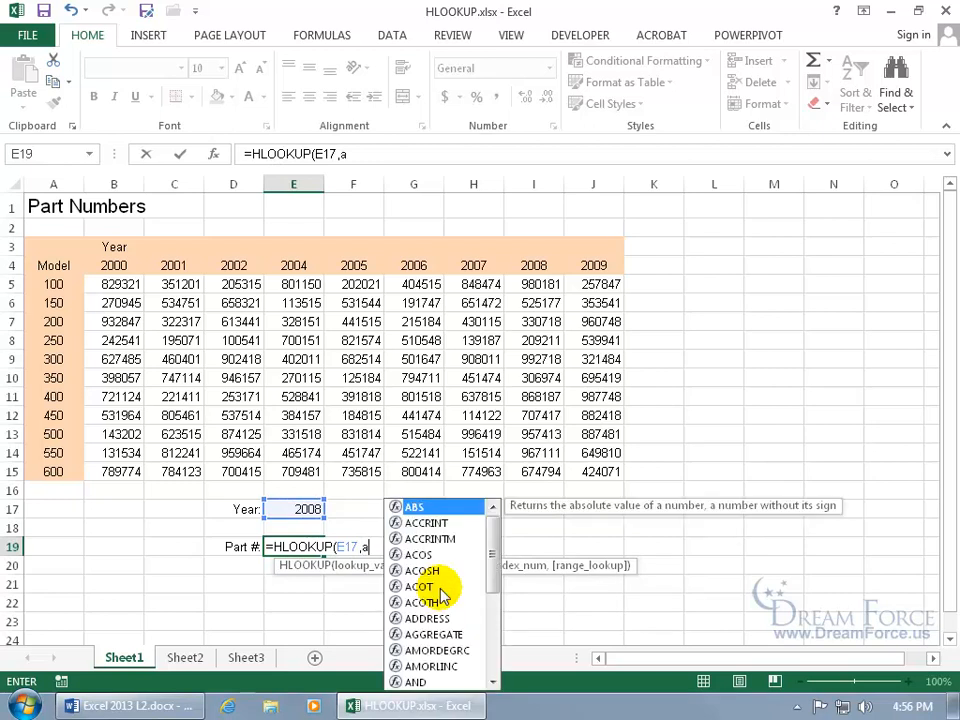
pyautogui.write('4:')
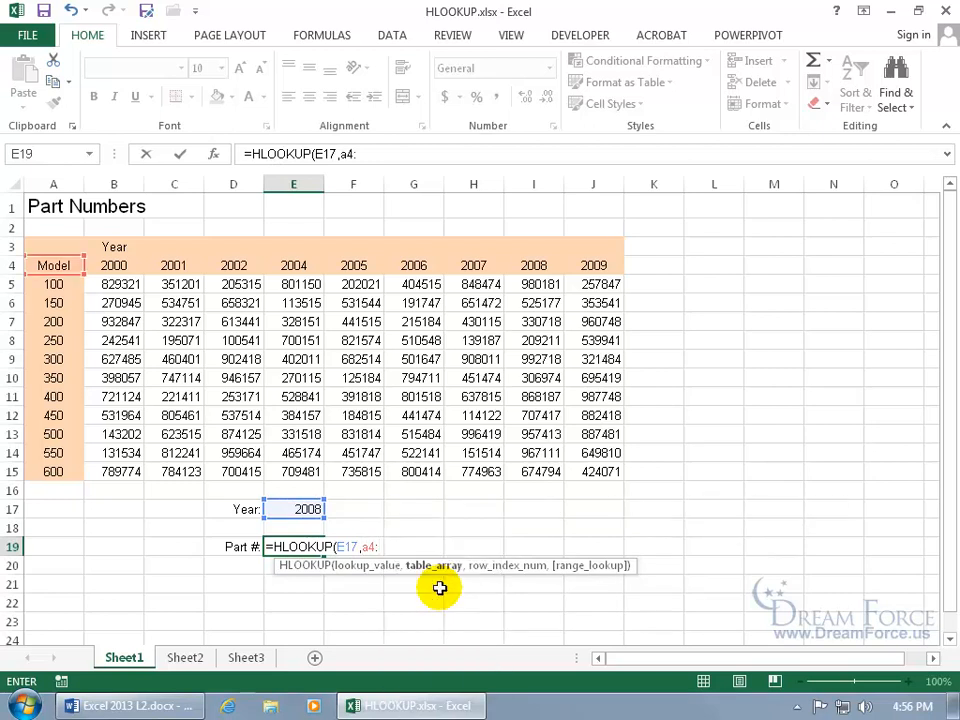
pyautogui.write('j1')
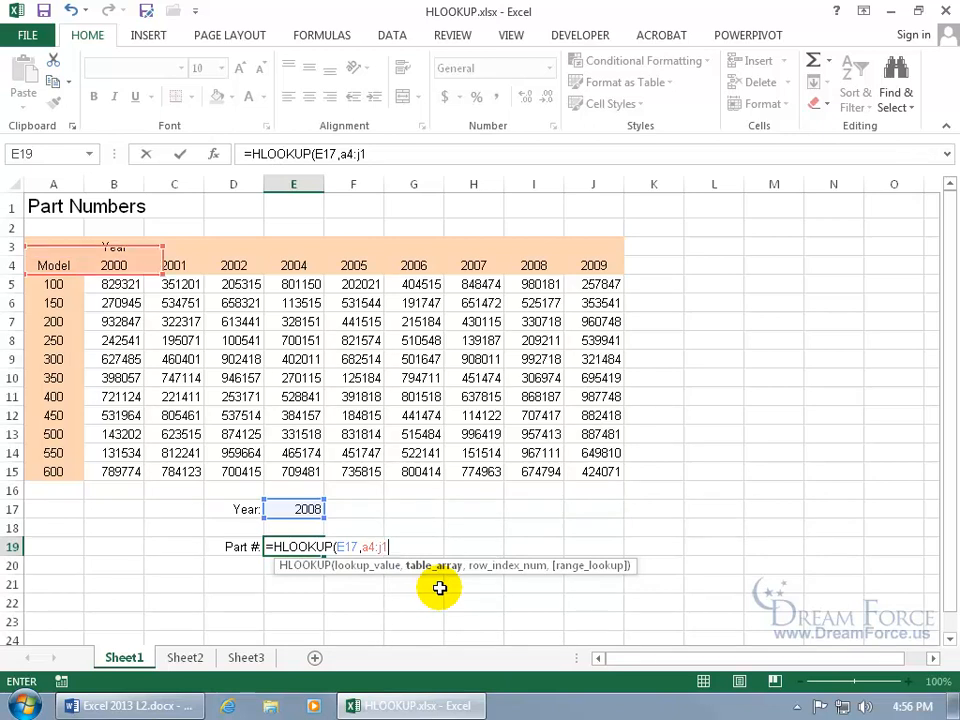
pyautogui.write('5,')
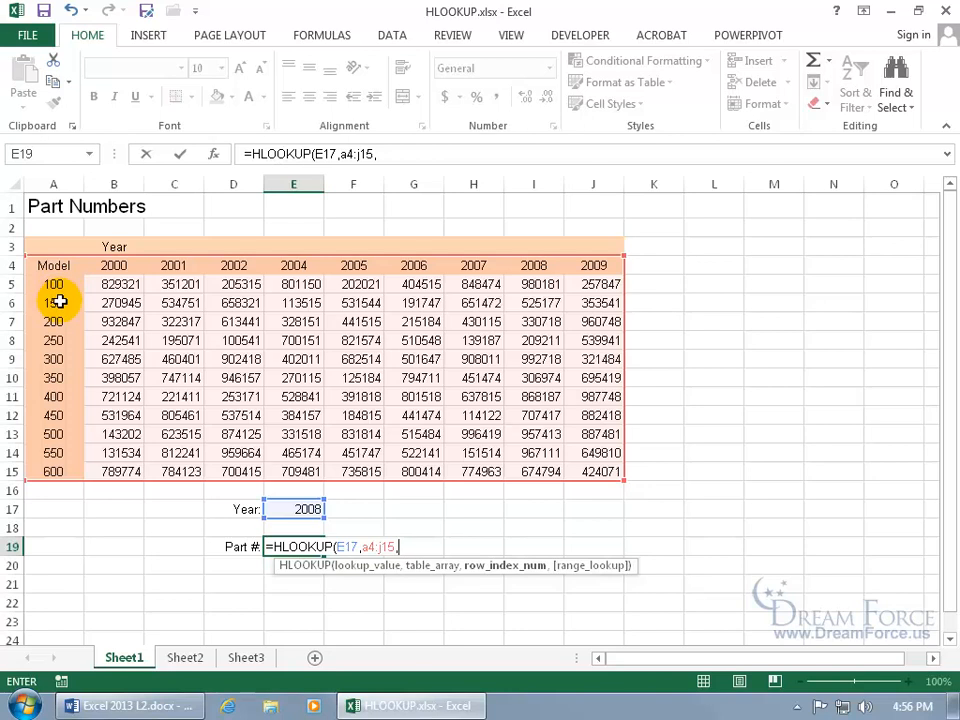
pyautogui.write('3')
pyautogui.press('Return')
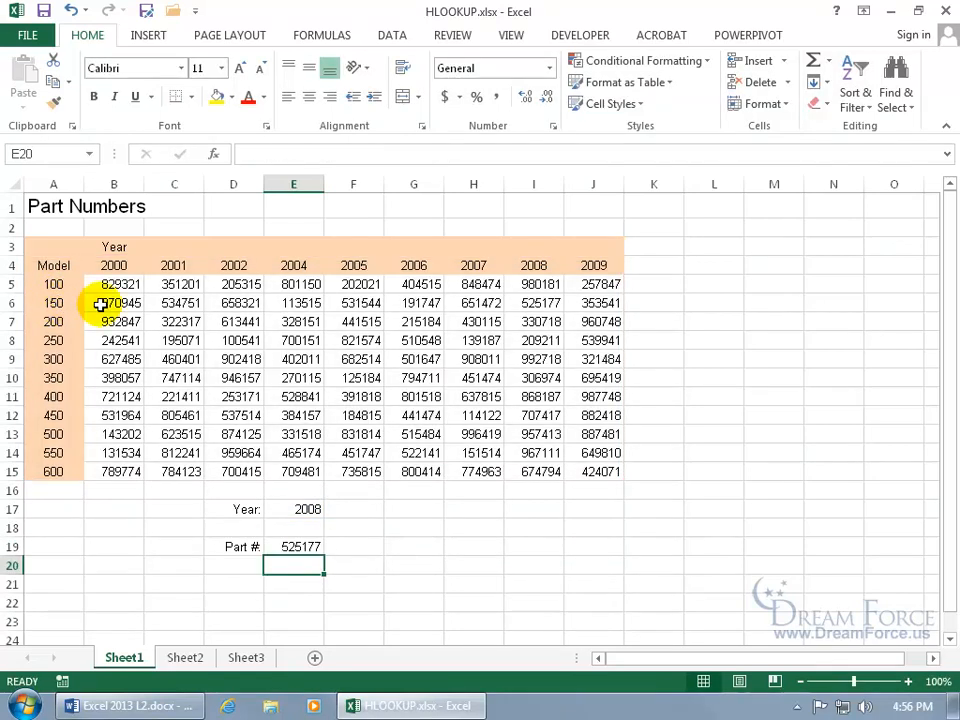
pyautogui.click(540, 303)
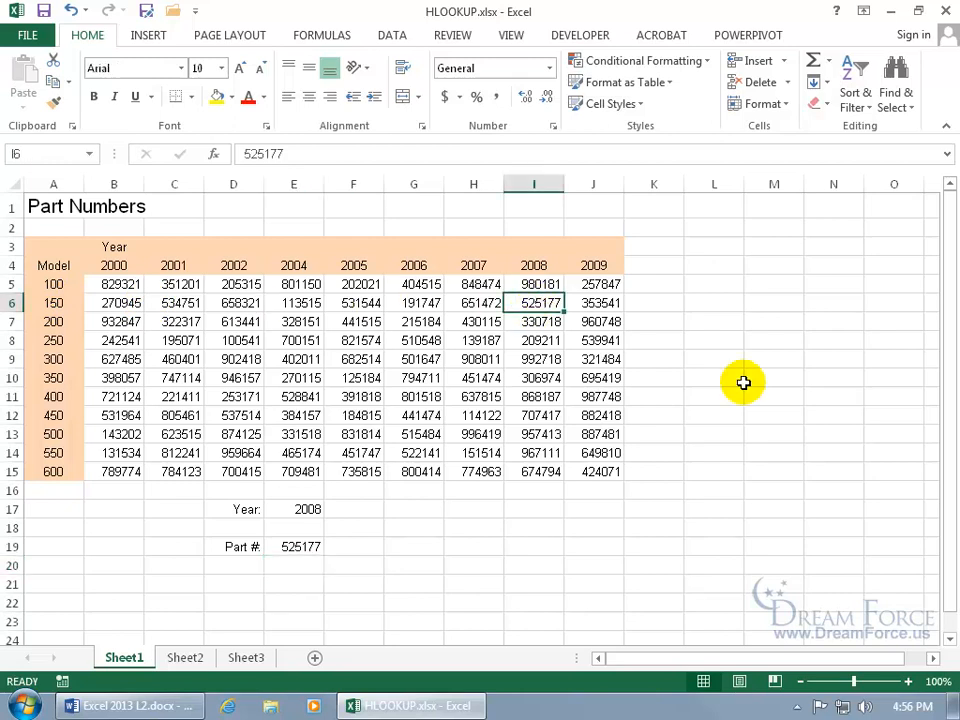
pyautogui.click(291, 546)
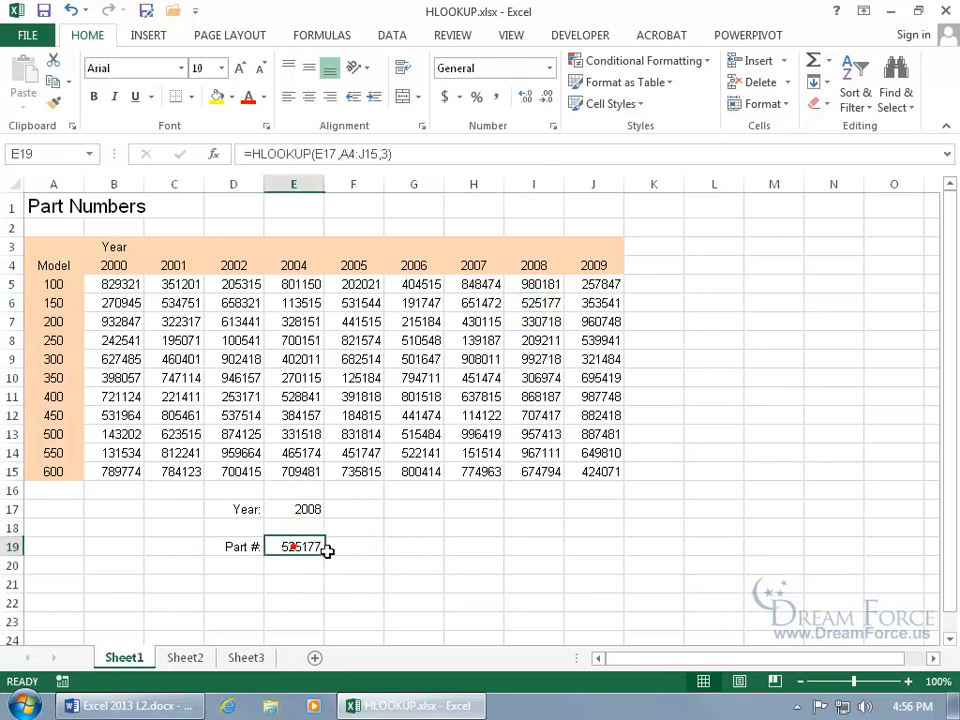
# Set the year in E17 to 2009 and check the lookup against model 150's 2009 part number in J6.
pyautogui.click(312, 511)
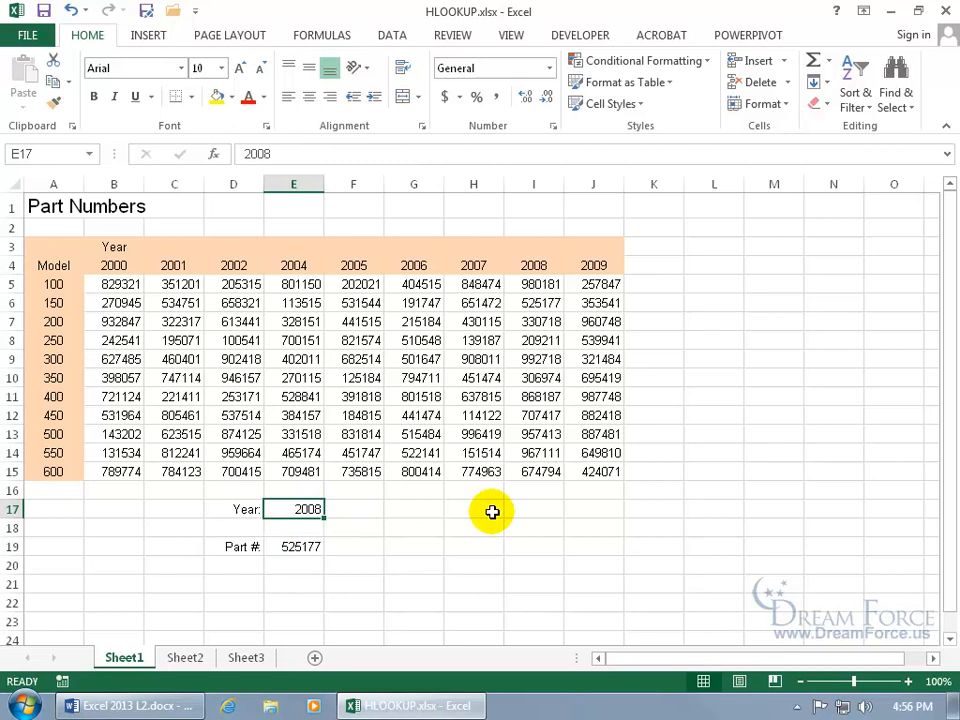
pyautogui.write('2009')
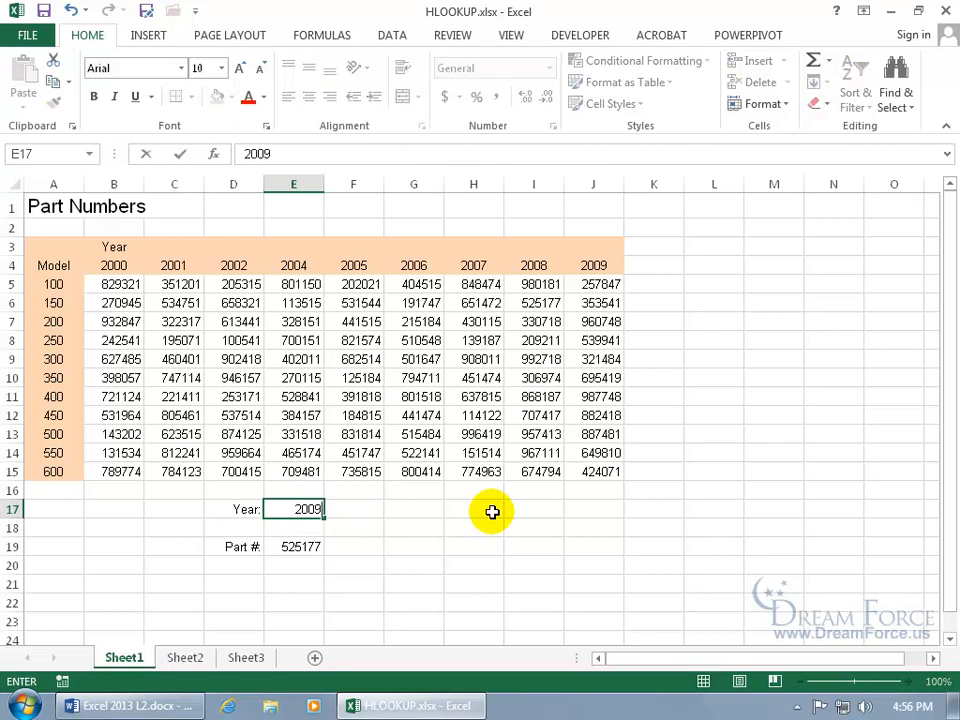
pyautogui.press('Return')
pyautogui.click(606, 303)
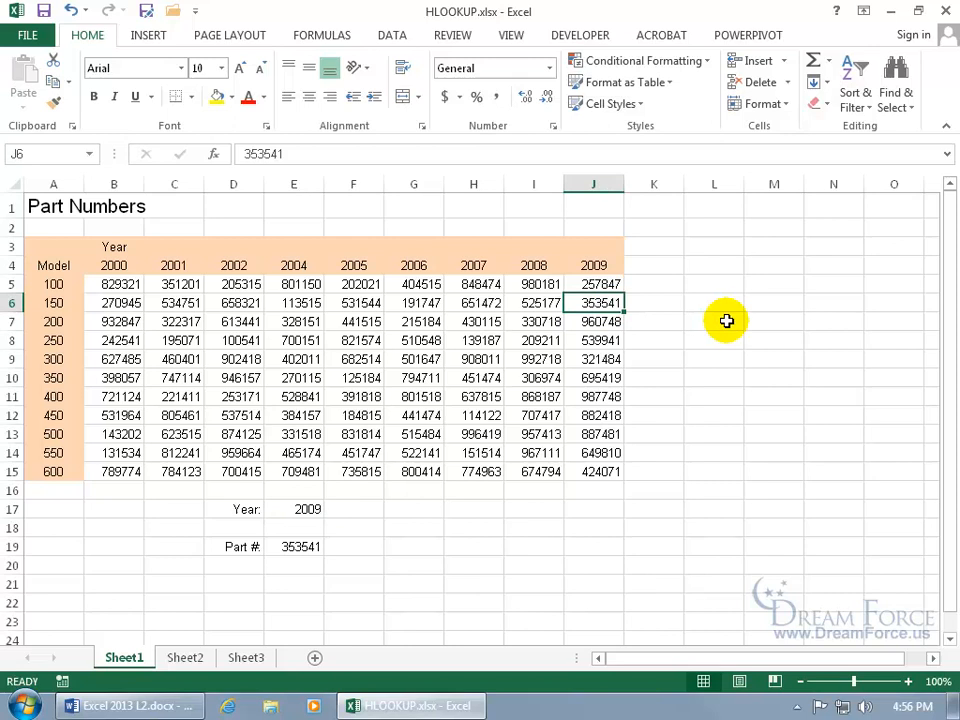
# Change the row index number of the E19 HLOOKUP formula to 2 and check it against model 100's 2009 part number.
pyautogui.click(294, 547)
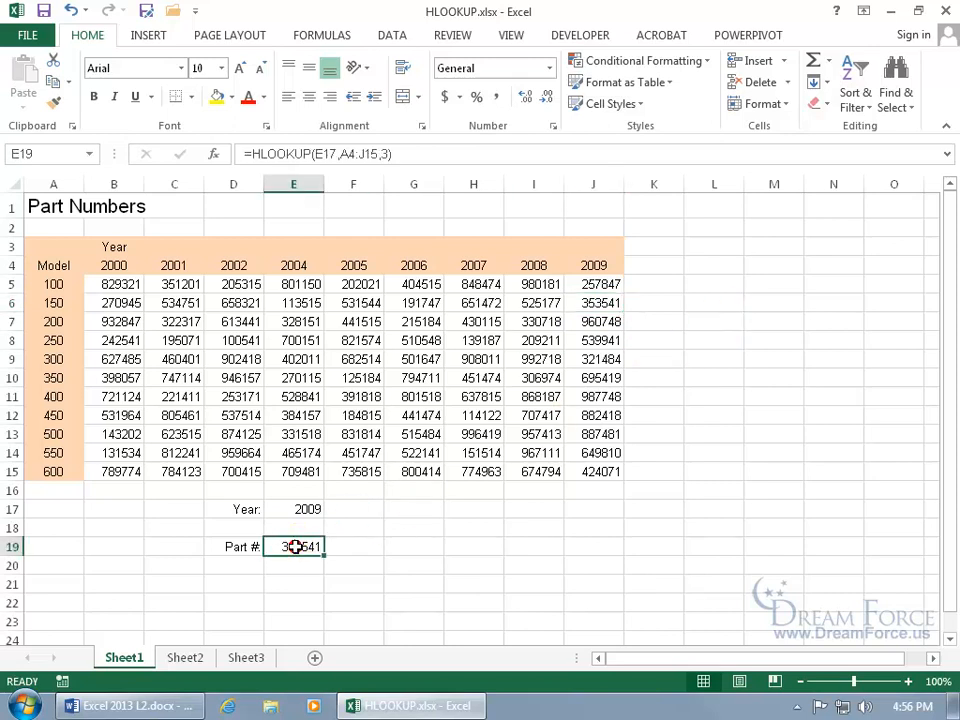
pyautogui.doubleClick(294, 547)
pyautogui.click(406, 546)
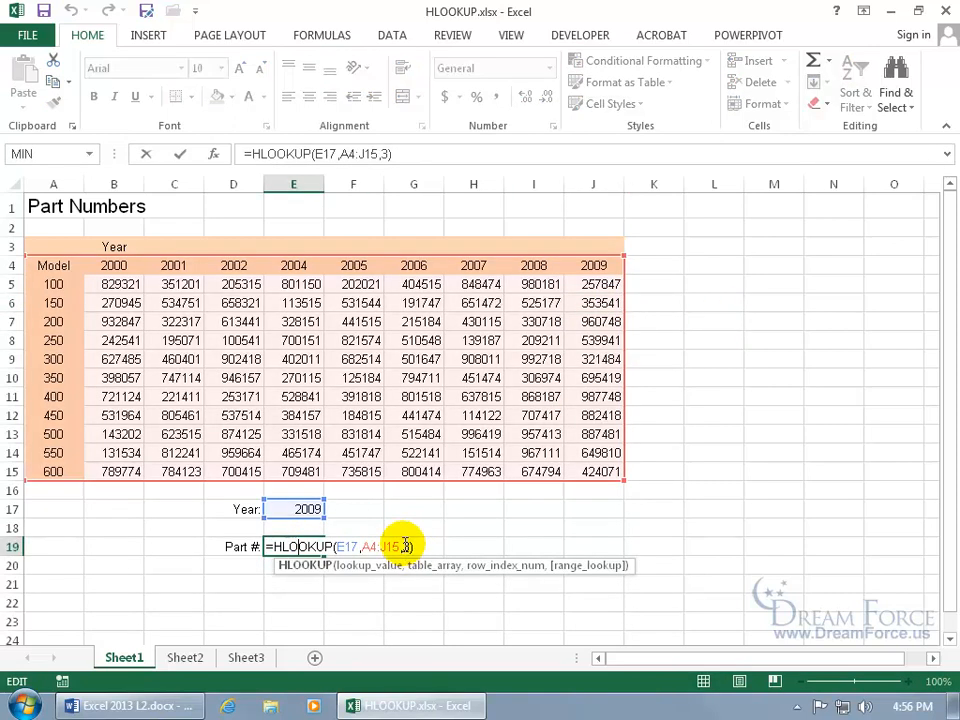
pyautogui.click(400, 548)
pyautogui.press('Return')
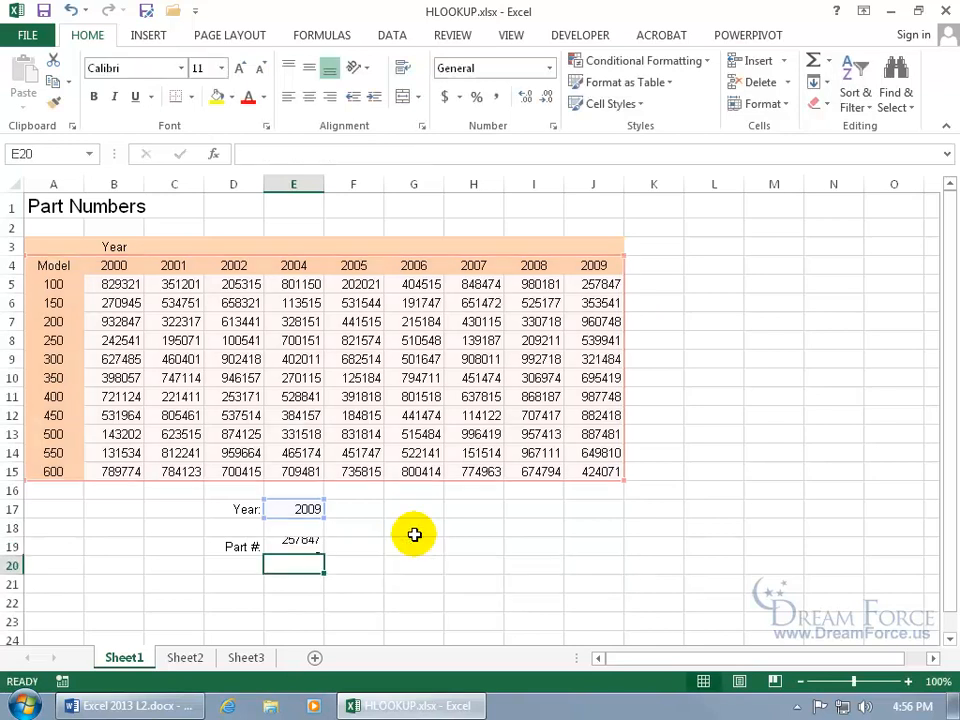
pyautogui.click(606, 286)
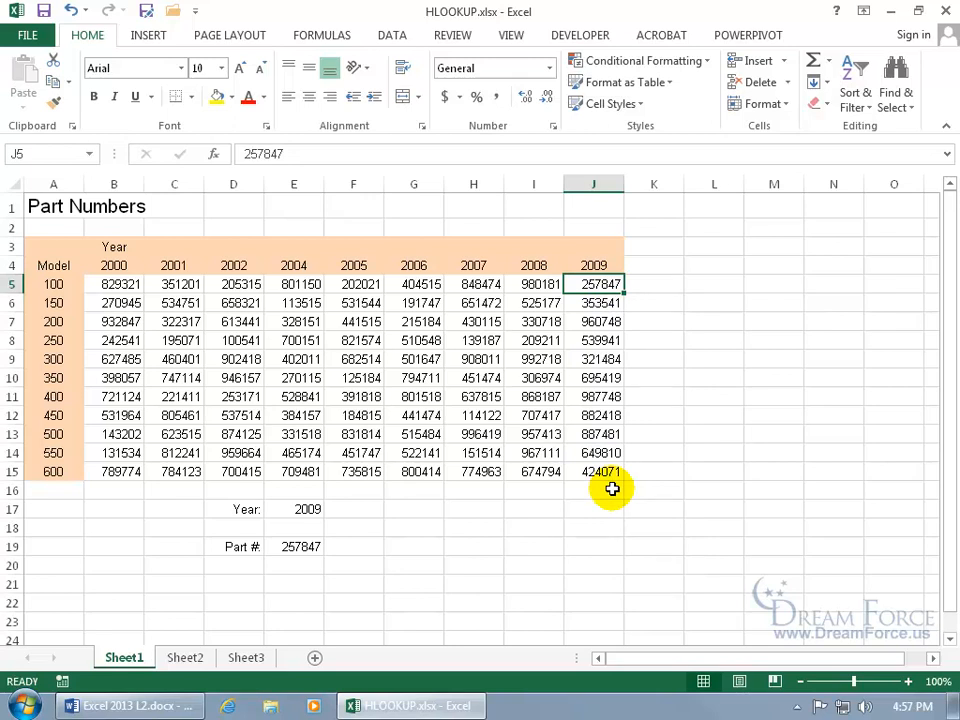
# Delete the whole 2007 column, column H, from the part numbers table.
pyautogui.click(307, 510)
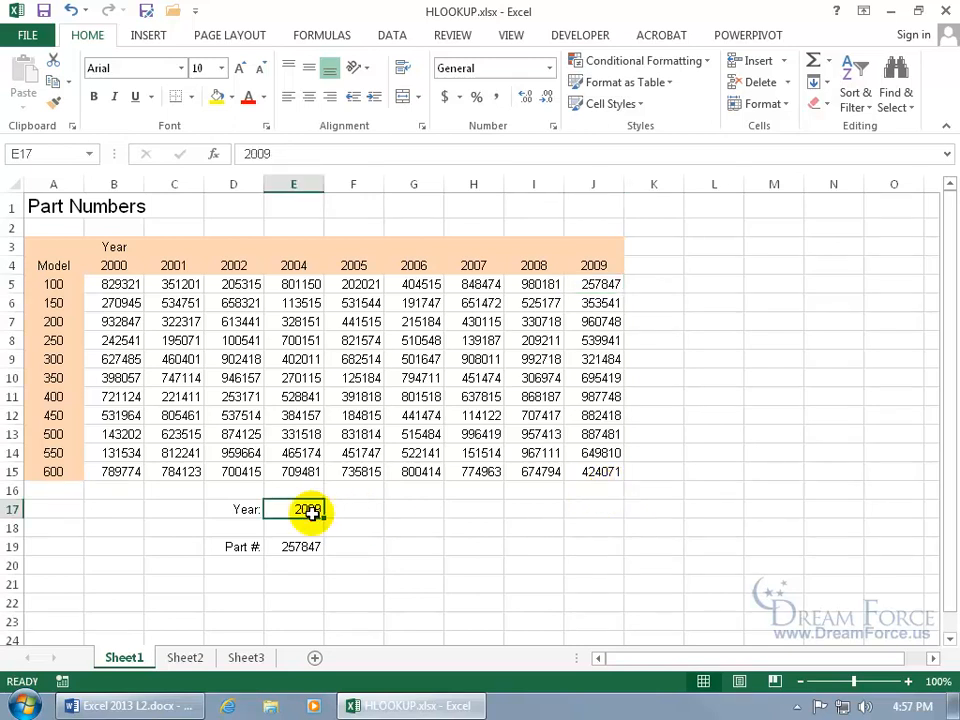
pyautogui.click(478, 265)
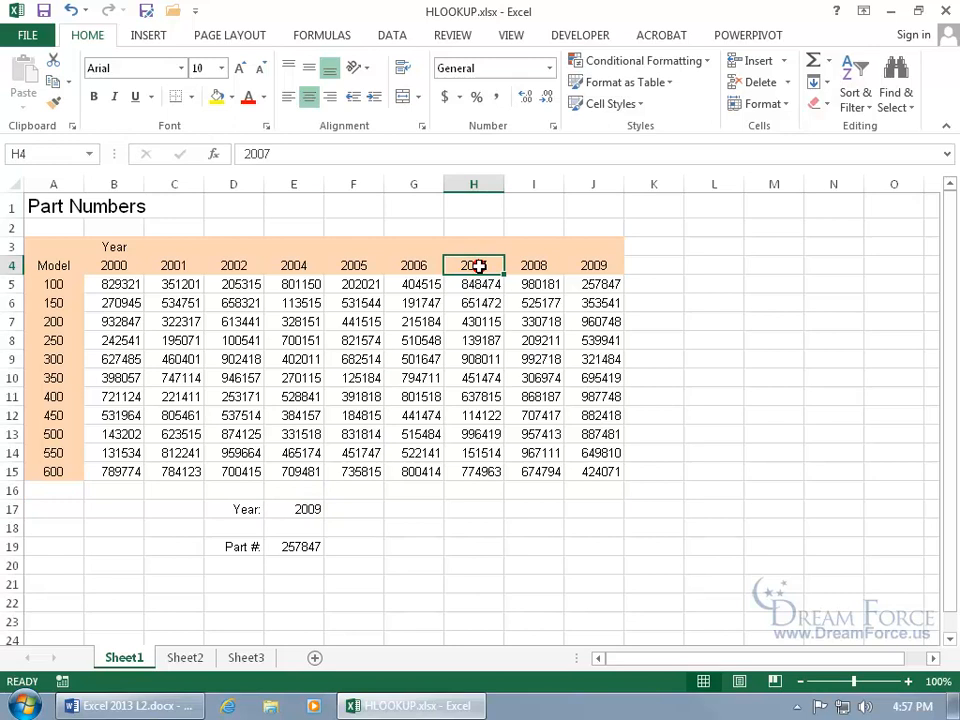
pyautogui.click(473, 185)
pyautogui.rightClick(474, 186)
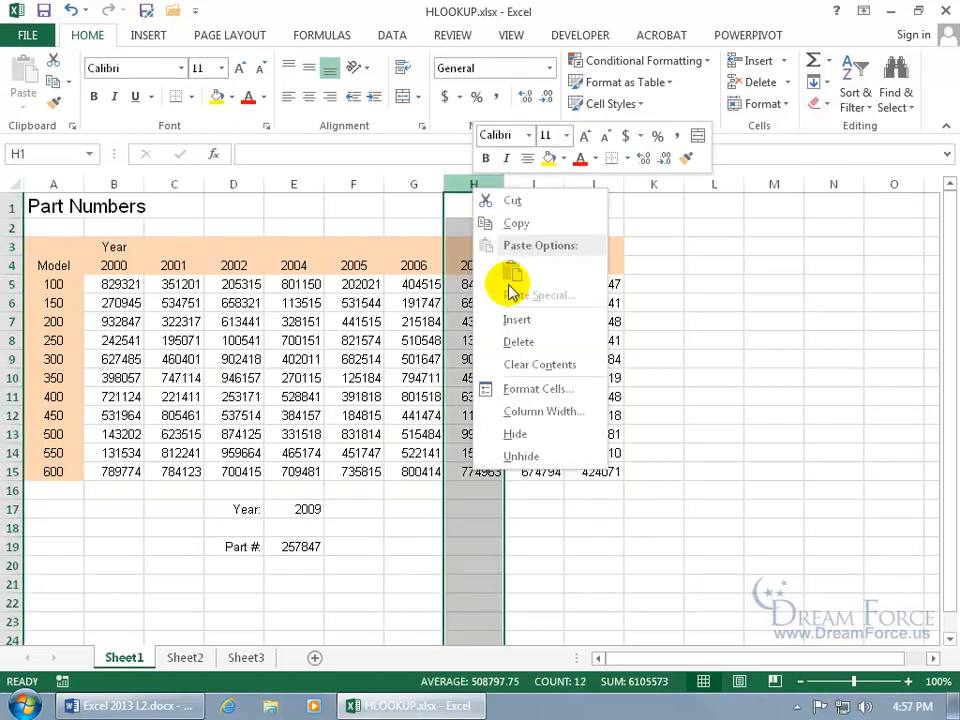
pyautogui.click(516, 341)
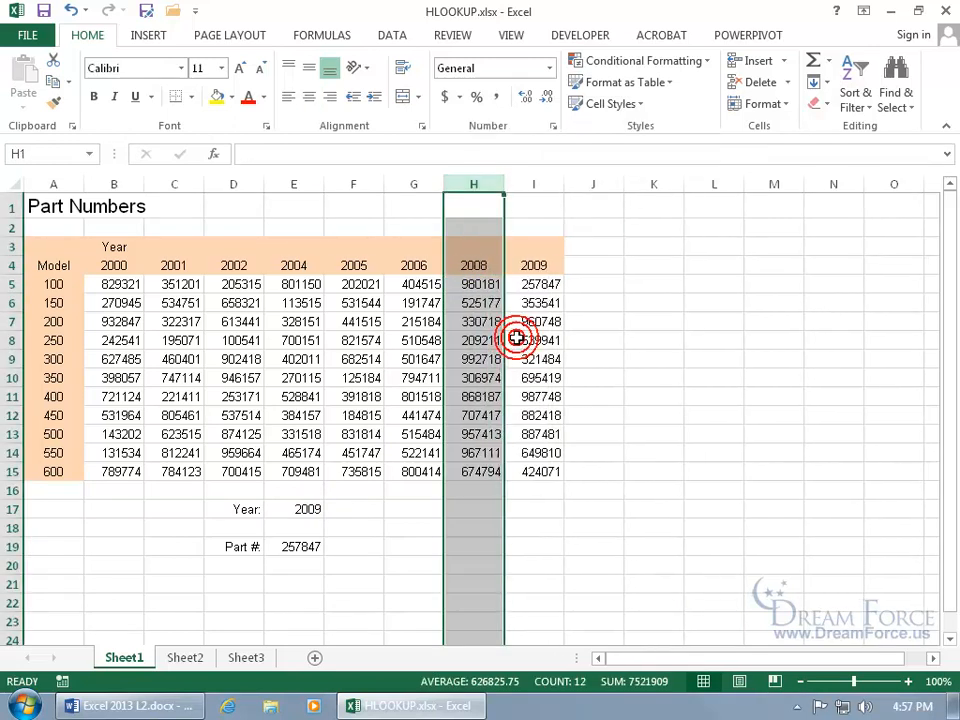
# Set the year in E17 to 2007 and compare the lookup with the 2006 and 2008 columns.
pyautogui.click(303, 509)
pyautogui.write('2007')
pyautogui.press('Return')
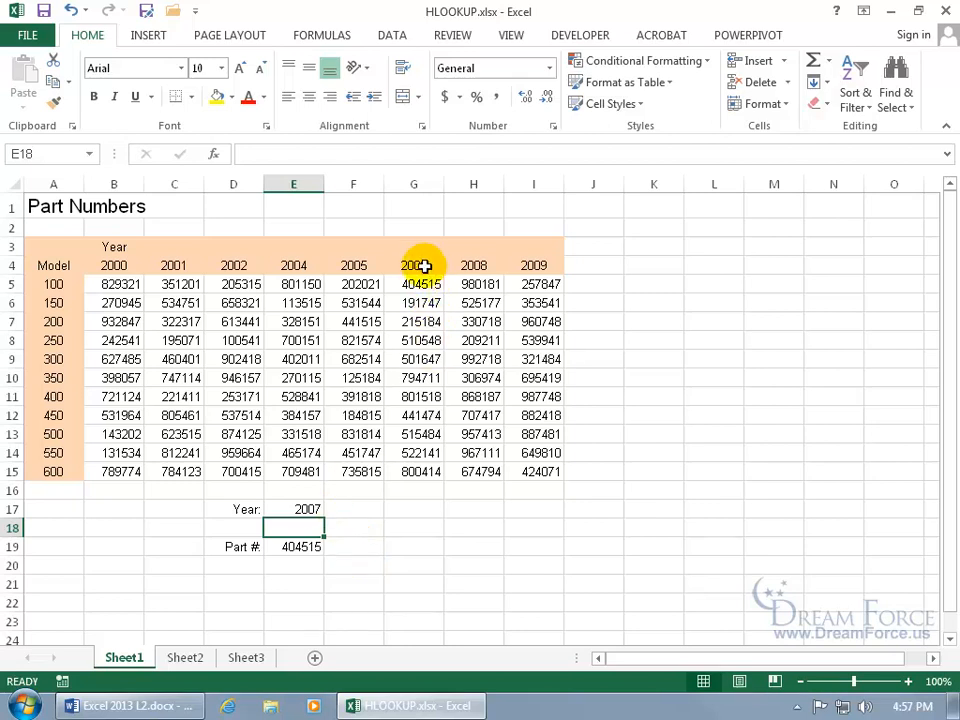
pyautogui.click(422, 265)
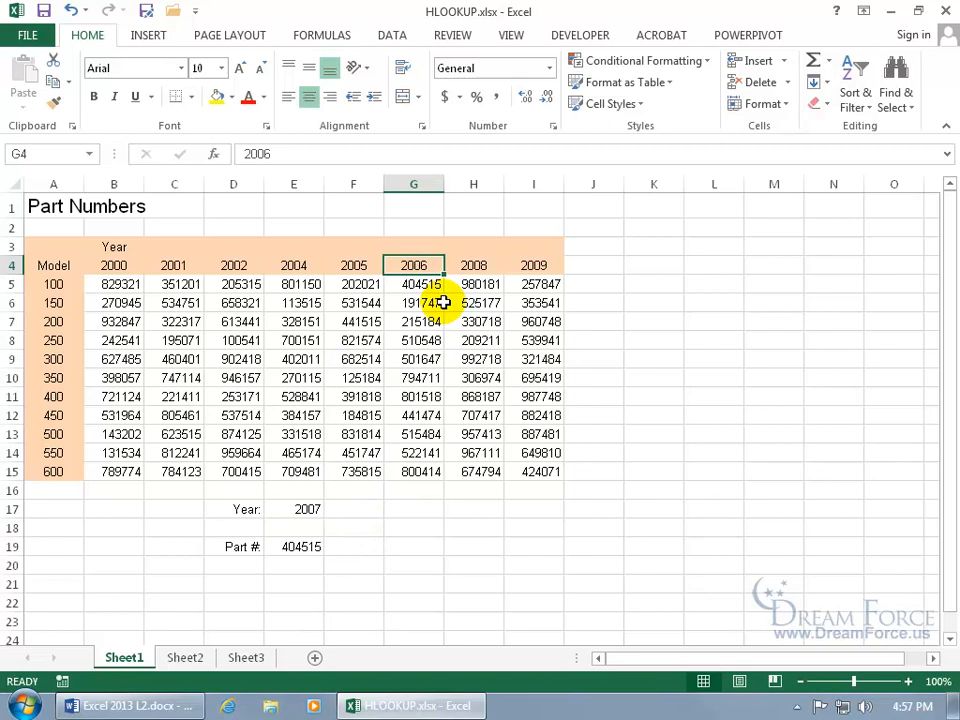
pyautogui.click(476, 270)
pyautogui.click(413, 266)
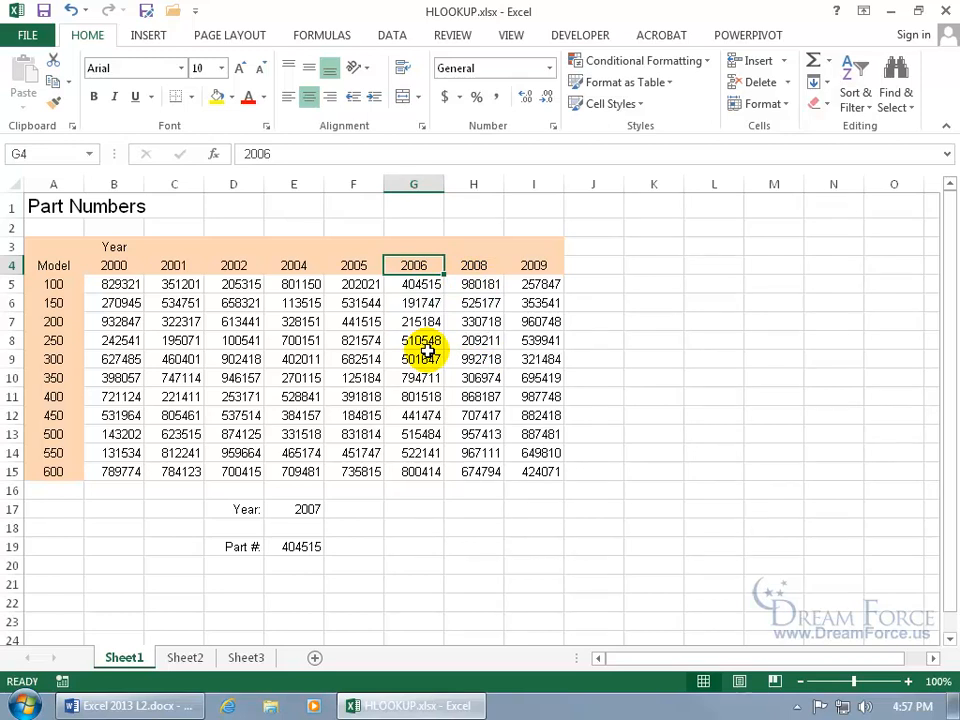
pyautogui.click(430, 283)
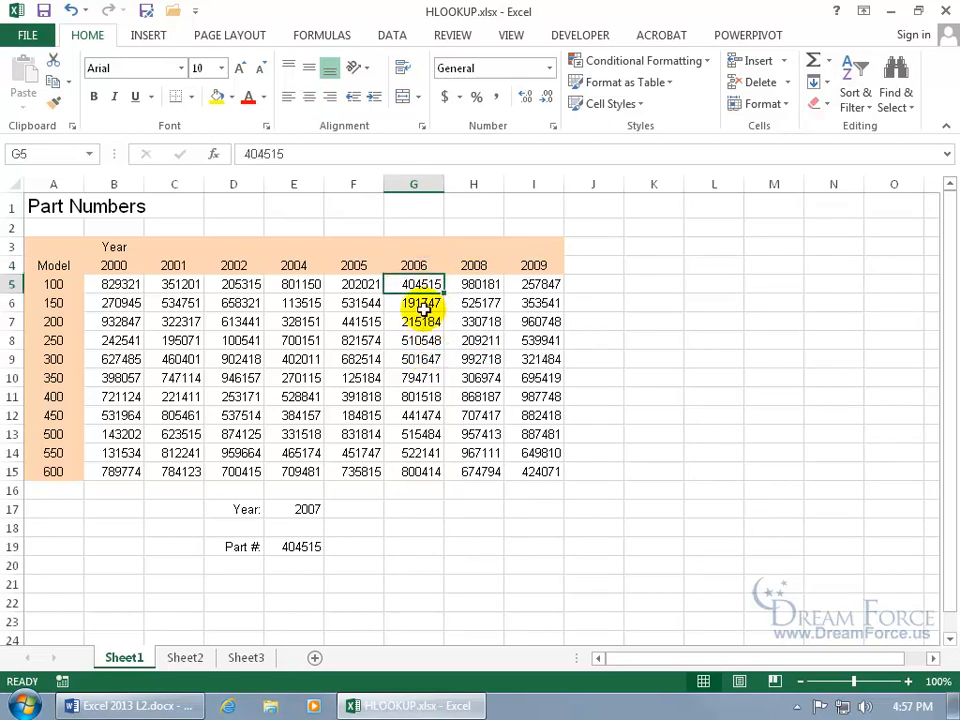
# Add FALSE (exact match) as the range_lookup argument of the E19 HLOOKUP formula and review the result against the year in E17.
pyautogui.click(302, 546)
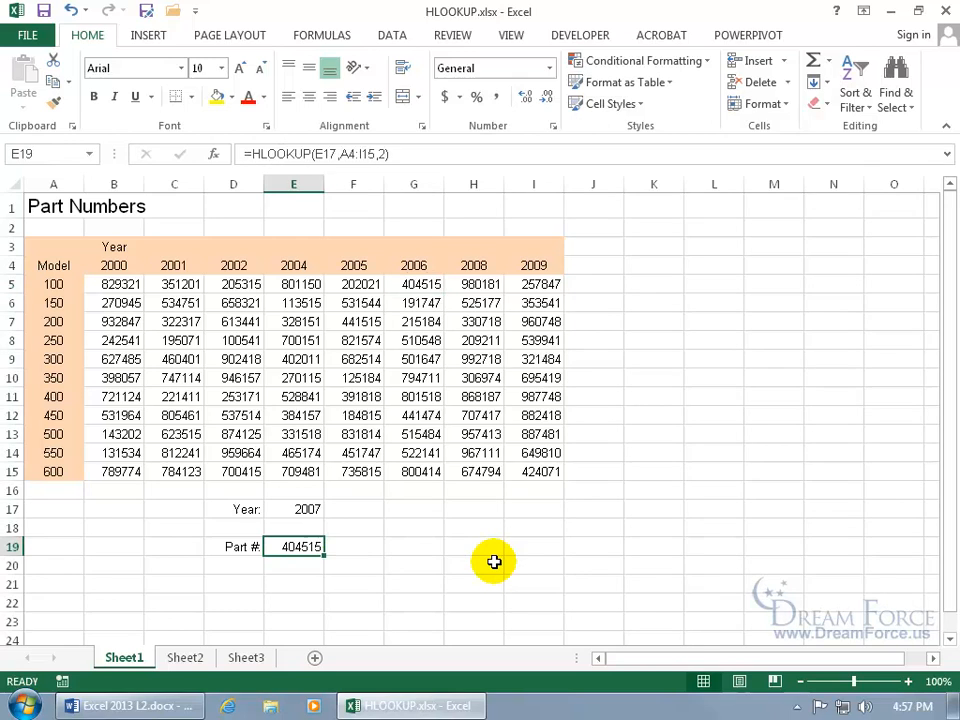
pyautogui.doubleClick(302, 546)
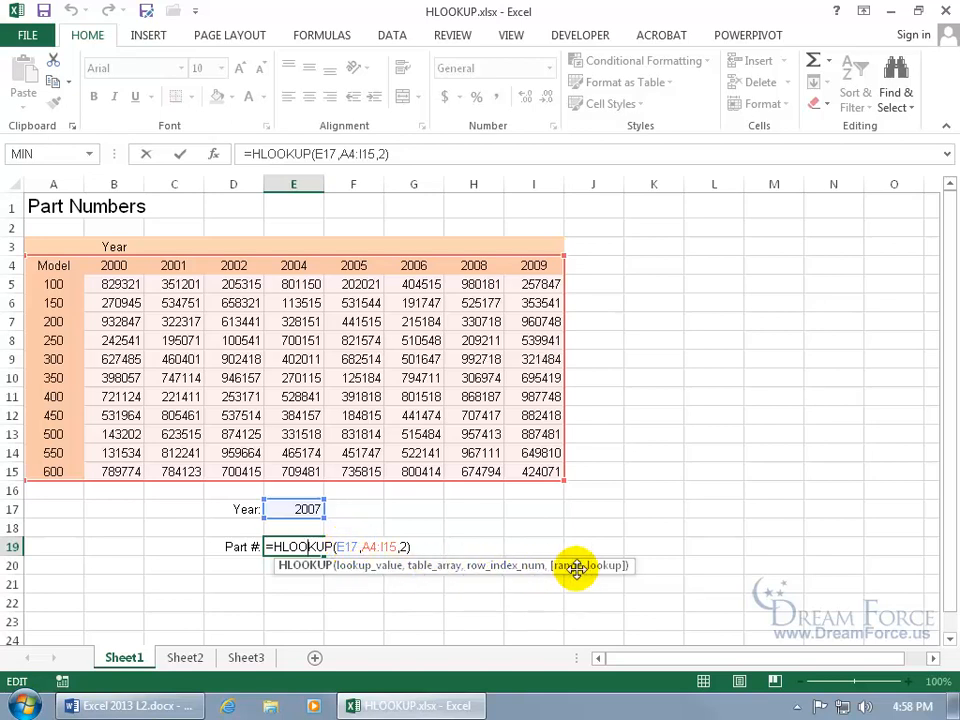
pyautogui.click(406, 547)
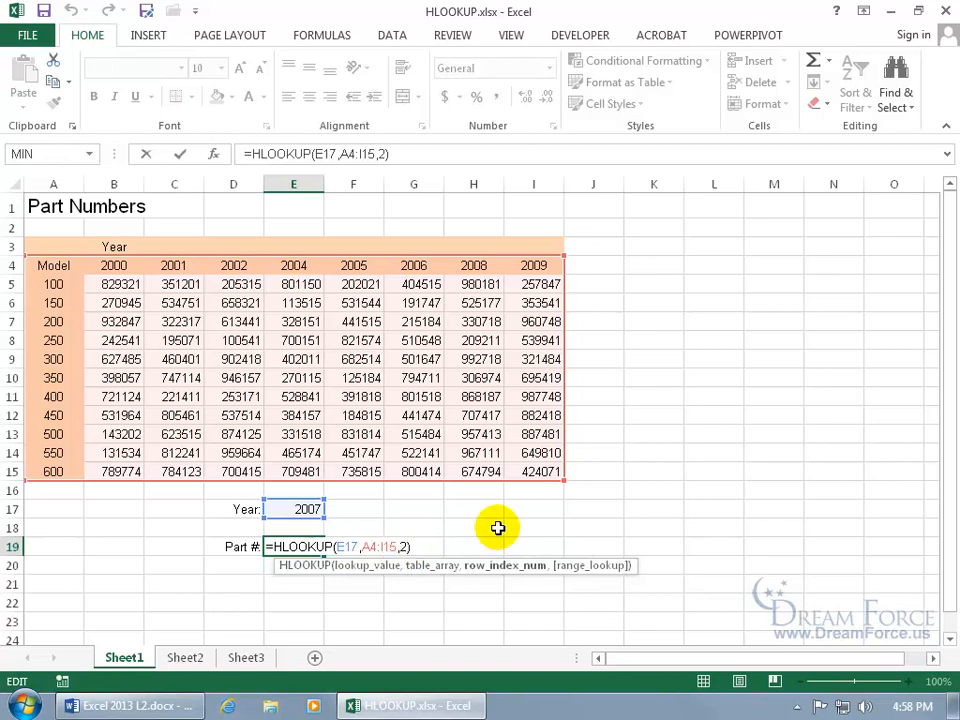
pyautogui.write(',')
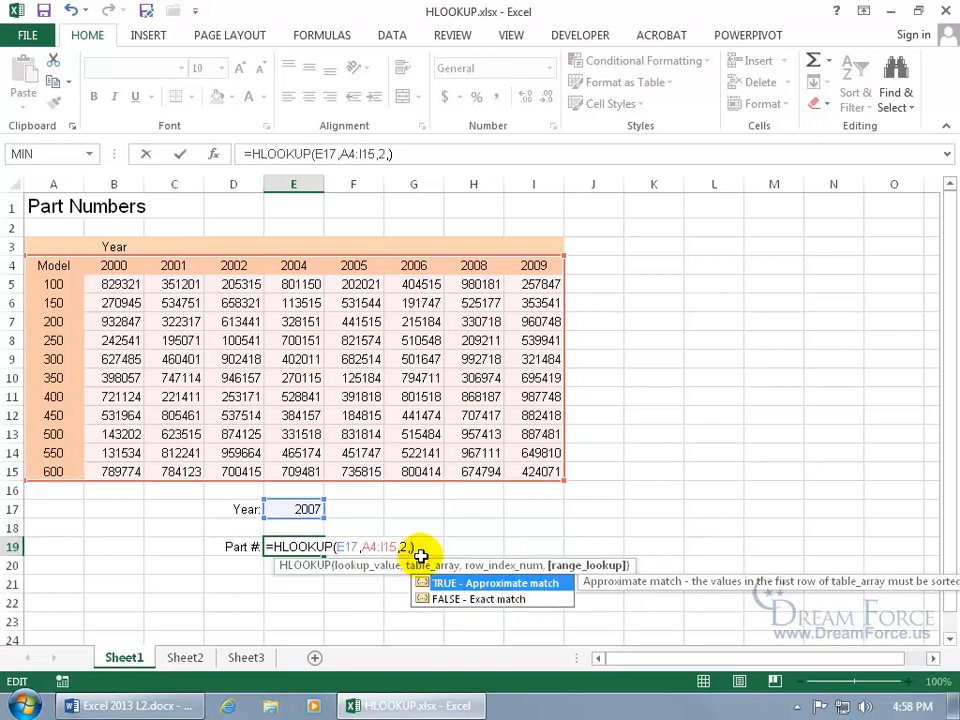
pyautogui.doubleClick(457, 600)
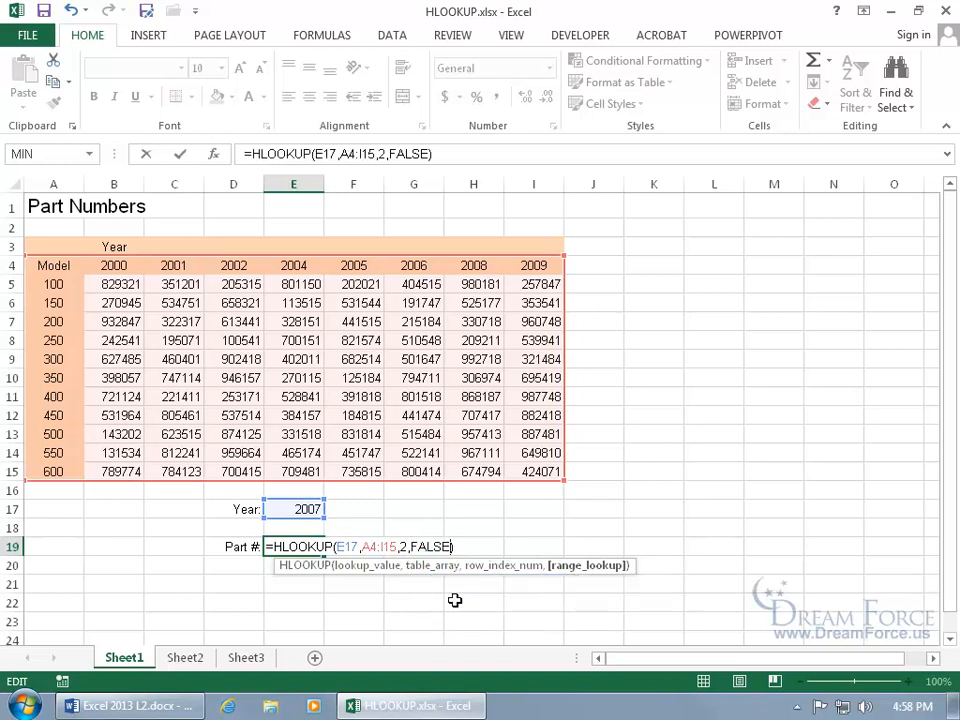
pyautogui.press('Return')
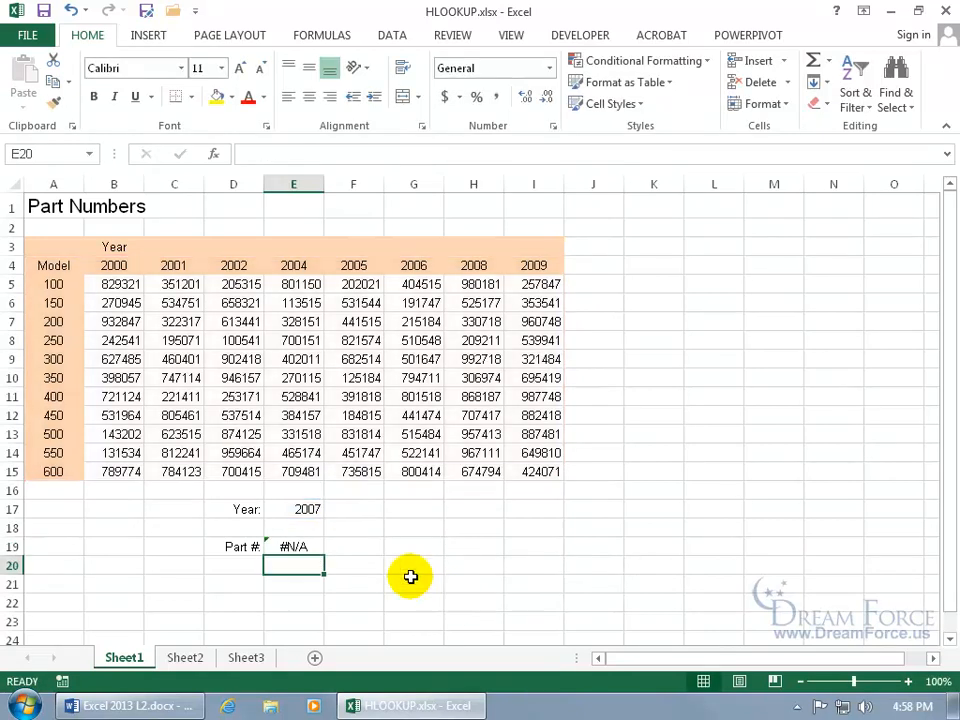
pyautogui.click(303, 548)
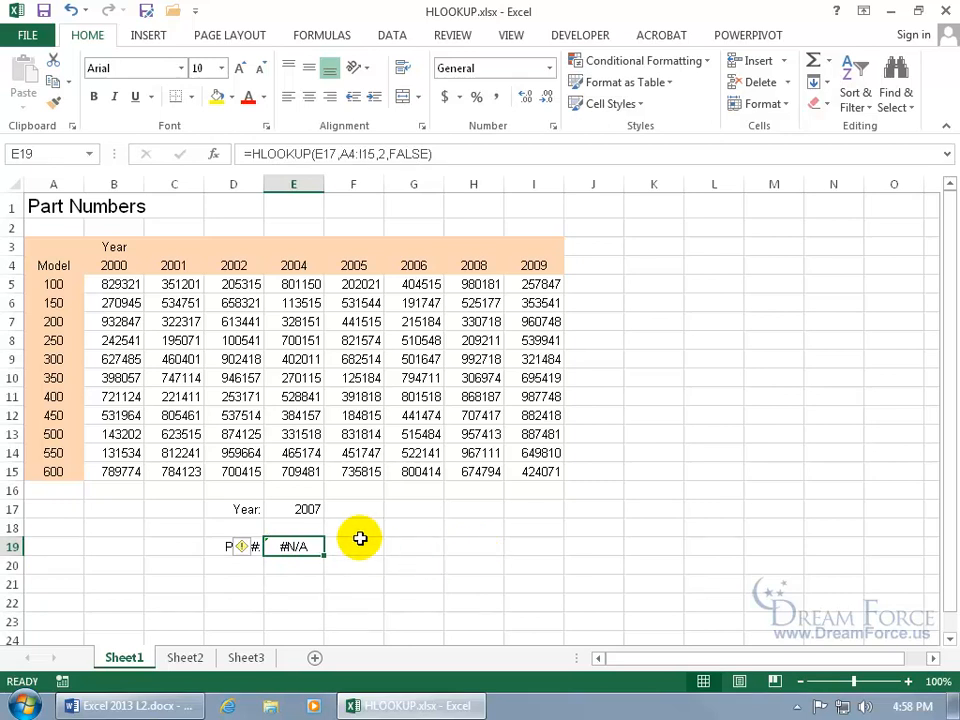
pyautogui.click(309, 510)
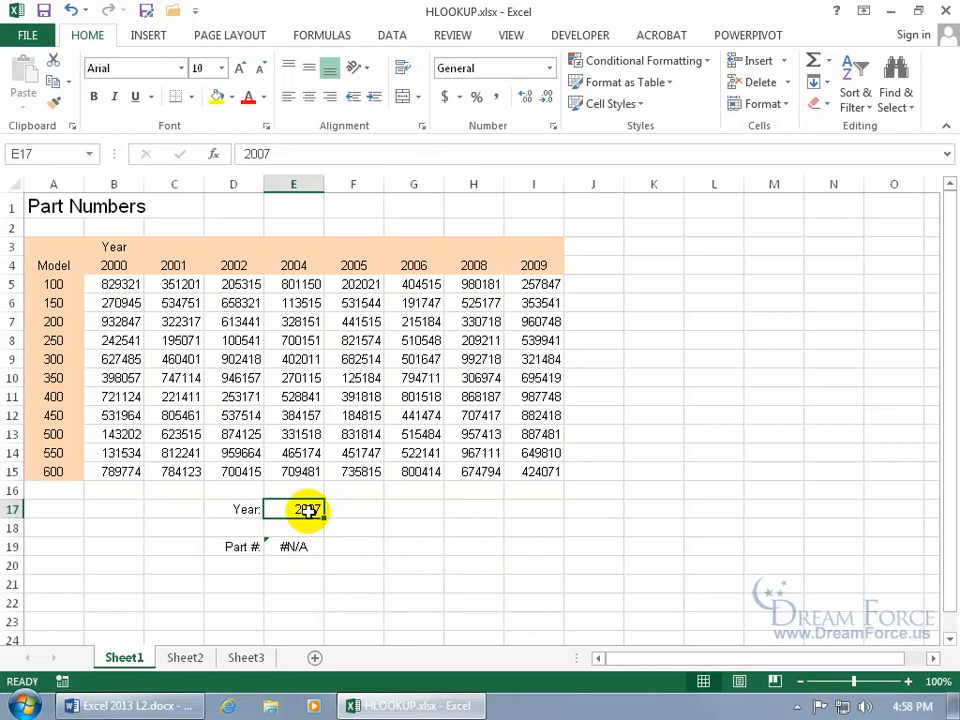
# Enter red as the lookup year in E17 and change the 2005 column header in F4 to red.
pyautogui.write('red')
pyautogui.press('Return')
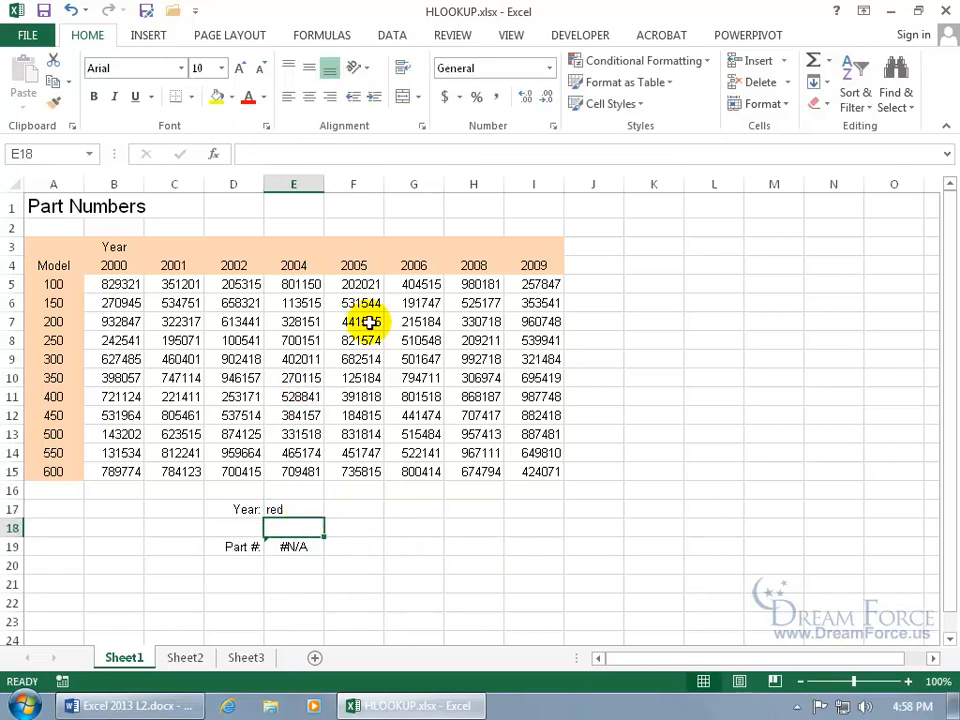
pyautogui.click(358, 266)
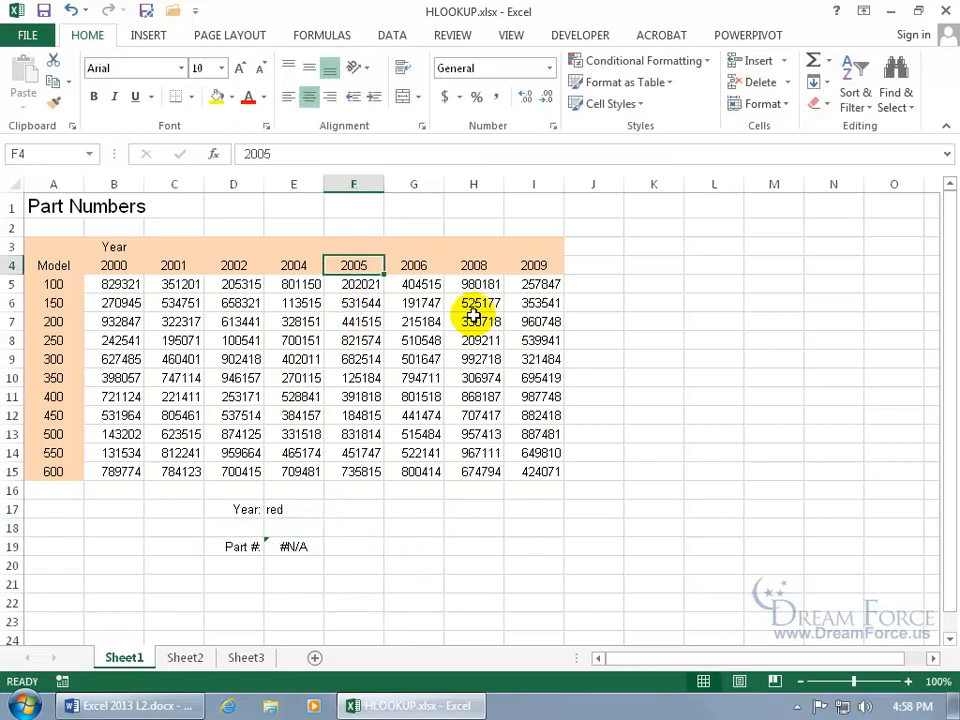
pyautogui.write('red')
pyautogui.press('Return')
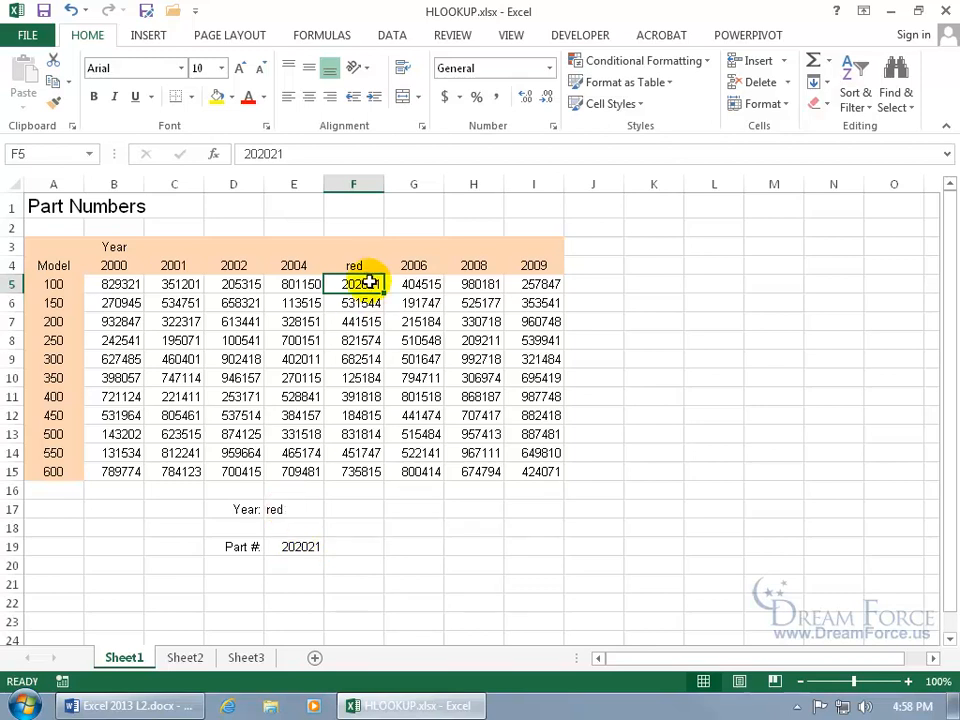
# Remove the FALSE range_lookup argument from the E19 HLOOKUP formula and compare the result with model 100's part number in F5.
pyautogui.doubleClick(288, 547)
pyautogui.click(447, 547)
pyautogui.press('BackSpace')
pyautogui.press('BackSpace')
pyautogui.press('BackSpace')
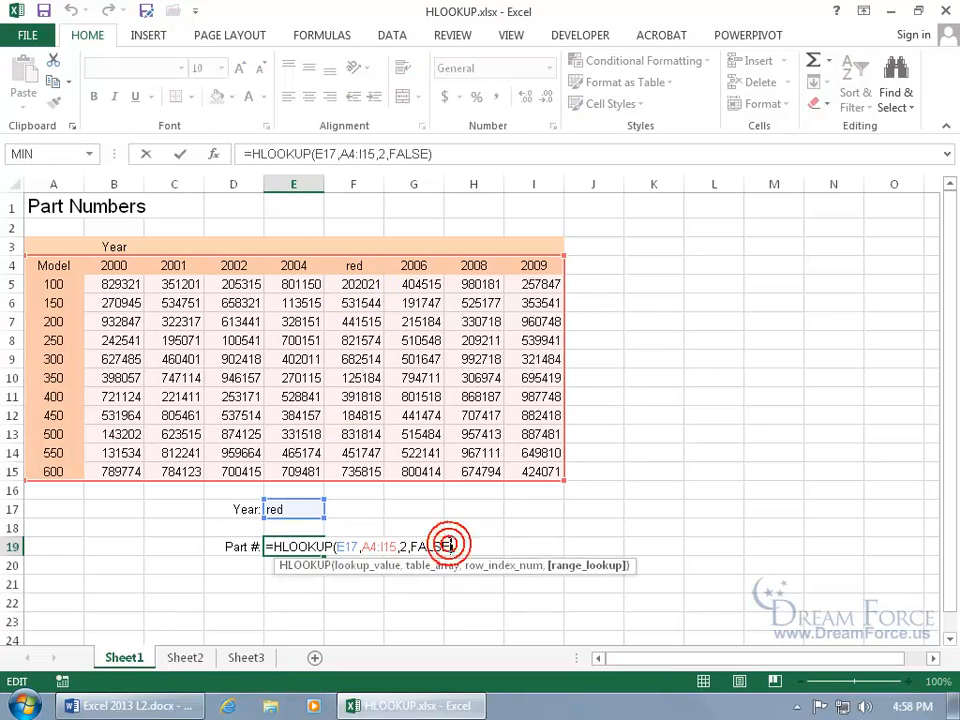
pyautogui.press('BackSpace')
pyautogui.press('BackSpace')
pyautogui.press('Return')
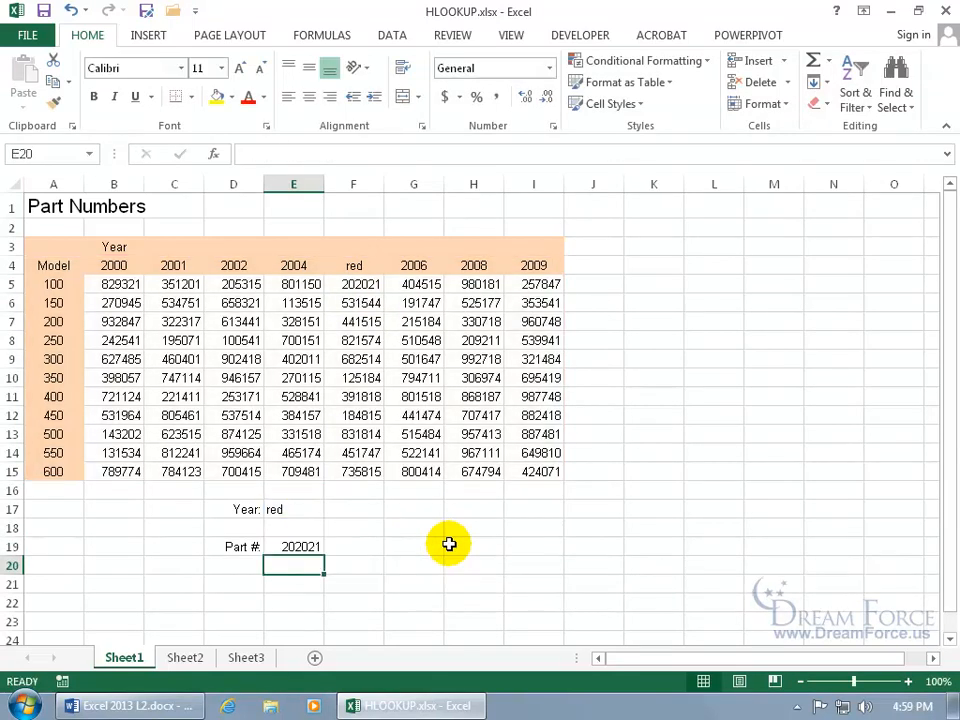
pyautogui.click(300, 546)
pyautogui.click(369, 285)
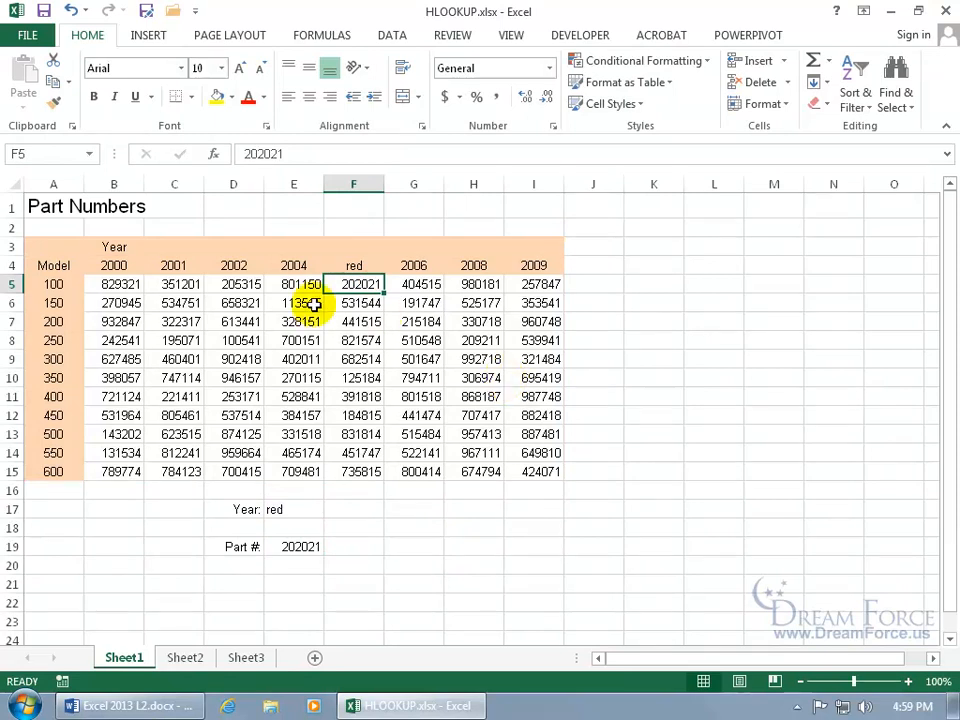
# Enter model numbers 100, 150 and 200 in D19:D21 and review the E19 lookup formula.
pyautogui.click(234, 548)
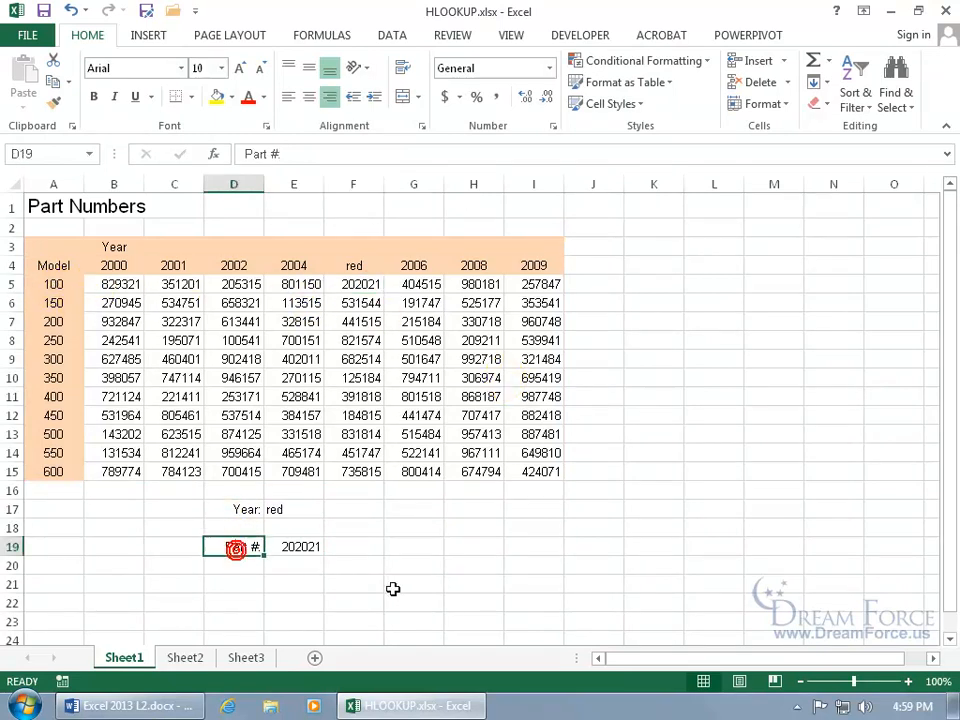
pyautogui.write('100')
pyautogui.press('Return')
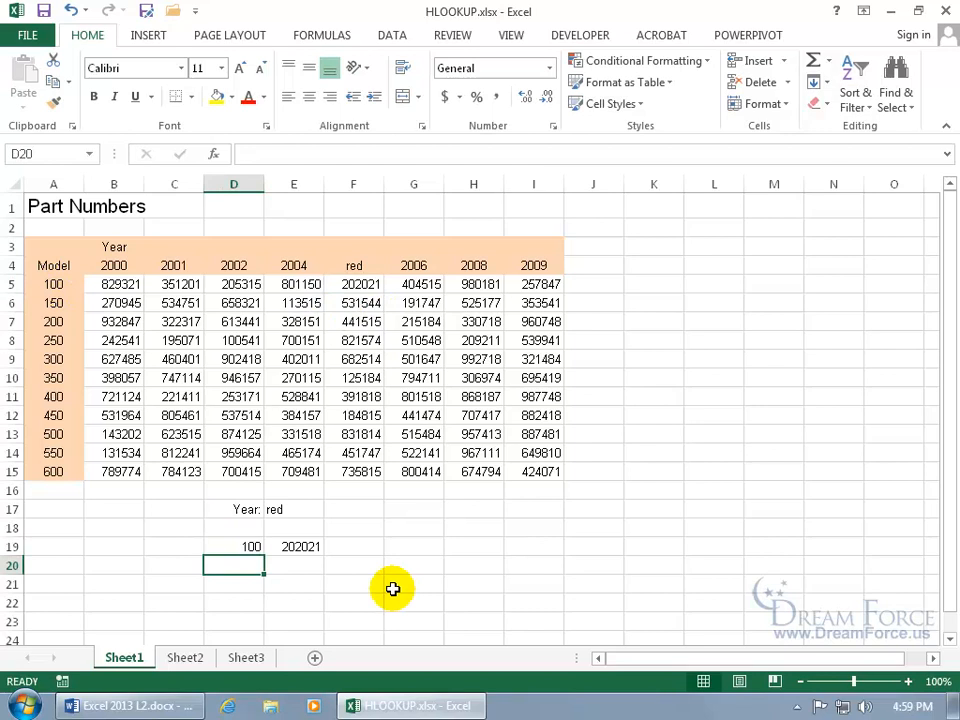
pyautogui.write('150')
pyautogui.press('Return')
pyautogui.write('2')
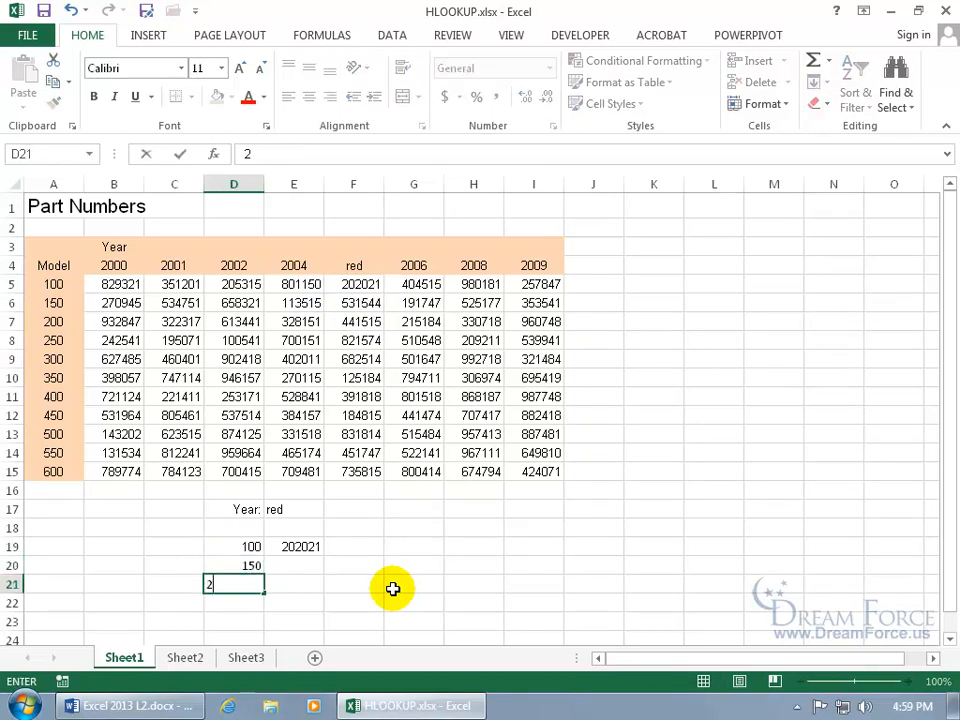
pyautogui.write('00')
pyautogui.press('Return')
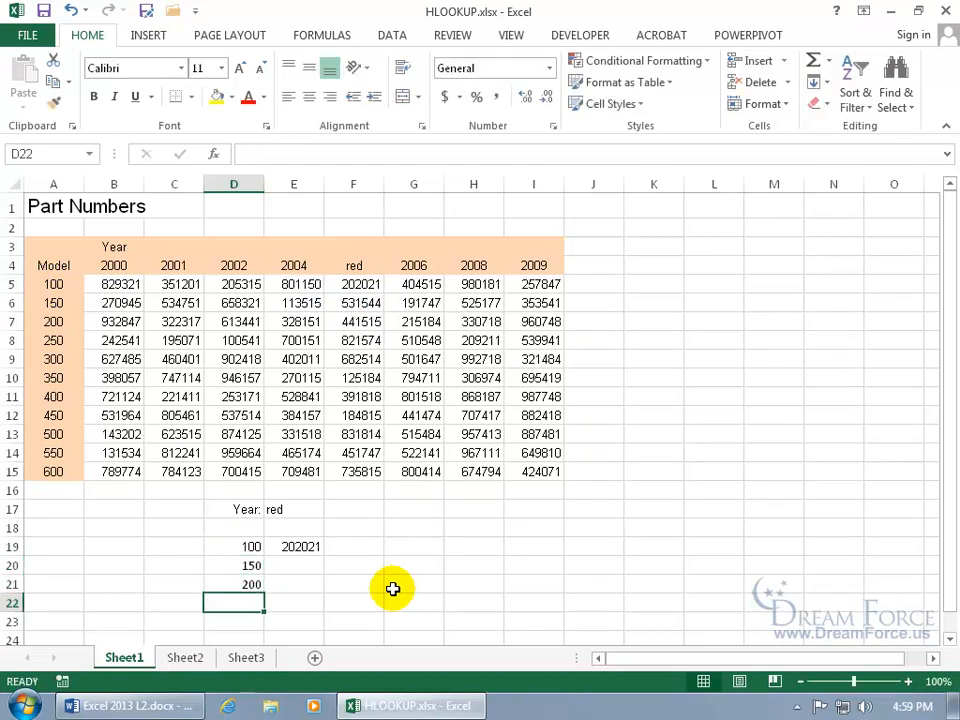
pyautogui.doubleClick(293, 546)
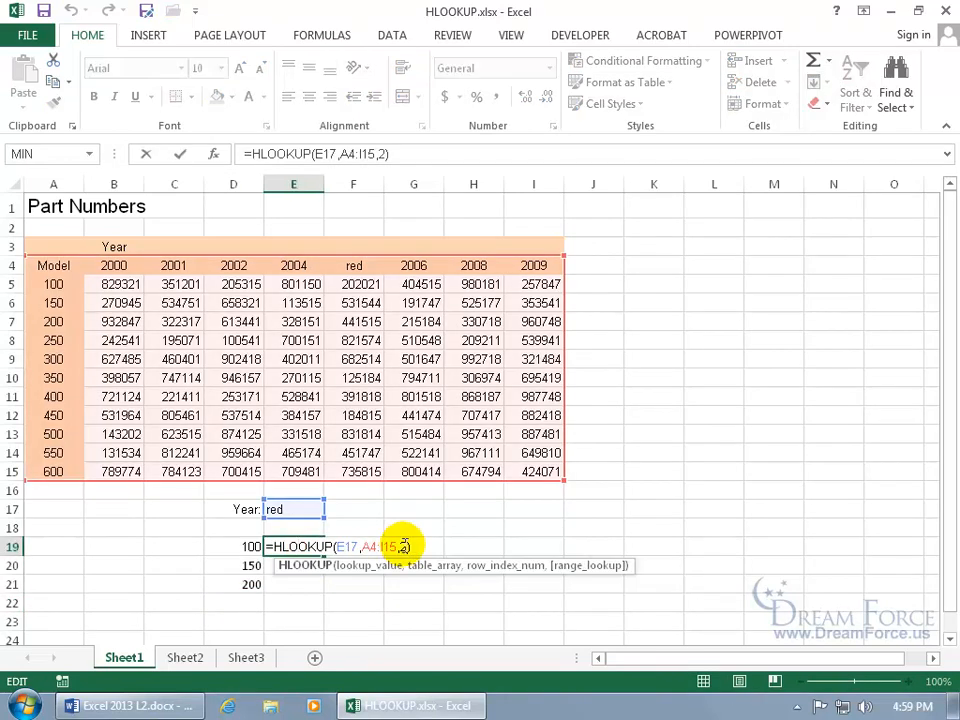
pyautogui.press('Escape')
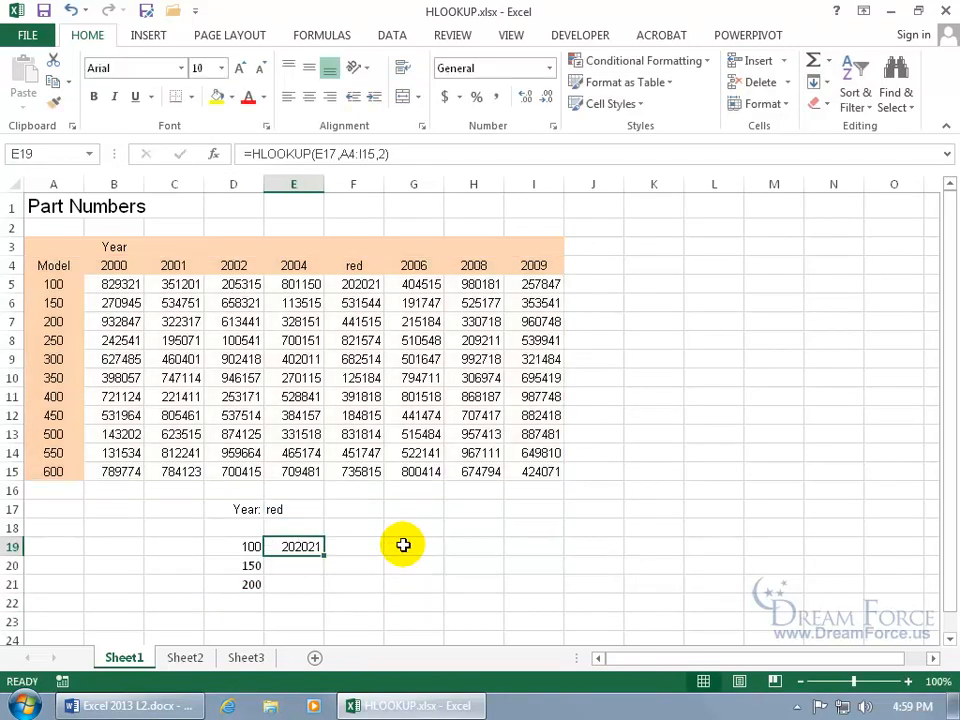
# Set the F4 column header and the E17 lookup year to 2005, comparing the E19 result with F5.
pyautogui.click(290, 510)
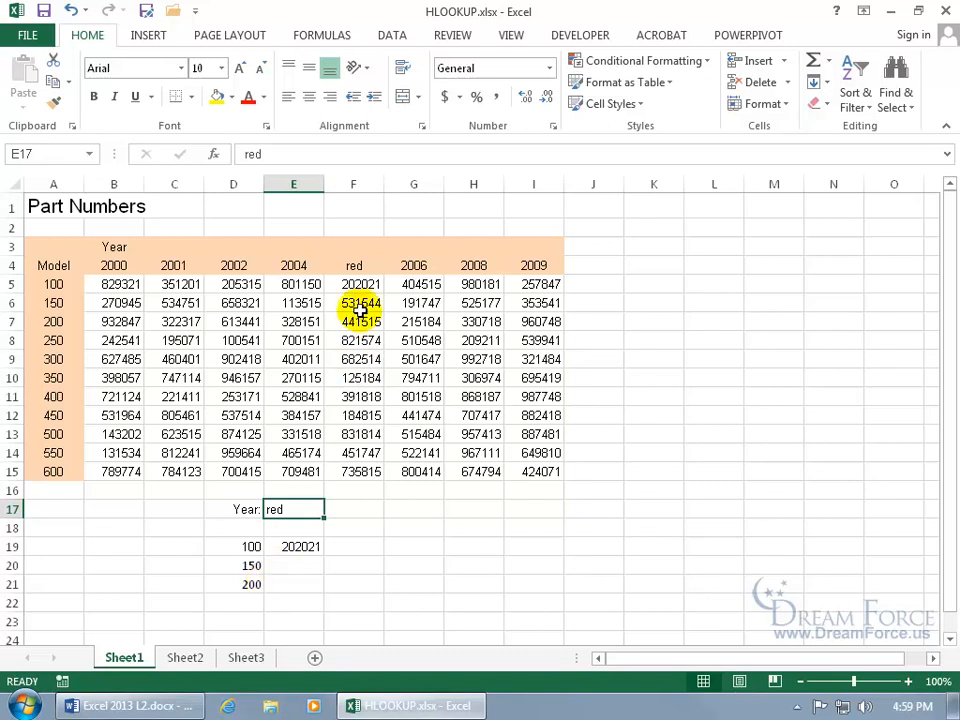
pyautogui.click(355, 265)
pyautogui.write('2005')
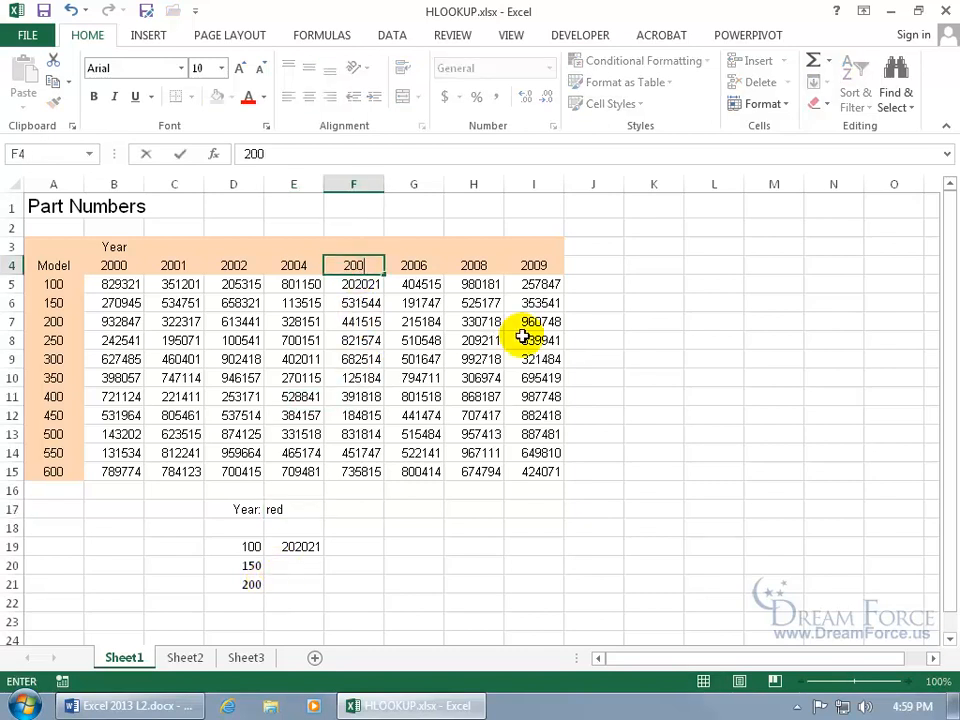
pyautogui.press('Return')
pyautogui.click(304, 508)
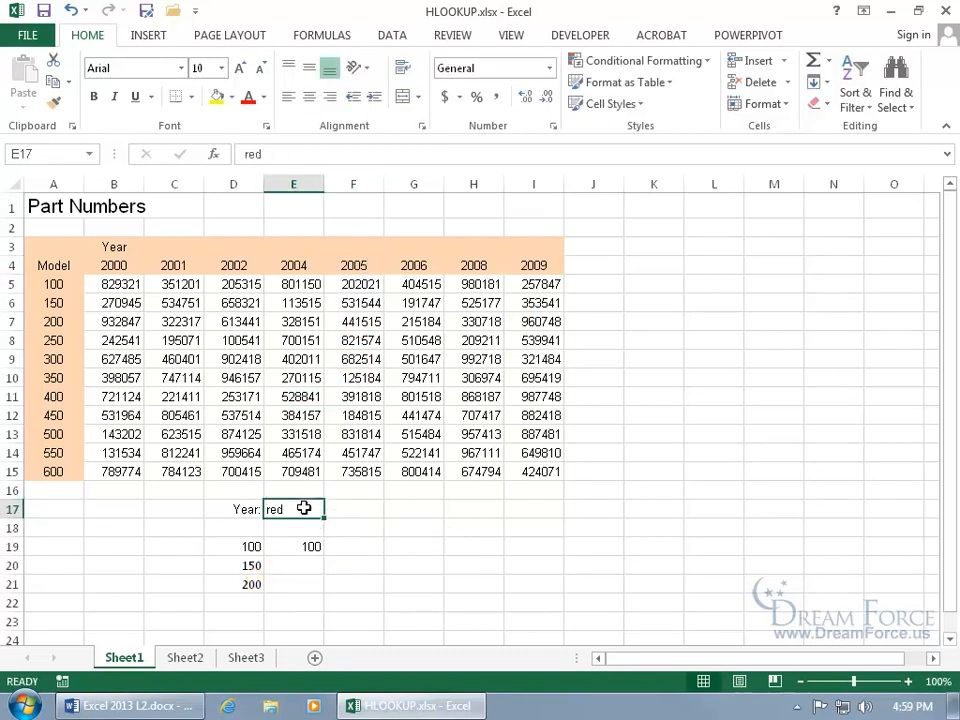
pyautogui.write('2005')
pyautogui.press('Return')
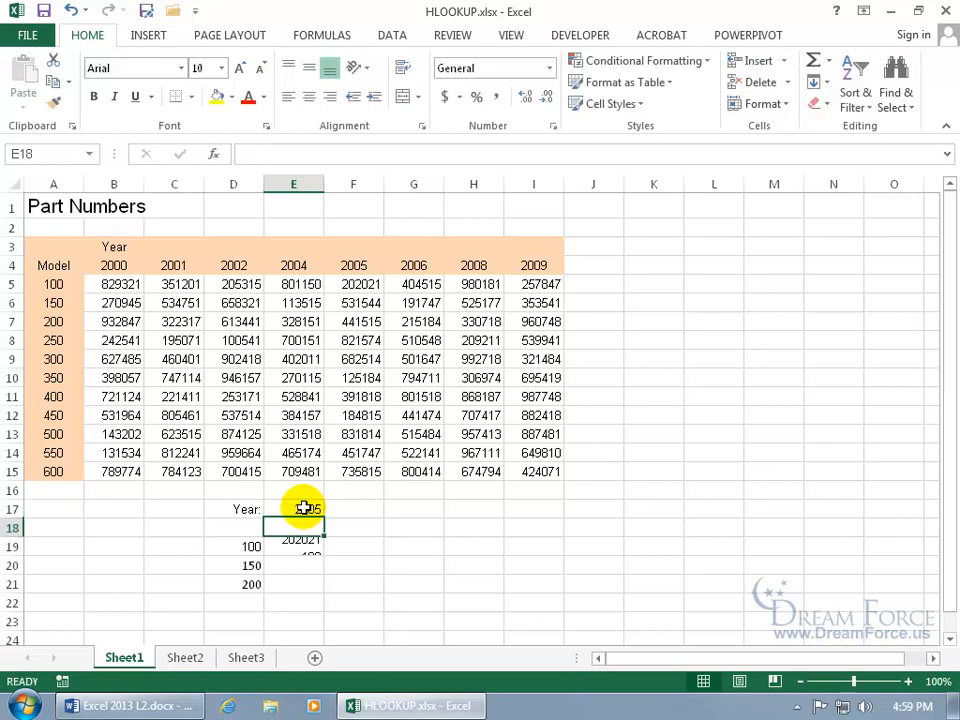
pyautogui.click(371, 285)
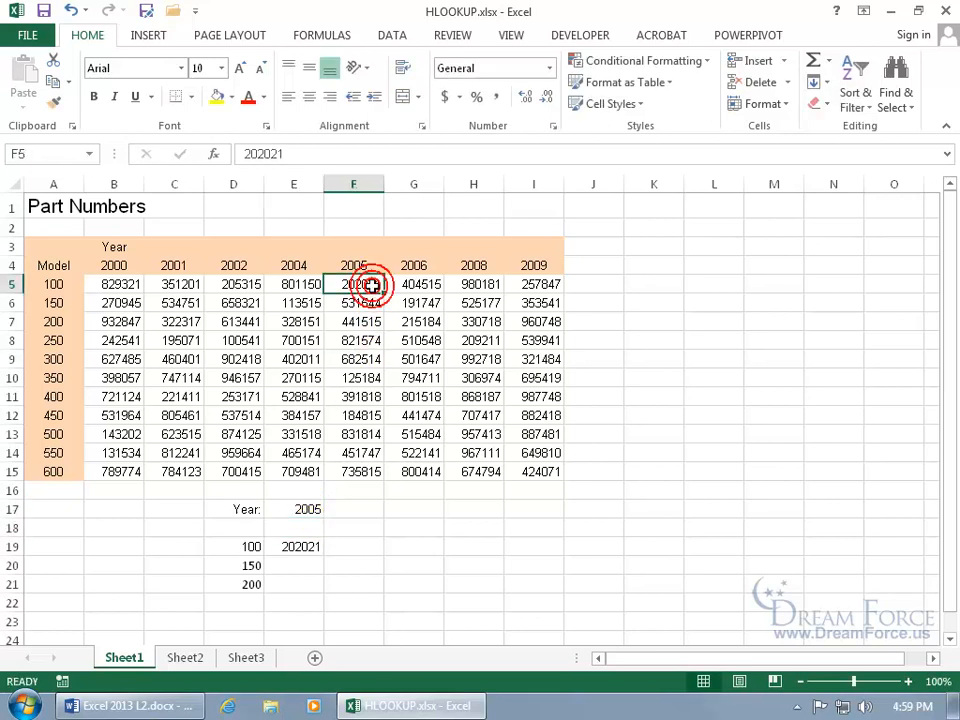
pyautogui.click(312, 547)
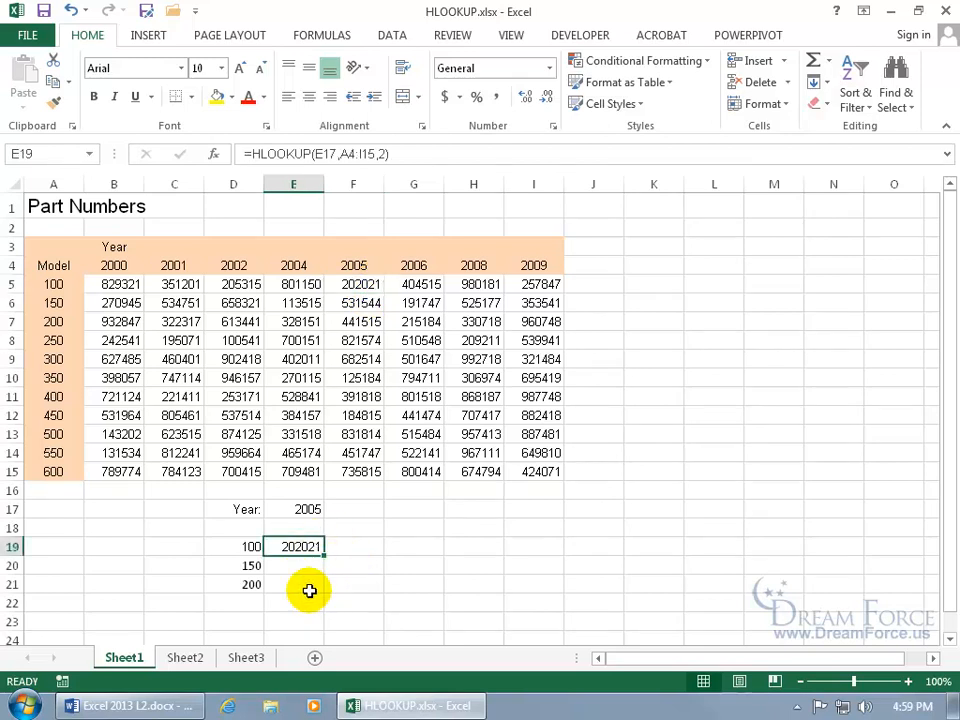
# Examine how the E19 formula, the year in E17 and the cells beside models 150 and 200 relate.
pyautogui.click(306, 568)
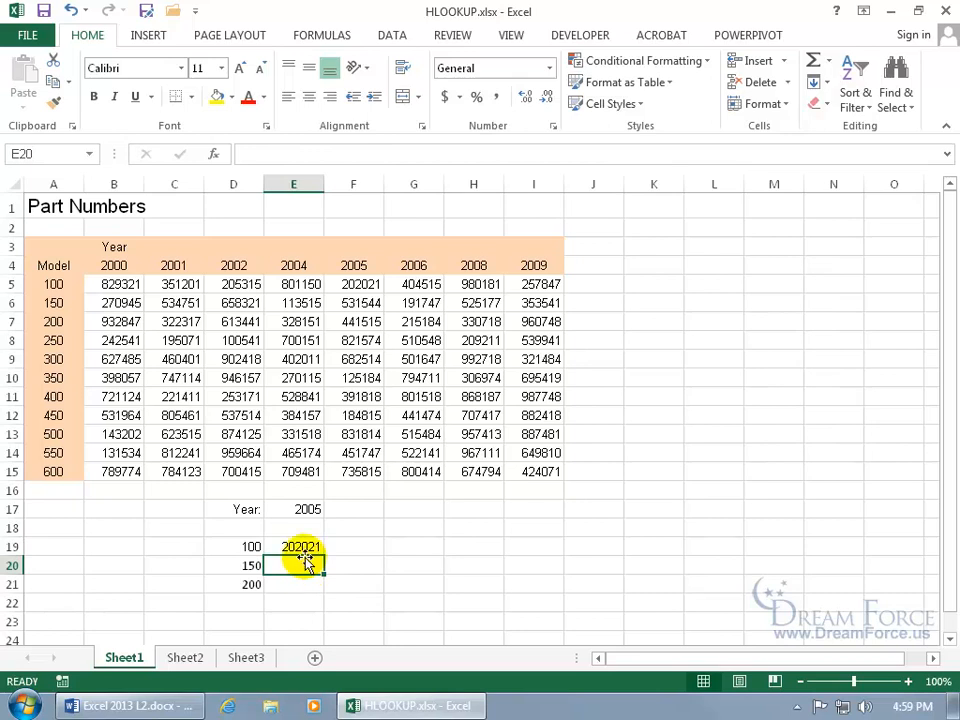
pyautogui.click(313, 547)
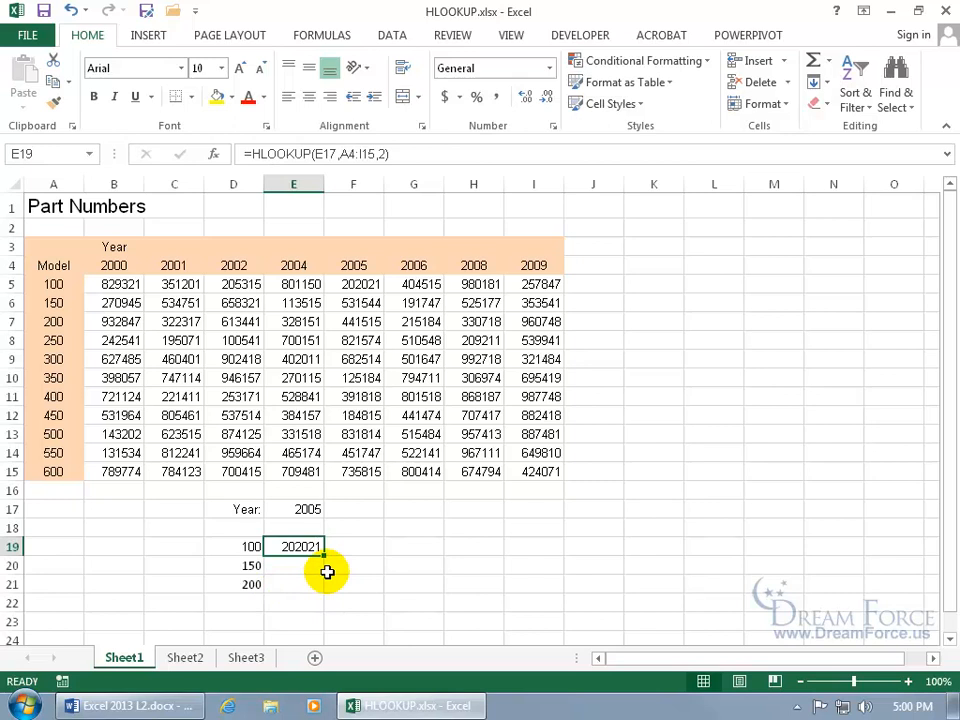
pyautogui.click(311, 510)
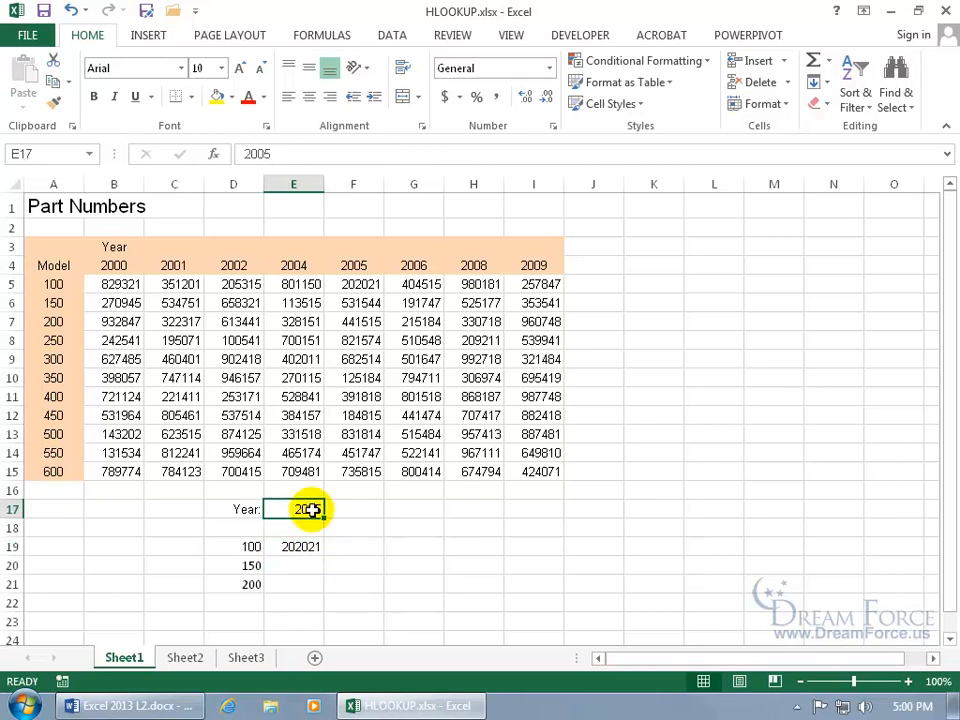
pyautogui.click(309, 525)
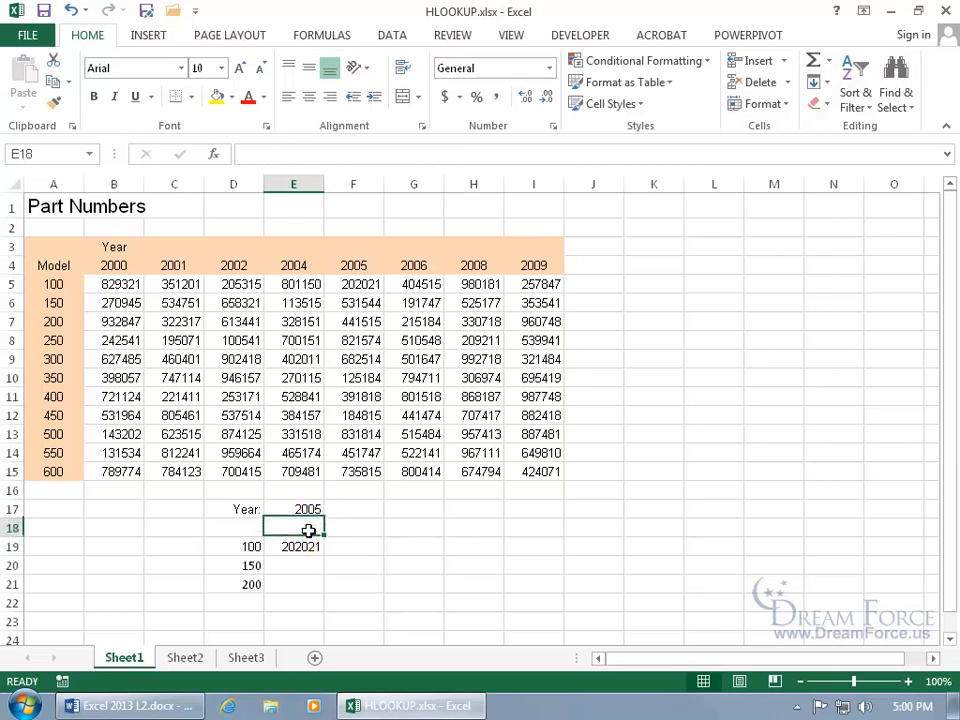
pyautogui.click(299, 548)
pyautogui.click(318, 564)
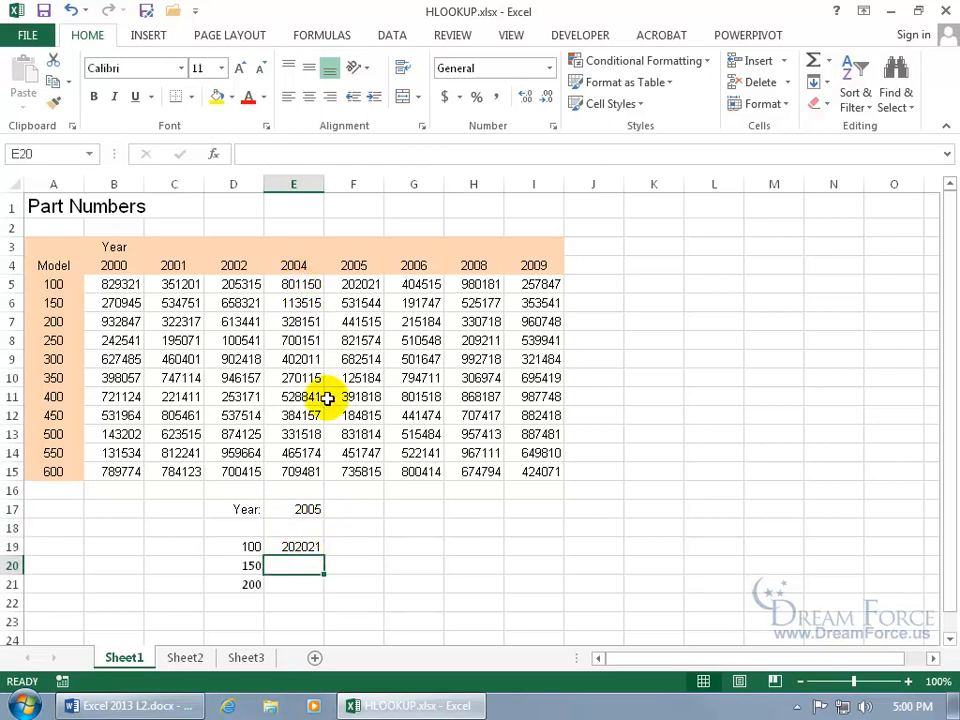
pyautogui.click(292, 586)
pyautogui.click(298, 561)
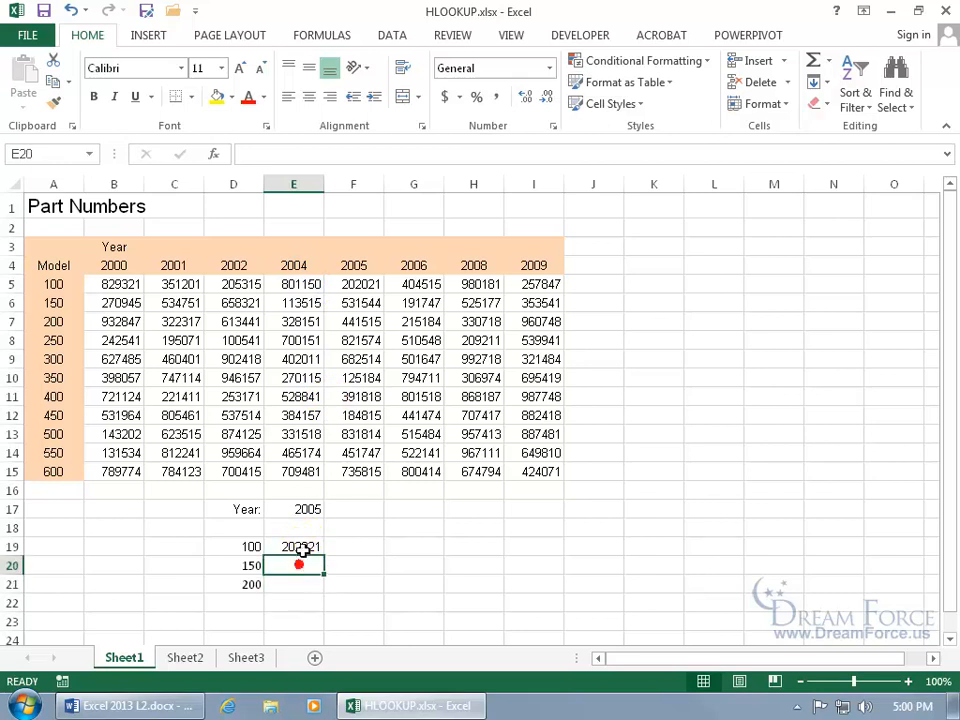
pyautogui.click(300, 546)
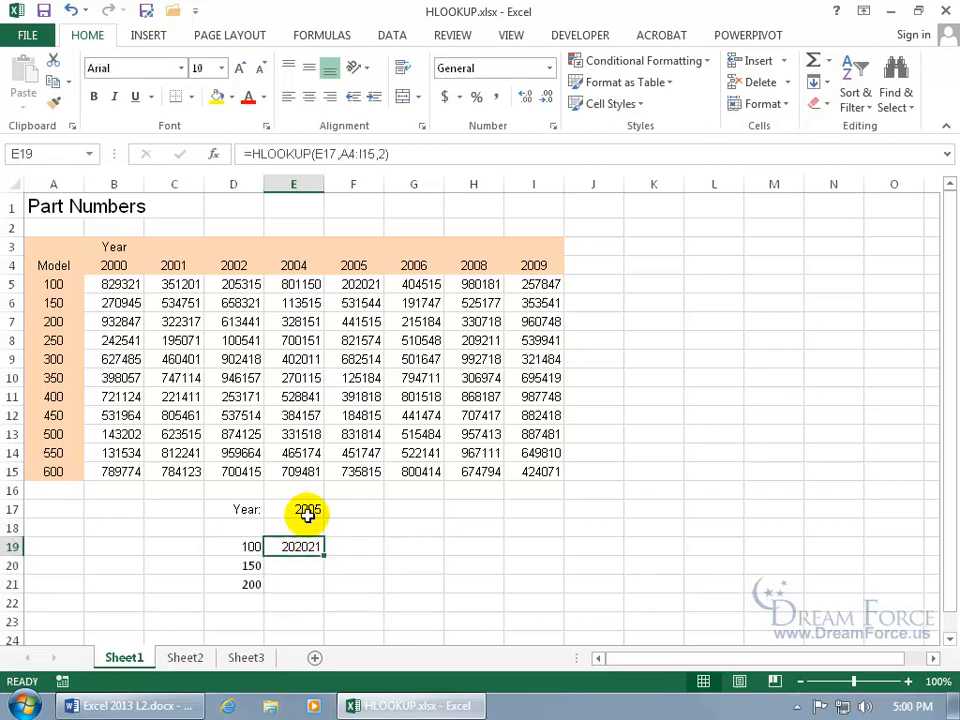
pyautogui.click(310, 509)
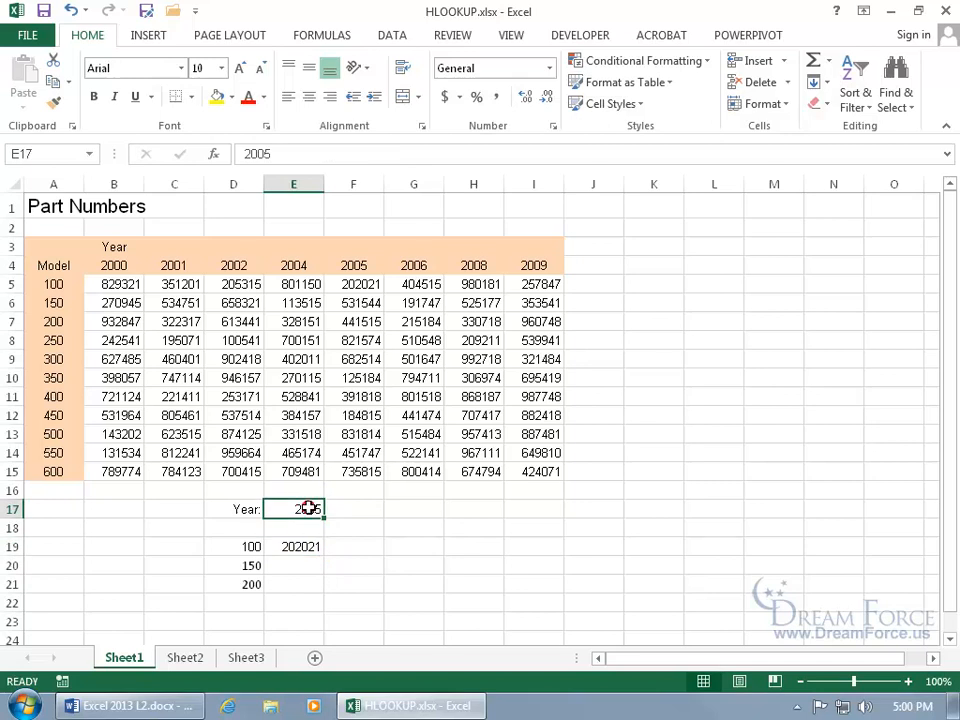
# Fill the E19 HLOOKUP formula down to E21 and inspect the references in the E21 copy.
pyautogui.click(300, 545)
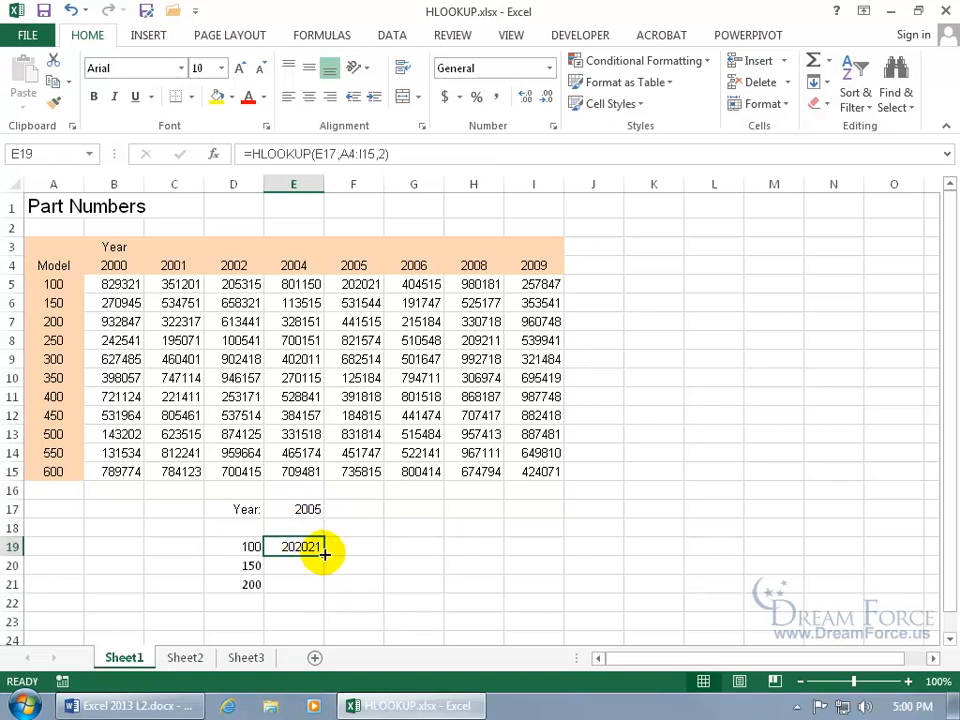
pyautogui.moveTo(324, 553); pyautogui.dragTo(322, 586)
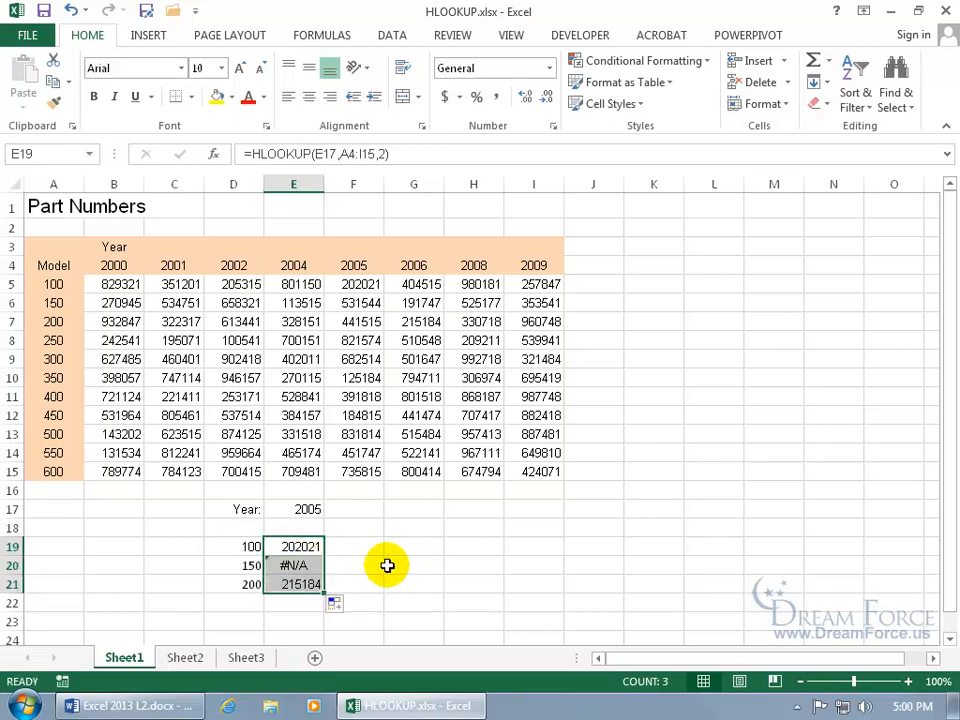
pyautogui.doubleClick(289, 583)
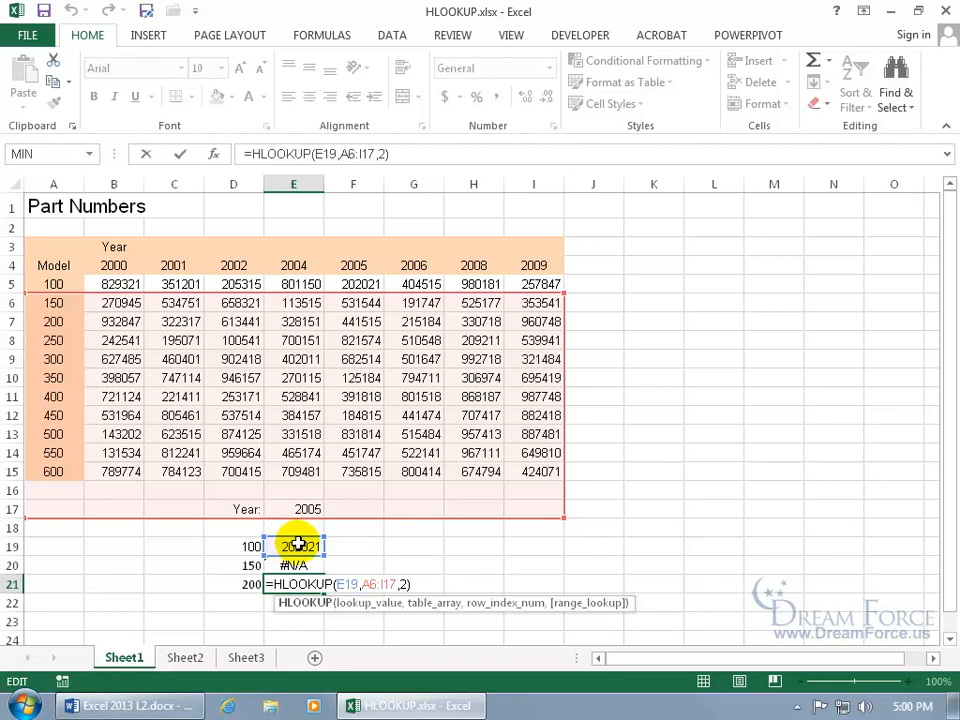
pyautogui.hotkey('ctrl', 'Return')
# Make the lookup year and table range references absolute in the E19 formula, giving =HLOOKUP($E$17,$A$4:$I$15,2).
pyautogui.click(302, 545)
pyautogui.doubleClick(300, 545)
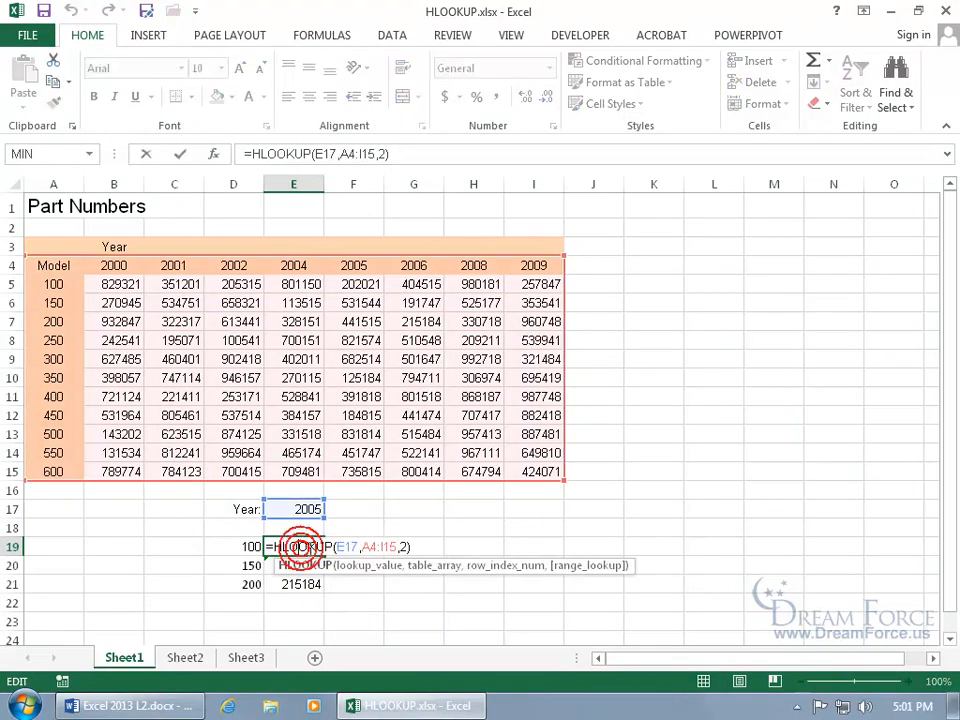
pyautogui.click(338, 546)
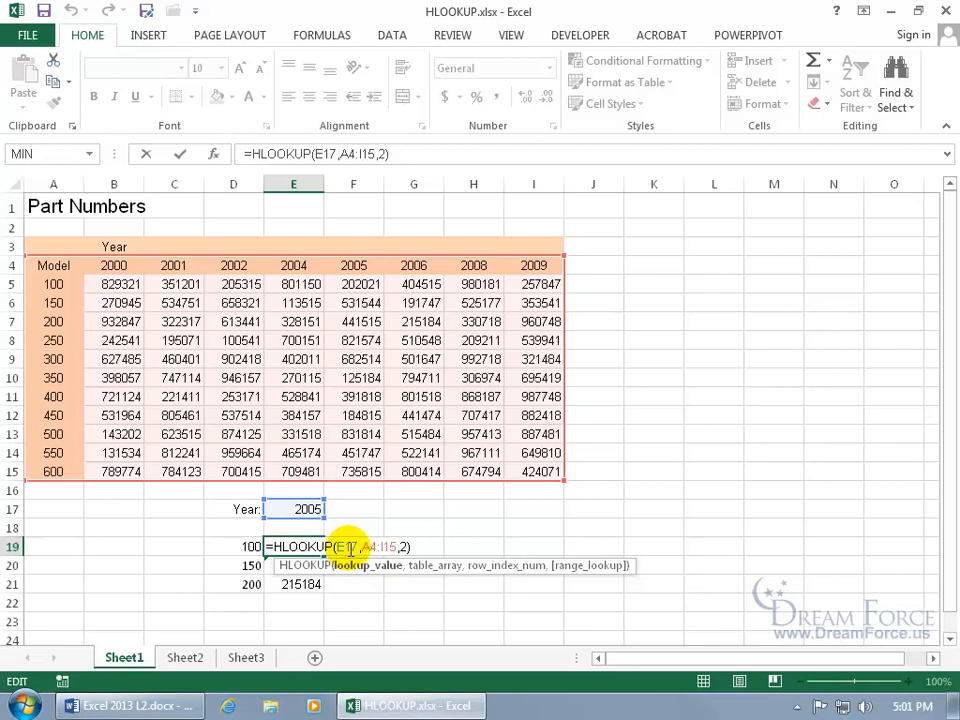
pyautogui.doubleClick(349, 547)
pyautogui.press('F4')
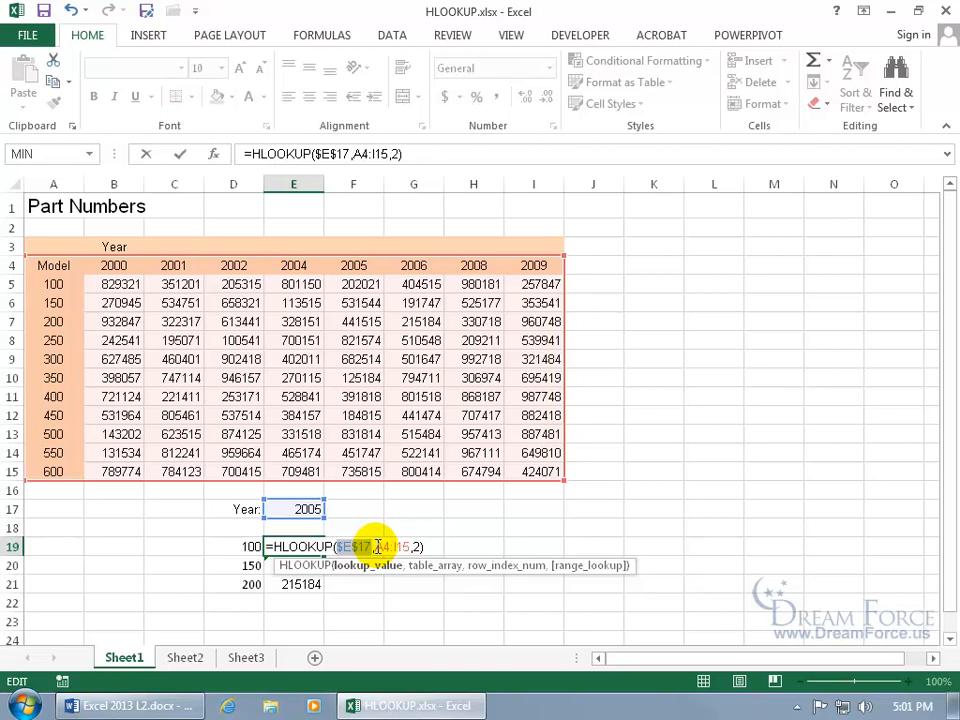
pyautogui.click(378, 543)
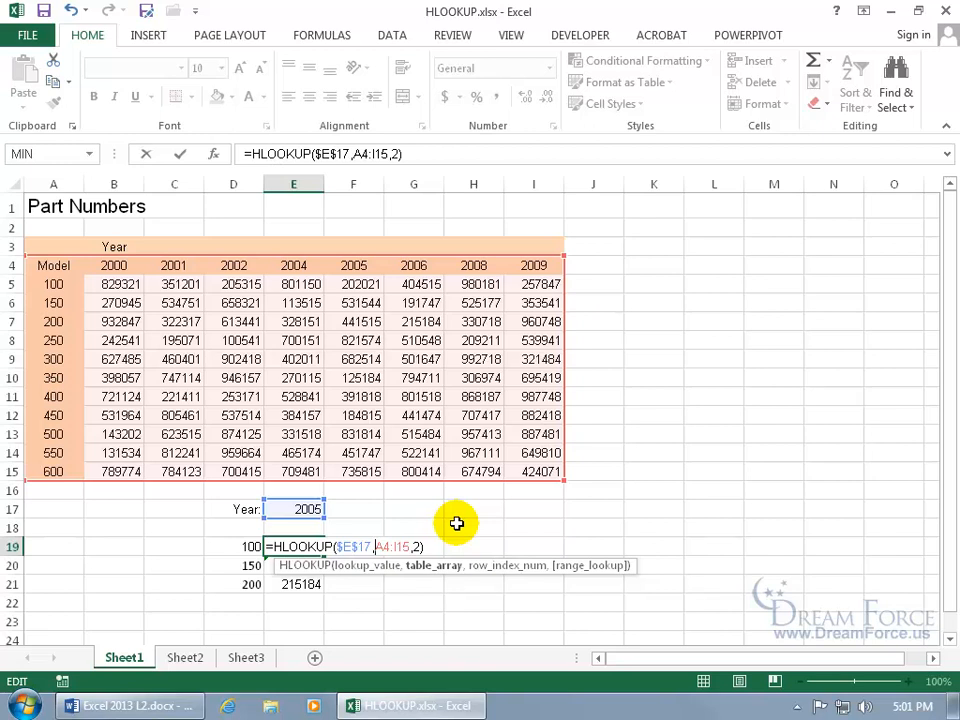
pyautogui.press('F4')
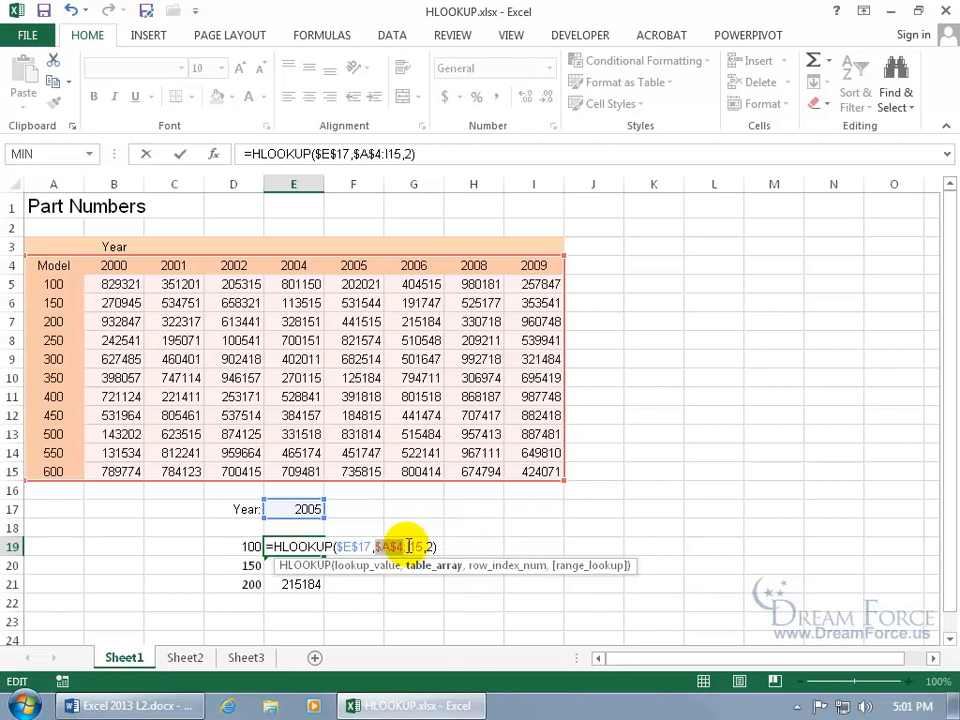
pyautogui.click(408, 546)
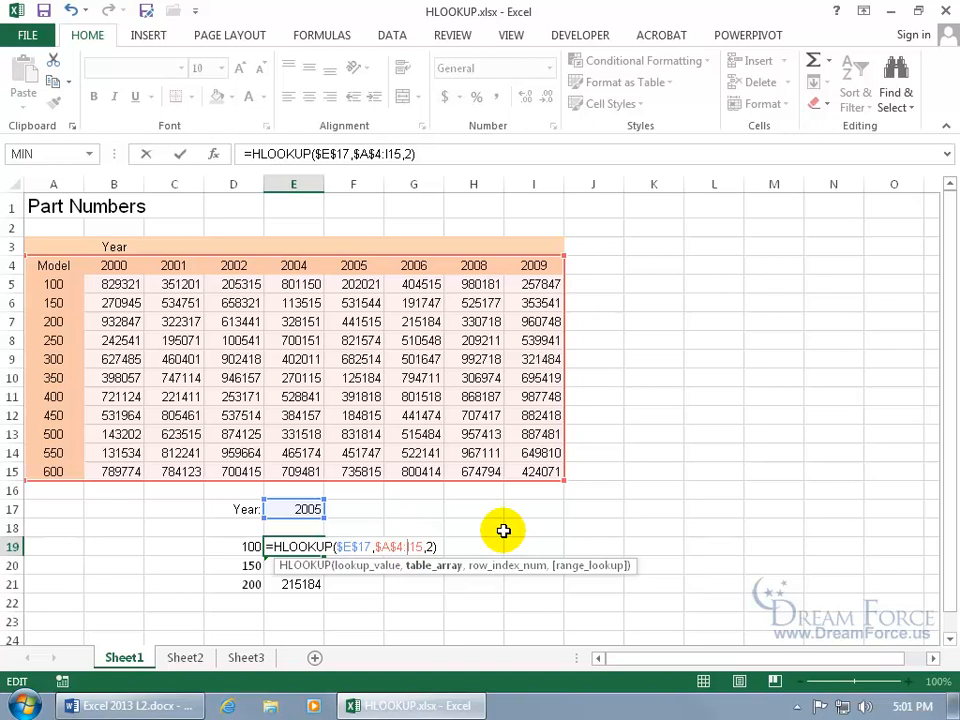
pyautogui.press('F4')
pyautogui.press('Return')
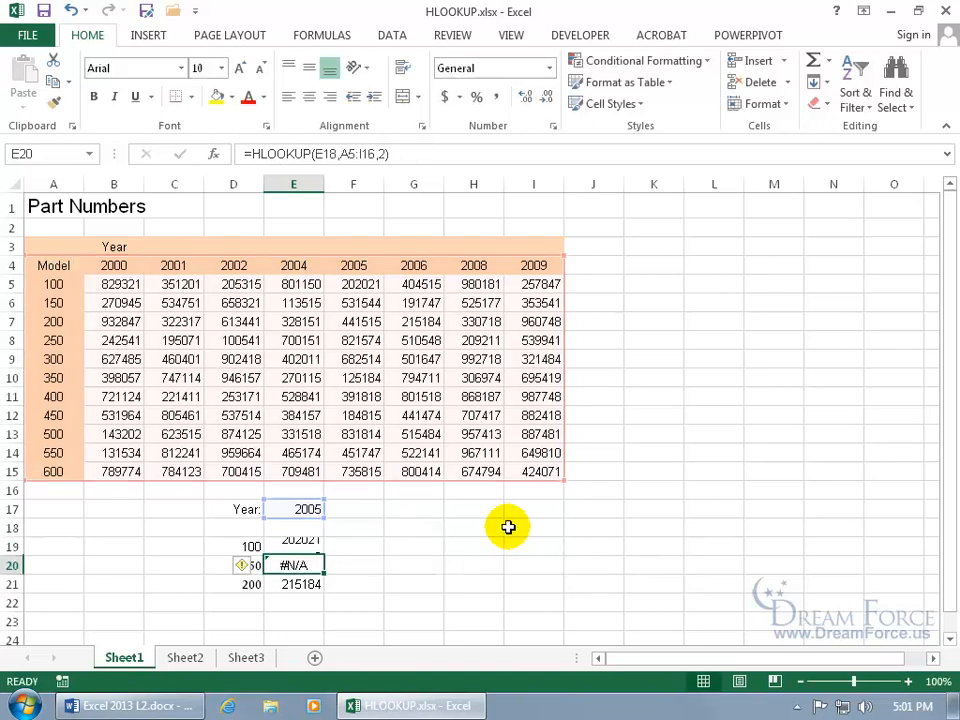
# Fill the E19 formula with absolute references down through E21 and check the copy in E20.
pyautogui.click(313, 546)
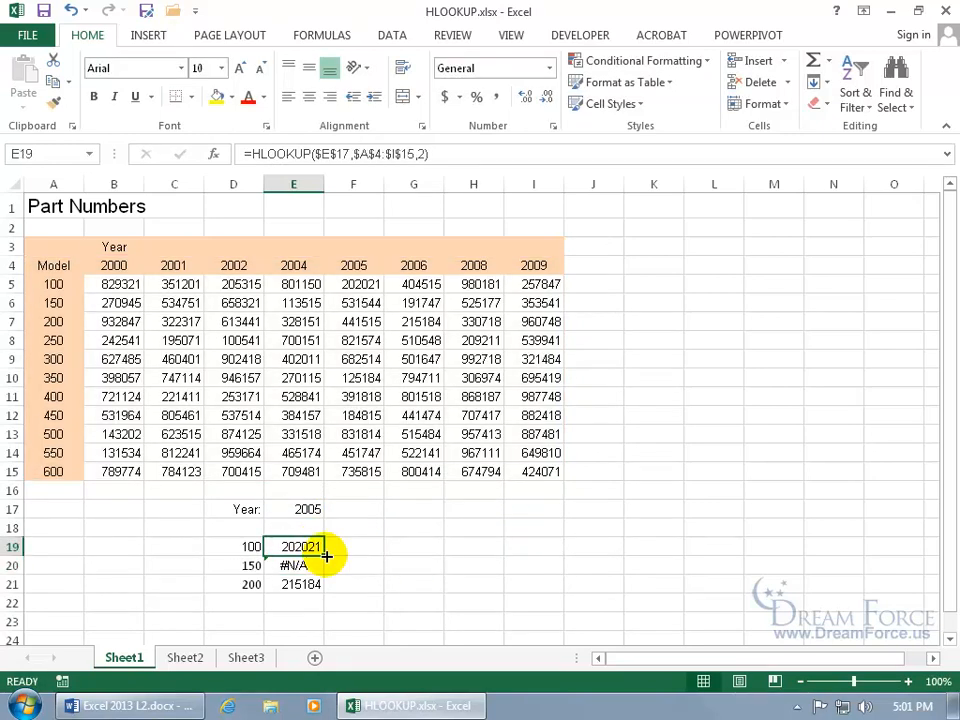
pyautogui.moveTo(326, 556); pyautogui.dragTo(323, 588)
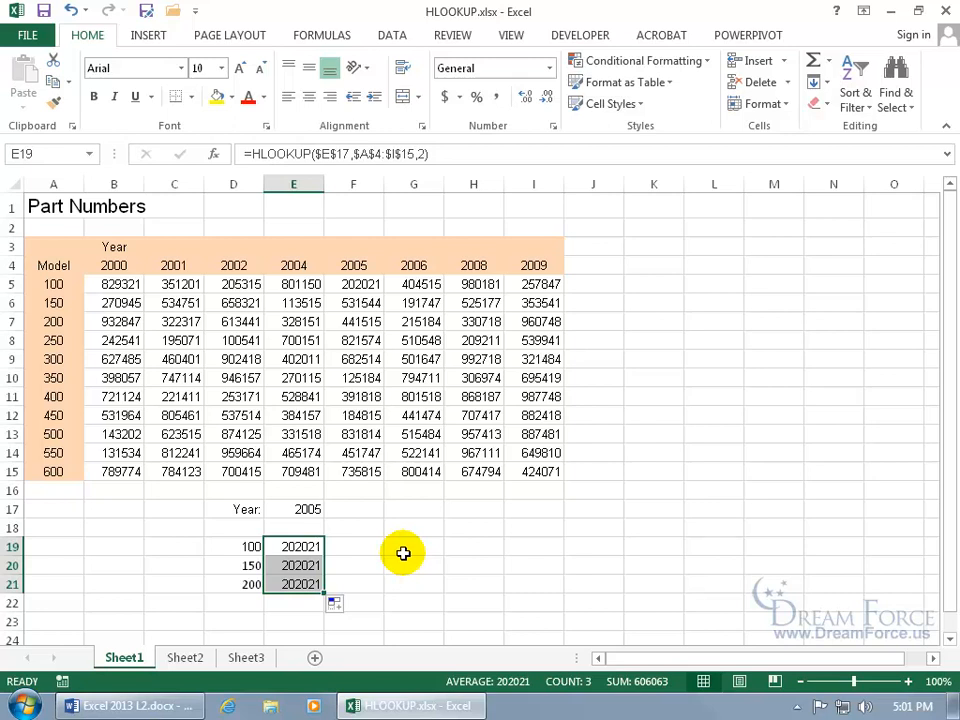
pyautogui.click(304, 566)
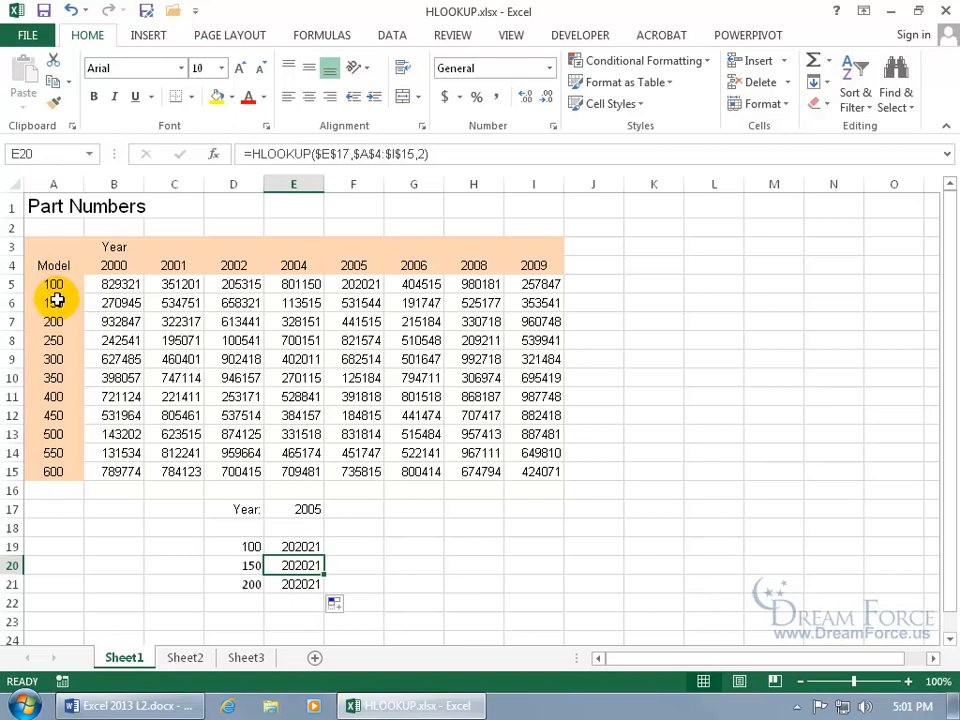
# Set the HLOOKUP row index to 3 in E20 for model 150 and to 4 in E21 for model 200.
pyautogui.doubleClick(298, 560)
pyautogui.click(444, 566)
pyautogui.write('3')
pyautogui.press('Return')
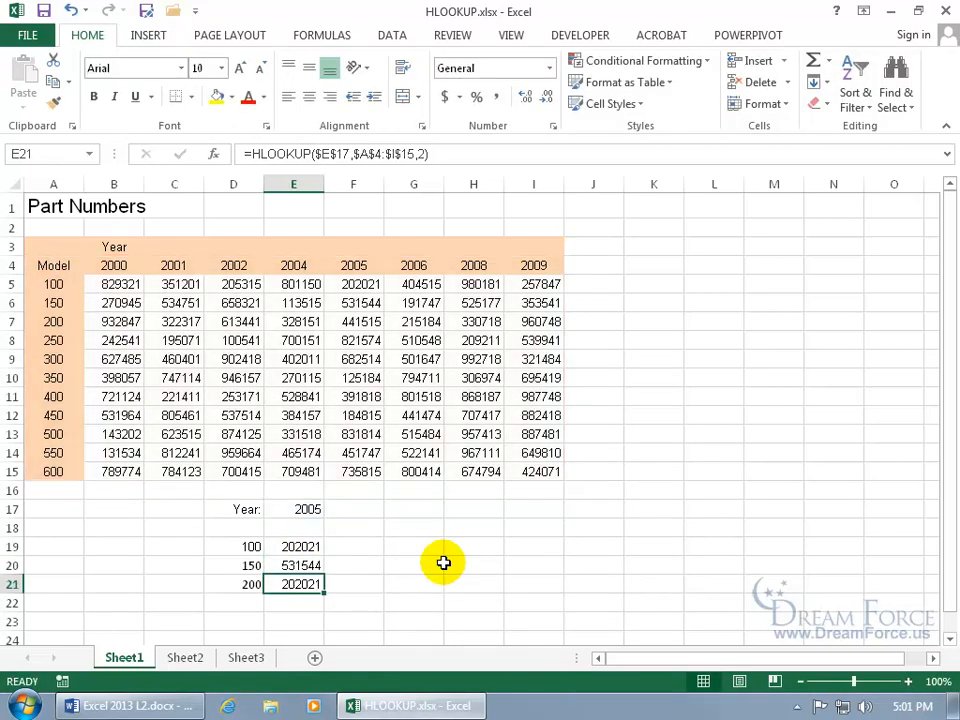
pyautogui.doubleClick(304, 582)
pyautogui.click(444, 584)
pyautogui.write('4')
pyautogui.press('Return')
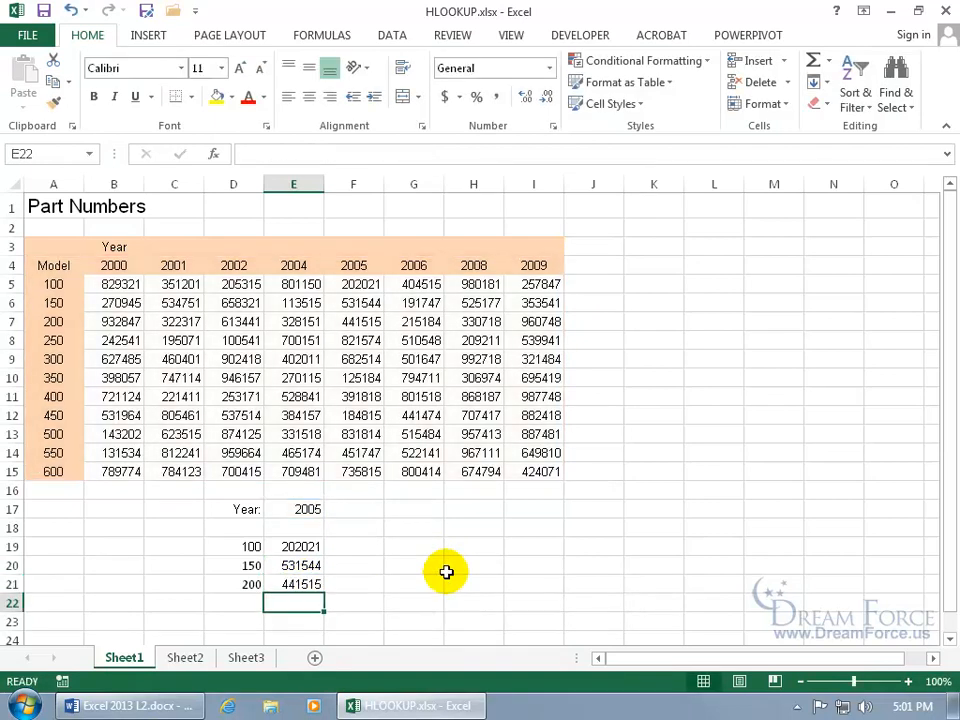
# Set the lookup year in E17 to 2002 and compare the formulas in E19 and E20.
pyautogui.click(309, 510)
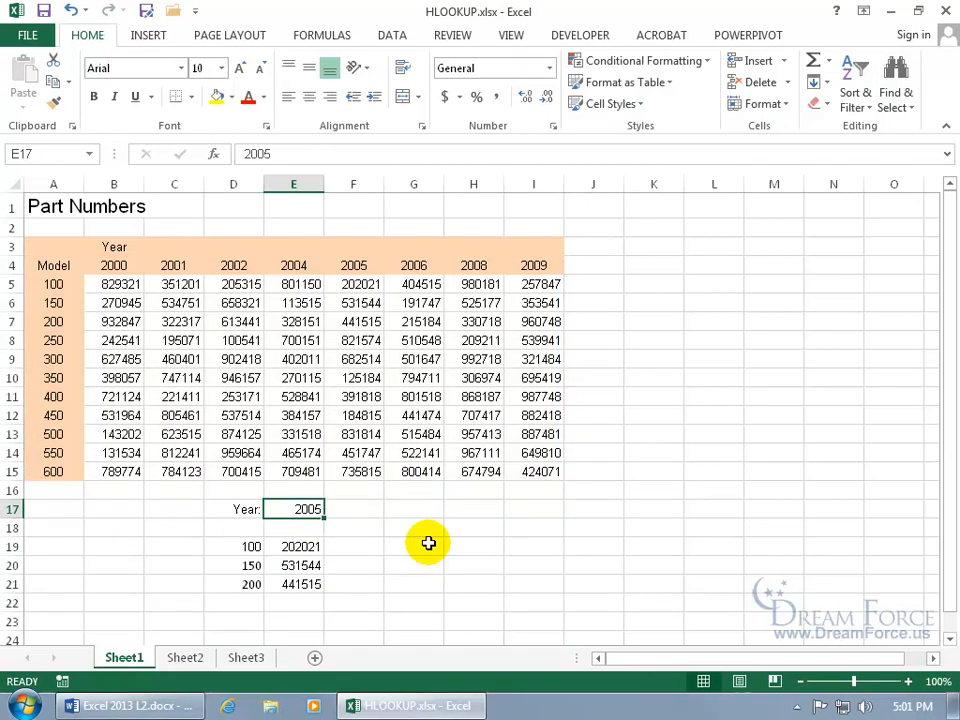
pyautogui.write('2002')
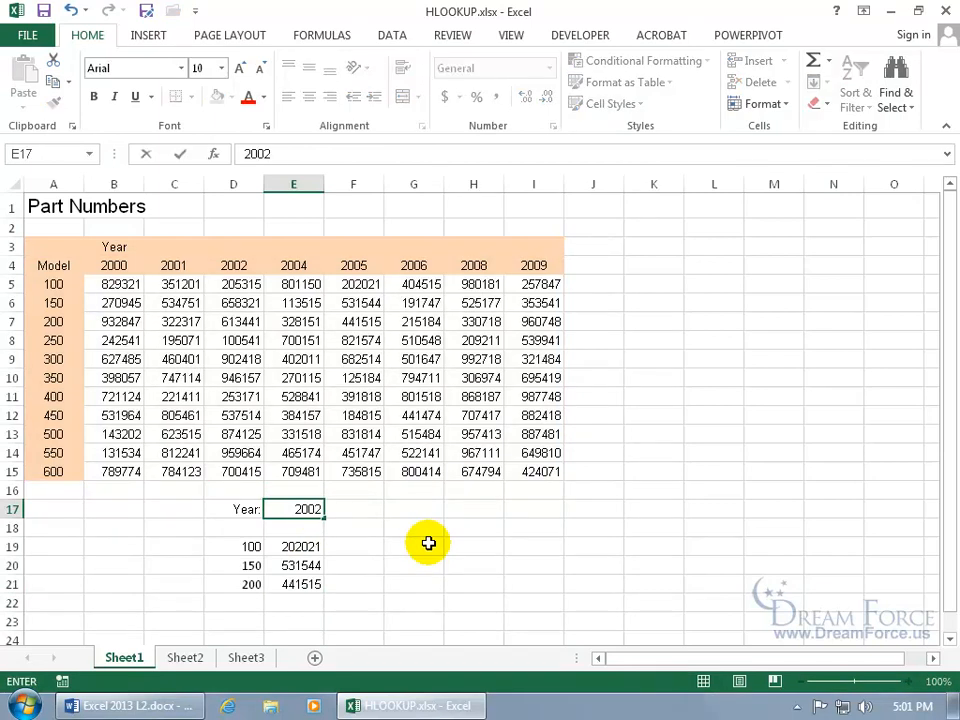
pyautogui.press('Return')
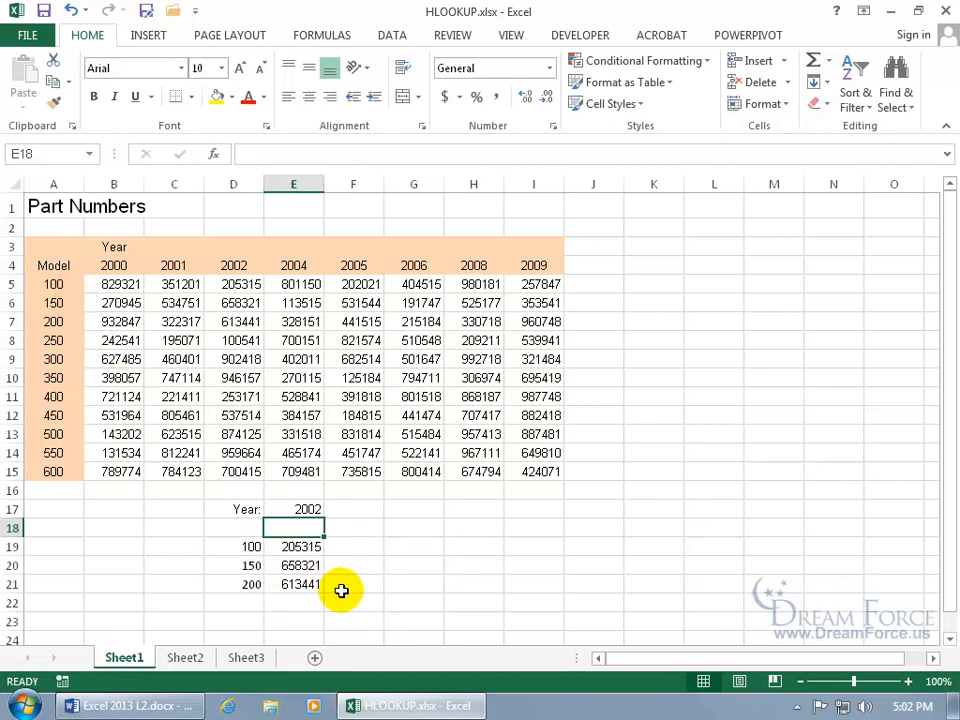
pyautogui.click(313, 565)
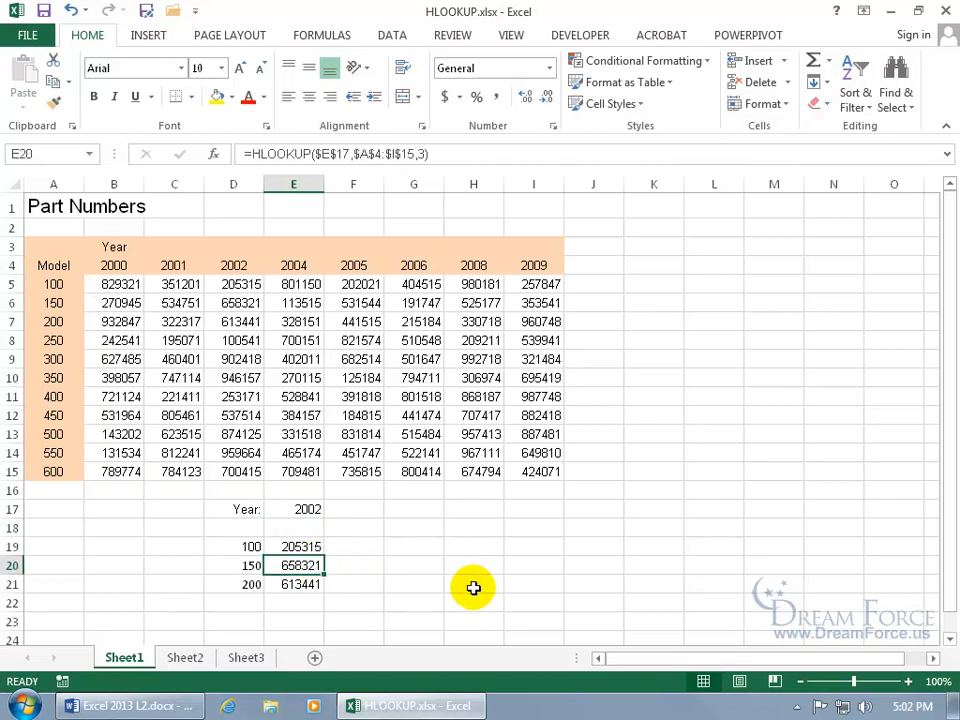
pyautogui.click(305, 546)
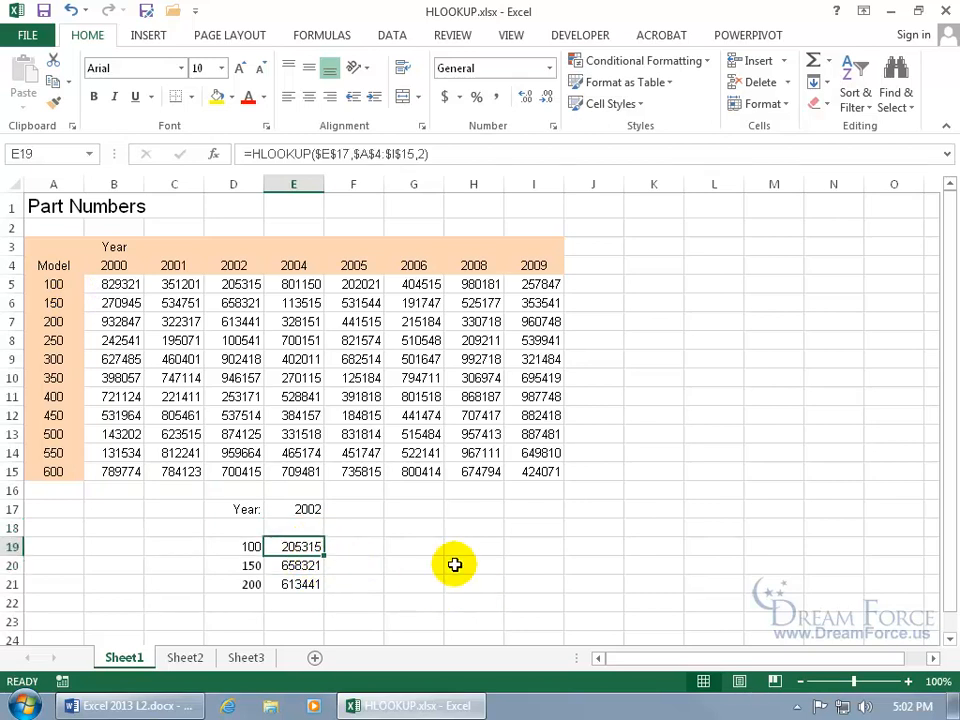
pyautogui.click(311, 567)
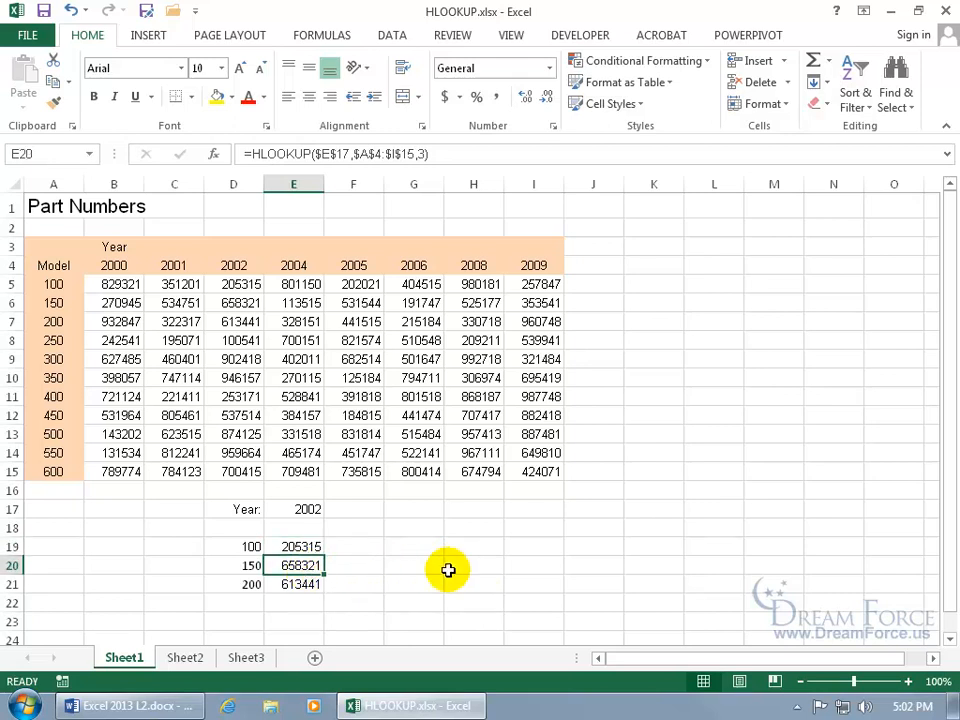